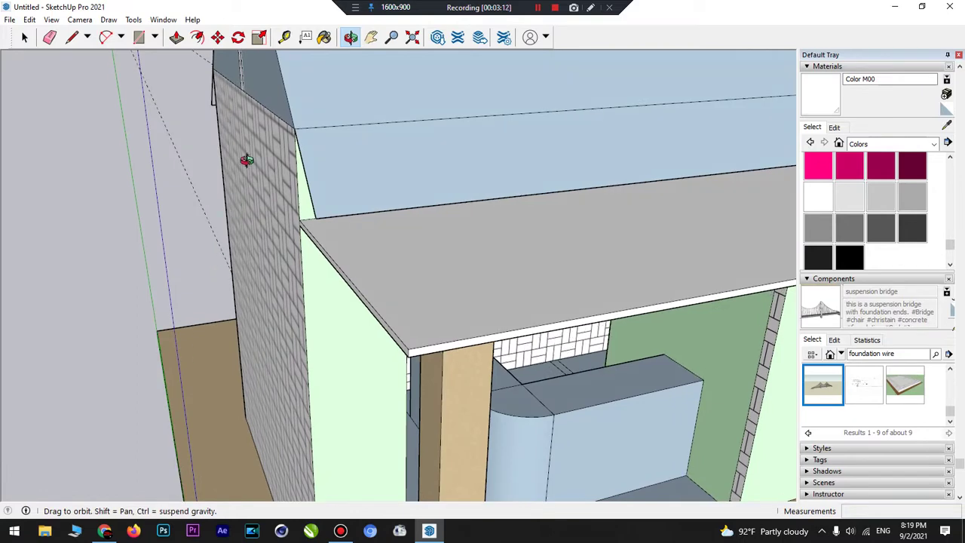
# - Push/pull the porch roof slab's end face outward 0.22 m beyond the brick side wall
pyautogui.click(176, 37)
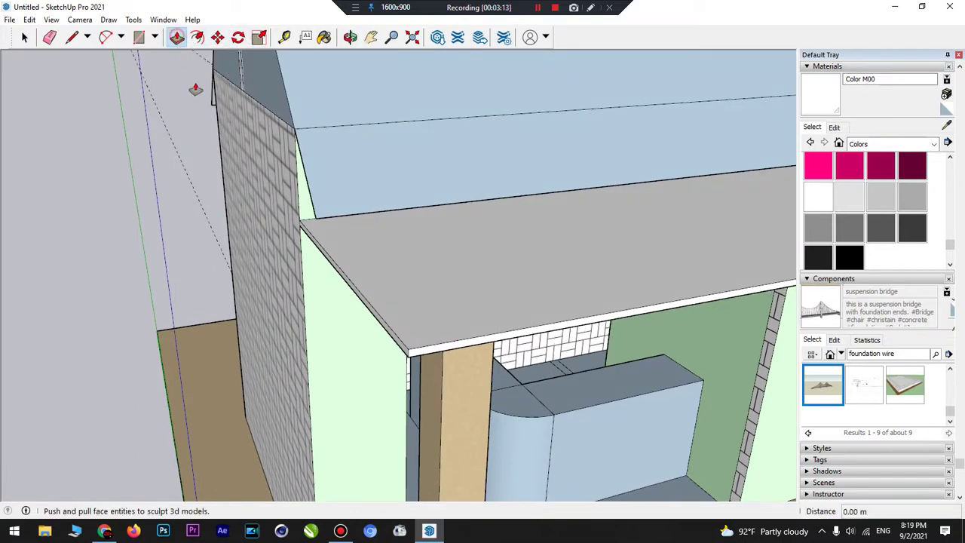
pyautogui.click(315, 251)
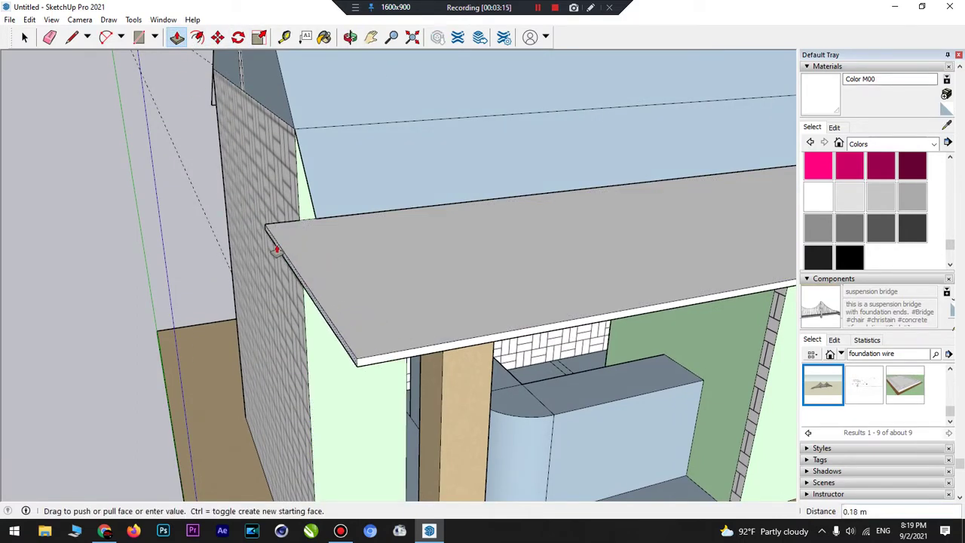
pyautogui.click(269, 251)
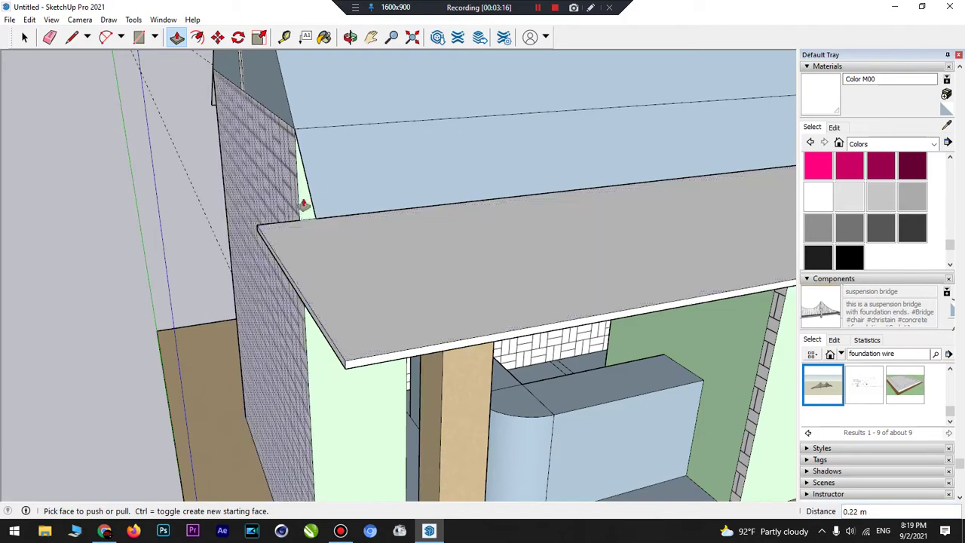
# - Measure how far the extended porch roof slab overhangs the brick side wall's corner
pyautogui.click(350, 37)
pyautogui.moveTo(463, 196); pyautogui.dragTo(636, 280)
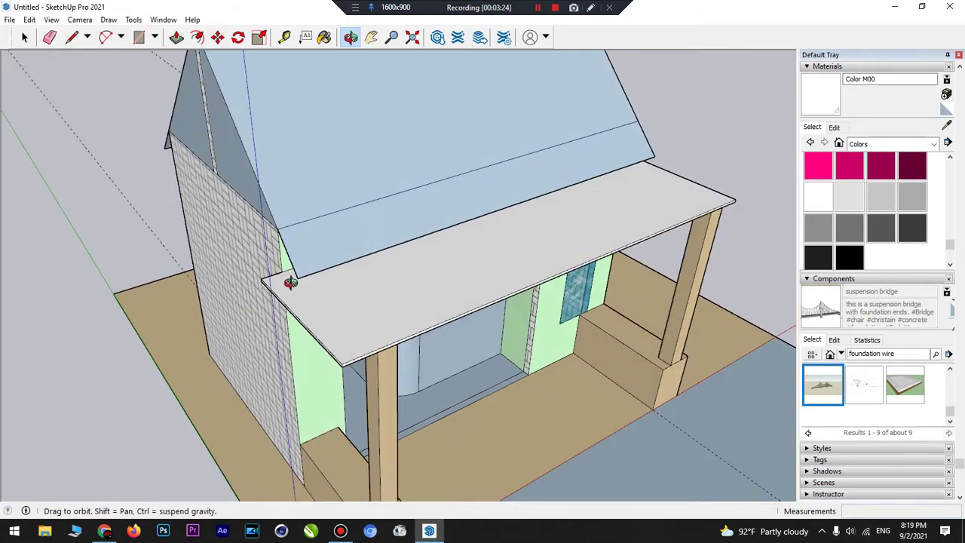
pyautogui.scroll(5, 282, 278)
pyautogui.scroll(3, 296, 271)
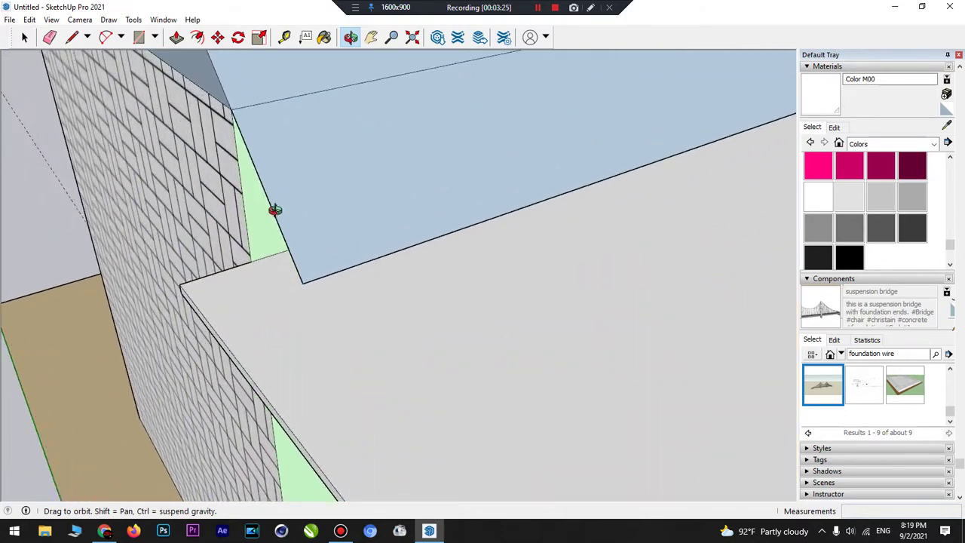
pyautogui.click(284, 37)
pyautogui.click(250, 245)
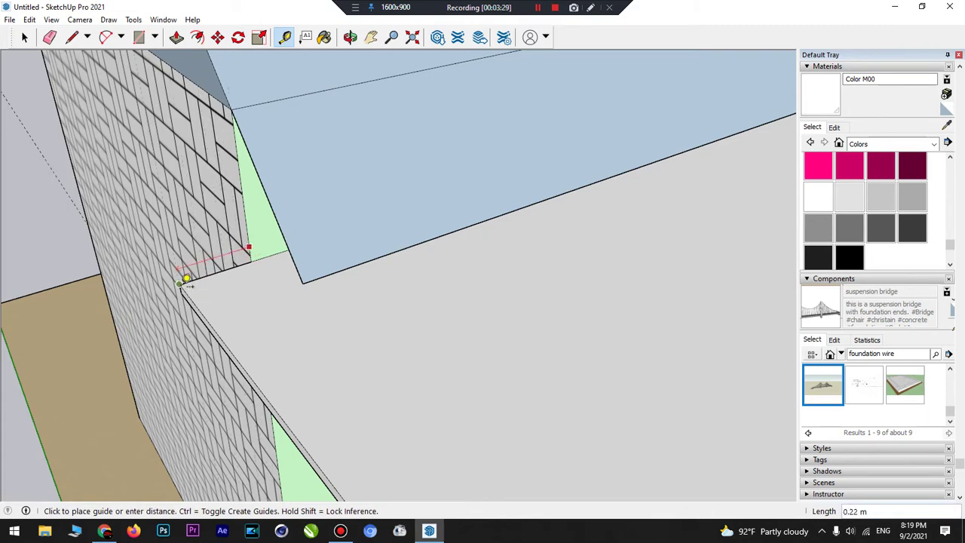
pyautogui.click(184, 271)
pyautogui.scroll(-5, 172, 253)
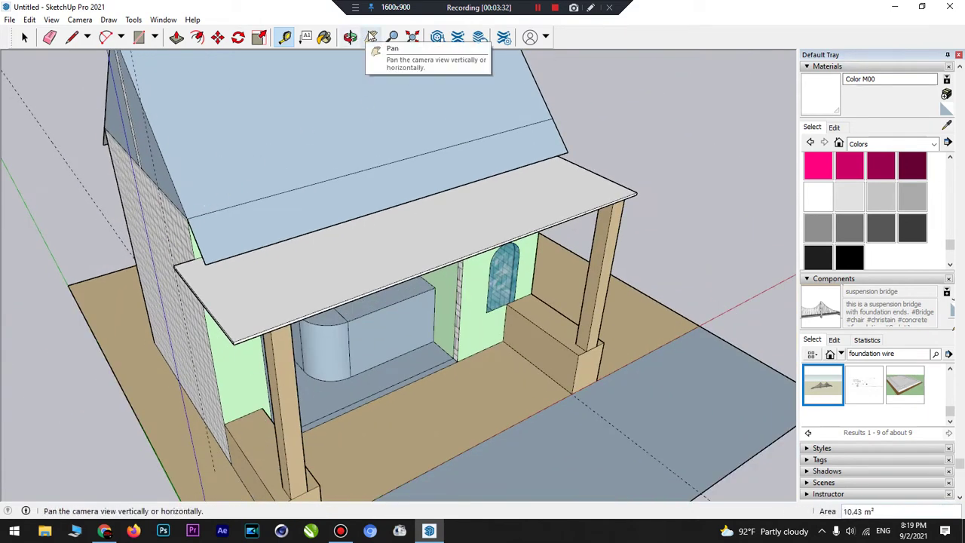
# - Extend the opposite end face of the porch roof slab outward 0.43 m past the other brick side wall
pyautogui.click(350, 37)
pyautogui.moveTo(422, 177); pyautogui.dragTo(96, 70)
pyautogui.click(175, 39)
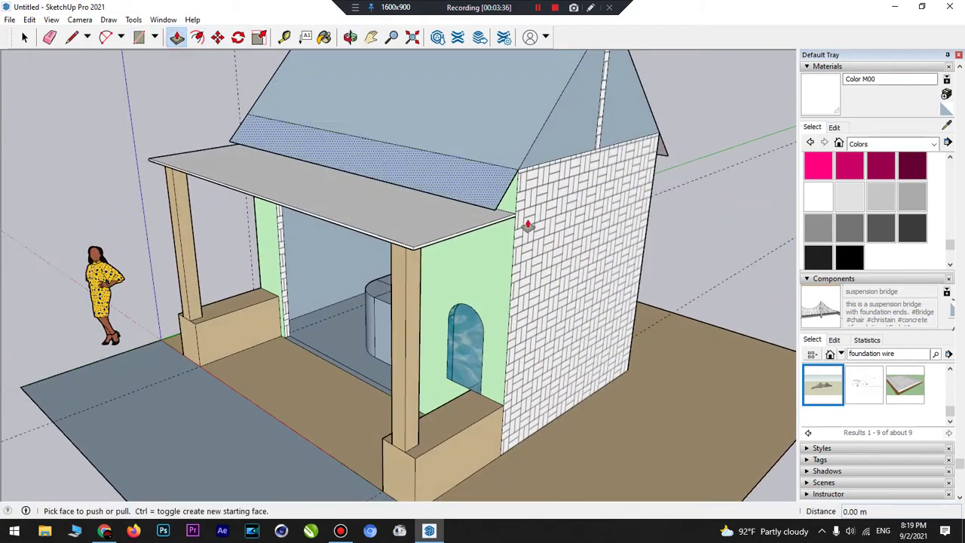
pyautogui.click(511, 217)
pyautogui.click(542, 234)
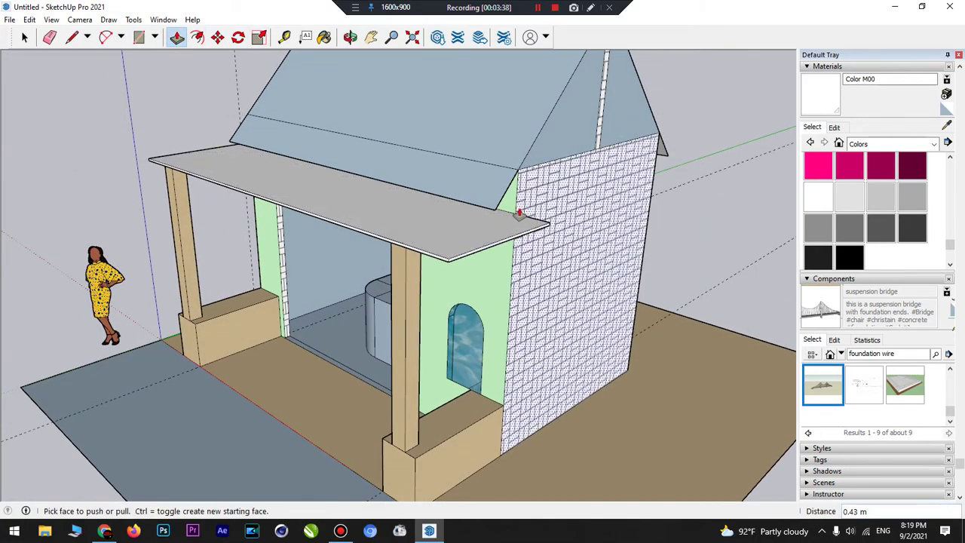
# - Place a guide point on the slab's rear edge, 0.22 m outward from the brick wall's corner
pyautogui.click(351, 37)
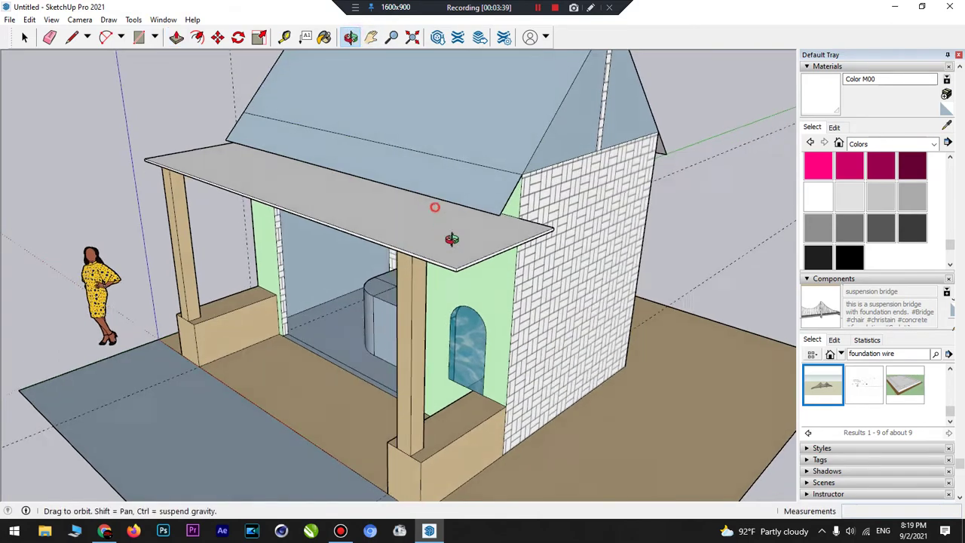
pyautogui.moveTo(435, 206); pyautogui.dragTo(220, 91)
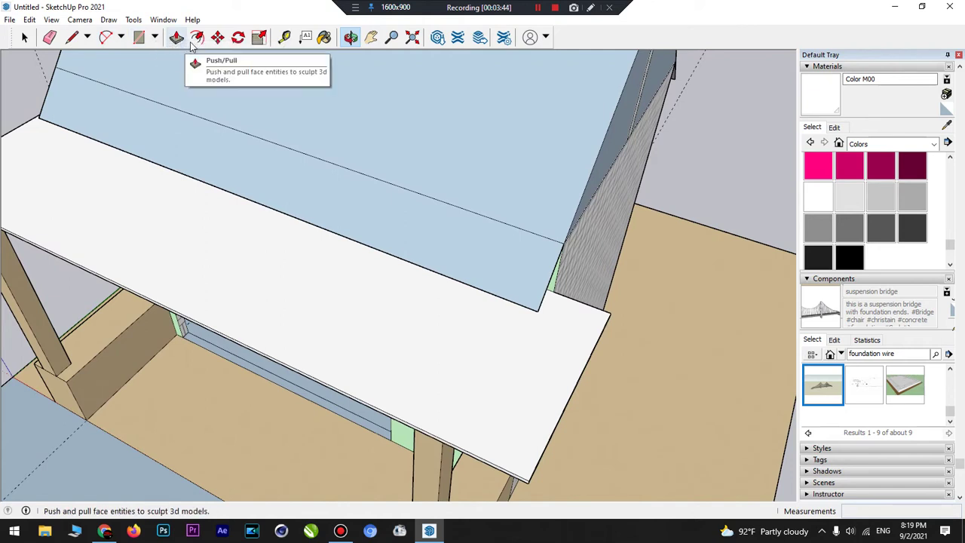
pyautogui.click(284, 38)
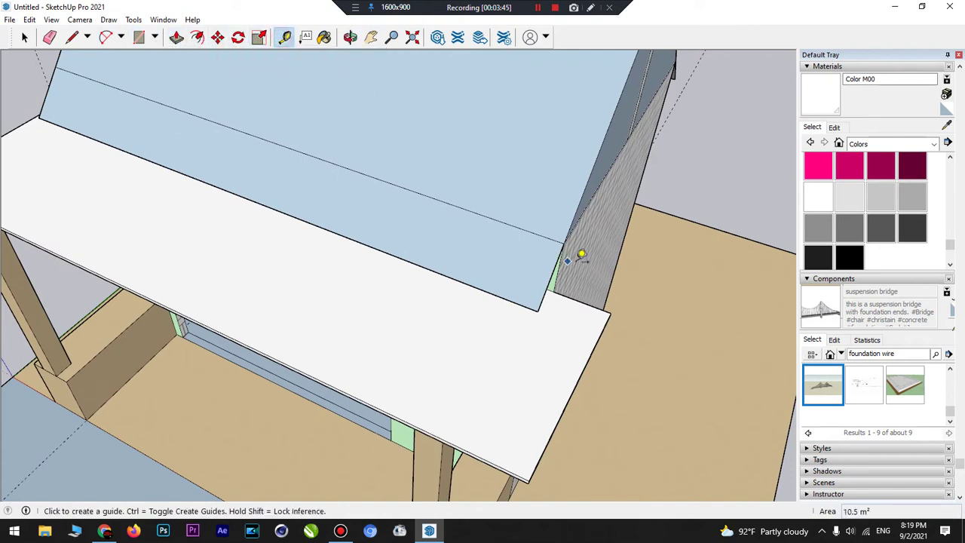
pyautogui.click(555, 290)
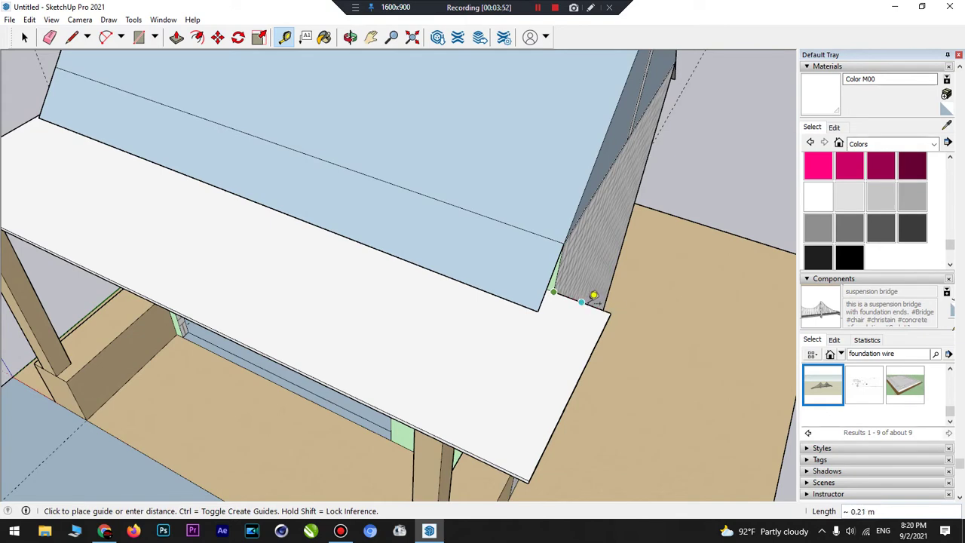
pyautogui.scroll(5, 594, 296)
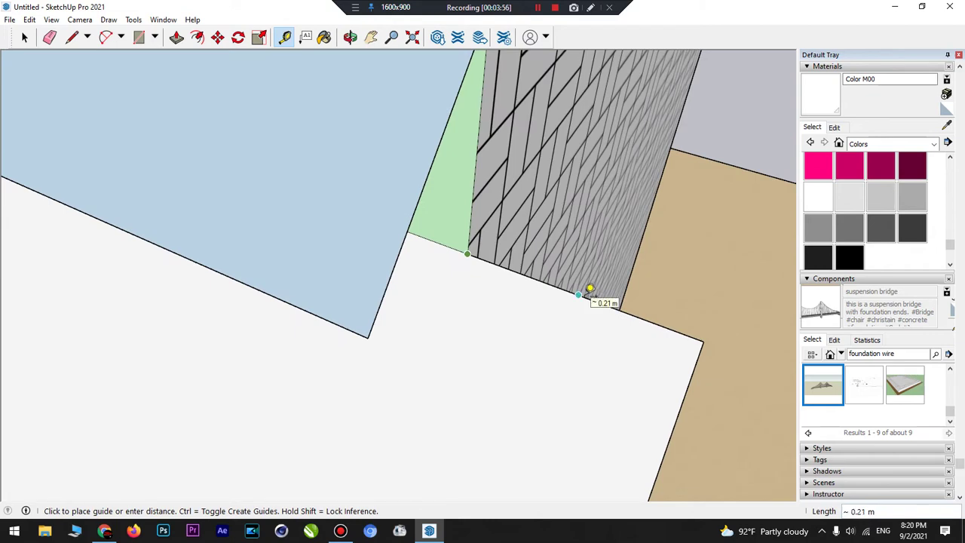
pyautogui.scroll(3, 589, 290)
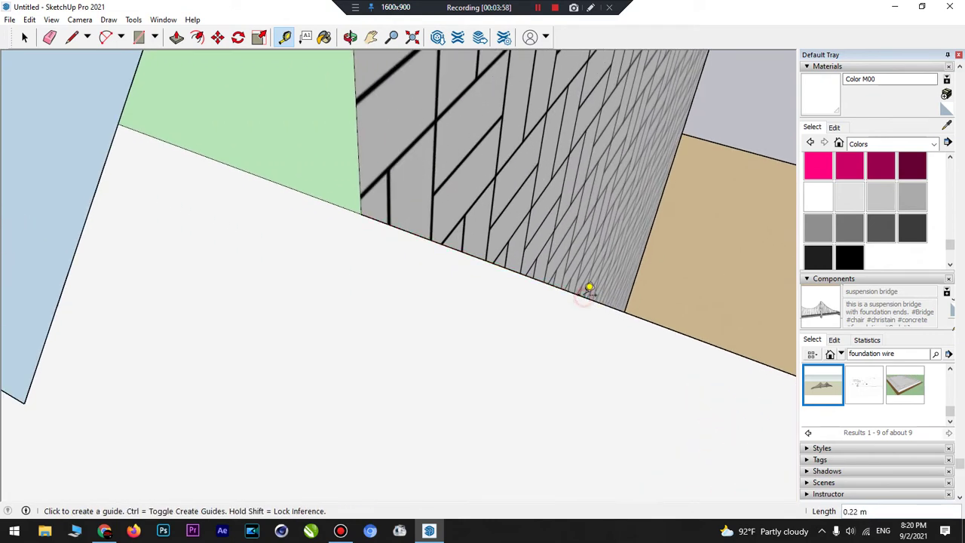
pyautogui.scroll(-4, 584, 286)
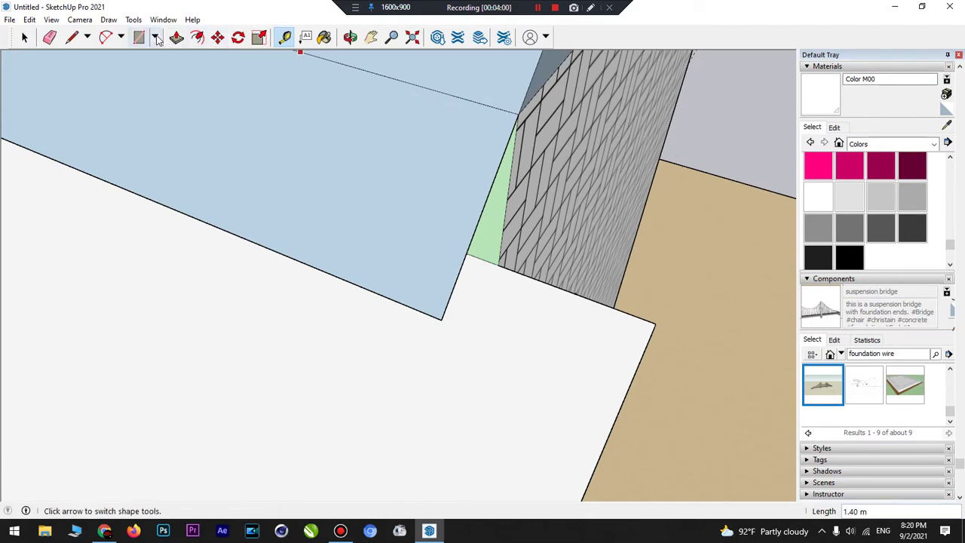
pyautogui.click(174, 41)
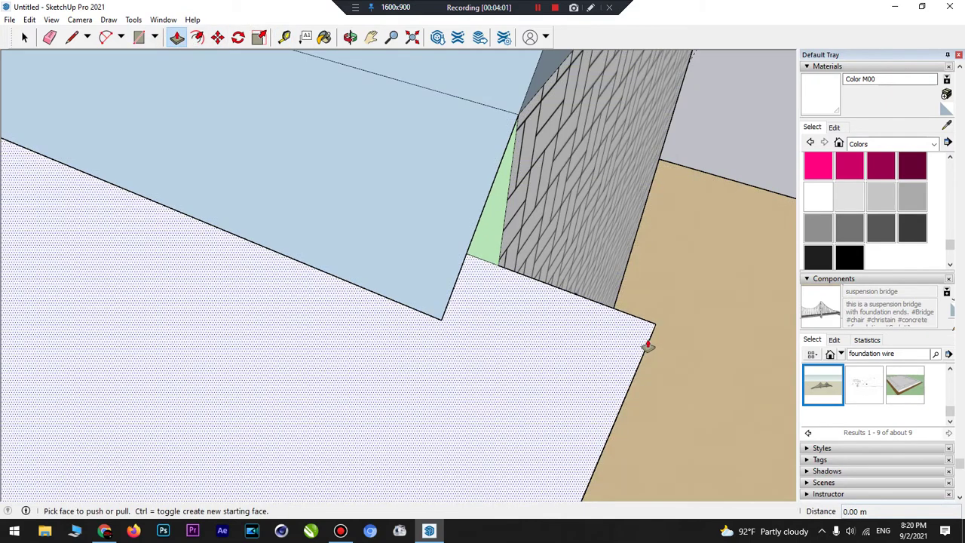
pyautogui.moveTo(649, 345); pyautogui.dragTo(625, 334)
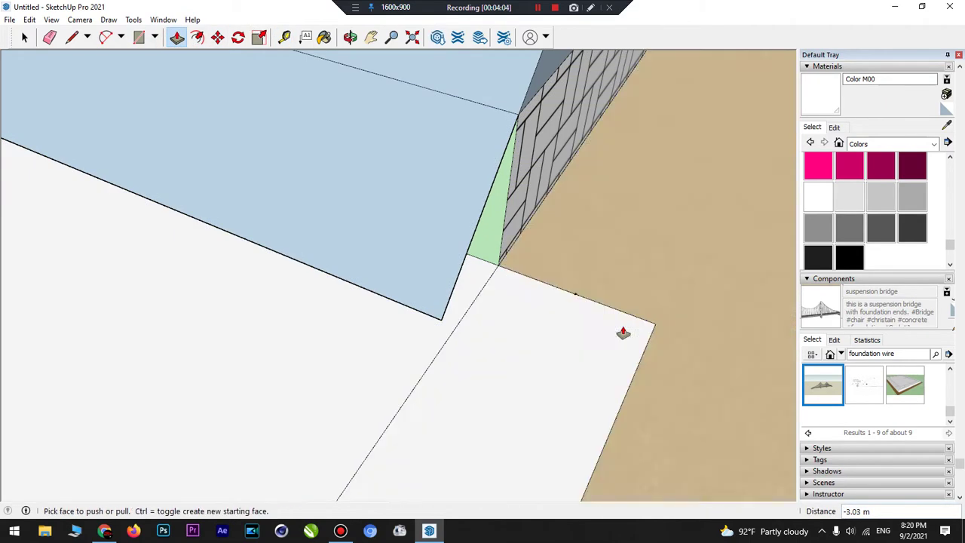
pyautogui.hotkey('ctrl', 'z')
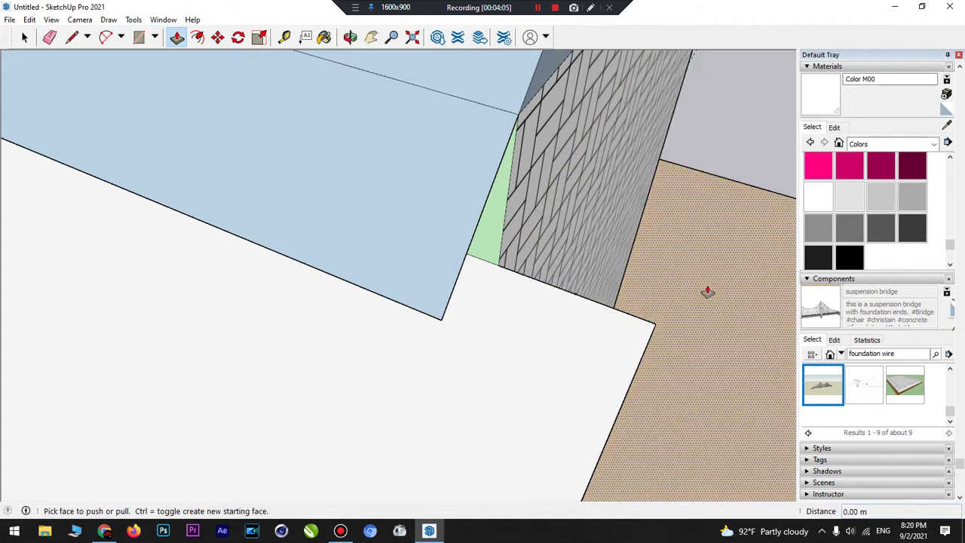
# - Push the slab's overhanging end face back 0.21 m to the guide point on its rear edge
pyautogui.click(350, 37)
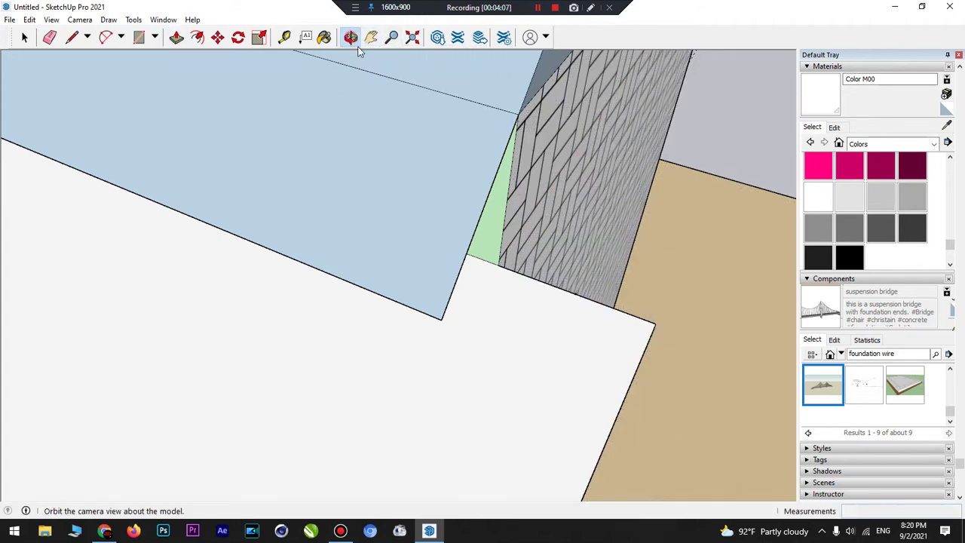
pyautogui.moveTo(558, 238); pyautogui.dragTo(476, 188)
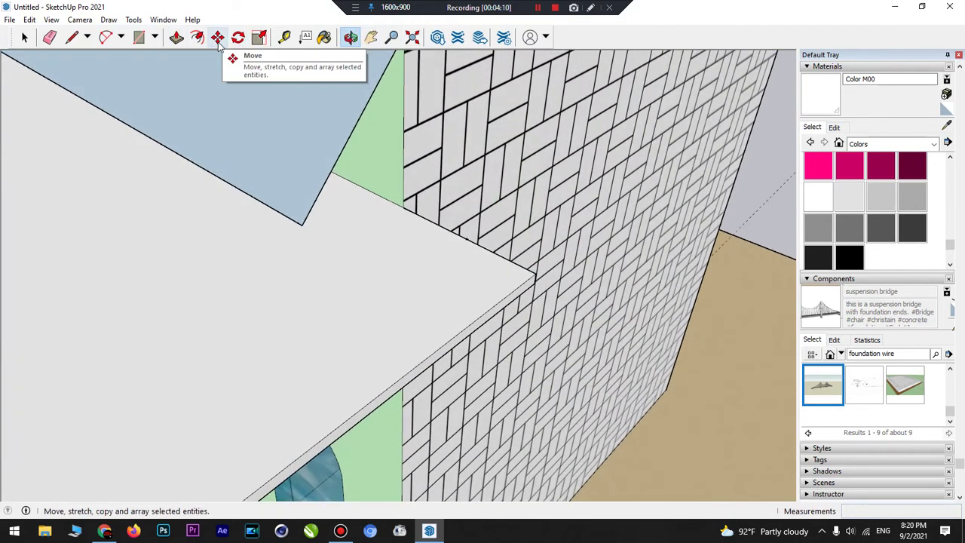
pyautogui.click(176, 37)
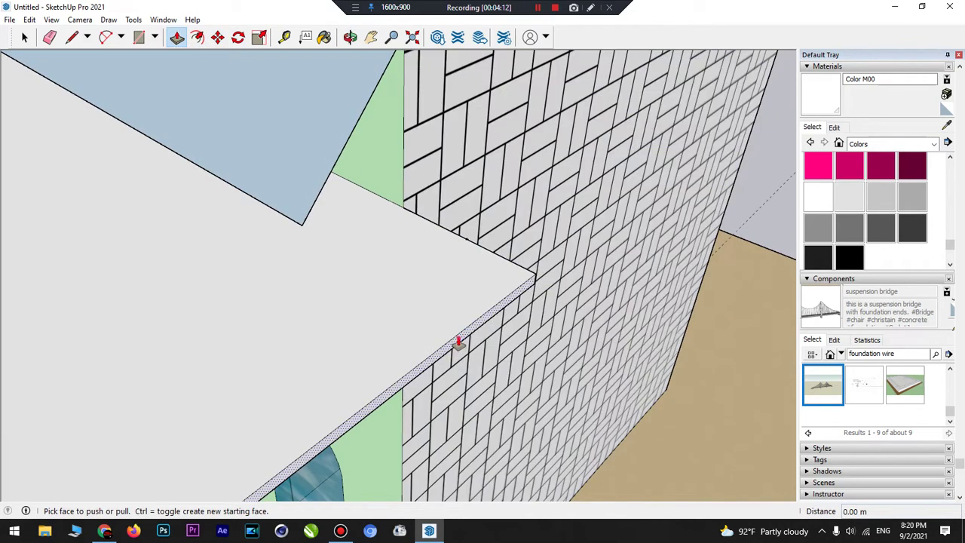
pyautogui.moveTo(457, 340)
pyautogui.mouseDown()
pyautogui.moveTo(472, 243)
pyautogui.moveTo(459, 241)
pyautogui.moveTo(477, 243)
pyautogui.mouseUp()
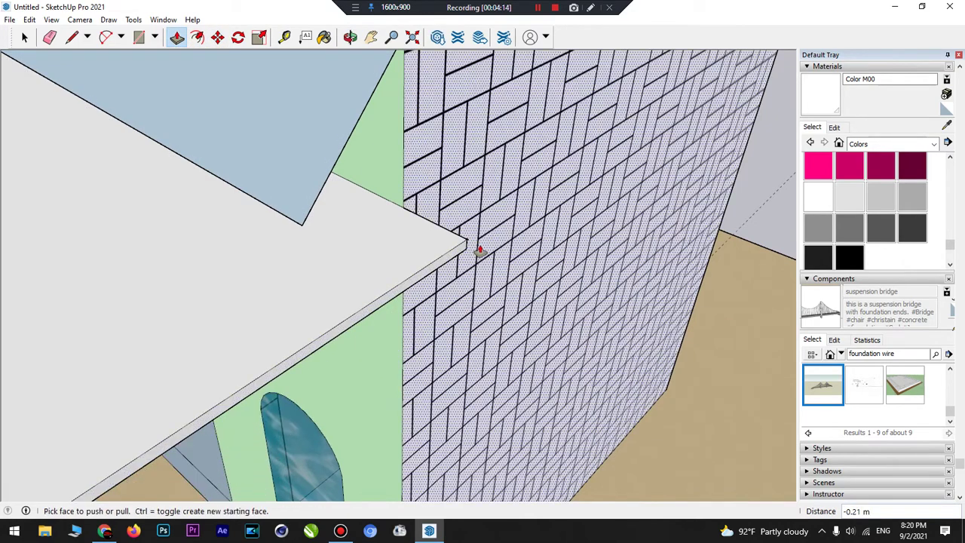
# - Erase the dashed construction guide lines running around and through the building
pyautogui.moveTo(477, 244); pyautogui.dragTo(390, 118, button='middle')
pyautogui.click(351, 37)
pyautogui.moveTo(375, 225); pyautogui.dragTo(688, 211)
pyautogui.scroll(-10, 683, 209)
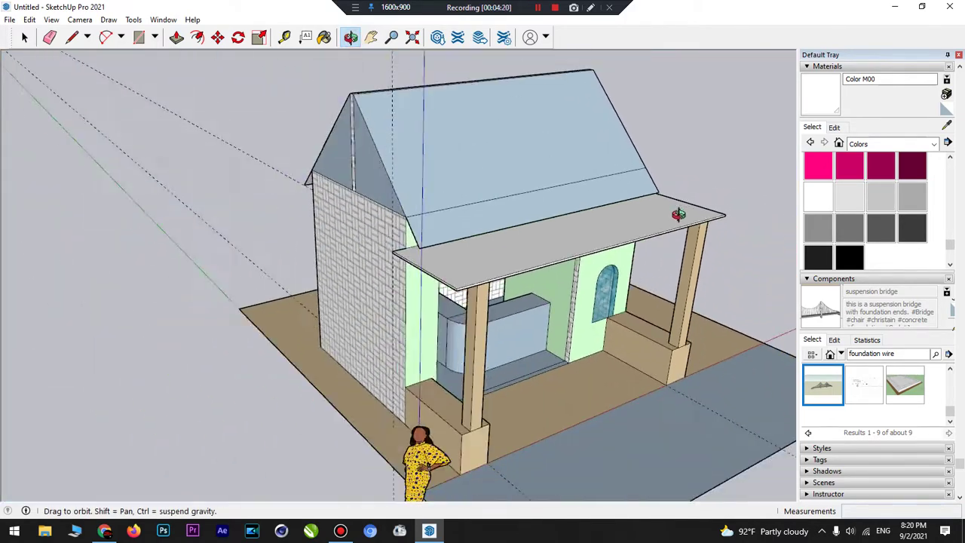
pyautogui.moveTo(618, 305); pyautogui.dragTo(293, 91)
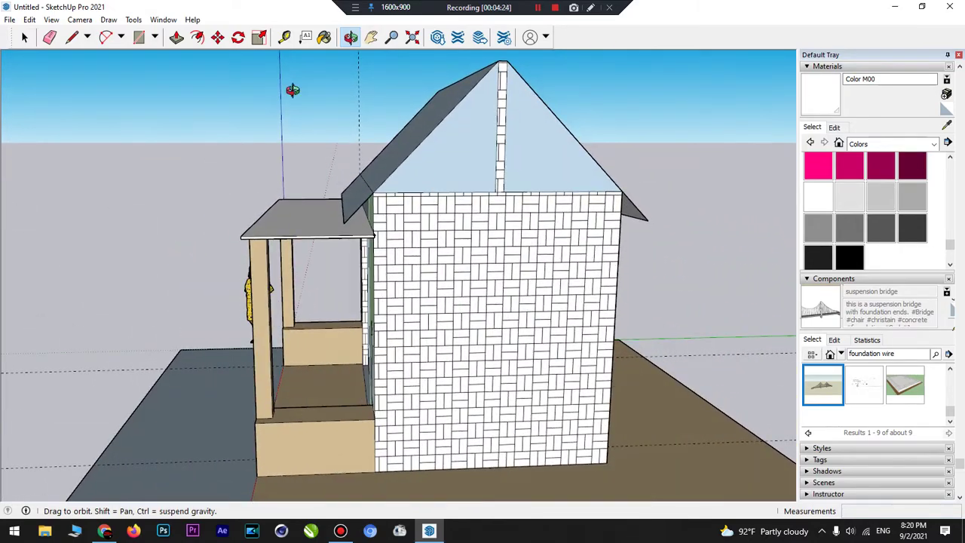
pyautogui.click(49, 37)
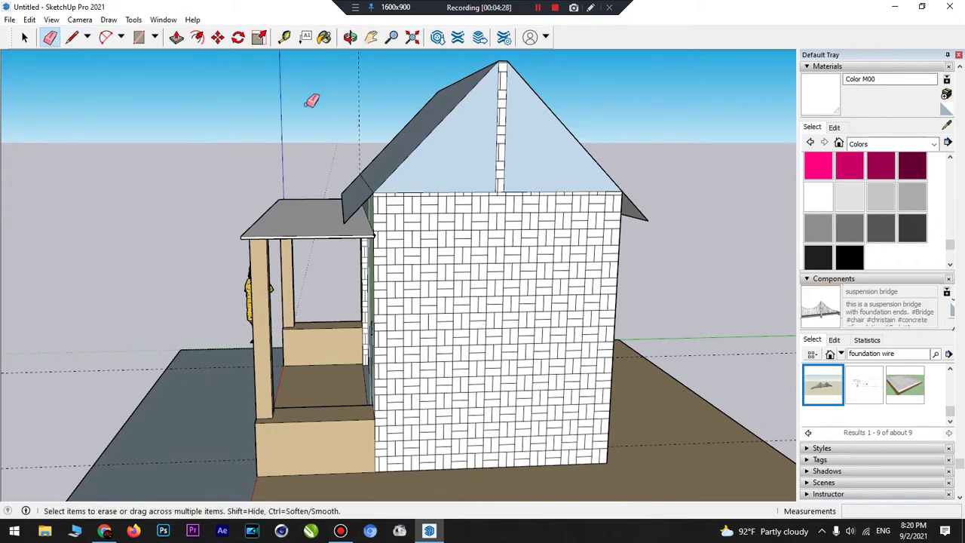
pyautogui.click(351, 37)
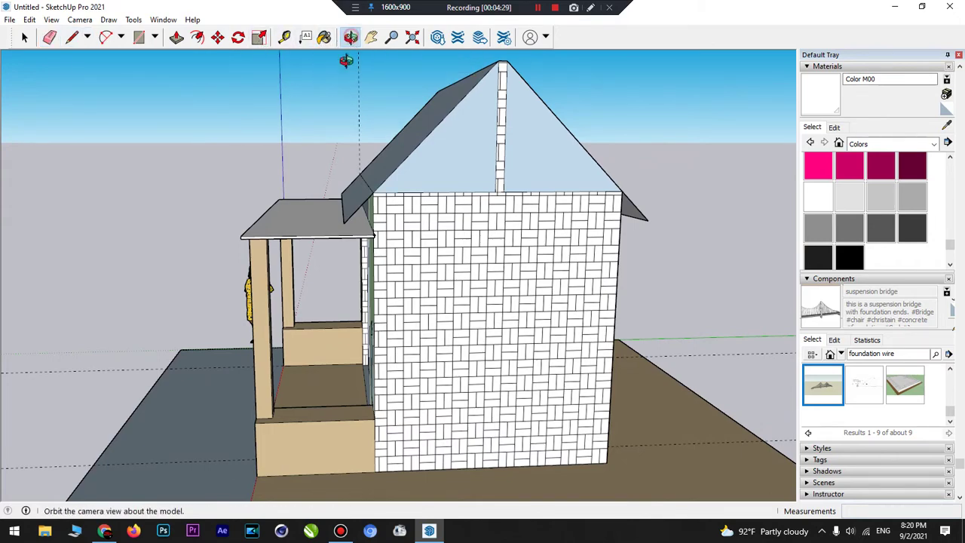
pyautogui.moveTo(345, 61)
pyautogui.mouseDown()
pyautogui.moveTo(519, 314)
pyautogui.moveTo(394, 377)
pyautogui.moveTo(528, 370)
pyautogui.moveTo(439, 282)
pyautogui.moveTo(359, 285)
pyautogui.moveTo(297, 323)
pyautogui.moveTo(387, 336)
pyautogui.moveTo(212, 328)
pyautogui.moveTo(153, 309)
pyautogui.mouseUp()
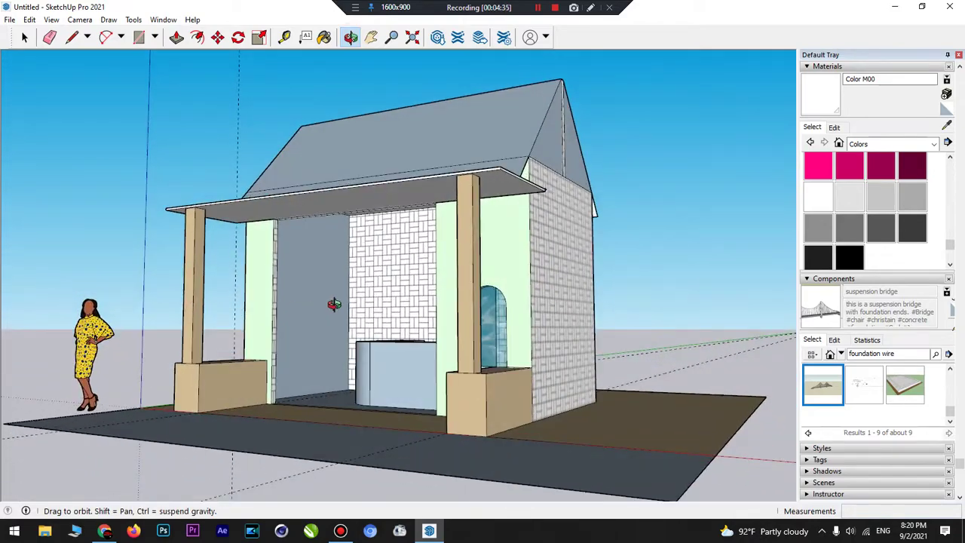
pyautogui.moveTo(334, 304); pyautogui.dragTo(254, 289)
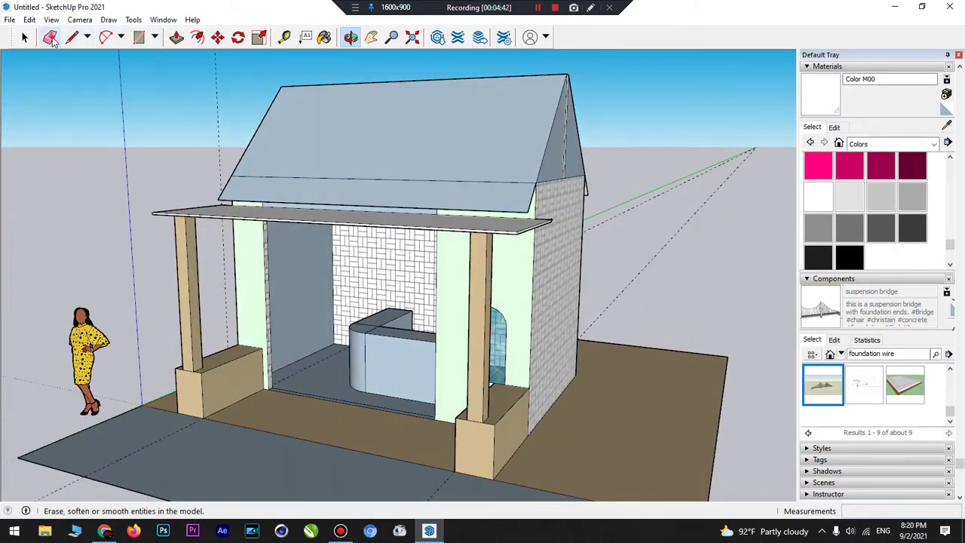
pyautogui.click(50, 39)
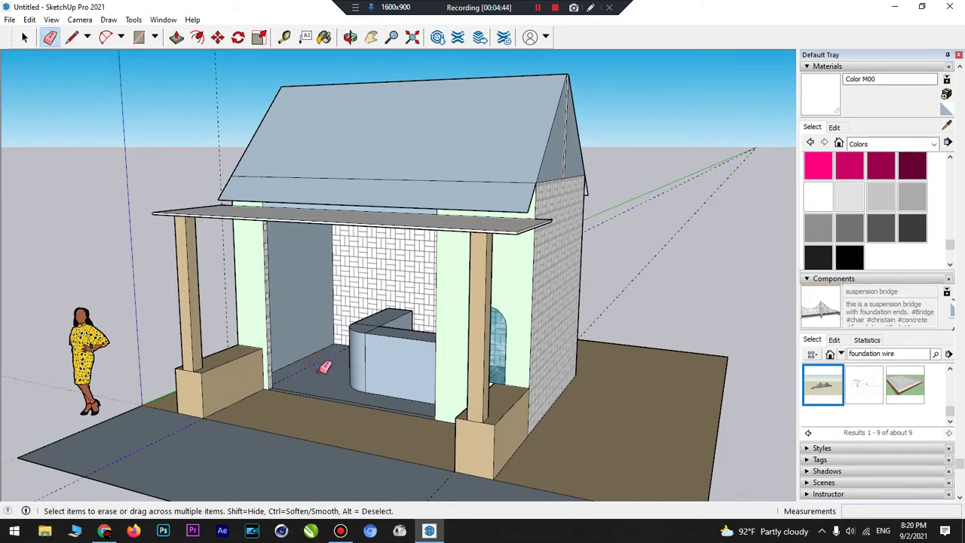
pyautogui.scroll(-5, 324, 362)
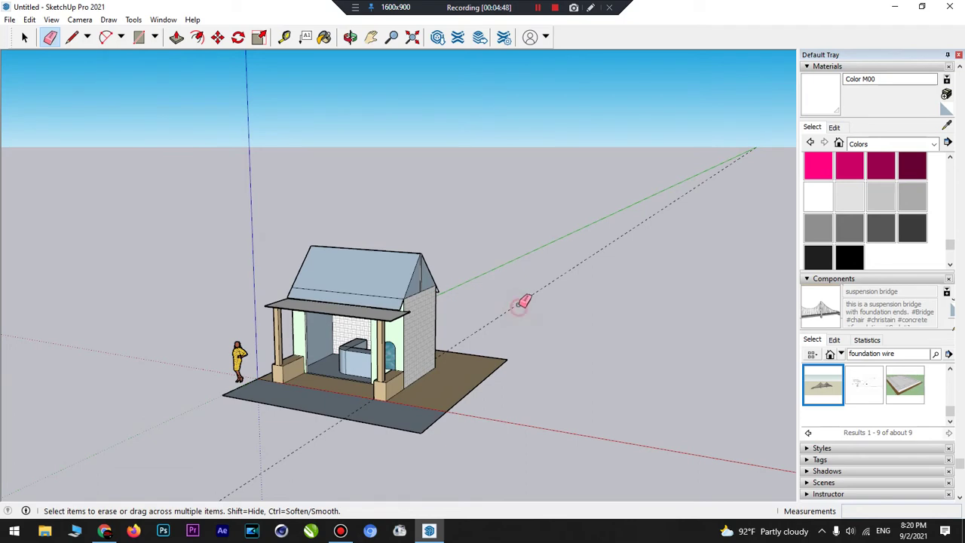
pyautogui.scroll(5, 324, 265)
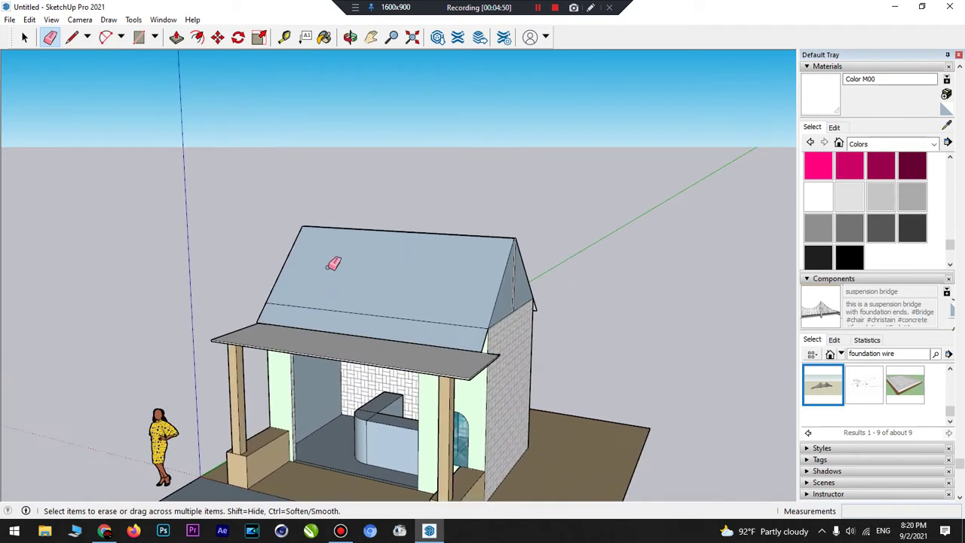
pyautogui.click(351, 37)
pyautogui.moveTo(383, 393); pyautogui.dragTo(327, 416)
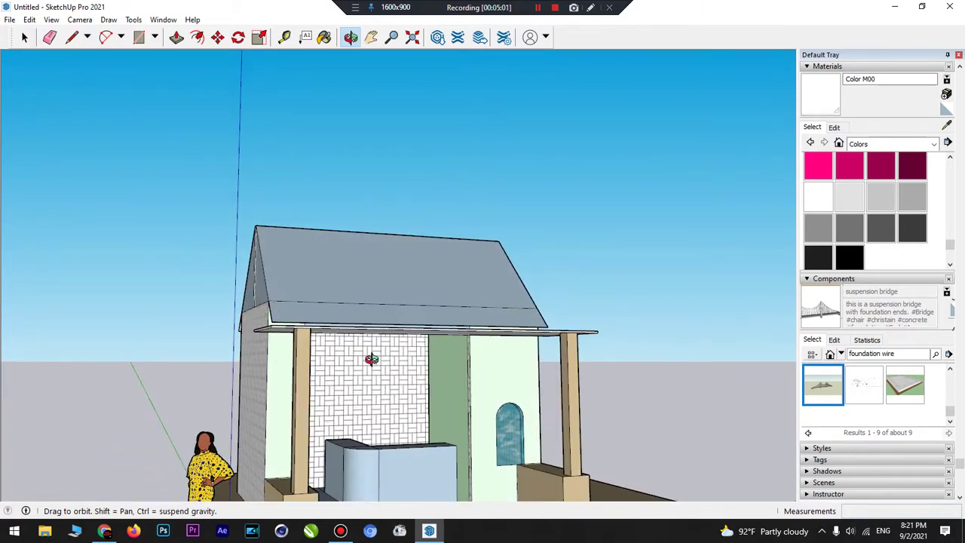
pyautogui.moveTo(339, 399); pyautogui.dragTo(503, 341)
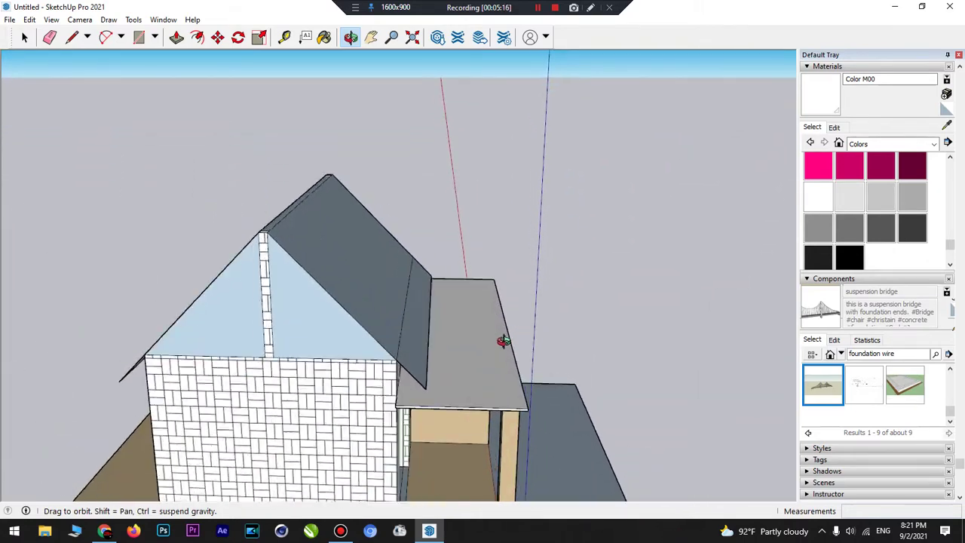
pyautogui.scroll(5, 515, 398)
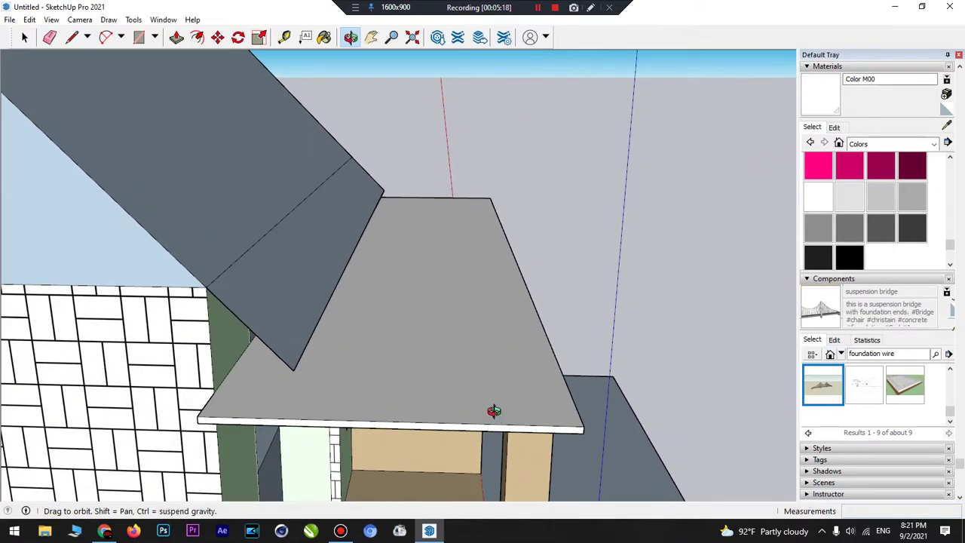
# - Place guide lines on top of the porch slab, one 0.05 m in from its end edge and one parallel to its front edge
pyautogui.moveTo(494, 411); pyautogui.dragTo(449, 348)
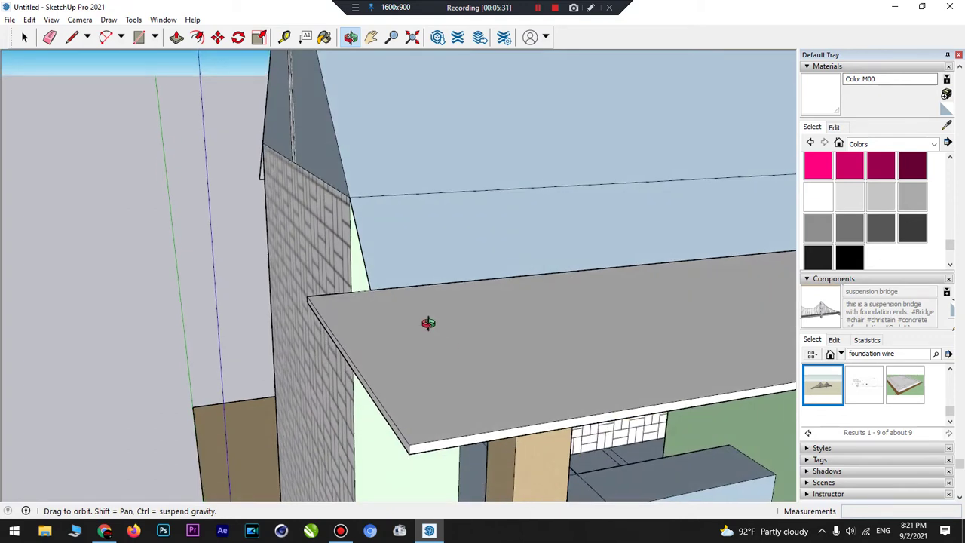
pyautogui.click(285, 37)
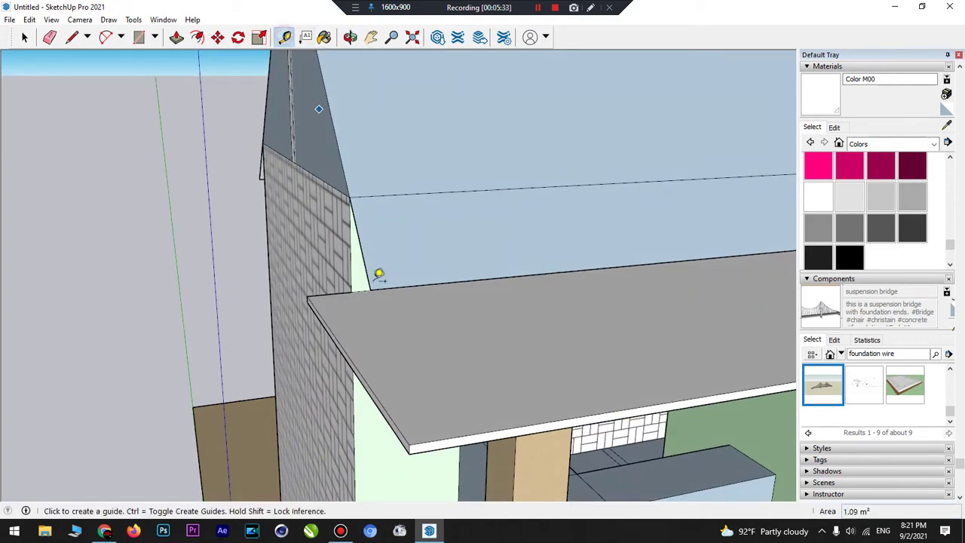
pyautogui.click(362, 372)
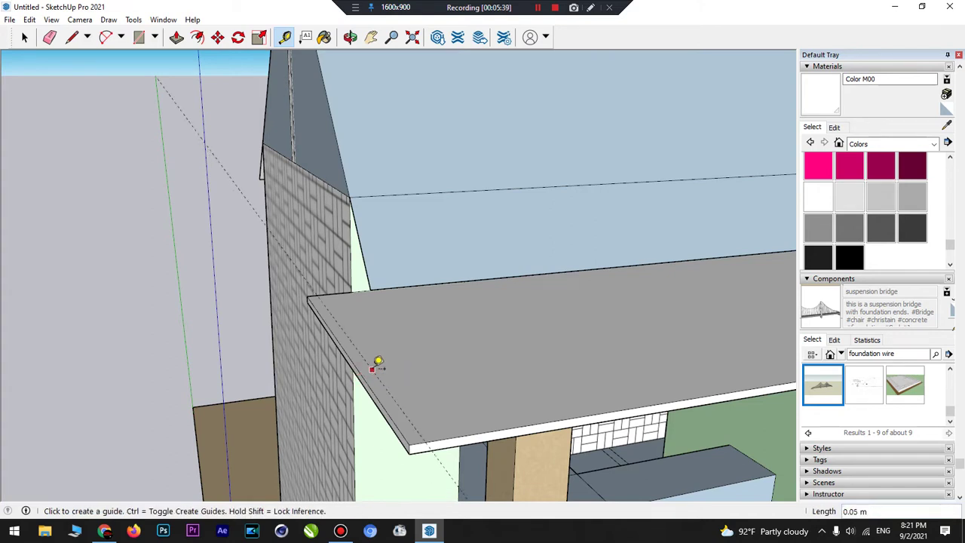
pyautogui.click(461, 417)
pyautogui.scroll(-6, 323, 400)
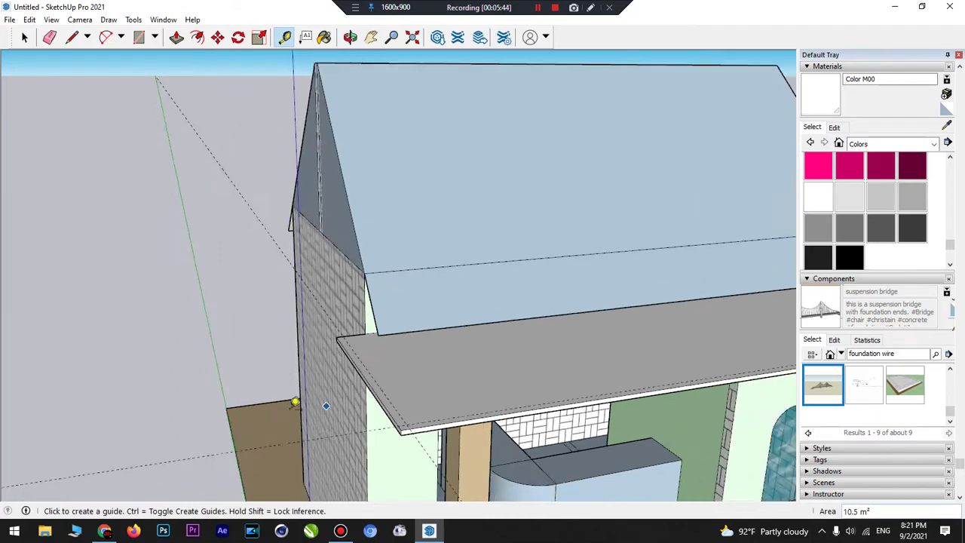
# - Place a guide line 0.05 m in from the porch slab's opposite end edge
pyautogui.scroll(4, 416, 367)
pyautogui.scroll(4, 417, 367)
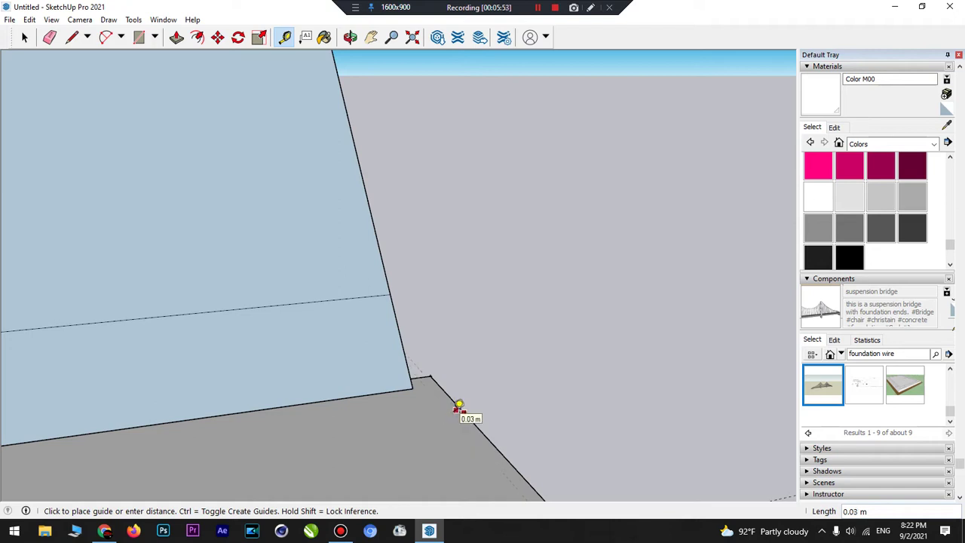
pyautogui.moveTo(459, 401); pyautogui.dragTo(459, 416, button='middle')
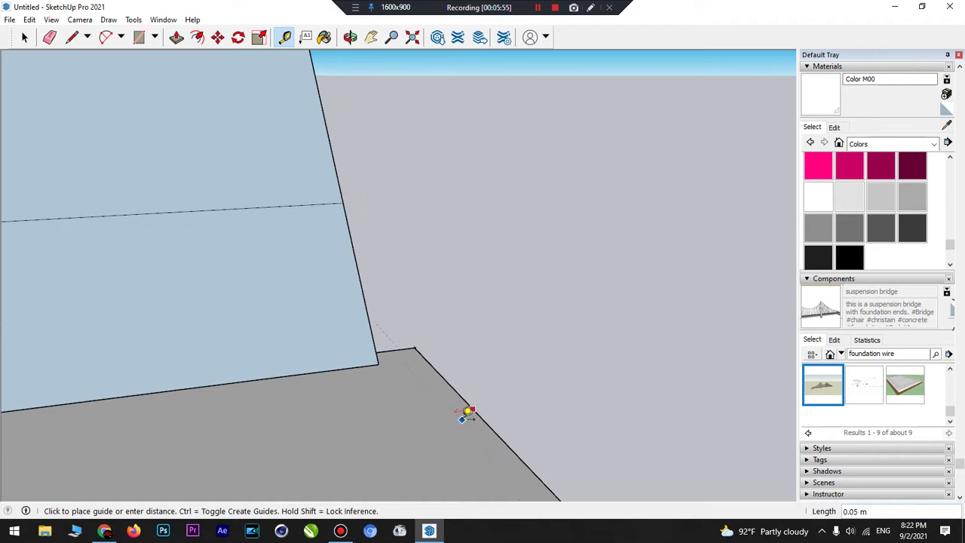
pyautogui.click(468, 412)
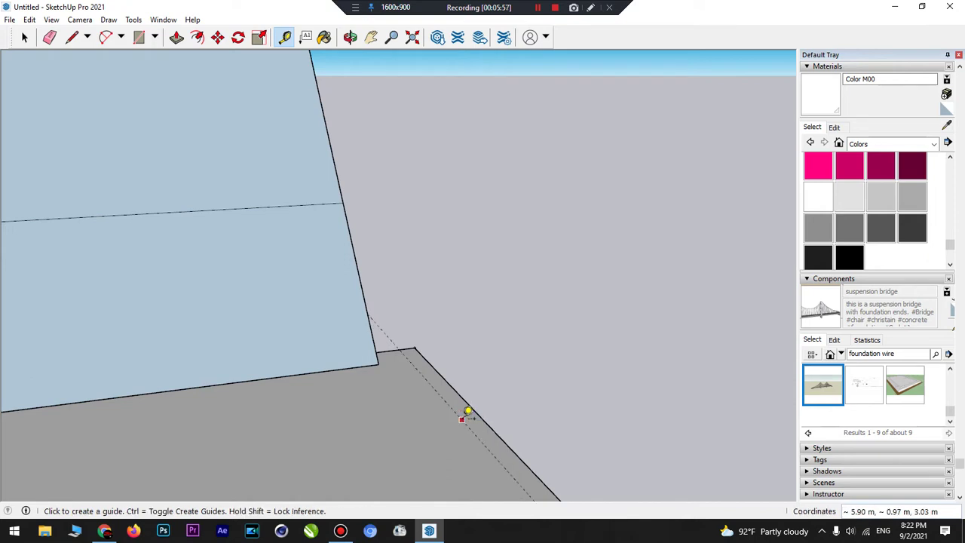
pyautogui.moveTo(465, 412); pyautogui.dragTo(487, 408, button='middle')
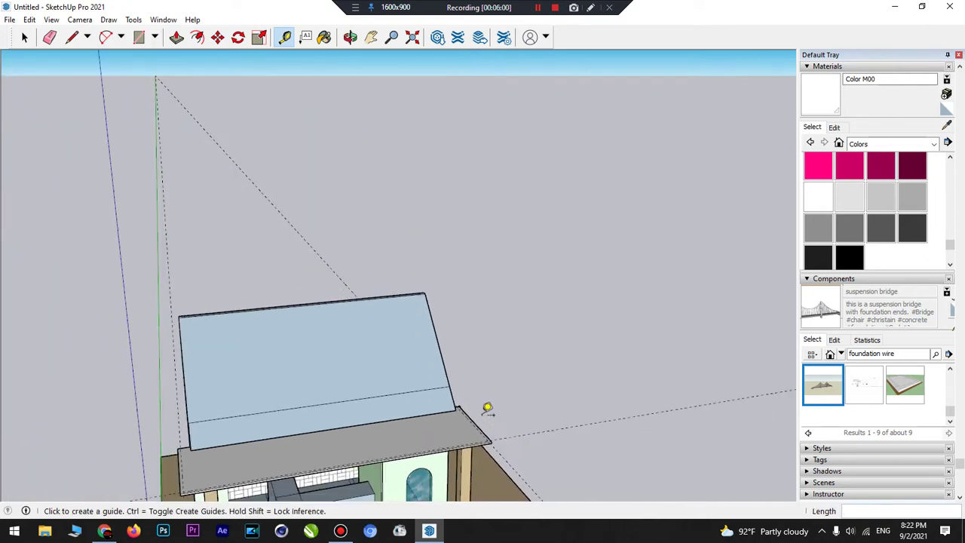
# - Offset the outline of the porch slab's top face inward to the guide lines to form a narrow border
pyautogui.click(177, 39)
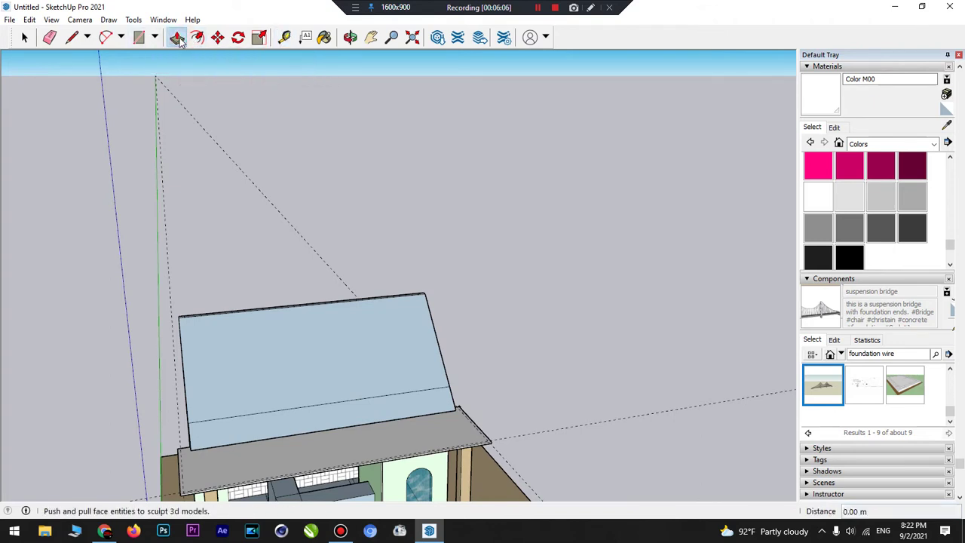
pyautogui.click(188, 488)
pyautogui.click(194, 488)
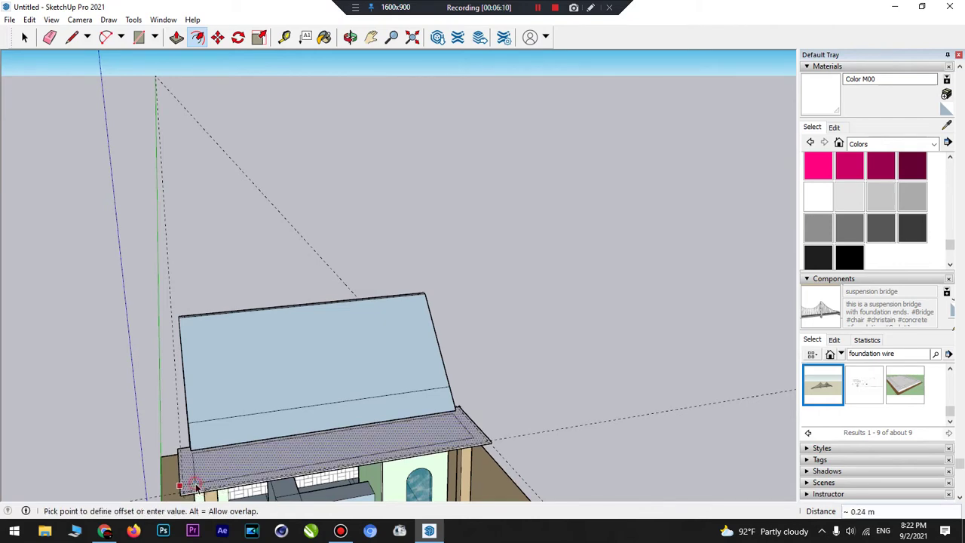
pyautogui.moveTo(195, 488); pyautogui.dragTo(195, 324, button='middle')
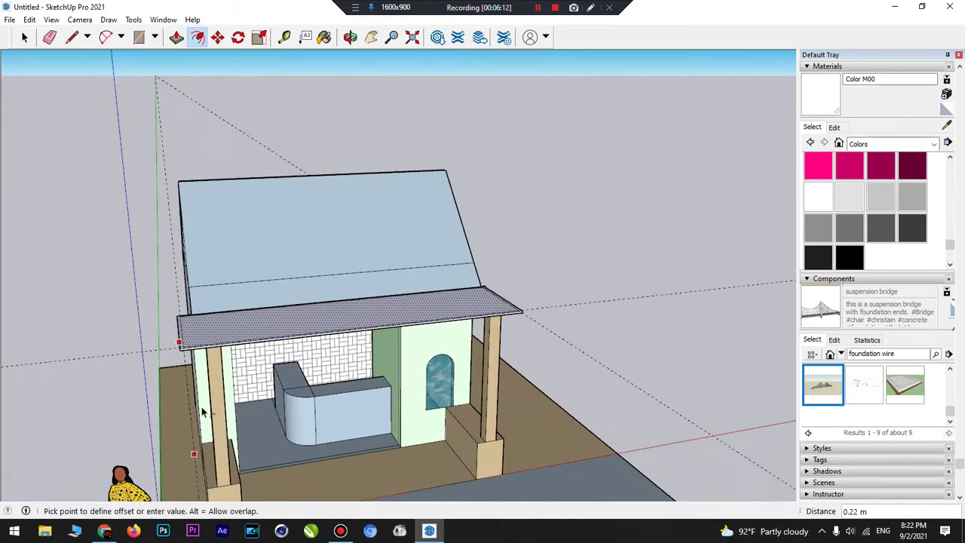
pyautogui.scroll(6, 194, 324)
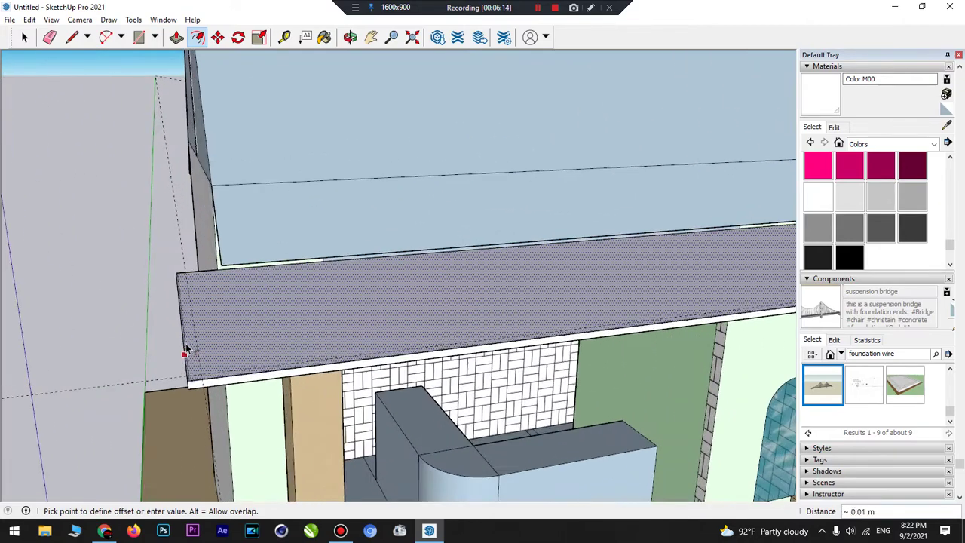
pyautogui.scroll(1, 188, 351)
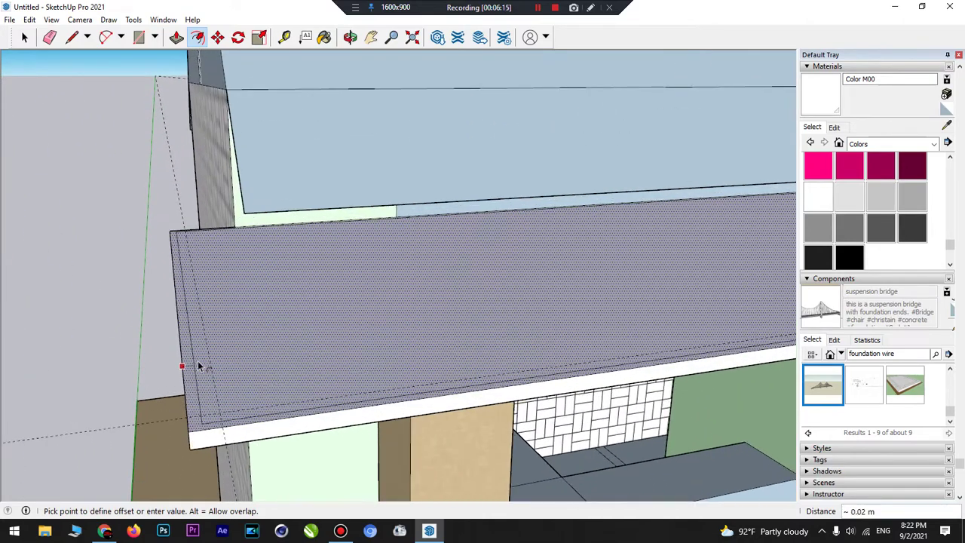
pyautogui.click(220, 419)
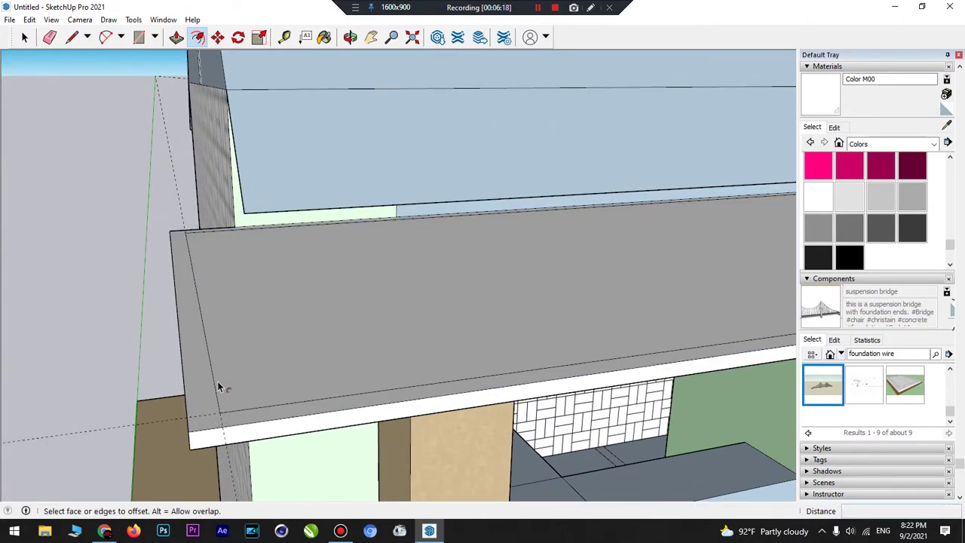
pyautogui.scroll(-1, 221, 373)
pyautogui.scroll(-5, 221, 373)
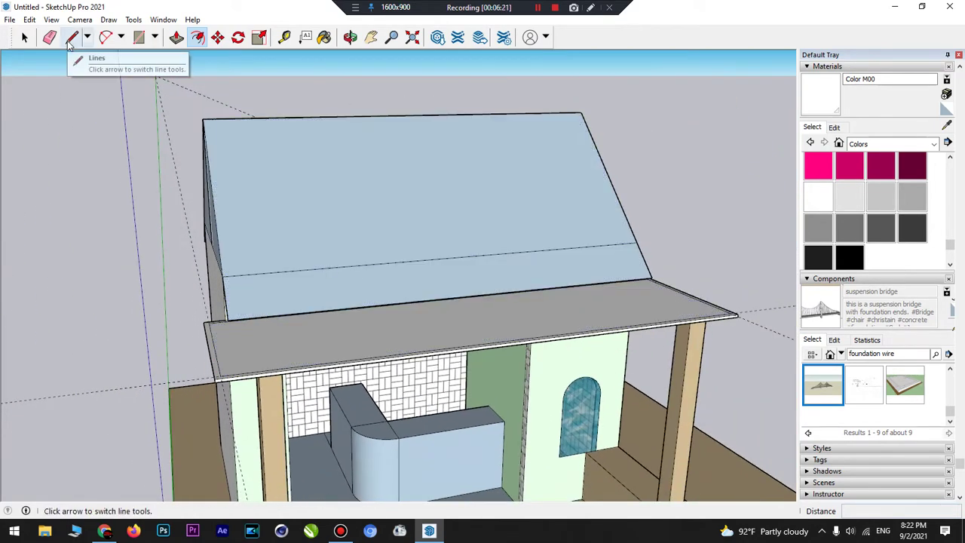
# - Erase the dashed guide lines around the porch slab
pyautogui.click(25, 38)
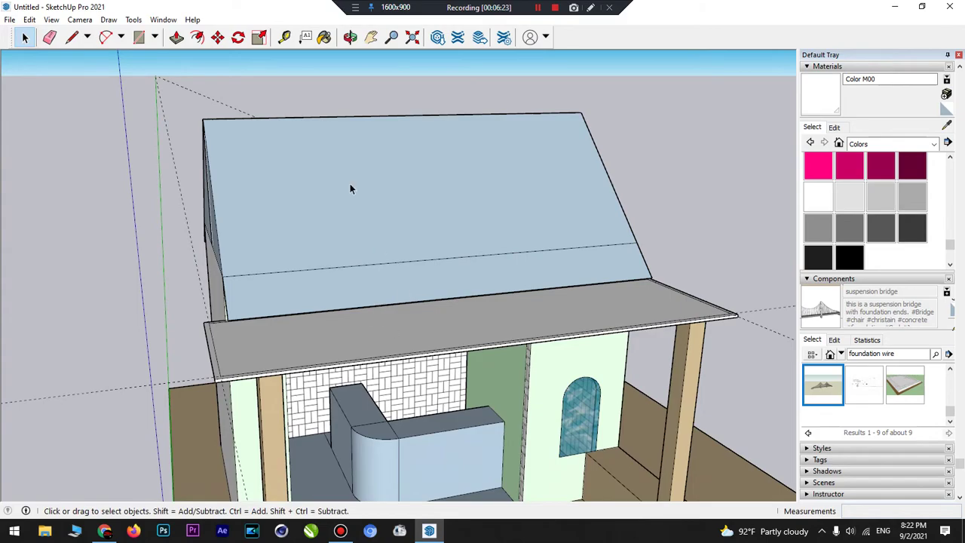
pyautogui.click(349, 37)
pyautogui.moveTo(358, 125); pyautogui.dragTo(236, 409)
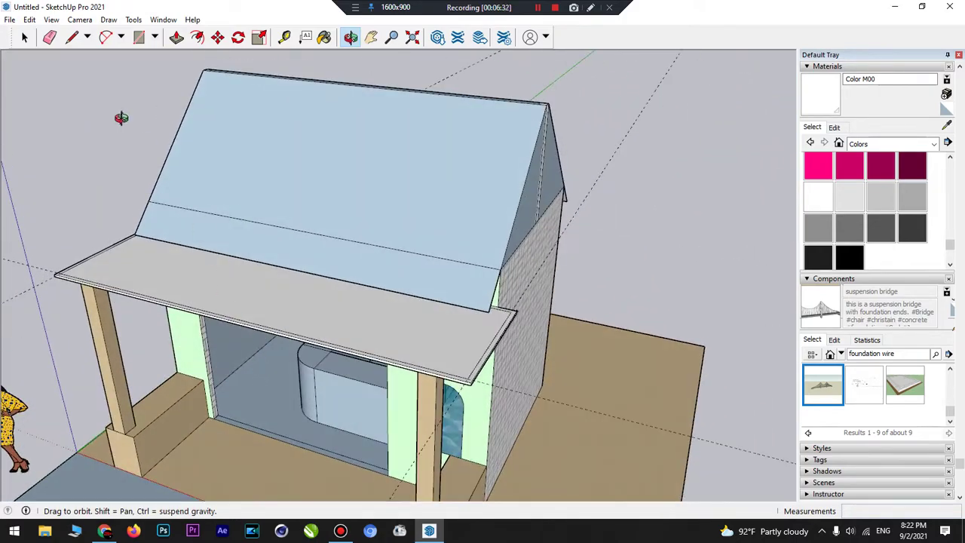
pyautogui.click(49, 37)
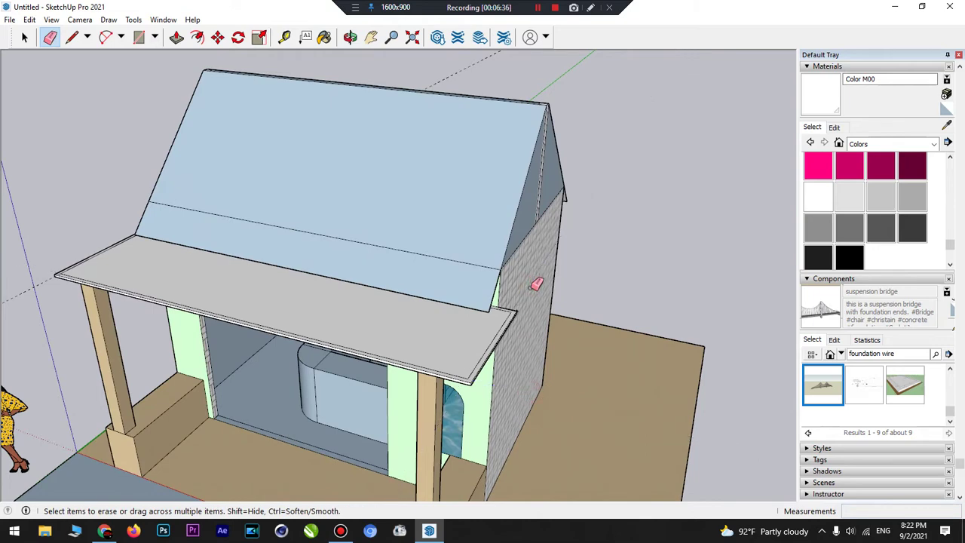
pyautogui.scroll(-3, 536, 285)
pyautogui.scroll(4, 351, 274)
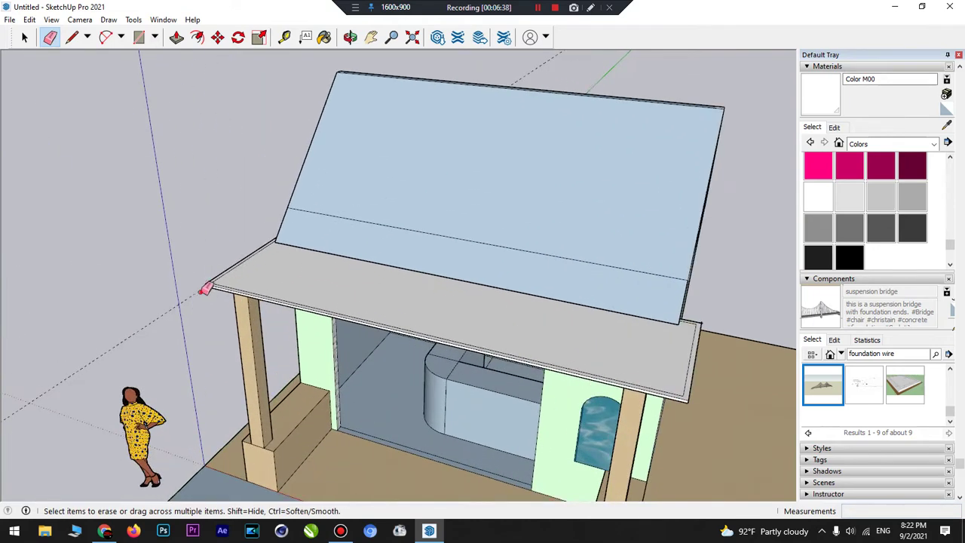
pyautogui.click(202, 290)
# - Draw a 0.05 m line across the slab's rear border, starting at the brick side wall's front corner
pyautogui.click(349, 37)
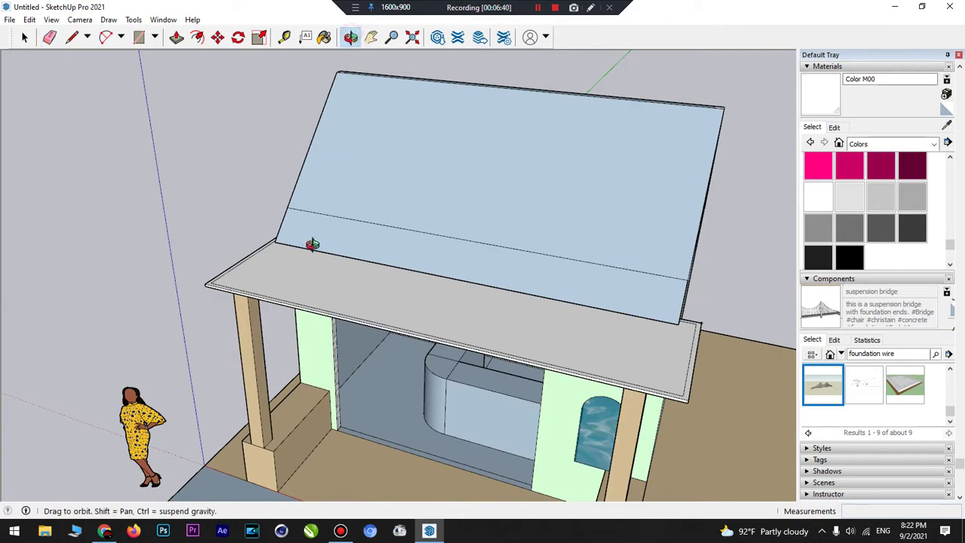
pyautogui.moveTo(312, 241); pyautogui.dragTo(706, 287)
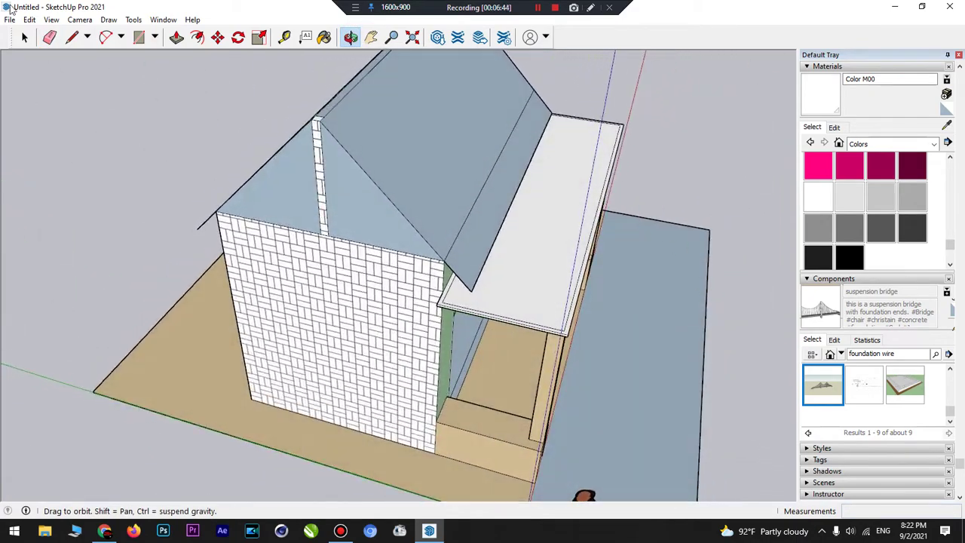
pyautogui.click(176, 38)
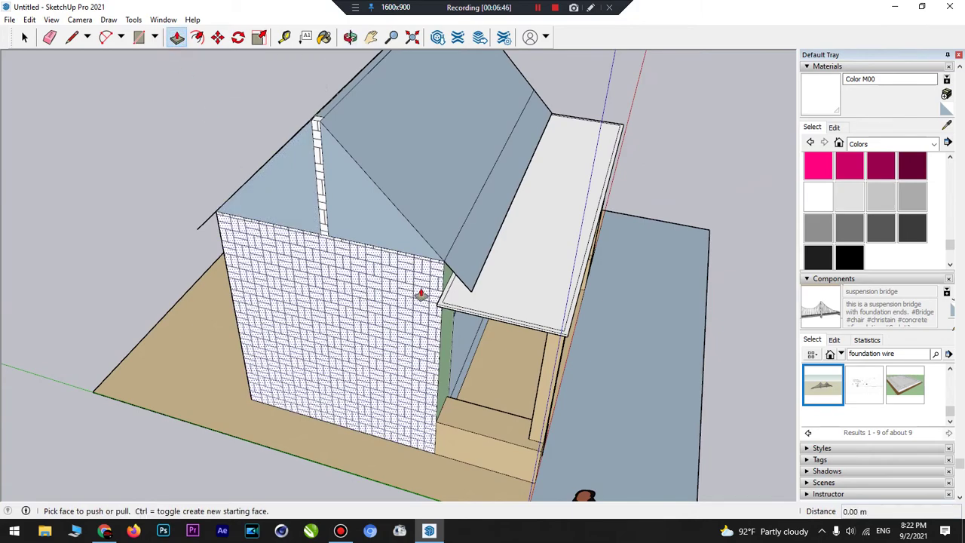
pyautogui.scroll(6, 445, 280)
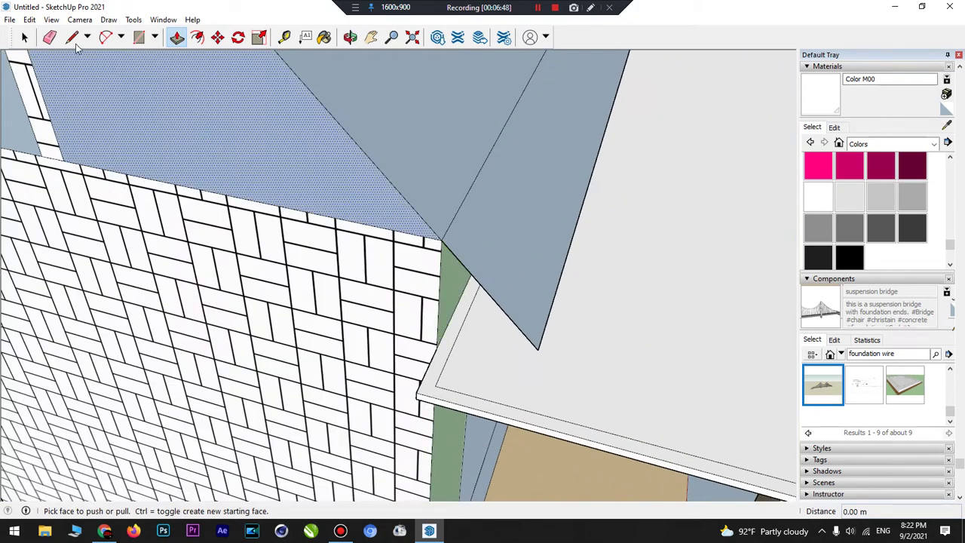
pyautogui.click(70, 40)
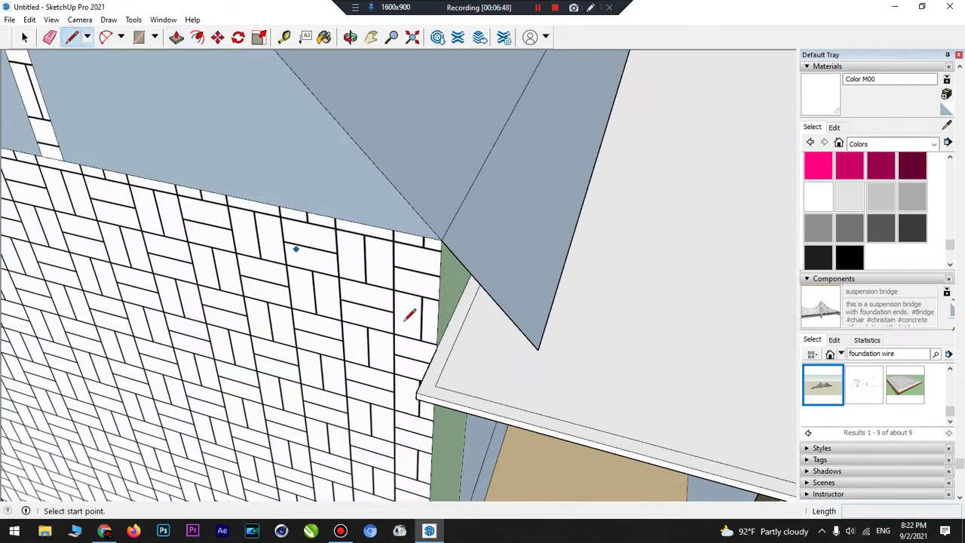
pyautogui.click(437, 347)
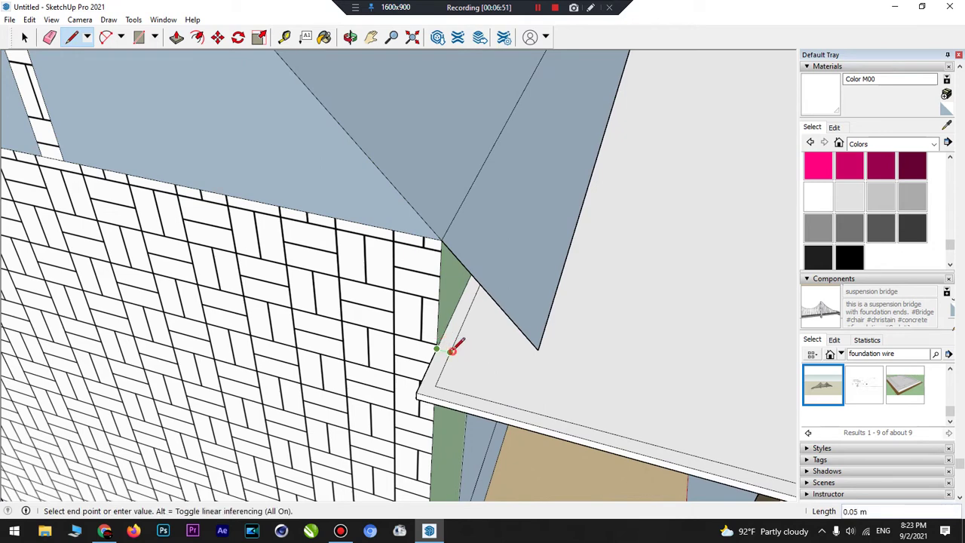
pyautogui.click(452, 350)
# - Draw a matching line across the slab's rear border at the opposite brick wall's front corner
pyautogui.click(350, 37)
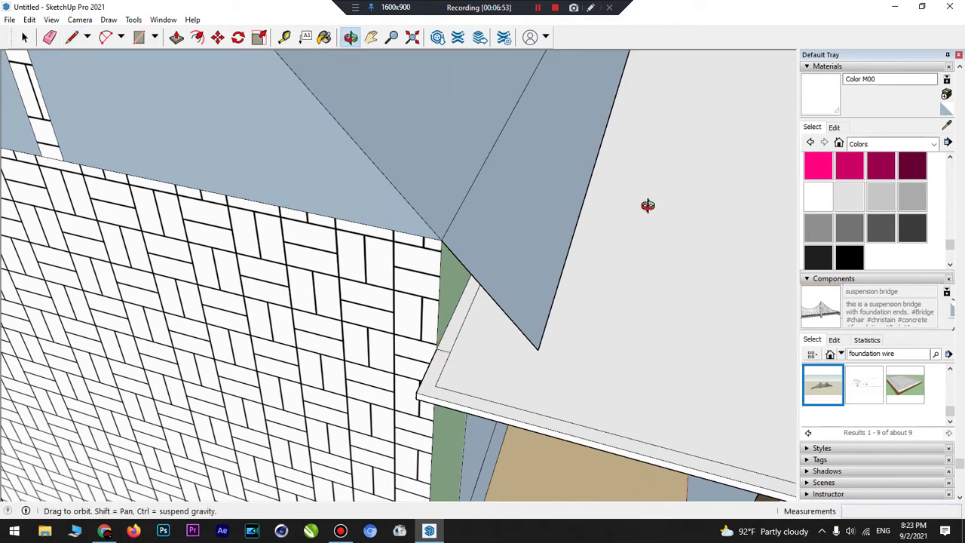
pyautogui.moveTo(643, 204); pyautogui.dragTo(342, 282)
pyautogui.scroll(-5, 342, 282)
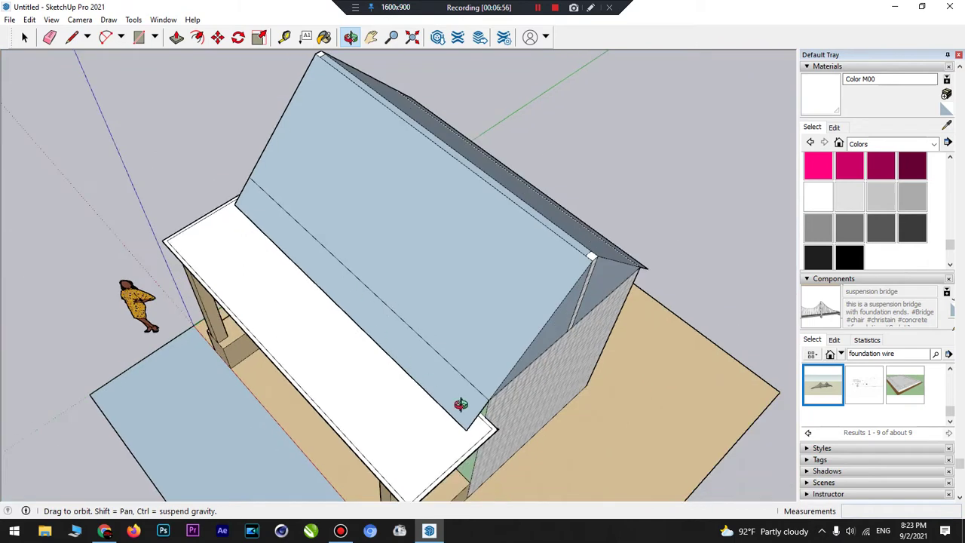
pyautogui.scroll(5, 515, 405)
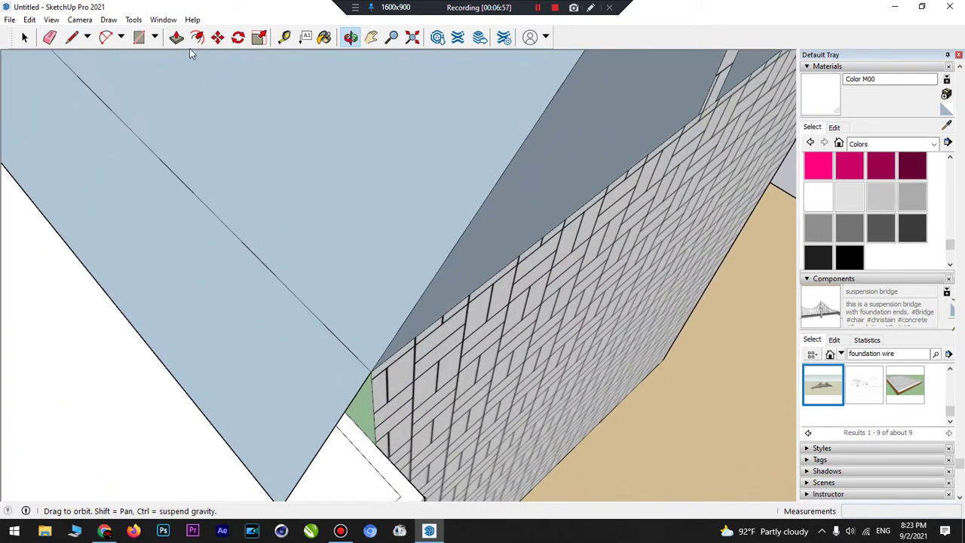
pyautogui.click(72, 37)
pyautogui.click(376, 444)
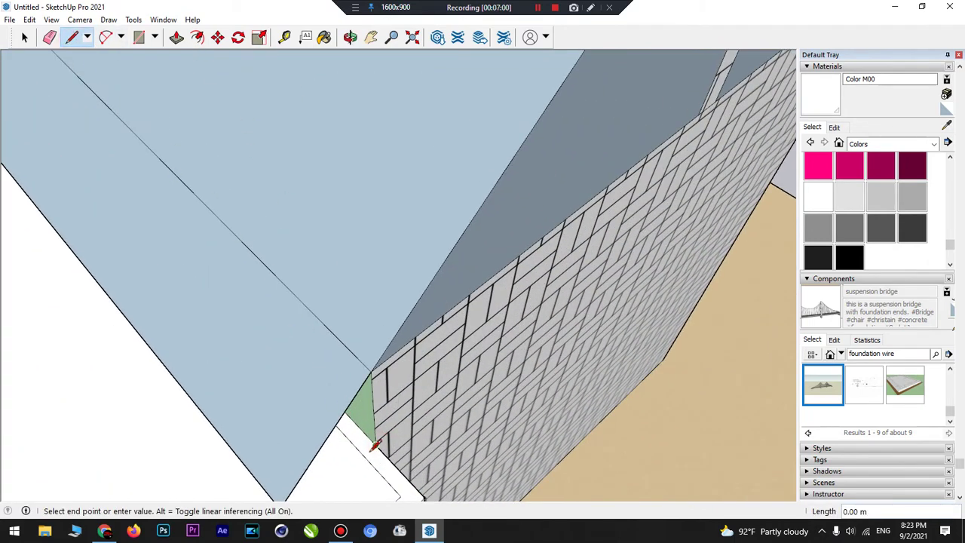
pyautogui.click(363, 455)
pyautogui.scroll(-5, 400, 407)
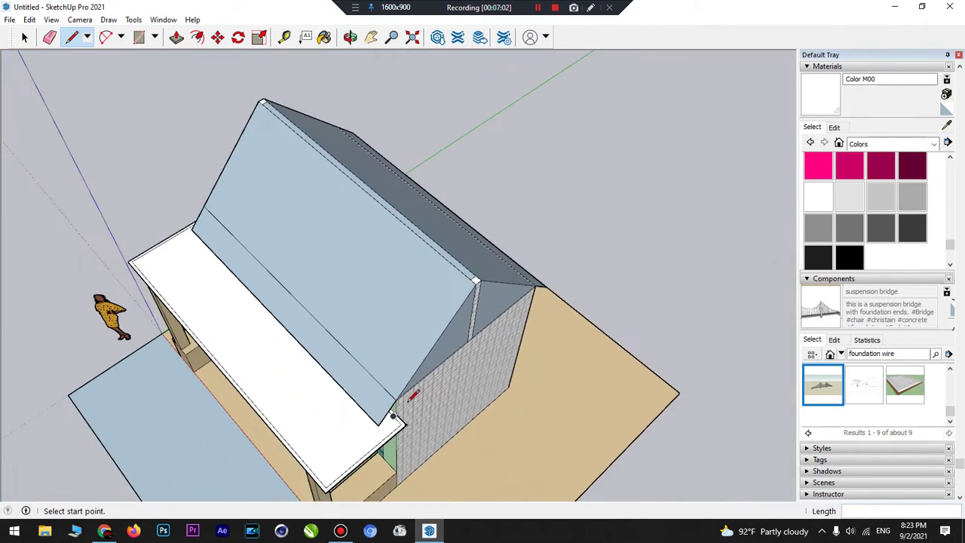
# - Pull the border face around the porch slab's front and ends up 0.29 m to form a parapet
pyautogui.click(176, 37)
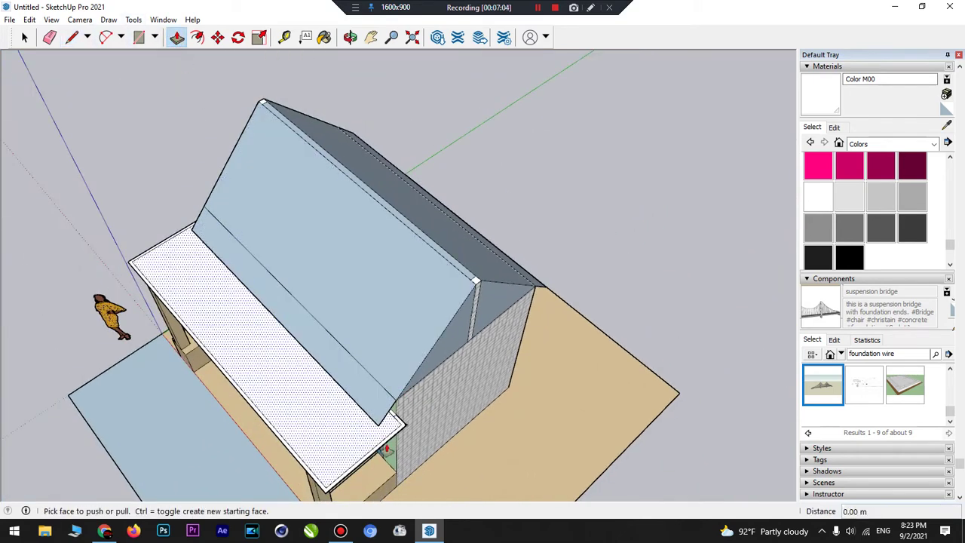
pyautogui.click(402, 431)
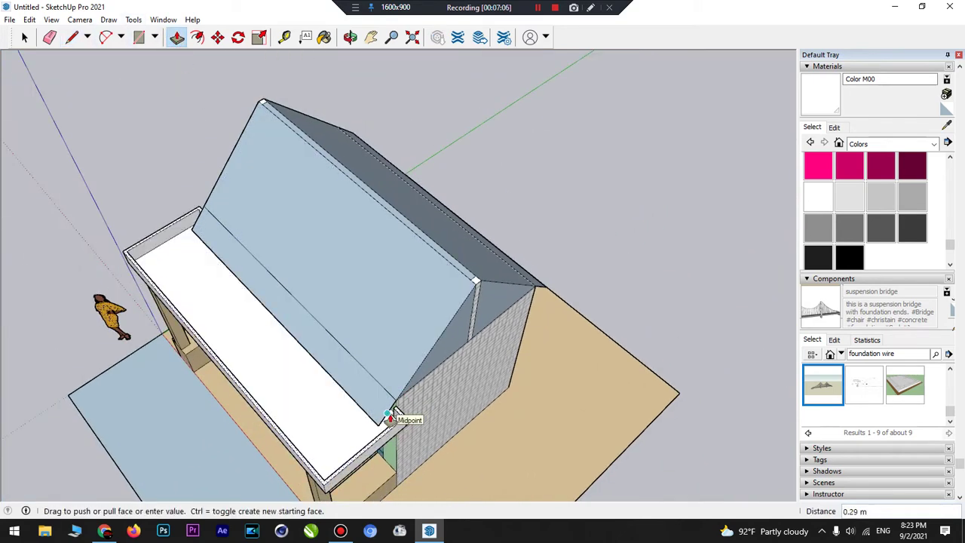
pyautogui.click(393, 417)
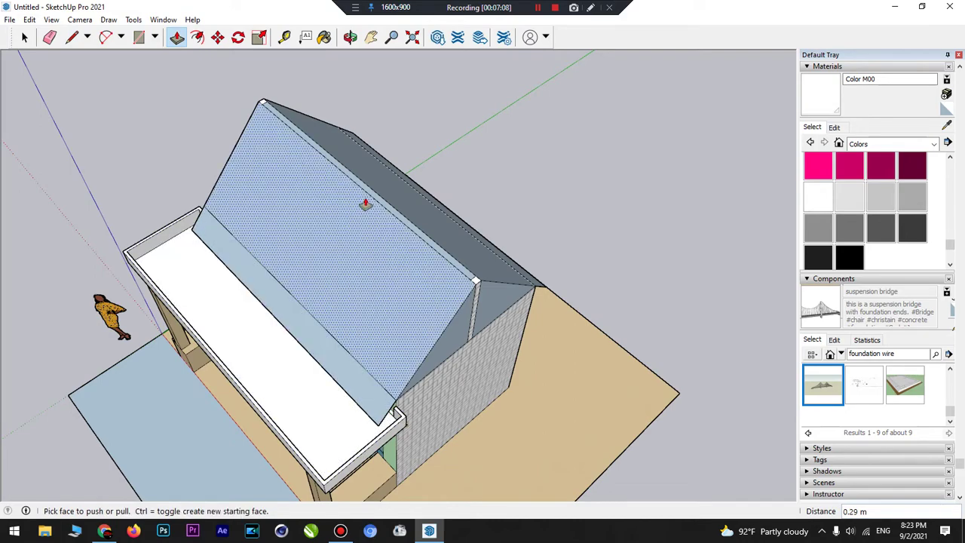
pyautogui.click(351, 37)
pyautogui.moveTo(398, 387); pyautogui.dragTo(304, 219)
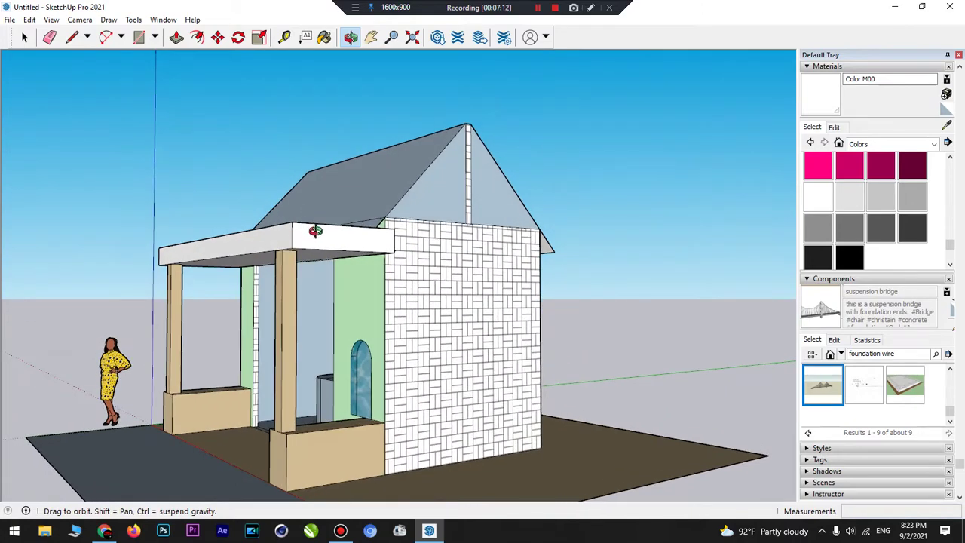
pyautogui.scroll(6, 315, 231)
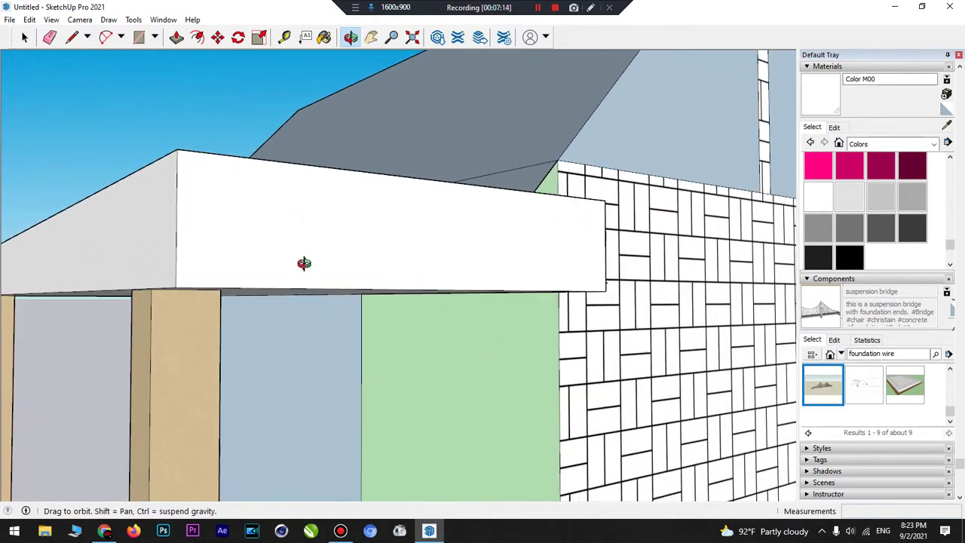
# - Place a horizontal guide just above the lower edge of the parapet's end face and a second guide 0.10 m above it
pyautogui.click(281, 40)
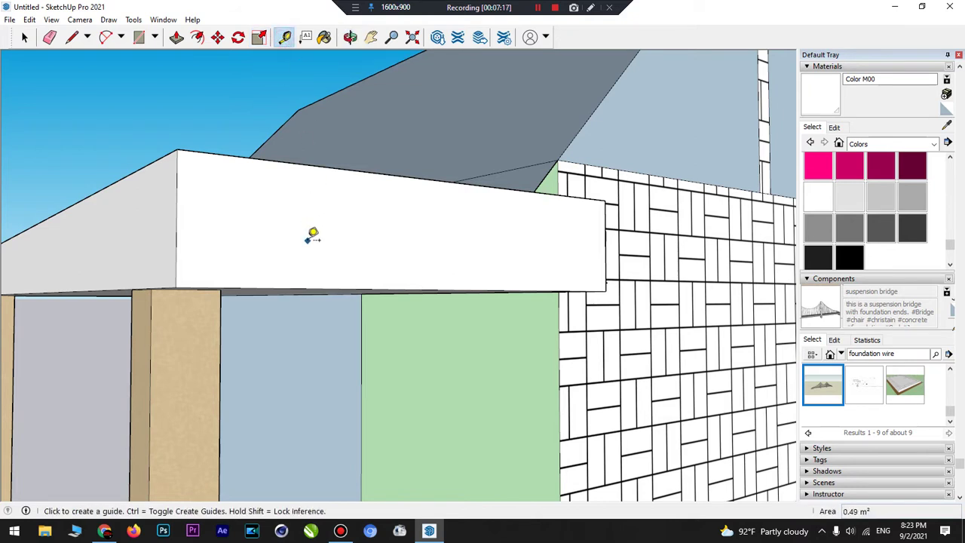
pyautogui.click(304, 287)
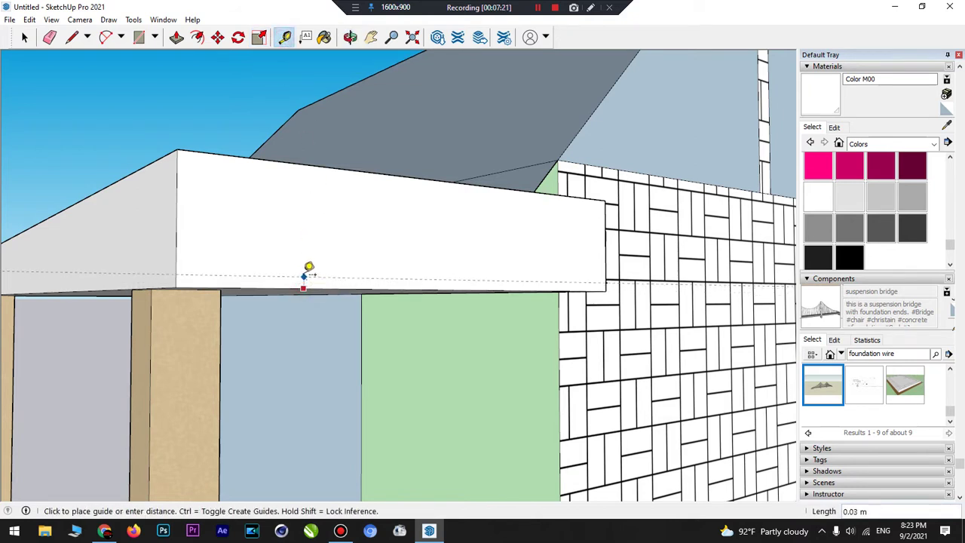
pyautogui.click(308, 267)
pyautogui.click(305, 269)
pyautogui.click(310, 268)
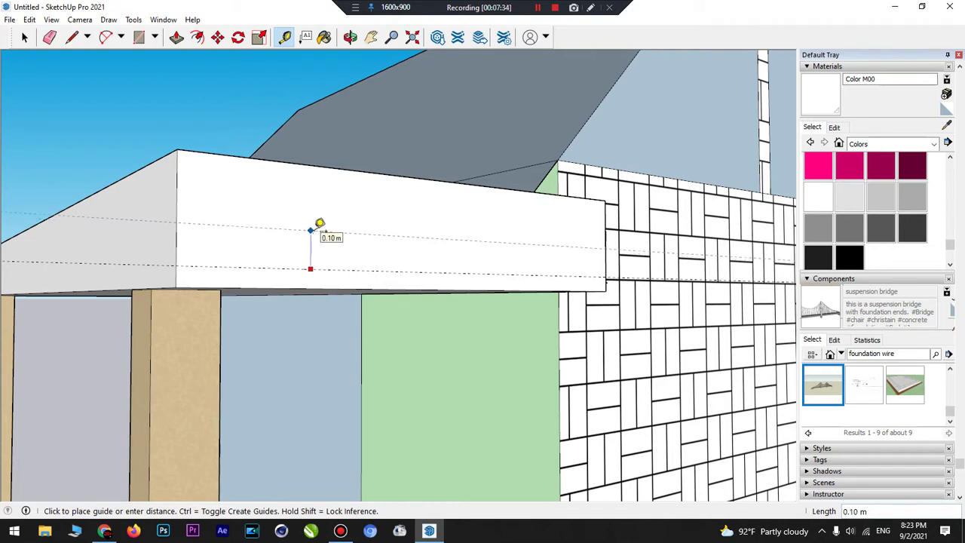
pyautogui.click(311, 229)
# - Add three more horizontal guides up the parapet's end face, spaced 0.05 m apart, the highest just below the upper edge
pyautogui.click(313, 229)
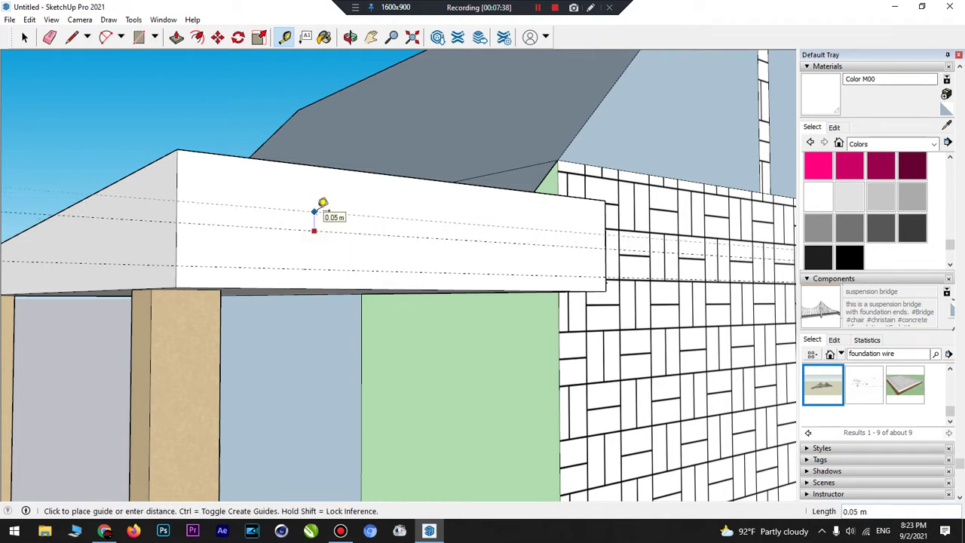
pyautogui.click(323, 204)
pyautogui.click(316, 211)
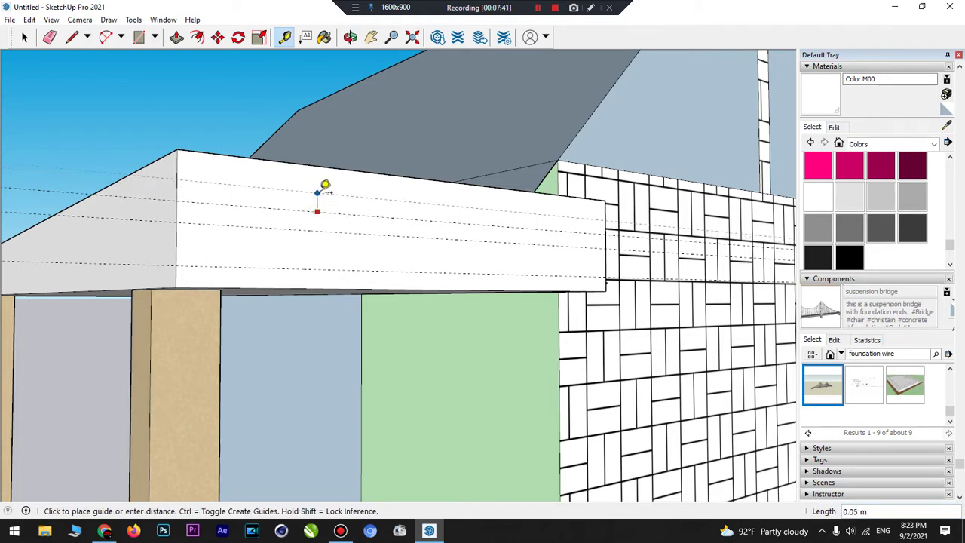
pyautogui.click(324, 185)
pyautogui.click(317, 192)
pyautogui.click(322, 173)
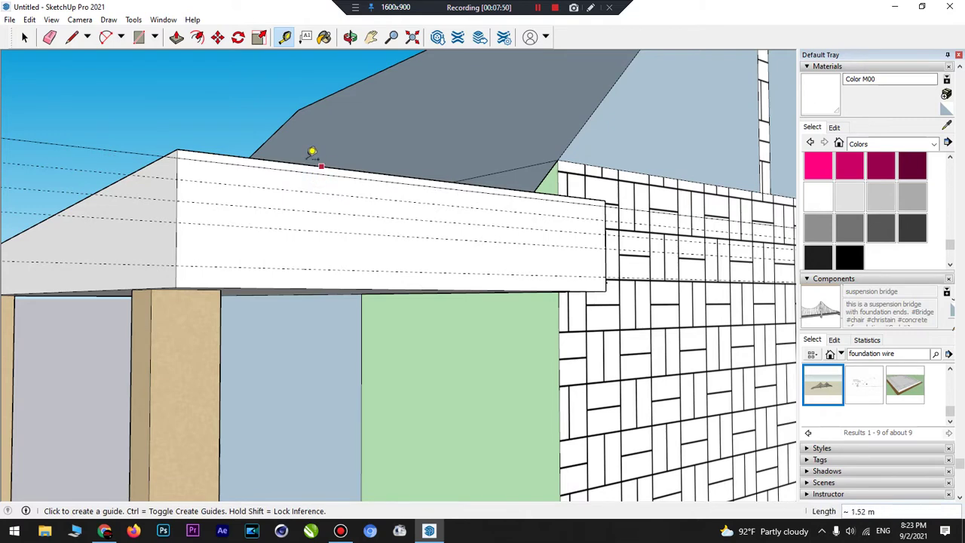
pyautogui.scroll(4, 312, 156)
pyautogui.scroll(-3, 312, 160)
pyautogui.click(314, 199)
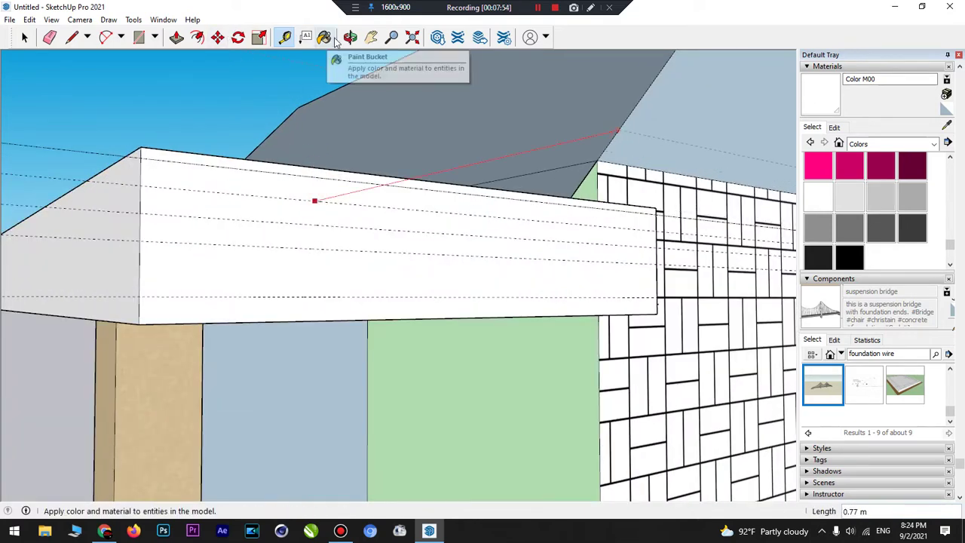
# - Push the parapet's top face down 0.02 m to the highest guide
pyautogui.click(349, 40)
pyautogui.moveTo(301, 217); pyautogui.dragTo(369, 252)
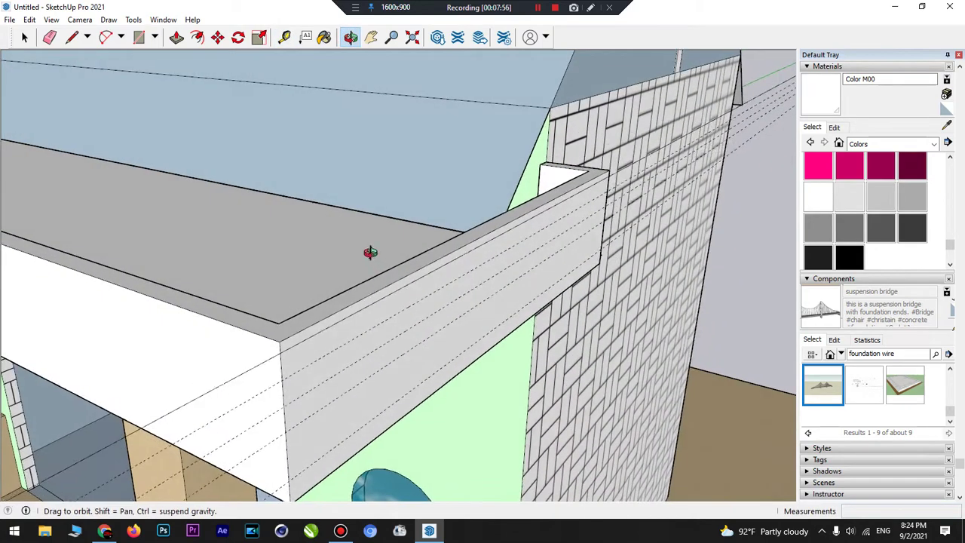
pyautogui.click(177, 37)
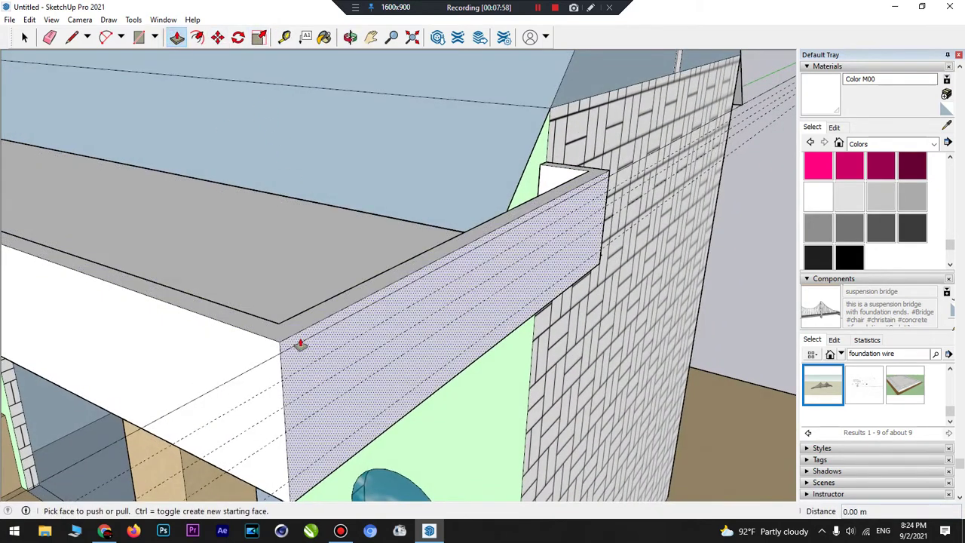
pyautogui.click(288, 339)
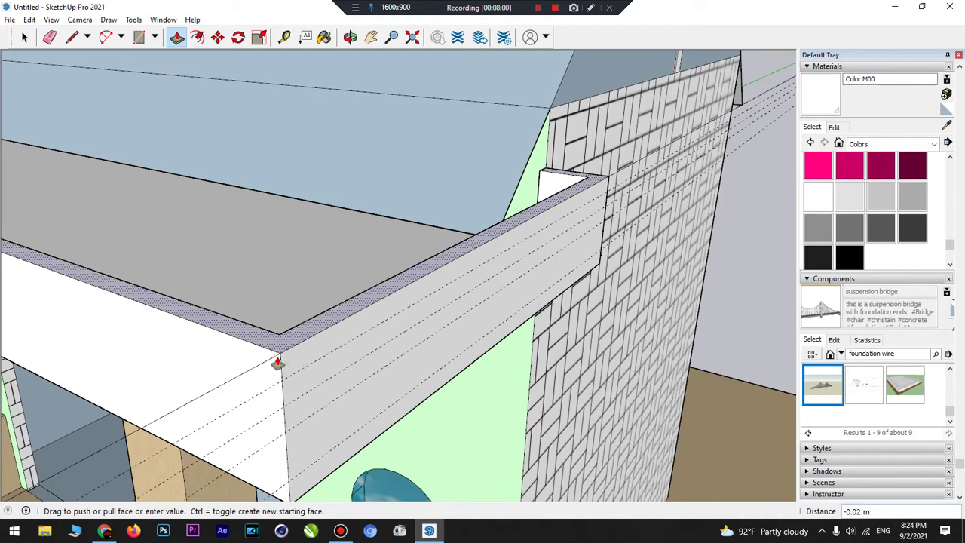
pyautogui.click(278, 363)
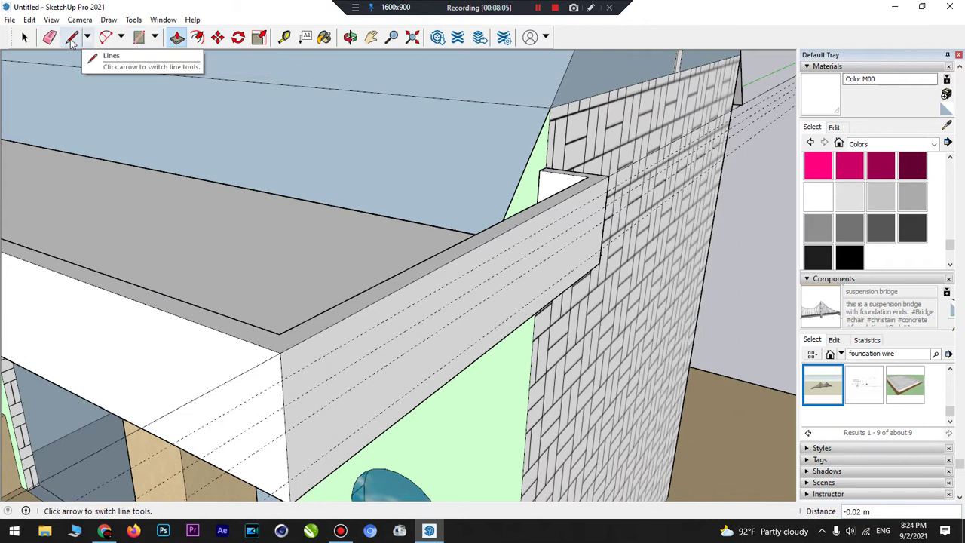
# - Draw a 0.20 by 1.52 m rectangle between the guides on the parapet's end face and a 0.05 by 1.52 m strip inside it
pyautogui.click(138, 38)
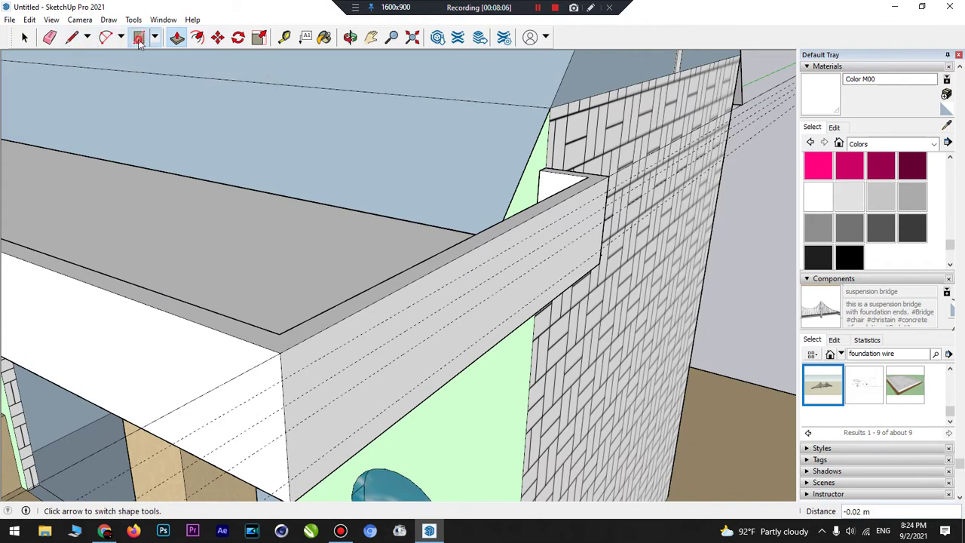
pyautogui.click(283, 379)
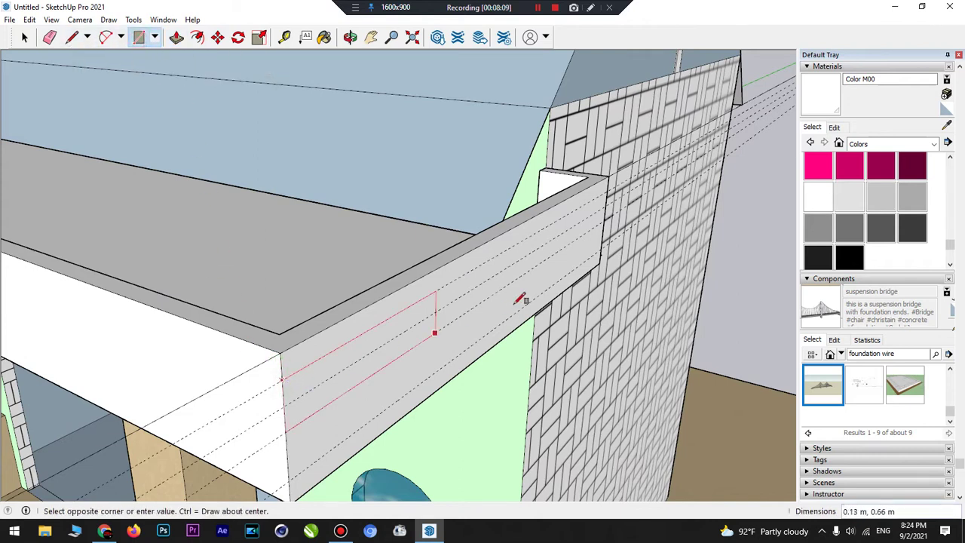
pyautogui.click(605, 242)
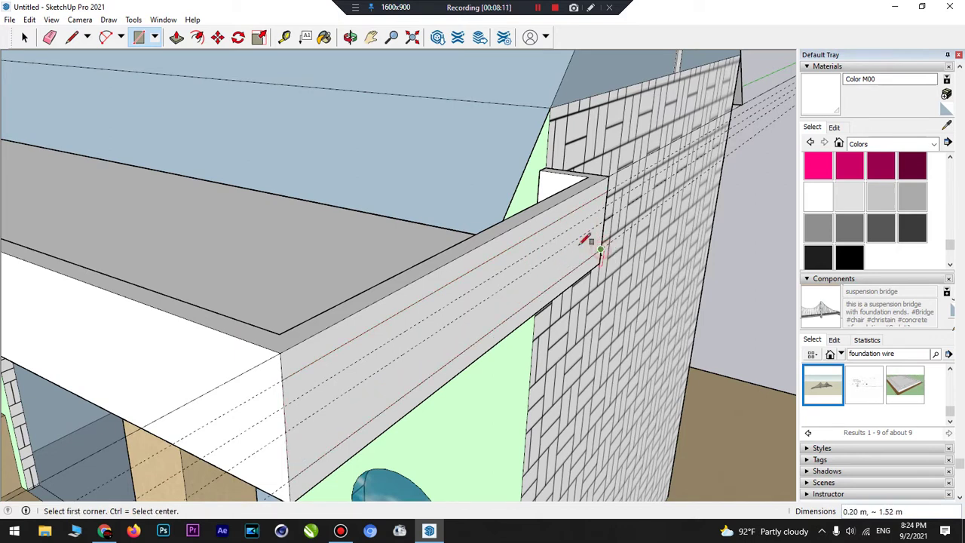
pyautogui.click(284, 405)
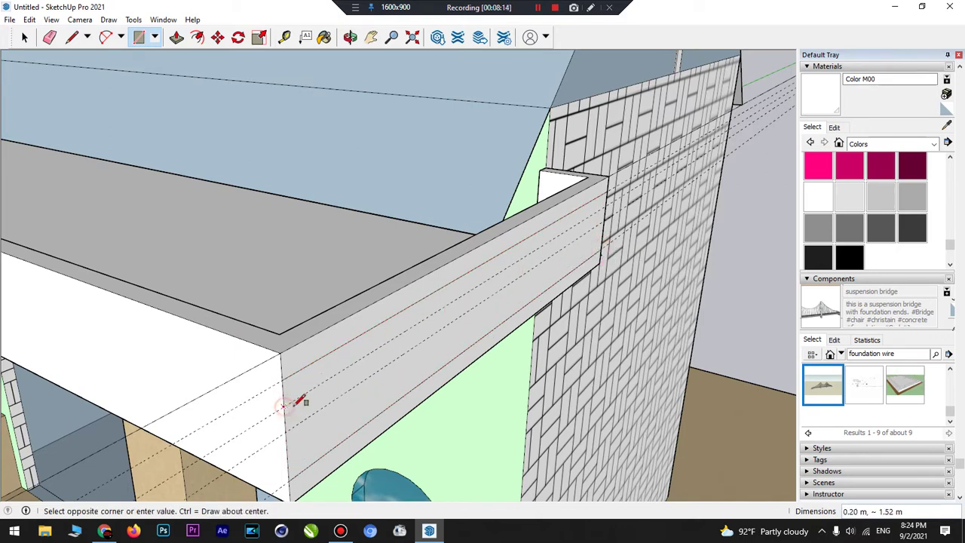
pyautogui.click(607, 217)
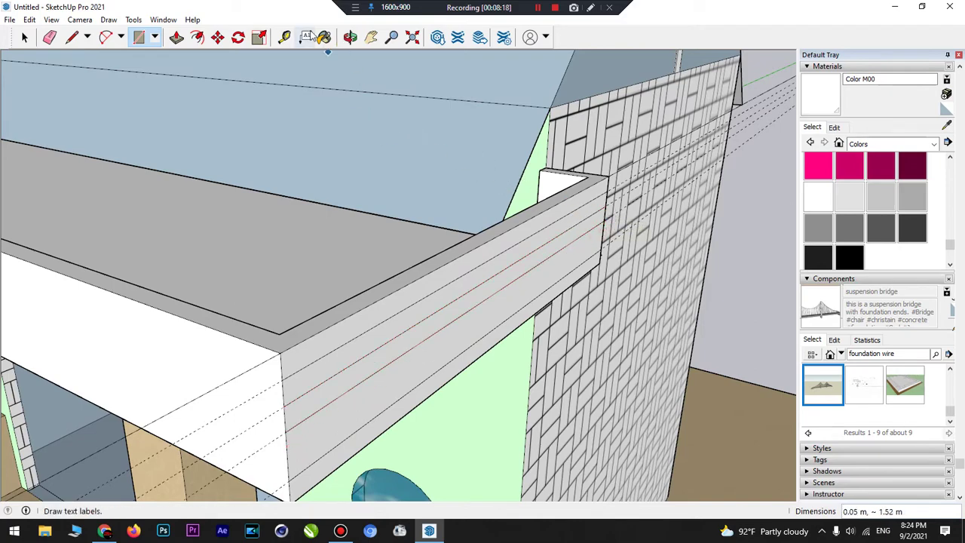
# - Place a horizontal guide above the lower edge of the parapet's front face, level with the end face's lowest guide
pyautogui.click(350, 37)
pyautogui.moveTo(319, 276); pyautogui.dragTo(500, 263)
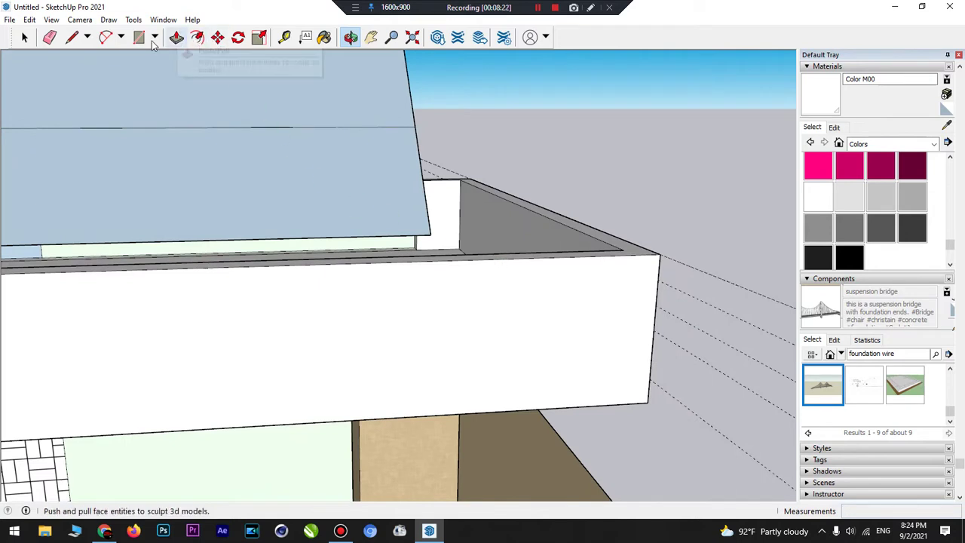
pyautogui.click(285, 37)
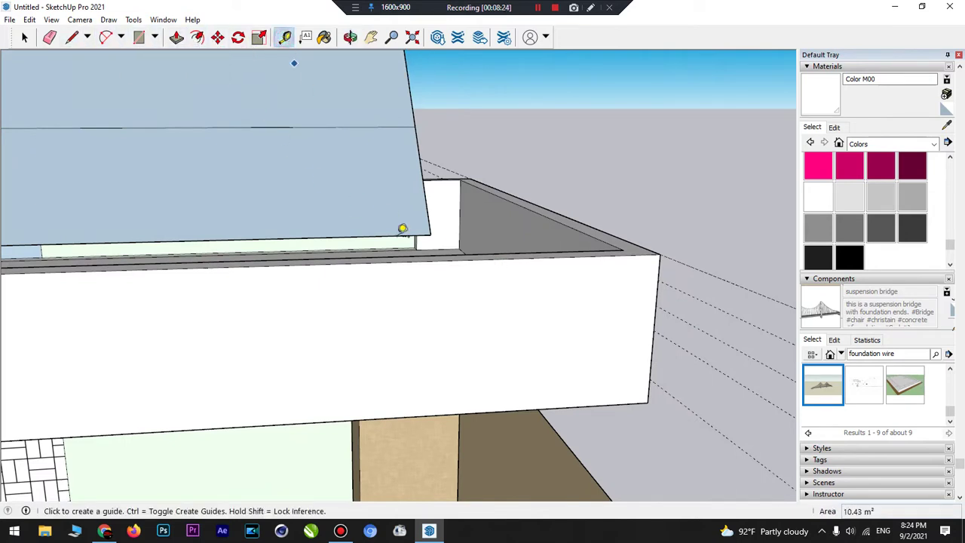
pyautogui.click(510, 408)
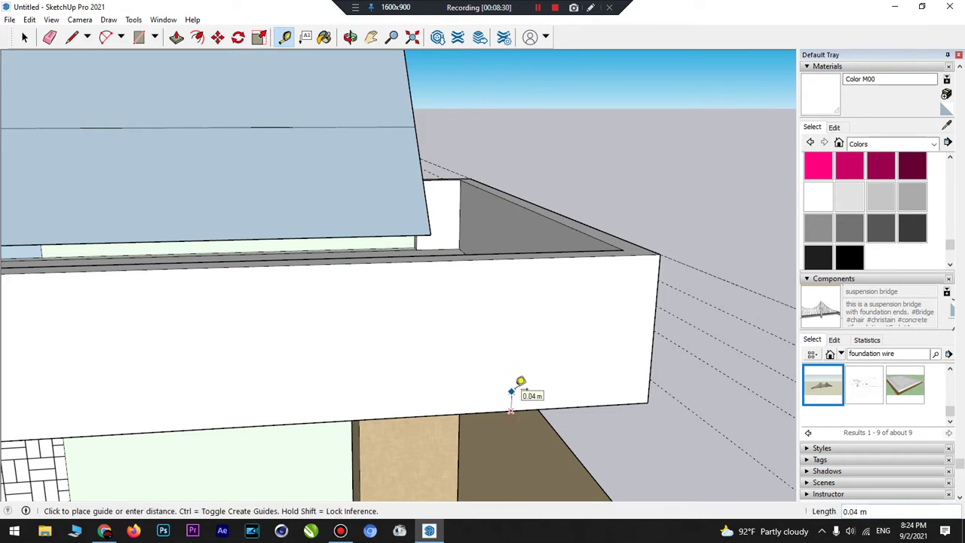
pyautogui.click(511, 386)
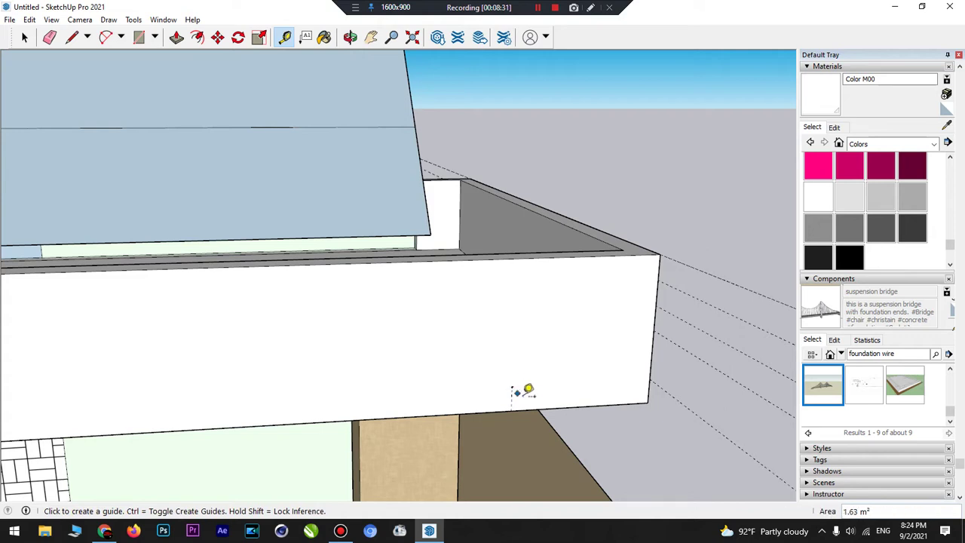
pyautogui.click(535, 408)
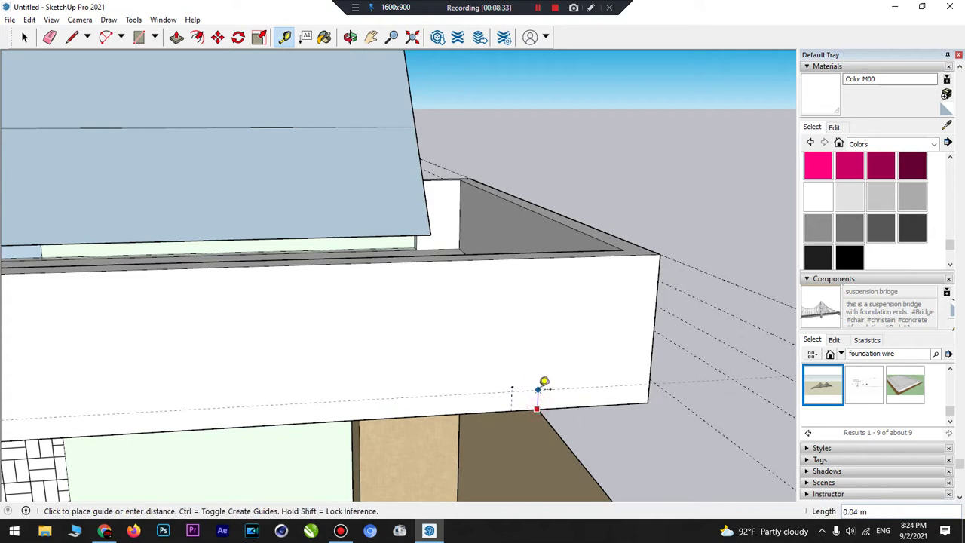
pyautogui.click(538, 379)
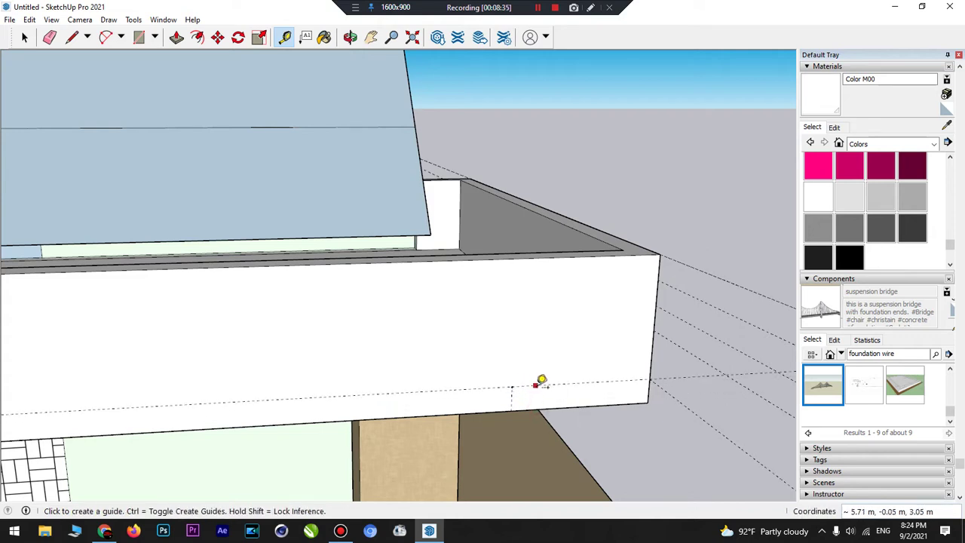
# - Add three more horizontal guides up the parapet's front face, at successive offsets of 0.10 m, 0.05 m and 0.05 m
pyautogui.click(536, 385)
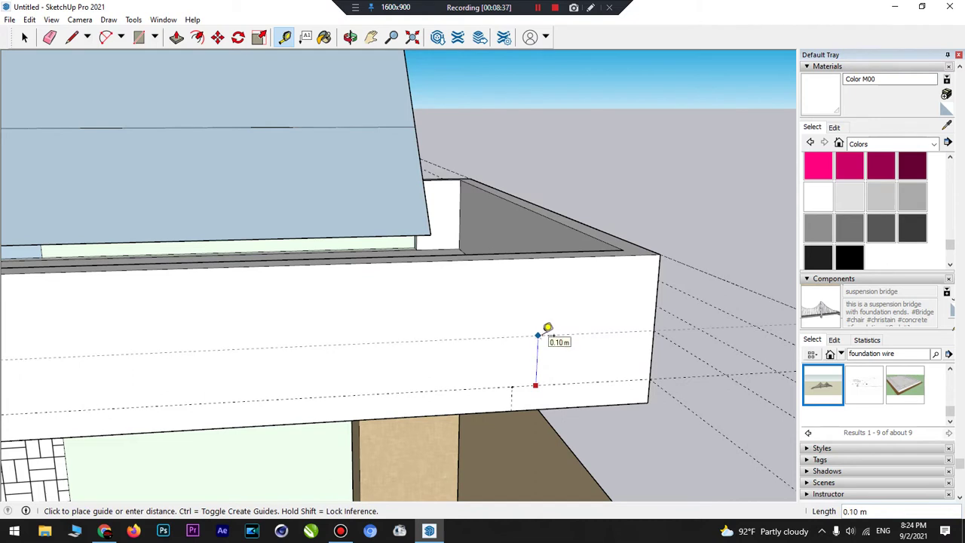
pyautogui.click(537, 335)
pyautogui.click(541, 335)
pyautogui.click(551, 300)
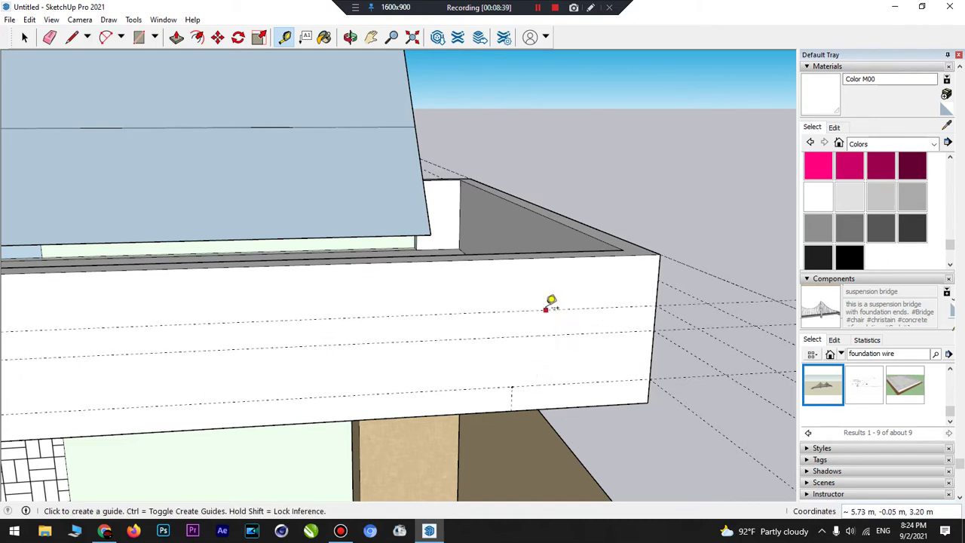
pyautogui.click(553, 305)
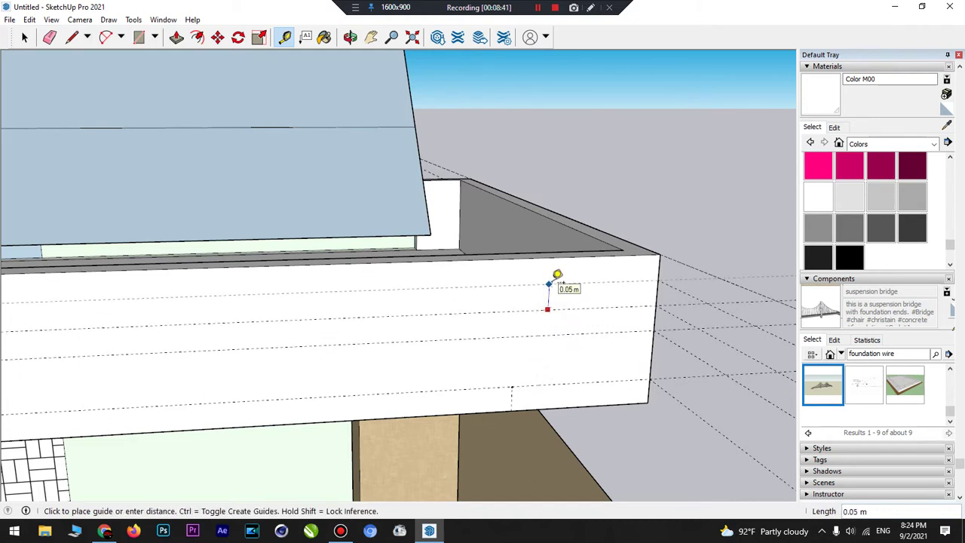
pyautogui.click(552, 283)
# - Draw a 0.20 by 5.44 m rectangle on the parapet's front face between its lowest and highest guides
pyautogui.scroll(-10, 754, 273)
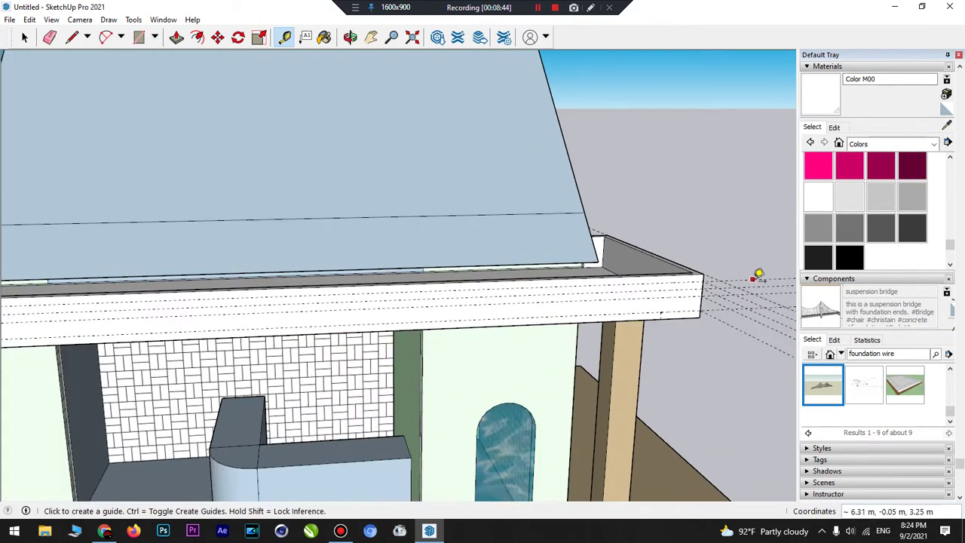
pyautogui.click(138, 37)
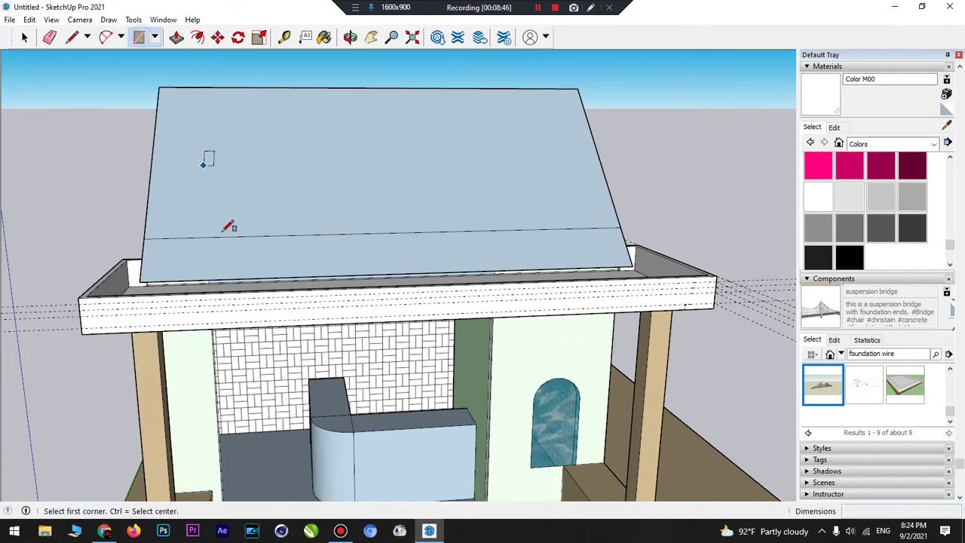
pyautogui.click(83, 325)
pyautogui.scroll(5, 723, 283)
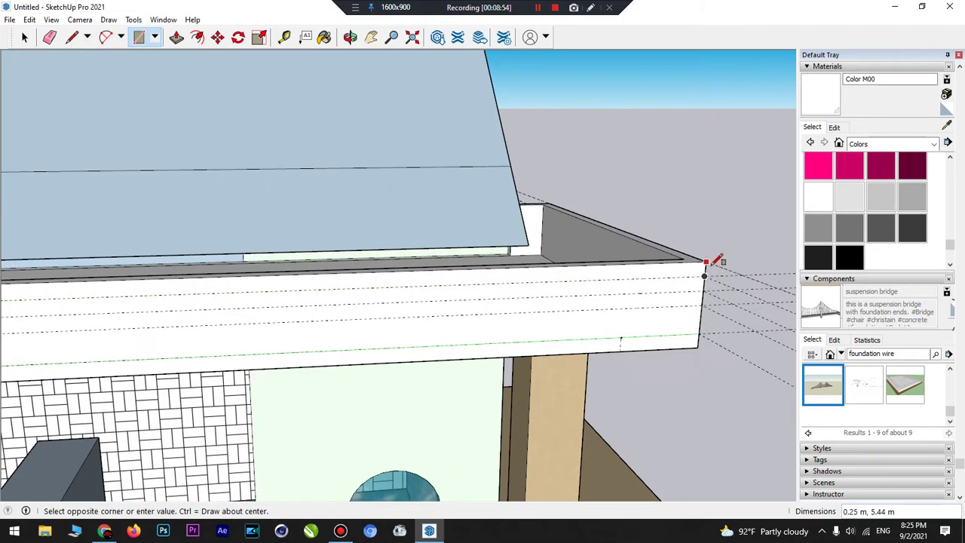
pyautogui.click(705, 275)
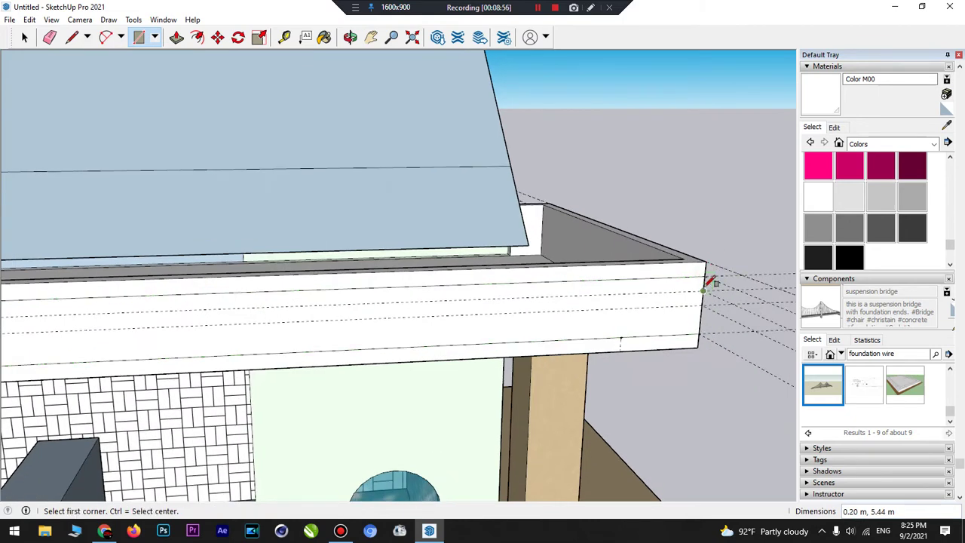
# - Draw a 5.44 by 0.05 m strip between the two middle guides on the parapet's front face
pyautogui.click(703, 290)
pyautogui.scroll(-5, 719, 286)
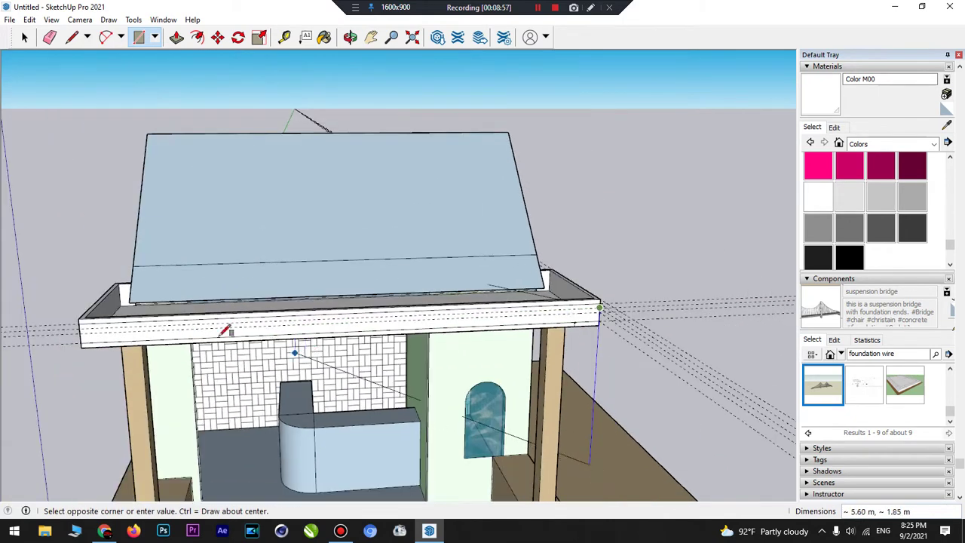
pyautogui.scroll(6, 88, 326)
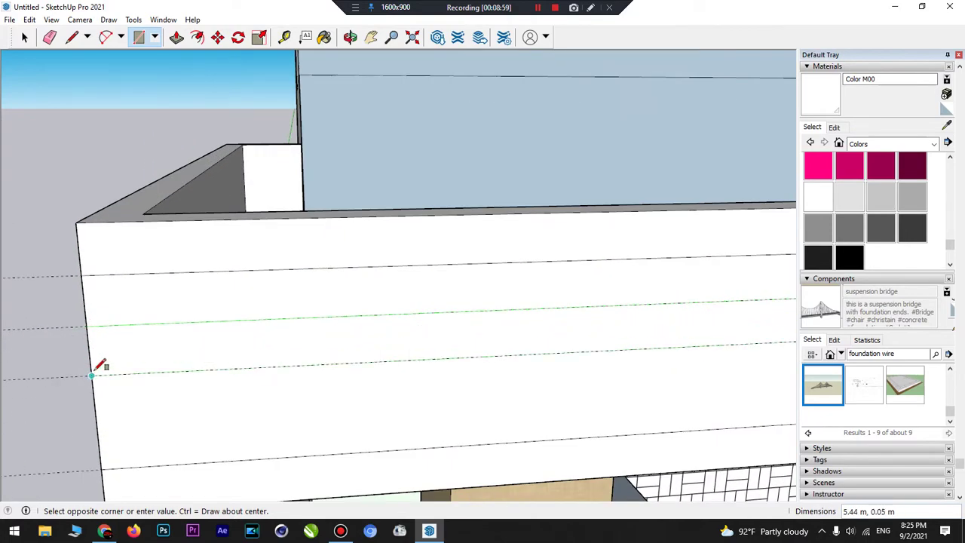
pyautogui.click(92, 375)
pyautogui.scroll(-4, 94, 368)
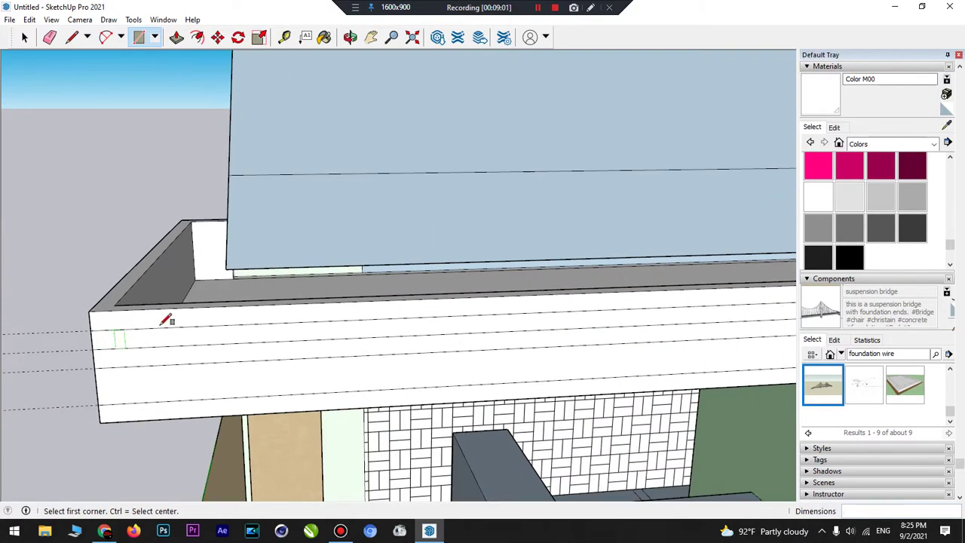
# - Place a horizontal guide just above the lower edge of the parapet's opposite end face
pyautogui.click(351, 37)
pyautogui.moveTo(257, 400)
pyautogui.mouseDown()
pyautogui.moveTo(431, 396)
pyautogui.moveTo(427, 415)
pyautogui.moveTo(500, 419)
pyautogui.moveTo(566, 412)
pyautogui.moveTo(174, 228)
pyautogui.mouseUp()
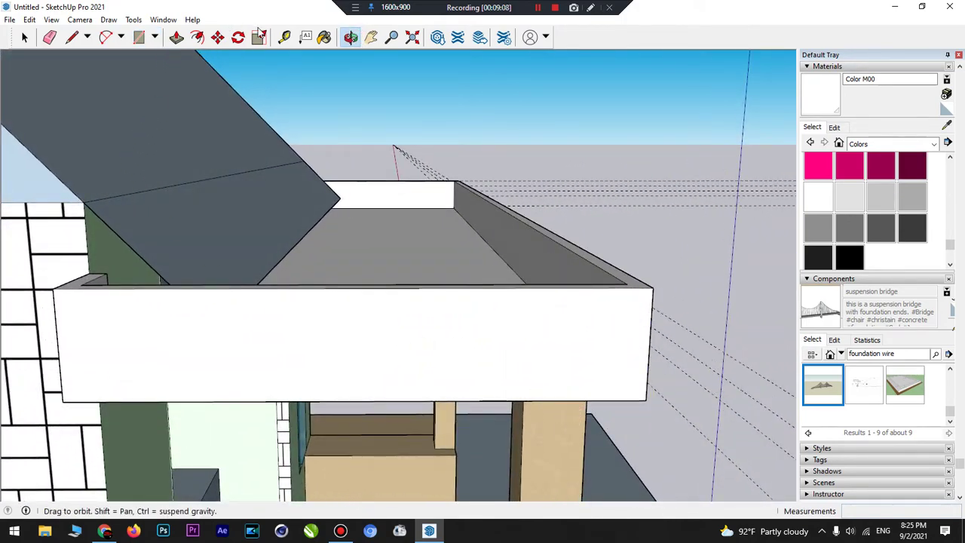
pyautogui.click(284, 37)
pyautogui.click(379, 401)
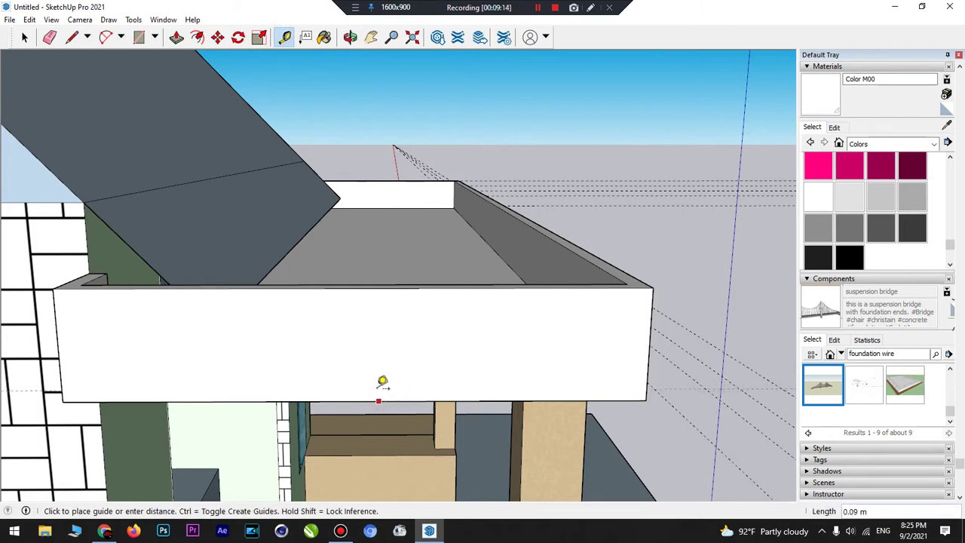
pyautogui.click(608, 399)
pyautogui.click(609, 382)
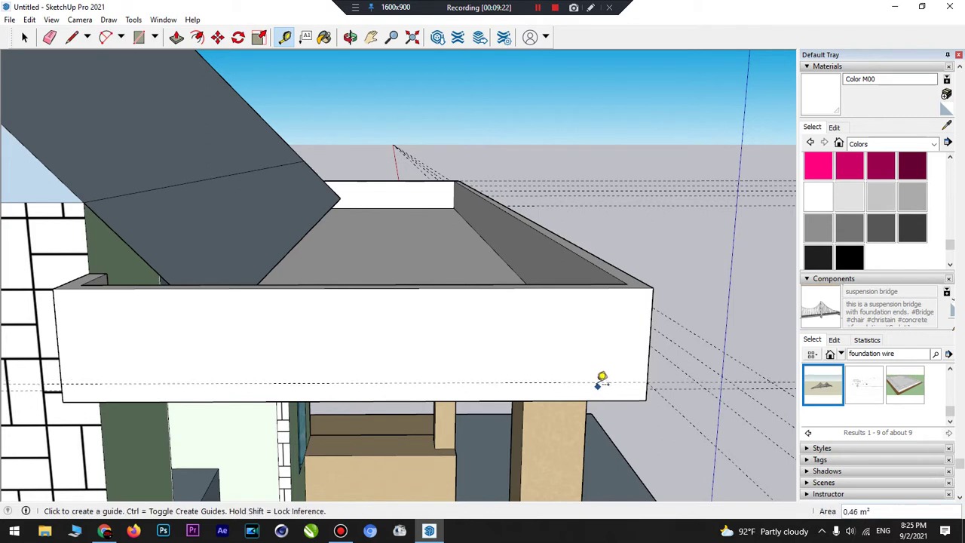
# - Add three more horizontal guides up the parapet's end face, at successive offsets of 0.10 m, 0.05 m and 0.05 m
pyautogui.click(595, 382)
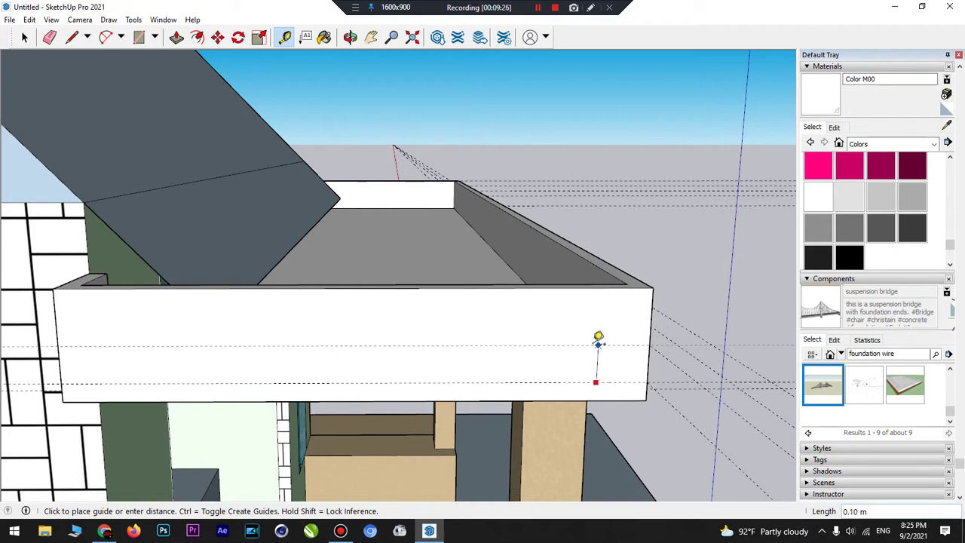
pyautogui.click(596, 344)
pyautogui.click(590, 346)
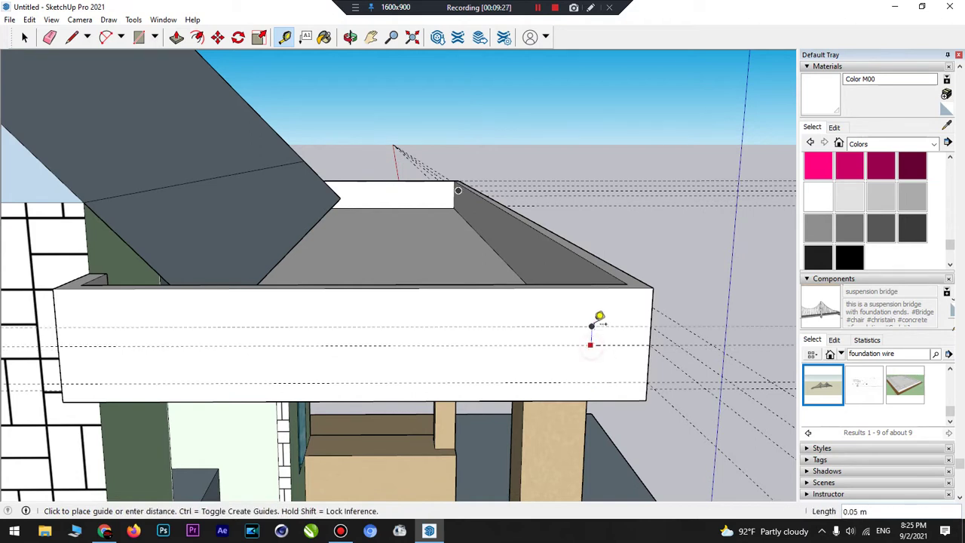
pyautogui.click(591, 326)
pyautogui.click(593, 326)
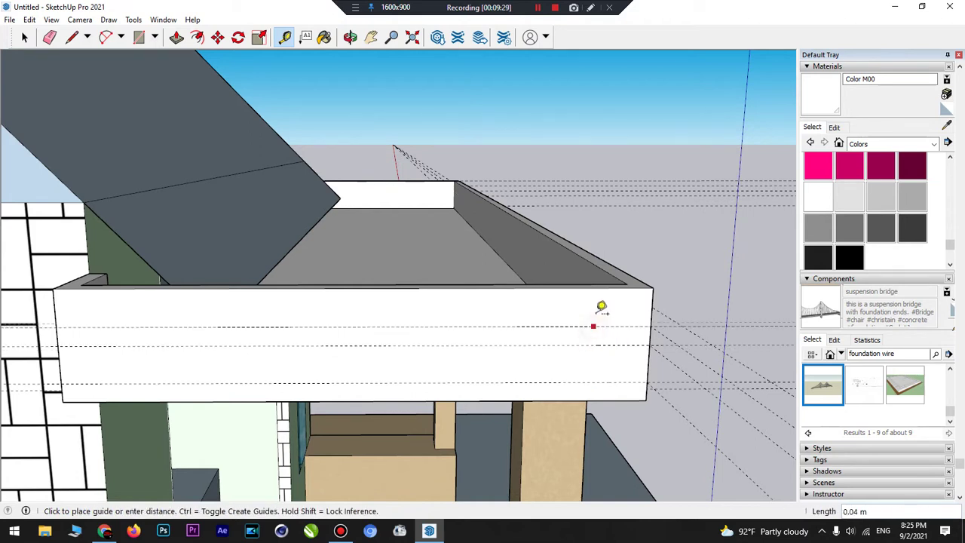
pyautogui.click(601, 301)
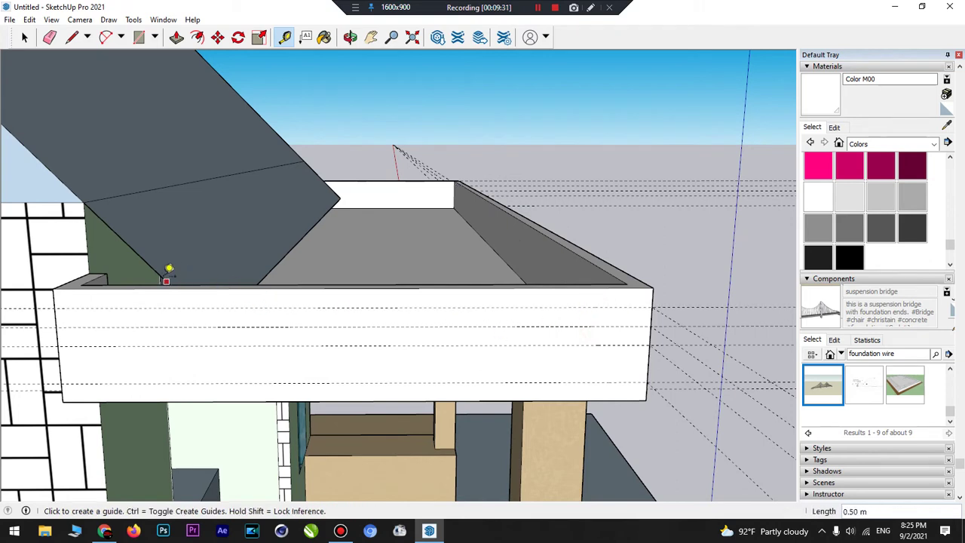
# - Draw a 0.20 by 1.52 m rectangle between the end face's outer guides and a 1.52 by 0.05 m strip between its middle guides
pyautogui.click(138, 37)
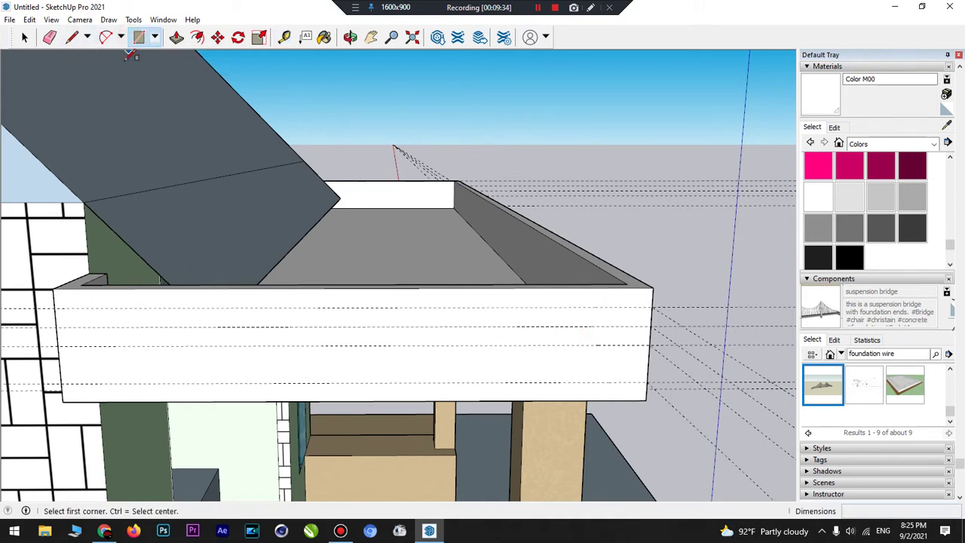
pyautogui.click(55, 305)
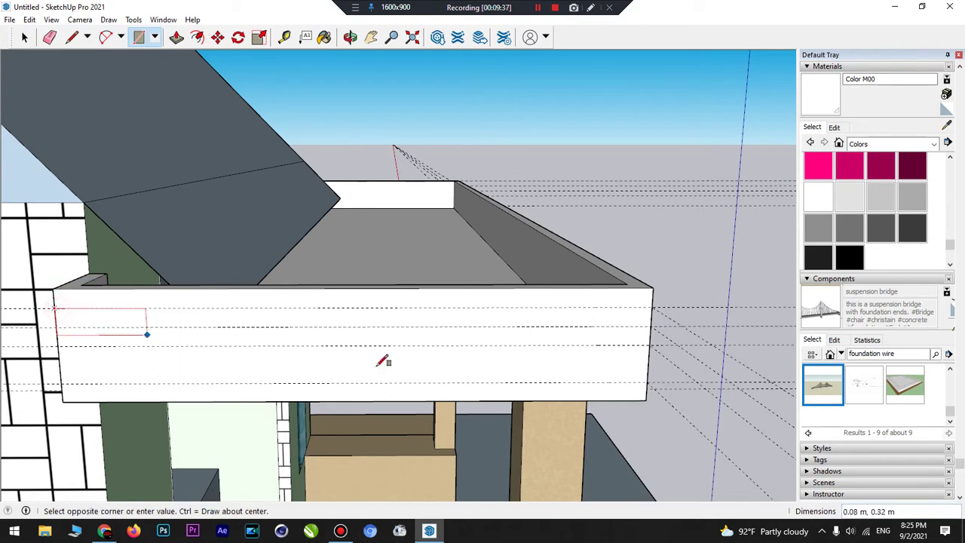
pyautogui.click(646, 381)
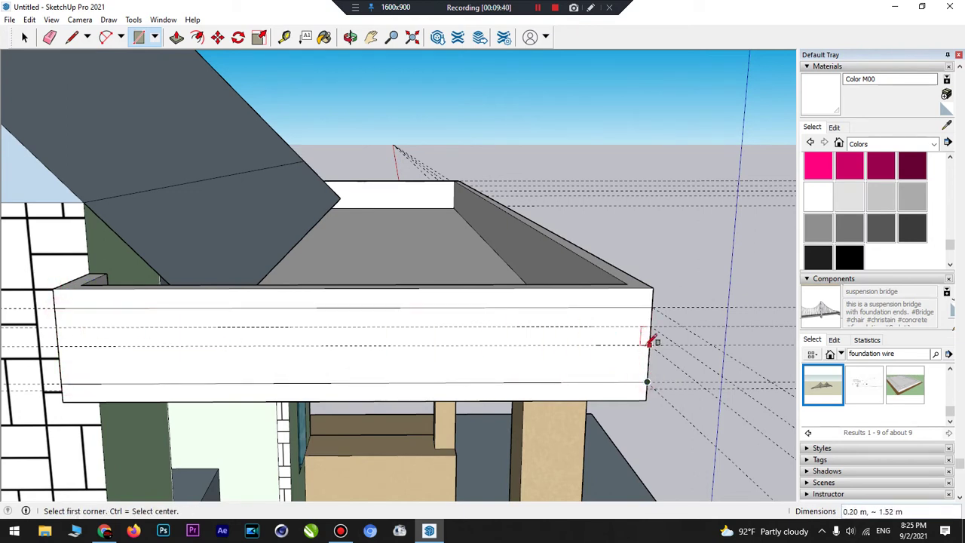
pyautogui.click(649, 345)
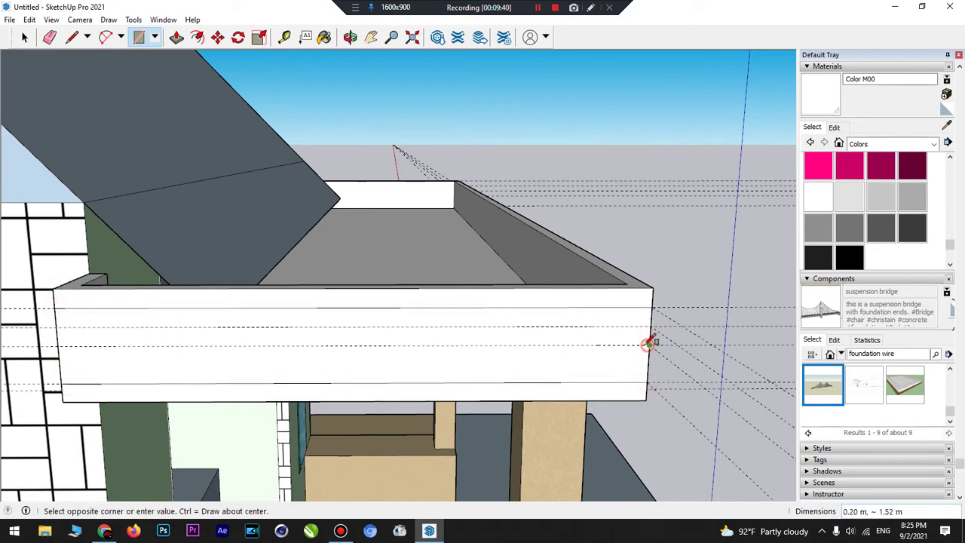
pyautogui.click(57, 326)
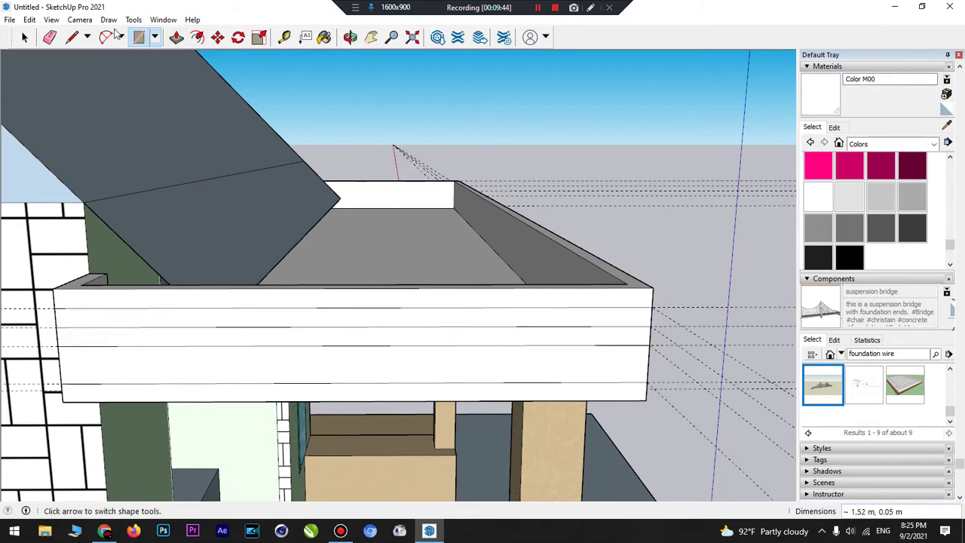
# - Erase the construction guides extending beyond the parapet's front and end faces
pyautogui.click(49, 37)
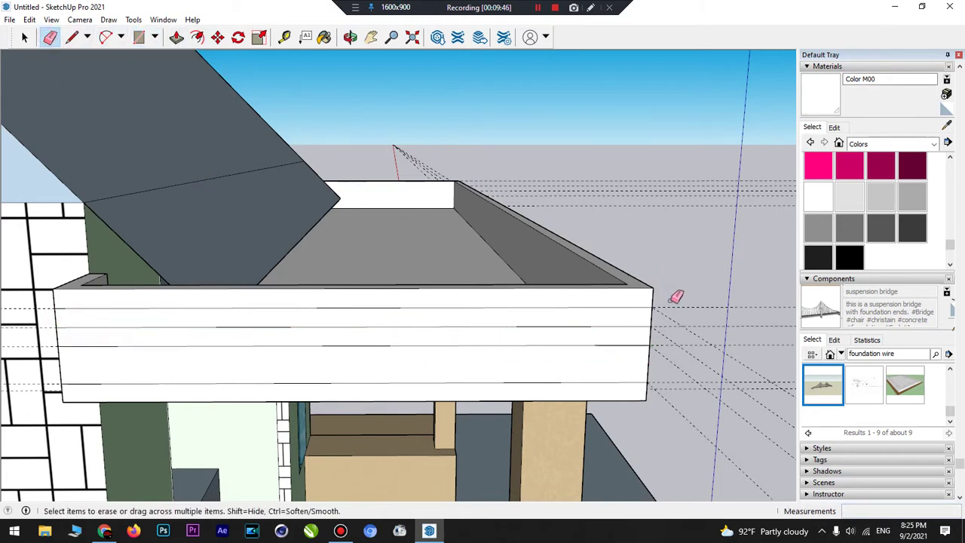
pyautogui.moveTo(675, 297)
pyautogui.mouseDown()
pyautogui.moveTo(689, 415)
pyautogui.moveTo(687, 407)
pyautogui.mouseUp()
pyautogui.moveTo(670, 206); pyautogui.dragTo(666, 157)
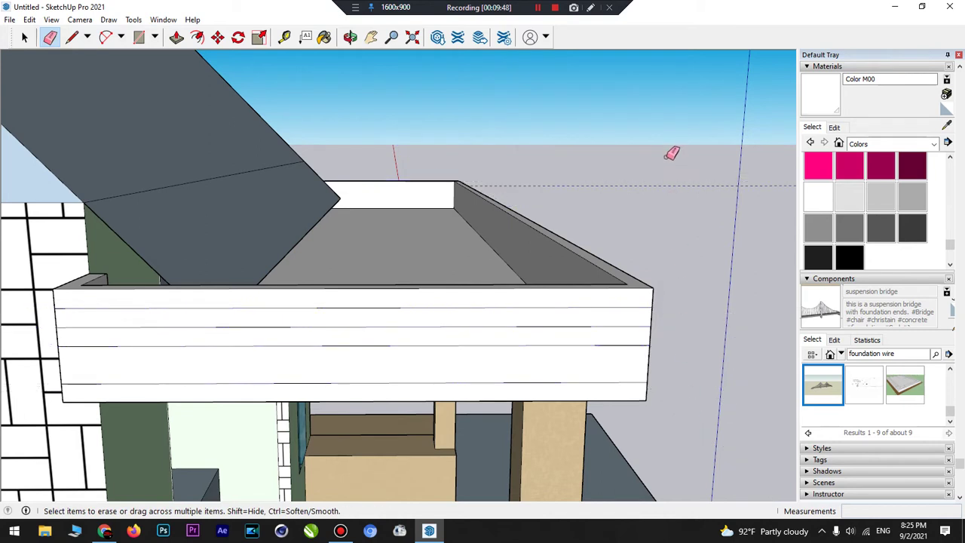
pyautogui.moveTo(666, 198); pyautogui.dragTo(661, 156)
# - Pull the lowest band of the parapet's front face outward to form a projecting ledge
pyautogui.click(350, 38)
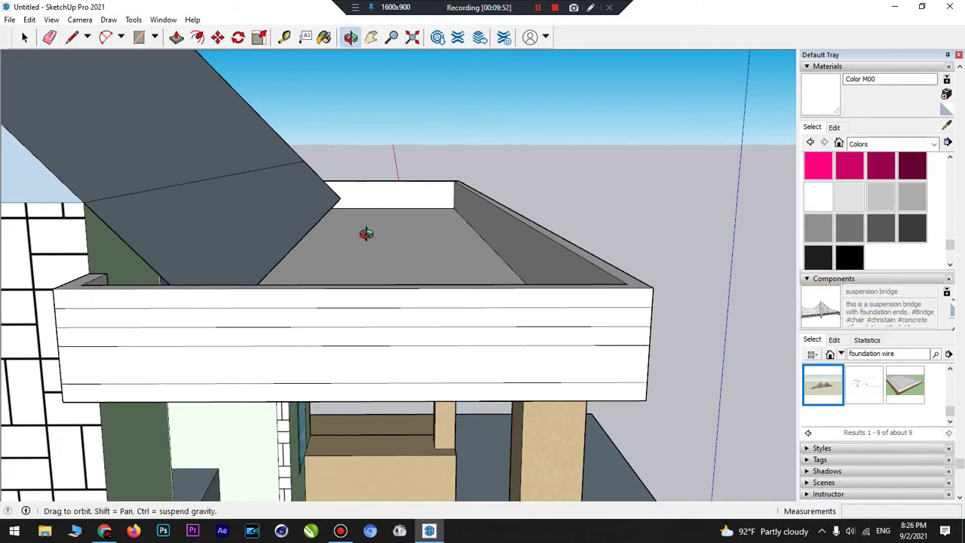
pyautogui.moveTo(362, 233); pyautogui.dragTo(343, 239)
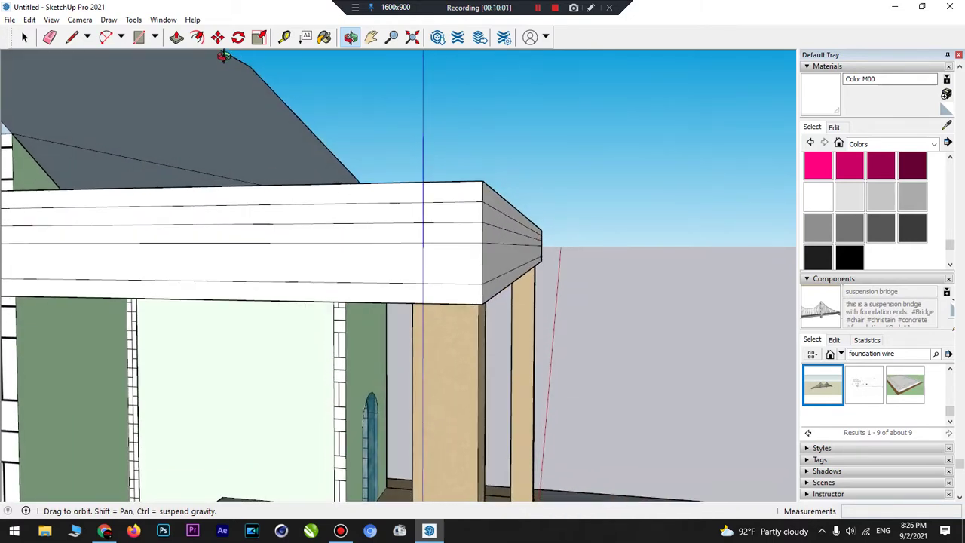
pyautogui.click(176, 39)
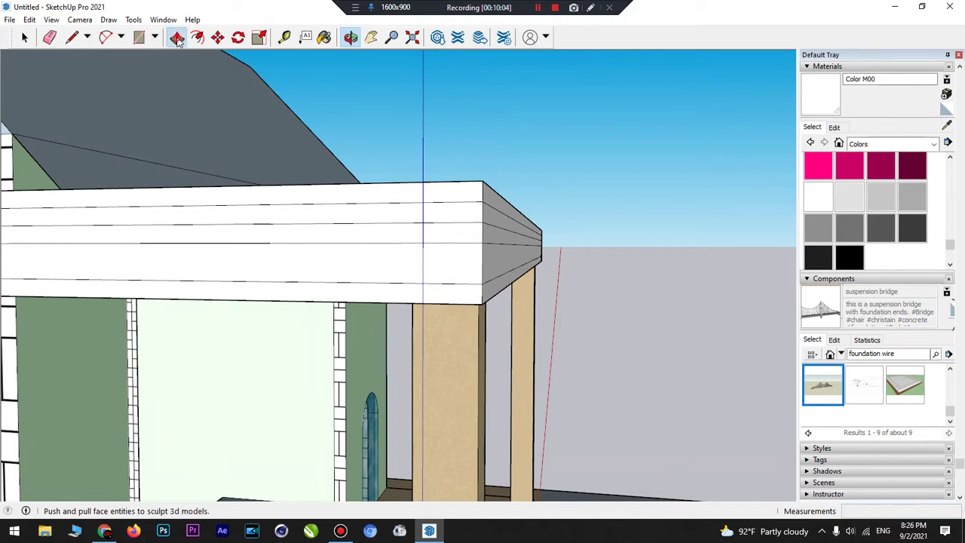
pyautogui.moveTo(491, 293); pyautogui.dragTo(516, 288)
pyautogui.click(351, 37)
pyautogui.moveTo(396, 142); pyautogui.dragTo(365, 211)
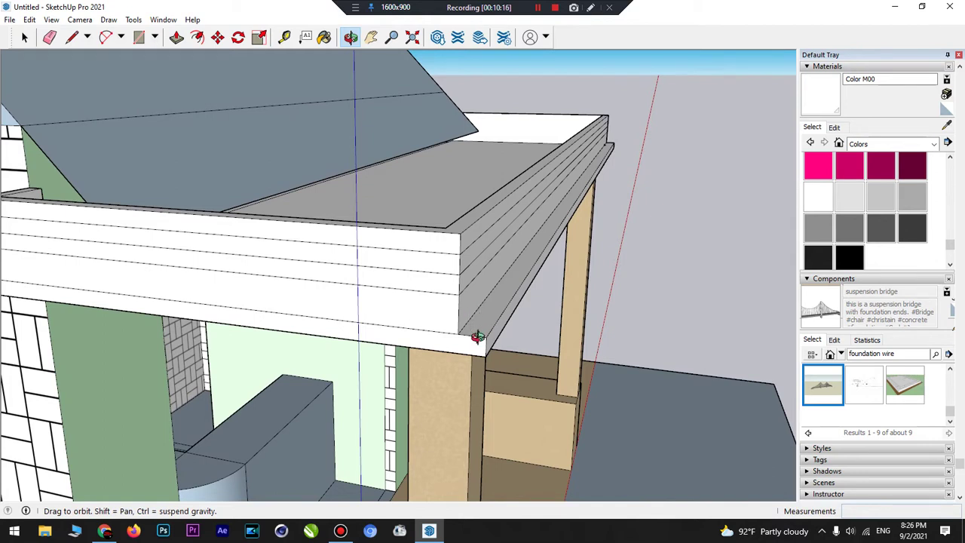
pyautogui.moveTo(452, 173); pyautogui.dragTo(423, 176)
# - Place a guide along the top of the front ledge, about 0.03 m out from the parapet face
pyautogui.click(350, 38)
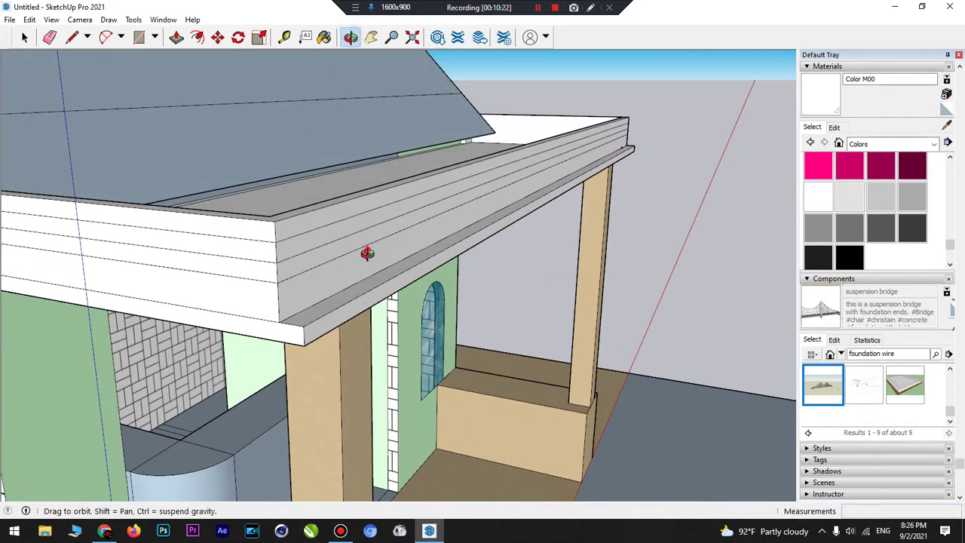
pyautogui.scroll(5, 361, 252)
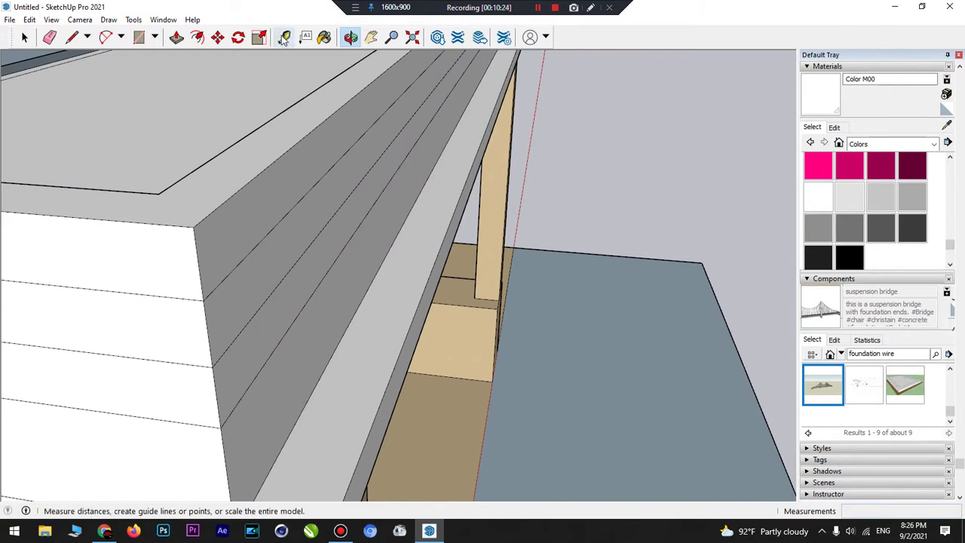
pyautogui.click(284, 38)
pyautogui.click(361, 299)
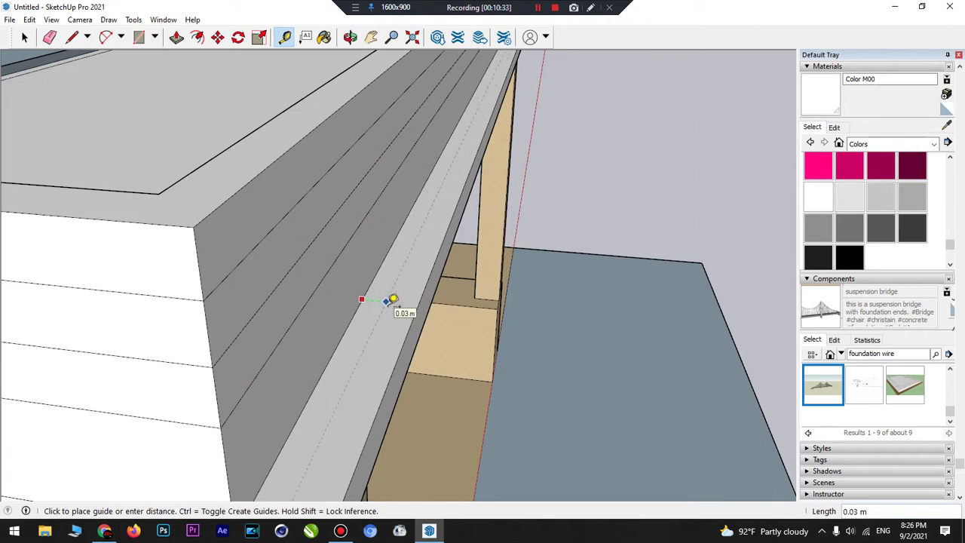
pyautogui.click(390, 300)
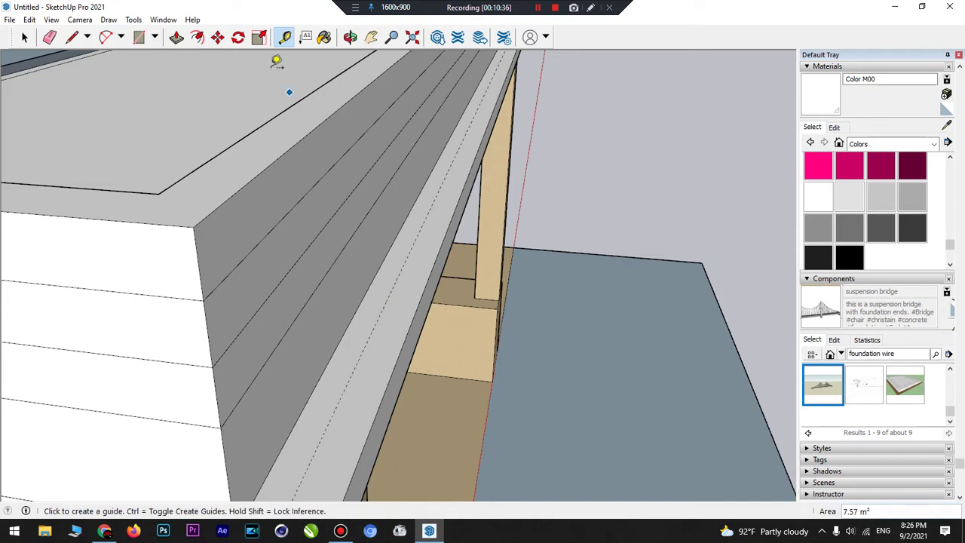
# - Push the front ledge back to its guide and pull the adjoining end face's lowest band outward 0.11 m
pyautogui.click(177, 37)
pyautogui.moveTo(433, 285); pyautogui.dragTo(370, 288)
pyautogui.scroll(-5, 399, 277)
pyautogui.scroll(5, 370, 285)
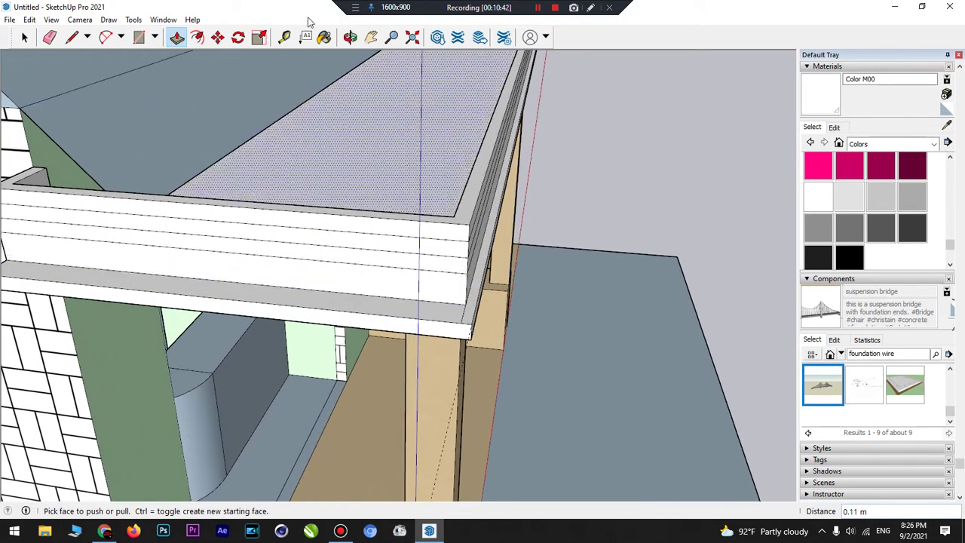
# - Add a guide along the end ledge close to the parapet face and push the ledge back 0.08 m to it
pyautogui.click(284, 37)
pyautogui.click(337, 291)
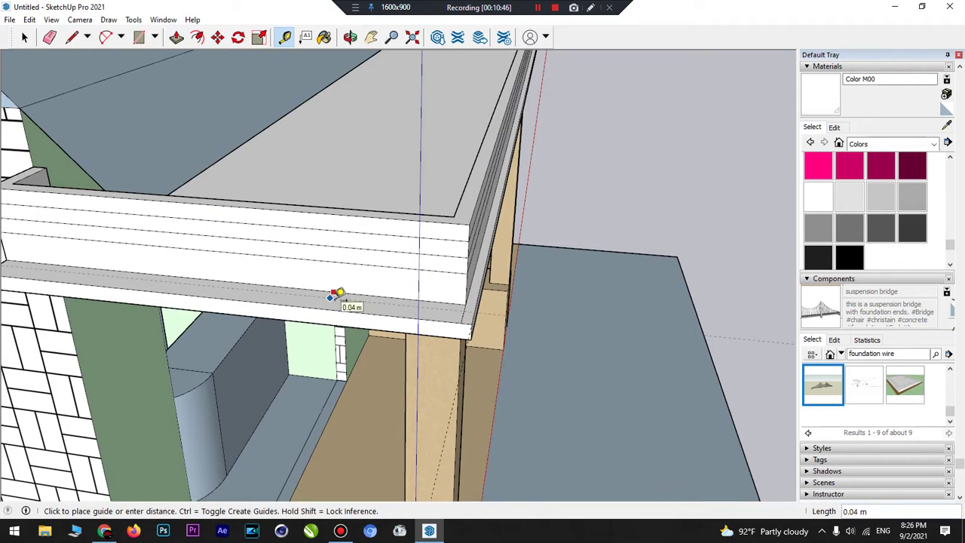
pyautogui.scroll(5, 340, 291)
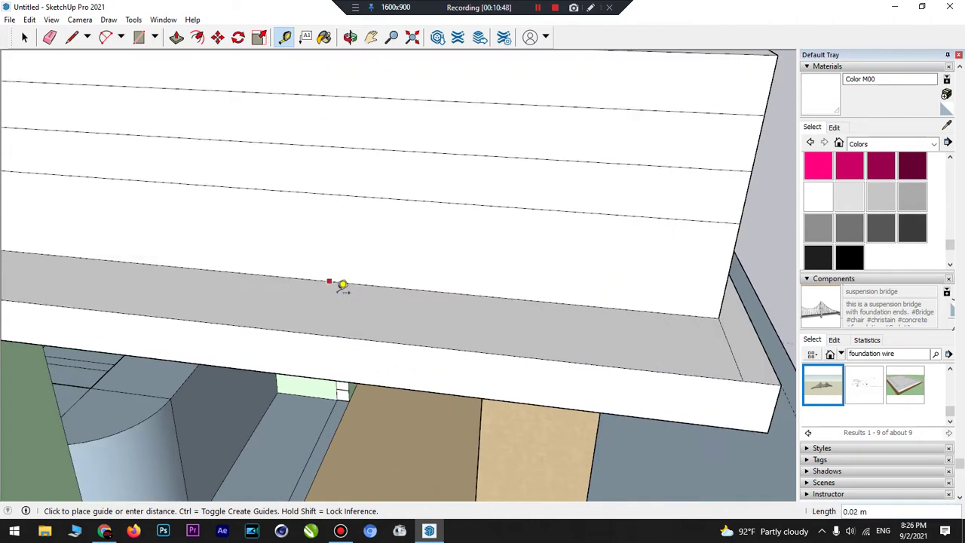
pyautogui.click(329, 285)
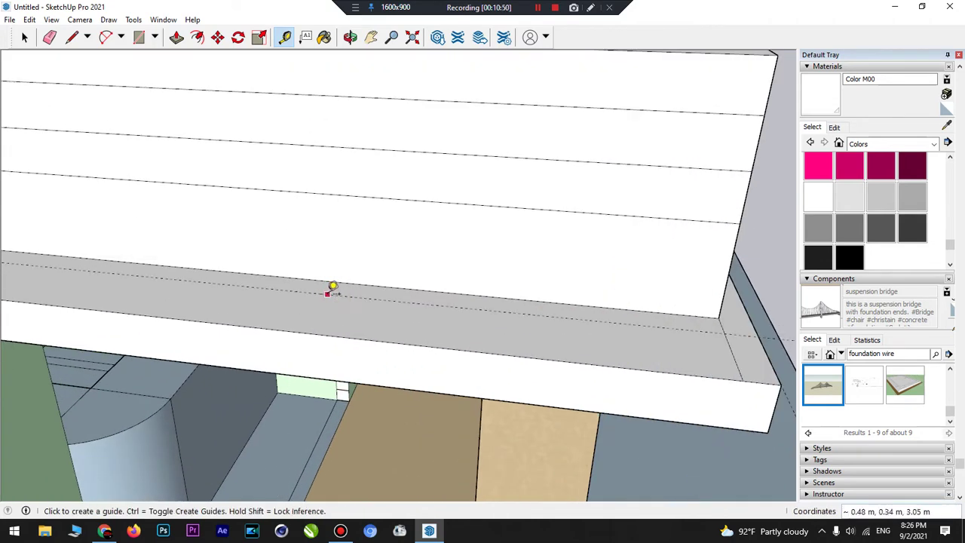
pyautogui.click(175, 37)
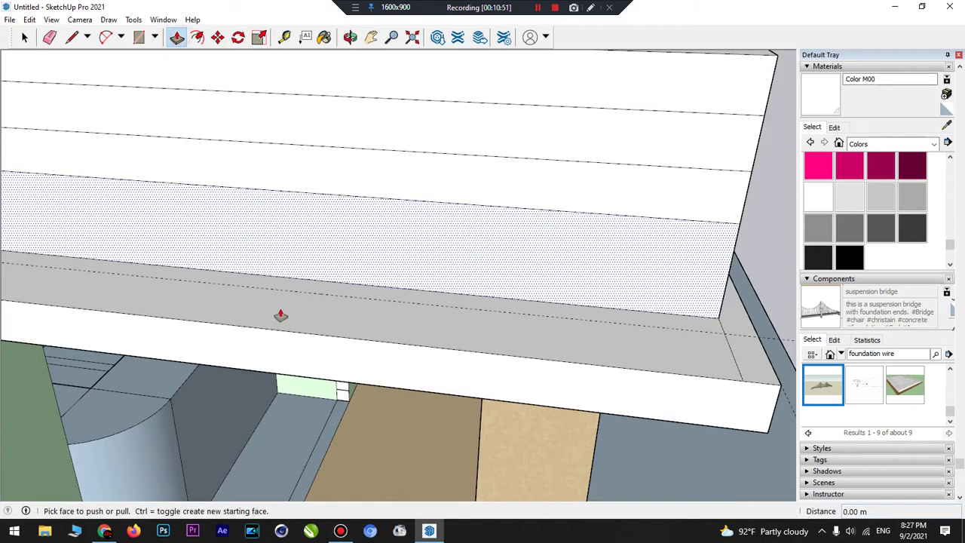
pyautogui.moveTo(282, 347); pyautogui.dragTo(297, 288)
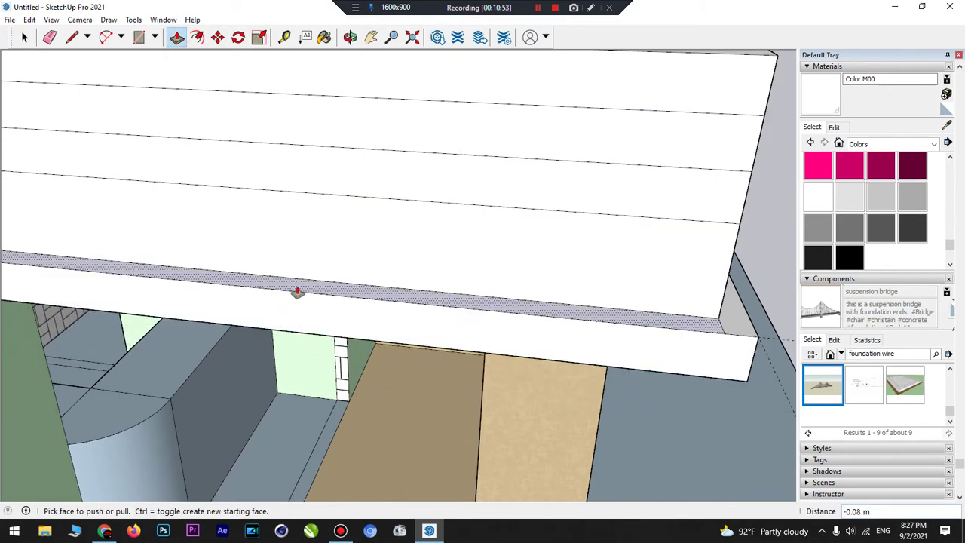
pyautogui.moveTo(297, 289); pyautogui.dragTo(370, 135, button='middle')
# - Pull the lowest band of the parapet's other end face, on the arched-window side, outward 0.08 m
pyautogui.click(350, 36)
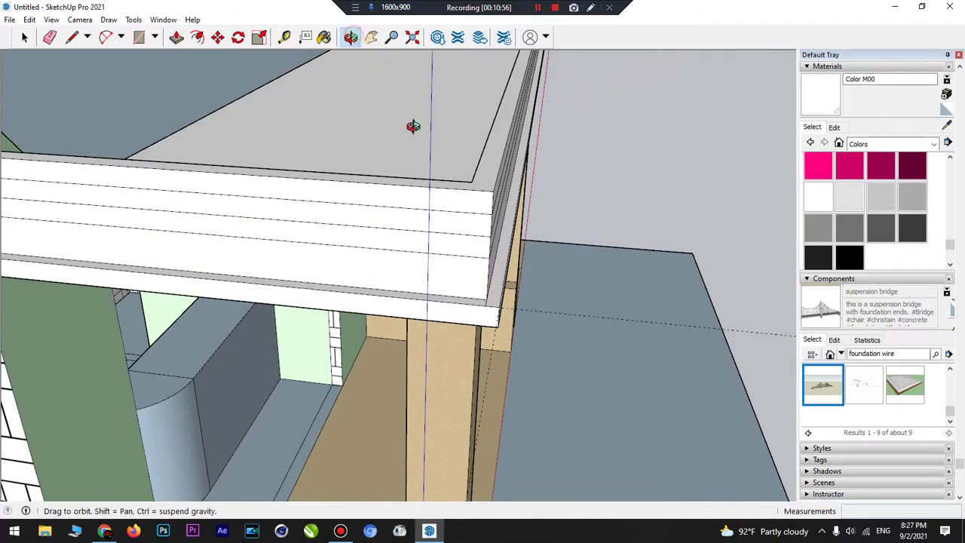
pyautogui.moveTo(409, 128); pyautogui.dragTo(200, 199)
pyautogui.scroll(-5, 192, 199)
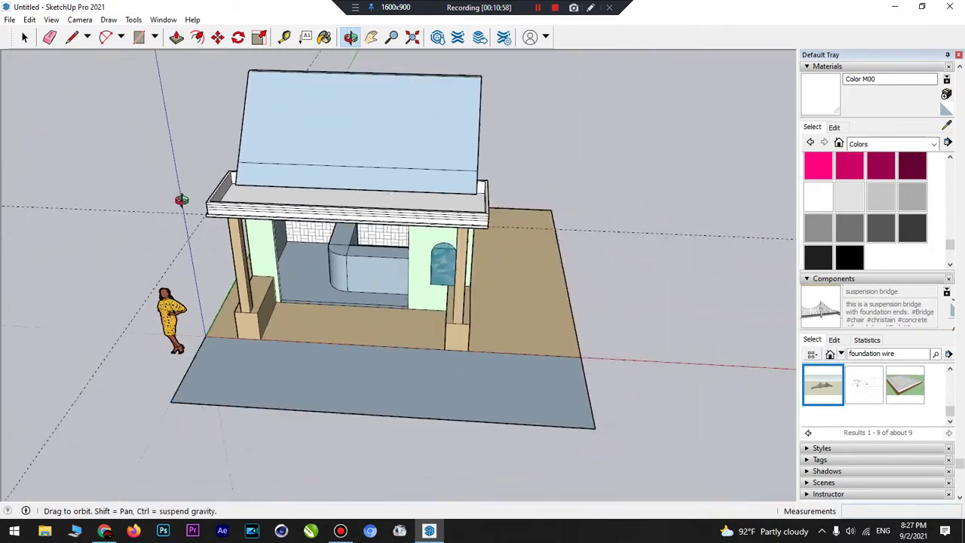
pyautogui.moveTo(463, 194); pyautogui.dragTo(445, 243)
pyautogui.scroll(5, 446, 242)
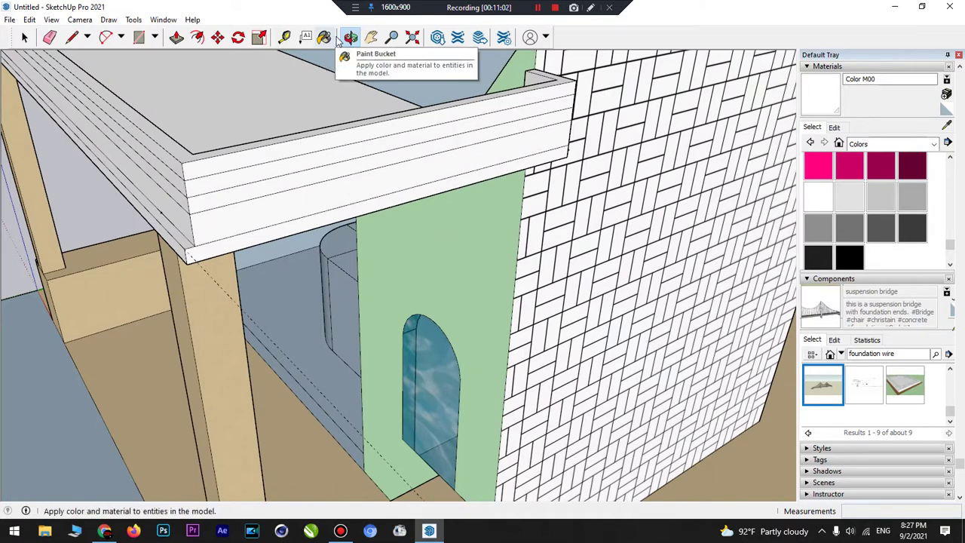
pyautogui.click(176, 37)
pyautogui.moveTo(253, 234)
pyautogui.mouseDown()
pyautogui.moveTo(248, 246)
pyautogui.moveTo(263, 258)
pyautogui.moveTo(271, 231)
pyautogui.mouseUp()
pyautogui.scroll(5, 271, 231)
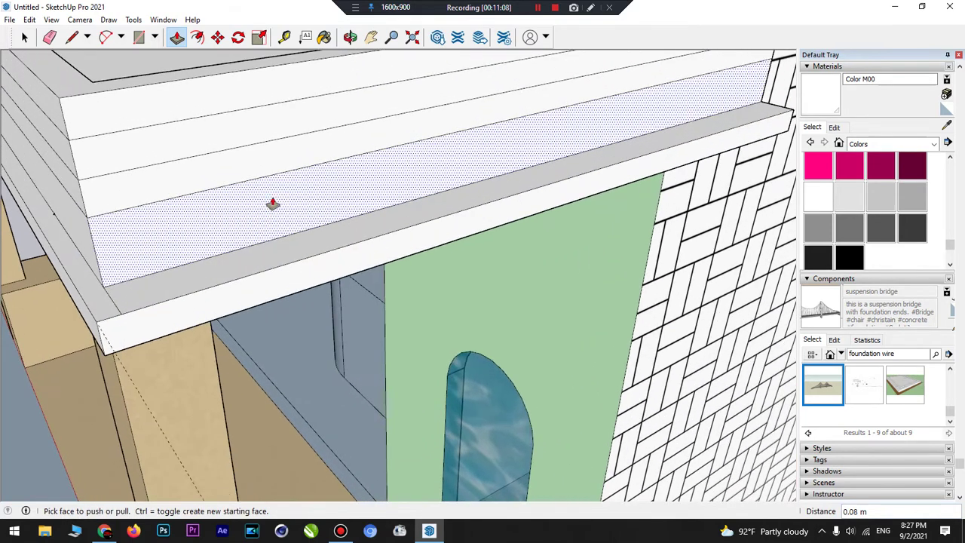
# - Place a guide 0.03 m out on the window-side end ledge and push the ledge back 0.05 m to it
pyautogui.click(284, 37)
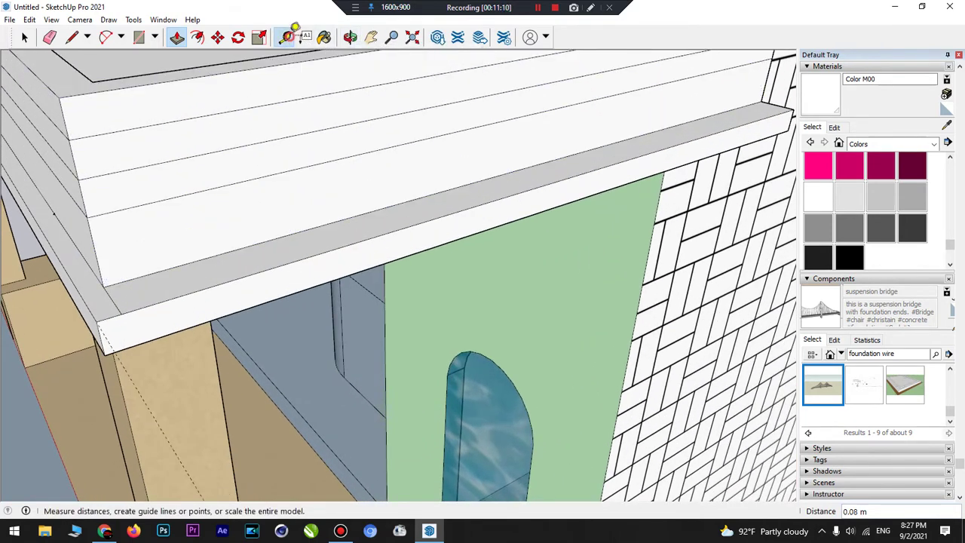
pyautogui.scroll(4, 227, 256)
pyautogui.click(243, 260)
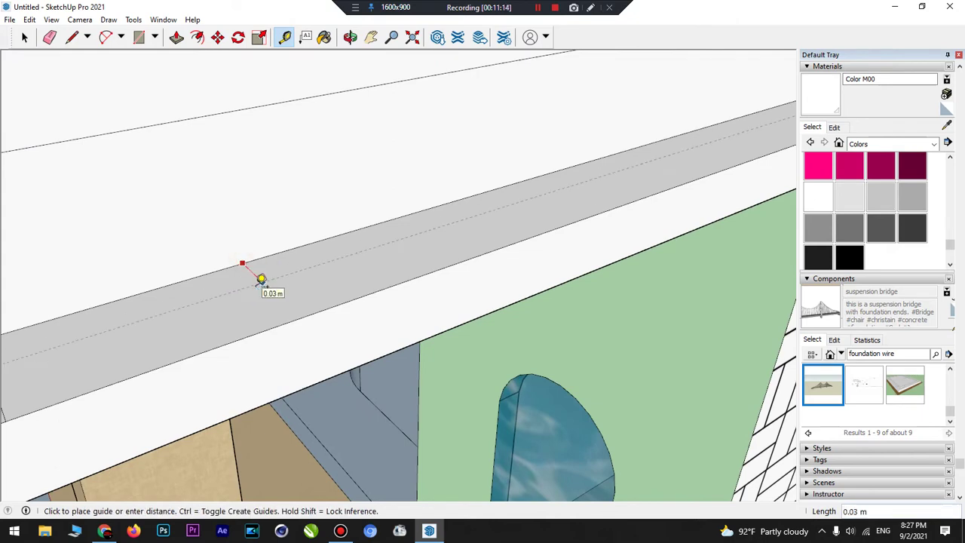
pyautogui.click(261, 280)
pyautogui.scroll(-4, 261, 278)
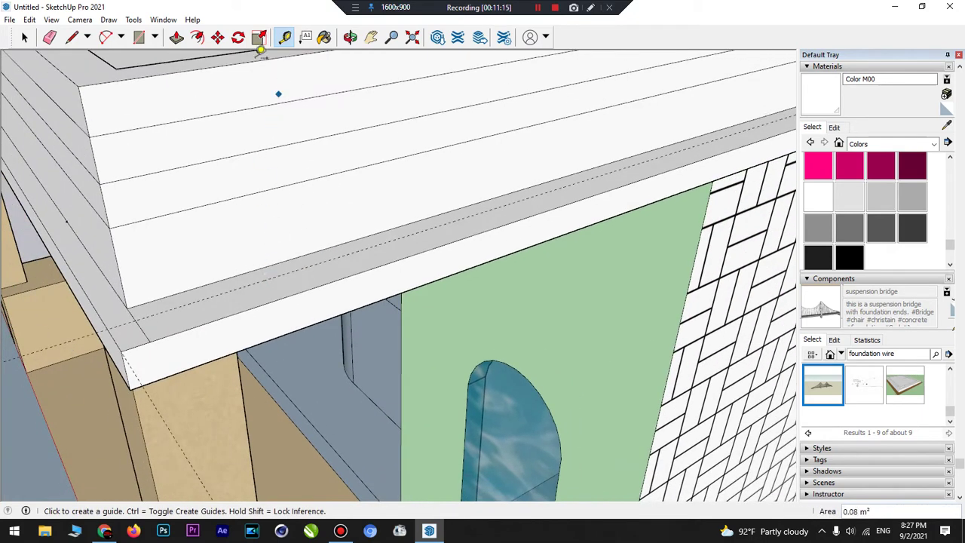
pyautogui.click(176, 37)
pyautogui.moveTo(224, 338); pyautogui.dragTo(153, 320)
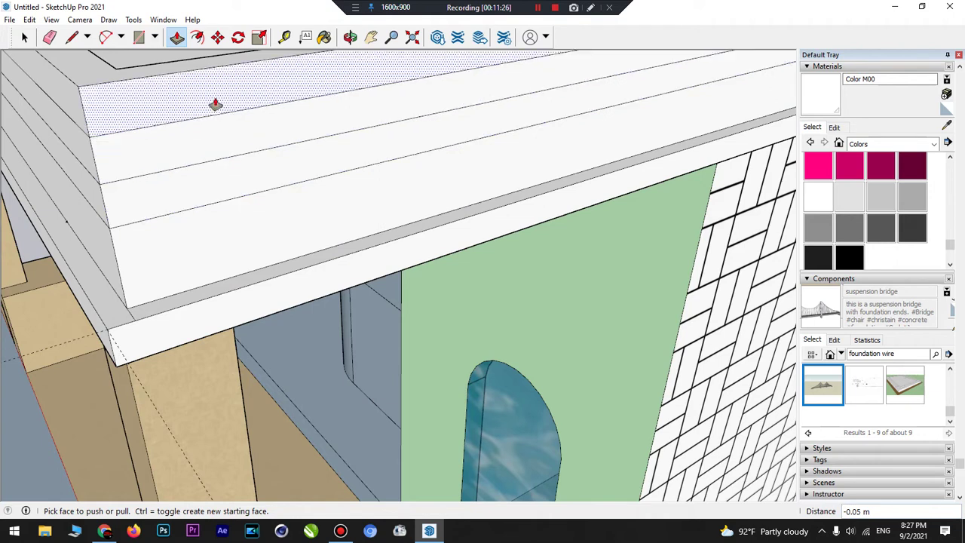
# - Pull the top band of the window-side end face outward to overhang the bands below
pyautogui.moveTo(216, 103); pyautogui.dragTo(274, 203)
pyautogui.click(351, 38)
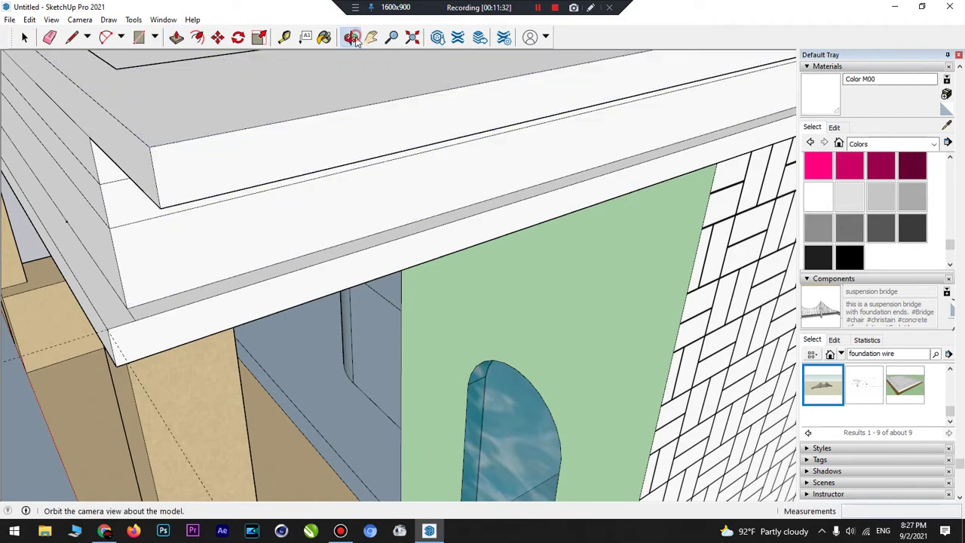
pyautogui.moveTo(429, 148); pyautogui.dragTo(626, 87)
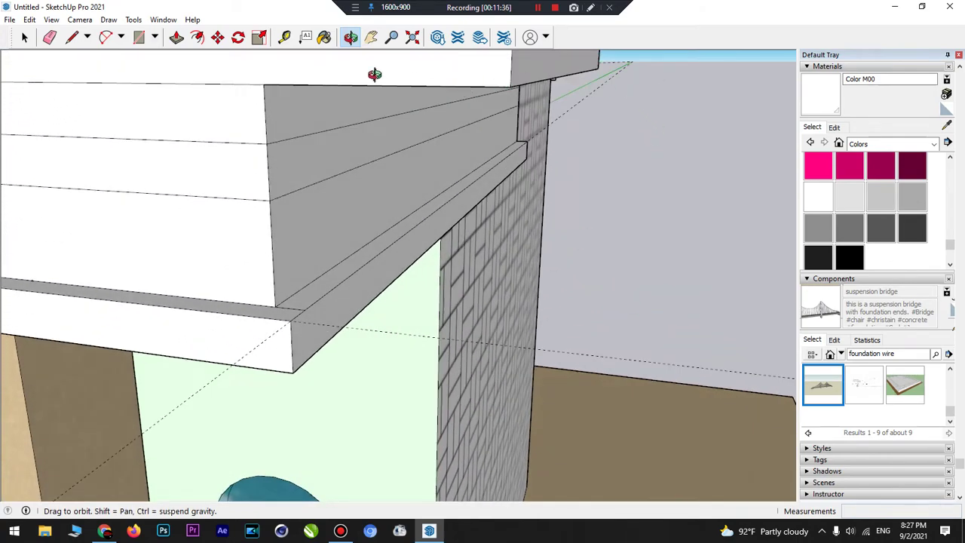
# - Pull the window-side end's second band outward 0.10 m and its third band outward 0.07 m
pyautogui.click(176, 39)
pyautogui.moveTo(301, 108); pyautogui.dragTo(351, 144)
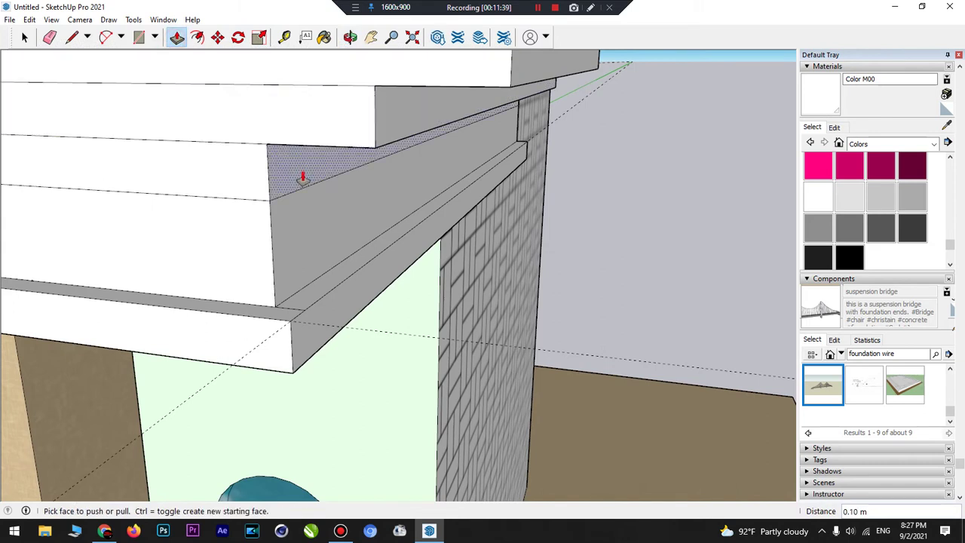
pyautogui.moveTo(301, 178); pyautogui.dragTo(367, 167)
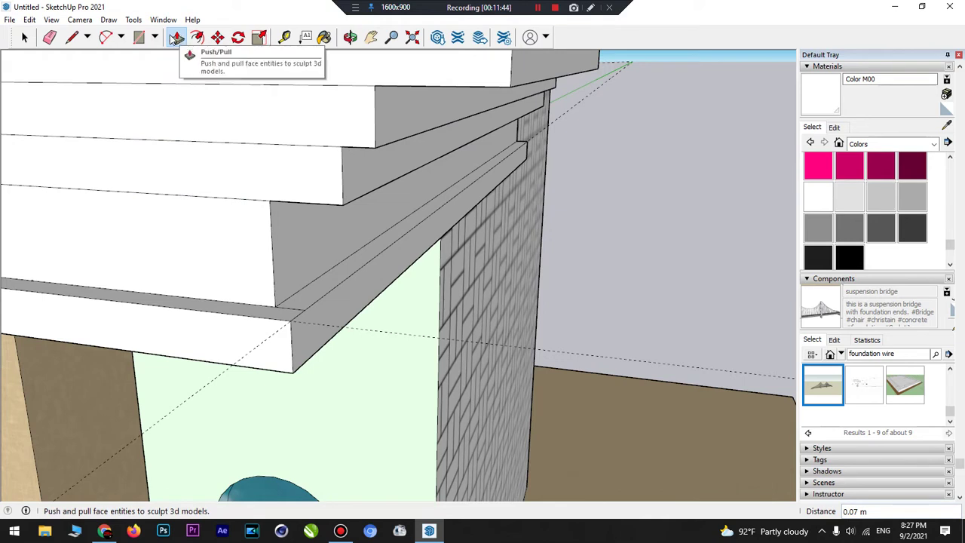
# - Place a vertical guide outward from the lowest band's corner on the window-side end and push the third band back 0.02 m to it
pyautogui.click(284, 37)
pyautogui.click(273, 253)
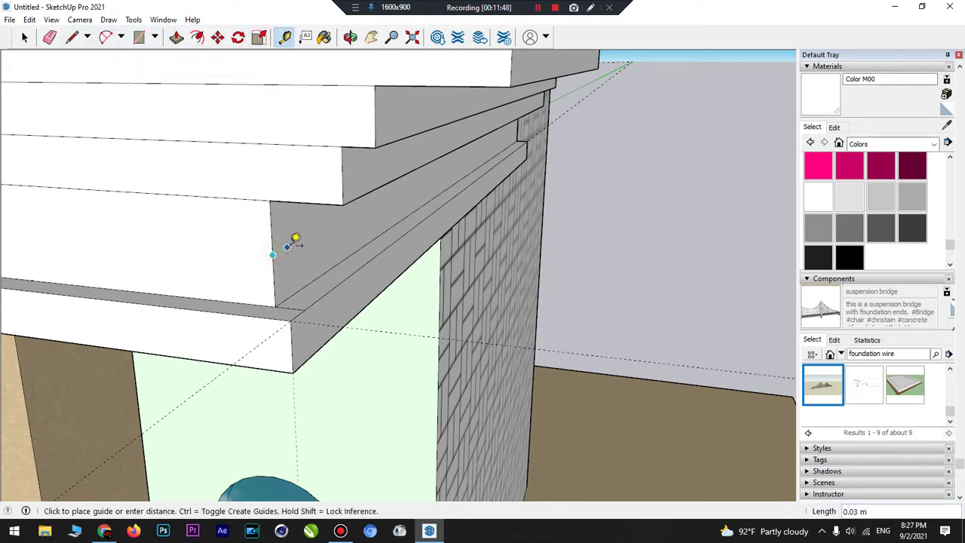
pyautogui.click(325, 196)
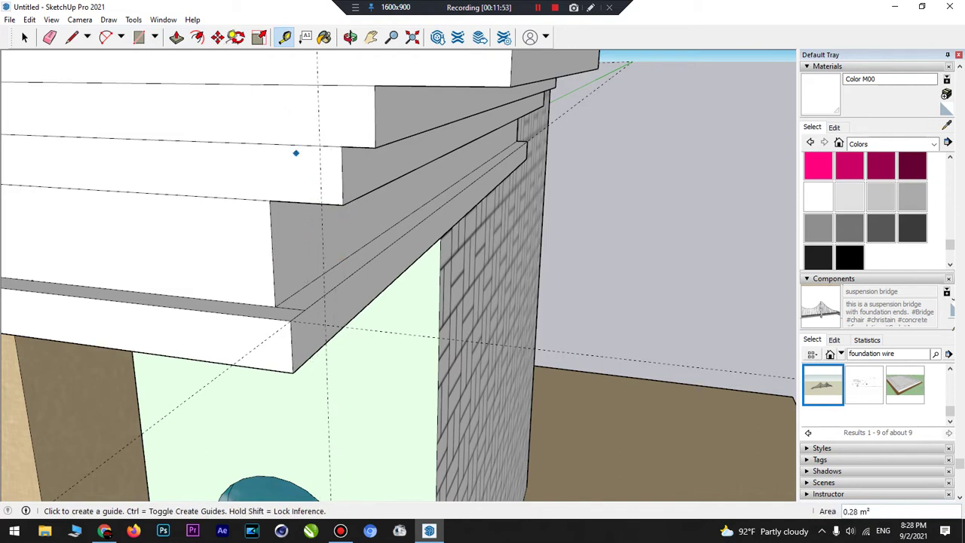
pyautogui.click(176, 37)
pyautogui.click(342, 175)
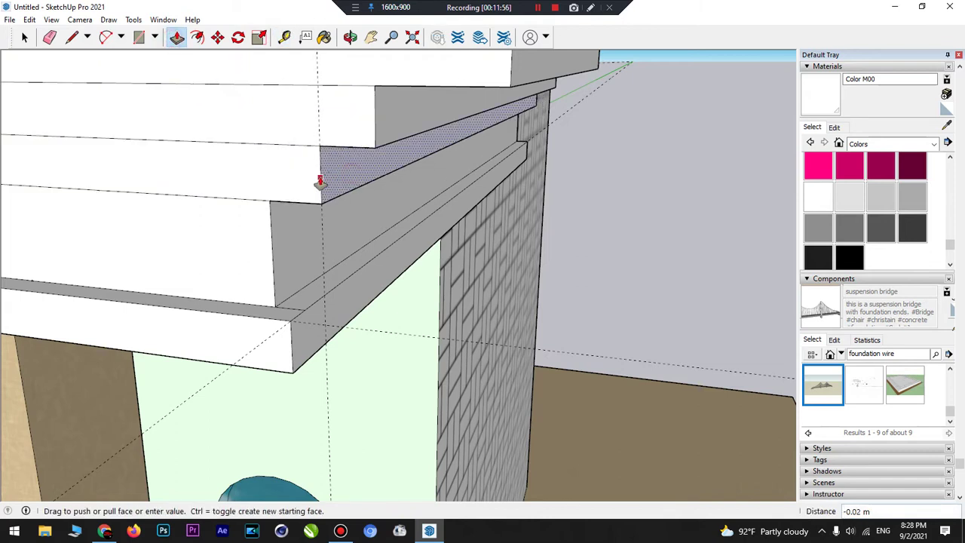
pyautogui.click(322, 181)
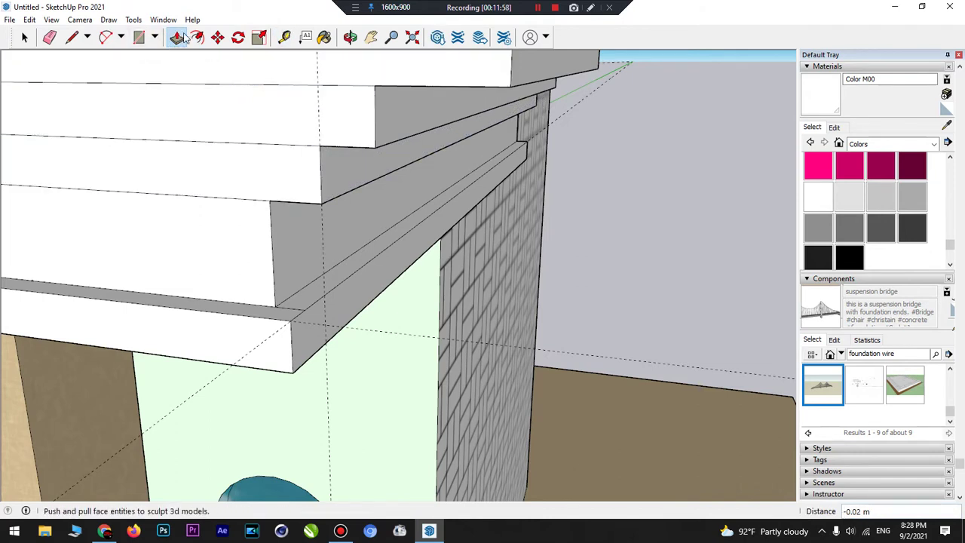
# - Offset a vertical guide outward from the third band's guide to the second band's end edge
pyautogui.click(283, 37)
pyautogui.click(318, 122)
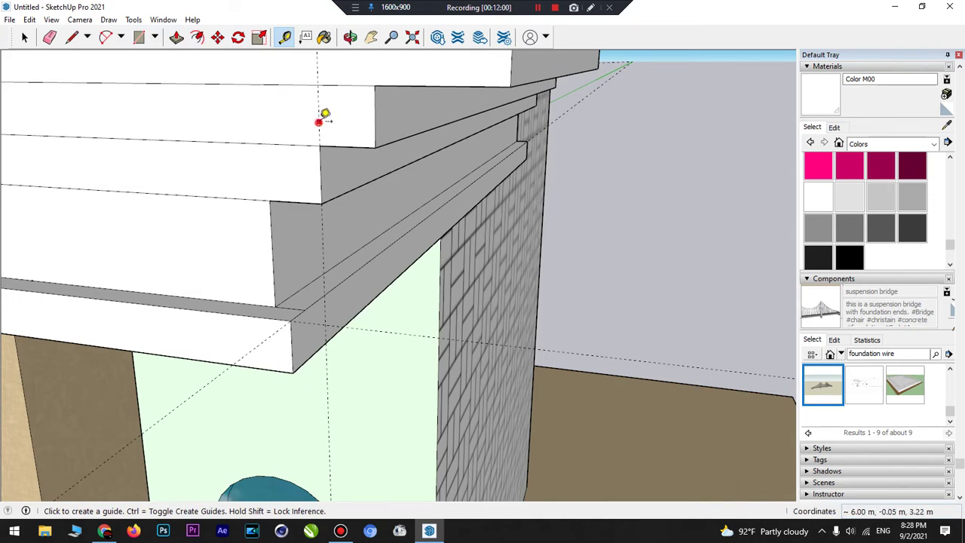
pyautogui.click(376, 122)
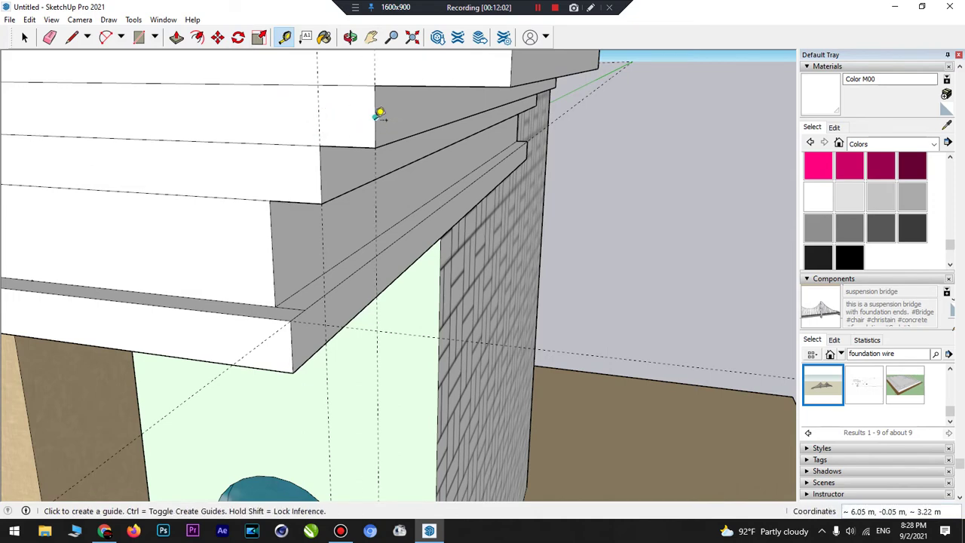
# - Place a guide 0.05 m farther out on the top band and push the top band's end back 0.06 m to it
pyautogui.scroll(3, 379, 124)
pyautogui.moveTo(376, 181); pyautogui.dragTo(383, 129, button='middle')
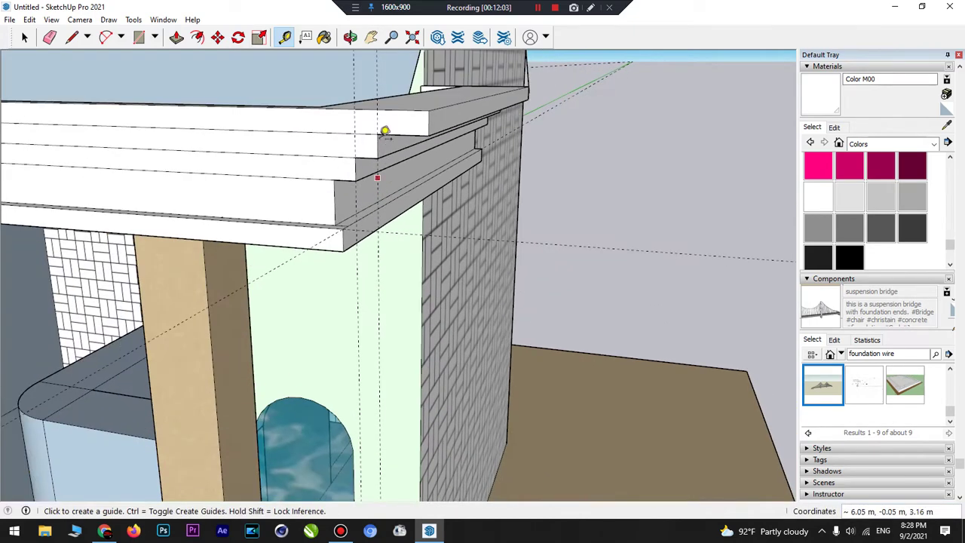
pyautogui.click(376, 120)
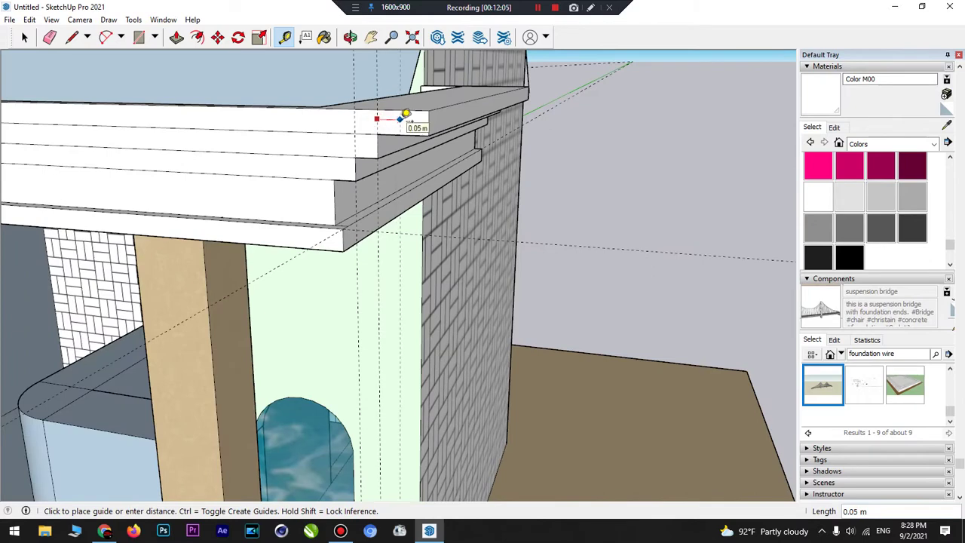
pyautogui.click(405, 113)
pyautogui.click(176, 37)
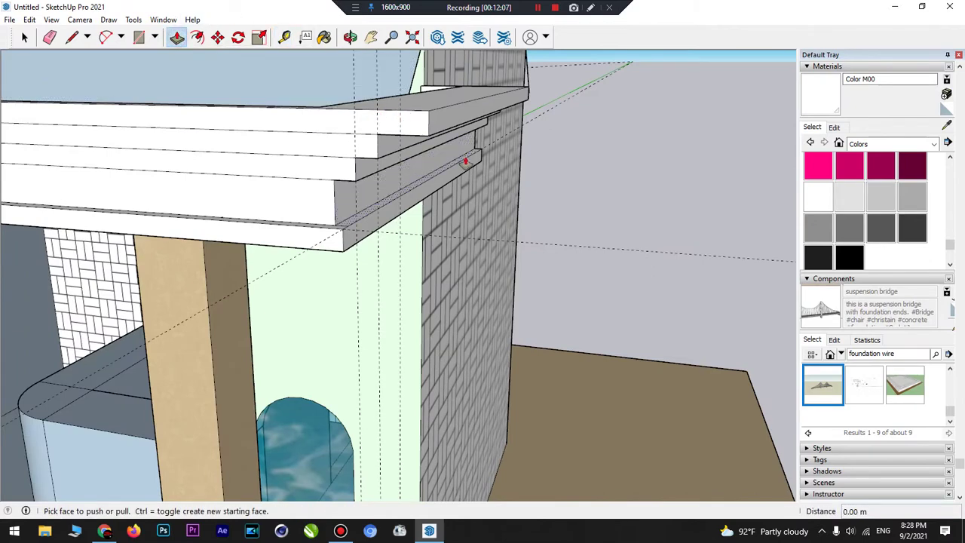
pyautogui.click(442, 128)
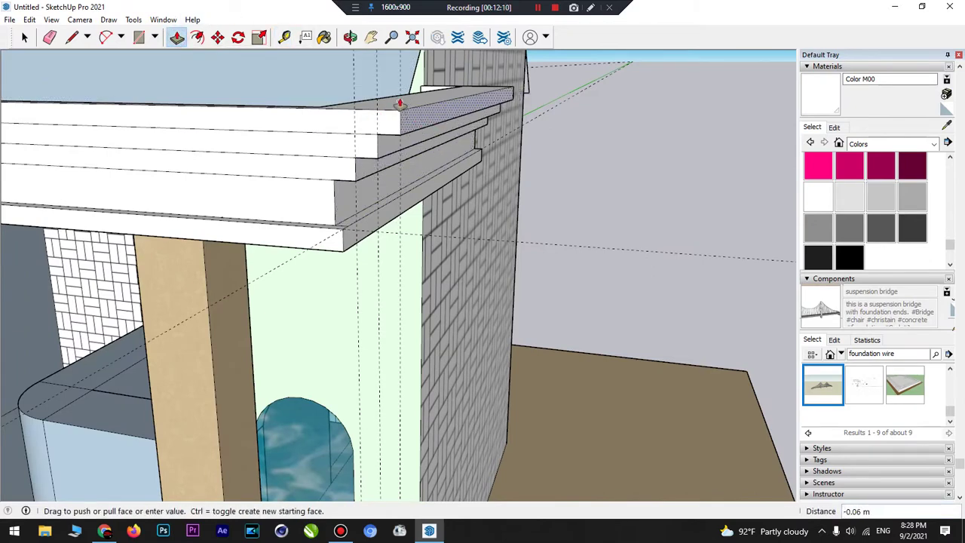
pyautogui.click(396, 101)
# - Pull the top band of the parapet's opposite end face outward 0.17 m
pyautogui.moveTo(419, 150); pyautogui.dragTo(498, 234, button='middle')
pyautogui.scroll(5, 499, 234)
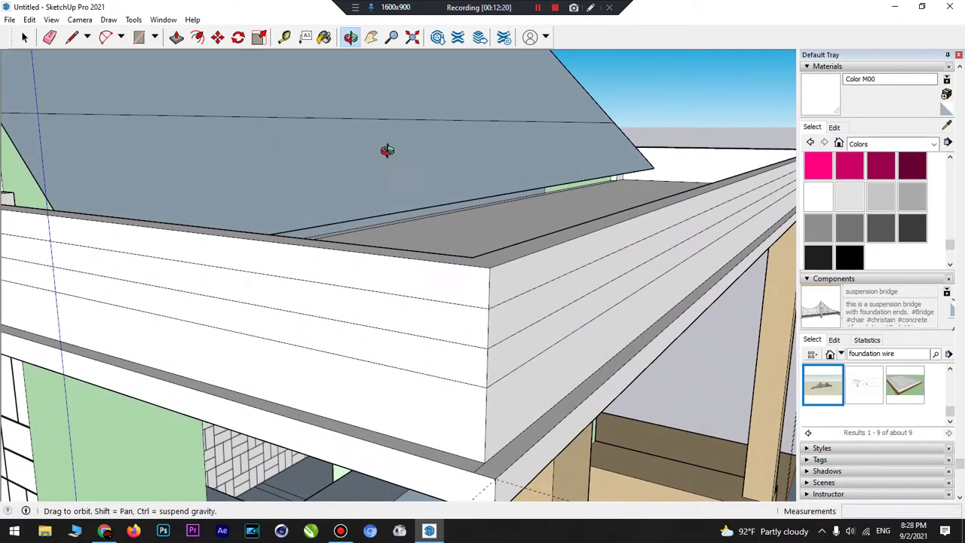
pyautogui.moveTo(380, 192); pyautogui.dragTo(400, 181, button='middle')
pyautogui.click(177, 39)
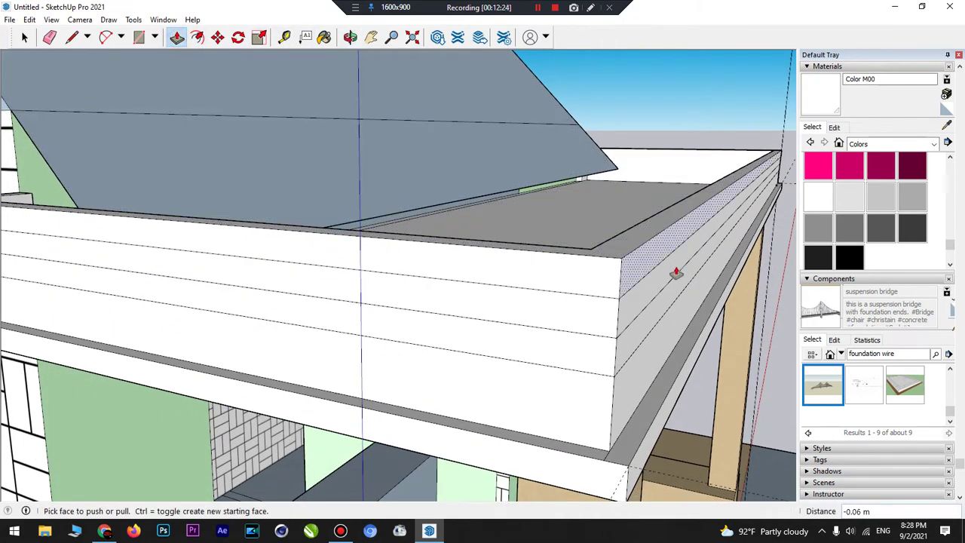
pyautogui.click(641, 261)
pyautogui.click(768, 279)
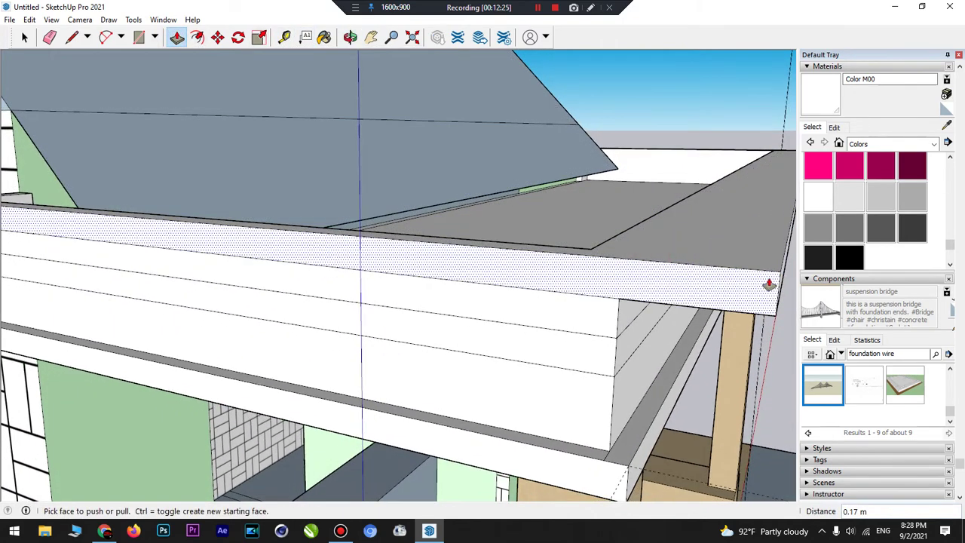
# - Pull the same end's second band outward 0.10 m and its third band outward 0.06 m
pyautogui.click(633, 309)
pyautogui.click(704, 320)
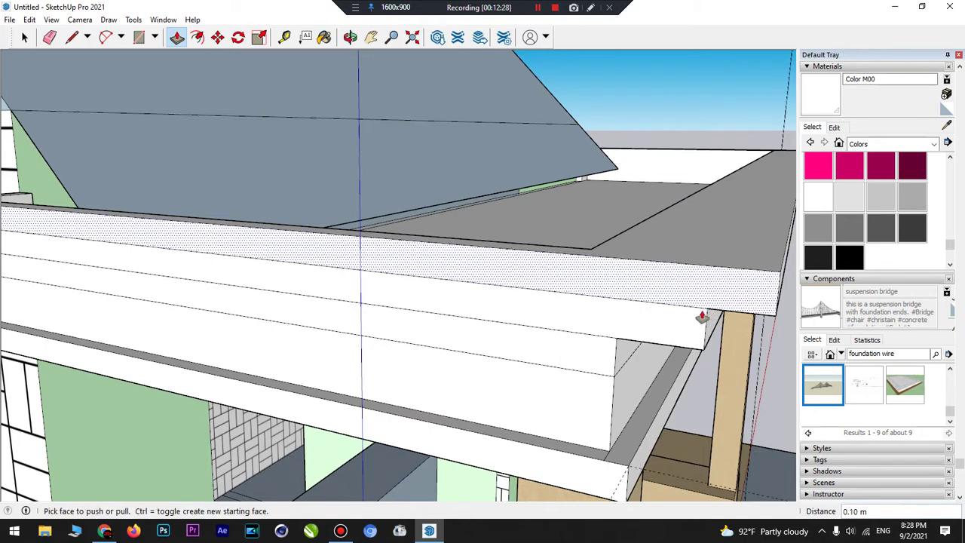
pyautogui.click(628, 356)
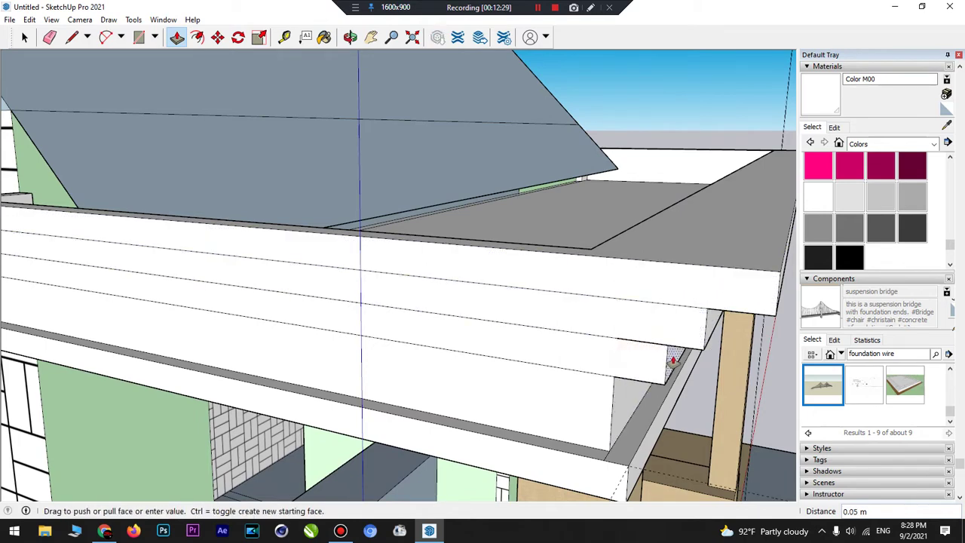
pyautogui.click(668, 355)
# - Place a vertical guide about 0.05 m outward from the lowest band's end edge
pyautogui.click(284, 37)
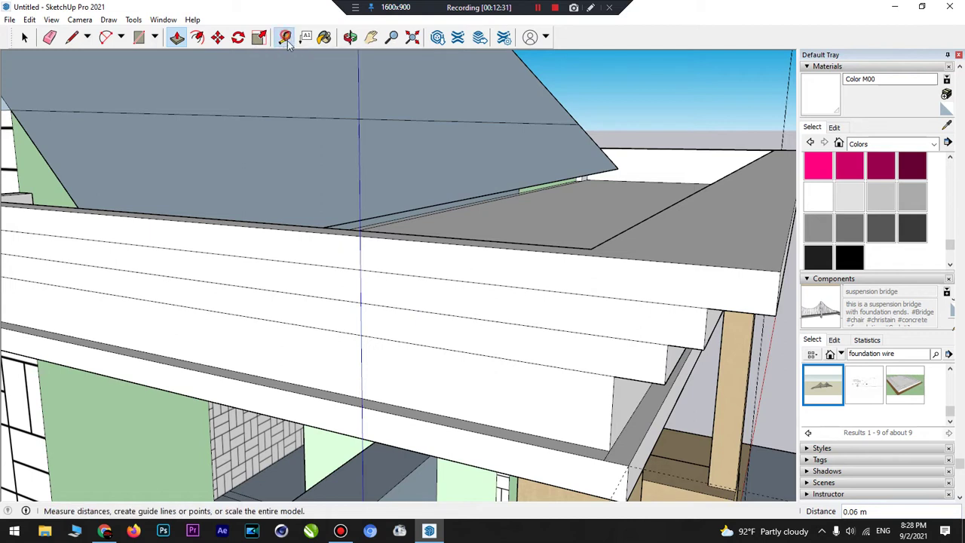
pyautogui.click(613, 392)
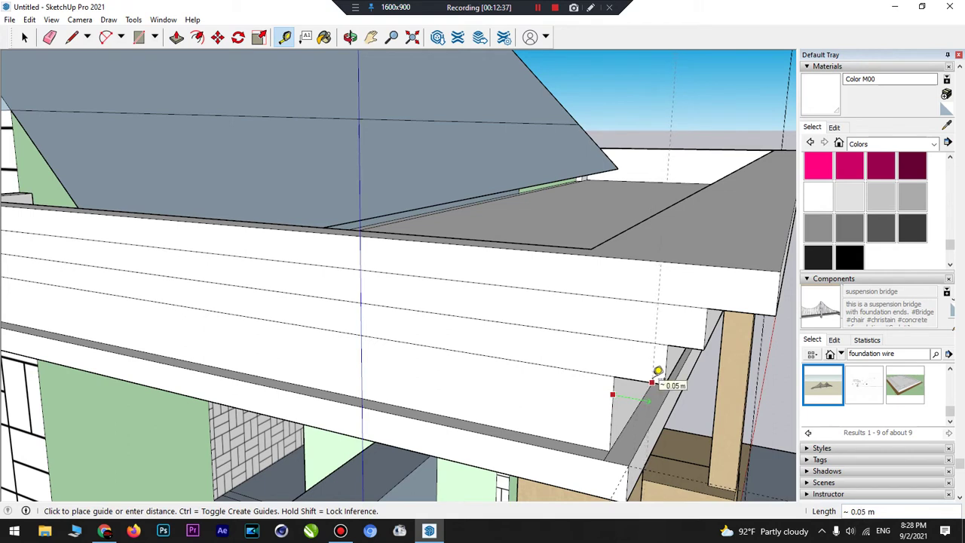
pyautogui.click(657, 370)
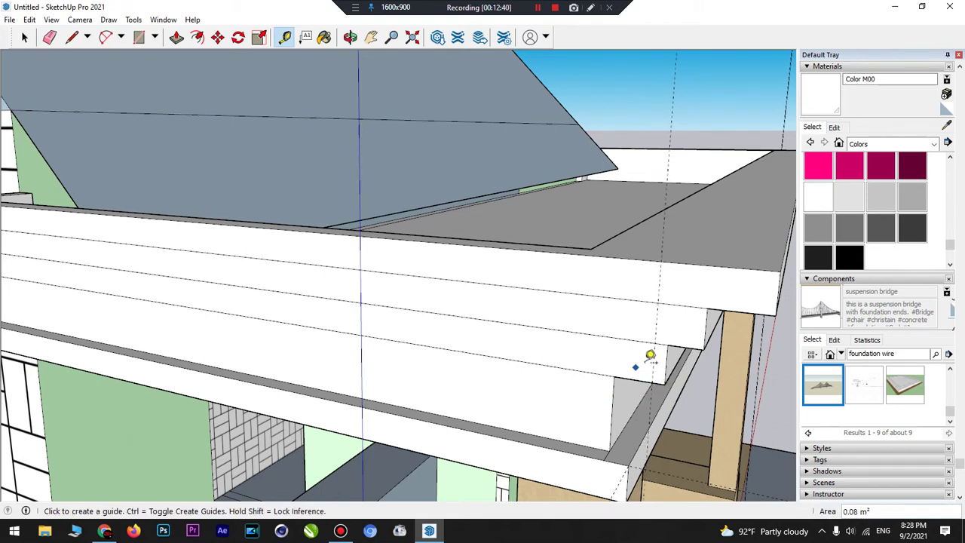
# - Place a guide across the third band in line with the lowest band's corner and erase the stray guide beside it
pyautogui.click(655, 359)
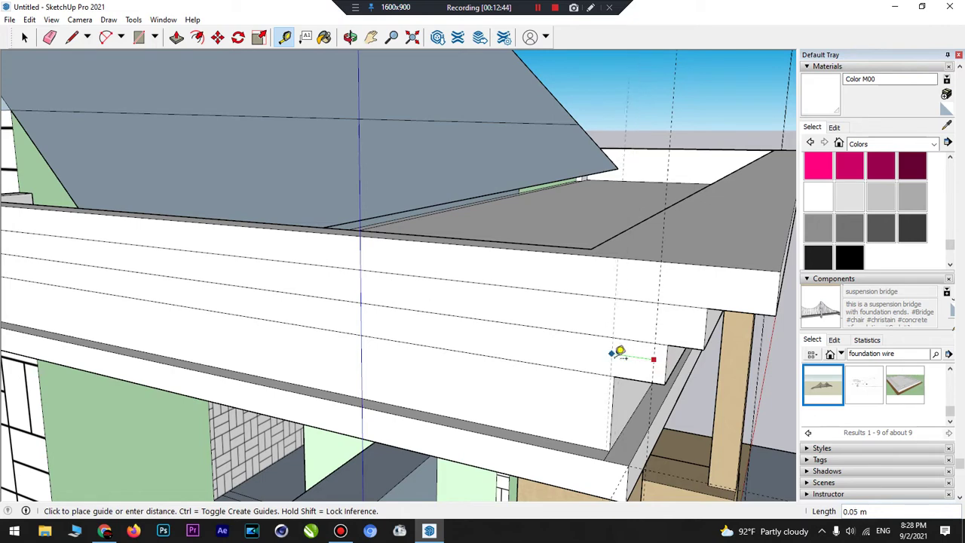
pyautogui.scroll(4, 617, 357)
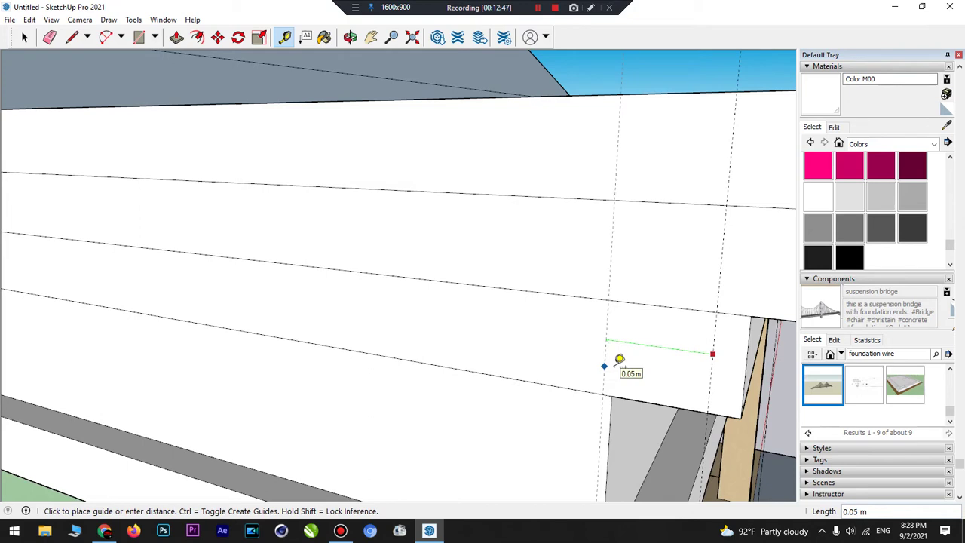
pyautogui.click(615, 363)
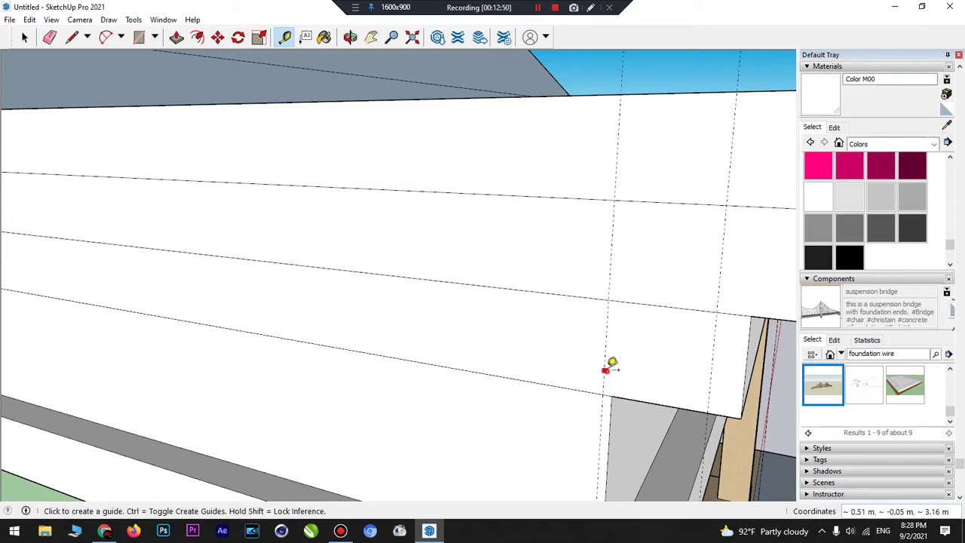
pyautogui.click(606, 368)
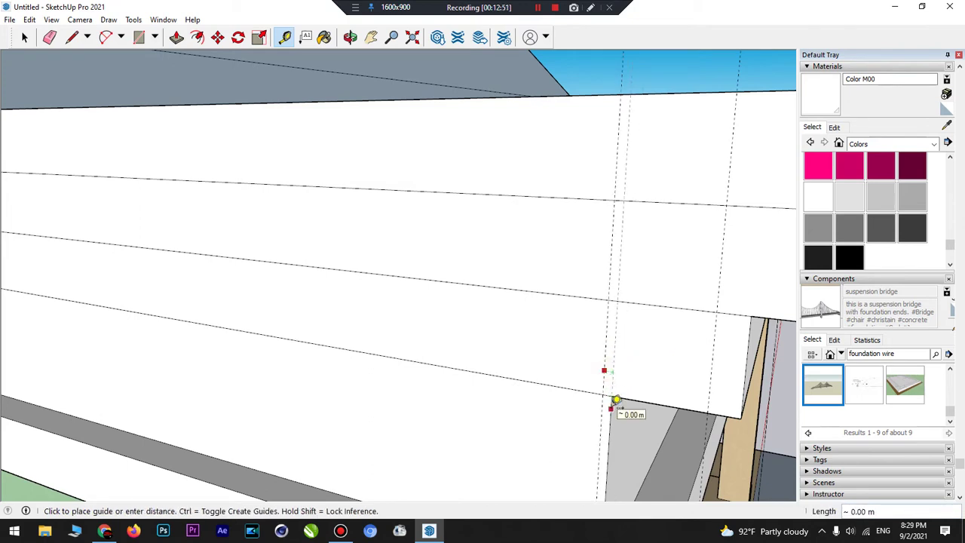
pyautogui.click(616, 400)
pyautogui.click(614, 356)
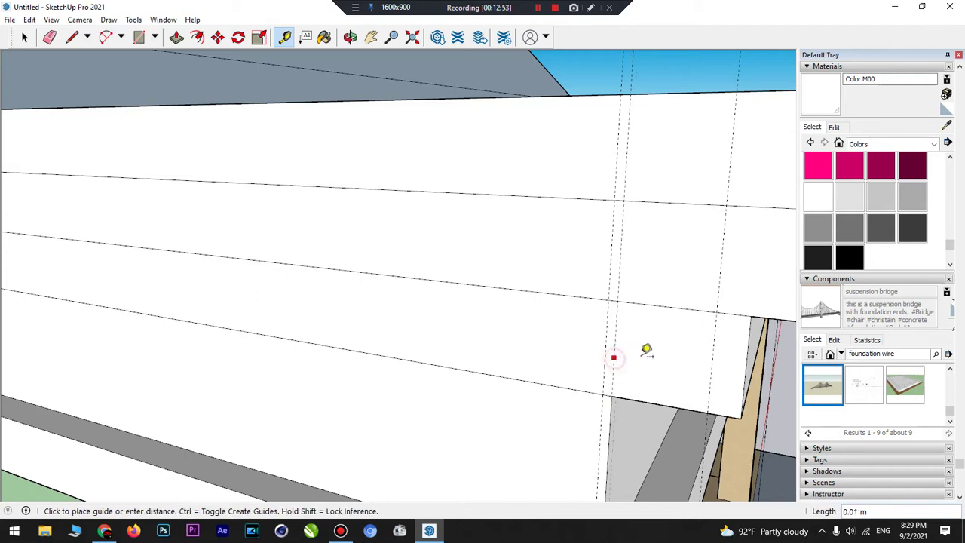
pyautogui.click(706, 369)
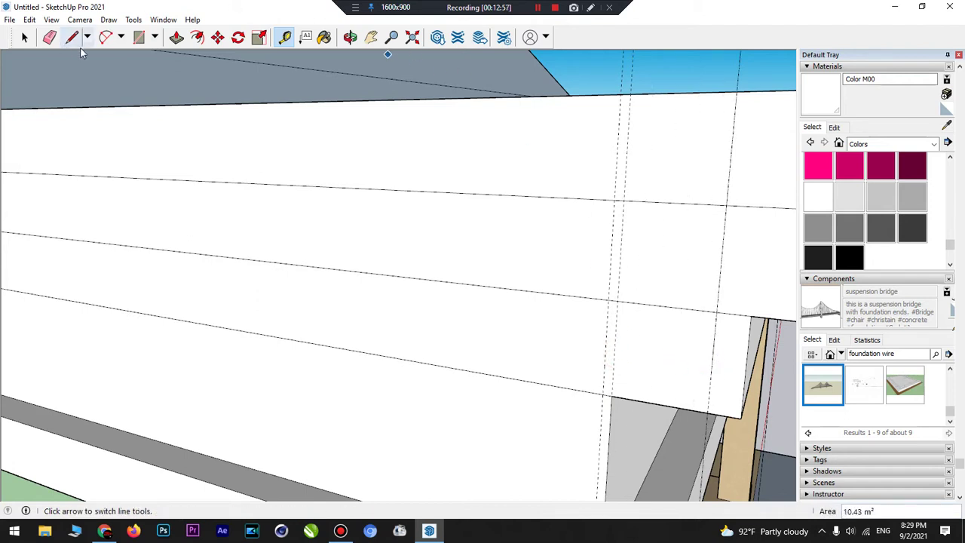
pyautogui.click(50, 37)
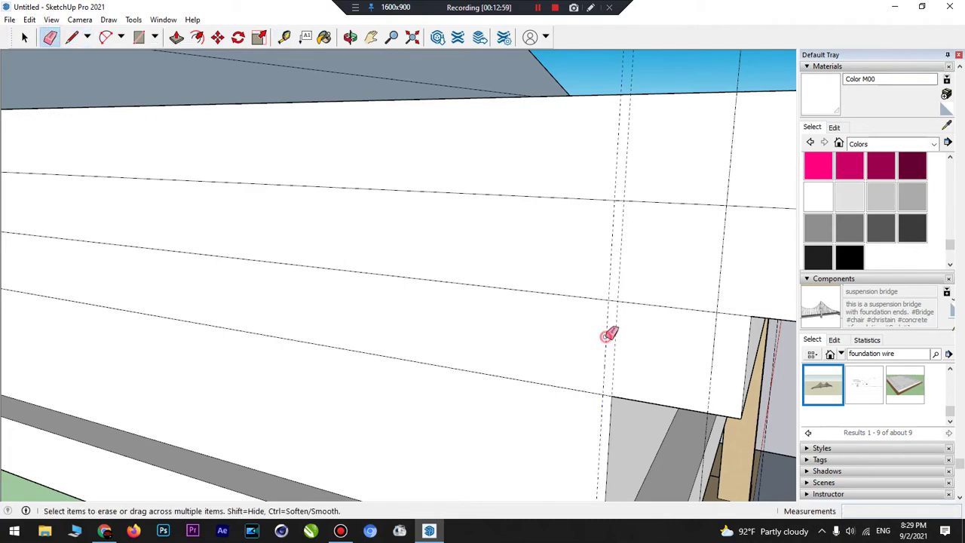
# - Check the spacing between the two third-band guides and place another vertical guide 0.05 m outward on the second band
pyautogui.click(350, 37)
pyautogui.moveTo(724, 377)
pyautogui.mouseDown()
pyautogui.moveTo(715, 467)
pyautogui.moveTo(702, 402)
pyautogui.moveTo(753, 447)
pyautogui.moveTo(812, 405)
pyautogui.moveTo(735, 324)
pyautogui.moveTo(665, 334)
pyautogui.moveTo(646, 352)
pyautogui.moveTo(731, 386)
pyautogui.moveTo(708, 331)
pyautogui.mouseUp()
pyautogui.scroll(8, 685, 282)
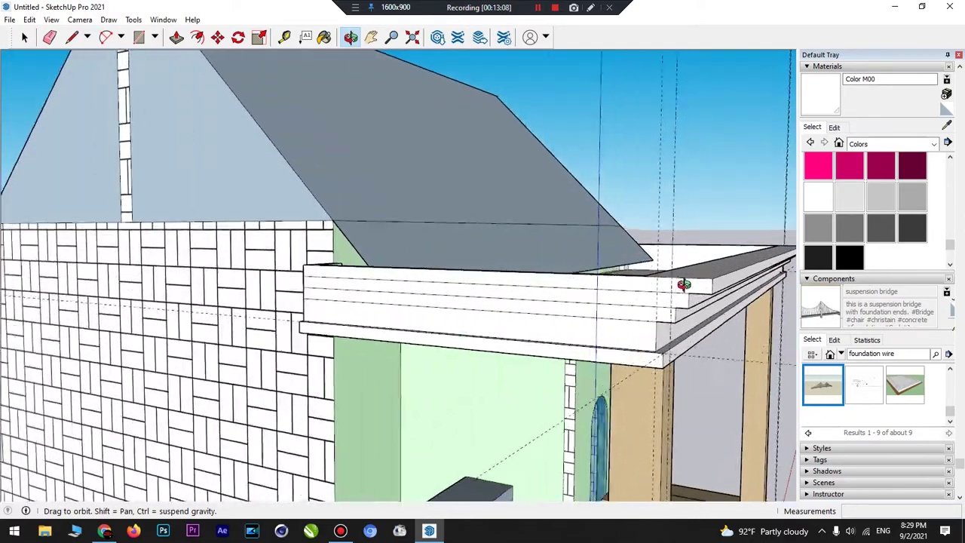
pyautogui.moveTo(646, 357); pyautogui.dragTo(624, 360)
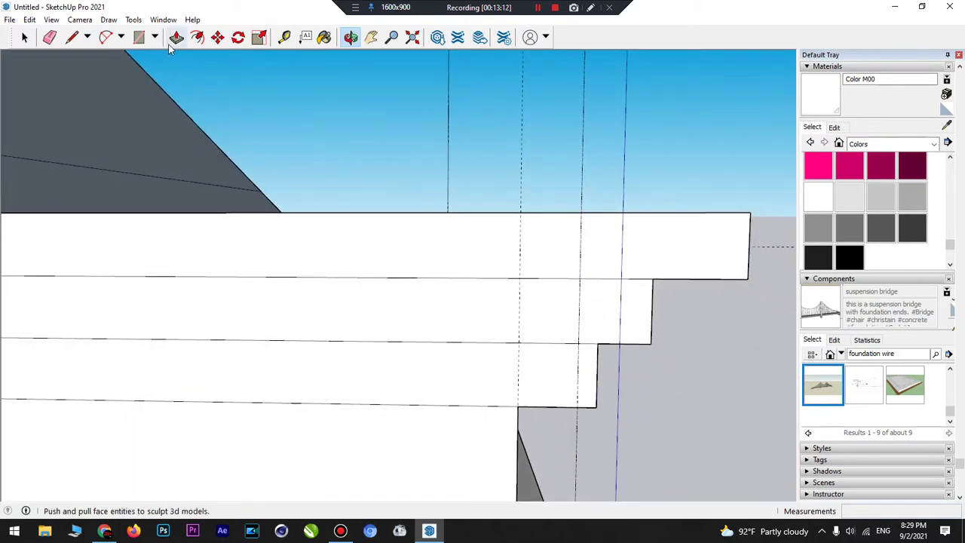
pyautogui.click(283, 37)
pyautogui.click(577, 368)
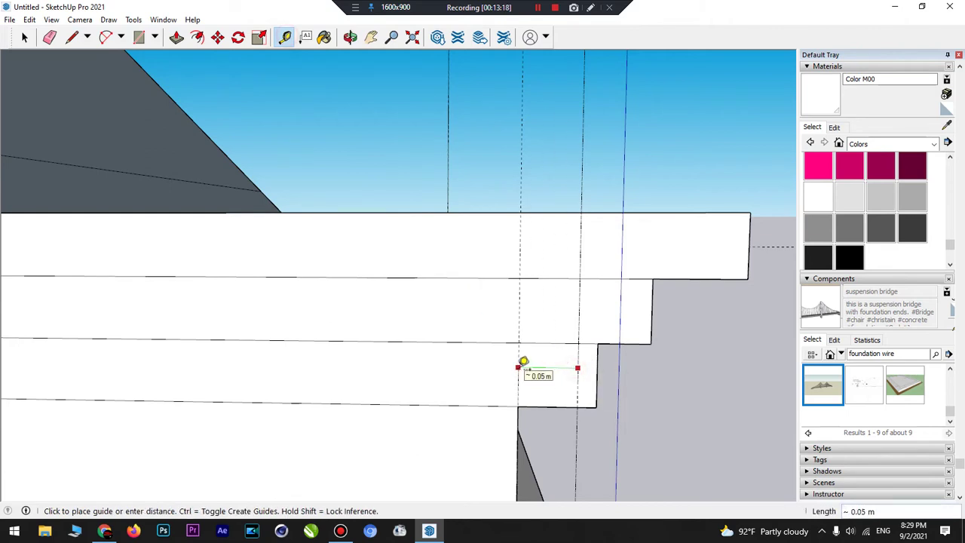
pyautogui.click(523, 362)
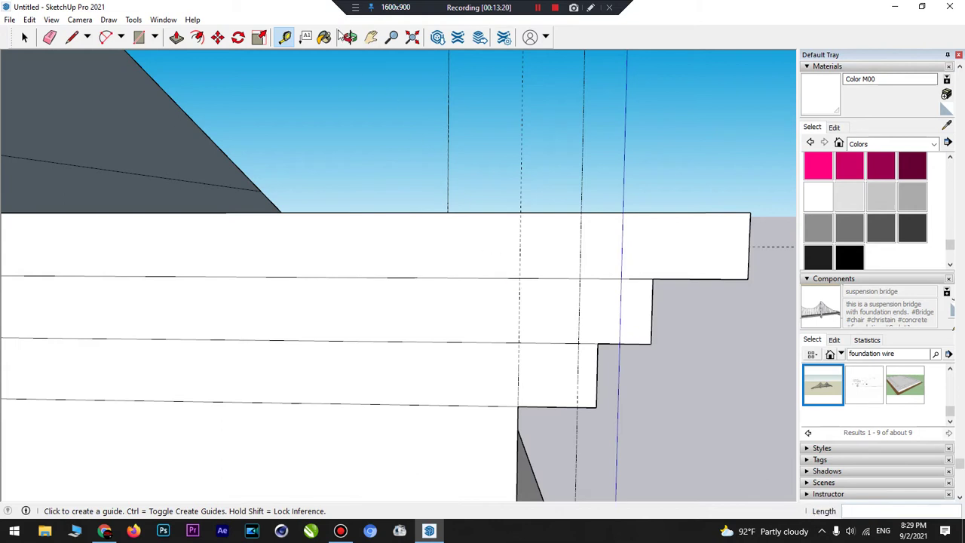
pyautogui.click(580, 305)
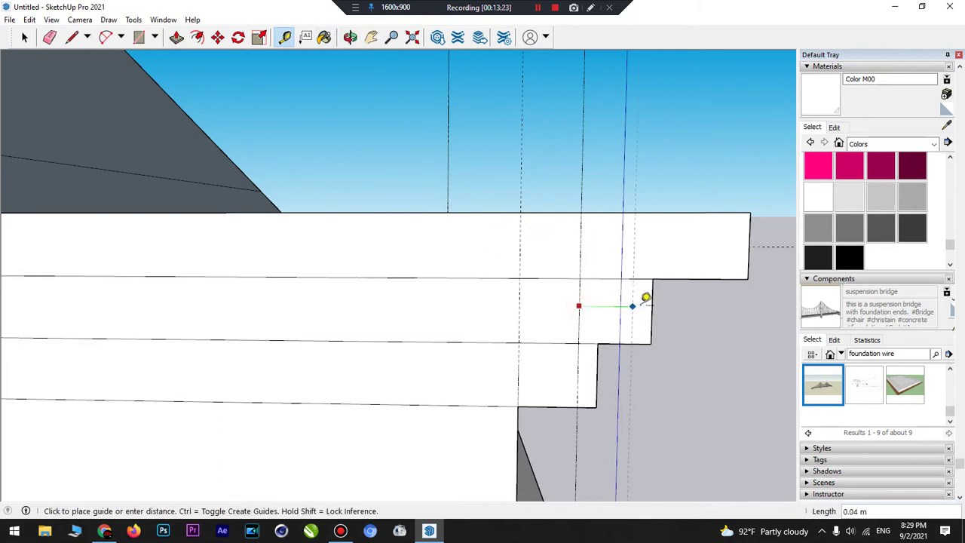
pyautogui.click(646, 299)
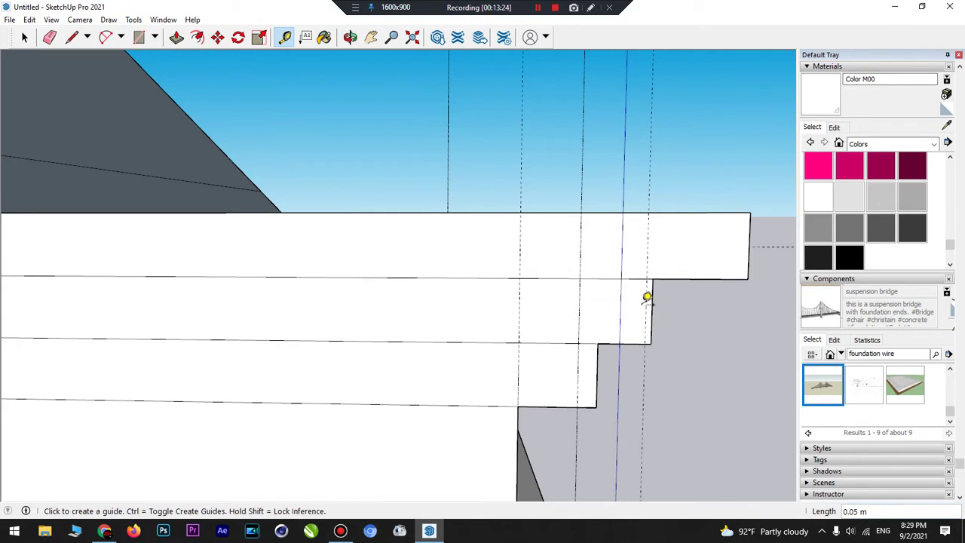
pyautogui.click(650, 249)
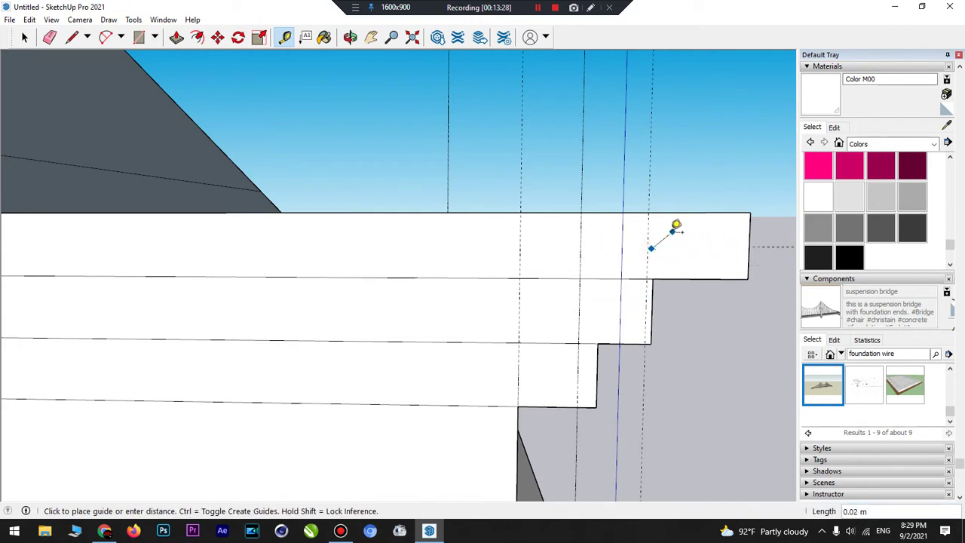
pyautogui.click(655, 246)
pyautogui.click(646, 233)
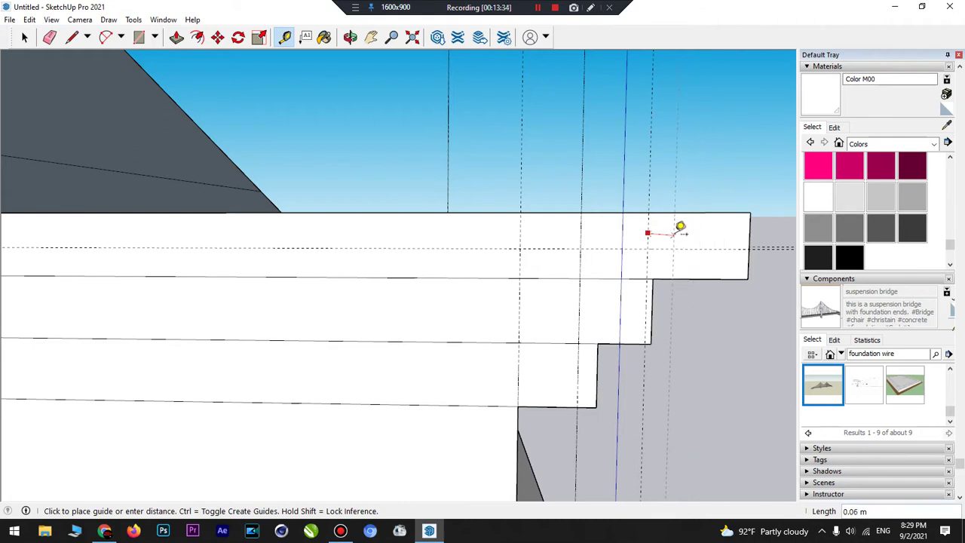
pyautogui.press('Escape')
pyautogui.scroll(4, 655, 215)
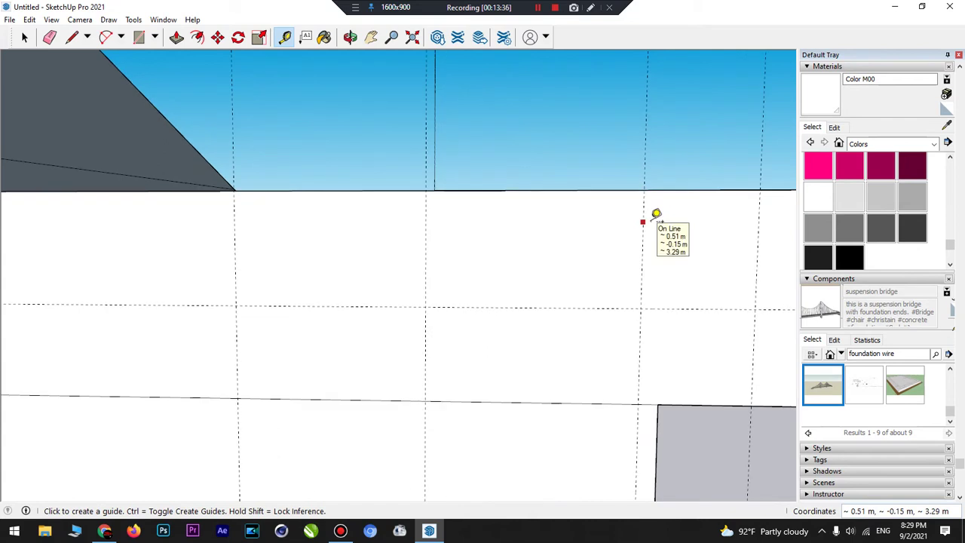
pyautogui.click(649, 222)
pyautogui.click(642, 205)
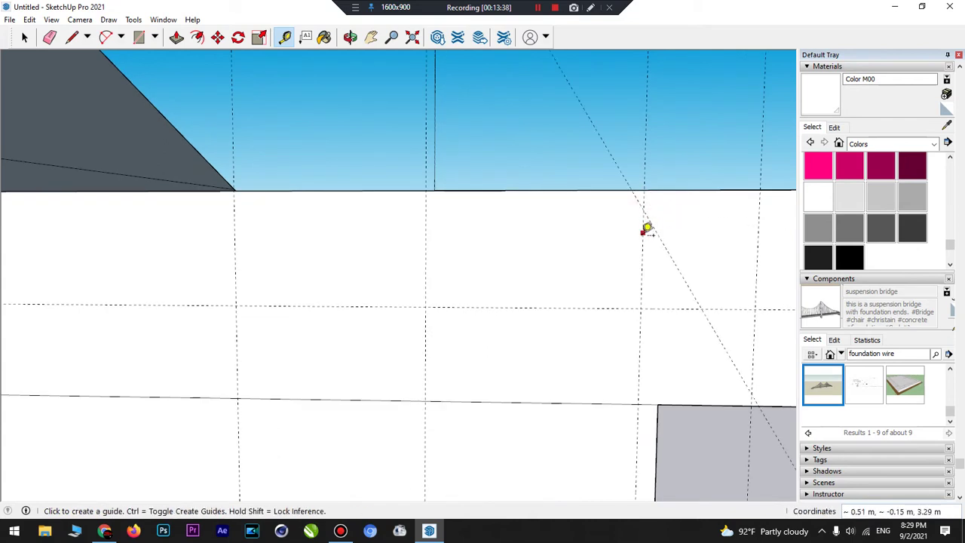
# - Place a vertical guide 0.05 m outward from the guide near the second band's end edge and erase the stray guides
pyautogui.click(642, 238)
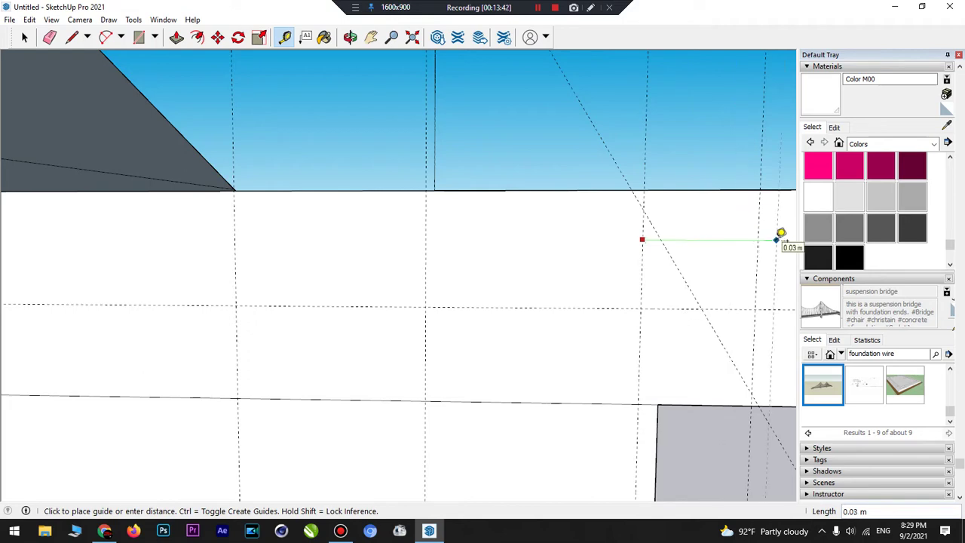
pyautogui.scroll(-3, 783, 229)
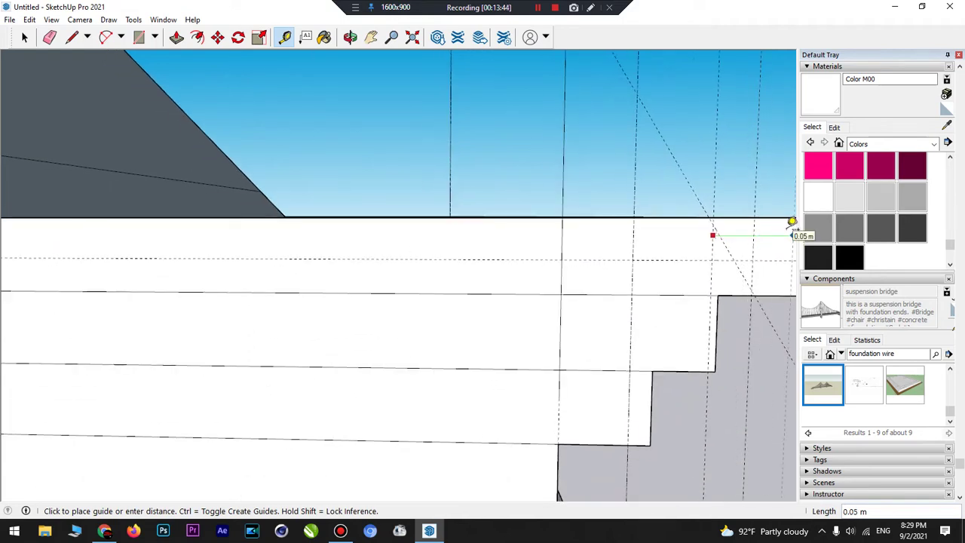
pyautogui.click(792, 228)
pyautogui.scroll(-2, 788, 227)
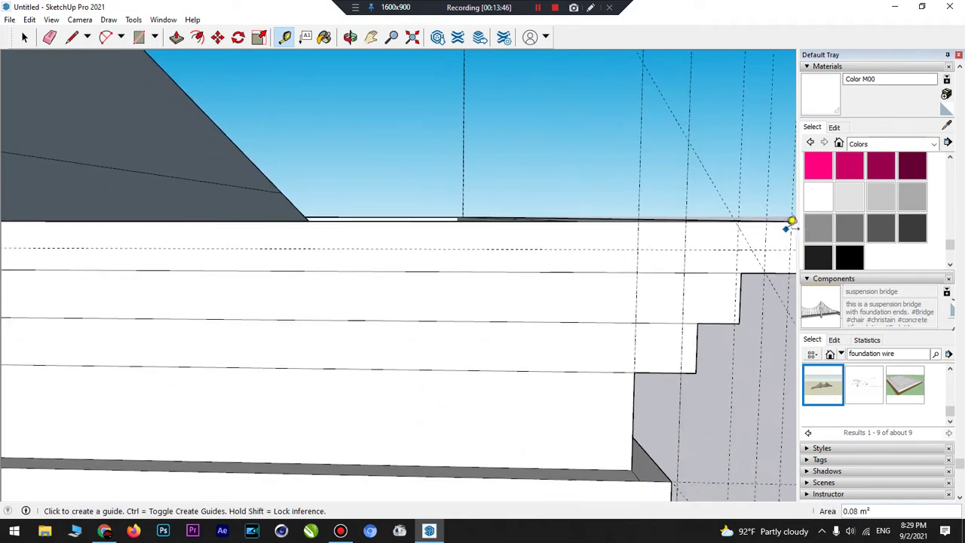
pyautogui.click(784, 223)
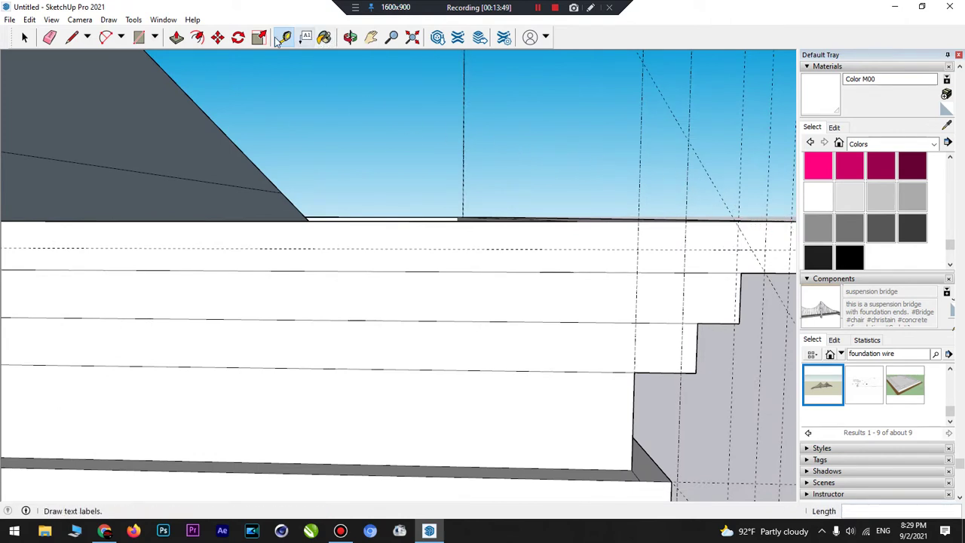
pyautogui.click(49, 37)
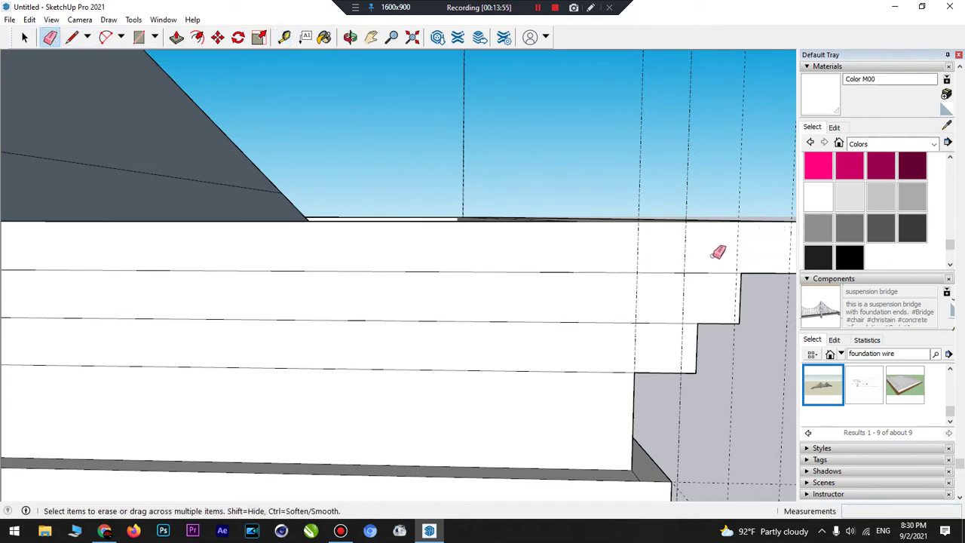
# - Offset vertical guides about 0.03 m and 0.05 m inward from the guide near the third band's end edge
pyautogui.scroll(3, 686, 242)
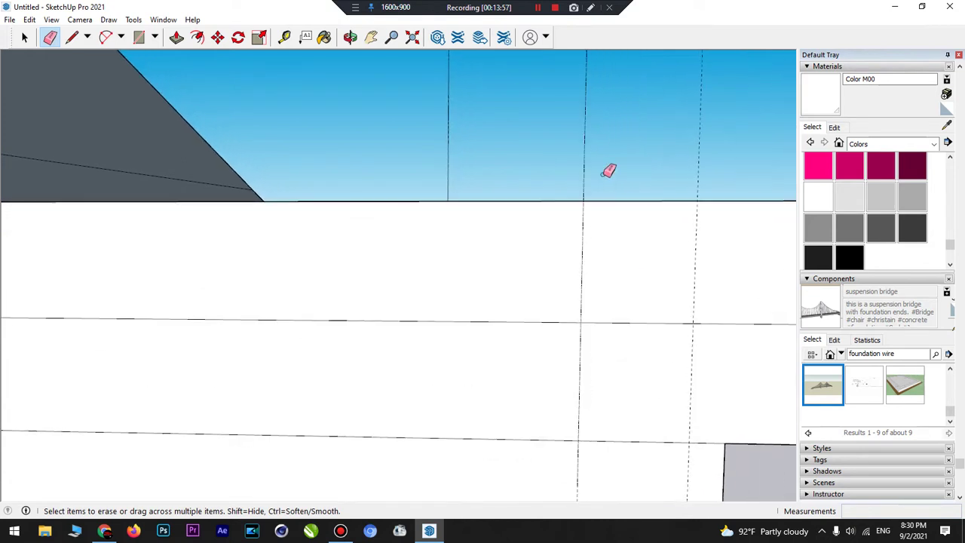
pyautogui.click(286, 37)
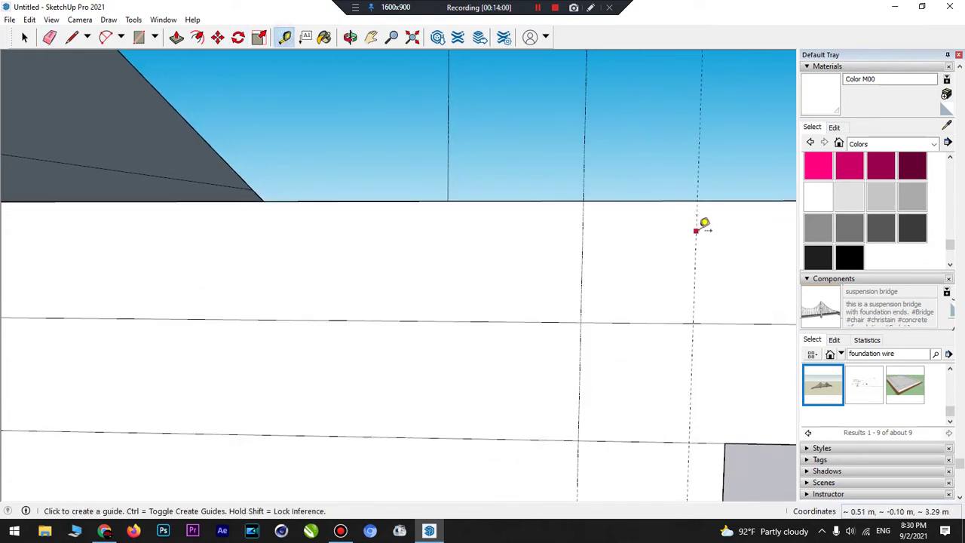
pyautogui.click(694, 231)
pyautogui.click(603, 221)
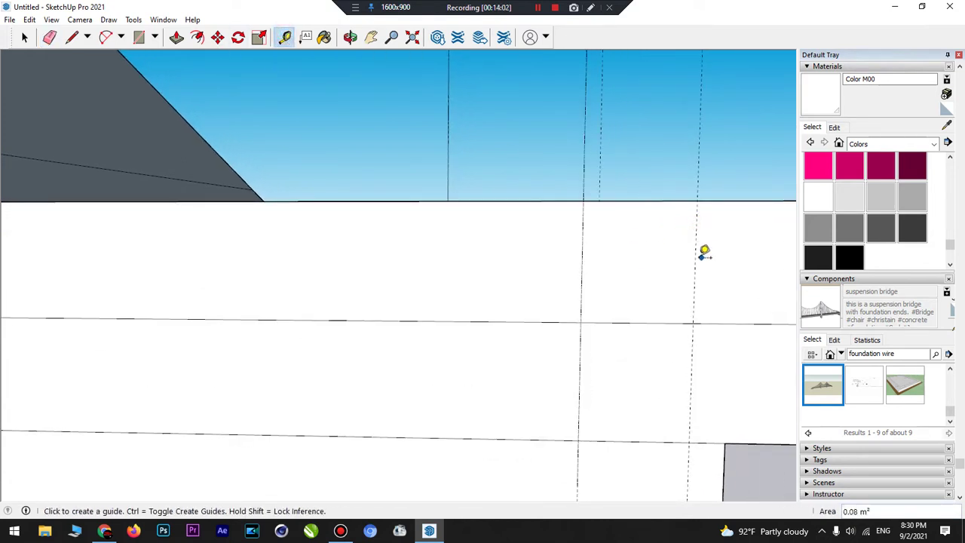
pyautogui.click(694, 257)
pyautogui.click(624, 258)
pyautogui.click(626, 259)
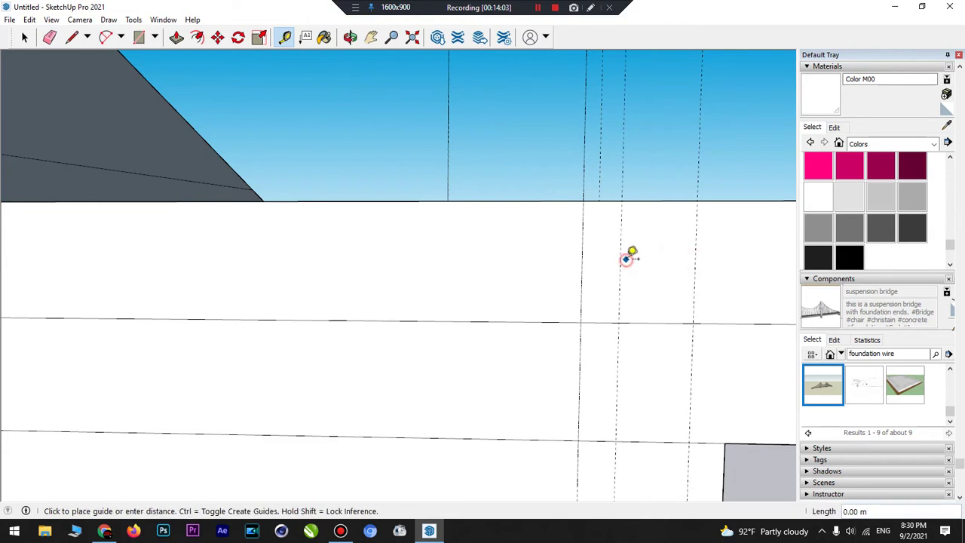
pyautogui.click(693, 259)
pyautogui.click(695, 259)
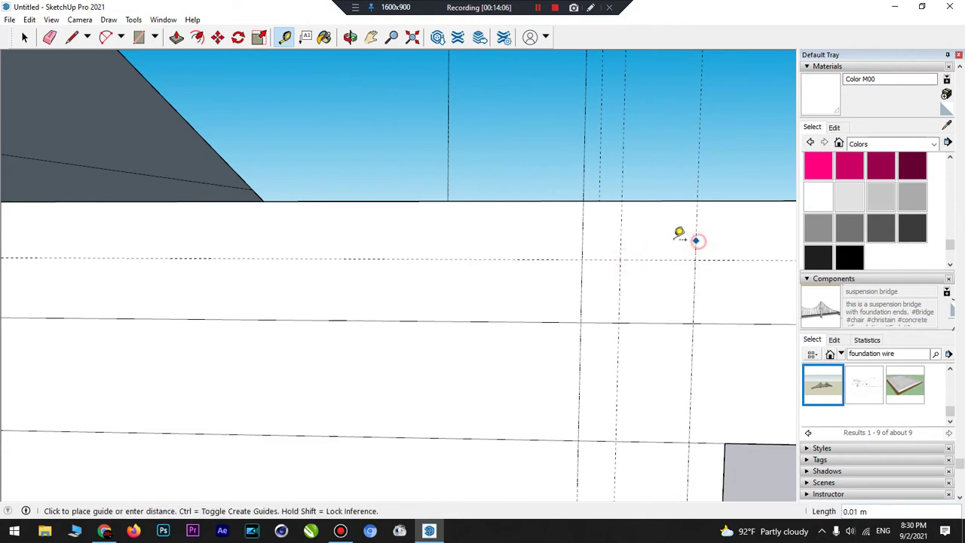
pyautogui.click(621, 239)
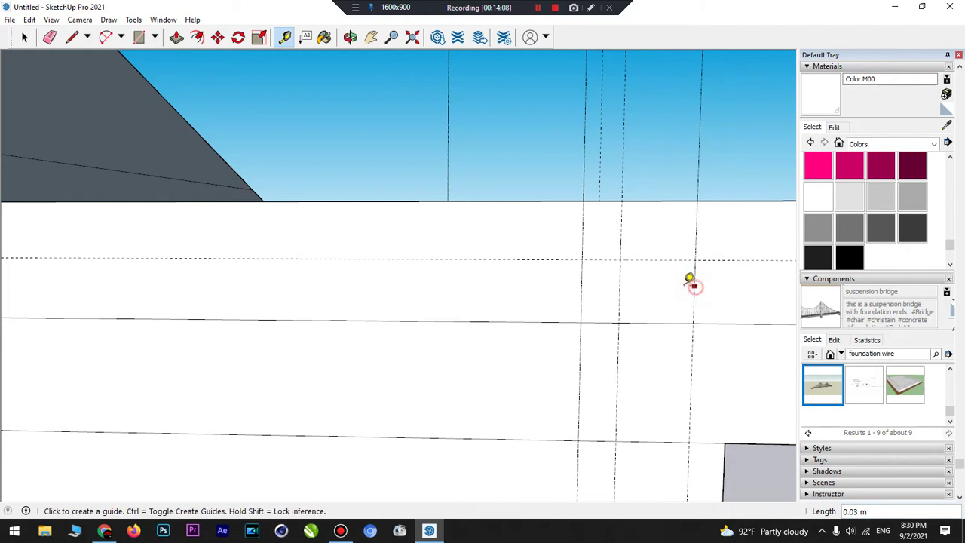
pyautogui.click(682, 279)
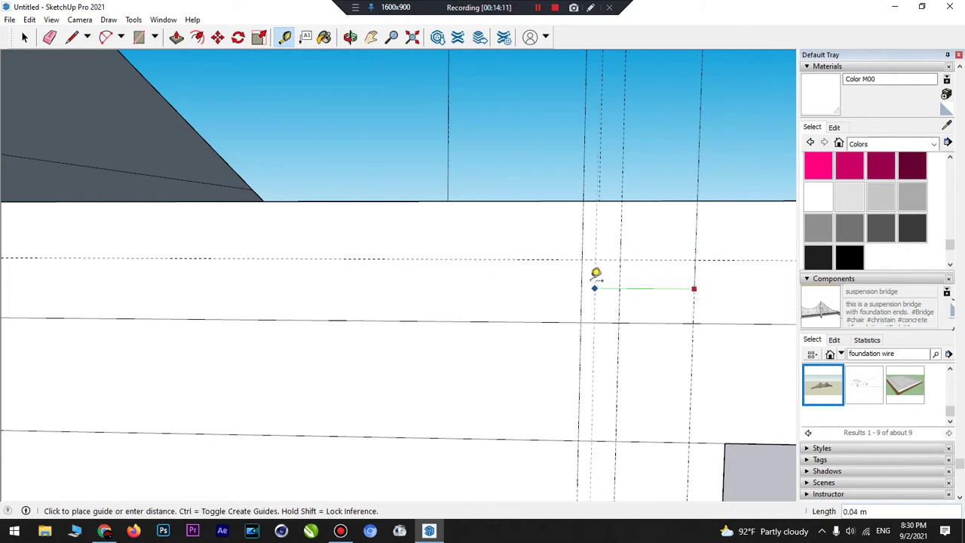
pyautogui.click(579, 273)
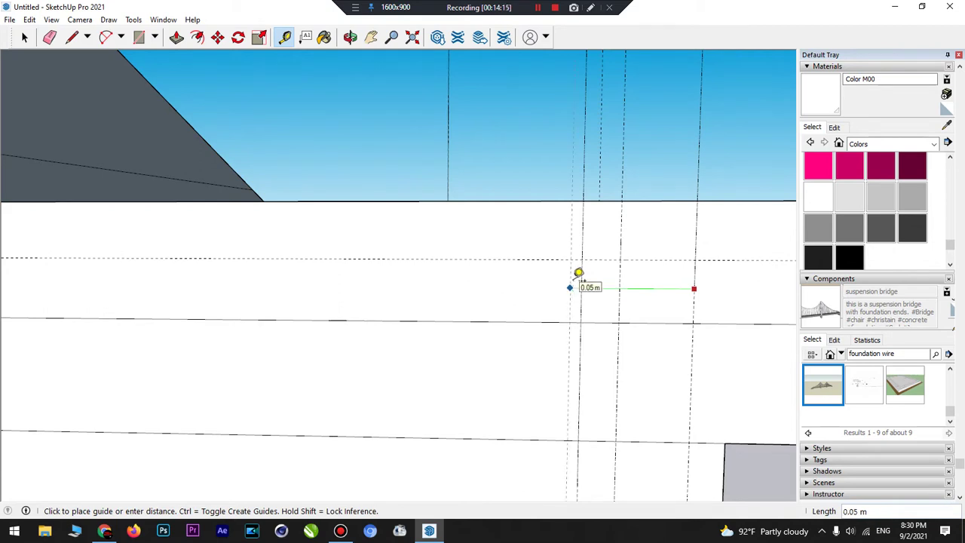
pyautogui.click(579, 273)
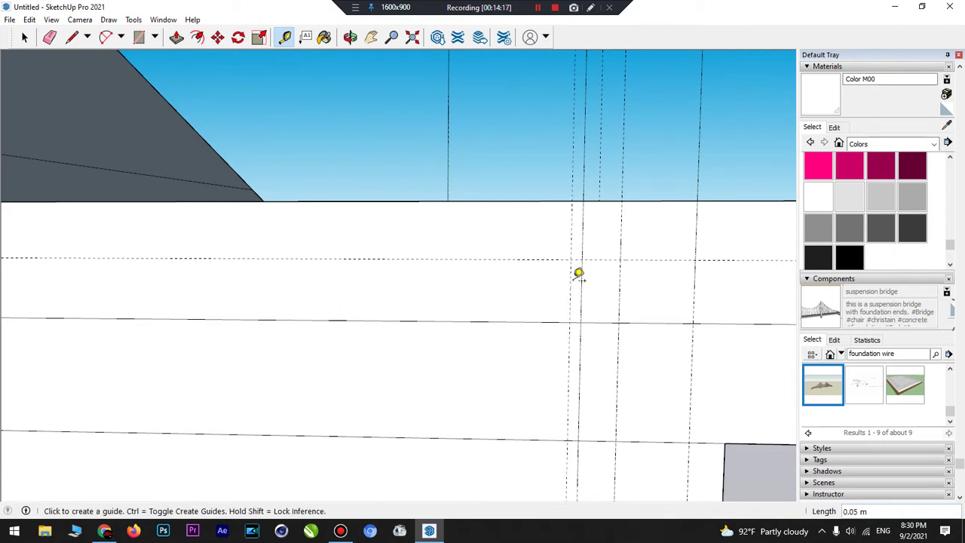
# - Erase the vertical guide aligned with the lowest band's corner and check the remaining inner guide's distance to that corner
pyautogui.click(49, 37)
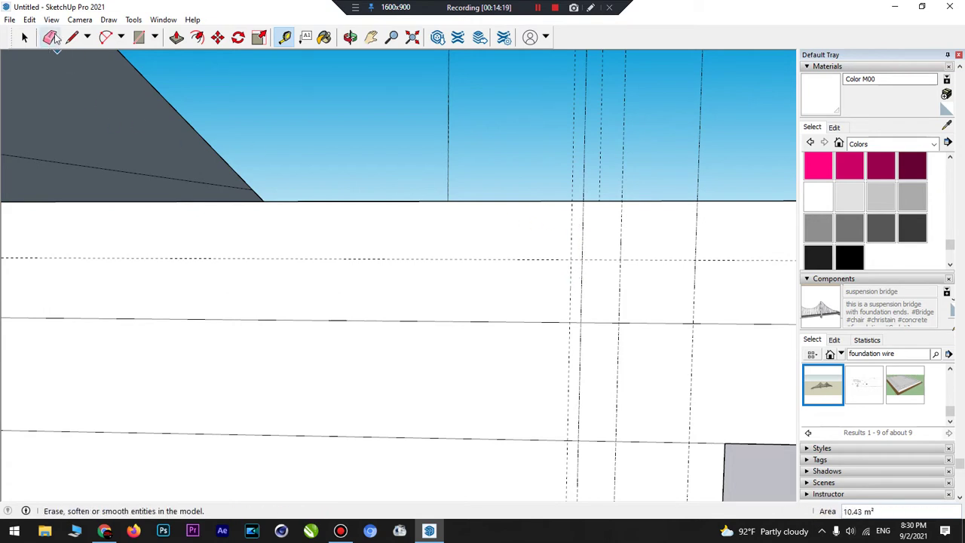
pyautogui.click(585, 231)
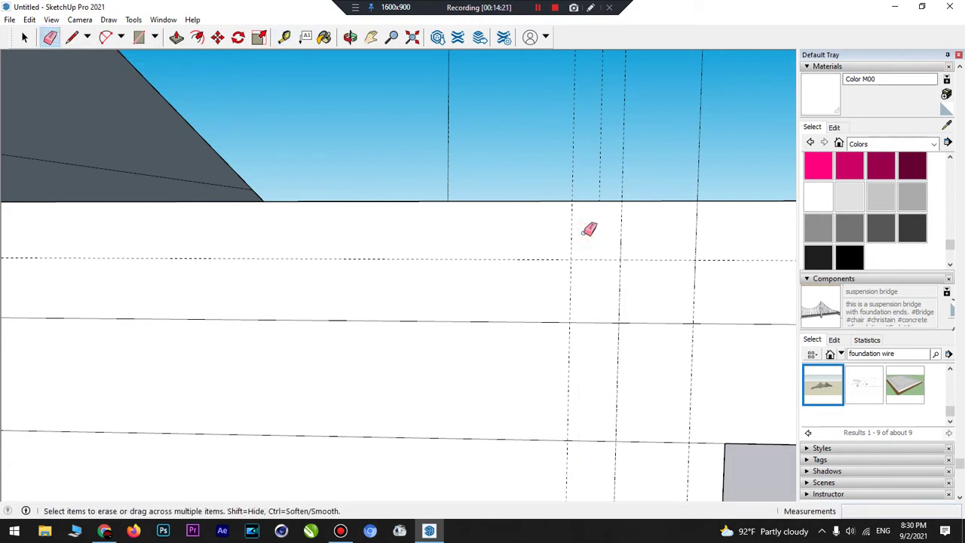
pyautogui.scroll(-5, 640, 236)
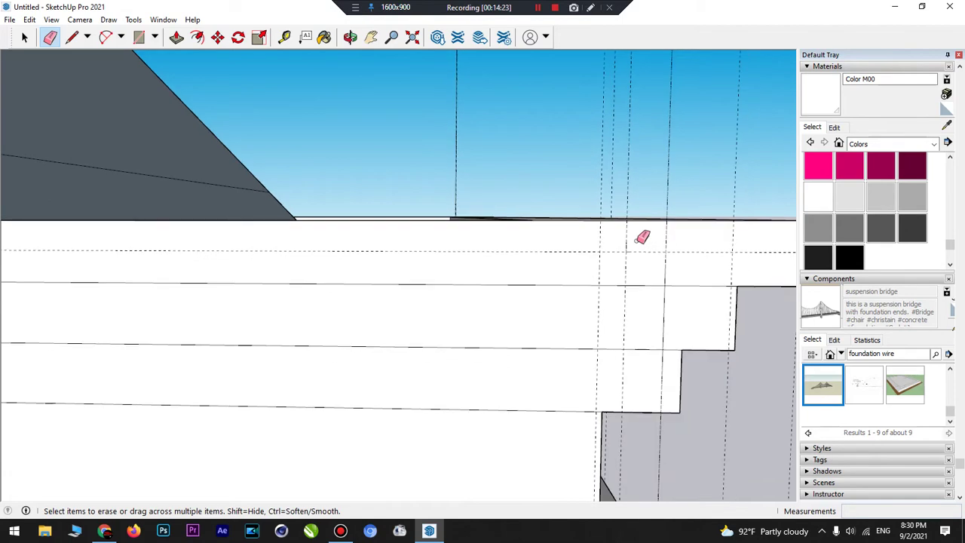
pyautogui.scroll(2, 639, 293)
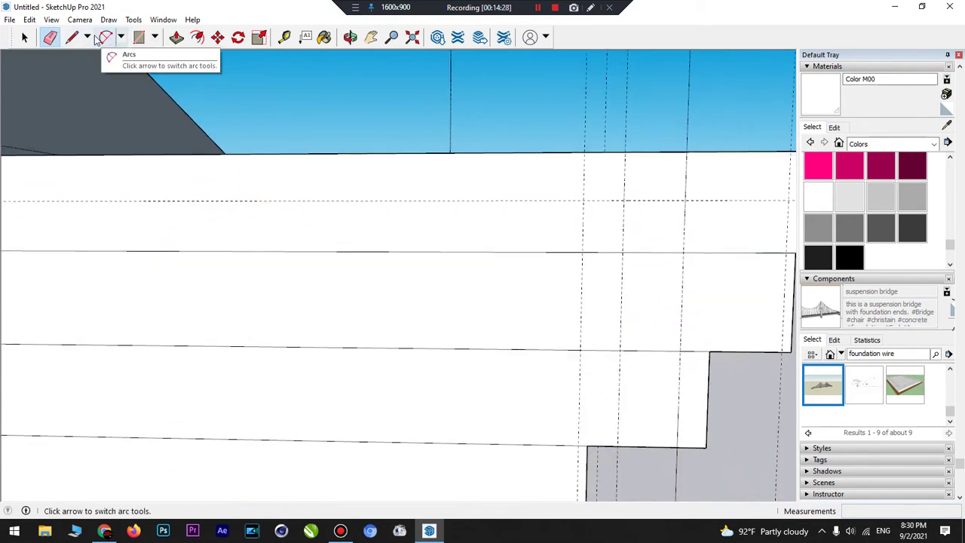
pyautogui.click(284, 37)
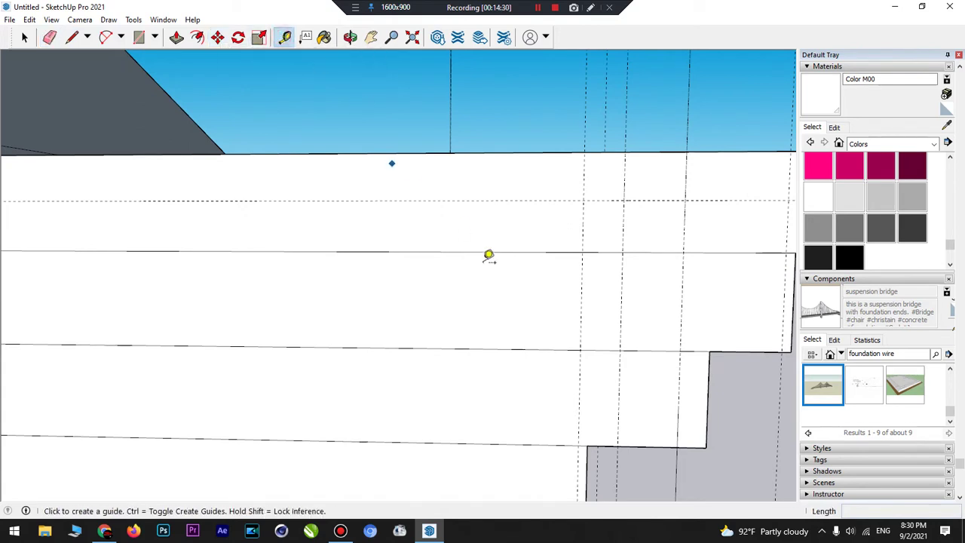
pyautogui.click(579, 416)
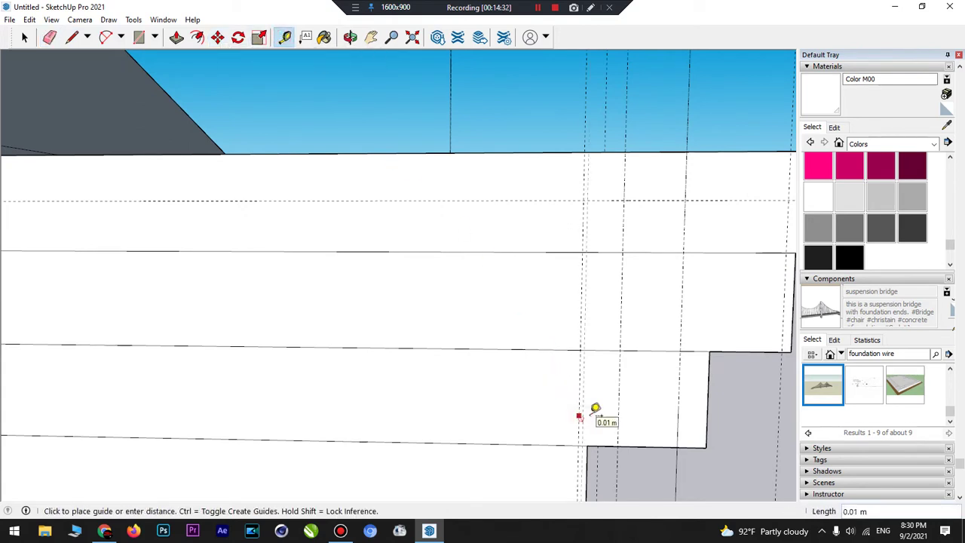
pyautogui.scroll(3, 597, 410)
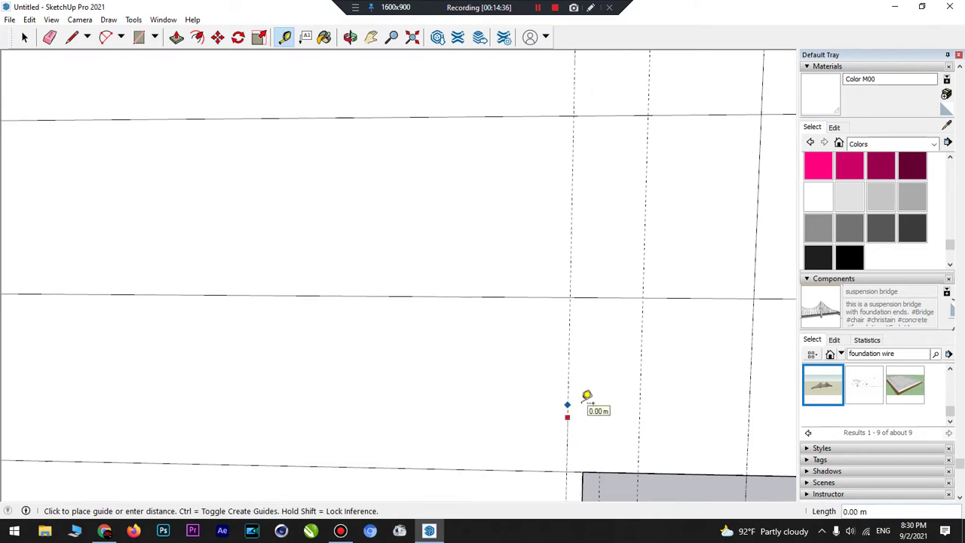
pyautogui.press('Escape')
# - Draw a vertical line from the lowest band's upper corner across the full height of the third band
pyautogui.click(351, 37)
pyautogui.moveTo(573, 392); pyautogui.dragTo(413, 238)
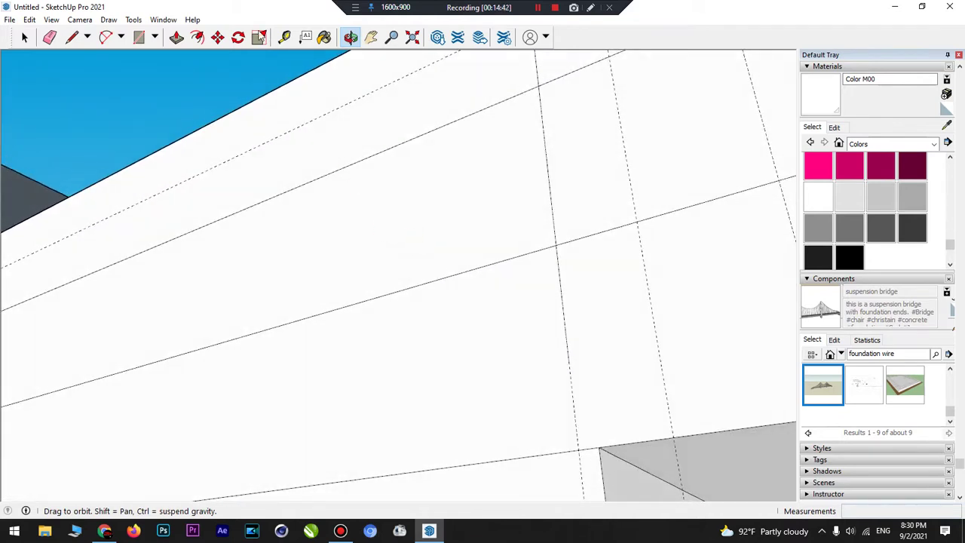
pyautogui.click(71, 37)
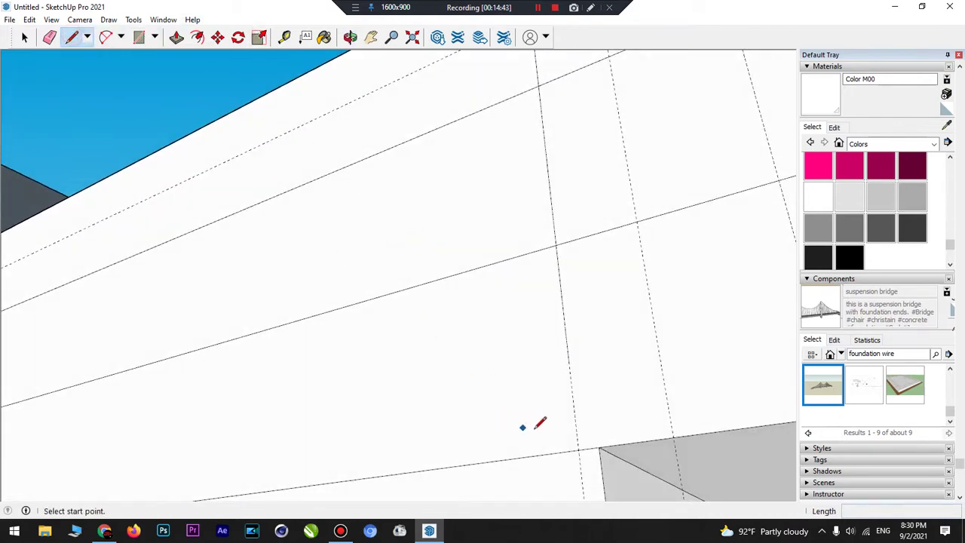
pyautogui.click(599, 448)
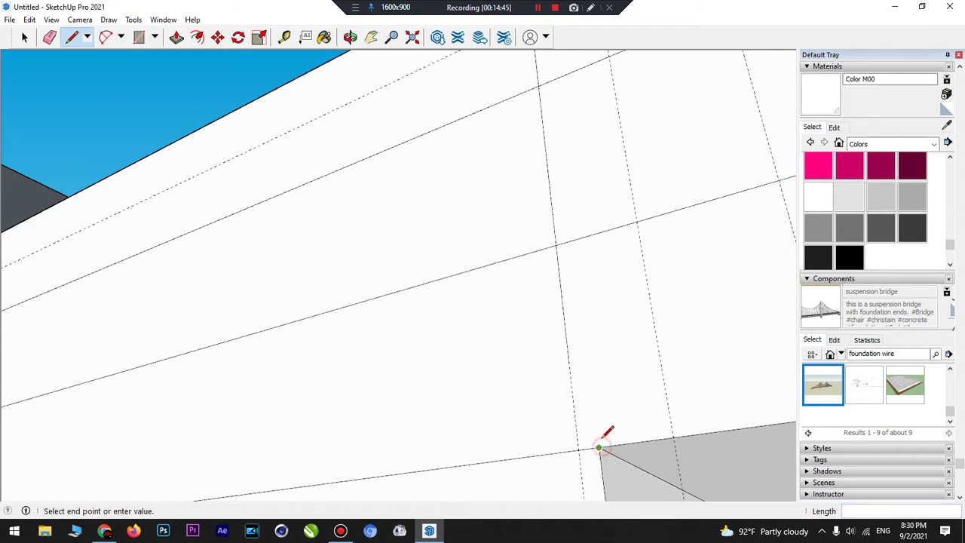
pyautogui.click(573, 240)
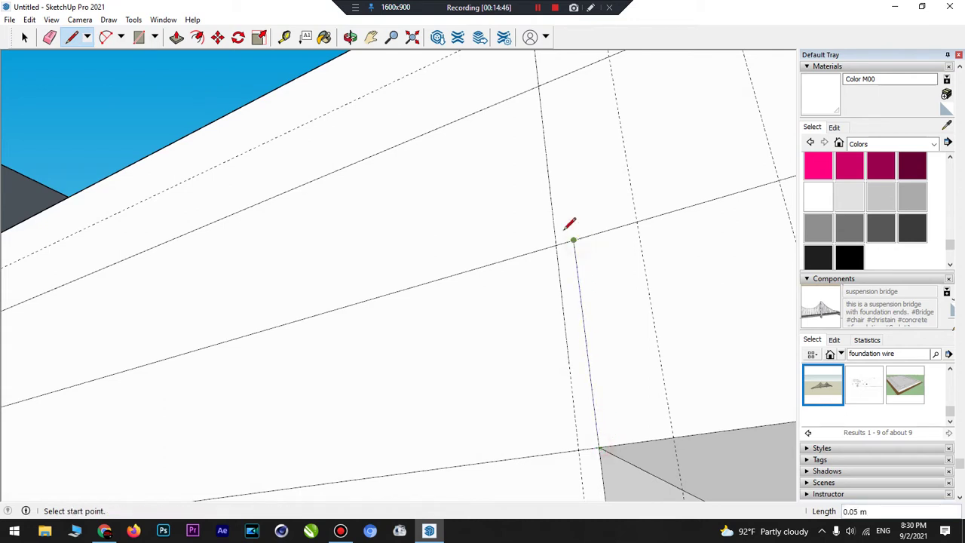
# - Place a vertical guide outward from the new third-band line and push the third band's end face inward to it
pyautogui.click(284, 37)
pyautogui.click(583, 306)
pyautogui.moveTo(585, 302); pyautogui.dragTo(538, 276, button='middle')
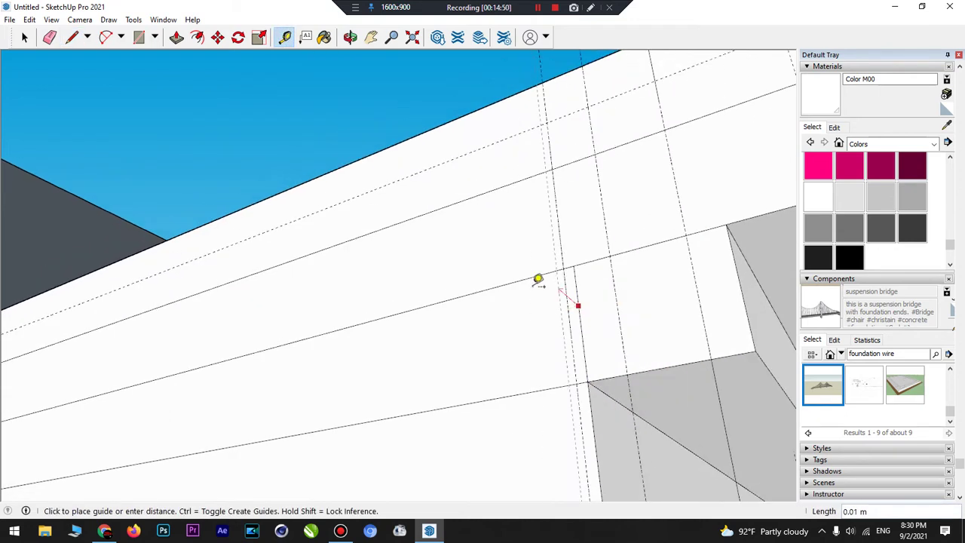
pyautogui.click(714, 276)
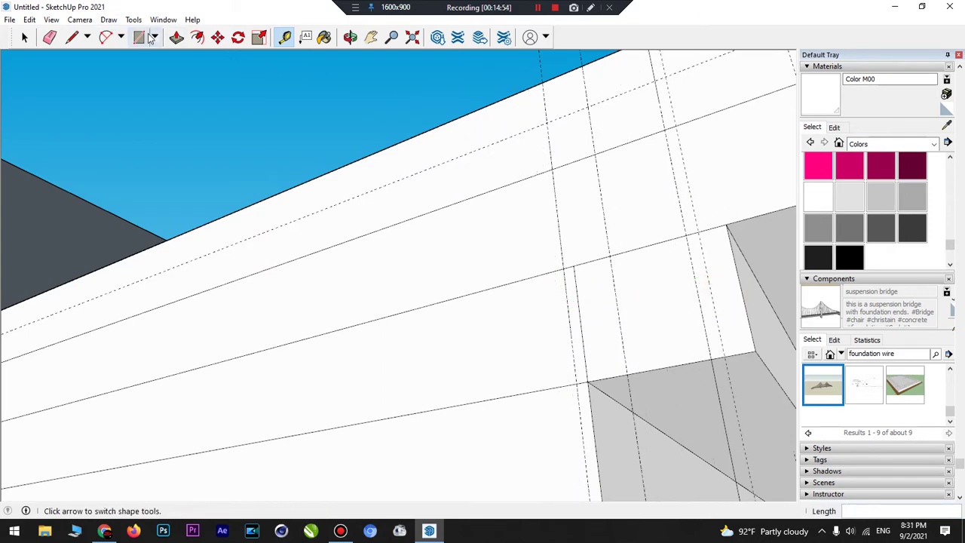
pyautogui.click(176, 37)
pyautogui.click(727, 287)
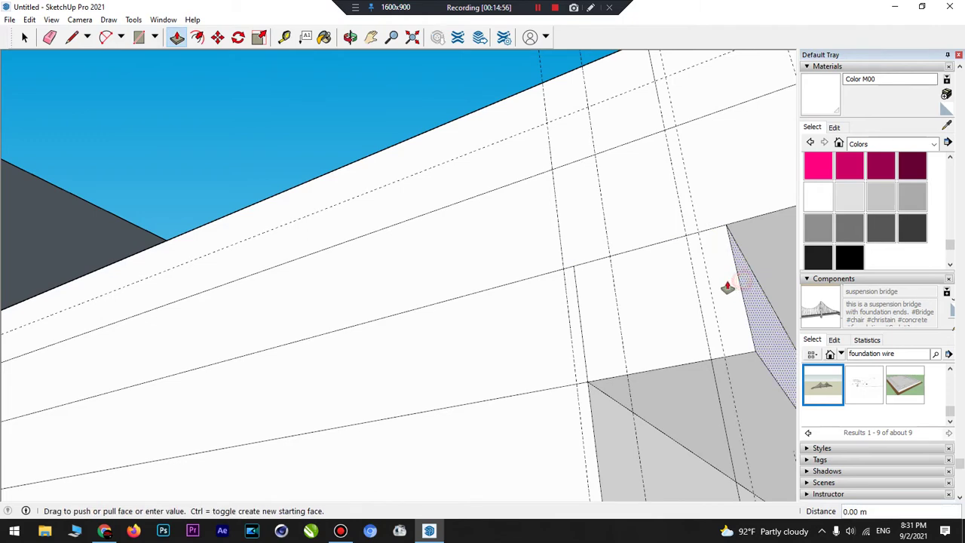
pyautogui.click(703, 282)
# - Pull the second band's end face outward 0.02 m and erase the surplus vertical guides around the third band's line
pyautogui.moveTo(703, 282); pyautogui.dragTo(750, 243, button='middle')
pyautogui.click(750, 244)
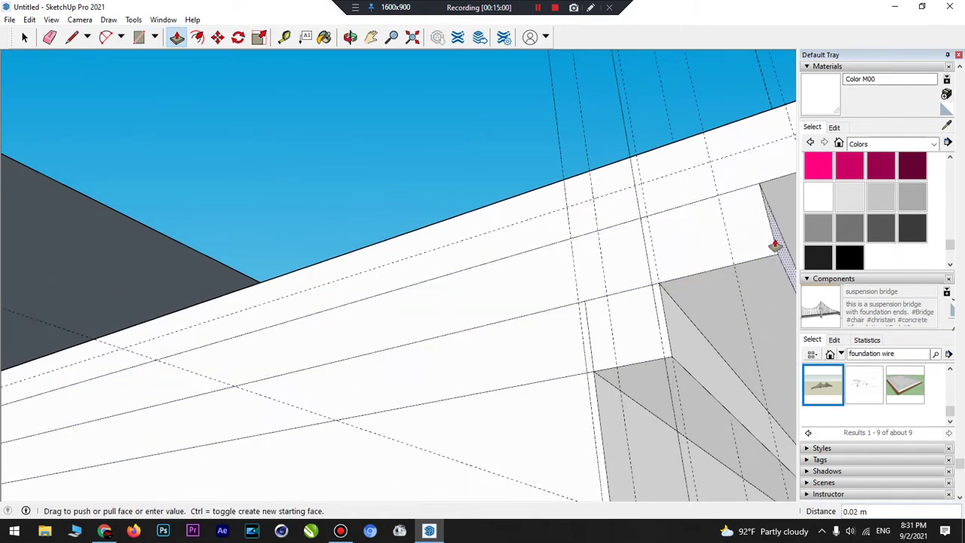
pyautogui.click(775, 243)
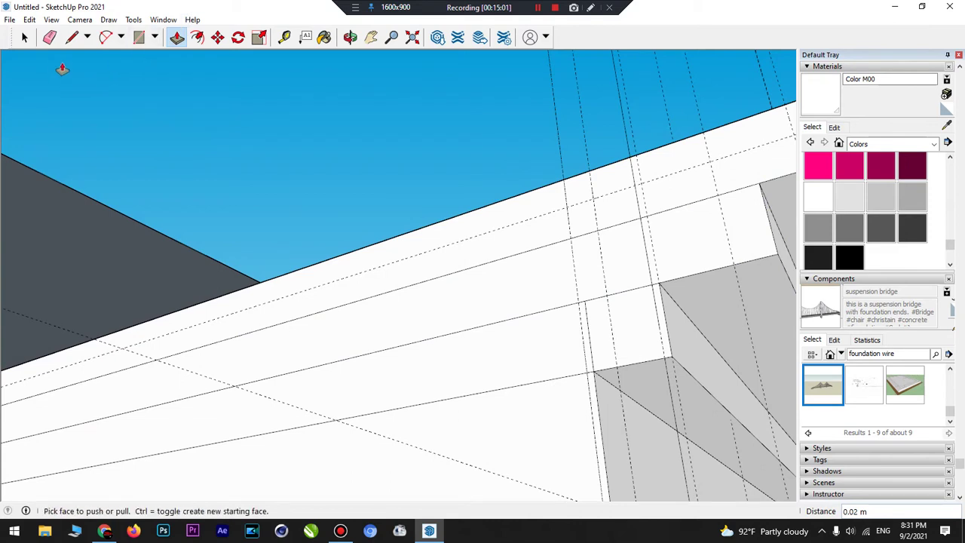
pyautogui.click(49, 37)
pyautogui.moveTo(584, 264); pyautogui.dragTo(647, 249)
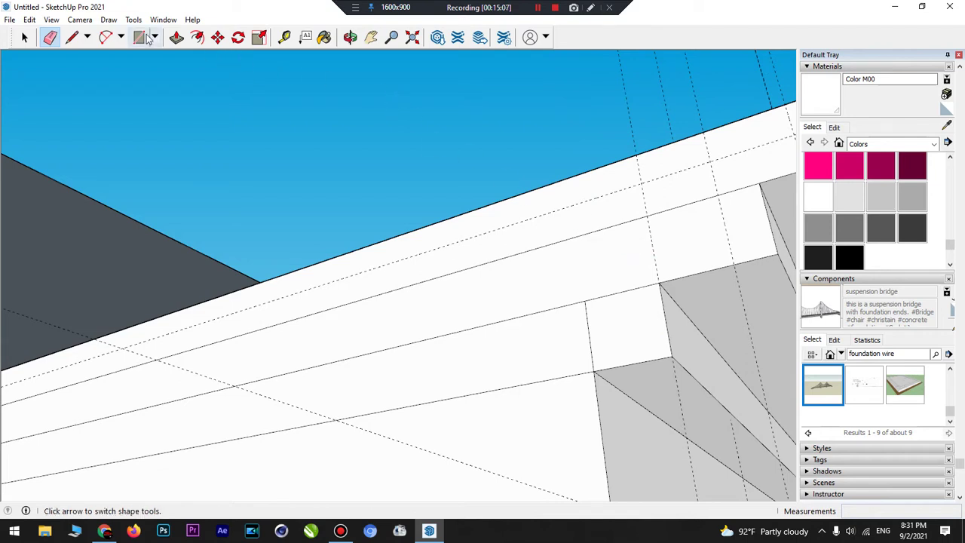
# - Place a vertical guide about 0.05 m outward from the third band's end and erase the older guide beside it
pyautogui.click(284, 37)
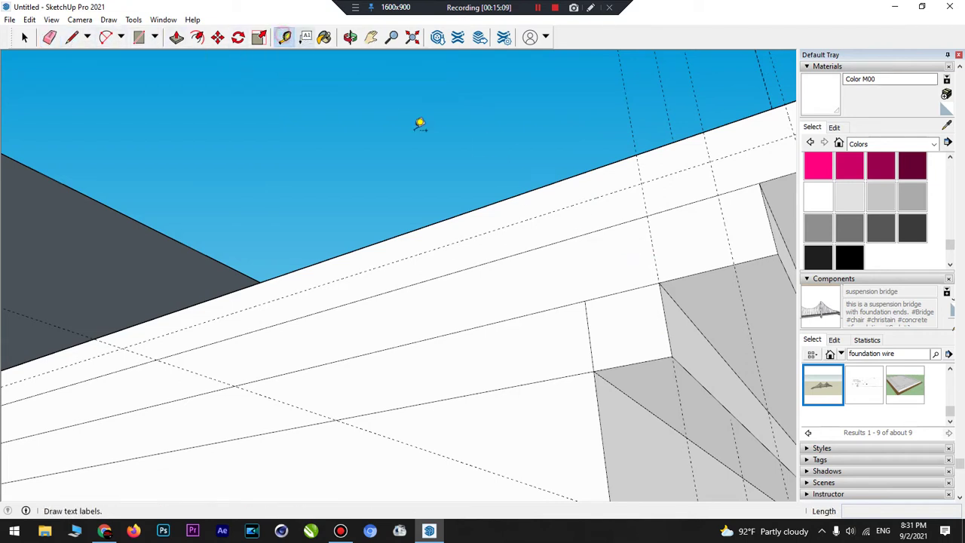
pyautogui.click(650, 241)
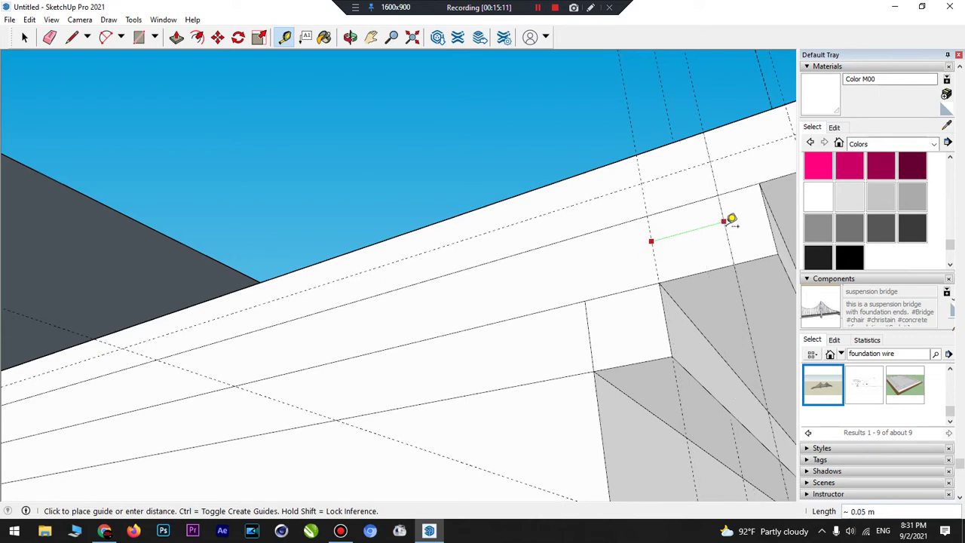
pyautogui.click(651, 241)
pyautogui.click(654, 266)
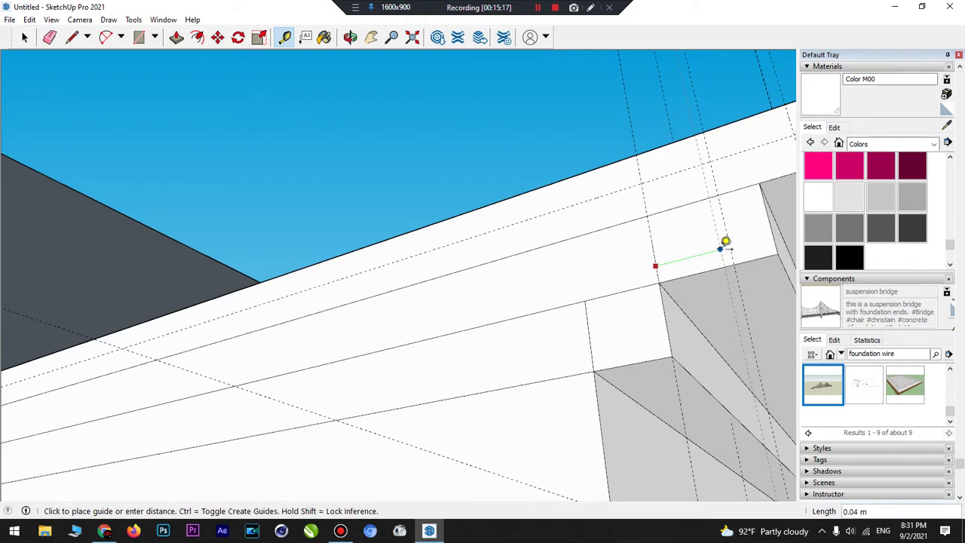
pyautogui.scroll(2, 730, 240)
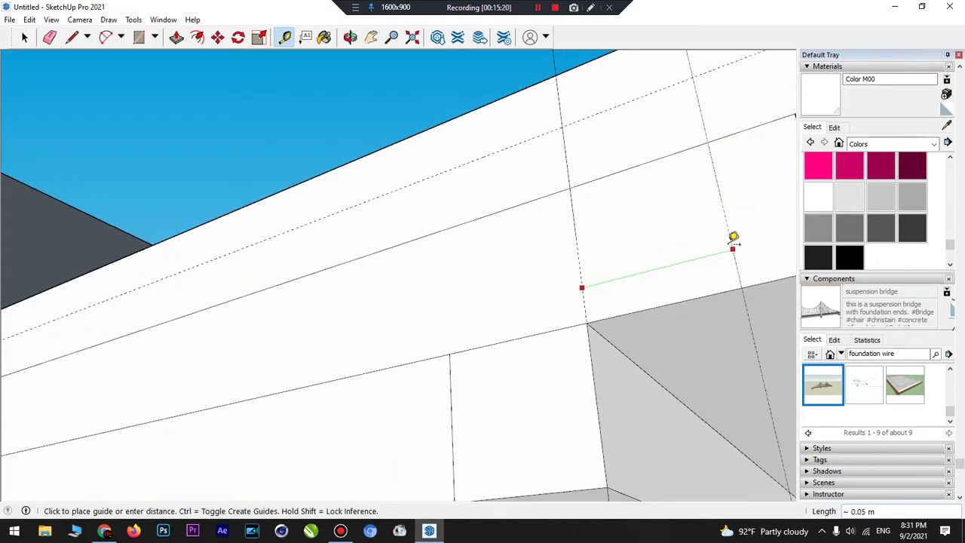
pyautogui.click(743, 243)
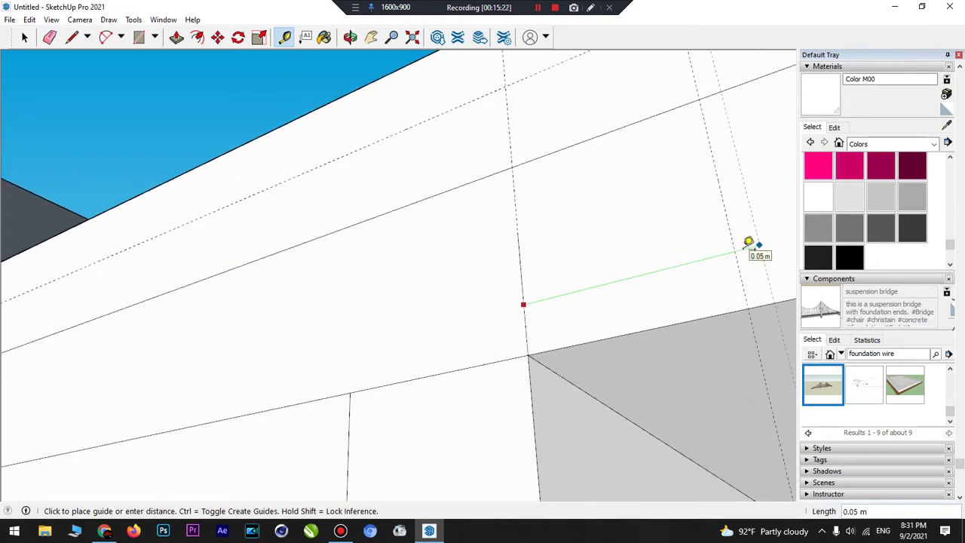
pyautogui.press('Escape')
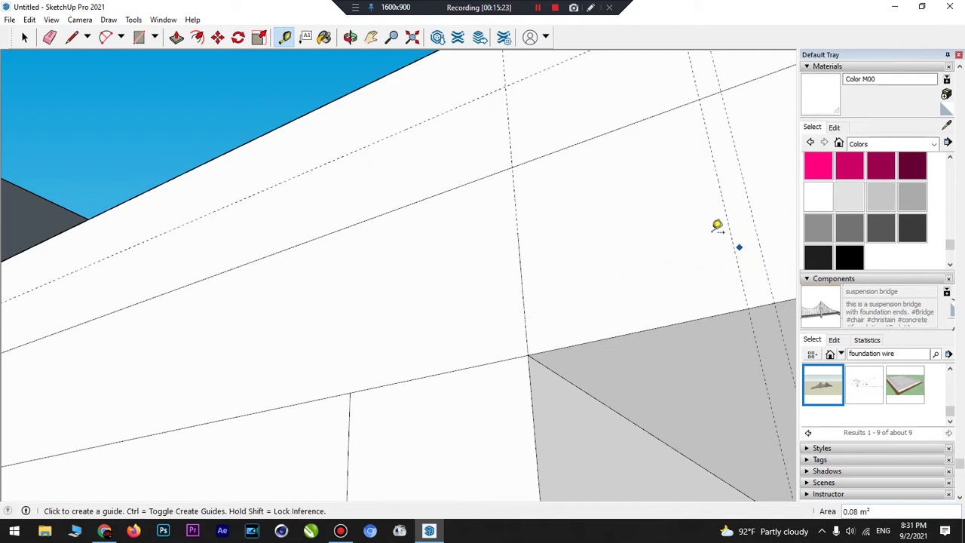
pyautogui.click(49, 37)
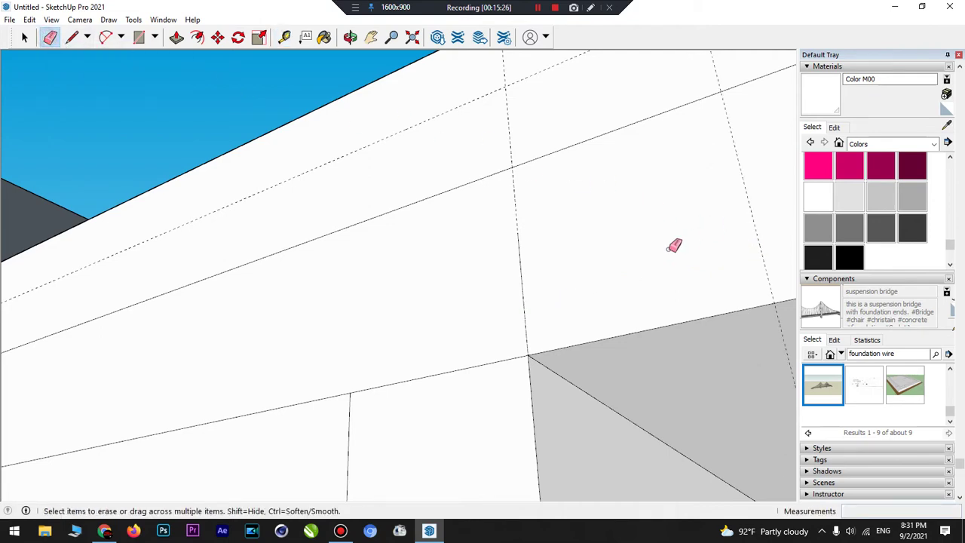
pyautogui.scroll(-2, 586, 248)
# - Push the second band's end face inward 0.02 m to the new vertical guide
pyautogui.click(176, 38)
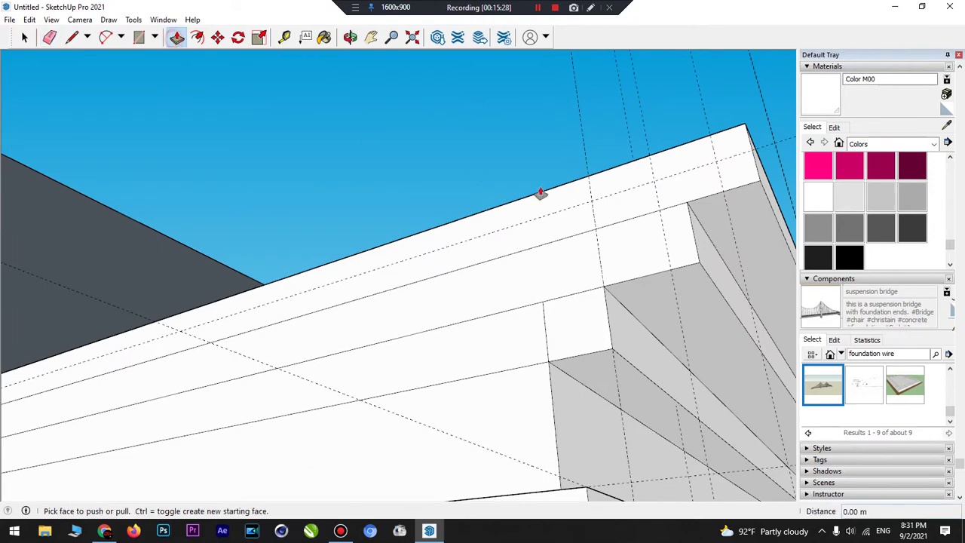
pyautogui.click(699, 247)
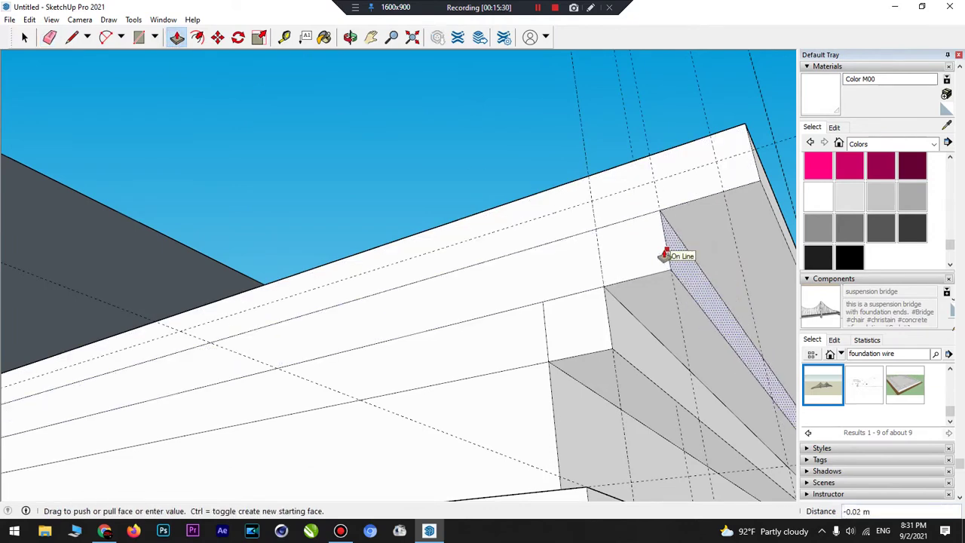
pyautogui.click(665, 255)
pyautogui.scroll(3, 659, 179)
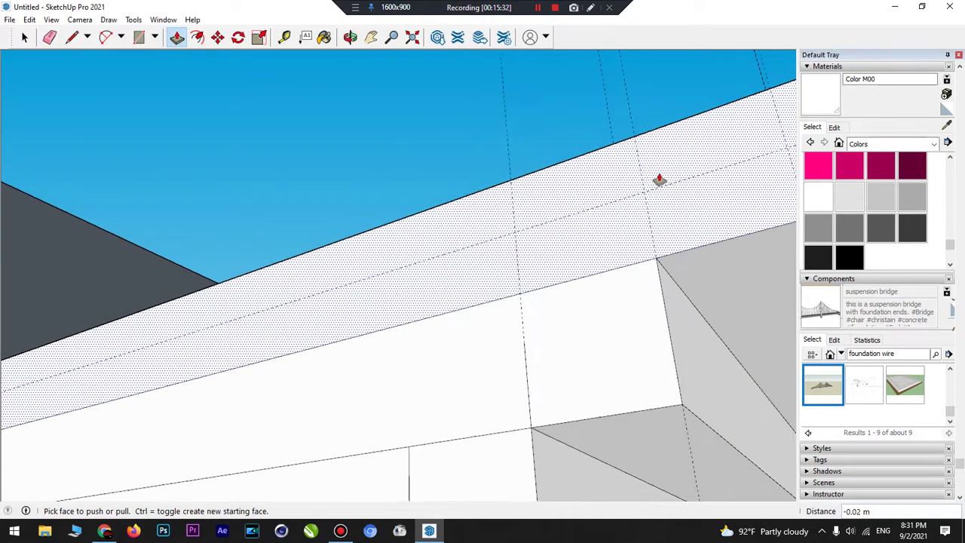
pyautogui.scroll(-2, 659, 180)
# - Clear the old guides crossing the top band and place a vertical guide about 0.05 m outward from the second band's end
pyautogui.click(49, 37)
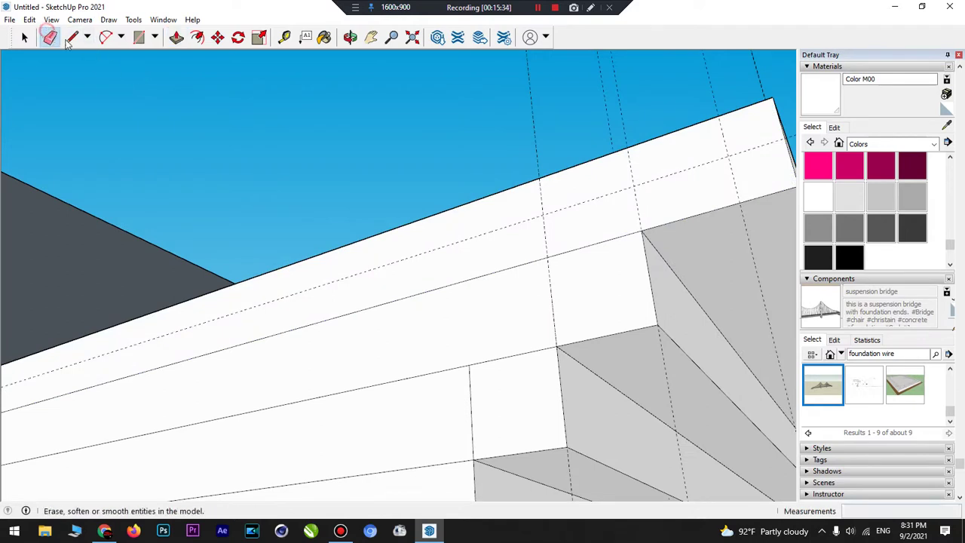
pyautogui.click(728, 157)
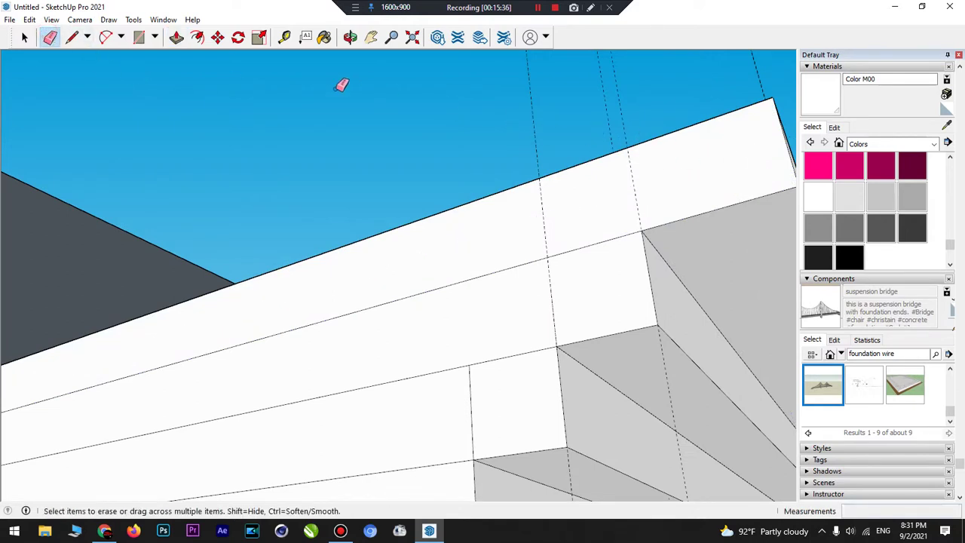
pyautogui.click(284, 37)
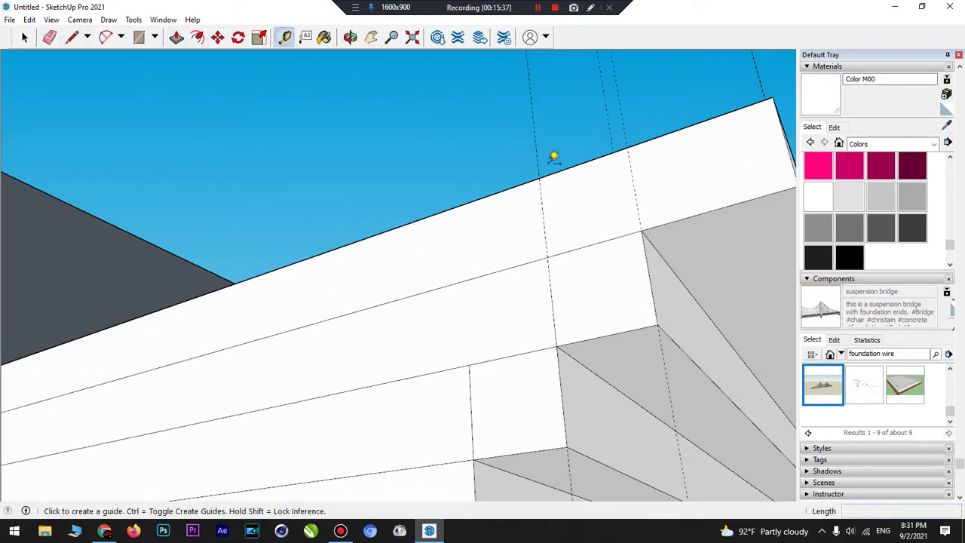
pyautogui.click(637, 189)
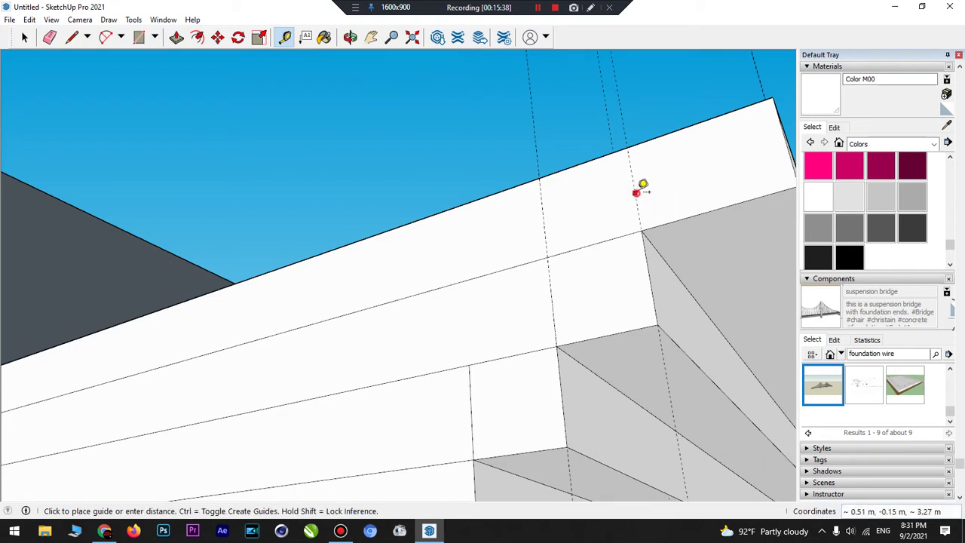
pyautogui.click(740, 165)
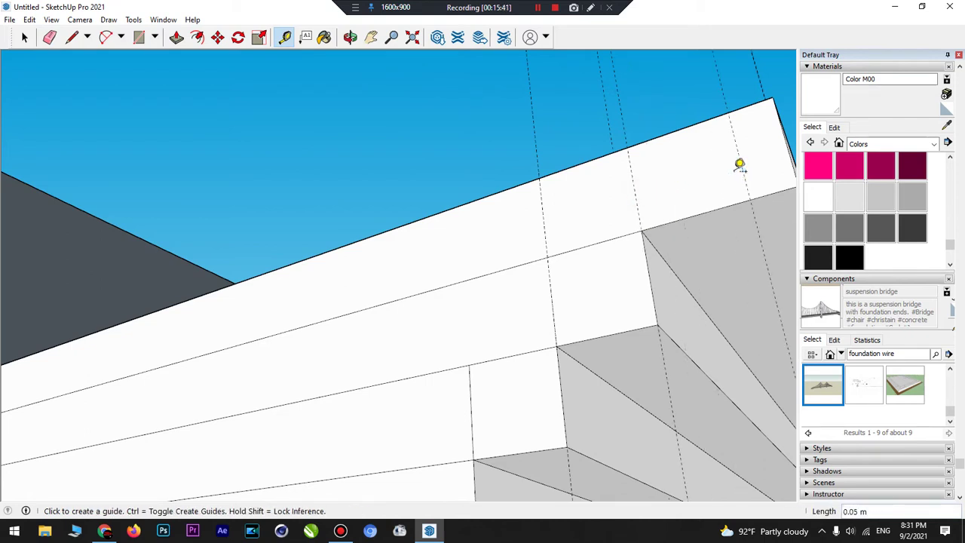
# - Push the top band's end face inward 0.02 m to its vertical guide at the parapet corner
pyautogui.click(349, 38)
pyautogui.moveTo(355, 58)
pyautogui.mouseDown()
pyautogui.moveTo(321, 204)
pyautogui.moveTo(261, 192)
pyautogui.moveTo(299, 198)
pyautogui.moveTo(351, 245)
pyautogui.moveTo(345, 219)
pyautogui.mouseUp()
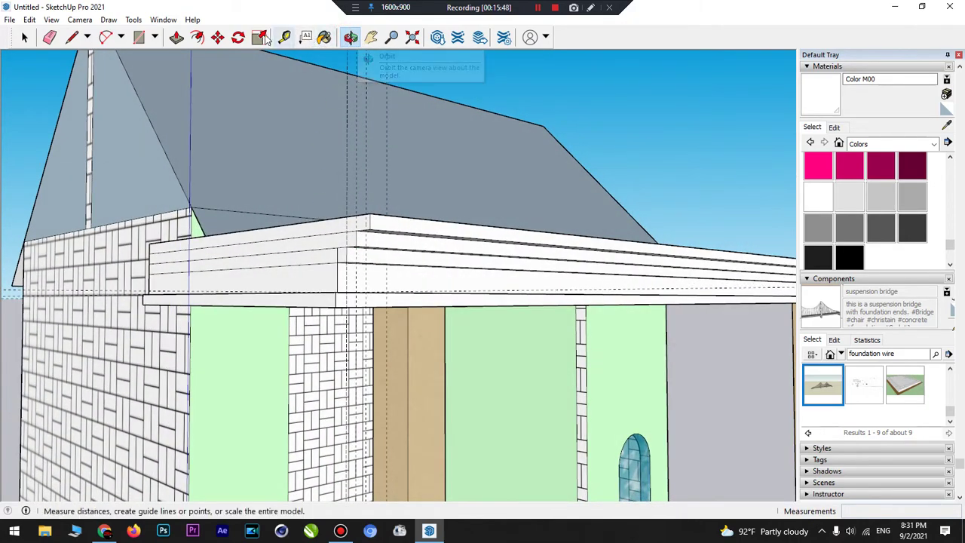
pyautogui.click(176, 37)
pyautogui.moveTo(388, 233); pyautogui.dragTo(364, 201)
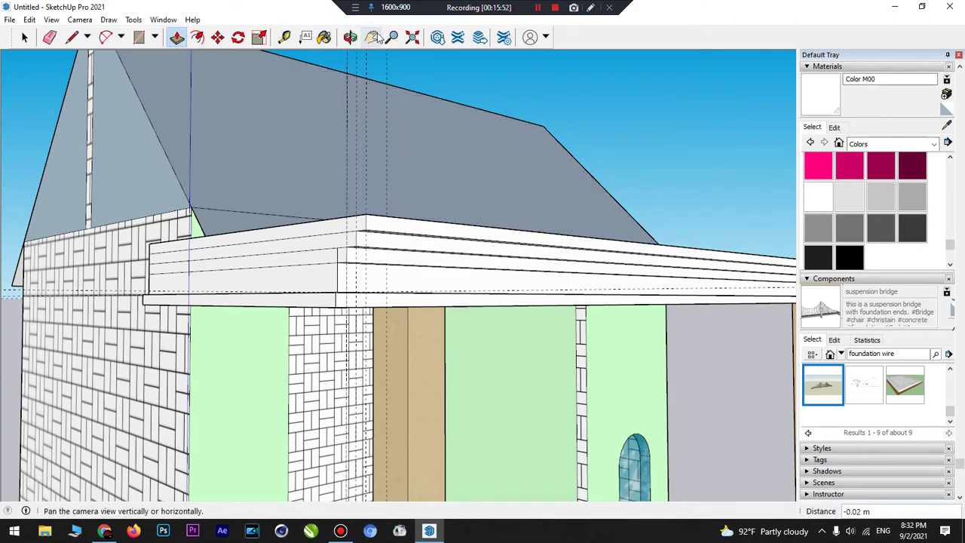
# - Erase all remaining guide lines around the porch roof and the rest of the building
pyautogui.click(350, 37)
pyautogui.moveTo(429, 264); pyautogui.dragTo(539, 327)
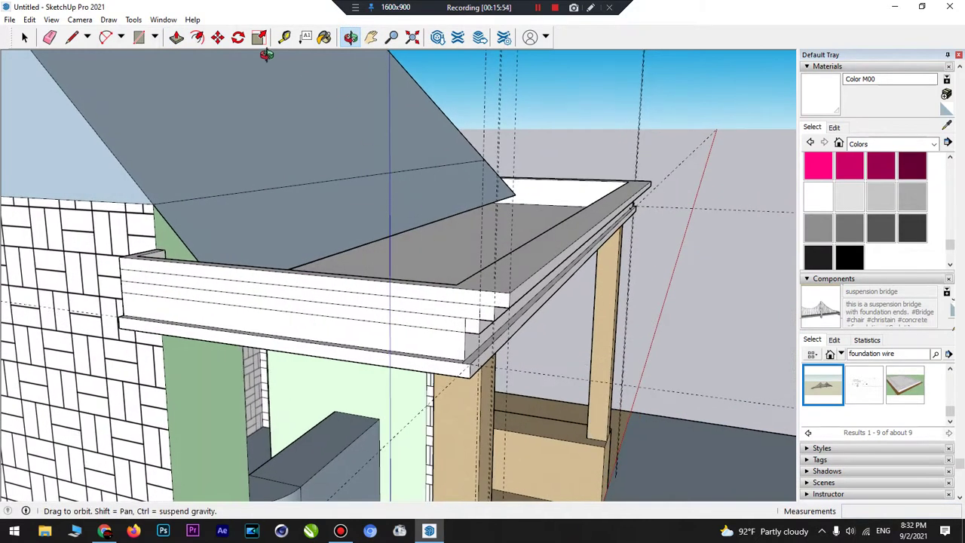
pyautogui.click(50, 37)
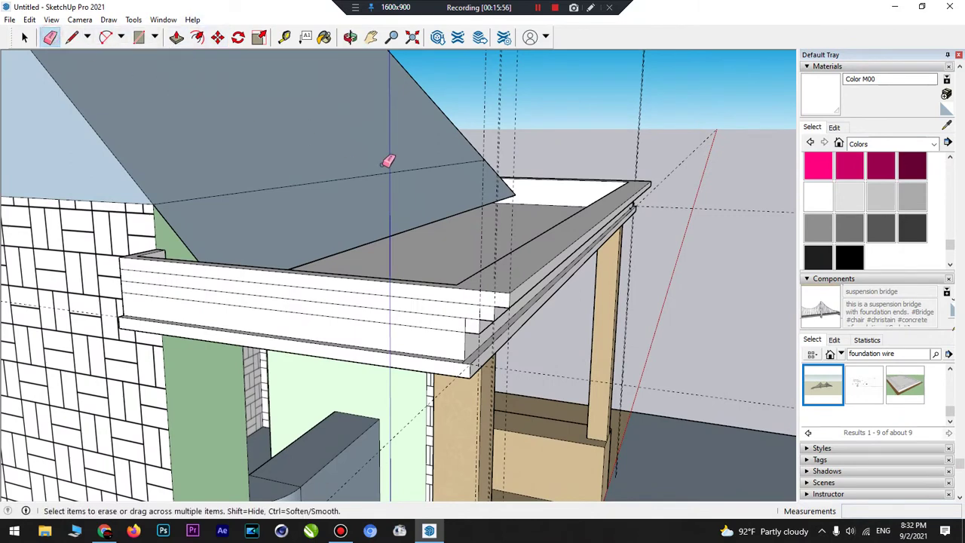
pyautogui.moveTo(483, 228); pyautogui.dragTo(513, 220)
pyautogui.scroll(-4, 522, 214)
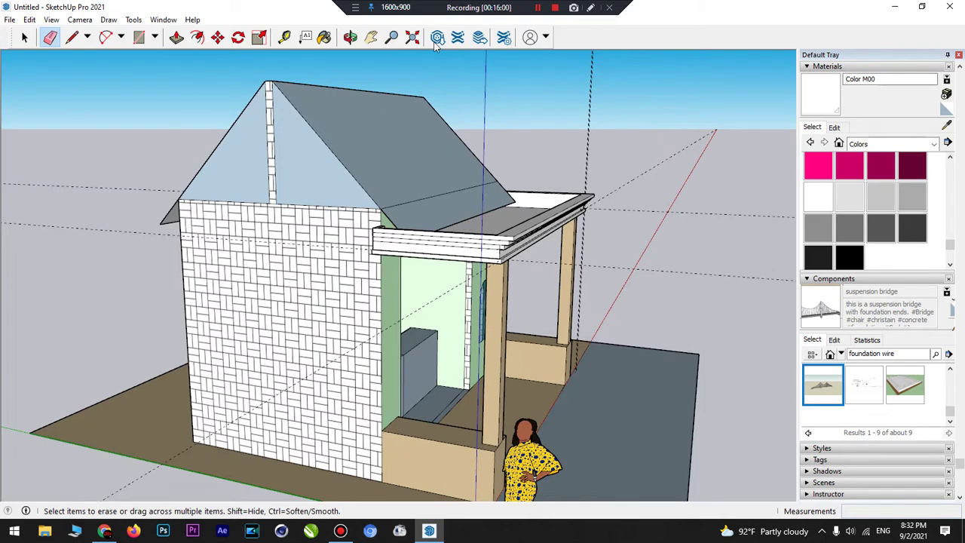
pyautogui.moveTo(582, 129); pyautogui.dragTo(618, 140)
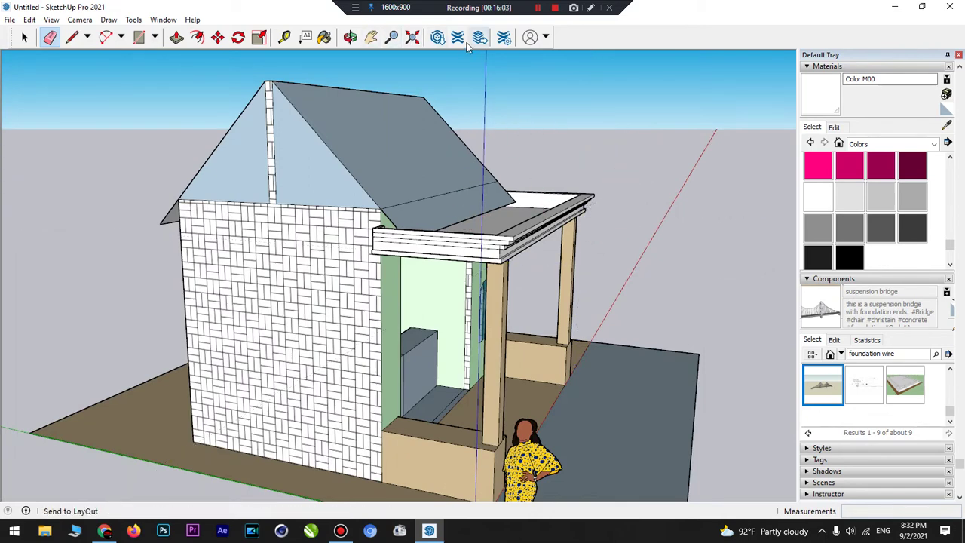
# - Erase the leftover vertical line near the corner on the third band's opposite end face
pyautogui.click(351, 36)
pyautogui.moveTo(537, 275); pyautogui.dragTo(78, 257)
pyautogui.scroll(5, 603, 232)
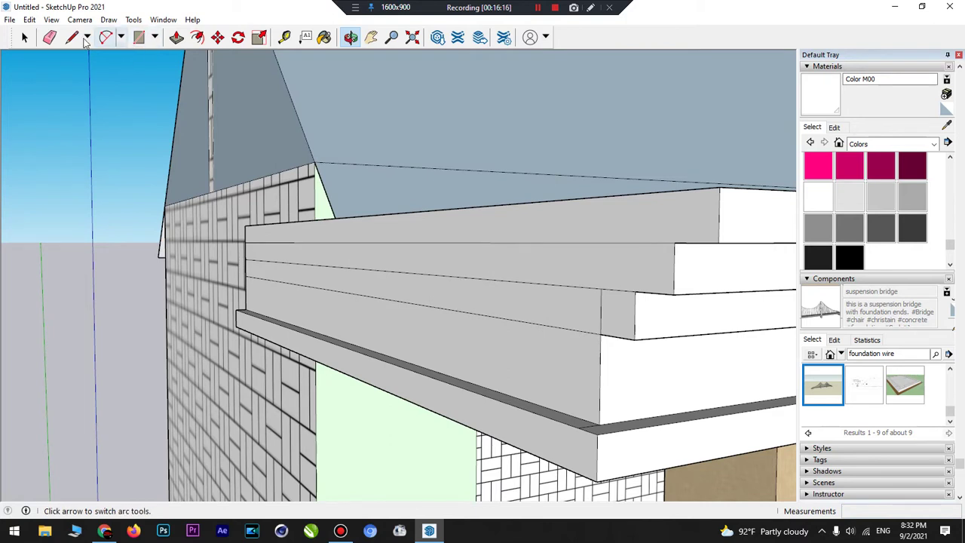
pyautogui.click(49, 37)
pyautogui.click(602, 313)
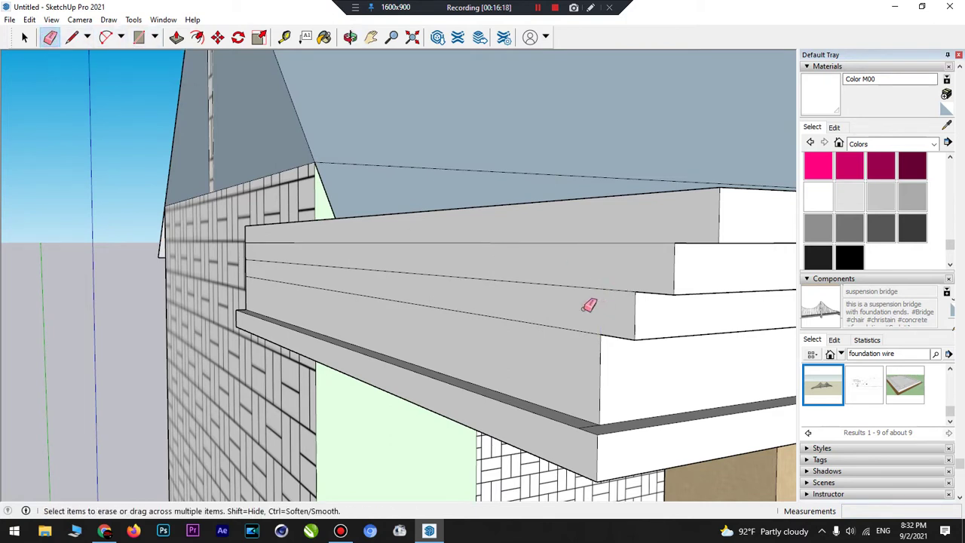
# - Pull the top, second and third bands' end faces outward about 0.26, 0.13 and 0.06 m, then extend the second slightly further
pyautogui.click(175, 38)
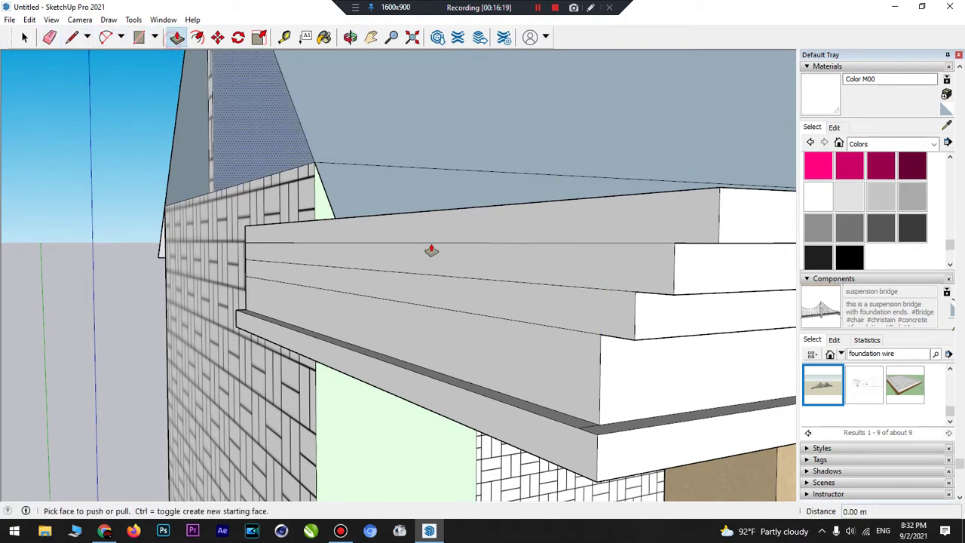
pyautogui.click(593, 231)
pyautogui.click(384, 249)
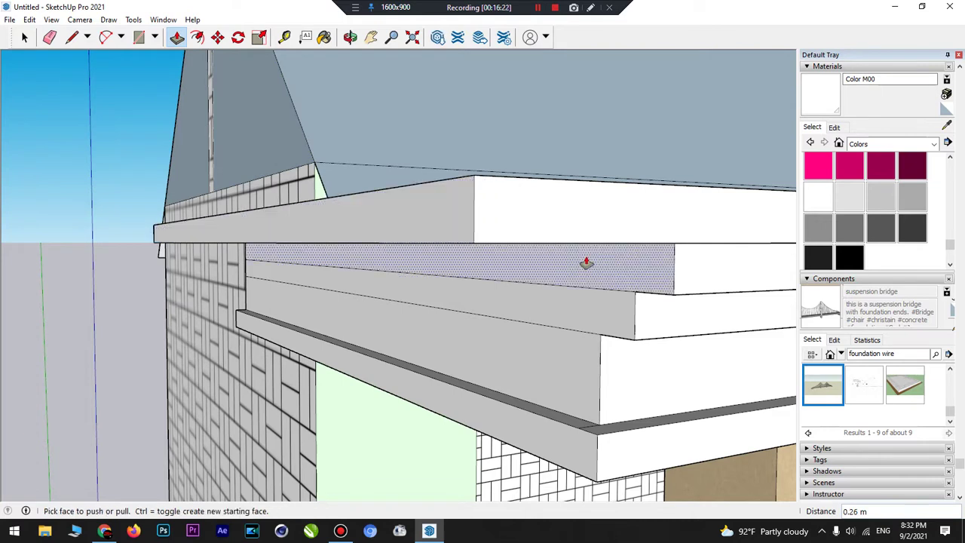
pyautogui.click(584, 263)
pyautogui.click(495, 270)
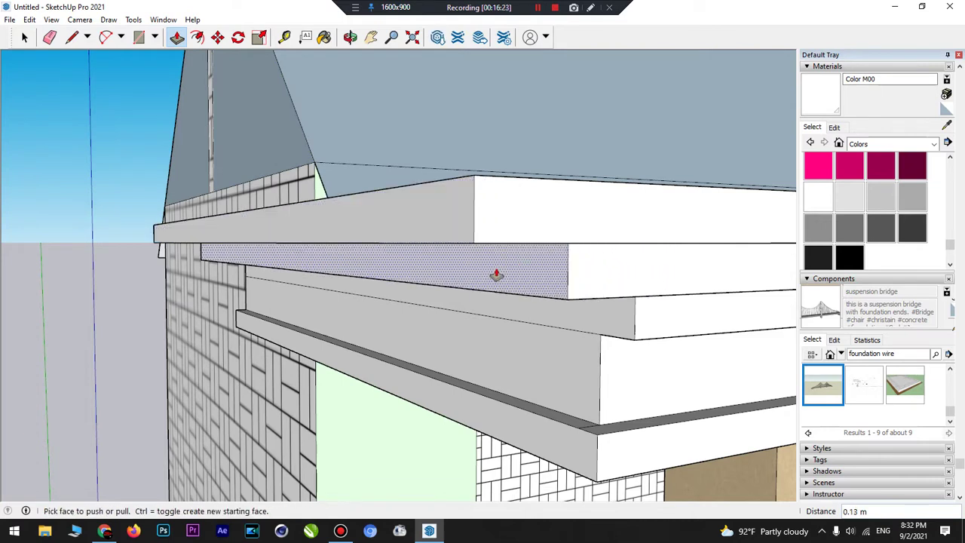
pyautogui.click(622, 329)
pyautogui.click(575, 328)
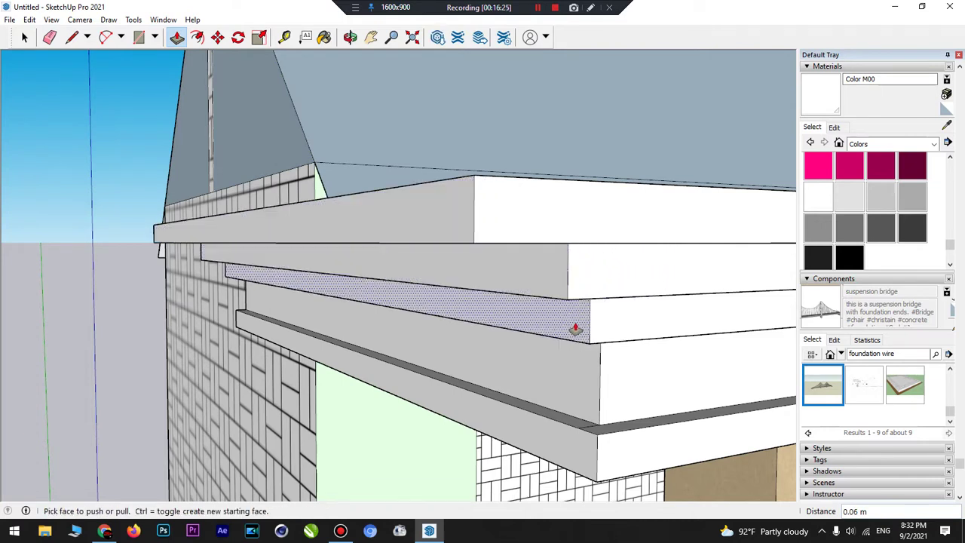
pyautogui.click(543, 271)
pyautogui.click(515, 274)
# - Place a guide on the second band's underside outward from the third band's end and push the second band's end face inward to it
pyautogui.click(351, 37)
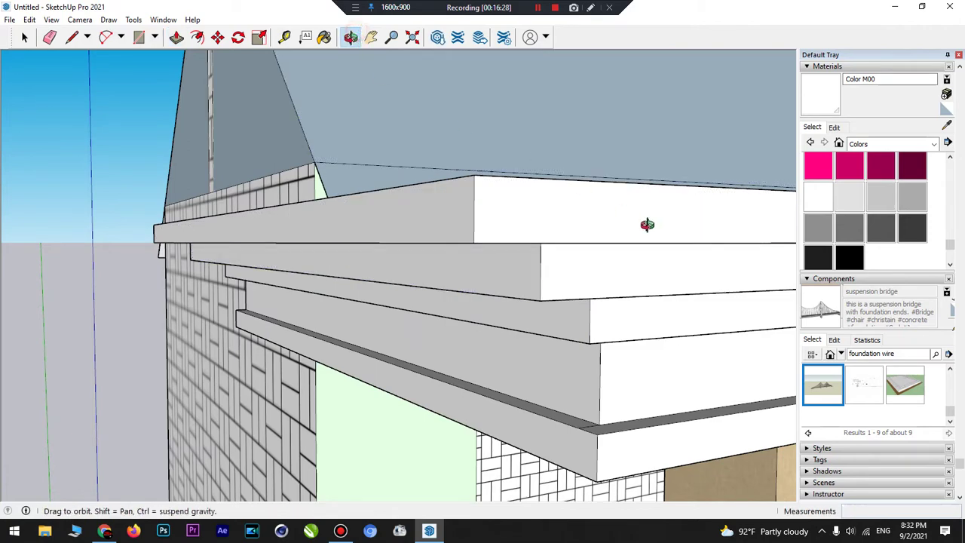
pyautogui.moveTo(646, 223); pyautogui.dragTo(607, 397)
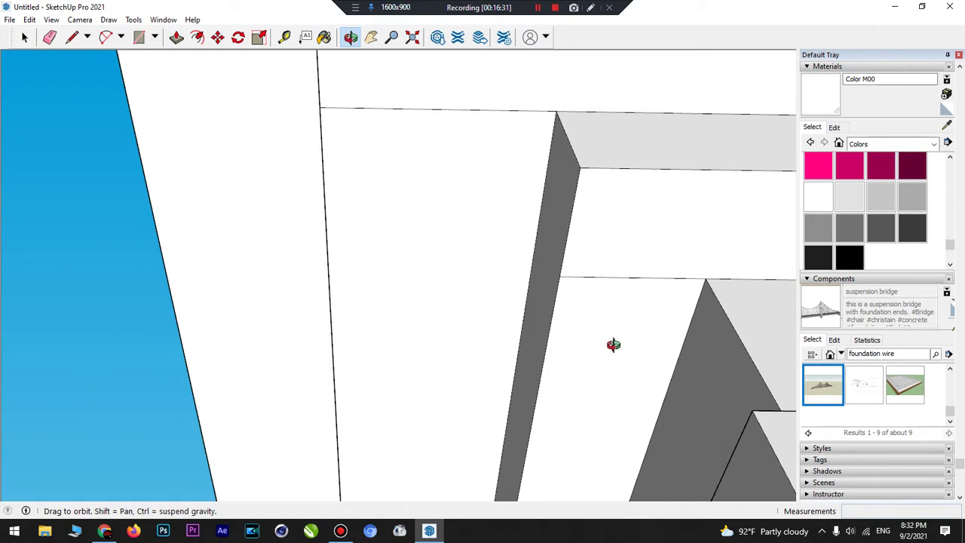
pyautogui.click(284, 37)
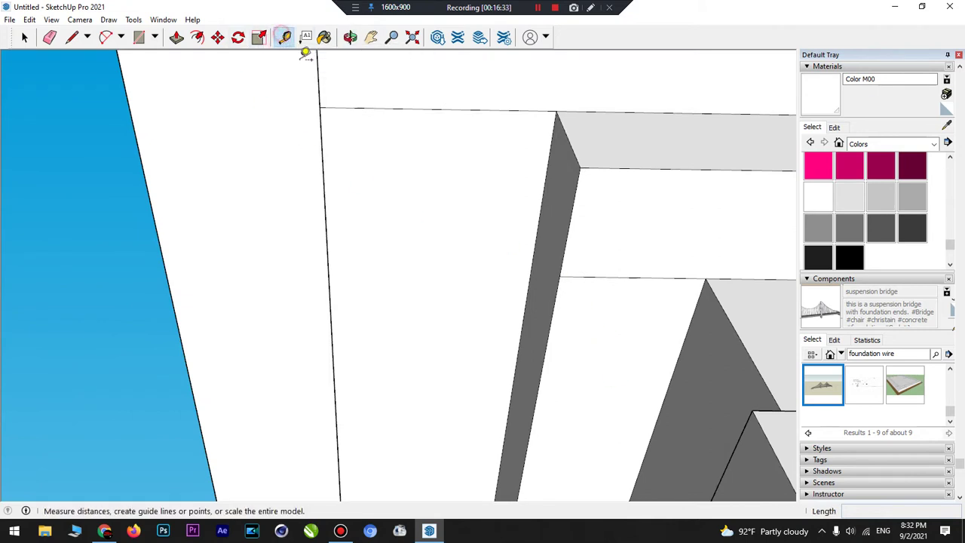
pyautogui.click(683, 337)
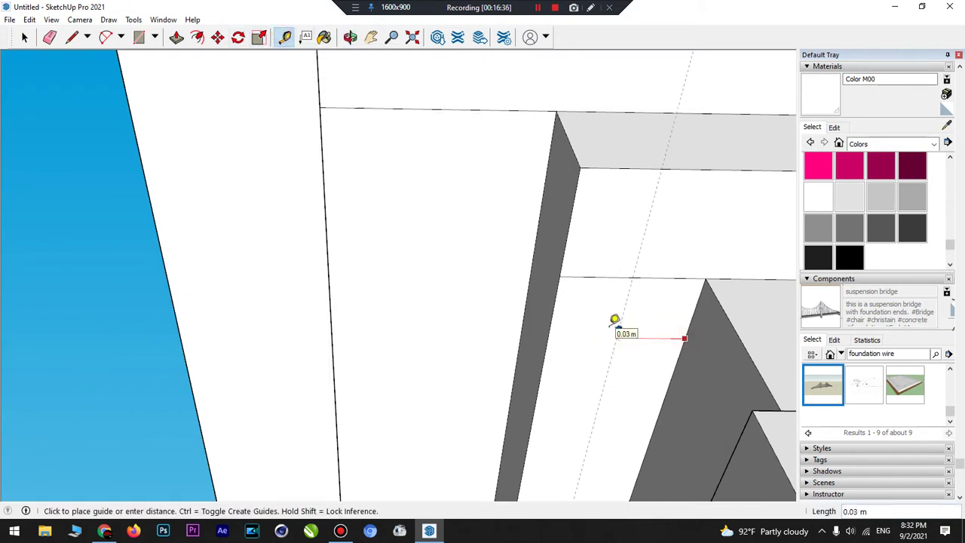
pyautogui.click(574, 322)
pyautogui.click(177, 37)
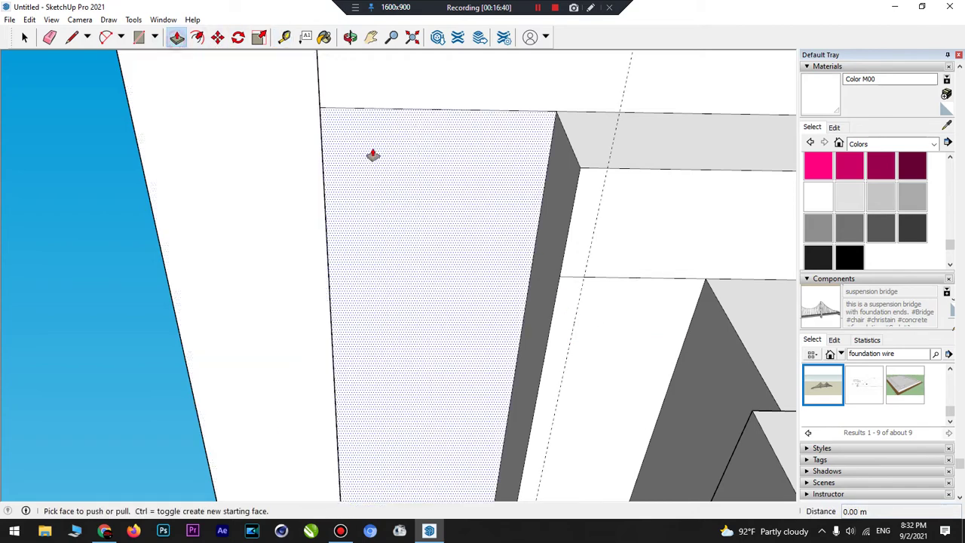
pyautogui.moveTo(565, 172); pyautogui.dragTo(610, 150)
# - Place a guide on the top band's underside, outward from and parallel to the second band's end
pyautogui.click(284, 37)
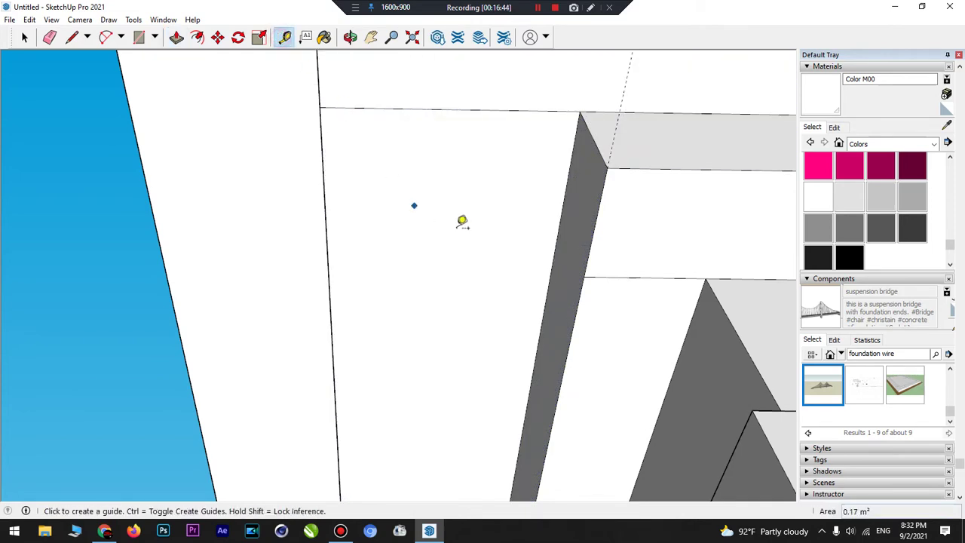
pyautogui.click(558, 231)
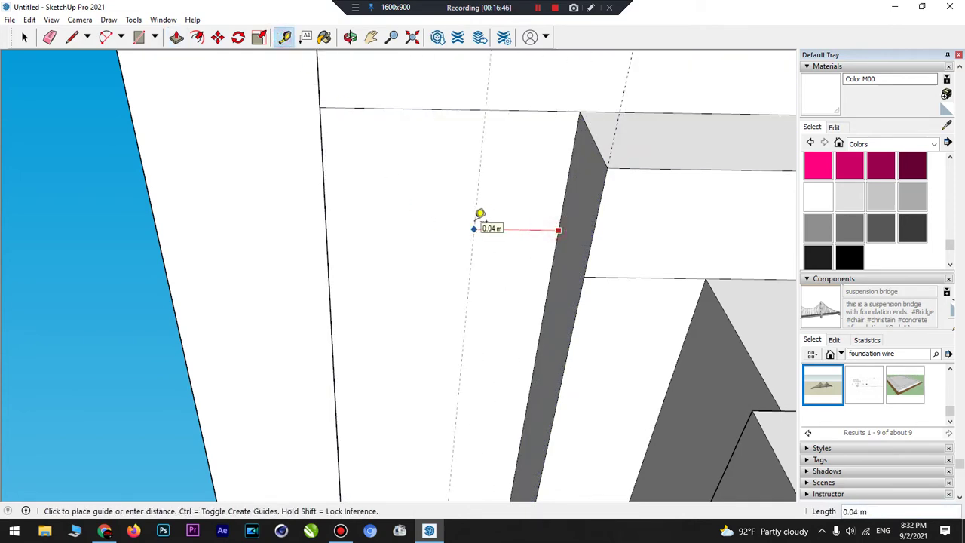
pyautogui.click(453, 220)
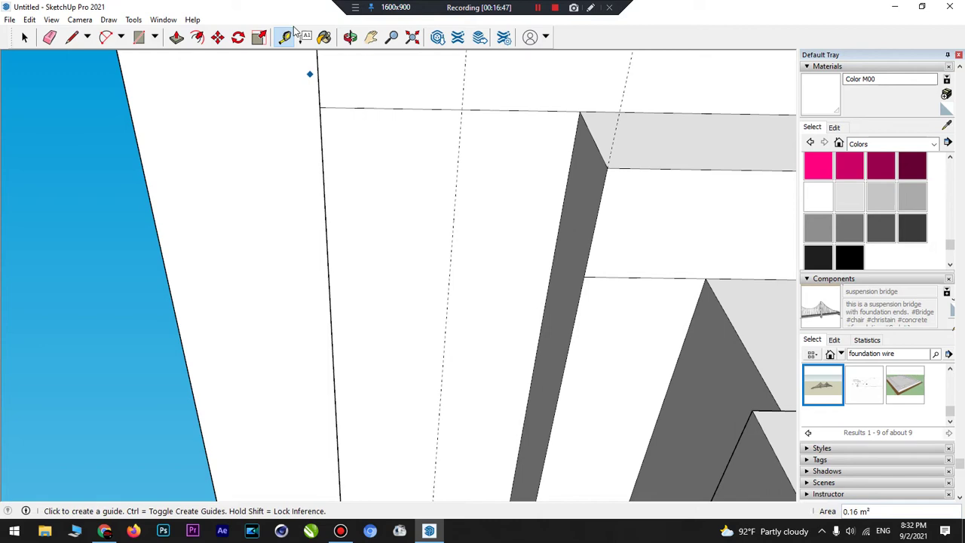
# - Push the second band's end face inward about 0.06 m to the guide on the top band's underside
pyautogui.click(350, 37)
pyautogui.moveTo(370, 132); pyautogui.dragTo(469, 171)
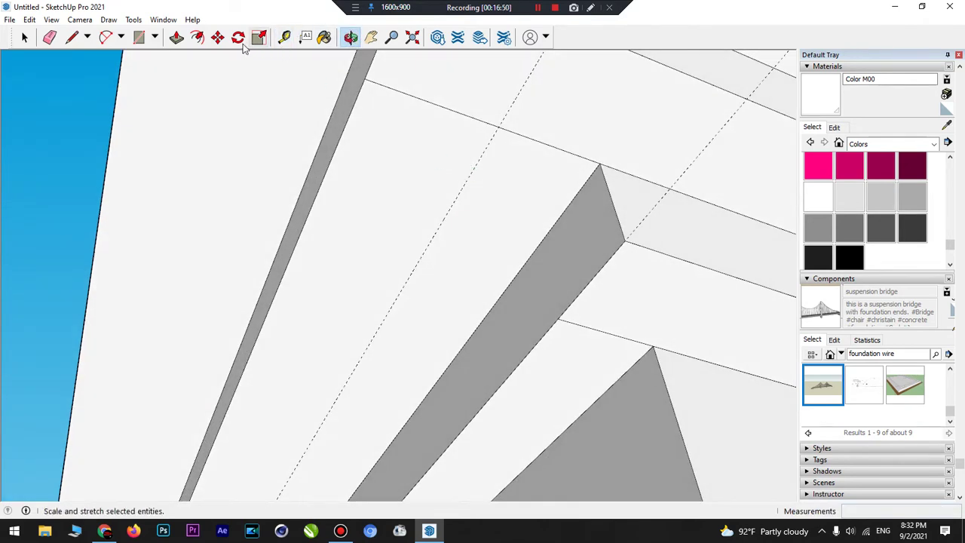
pyautogui.click(176, 37)
pyautogui.moveTo(330, 136); pyautogui.dragTo(512, 103)
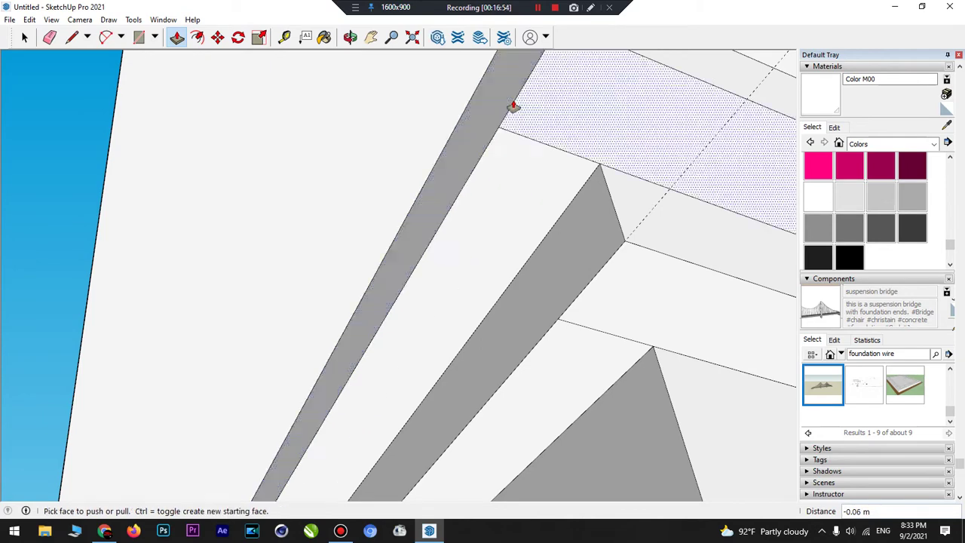
# - Place a guide on the top band's underside about 0.06 m out from the second band's end, and push the top band's end face inward about 0.11 m to it
pyautogui.click(286, 37)
pyautogui.click(418, 193)
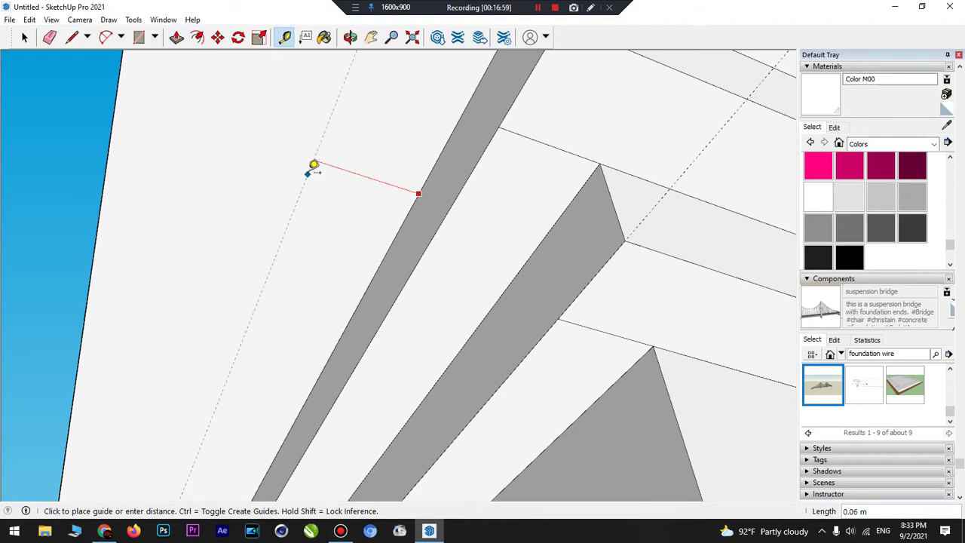
pyautogui.click(320, 174)
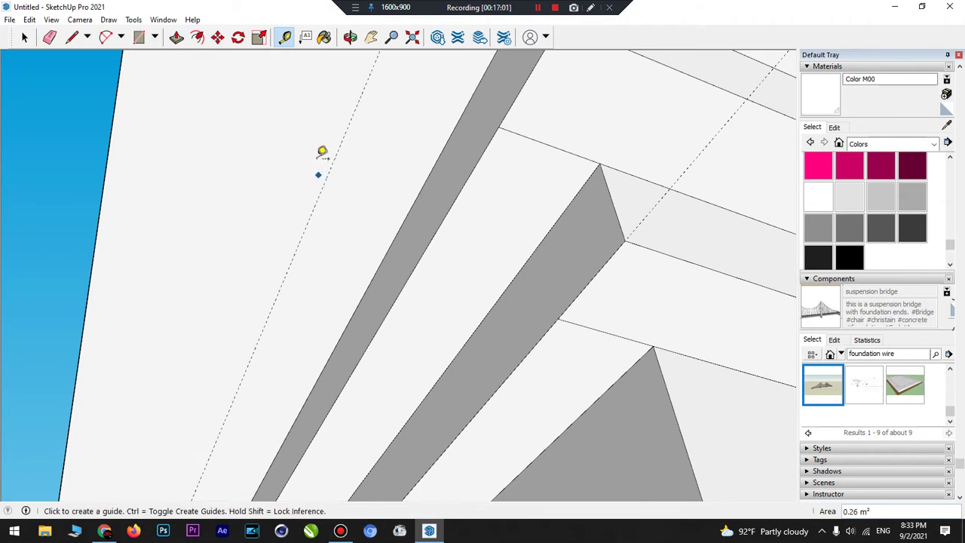
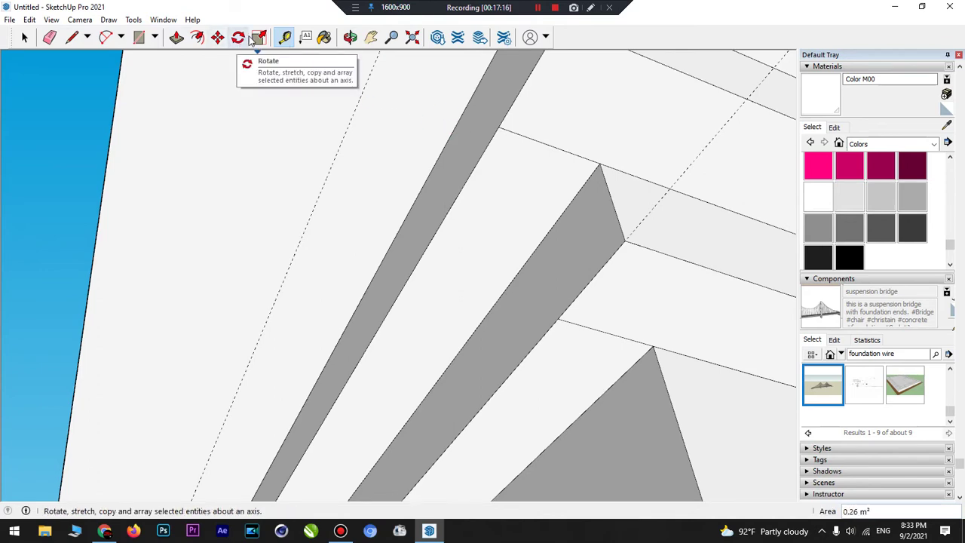
pyautogui.click(350, 37)
pyautogui.moveTo(334, 116); pyautogui.dragTo(429, 256)
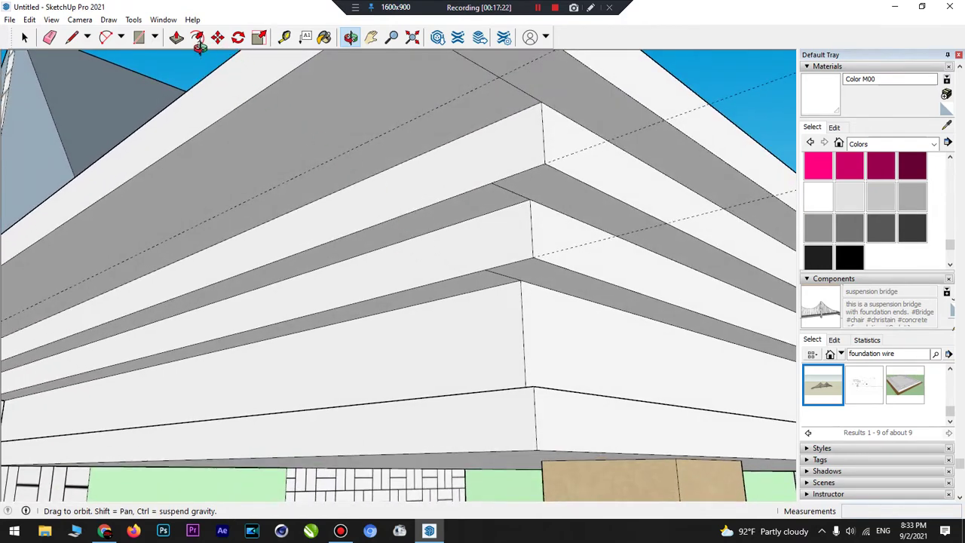
pyautogui.click(176, 37)
pyautogui.click(254, 91)
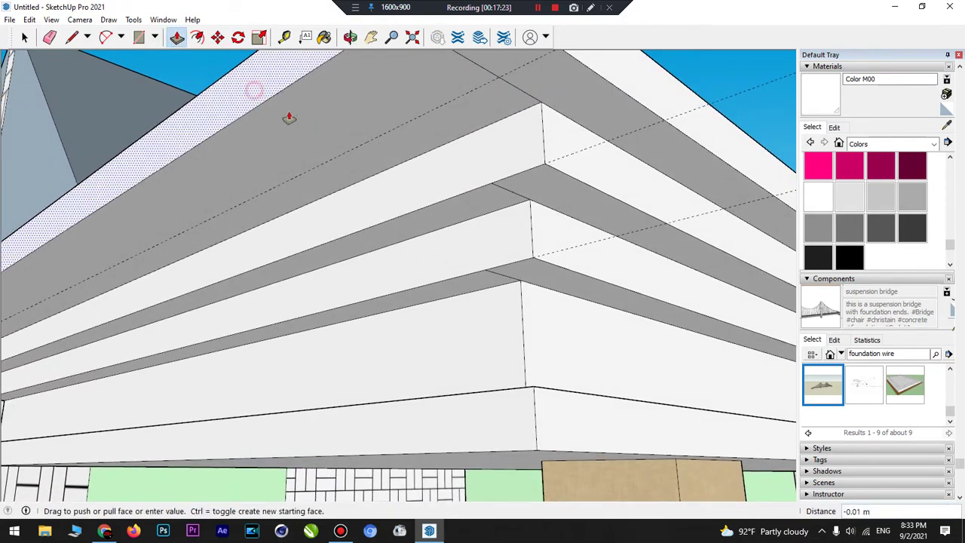
pyautogui.click(328, 165)
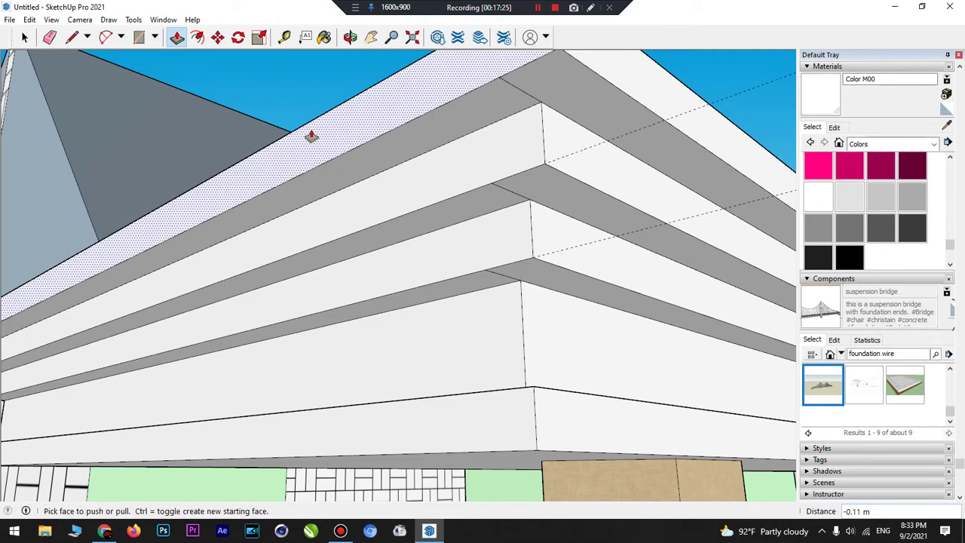
# - Erase the guides and the leftover short seam lines on the band undersides at the parapet's front corner
pyautogui.scroll(-4, 311, 135)
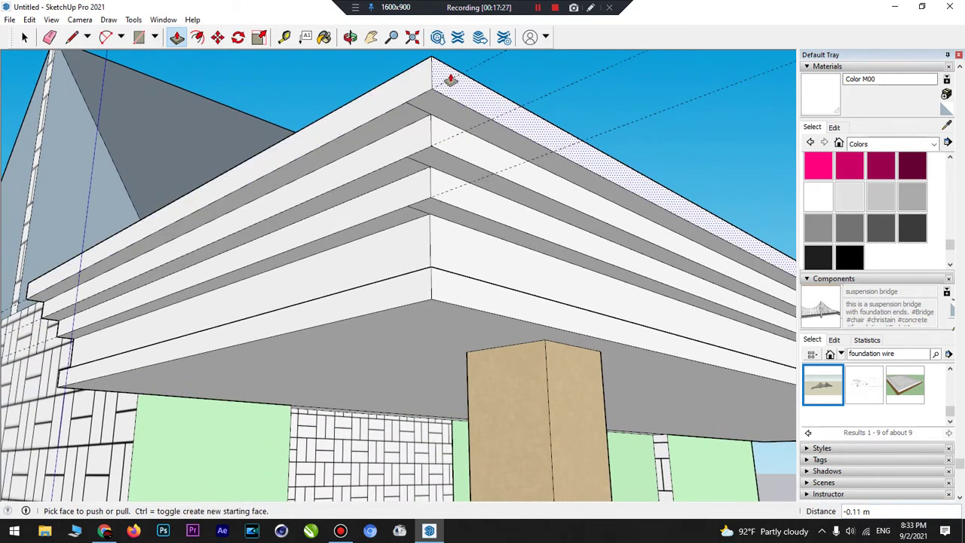
pyautogui.scroll(1, 450, 79)
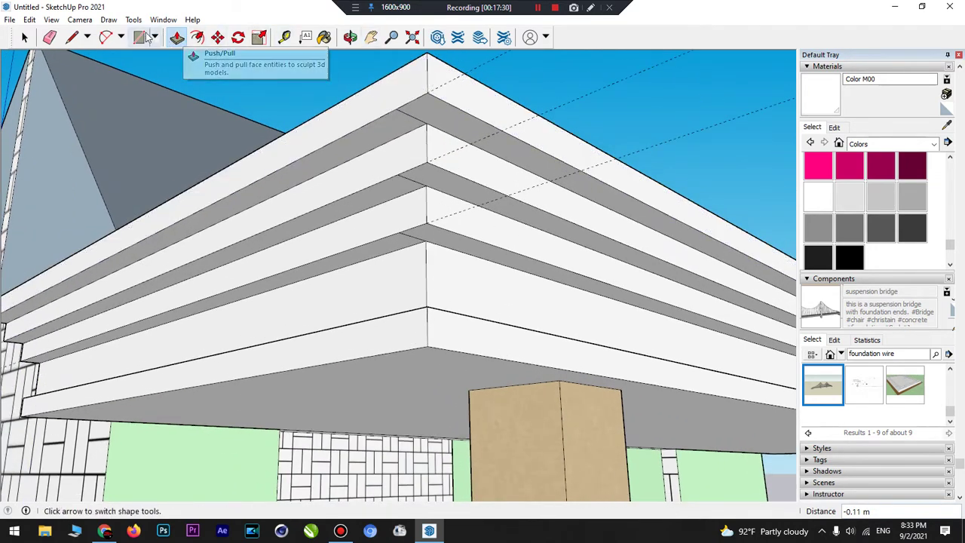
pyautogui.click(49, 37)
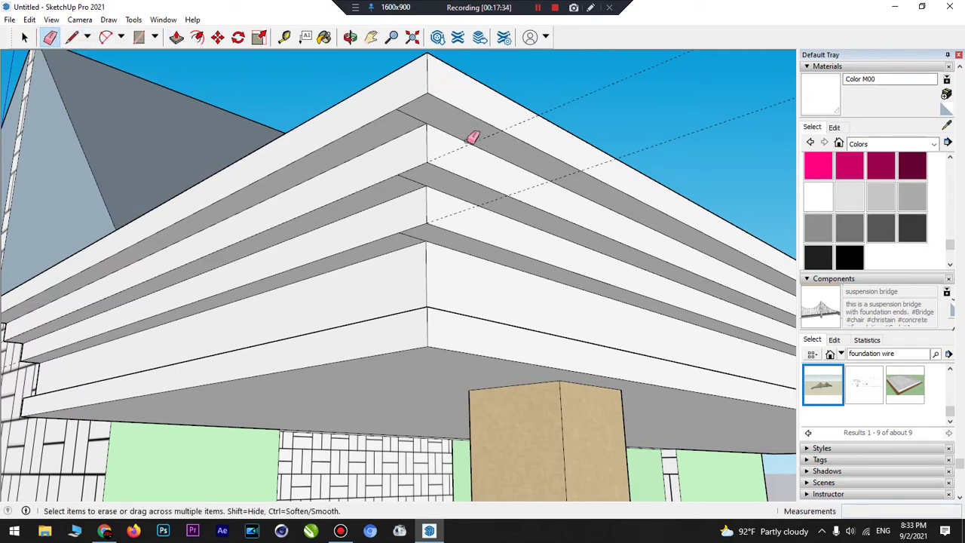
pyautogui.click(461, 213)
pyautogui.scroll(-3, 400, 122)
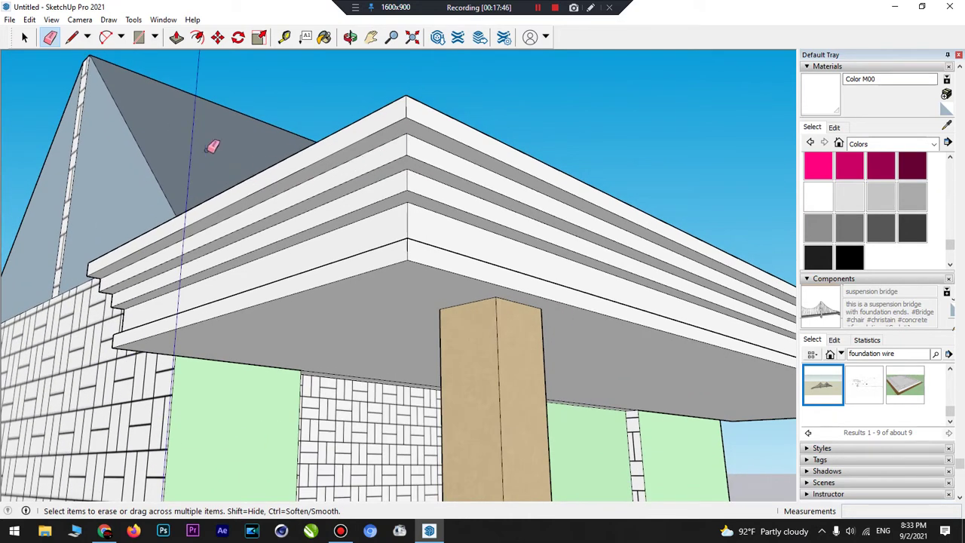
# - Examine the finished parapet mouldings, porch interior, side walls and roof from several angles around the building
pyautogui.click(350, 37)
pyautogui.moveTo(532, 217); pyautogui.dragTo(372, 257)
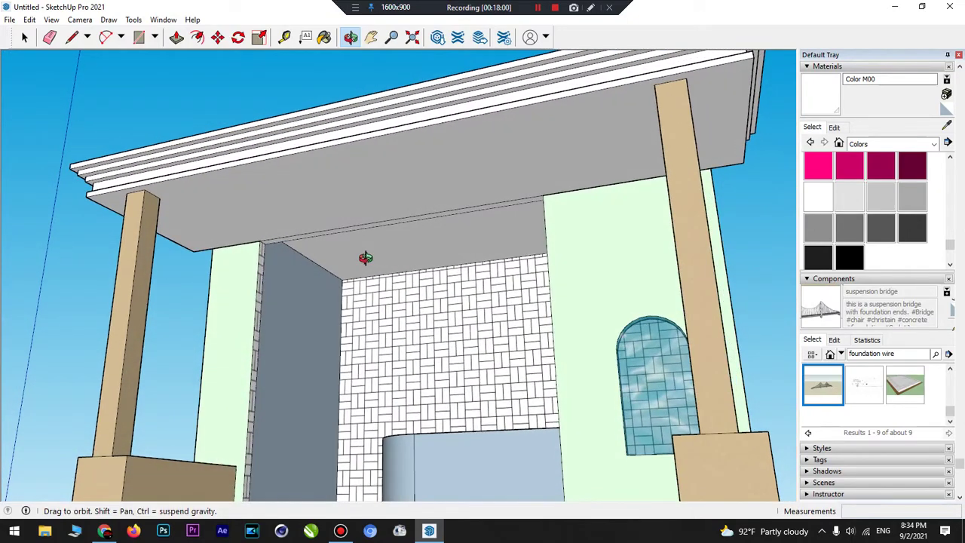
pyautogui.scroll(-10, 365, 258)
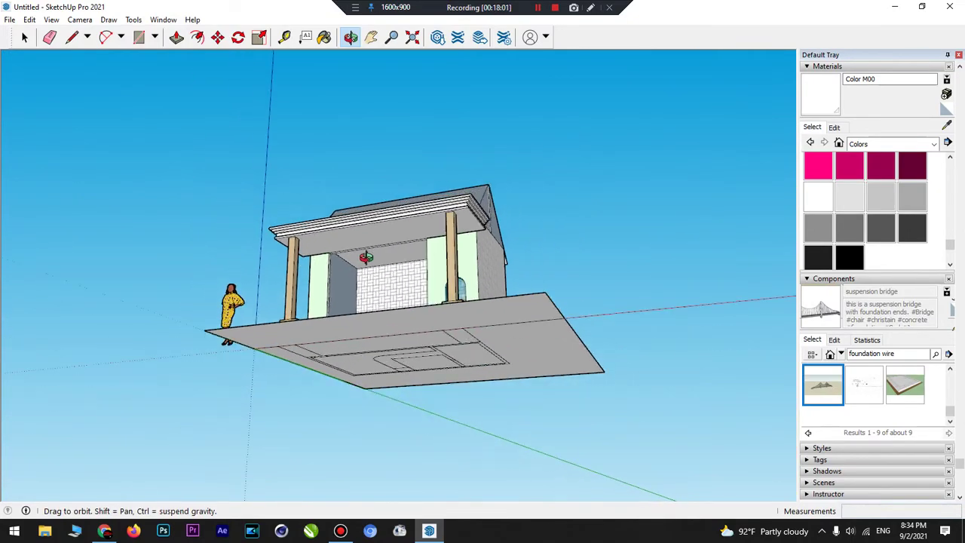
pyautogui.moveTo(381, 281); pyautogui.dragTo(282, 324)
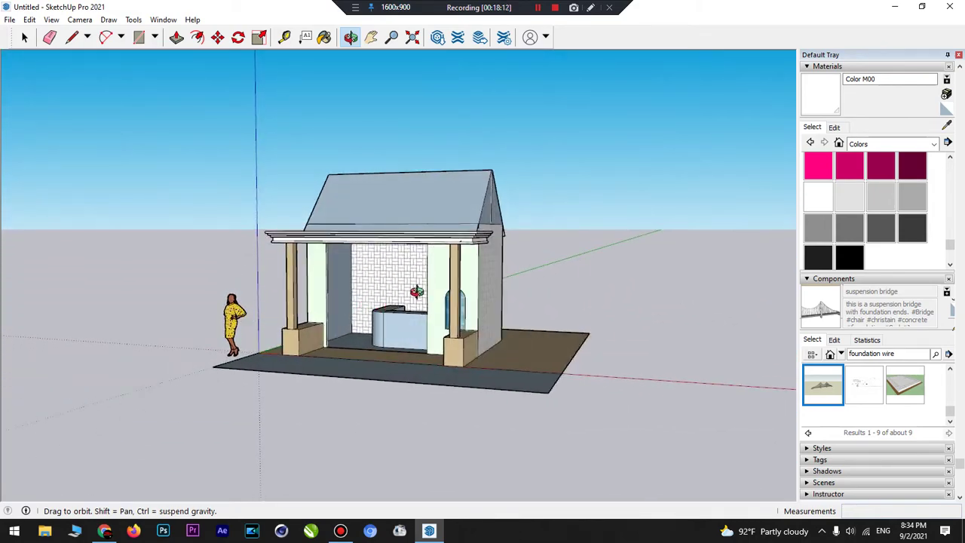
pyautogui.moveTo(416, 292); pyautogui.dragTo(341, 325)
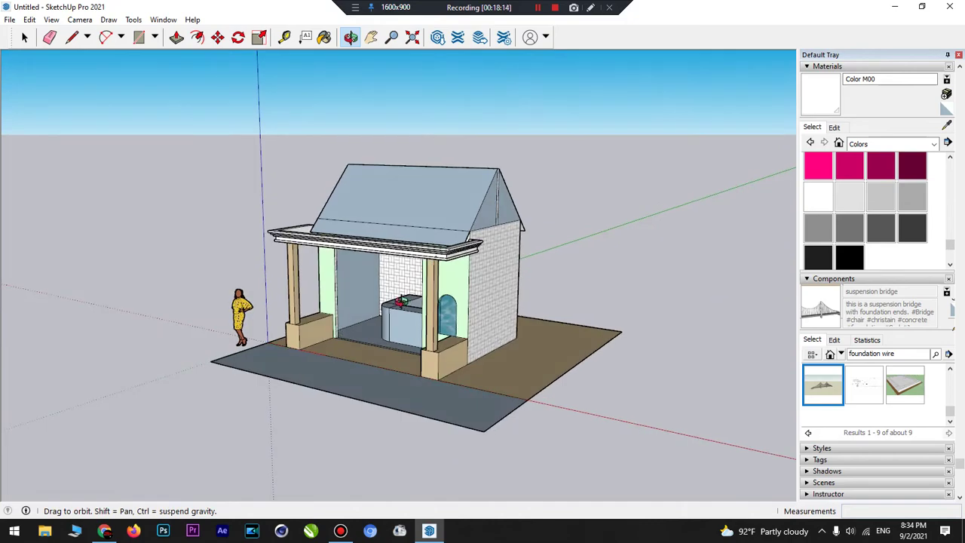
pyautogui.scroll(-2, 408, 273)
pyautogui.scroll(8, 396, 294)
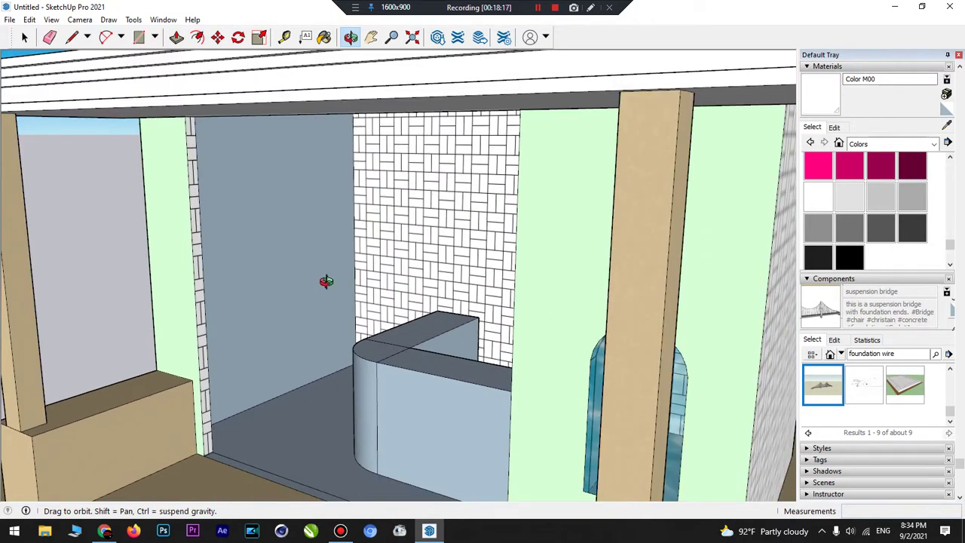
pyautogui.scroll(-5, 361, 298)
pyautogui.scroll(5, 510, 289)
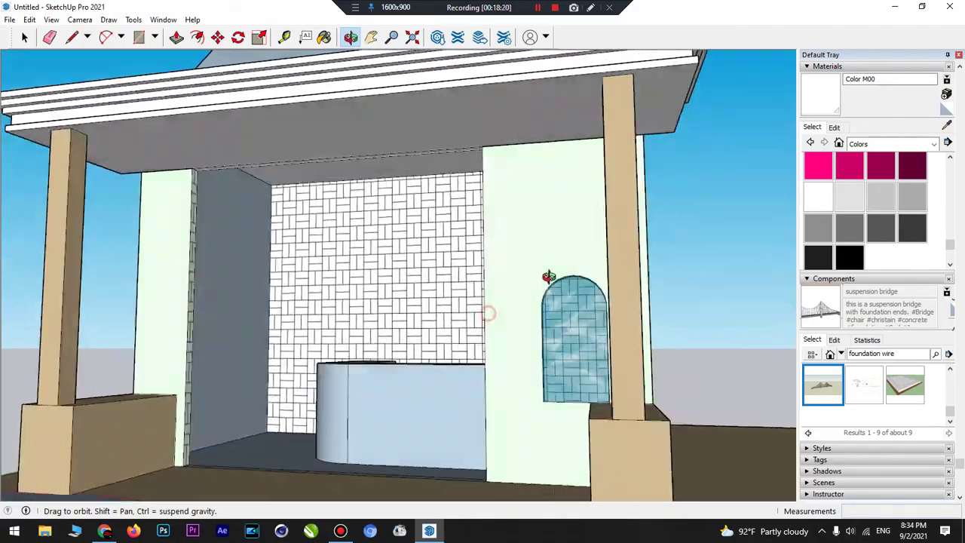
pyautogui.moveTo(549, 276); pyautogui.dragTo(631, 254, button='middle')
pyautogui.scroll(4, 424, 209)
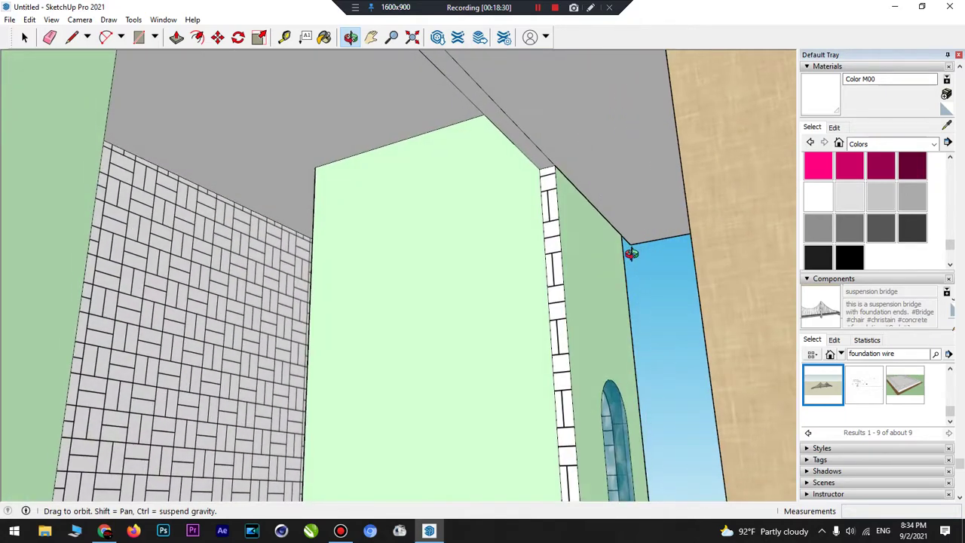
pyautogui.moveTo(494, 247); pyautogui.dragTo(424, 337, button='middle')
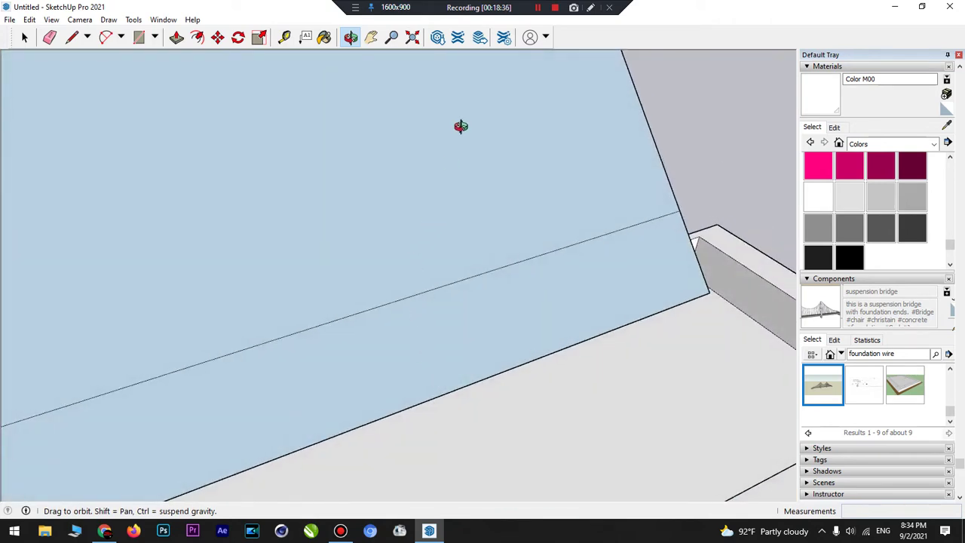
pyautogui.click(537, 7)
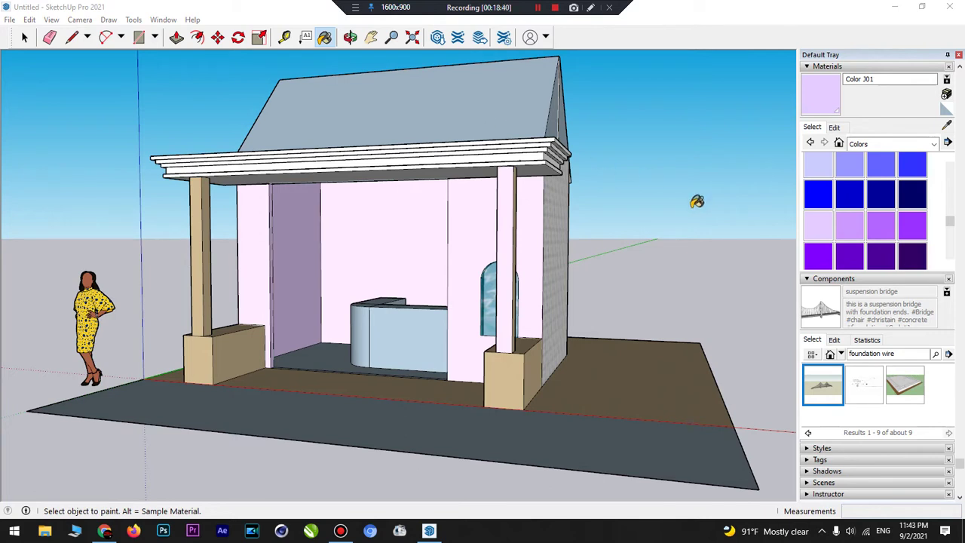
# - Paint the front wall around the arched window and the front face of the column before it with Color J03
pyautogui.click(881, 226)
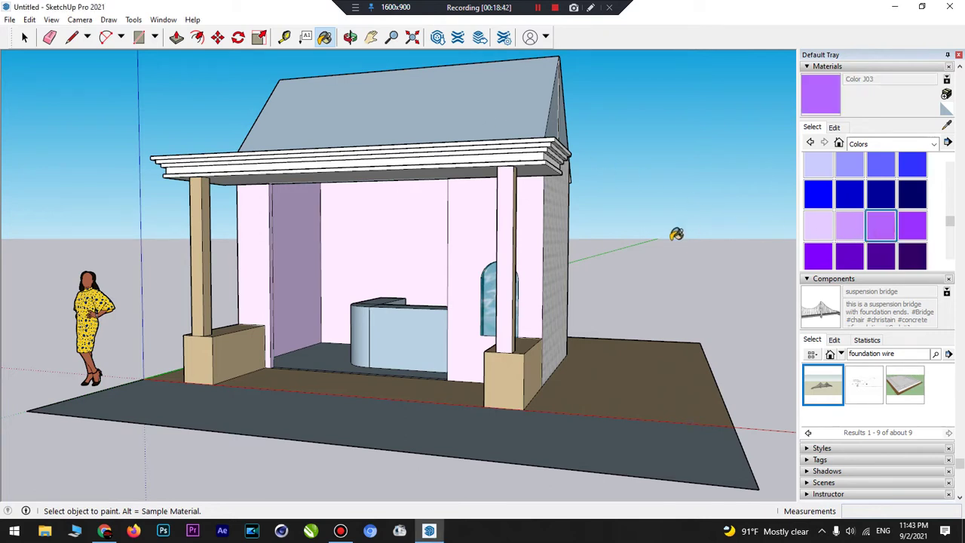
pyautogui.click(528, 223)
pyautogui.click(506, 250)
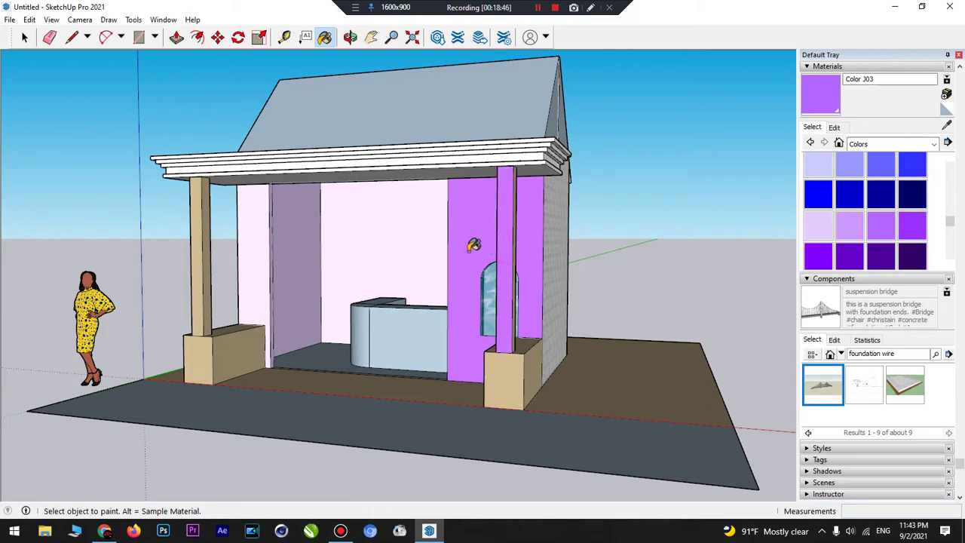
# - Browse the Colors material collection towards the green, yellow and orange swatches for another paint colour
pyautogui.scroll(3, 854, 239)
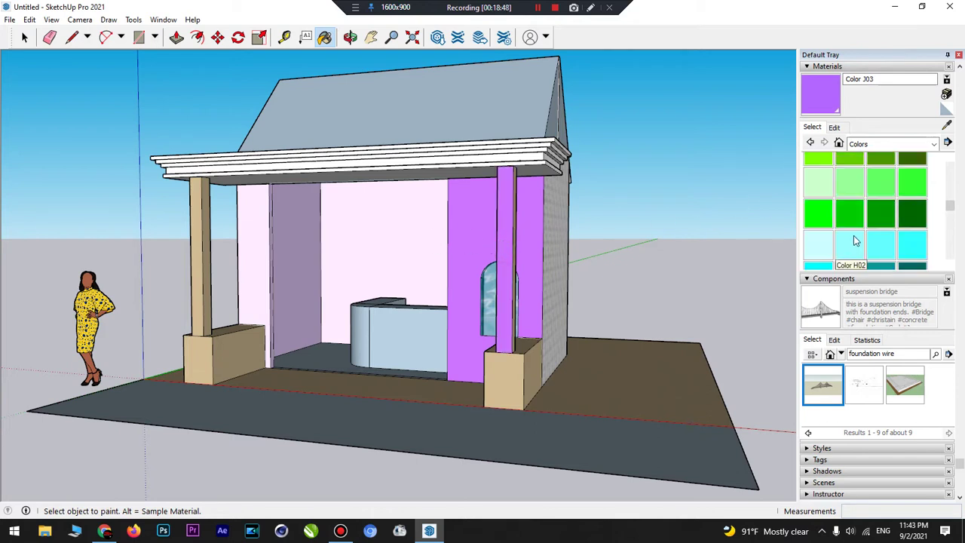
pyautogui.scroll(2, 856, 240)
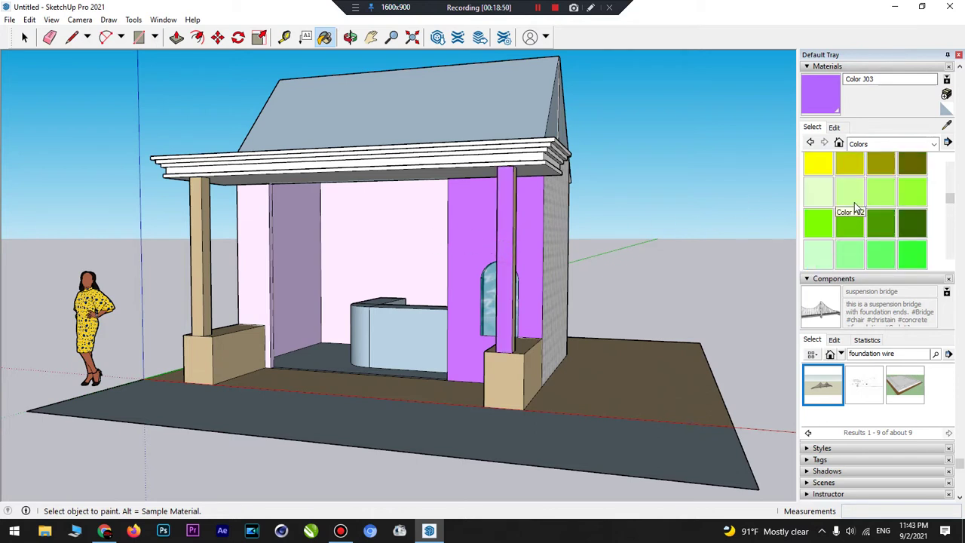
pyautogui.scroll(1, 856, 207)
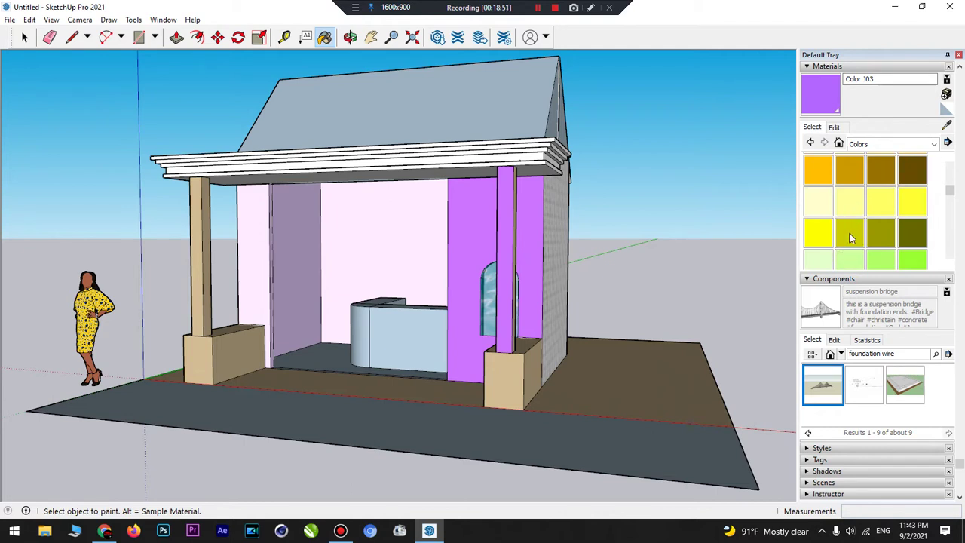
# - Paint the front wall sections and the front faces of both porch columns with the yellow Color E03
pyautogui.click(871, 202)
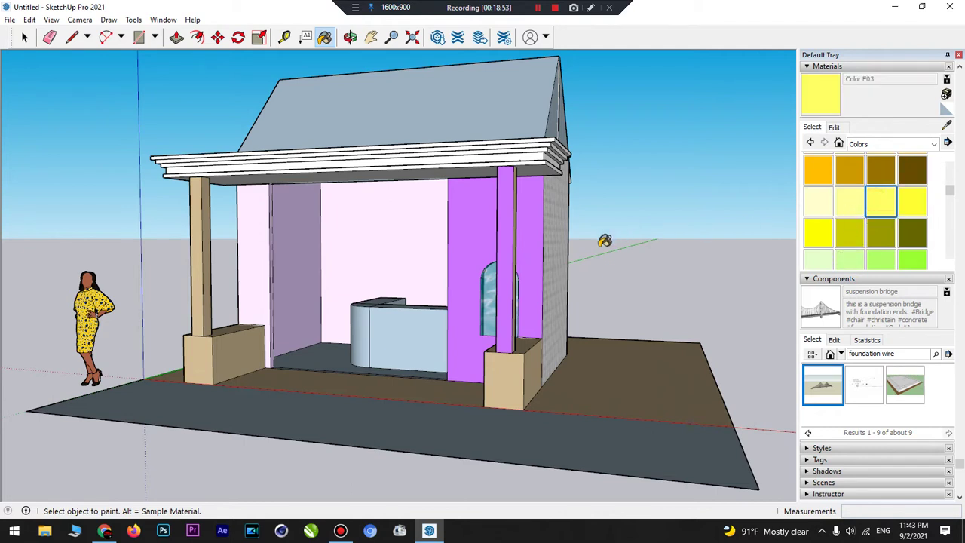
pyautogui.click(466, 233)
pyautogui.click(505, 233)
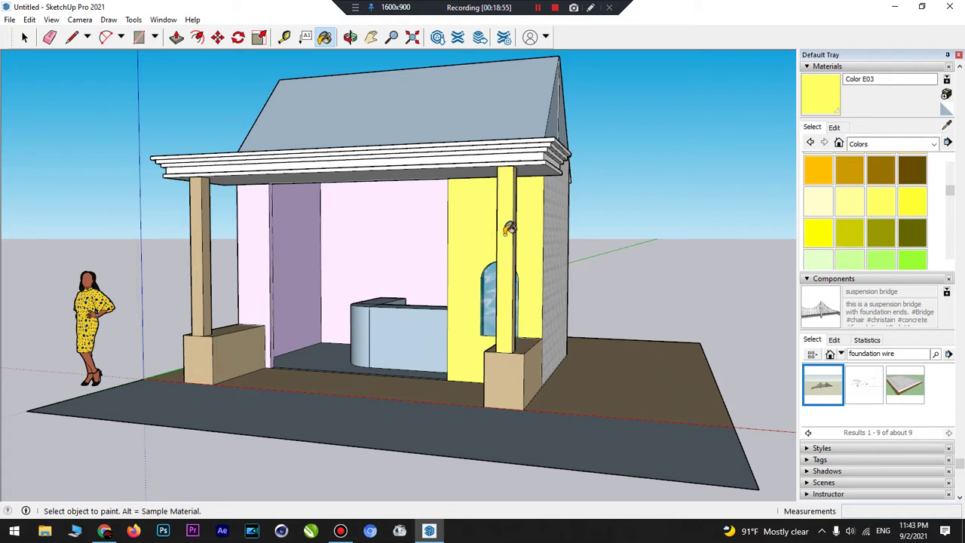
pyautogui.click(258, 231)
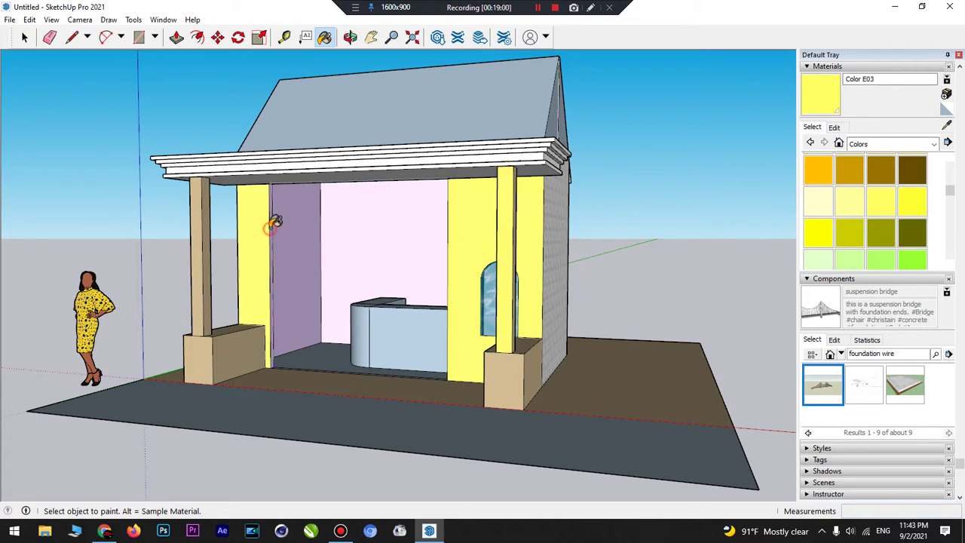
pyautogui.click(197, 230)
pyautogui.click(207, 224)
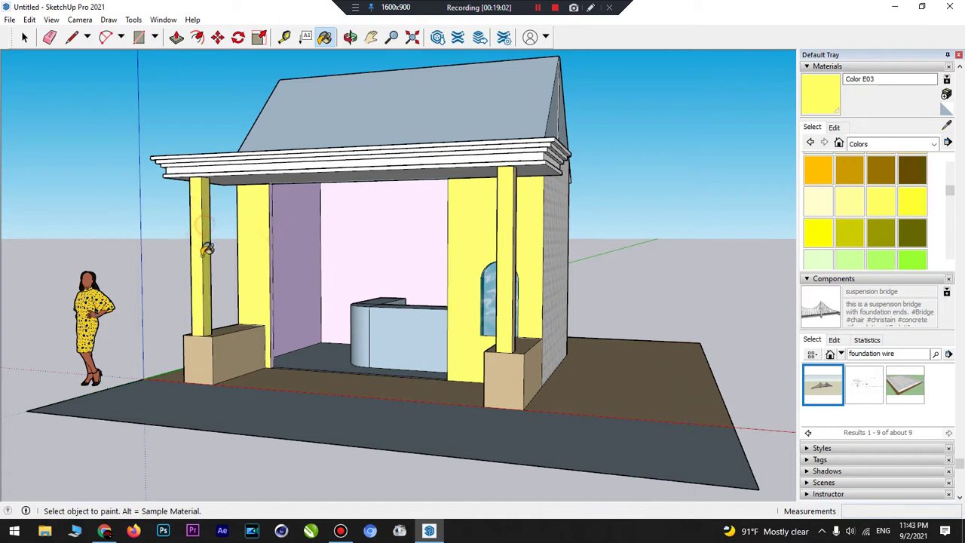
# - Paint the visible front, top and side faces of both low porch walls with Color E03
pyautogui.click(205, 341)
pyautogui.click(226, 345)
pyautogui.click(235, 324)
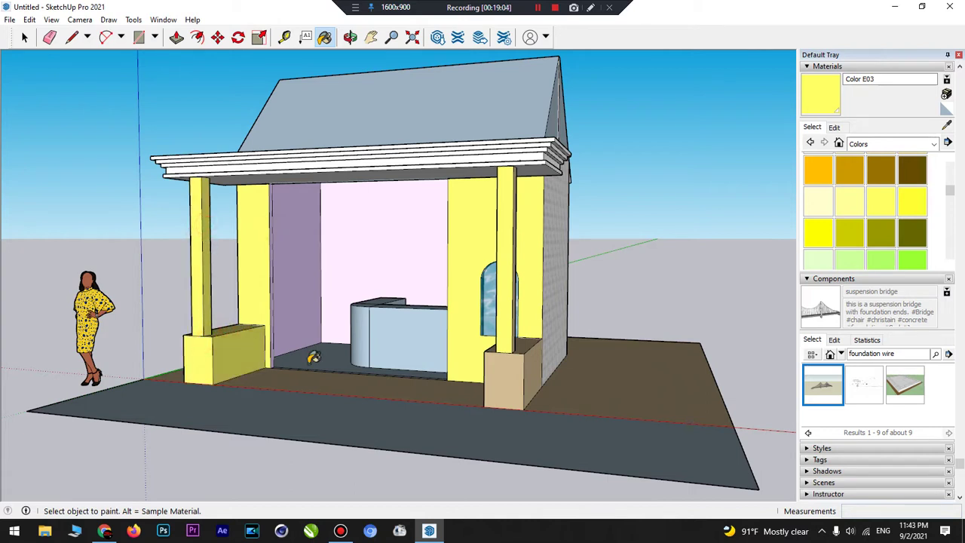
pyautogui.click(497, 370)
pyautogui.click(527, 343)
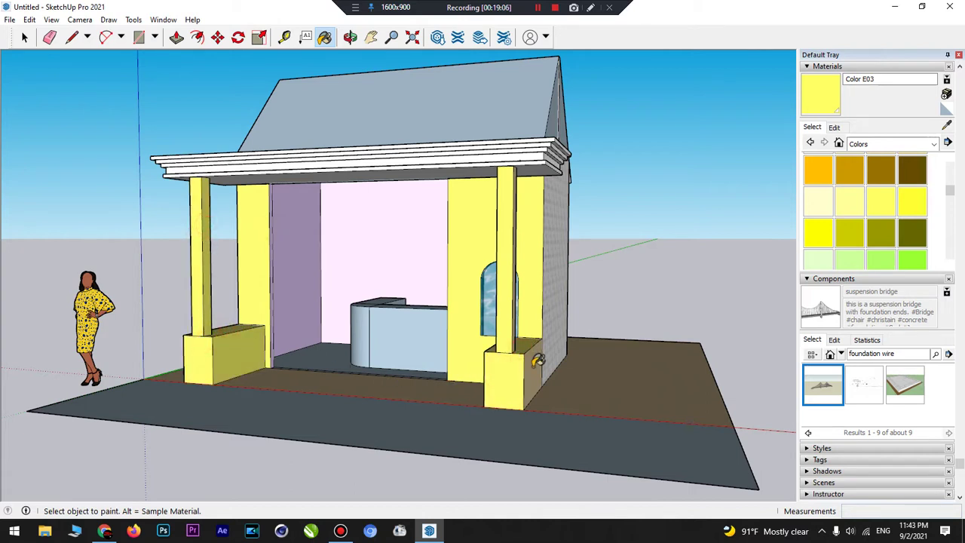
pyautogui.click(535, 366)
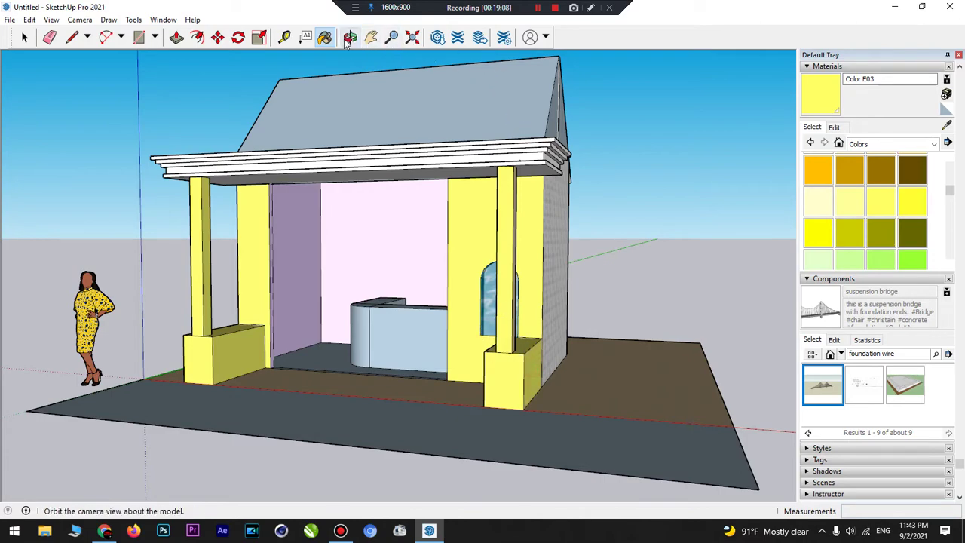
# - Paint the interior wall beside the window section, its exposed edge, and the left-facing sides of both low porch walls with Color E03
pyautogui.click(350, 37)
pyautogui.moveTo(368, 141); pyautogui.dragTo(655, 163)
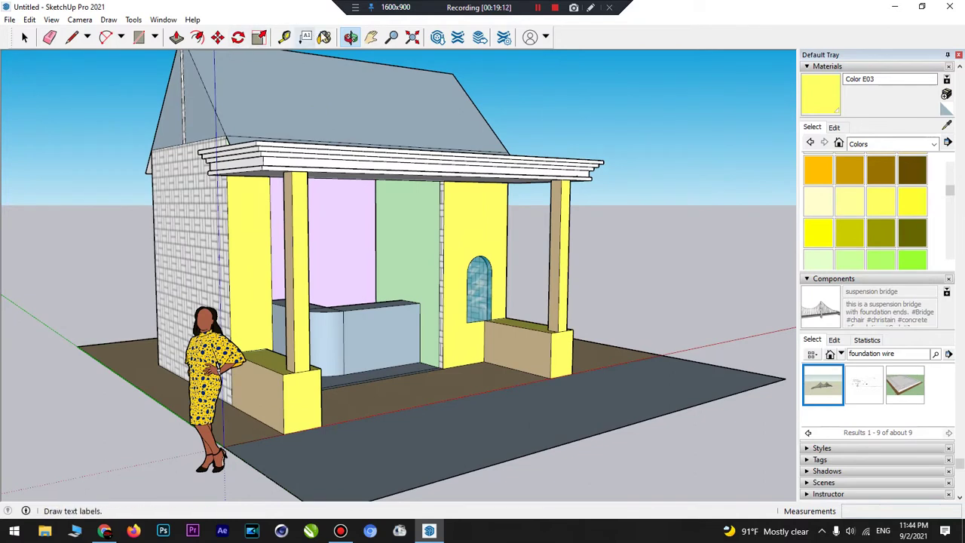
pyautogui.click(324, 37)
pyautogui.click(410, 217)
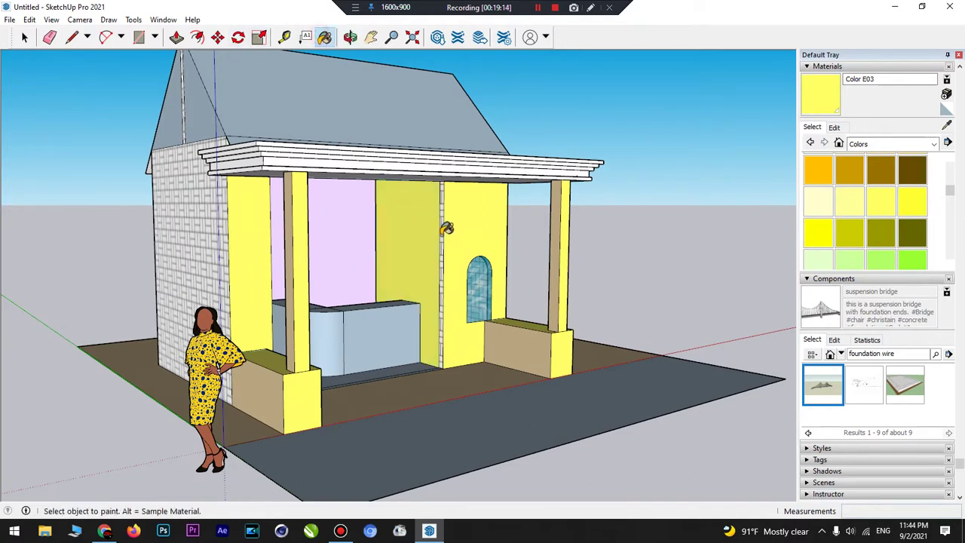
pyautogui.click(443, 232)
pyautogui.click(505, 333)
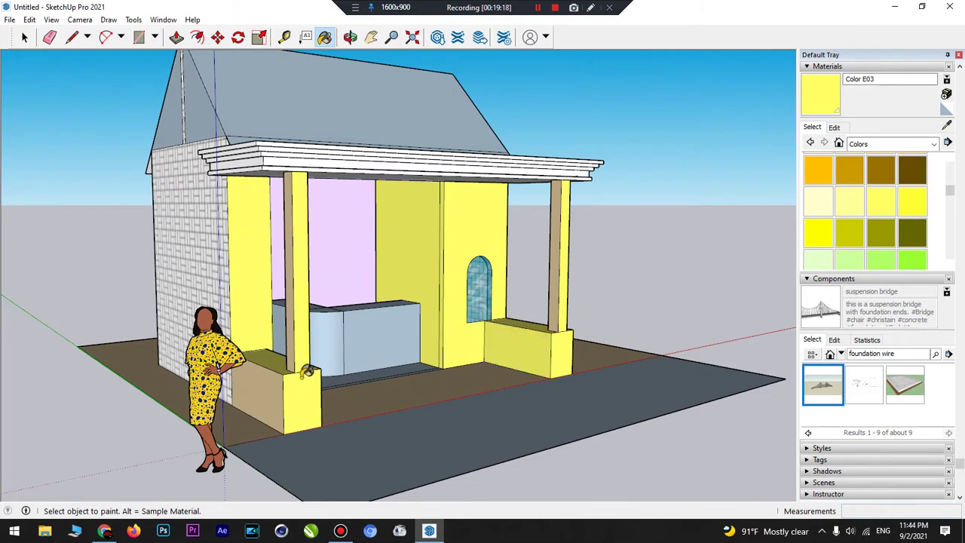
pyautogui.click(271, 382)
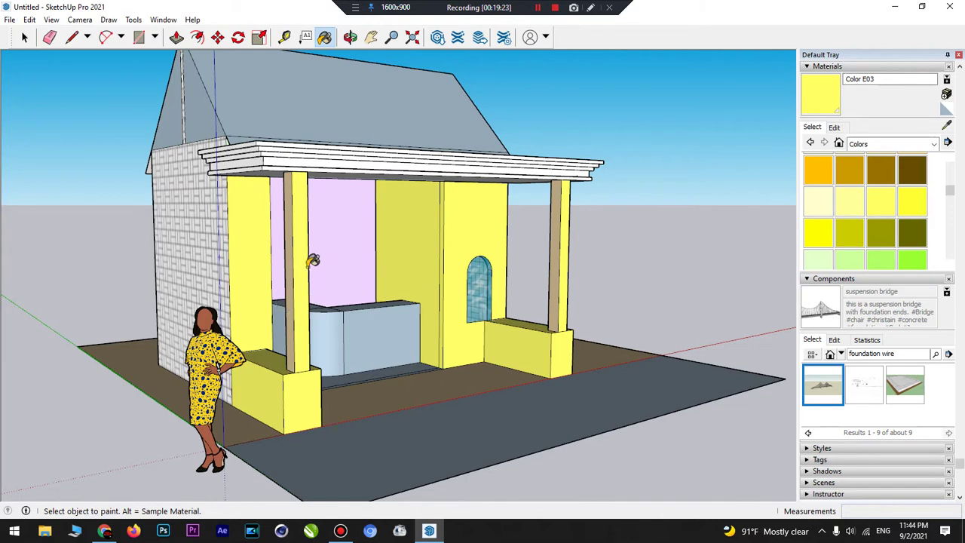
# - Paint the unpainted side of the left porch column and the interior back wall with Color E03
pyautogui.click(294, 273)
pyautogui.scroll(5, 297, 224)
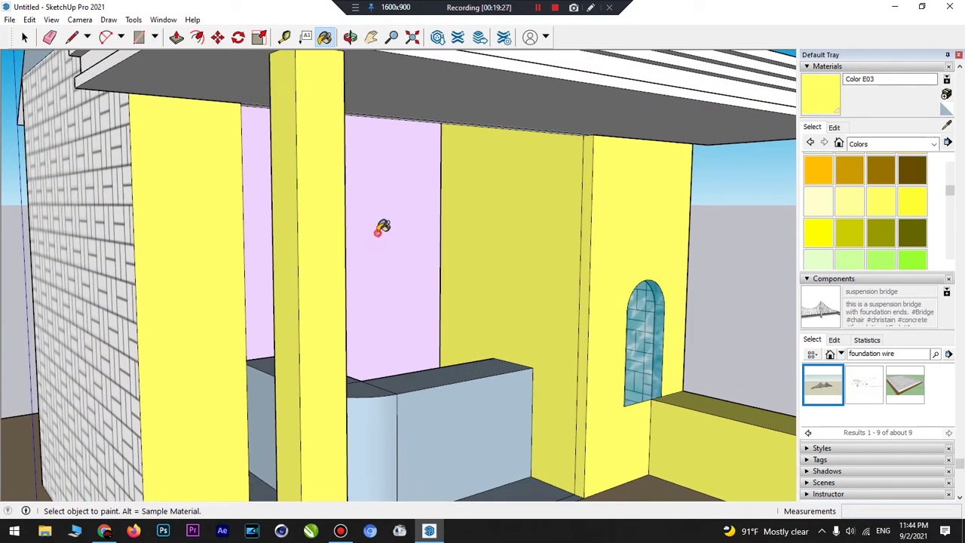
pyautogui.click(382, 227)
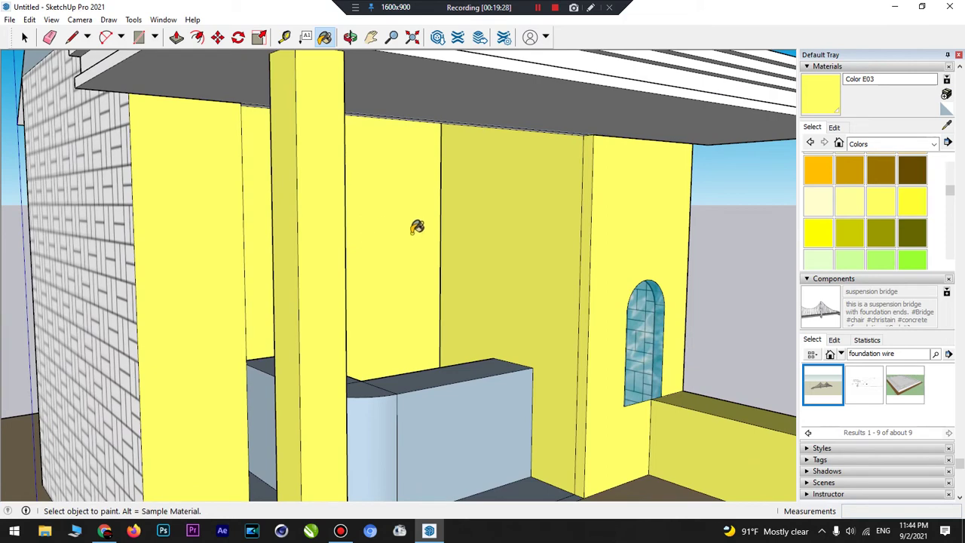
pyautogui.scroll(-5, 418, 228)
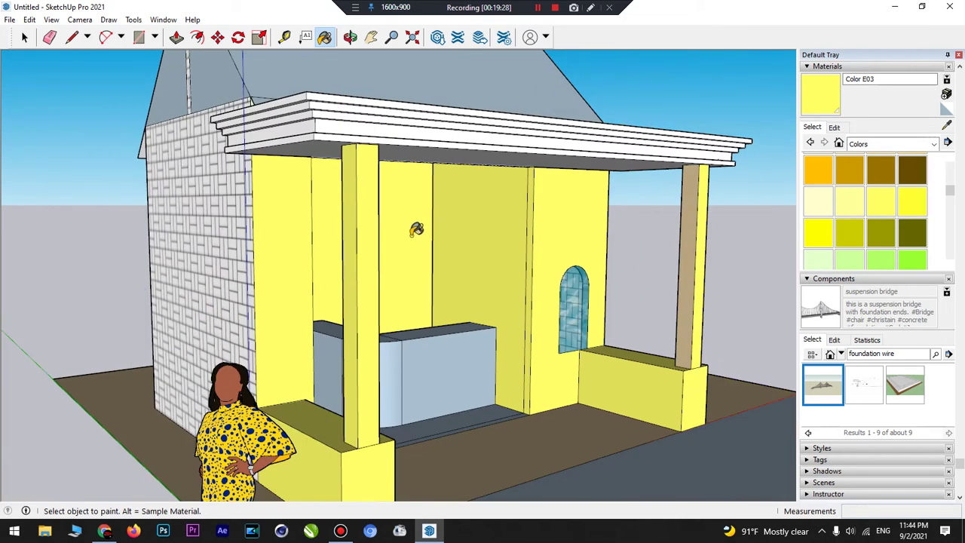
# - Paint the left interior wall, its narrow front edge, and the outer side of the right porch column with Color E03
pyautogui.click(349, 37)
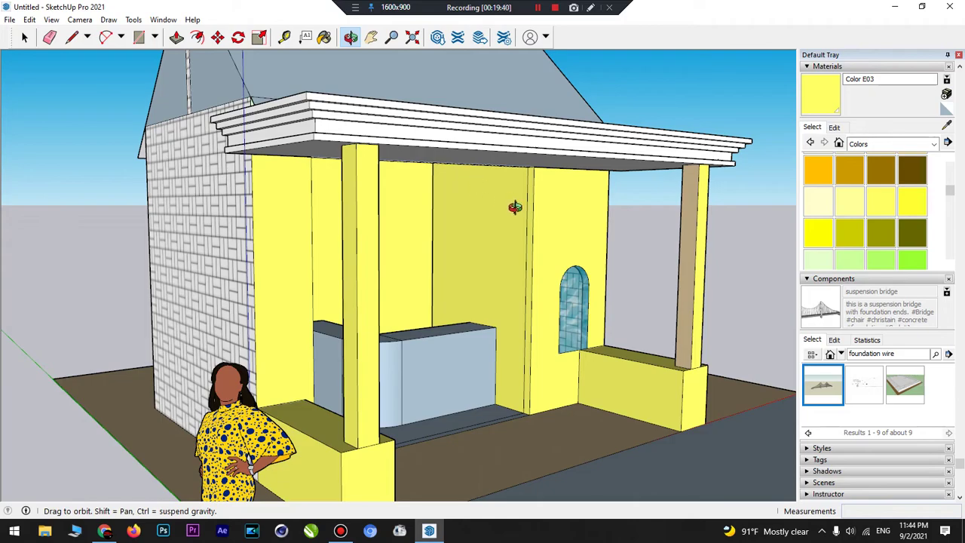
pyautogui.moveTo(591, 204); pyautogui.dragTo(106, 193)
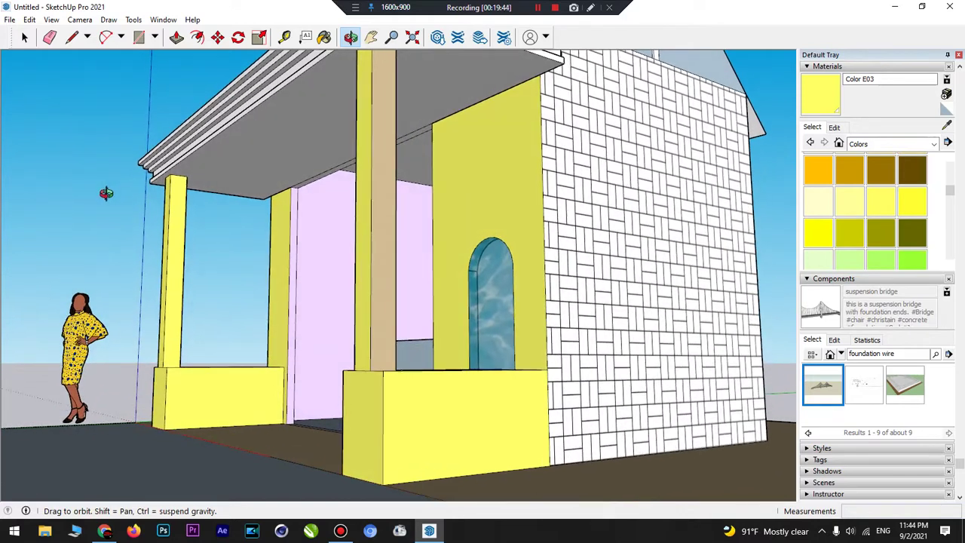
pyautogui.click(324, 37)
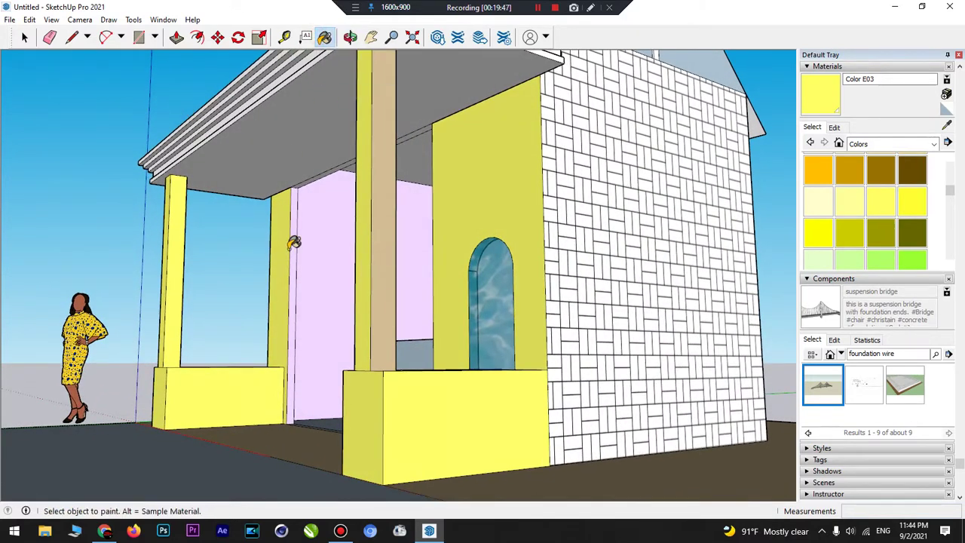
pyautogui.click(293, 242)
pyautogui.click(330, 239)
pyautogui.click(380, 271)
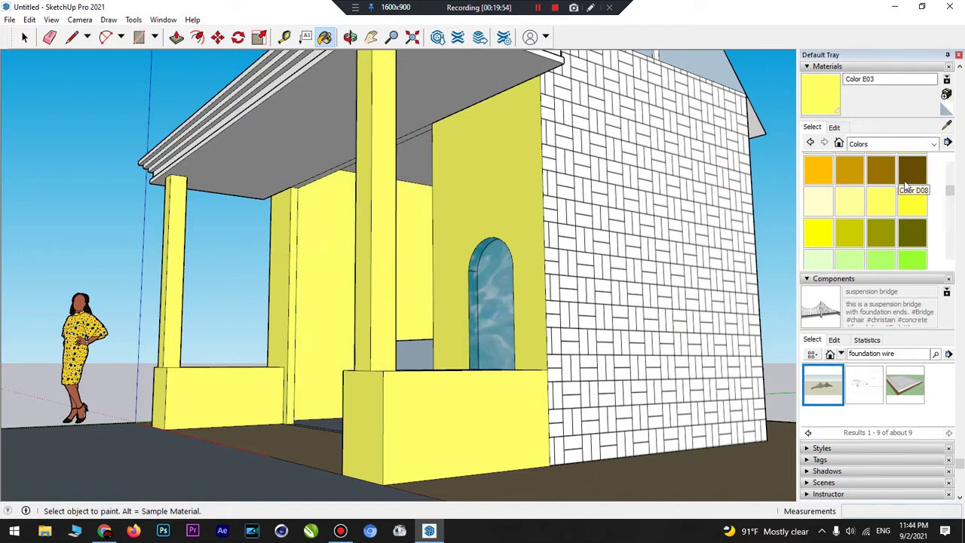
# - Paint the patterned right exterior side wall and the gable above it with the light cyan Color H02
pyautogui.scroll(-5, 880, 179)
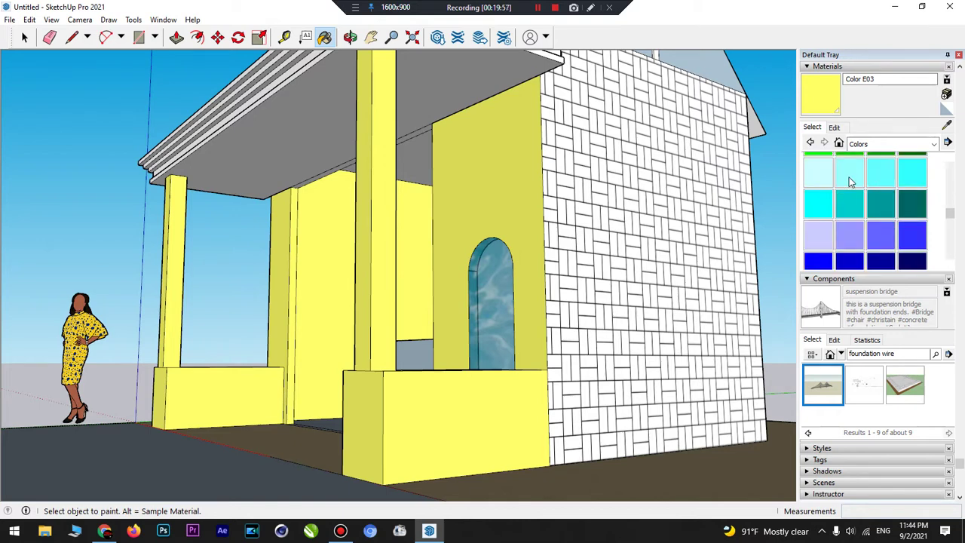
pyautogui.click(849, 178)
pyautogui.click(625, 219)
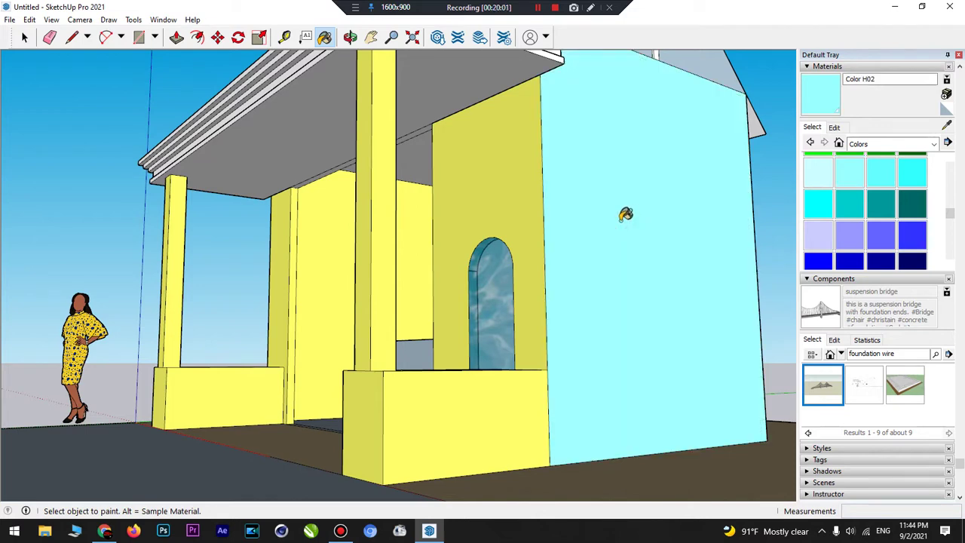
pyautogui.scroll(-6, 685, 130)
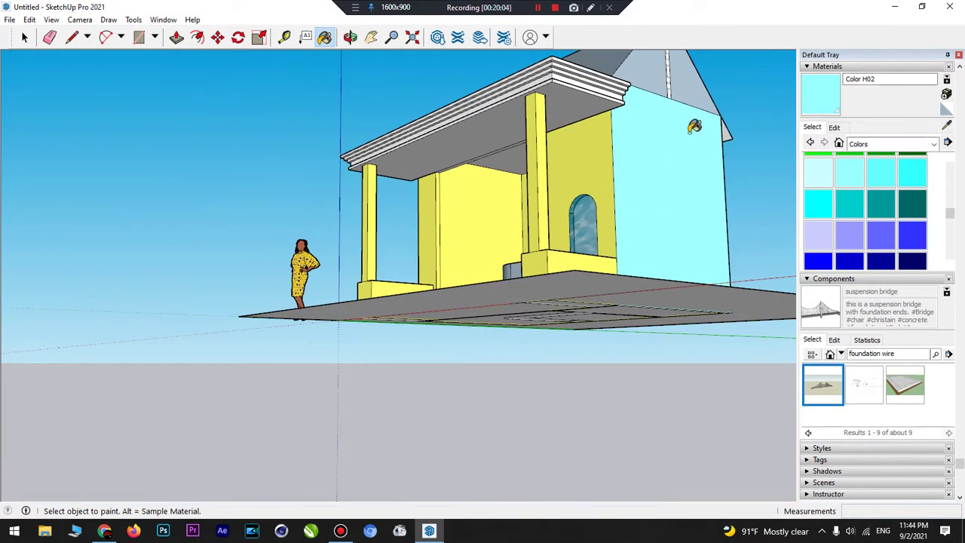
pyautogui.click(663, 72)
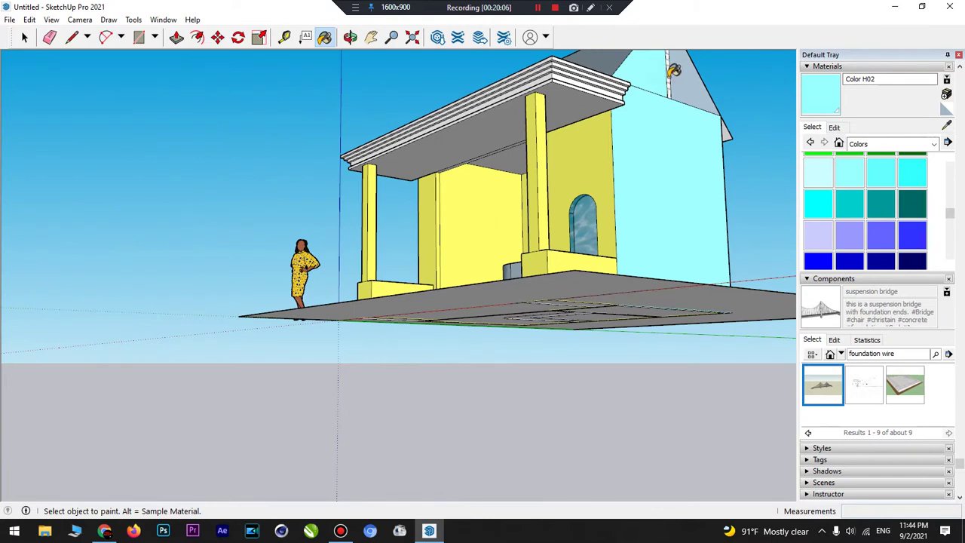
pyautogui.click(680, 80)
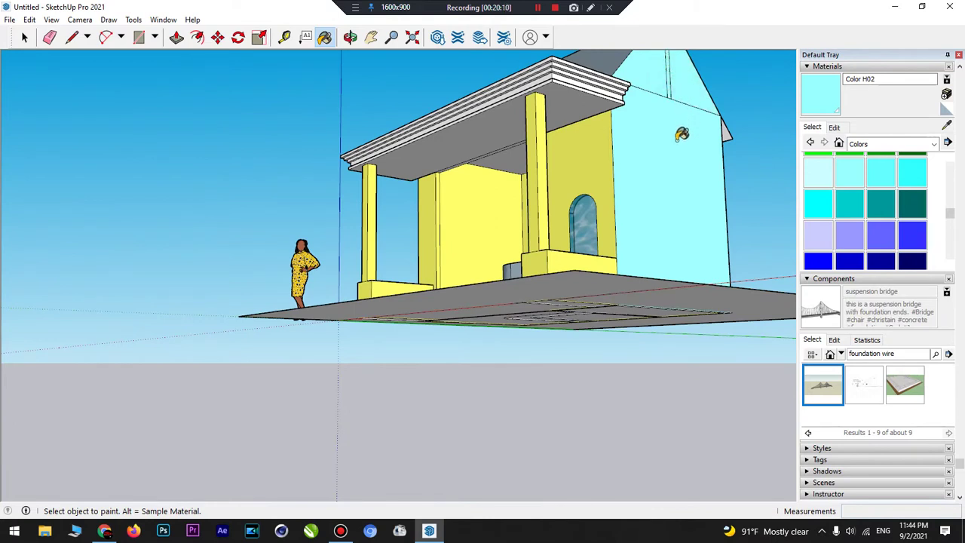
pyautogui.scroll(-3, 682, 136)
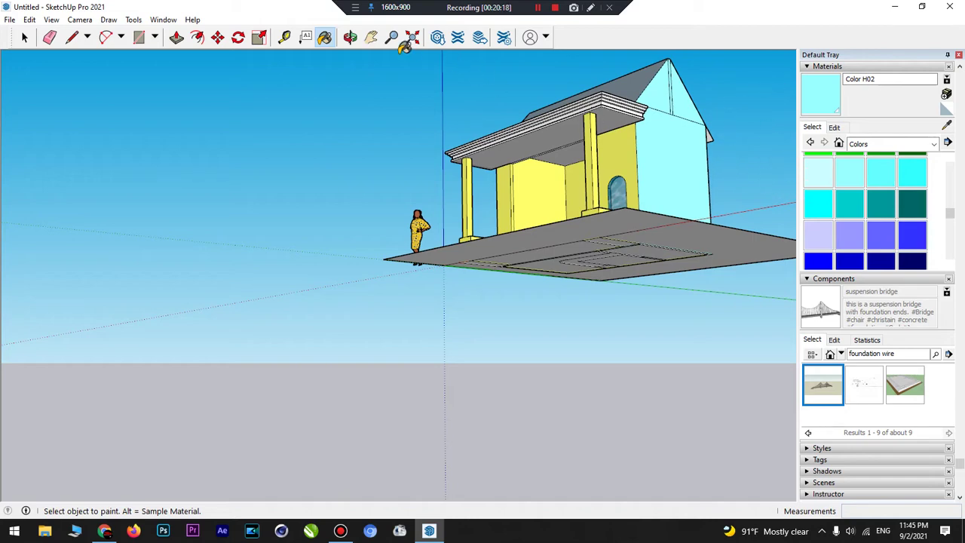
# - Paint the patterned rear exterior wall of the house with Color H02
pyautogui.click(350, 37)
pyautogui.moveTo(636, 129); pyautogui.dragTo(262, 185)
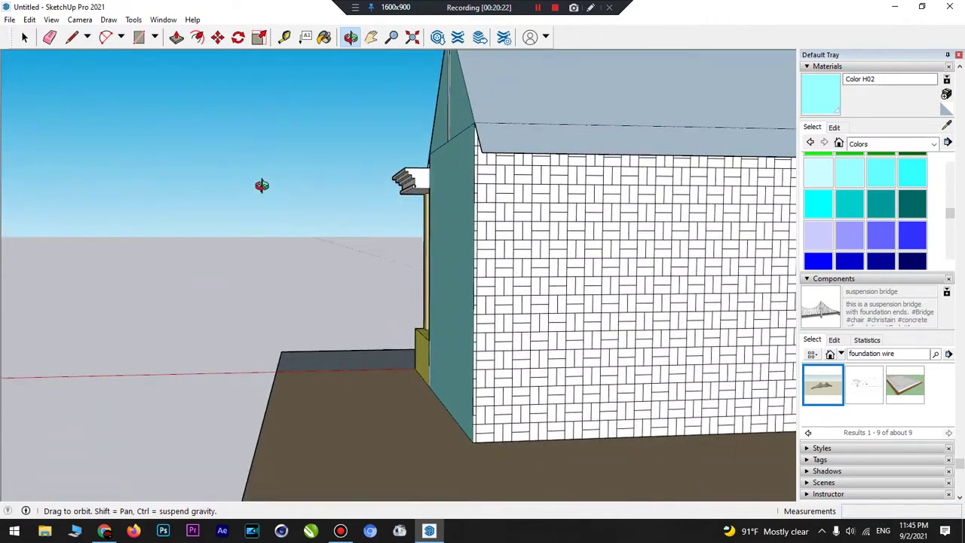
pyautogui.click(819, 177)
pyautogui.click(846, 177)
pyautogui.click(713, 234)
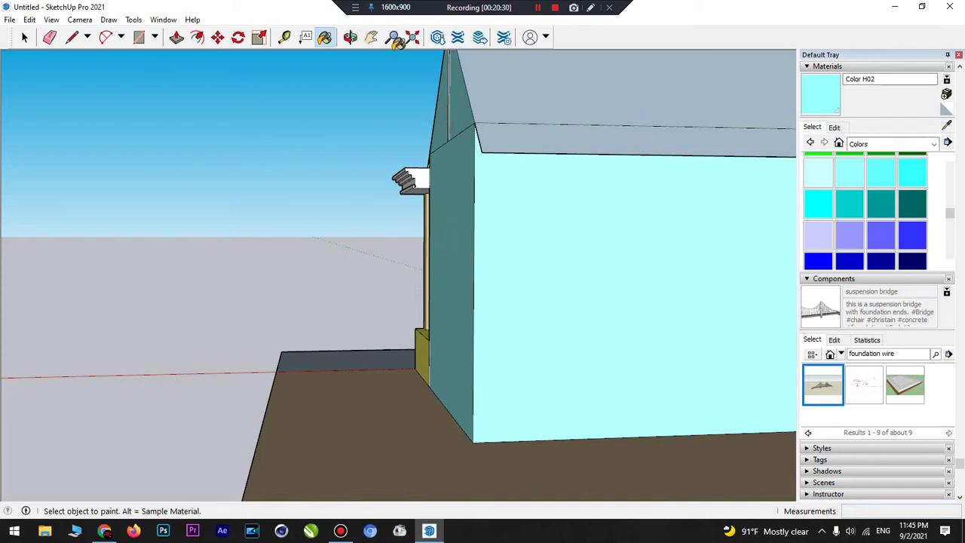
# - Paint the left exterior side wall and the gable faces above it with Color H02
pyautogui.click(351, 37)
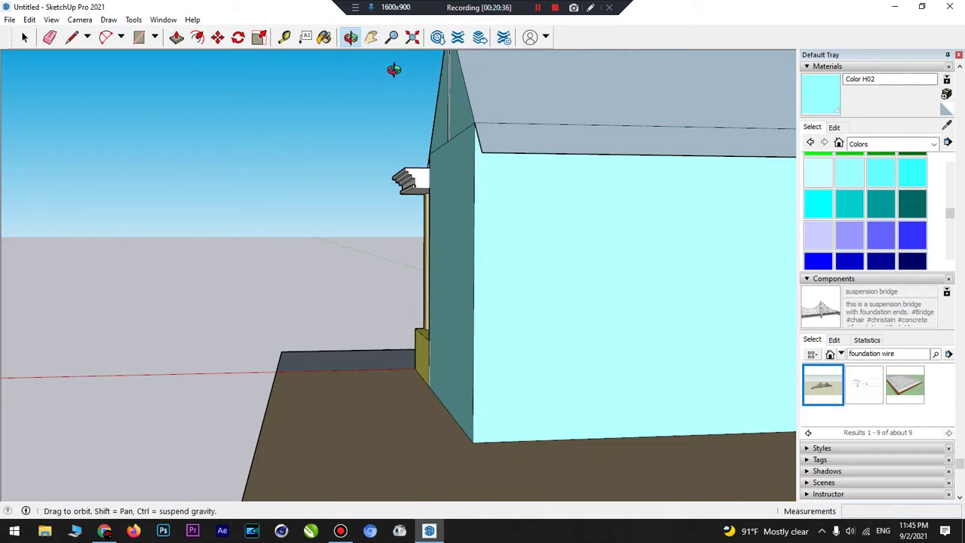
pyautogui.moveTo(560, 206); pyautogui.dragTo(317, 249)
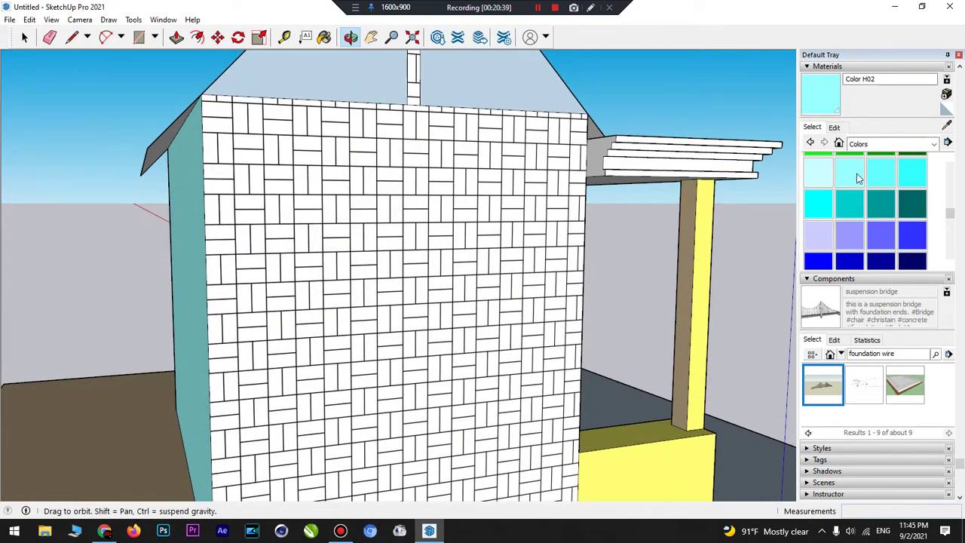
pyautogui.click(857, 177)
pyautogui.click(490, 217)
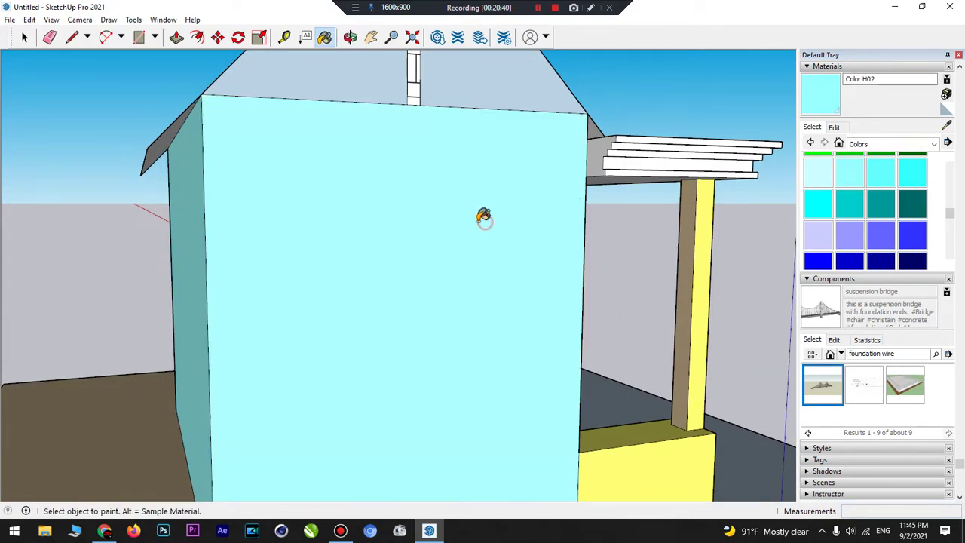
pyautogui.click(399, 80)
pyautogui.click(448, 78)
pyautogui.scroll(-3, 424, 209)
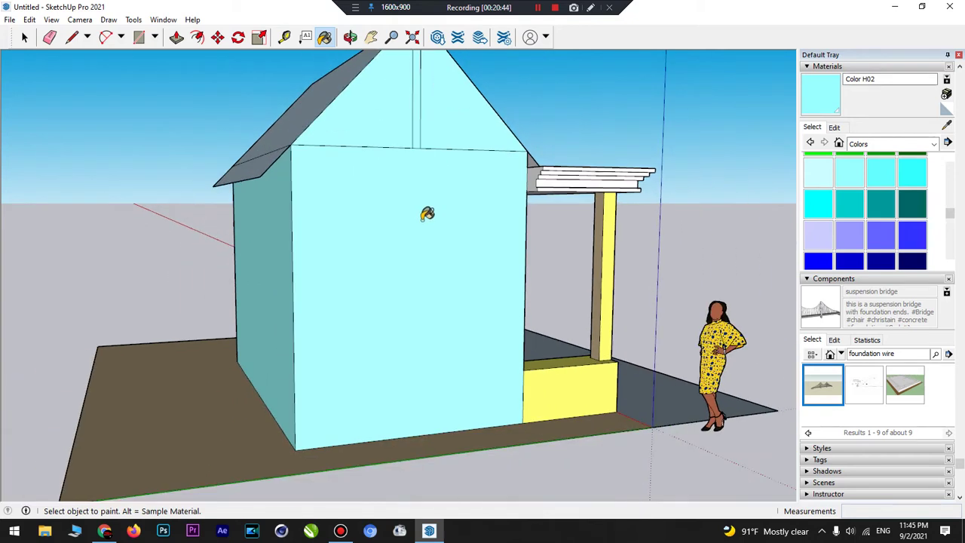
# - Examine the painted house from the left side and from below the front porch roof
pyautogui.scroll(-2, 427, 214)
pyautogui.scroll(-2, 431, 215)
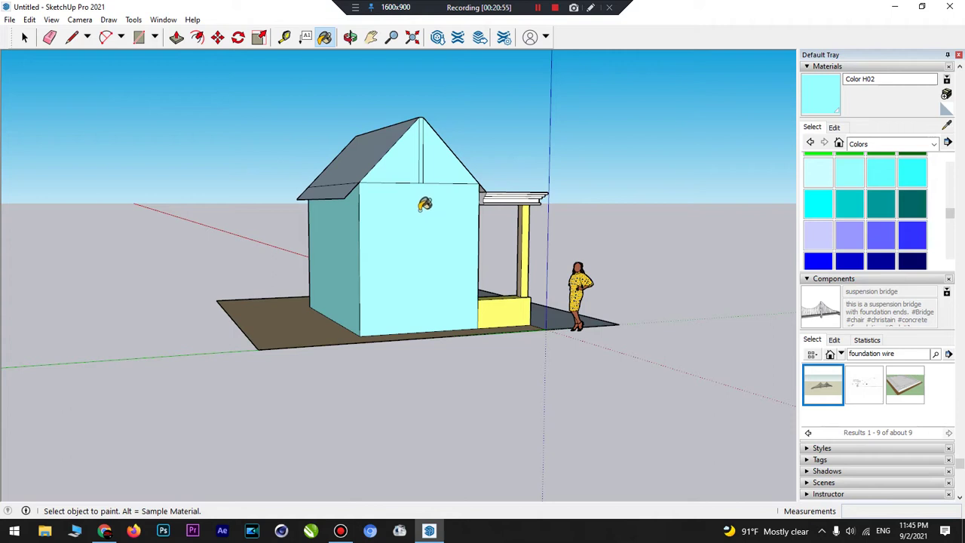
pyautogui.scroll(1, 423, 204)
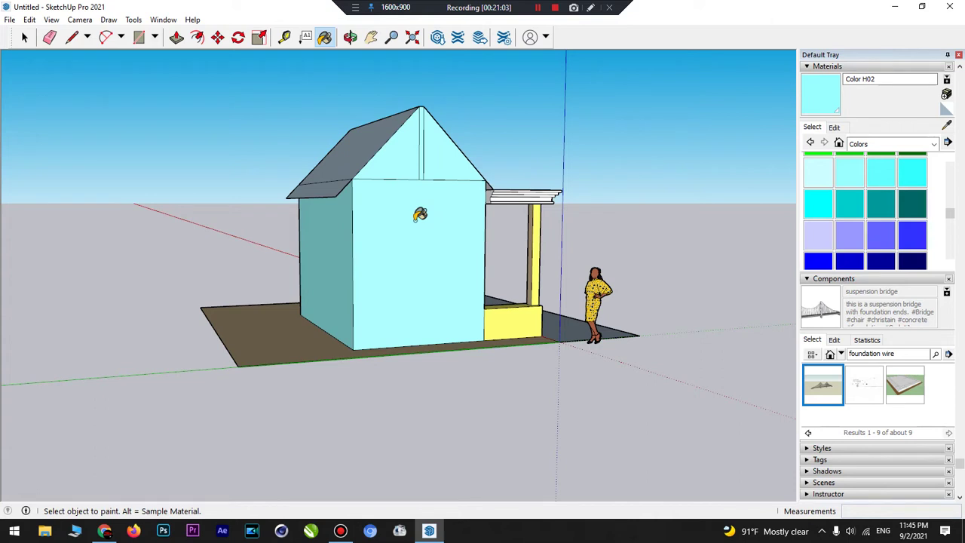
pyautogui.scroll(1, 420, 214)
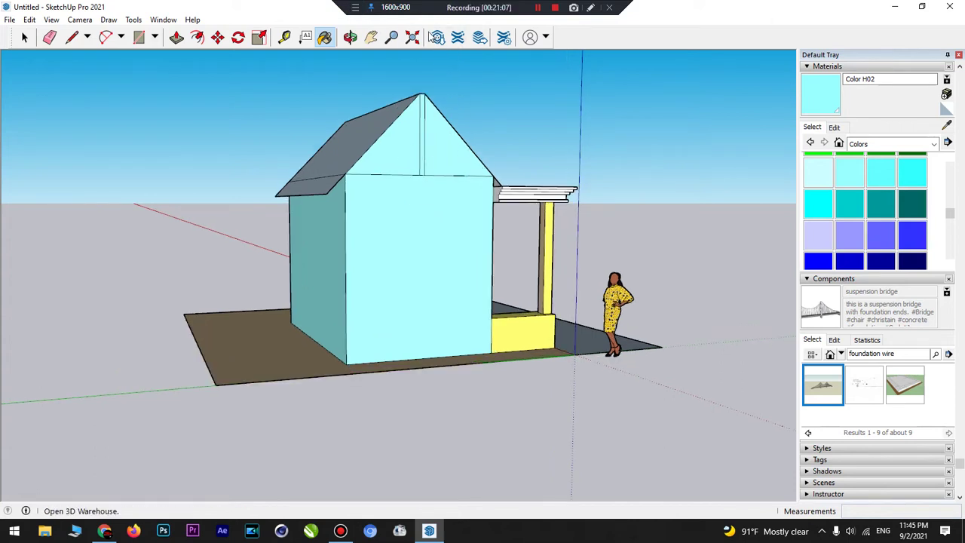
pyautogui.click(348, 40)
pyautogui.moveTo(467, 128); pyautogui.dragTo(180, 234)
pyautogui.scroll(5, 373, 175)
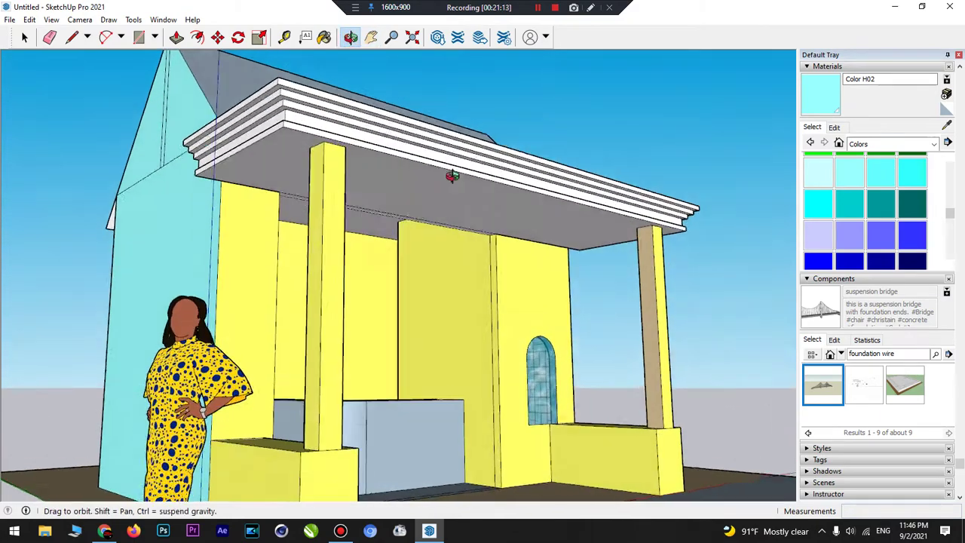
pyautogui.moveTo(451, 175); pyautogui.dragTo(426, 151)
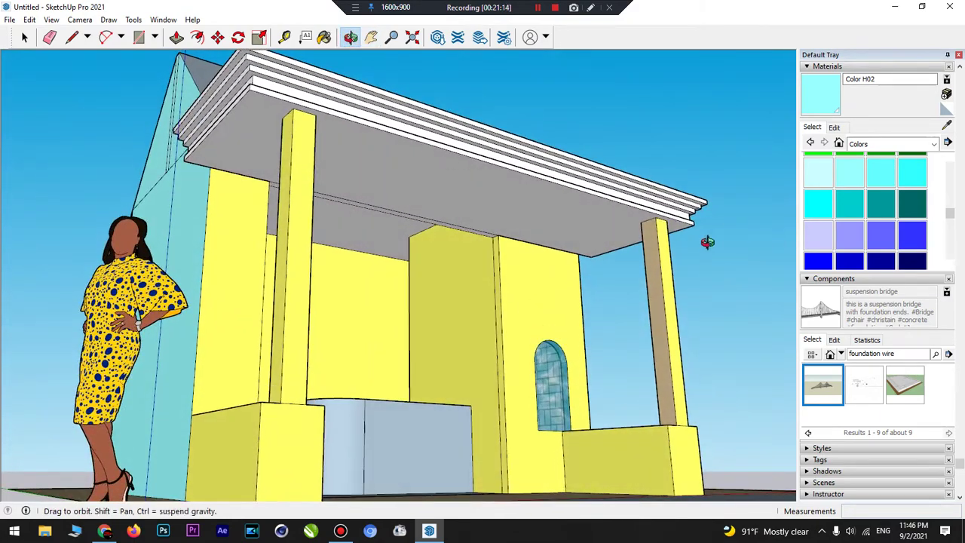
# - Paint the porch roof's underside, the ceiling and narrow strip behind it, and the right column's unpainted side with Color E03
pyautogui.moveTo(706, 242); pyautogui.dragTo(503, 157)
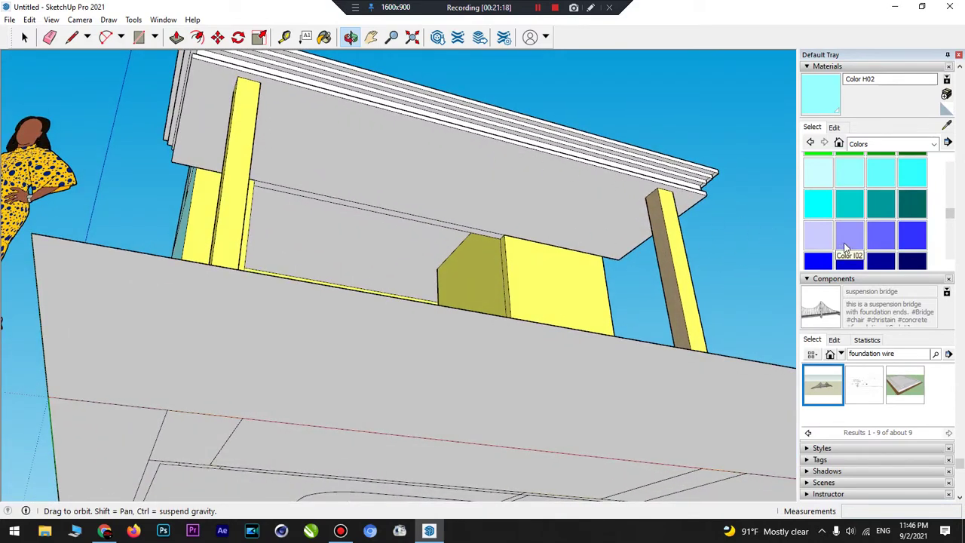
pyautogui.scroll(6, 843, 240)
pyautogui.scroll(-2, 844, 236)
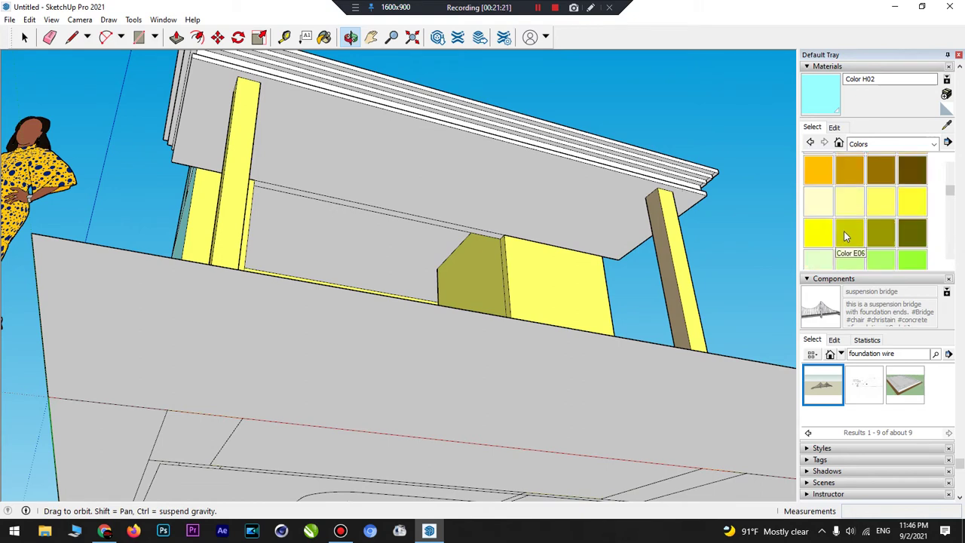
pyautogui.click(880, 200)
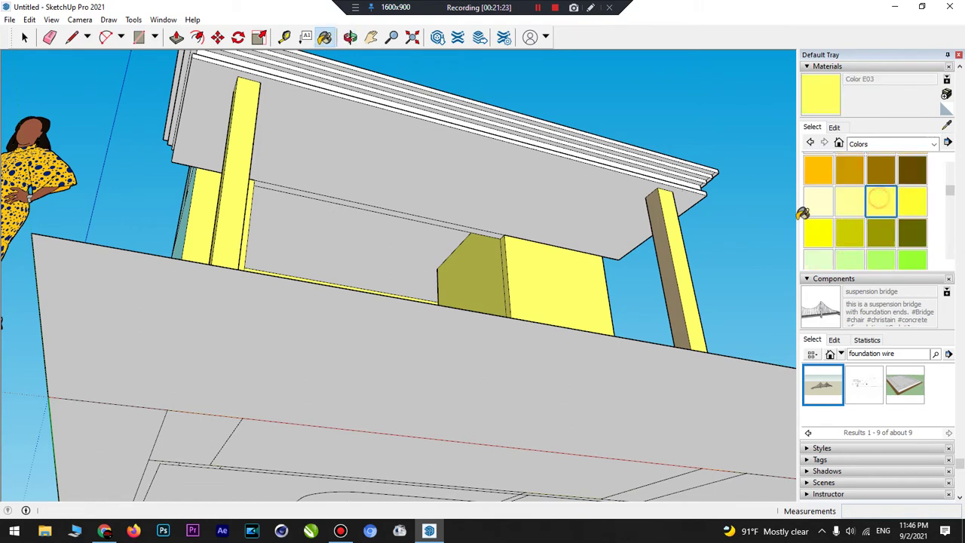
pyautogui.click(594, 205)
pyautogui.click(658, 213)
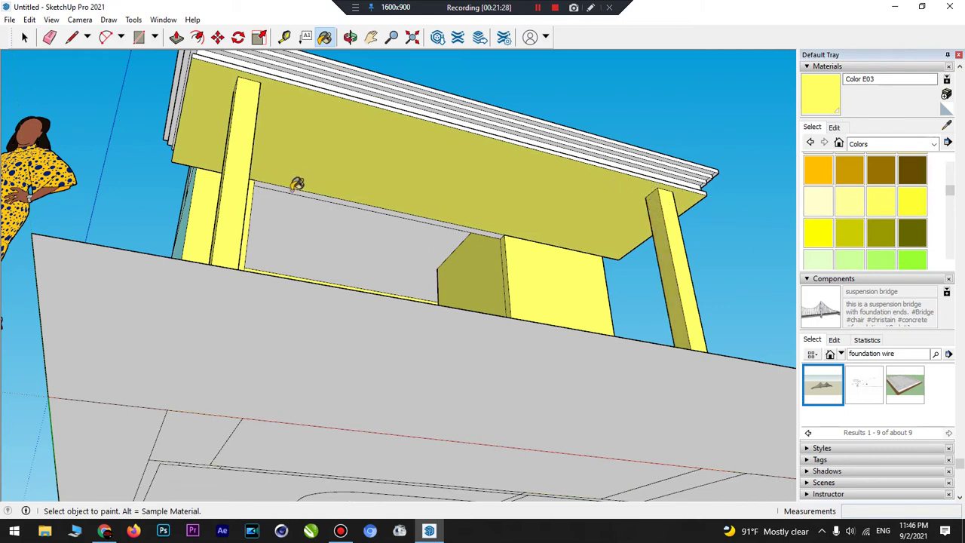
pyautogui.click(384, 234)
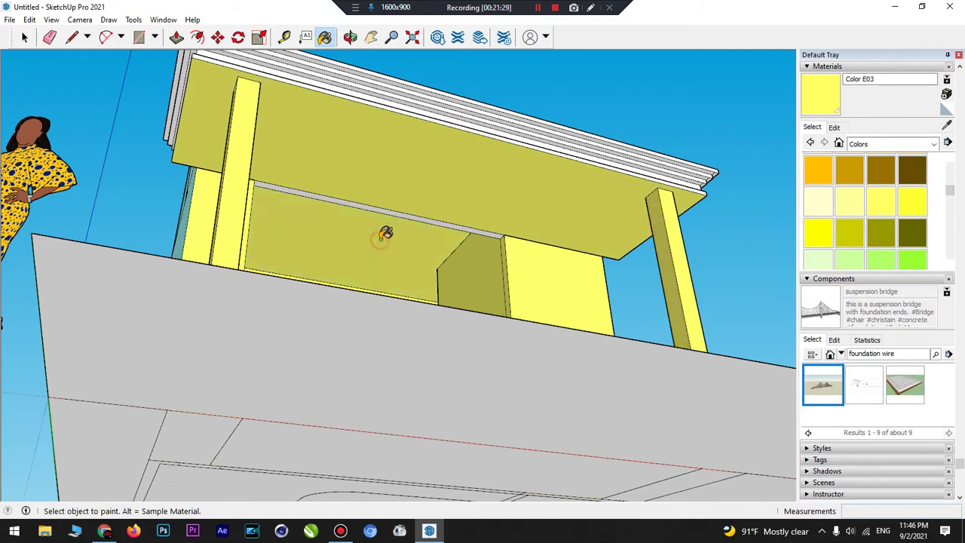
pyautogui.click(417, 213)
pyautogui.scroll(-5, 419, 211)
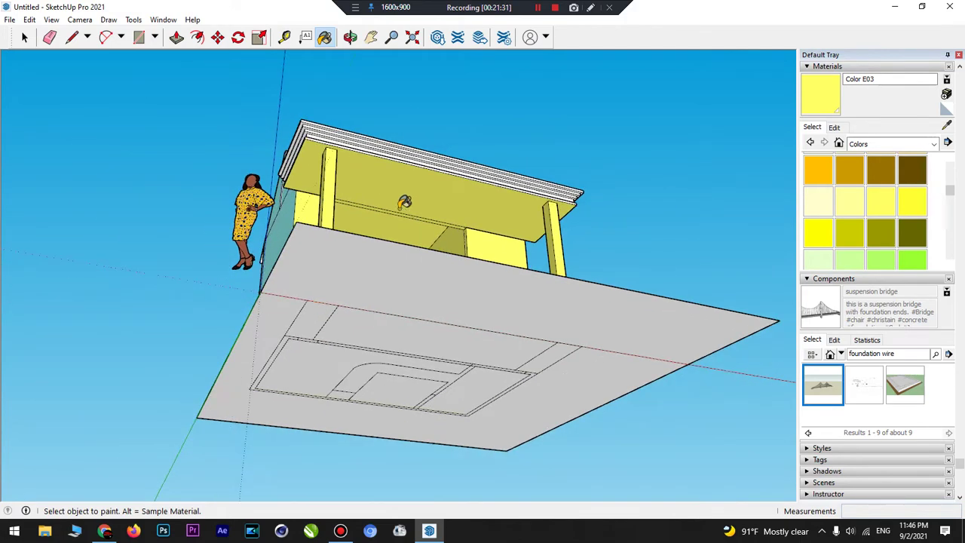
# - Paint the three upper stepped bands and the lowest band on the left side of the porch cornice with Color E03
pyautogui.click(350, 38)
pyautogui.moveTo(421, 196); pyautogui.dragTo(394, 101)
pyautogui.scroll(4, 423, 339)
pyautogui.scroll(-4, 437, 333)
pyautogui.scroll(6, 396, 168)
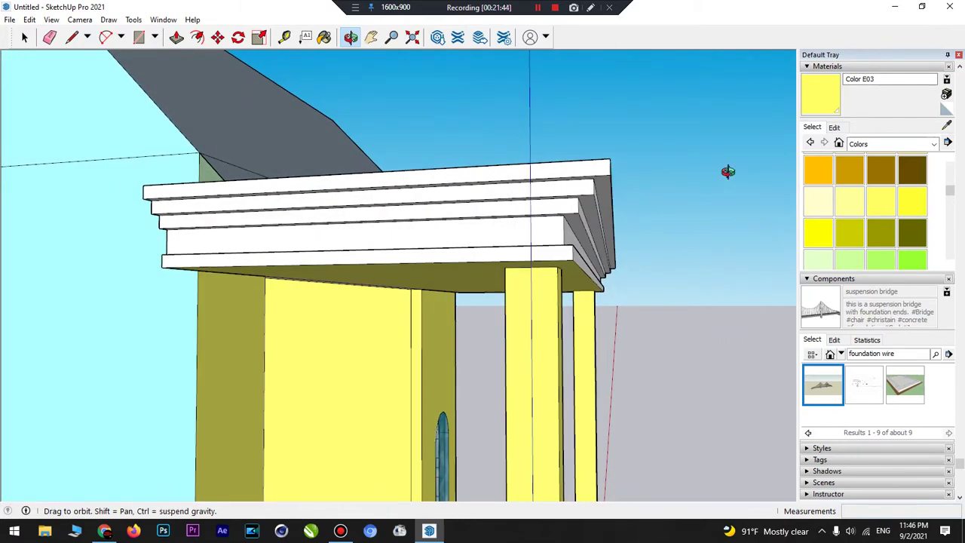
pyautogui.click(814, 95)
pyautogui.click(469, 176)
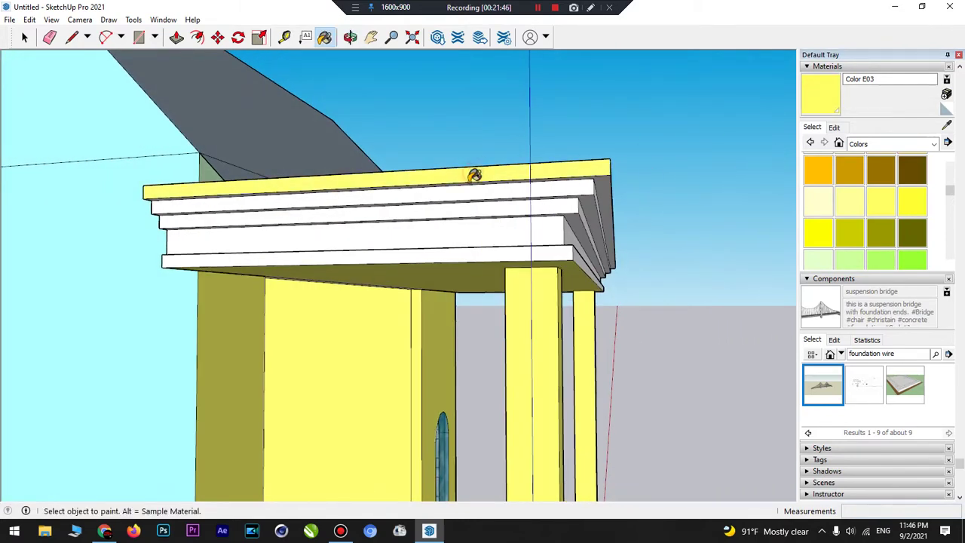
pyautogui.click(463, 195)
pyautogui.click(460, 211)
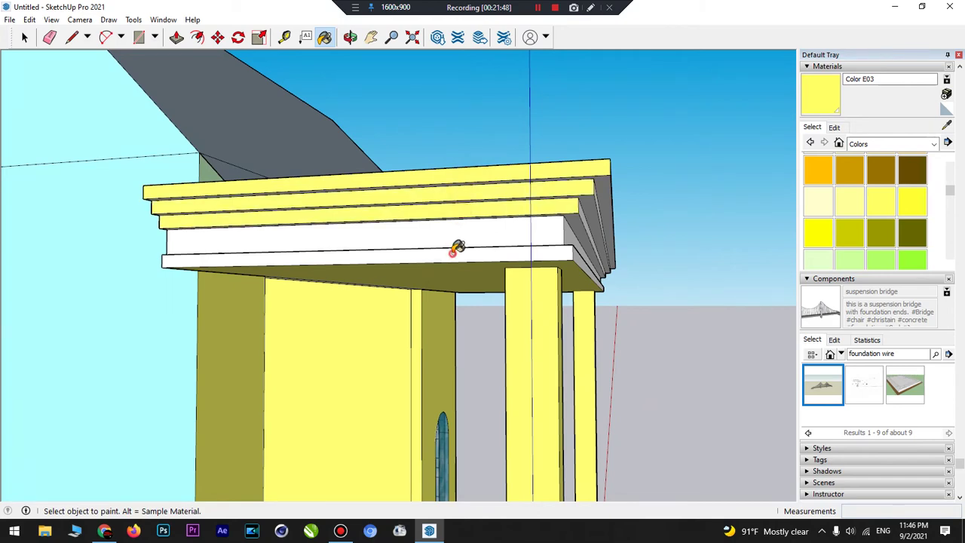
pyautogui.click(455, 256)
# - Paint the three upper bands and the lowest band along the front of the porch cornice with Color E03
pyautogui.click(350, 37)
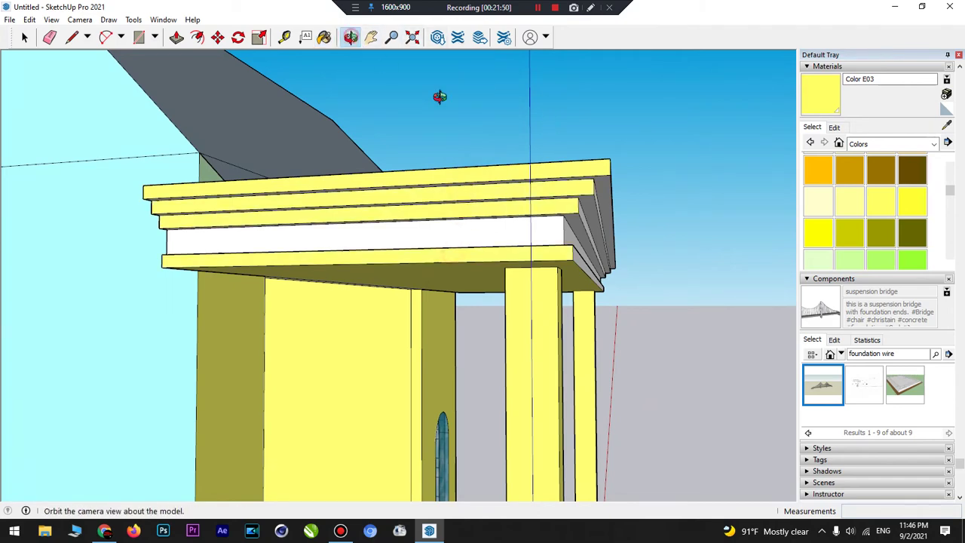
pyautogui.moveTo(439, 95)
pyautogui.mouseDown()
pyautogui.moveTo(456, 201)
pyautogui.moveTo(342, 214)
pyautogui.mouseUp()
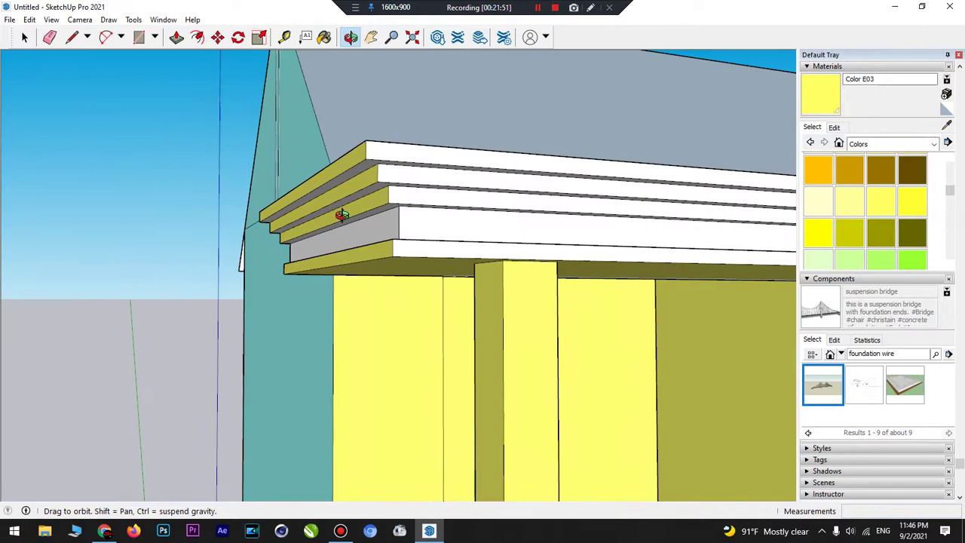
pyautogui.click(323, 39)
pyautogui.click(402, 150)
pyautogui.click(413, 171)
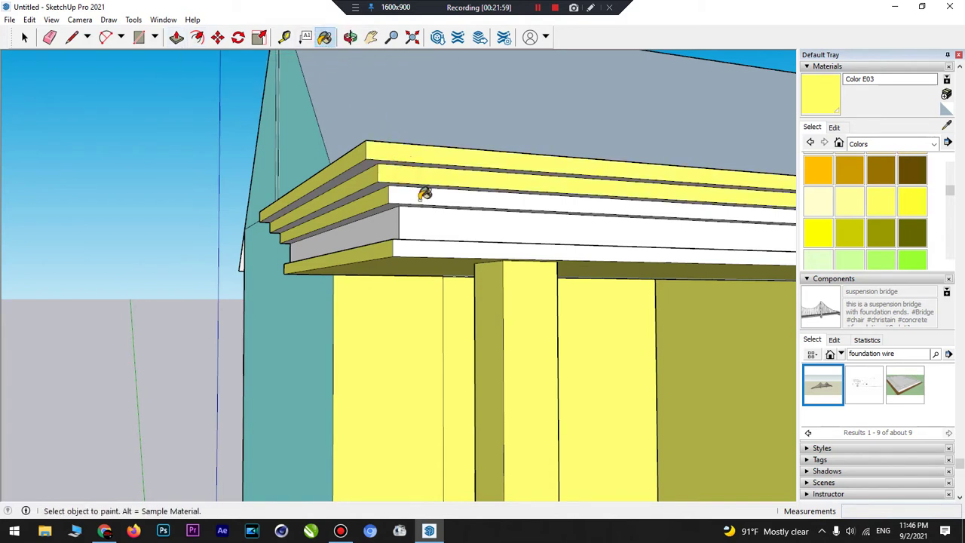
pyautogui.click(422, 197)
pyautogui.click(439, 247)
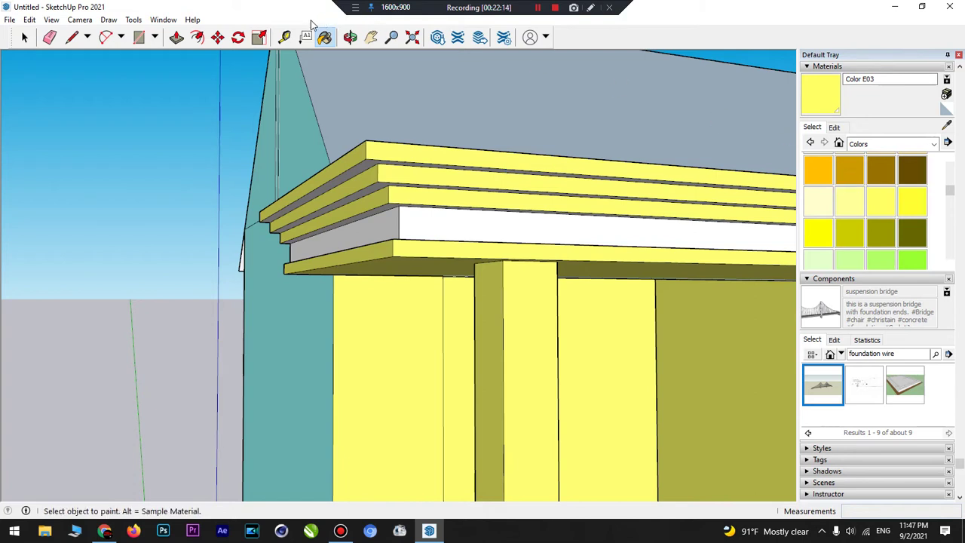
# - Paint the three upper bands and the lowest band on the right side of the porch cornice with Color E03
pyautogui.click(349, 37)
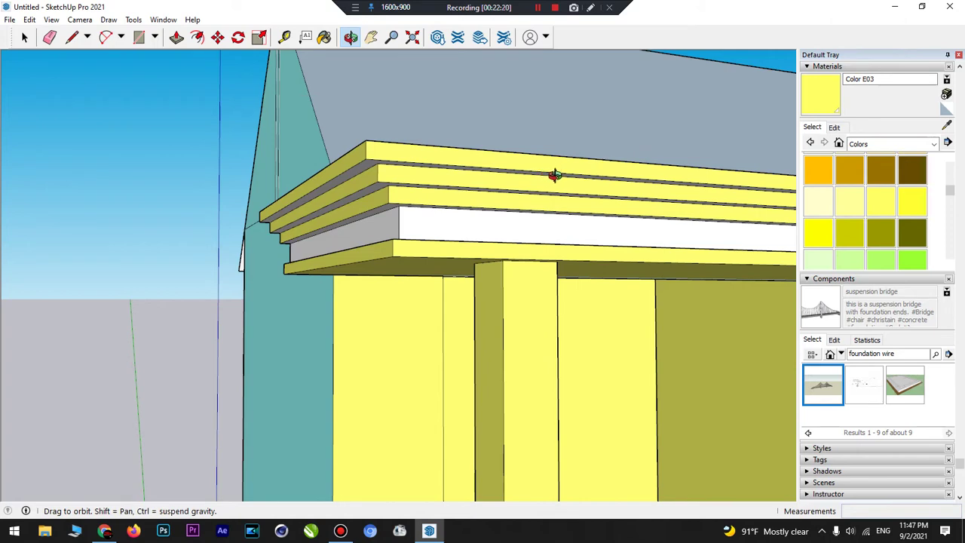
pyautogui.moveTo(554, 178); pyautogui.dragTo(310, 179)
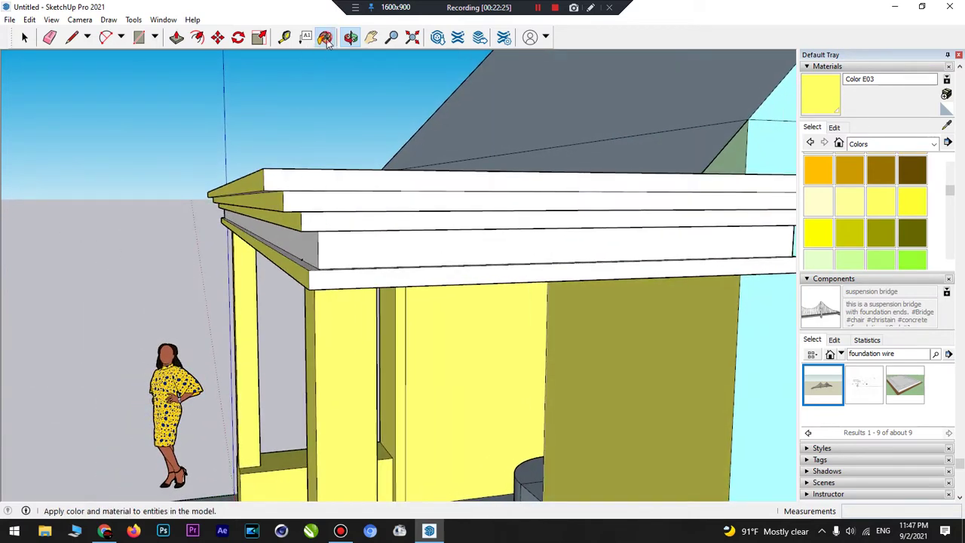
pyautogui.click(324, 37)
pyautogui.click(326, 179)
pyautogui.click(328, 198)
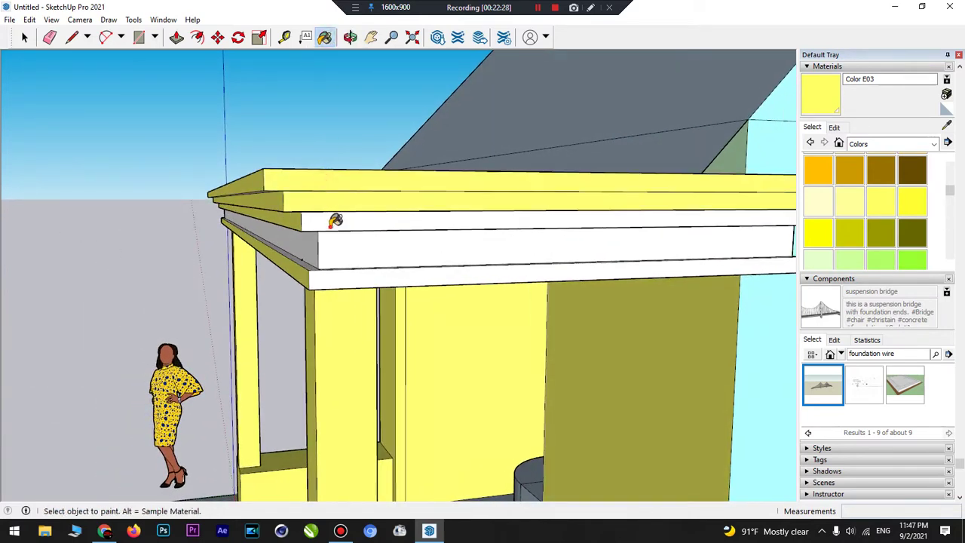
pyautogui.click(333, 219)
pyautogui.click(342, 271)
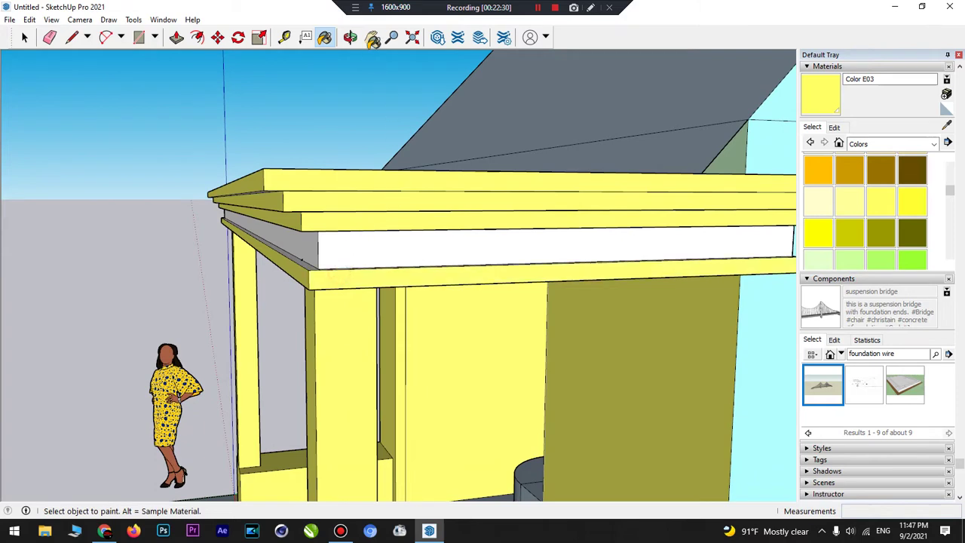
# - Paint the stepped rear end face of the porch cornice on the house's right side with Color E03
pyautogui.click(351, 36)
pyautogui.moveTo(482, 183)
pyautogui.mouseDown()
pyautogui.moveTo(93, 158)
pyautogui.moveTo(179, 174)
pyautogui.moveTo(282, 169)
pyautogui.mouseUp()
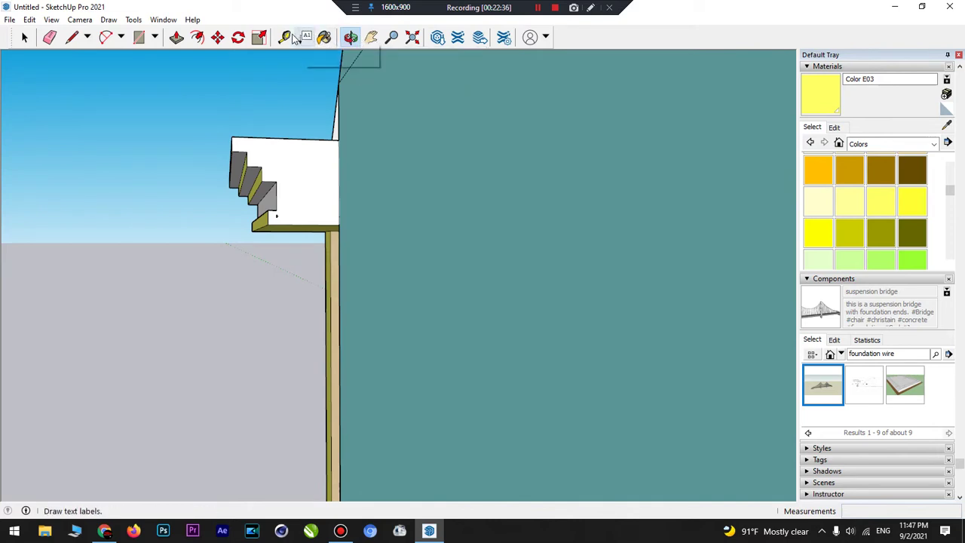
pyautogui.click(324, 37)
pyautogui.click(318, 154)
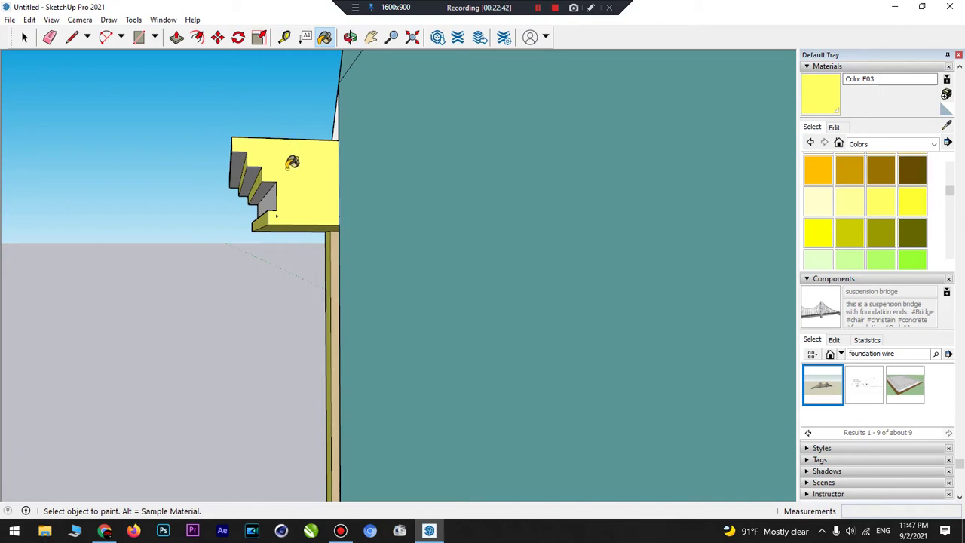
pyautogui.scroll(-10, 292, 163)
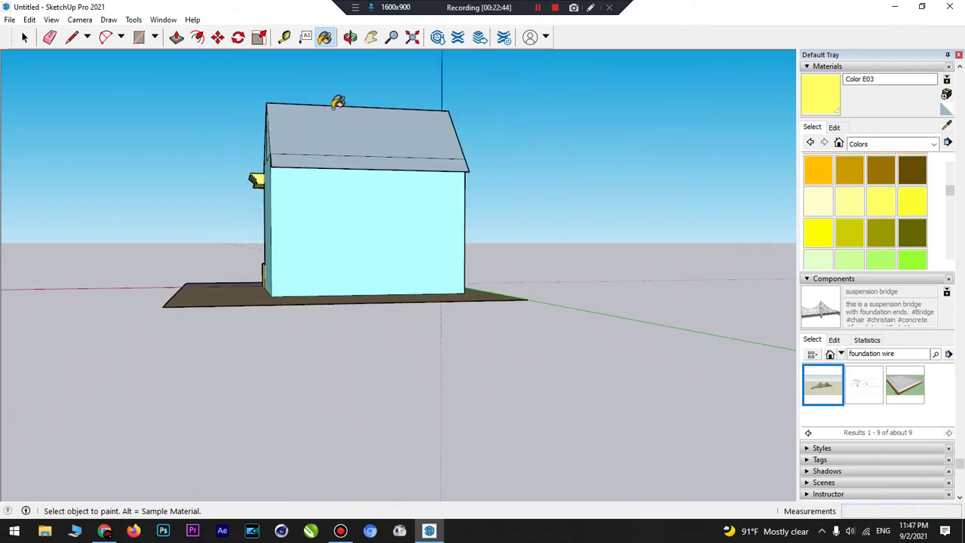
# - Paint the stepped rear end face of the porch cornice on the house's left side with Color E03
pyautogui.click(350, 37)
pyautogui.moveTo(376, 155); pyautogui.dragTo(168, 187)
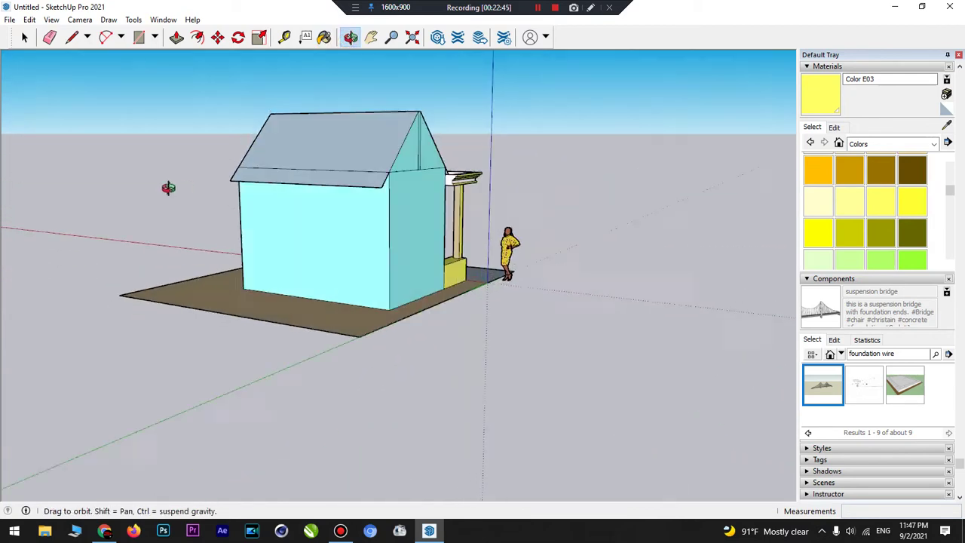
pyautogui.scroll(10, 452, 162)
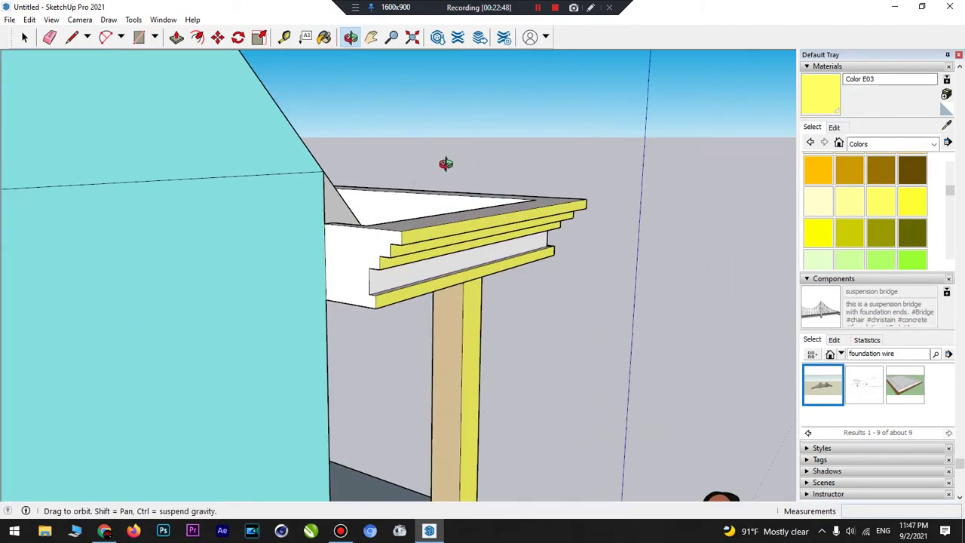
pyautogui.scroll(5, 445, 163)
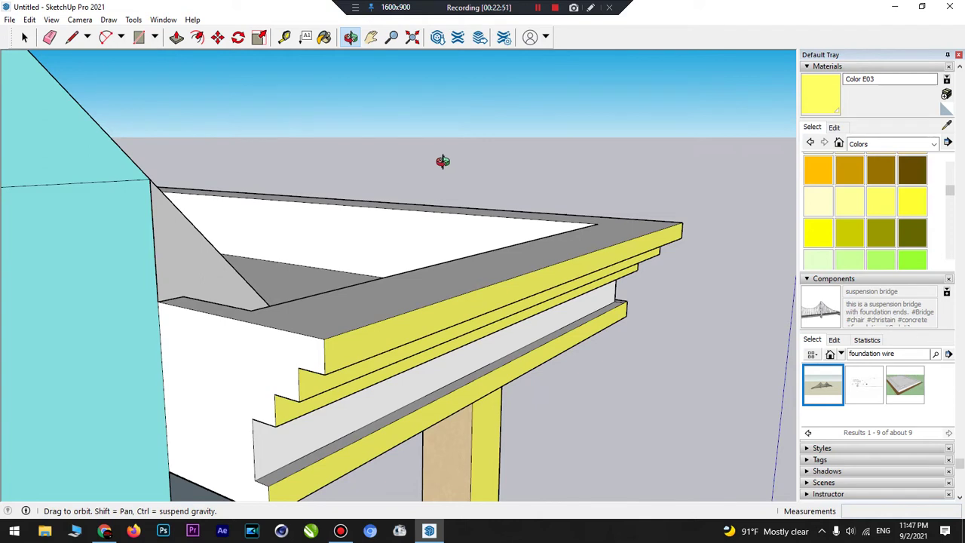
pyautogui.click(324, 37)
pyautogui.click(266, 375)
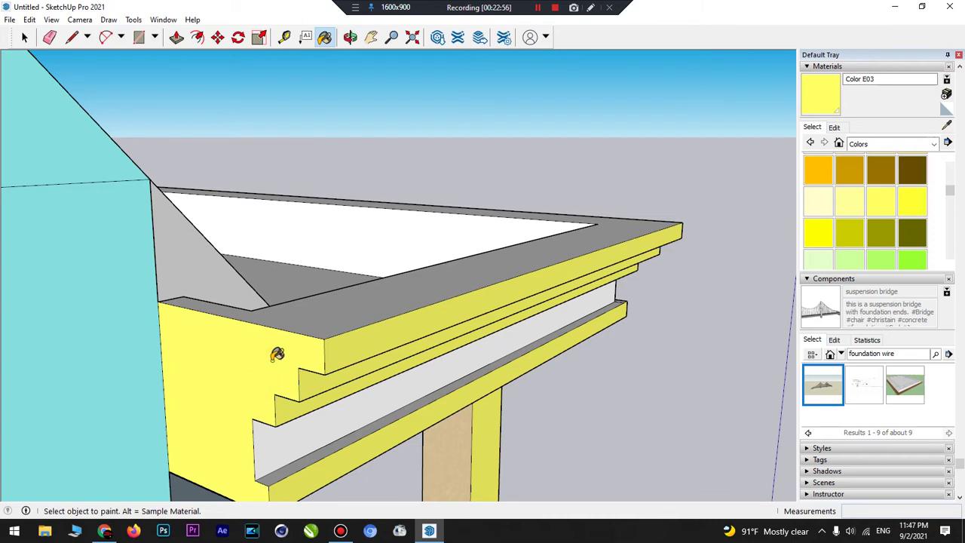
# - Paint the recessed band on the cornice's left side and the three thin undersides of the stepped bands with dark blue Color I08
pyautogui.click(351, 37)
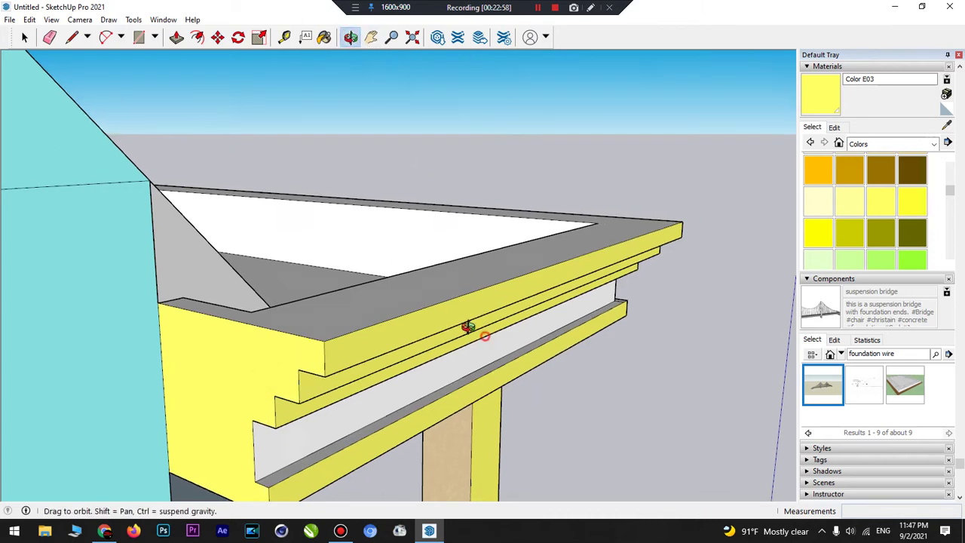
pyautogui.moveTo(469, 327); pyautogui.dragTo(319, 155)
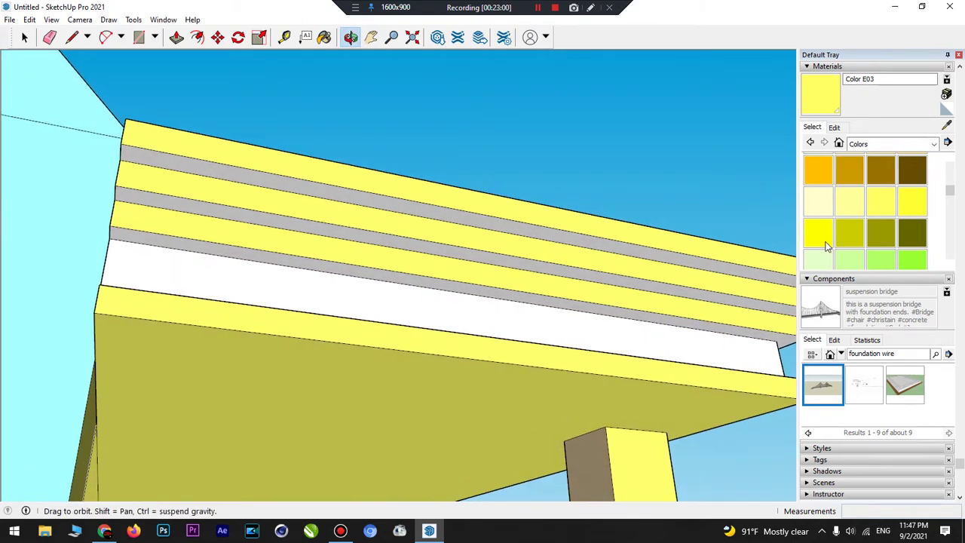
pyautogui.scroll(3, 893, 204)
pyautogui.scroll(2, 898, 196)
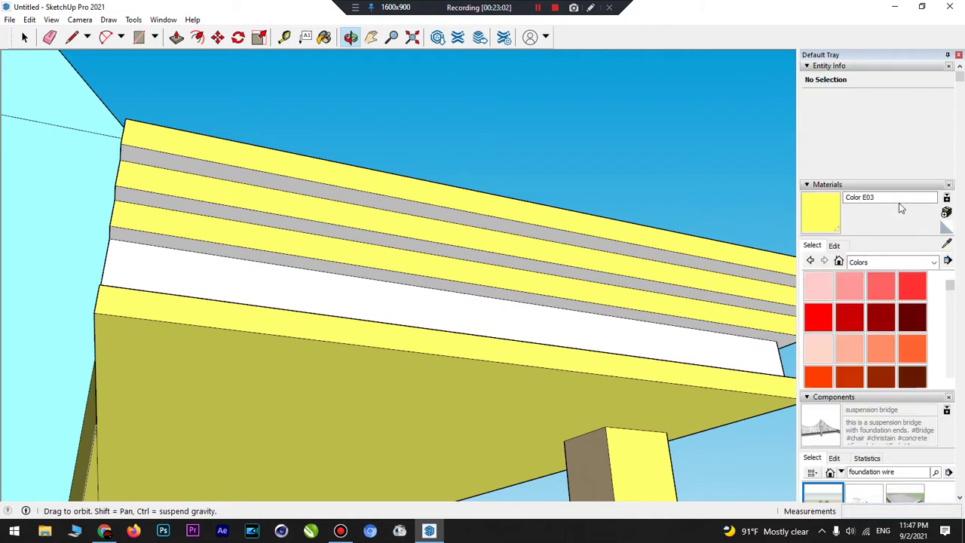
pyautogui.scroll(-10, 908, 271)
pyautogui.scroll(-6, 908, 278)
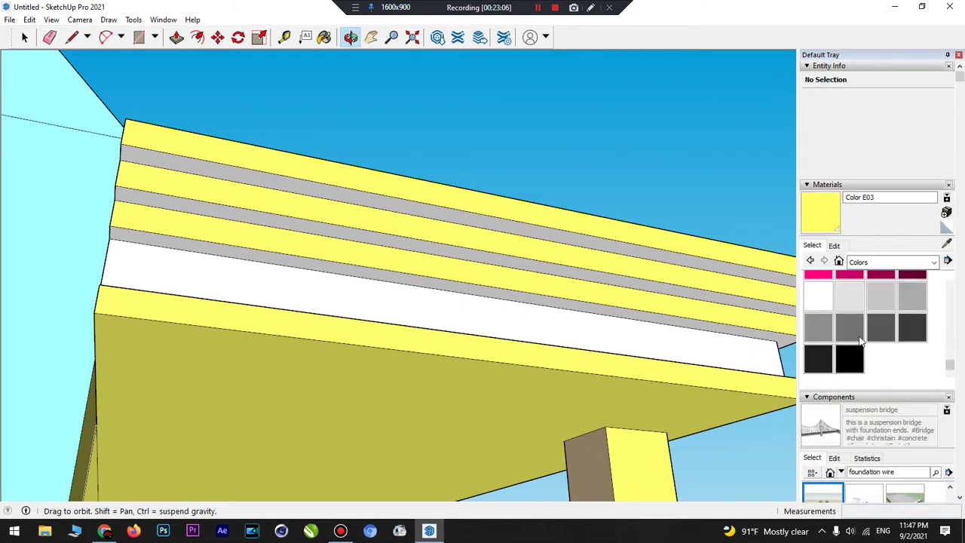
pyautogui.scroll(5, 877, 320)
pyautogui.scroll(5, 921, 332)
pyautogui.scroll(-3, 920, 338)
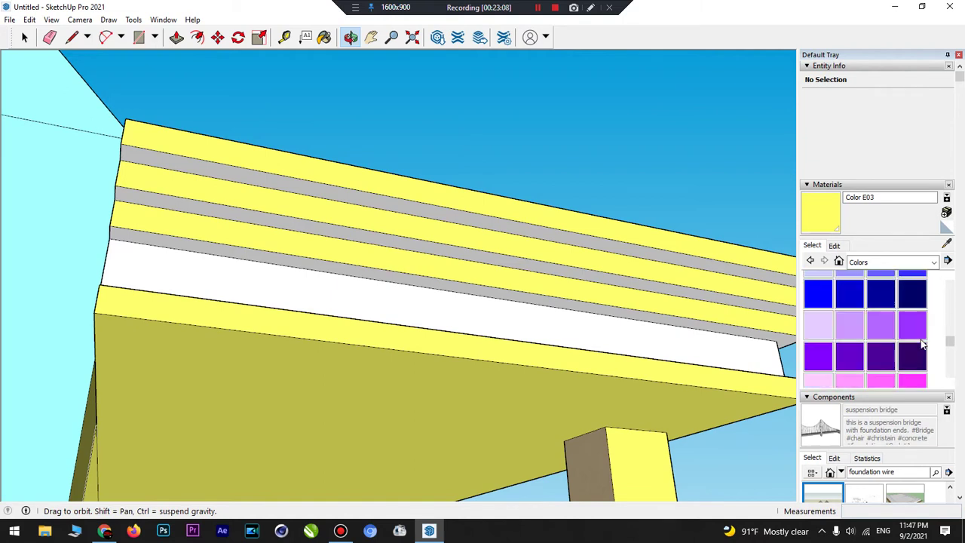
pyautogui.click(914, 296)
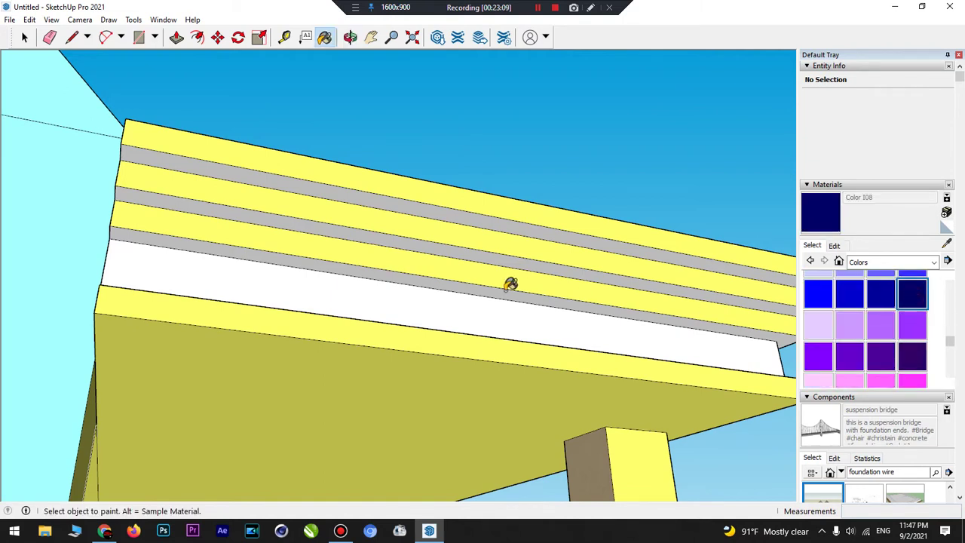
pyautogui.click(493, 221)
pyautogui.click(475, 251)
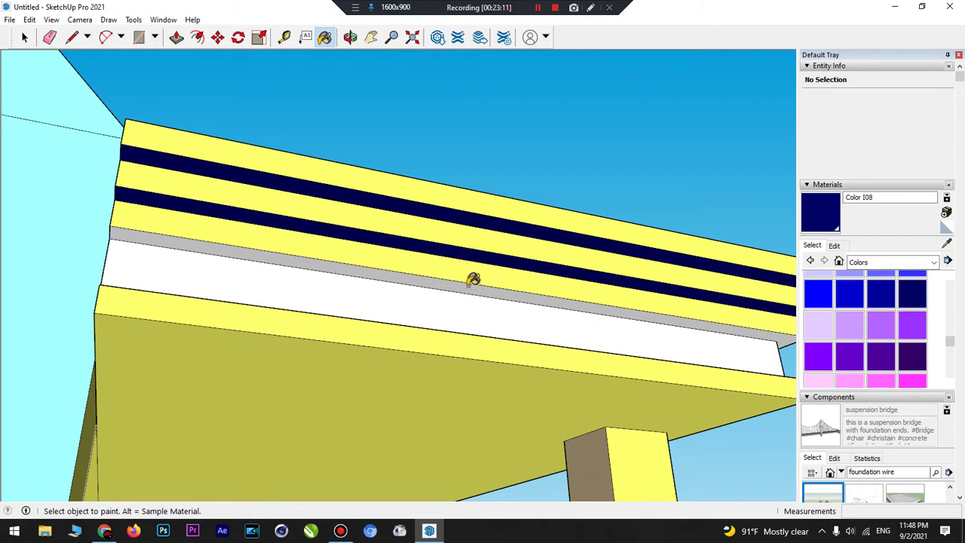
pyautogui.click(462, 296)
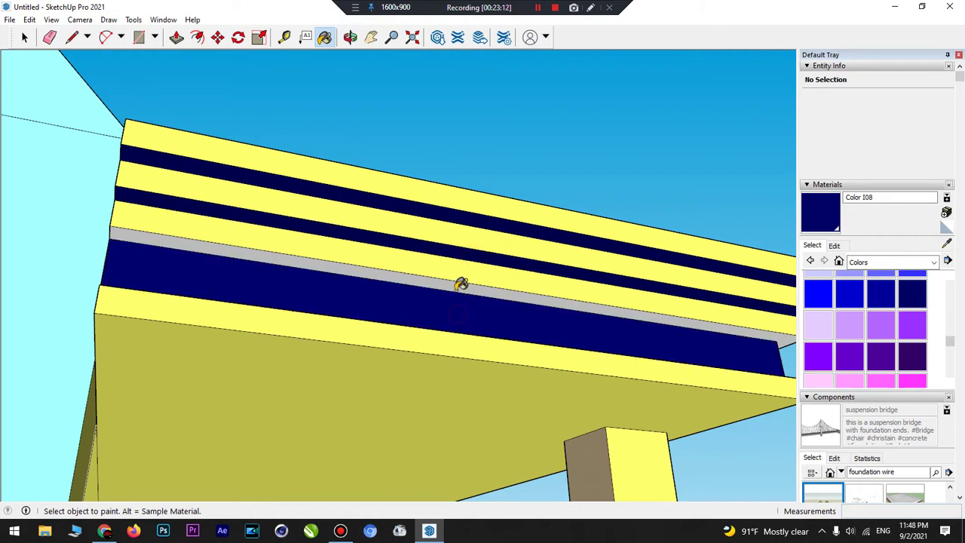
pyautogui.click(459, 282)
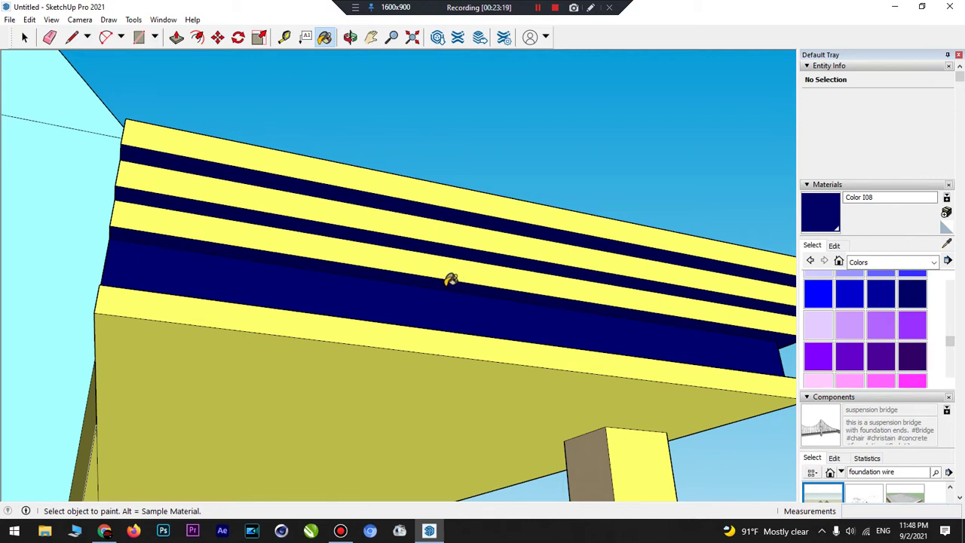
# - Paint the recessed band on the front of the porch cornice with dark blue Color I08
pyautogui.scroll(-3, 448, 280)
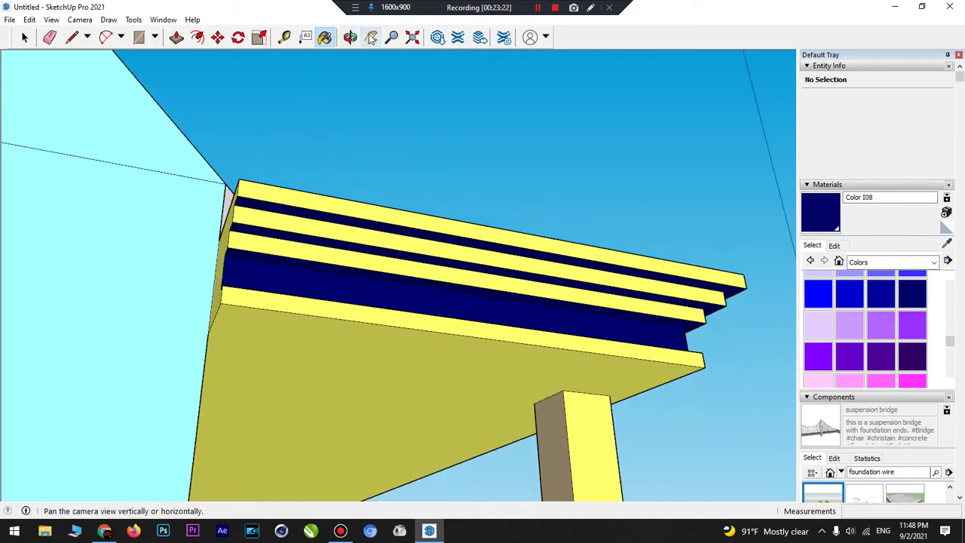
pyautogui.click(349, 37)
pyautogui.moveTo(566, 309); pyautogui.dragTo(223, 283)
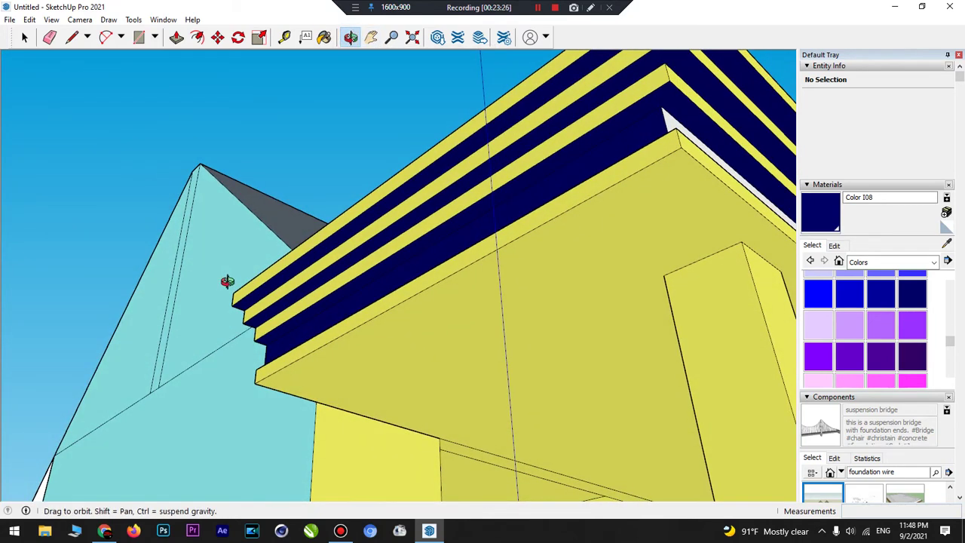
pyautogui.moveTo(588, 263); pyautogui.dragTo(393, 340)
pyautogui.moveTo(488, 265); pyautogui.dragTo(465, 198)
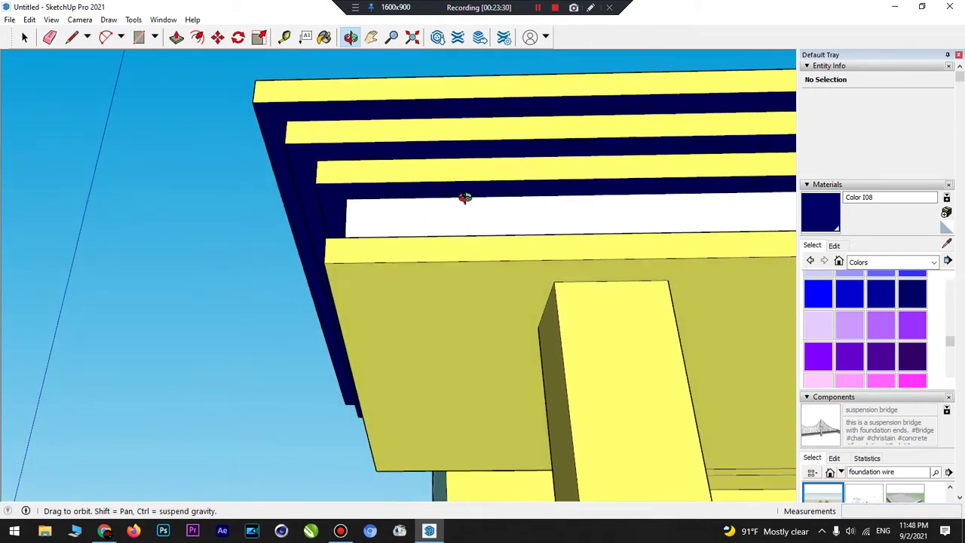
pyautogui.click(818, 224)
pyautogui.click(703, 216)
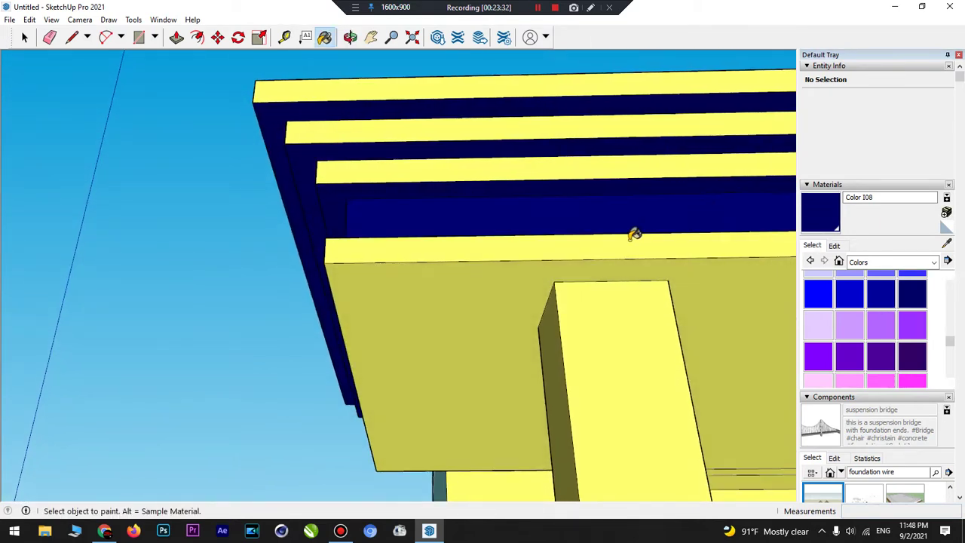
# - Paint the three thin undersides and the recessed band on the cornice's right side with Color I08
pyautogui.scroll(-5, 616, 242)
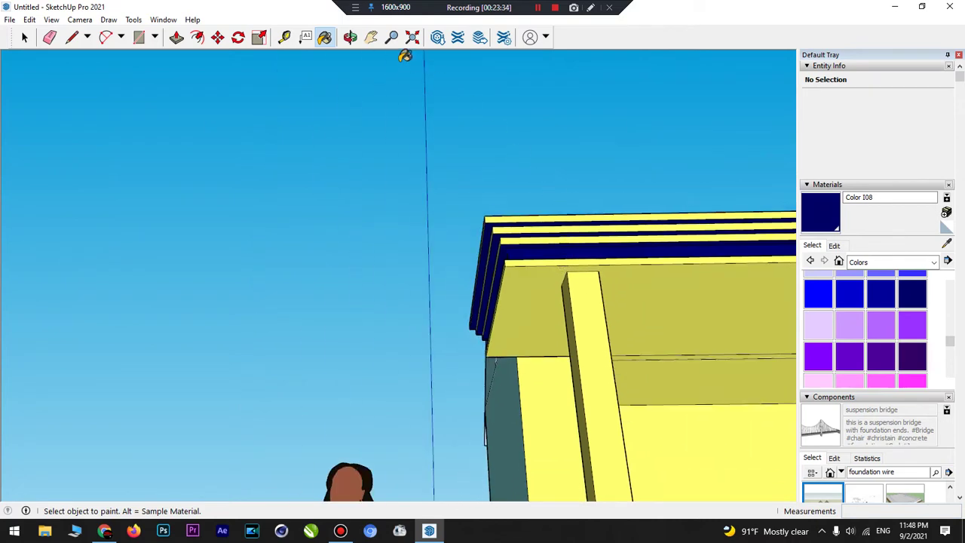
pyautogui.click(350, 37)
pyautogui.moveTo(646, 241); pyautogui.dragTo(565, 311)
pyautogui.moveTo(623, 294); pyautogui.dragTo(455, 277)
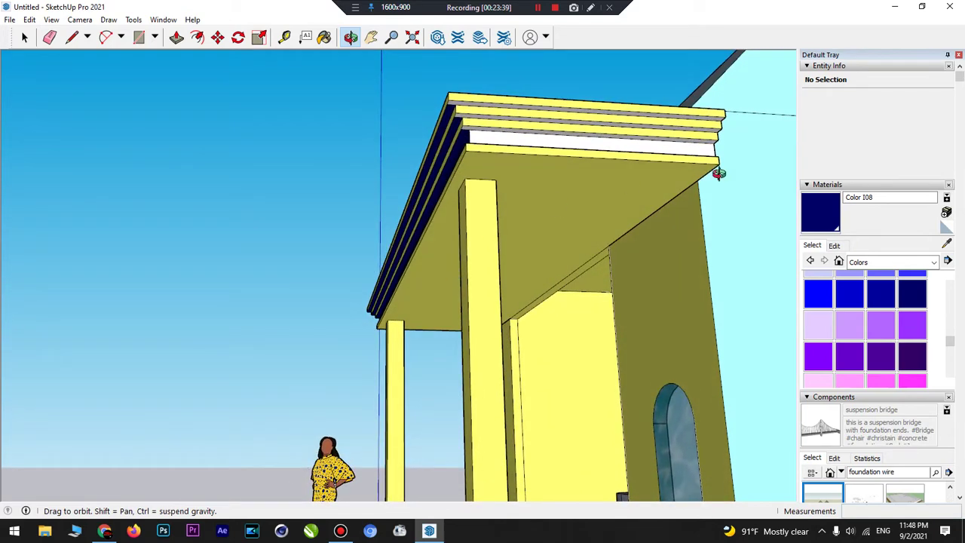
pyautogui.moveTo(718, 173)
pyautogui.mouseDown()
pyautogui.moveTo(728, 163)
pyautogui.moveTo(659, 148)
pyautogui.mouseUp()
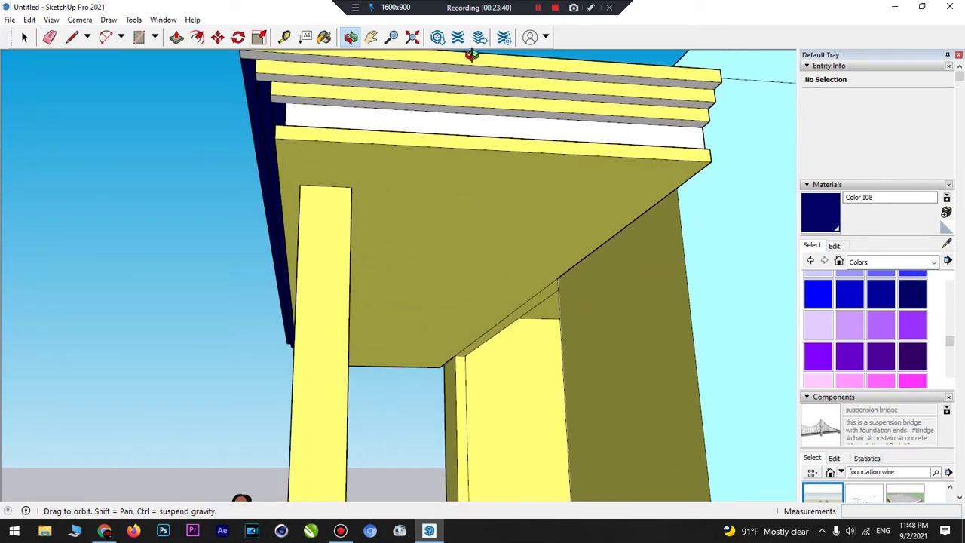
pyautogui.click(324, 38)
pyautogui.click(398, 60)
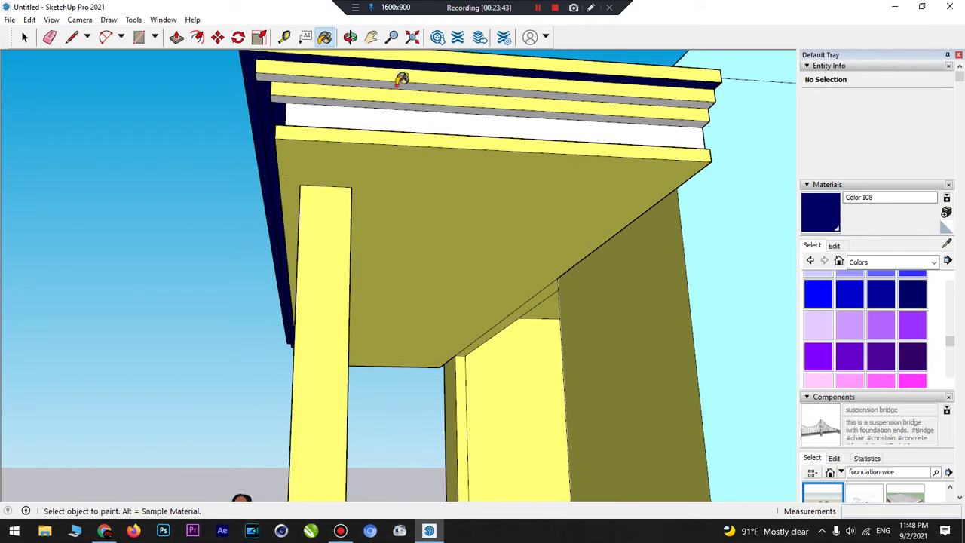
pyautogui.click(398, 81)
pyautogui.click(403, 98)
pyautogui.click(406, 119)
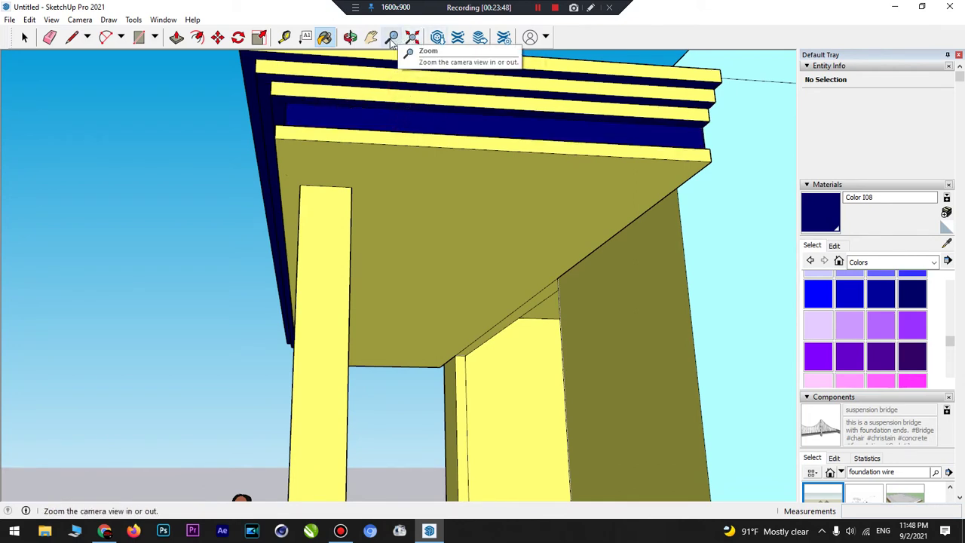
# - Paint the front and outer side faces of the left porch column with Color I08
pyautogui.click(351, 38)
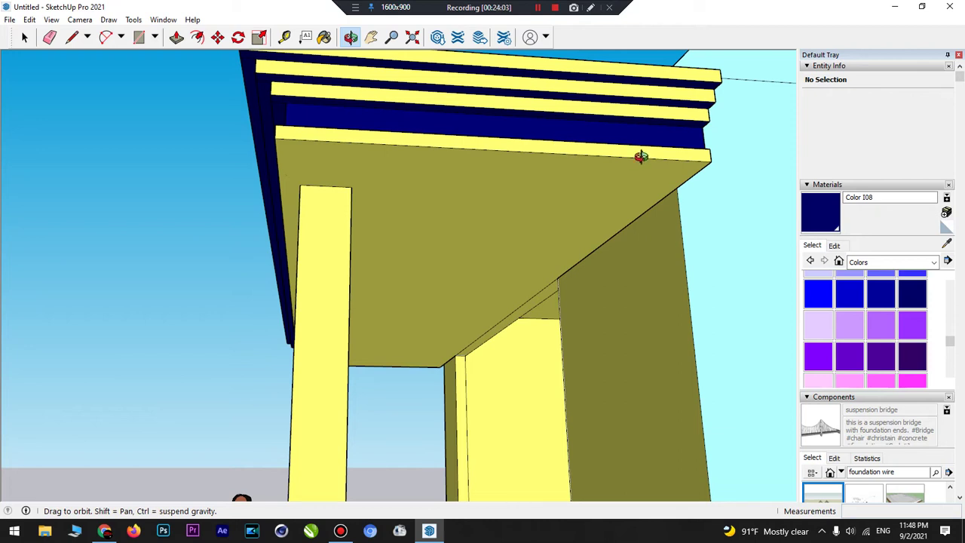
pyautogui.moveTo(599, 151); pyautogui.dragTo(403, 264)
pyautogui.scroll(-5, 402, 264)
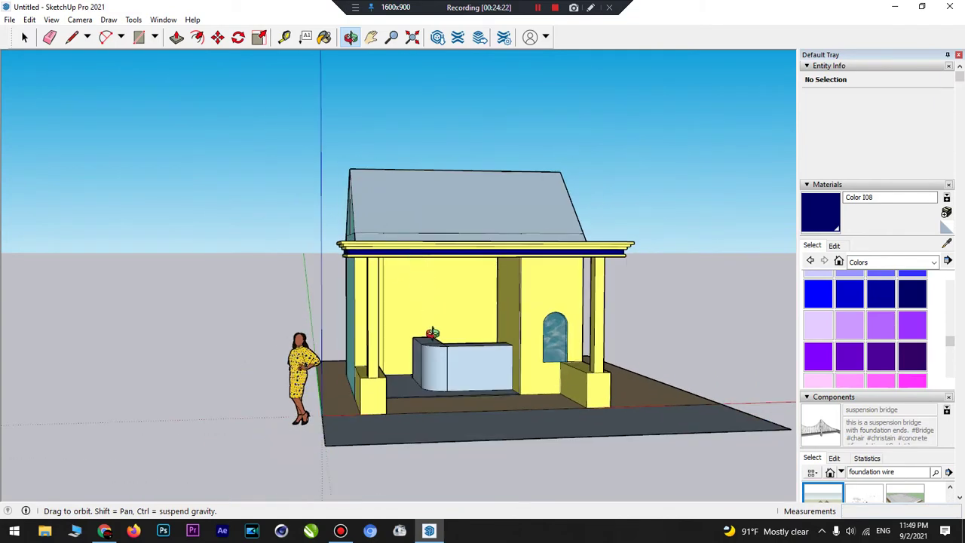
pyautogui.scroll(8, 442, 452)
pyautogui.moveTo(493, 314); pyautogui.dragTo(622, 354)
pyautogui.scroll(-3, 366, 347)
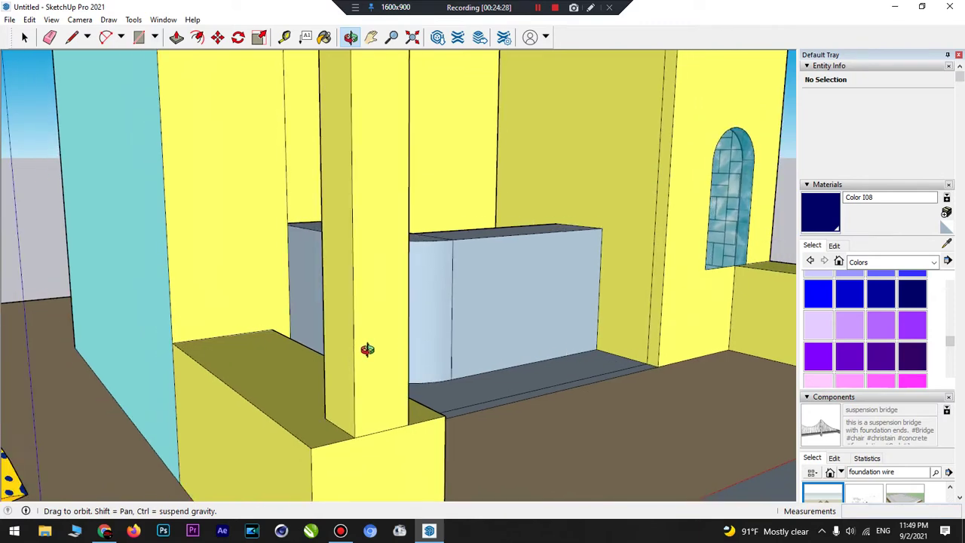
pyautogui.scroll(3, 370, 349)
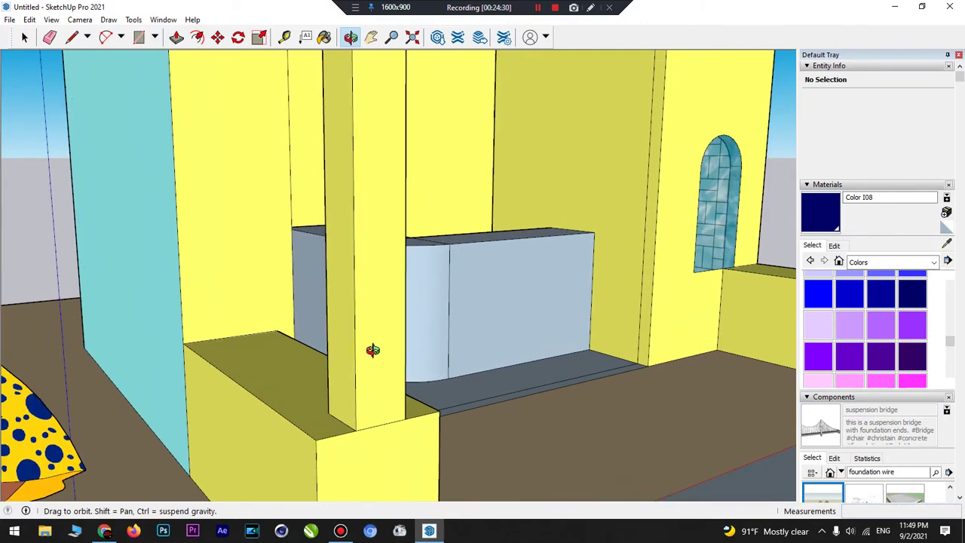
pyautogui.scroll(4, 422, 327)
pyautogui.scroll(-4, 431, 324)
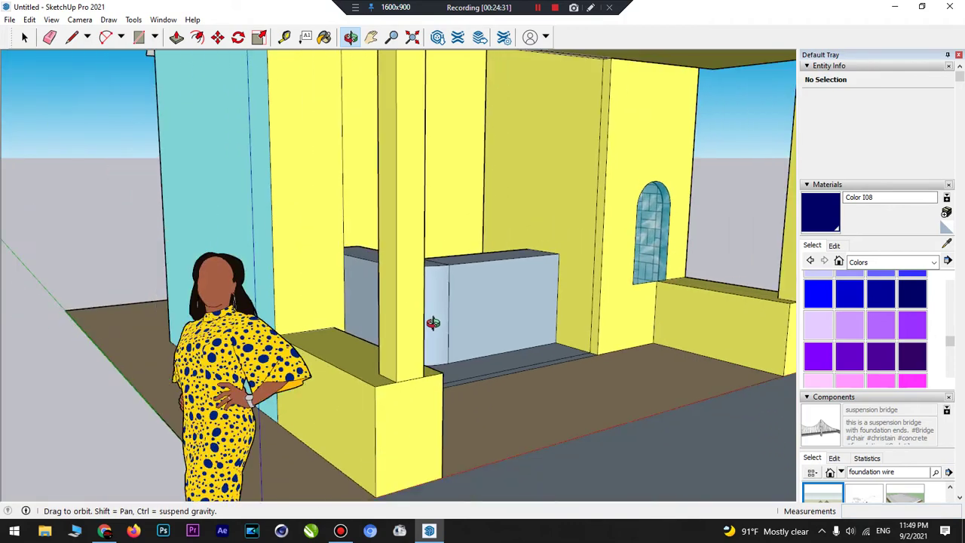
pyautogui.moveTo(554, 264); pyautogui.dragTo(493, 307)
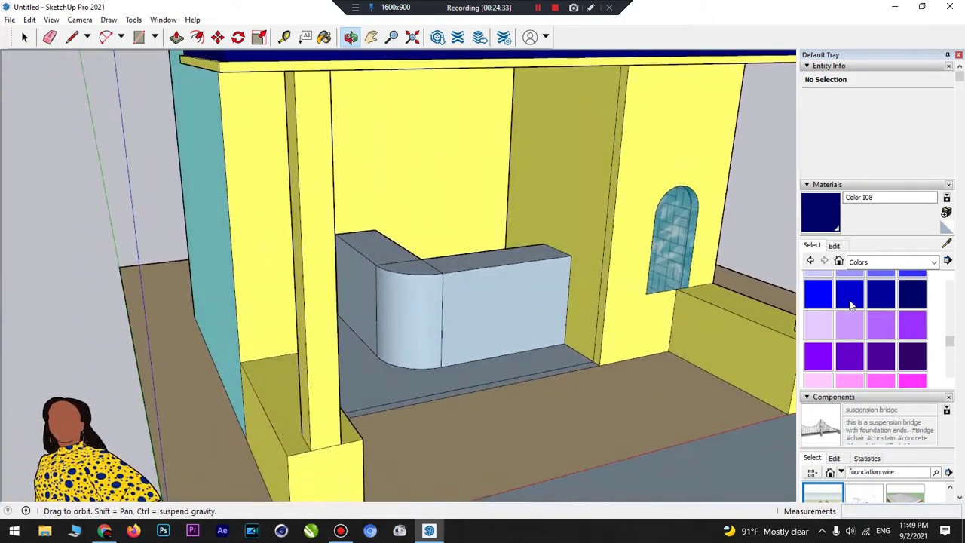
pyautogui.click(819, 213)
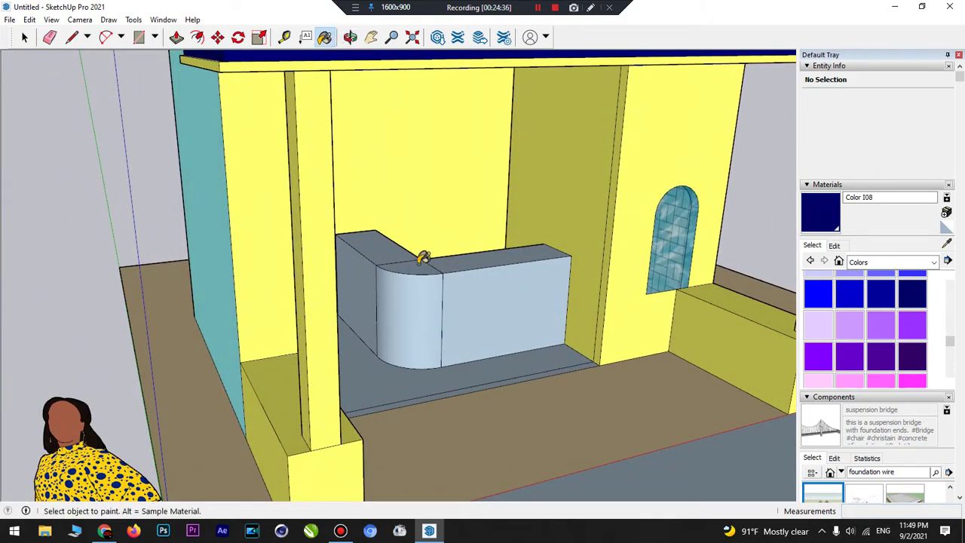
pyautogui.click(306, 215)
pyautogui.click(298, 215)
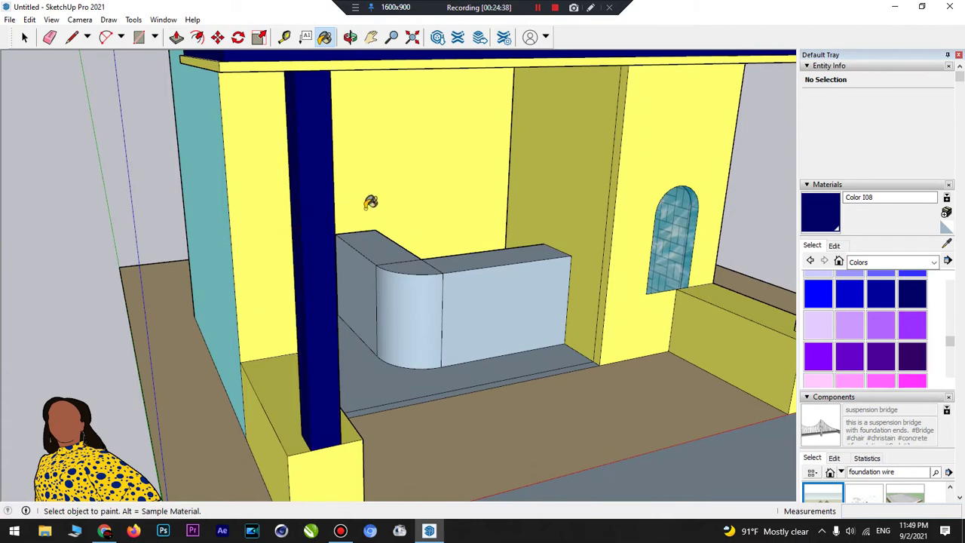
# - Paint the front and inner side faces of the right porch column with Color I08
pyautogui.scroll(-5, 370, 202)
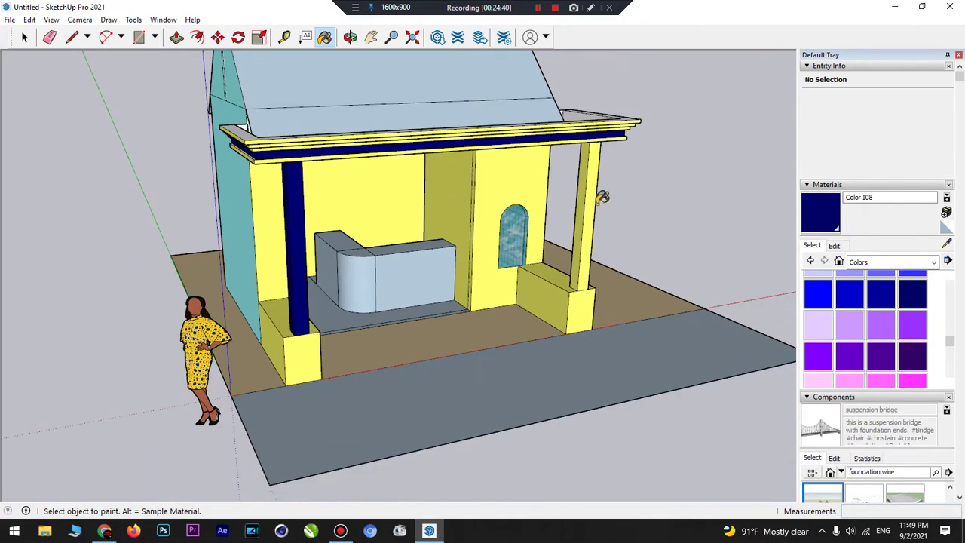
pyautogui.click(591, 197)
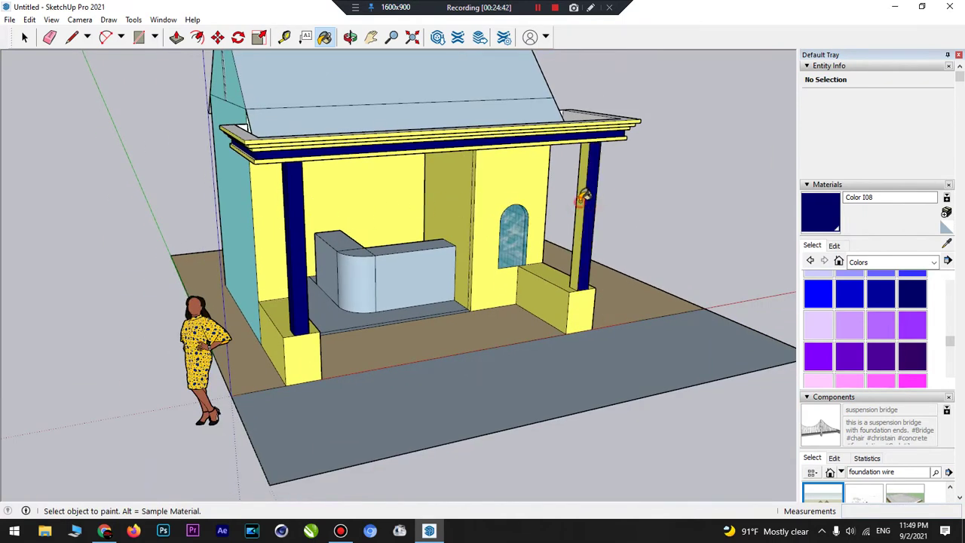
pyautogui.click(582, 198)
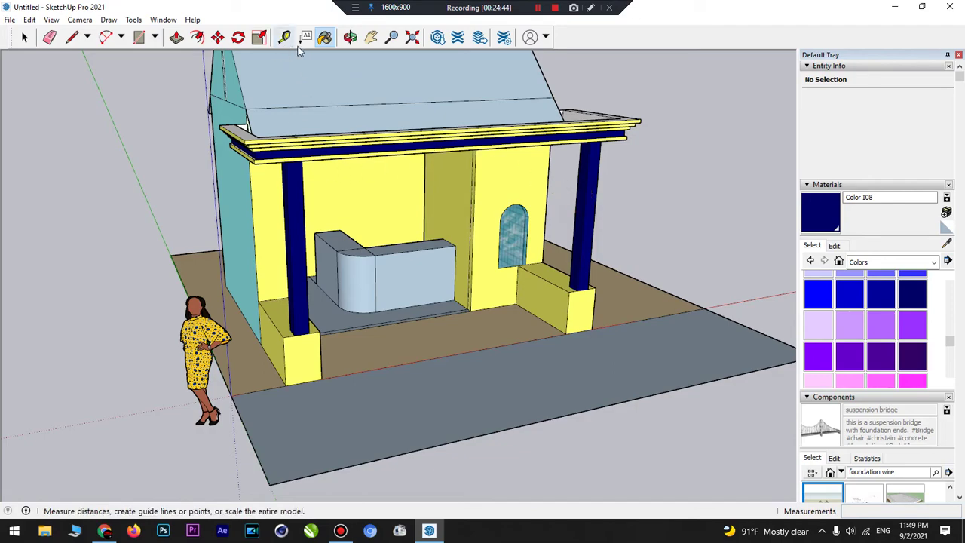
# - Paint the right column's outer side and rear faces and the left column's inner side face with Color I08
pyautogui.click(350, 37)
pyautogui.moveTo(400, 108); pyautogui.dragTo(45, 184)
pyautogui.moveTo(269, 203); pyautogui.dragTo(77, 201)
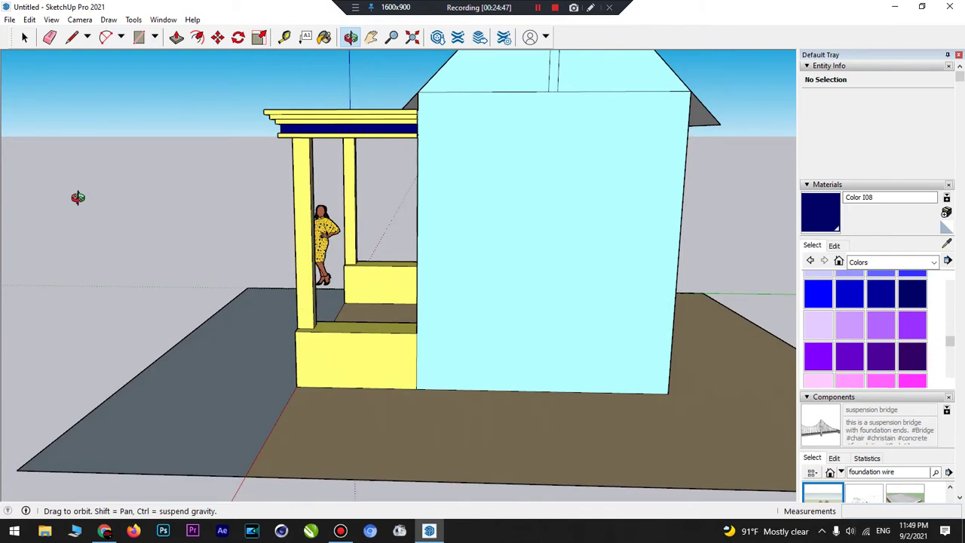
pyautogui.click(324, 37)
pyautogui.click(309, 184)
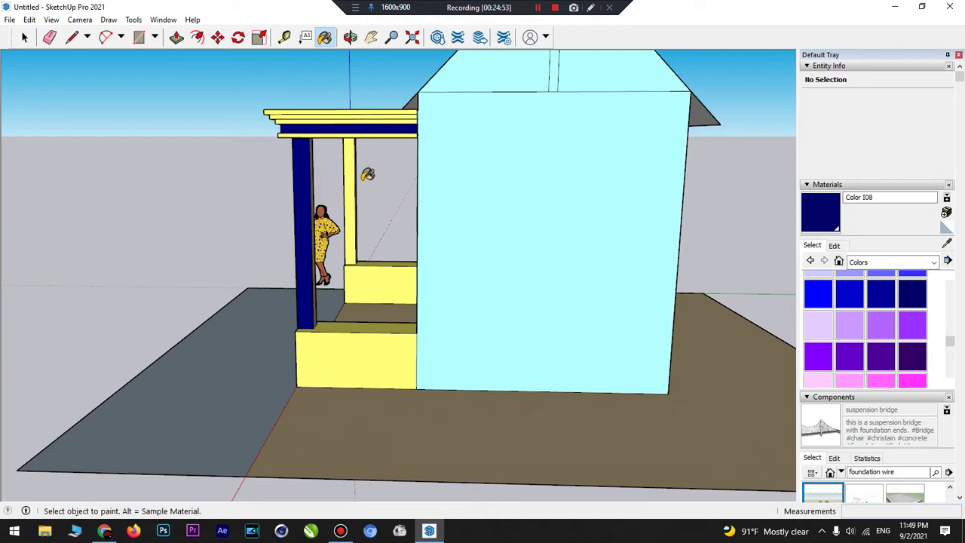
pyautogui.click(351, 177)
pyautogui.scroll(6, 352, 174)
pyautogui.click(218, 202)
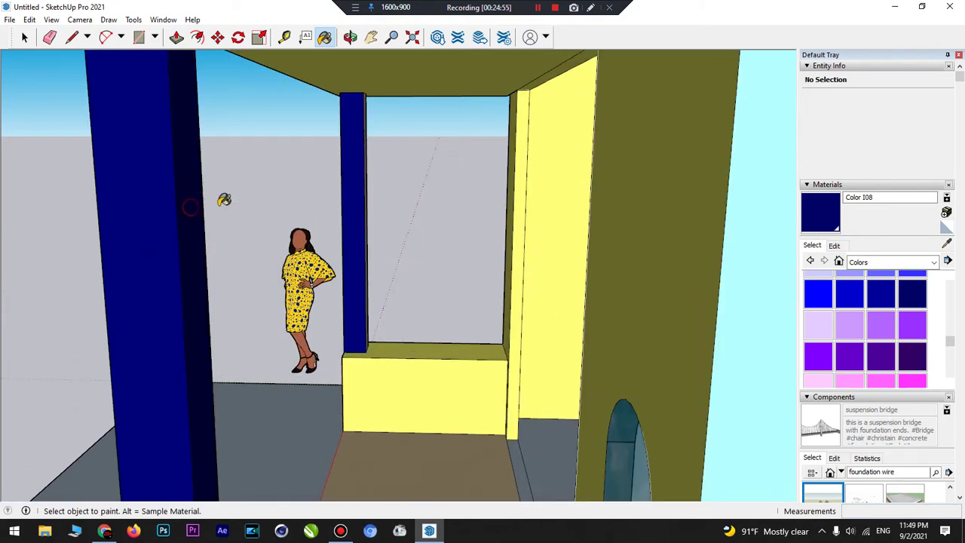
pyautogui.scroll(4, 362, 160)
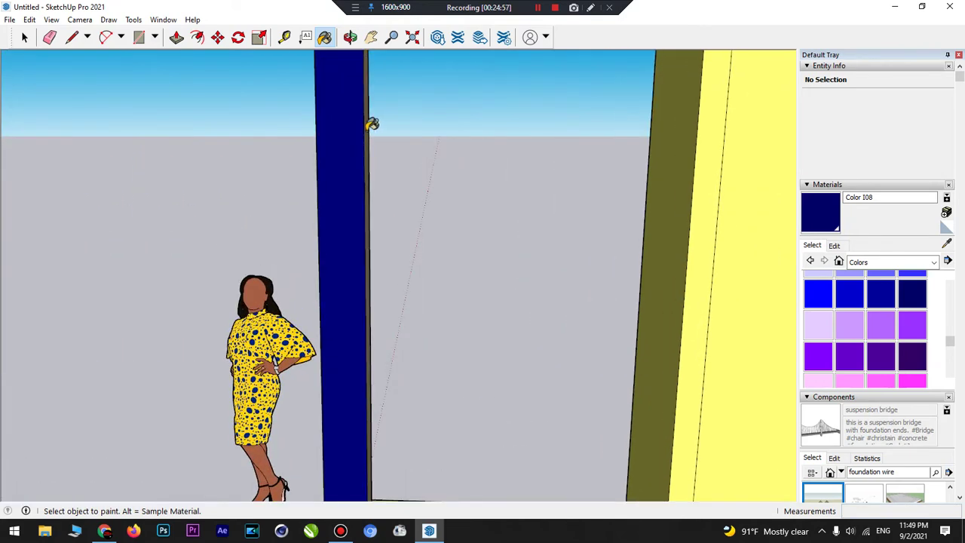
pyautogui.scroll(-6, 372, 125)
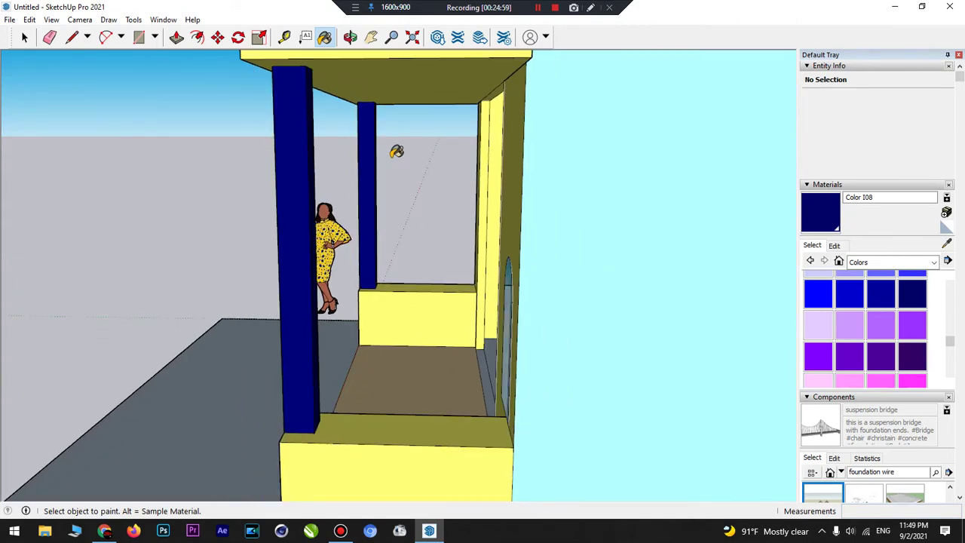
pyautogui.scroll(-3, 396, 152)
# - Switch the material library to the Glass and Mirrors collection with the house front in view
pyautogui.click(349, 37)
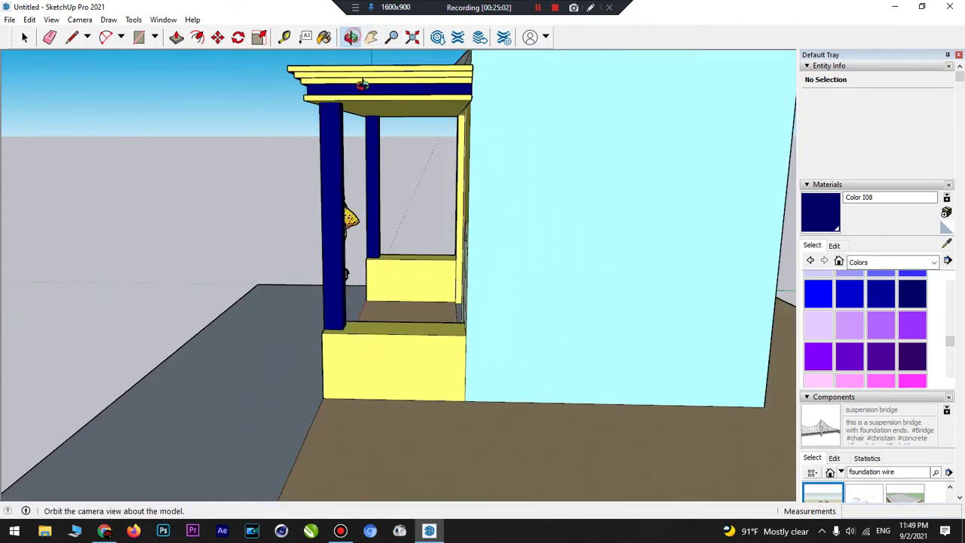
pyautogui.moveTo(392, 287)
pyautogui.mouseDown()
pyautogui.moveTo(429, 319)
pyautogui.moveTo(479, 341)
pyautogui.moveTo(653, 324)
pyautogui.moveTo(635, 351)
pyautogui.moveTo(588, 342)
pyautogui.moveTo(618, 289)
pyautogui.mouseUp()
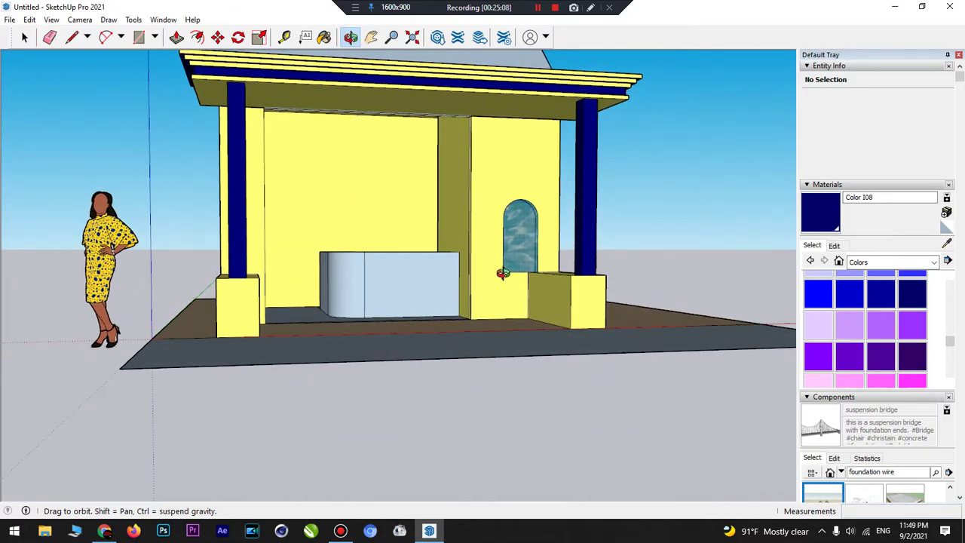
pyautogui.moveTo(503, 273); pyautogui.dragTo(453, 255)
pyautogui.scroll(-5, 889, 288)
pyautogui.click(886, 262)
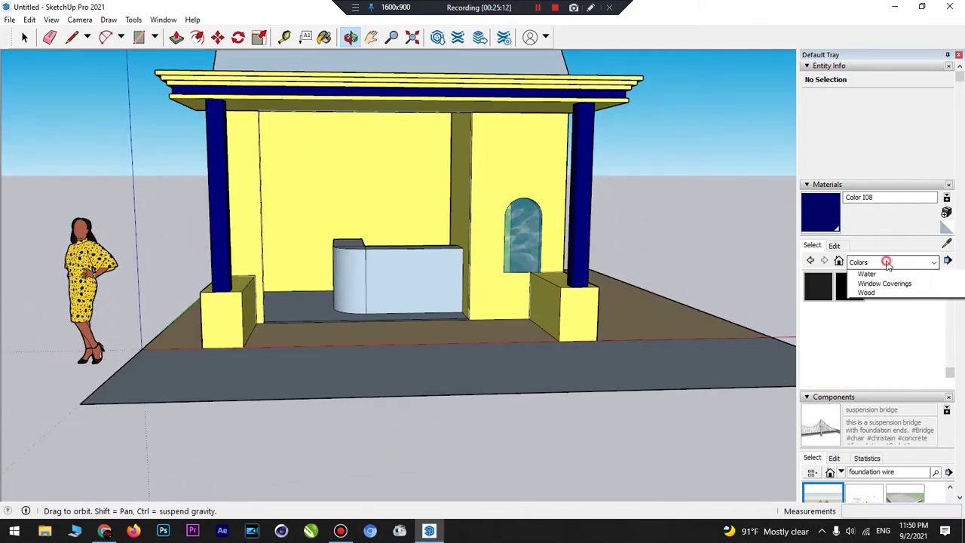
pyautogui.click(879, 315)
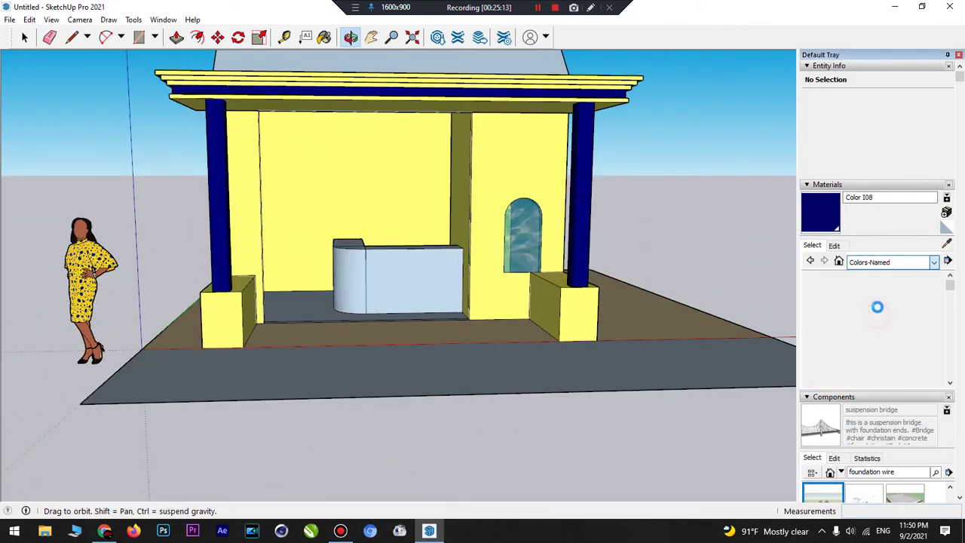
pyautogui.click(889, 262)
pyautogui.click(874, 324)
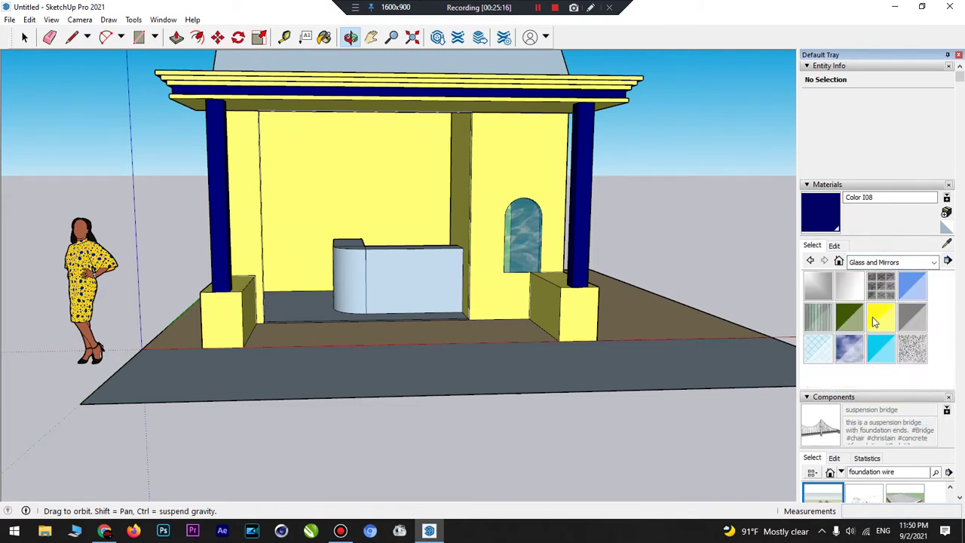
# - Paint the counter's straight front face and its curved corner with Mirror 01
pyautogui.click(819, 287)
pyautogui.click(418, 280)
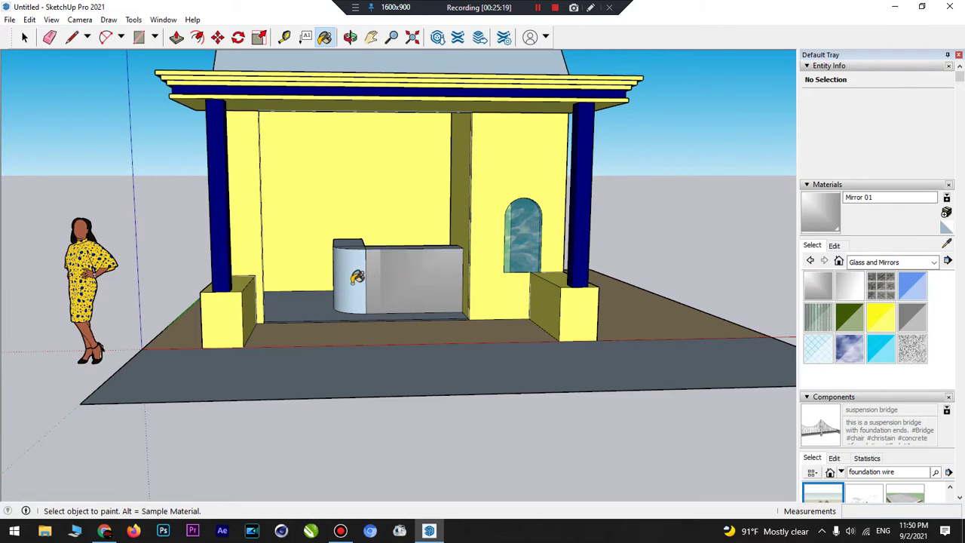
pyautogui.click(358, 278)
# - Paint the counter's straight front face and curved corner with Translucent Glass Sky Reflection
pyautogui.scroll(6, 359, 254)
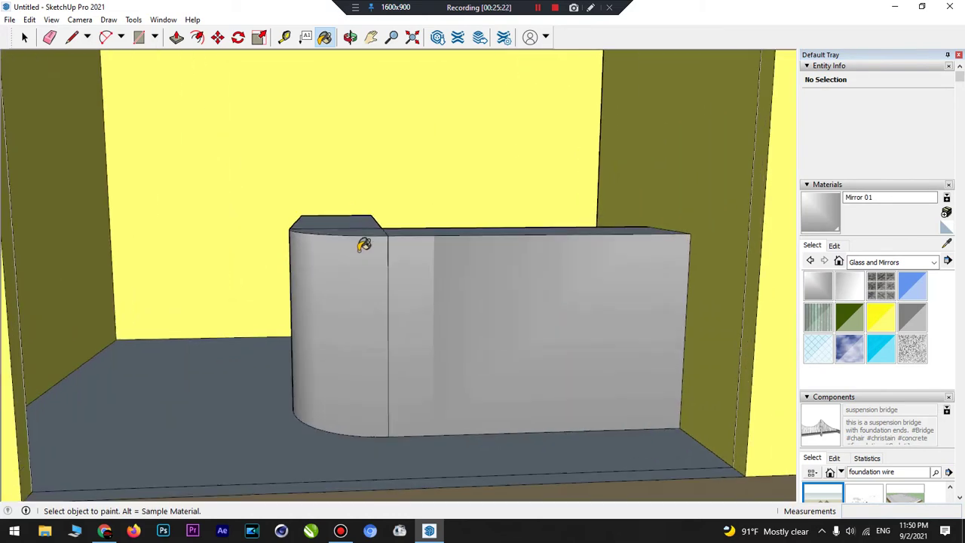
pyautogui.click(350, 37)
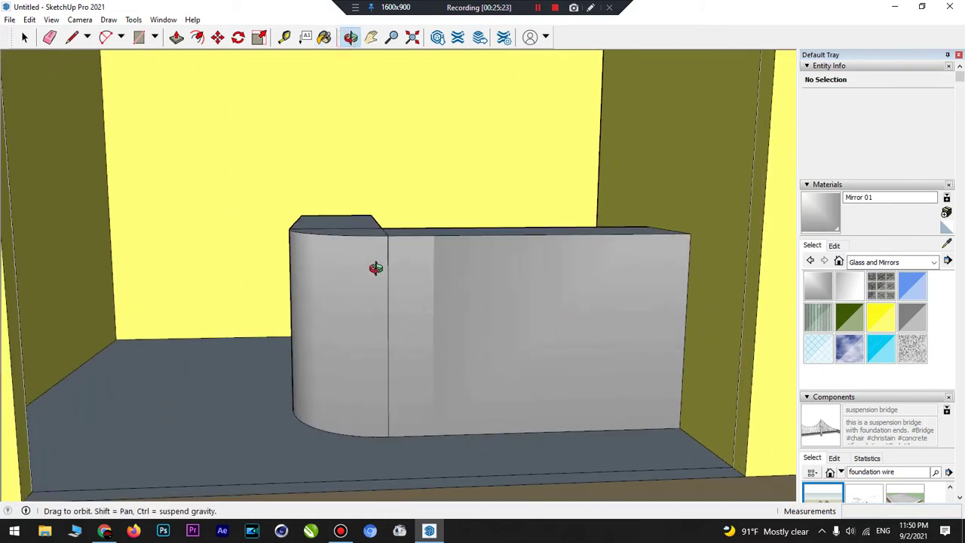
pyautogui.moveTo(377, 265); pyautogui.dragTo(772, 308)
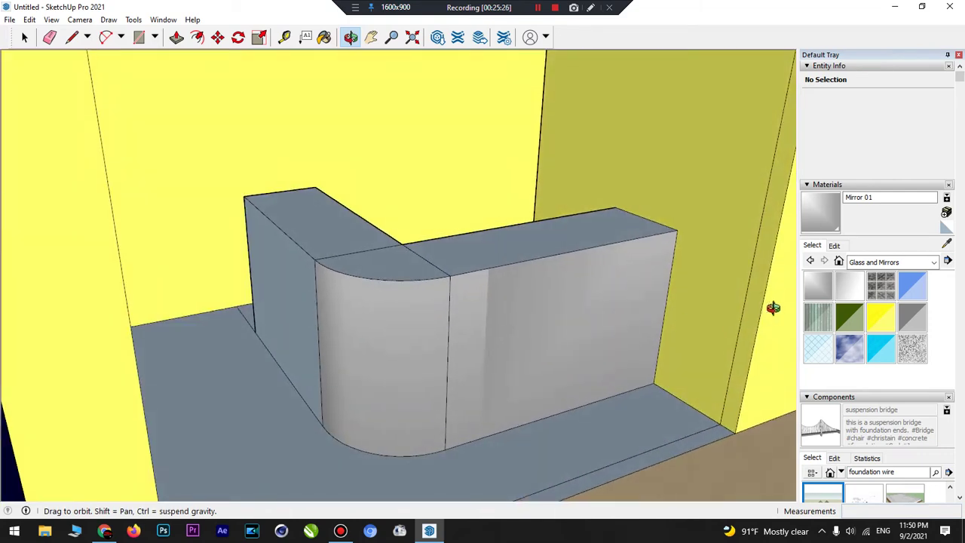
pyautogui.click(848, 348)
pyautogui.click(576, 323)
pyautogui.click(400, 339)
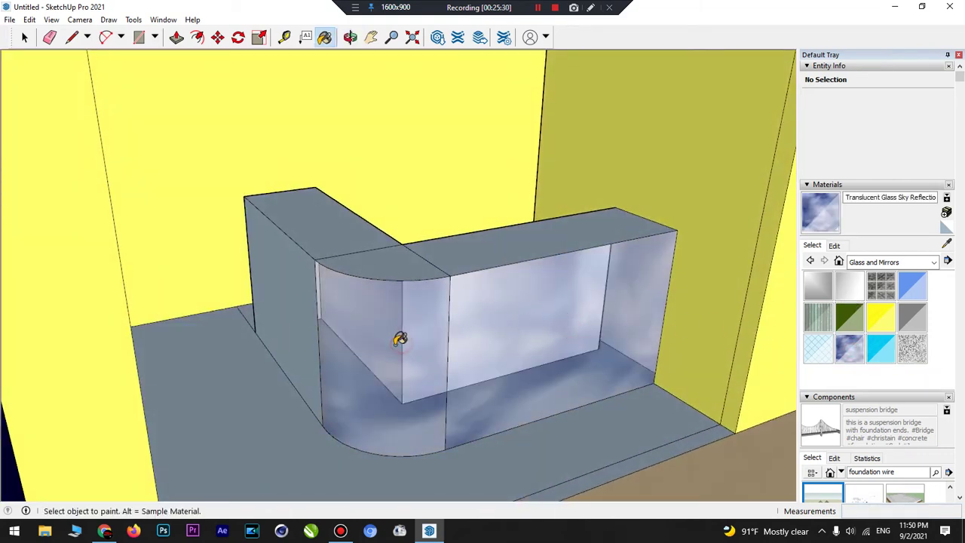
# - Paint the counter's outer side face and all of its top faces with Translucent Glass Sky Reflection
pyautogui.click(309, 310)
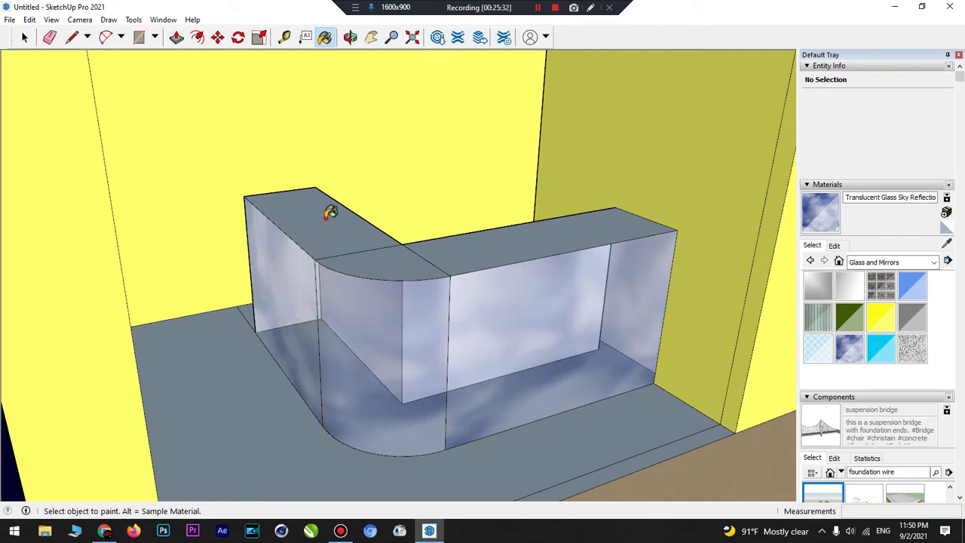
pyautogui.click(329, 220)
pyautogui.click(386, 273)
pyautogui.click(481, 264)
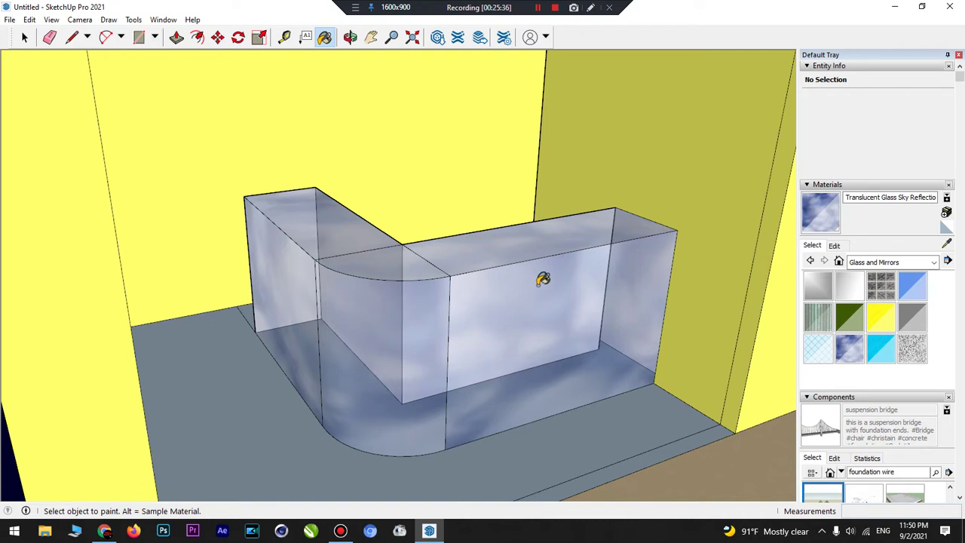
# - Paint all of the counter's front, curved corner, side and top faces with Translucent Glass Tinted
pyautogui.click(880, 348)
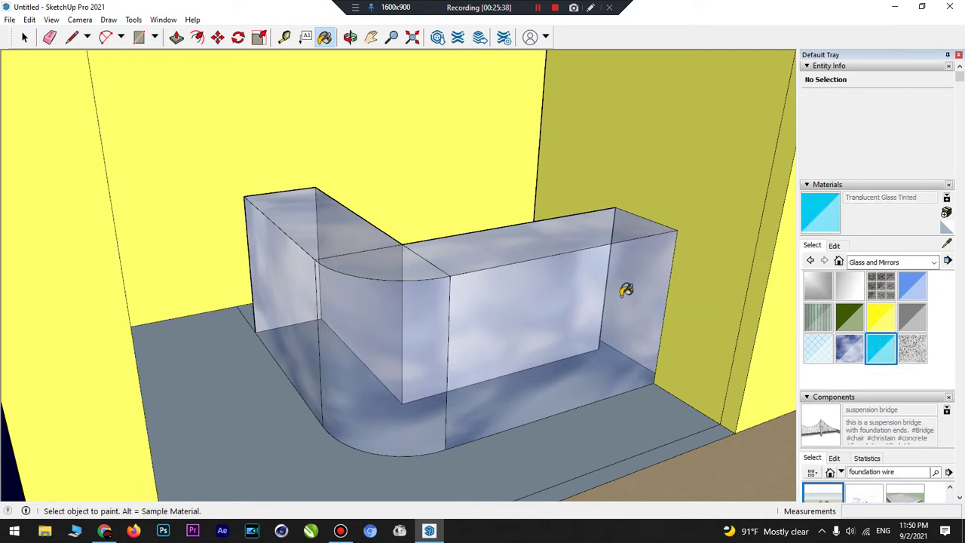
pyautogui.click(616, 297)
pyautogui.click(551, 252)
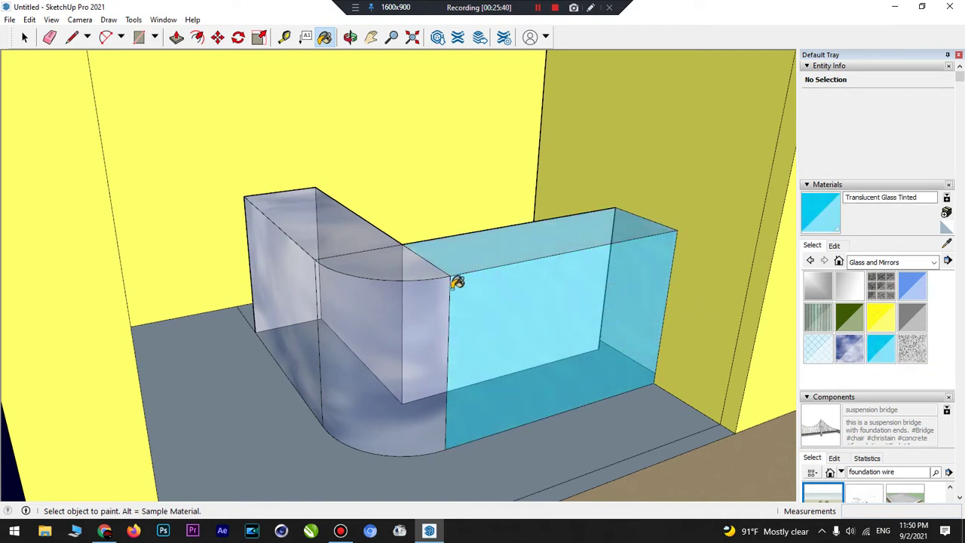
pyautogui.click(411, 260)
pyautogui.click(346, 232)
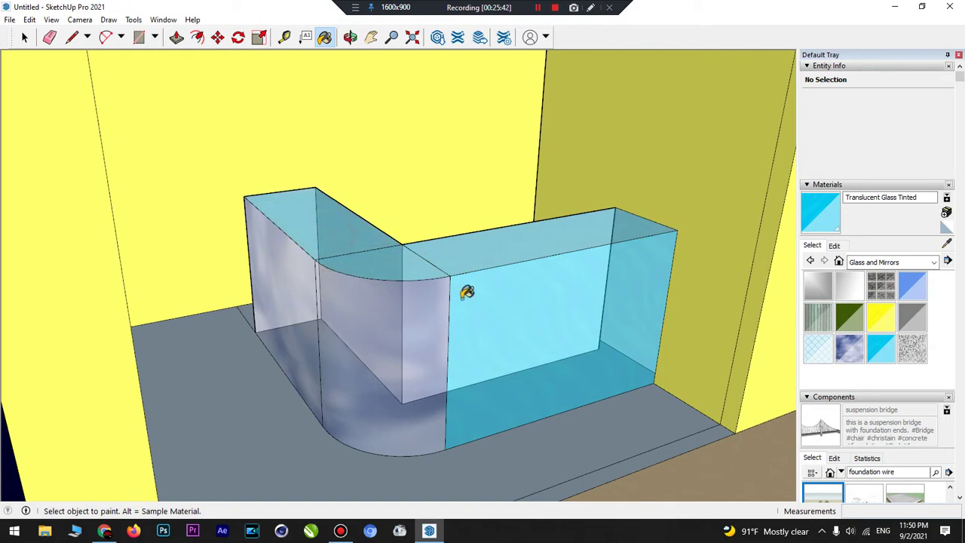
pyautogui.click(416, 311)
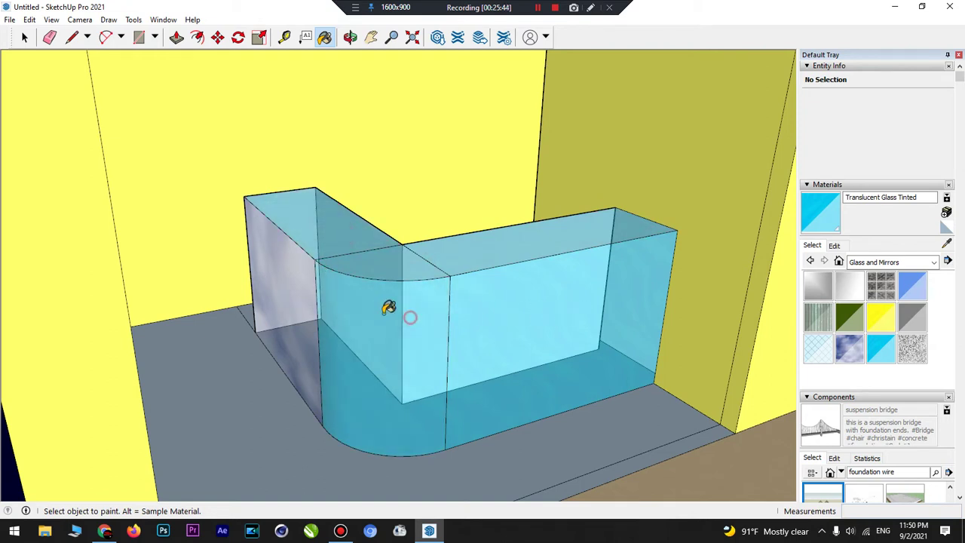
pyautogui.click(285, 278)
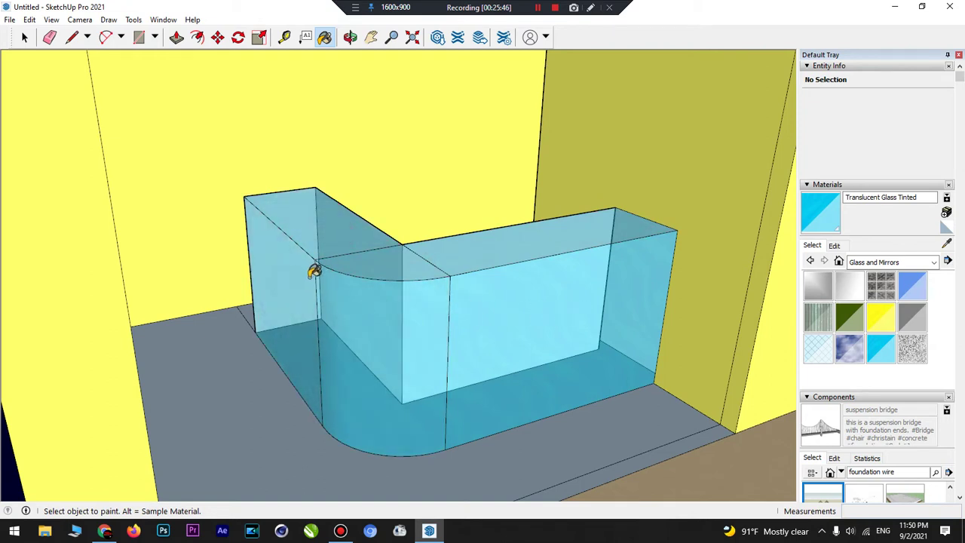
# - Paint the floor around the counter and the porch floor in front of it with Translucent Glass Safety
pyautogui.click(817, 353)
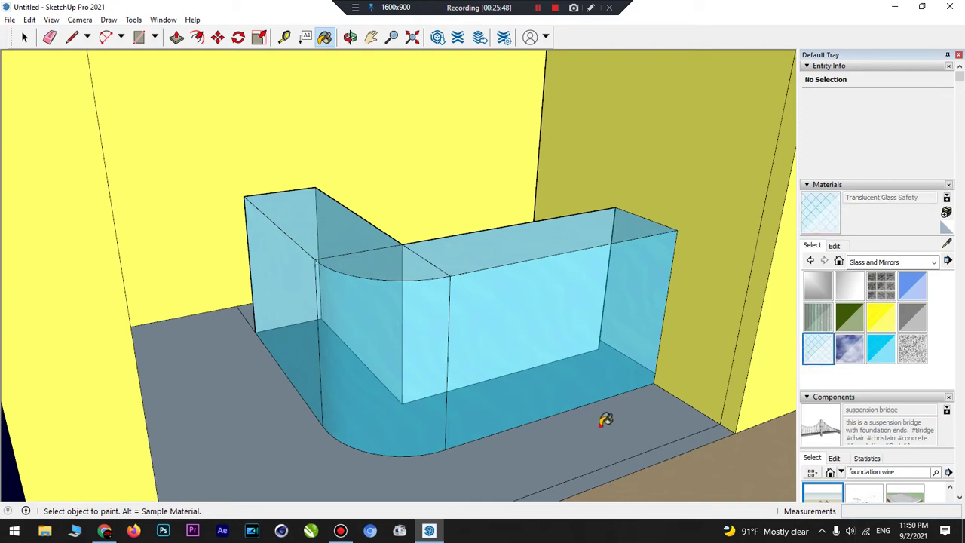
pyautogui.click(602, 421)
pyautogui.click(629, 460)
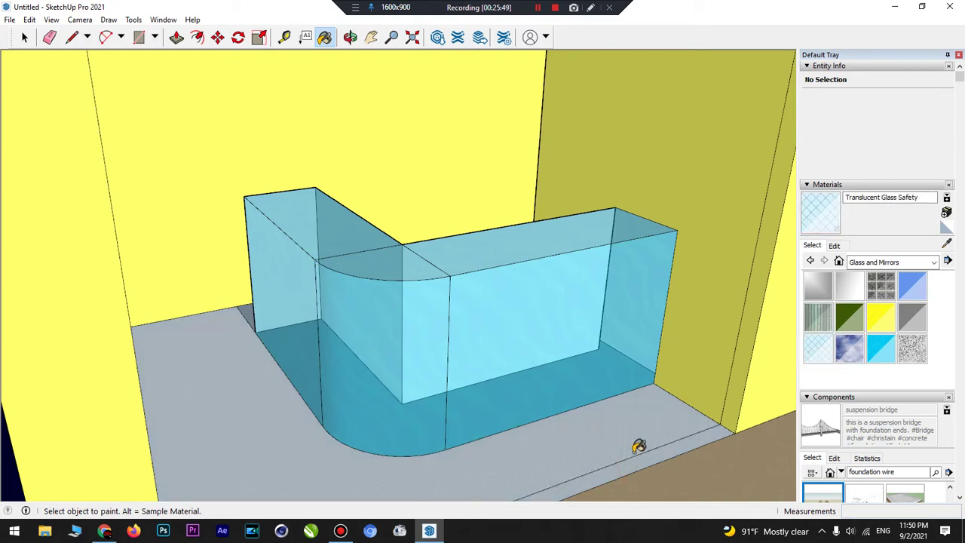
pyautogui.moveTo(638, 443); pyautogui.dragTo(610, 413, button='middle')
pyautogui.click(673, 472)
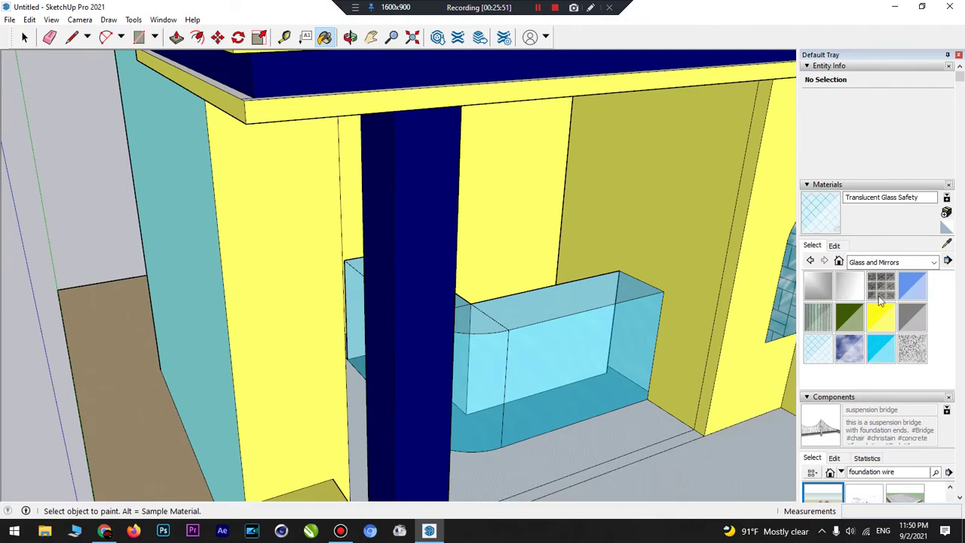
# - Paint the porch floor and the interior floor around the counter with Translucent Glass Block Dark
pyautogui.click(880, 285)
pyautogui.click(665, 452)
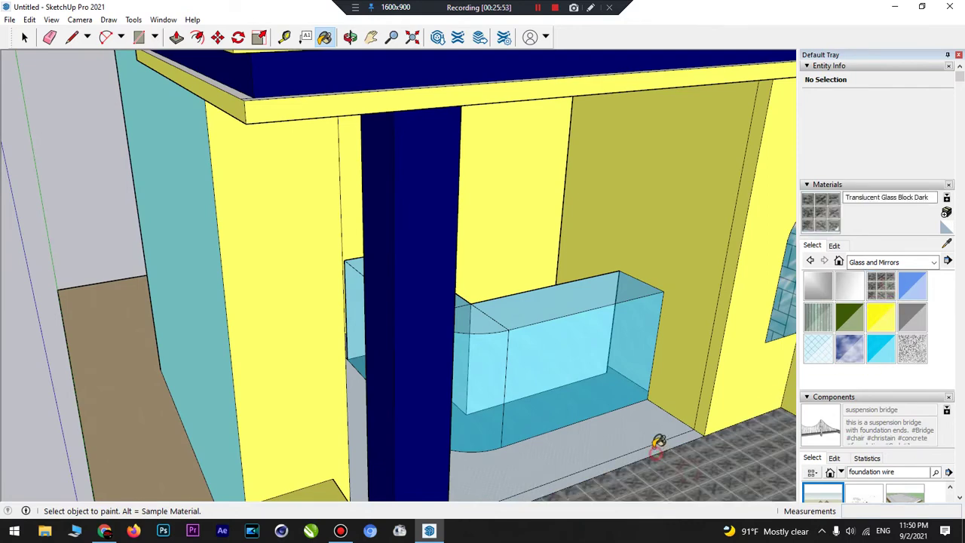
pyautogui.click(645, 420)
pyautogui.moveTo(642, 416); pyautogui.dragTo(556, 390, button='middle')
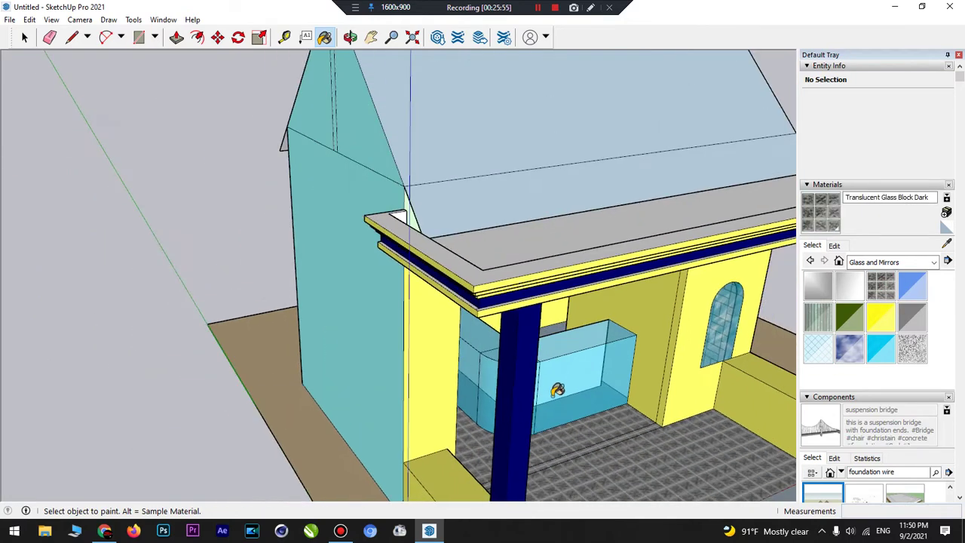
pyautogui.scroll(-5, 556, 390)
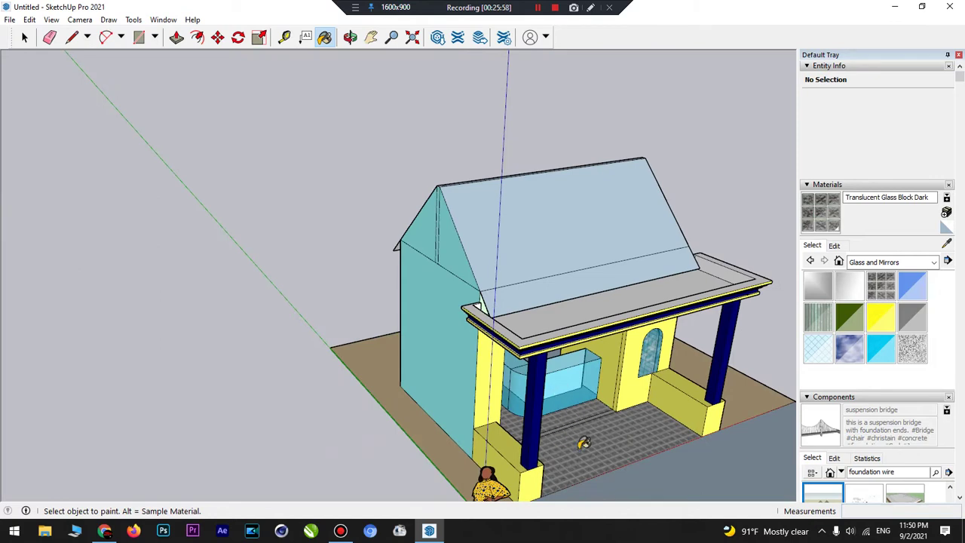
pyautogui.scroll(3, 583, 443)
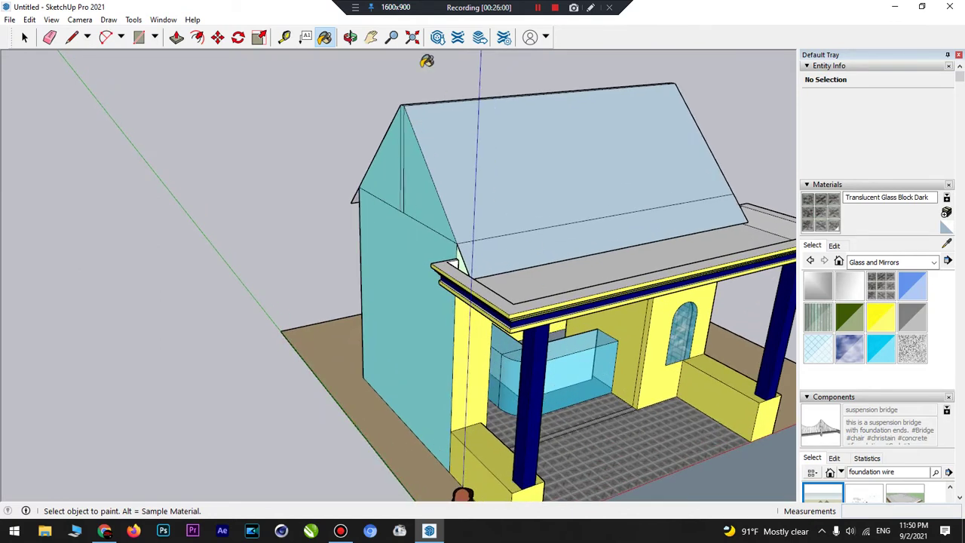
# - Look through the Landscaping, Metal and Patterns material collections and switch the library to Roofing, with the house front in view
pyautogui.click(350, 36)
pyautogui.moveTo(392, 99)
pyautogui.mouseDown()
pyautogui.moveTo(520, 267)
pyautogui.moveTo(523, 303)
pyautogui.moveTo(444, 239)
pyautogui.moveTo(490, 256)
pyautogui.moveTo(419, 203)
pyautogui.moveTo(505, 163)
pyautogui.moveTo(483, 146)
pyautogui.moveTo(299, 103)
pyautogui.moveTo(416, 151)
pyautogui.moveTo(585, 300)
pyautogui.mouseUp()
pyautogui.moveTo(838, 269); pyautogui.dragTo(754, 420)
pyautogui.click(821, 318)
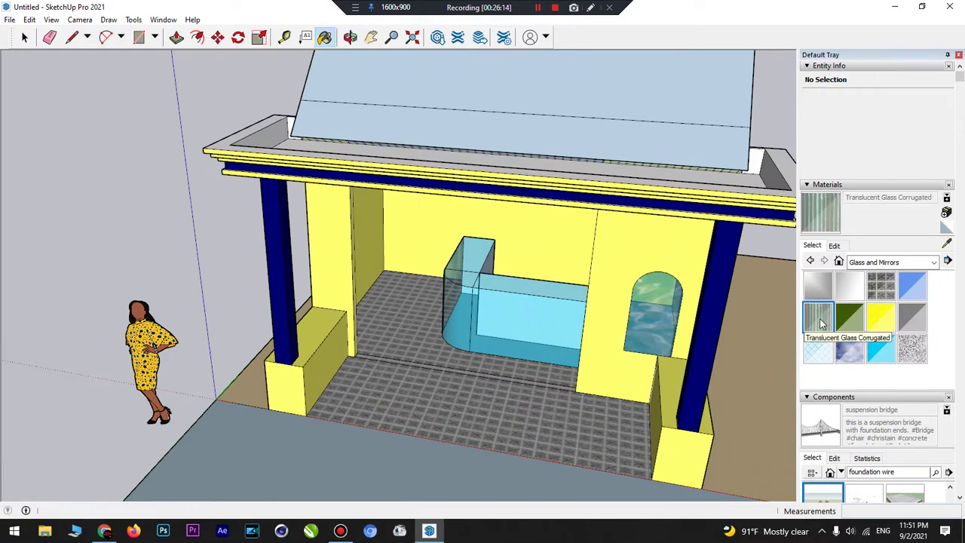
pyautogui.click(848, 350)
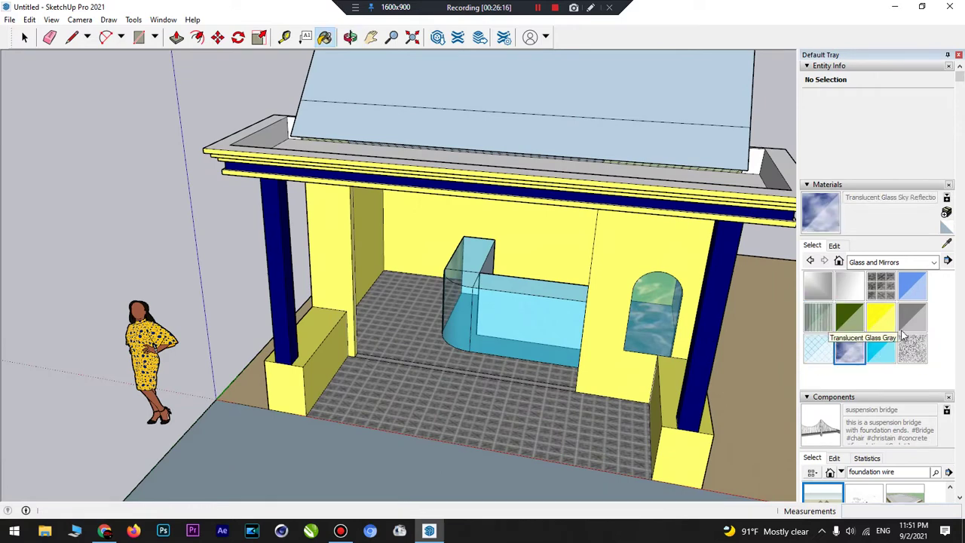
pyautogui.scroll(-2, 841, 255)
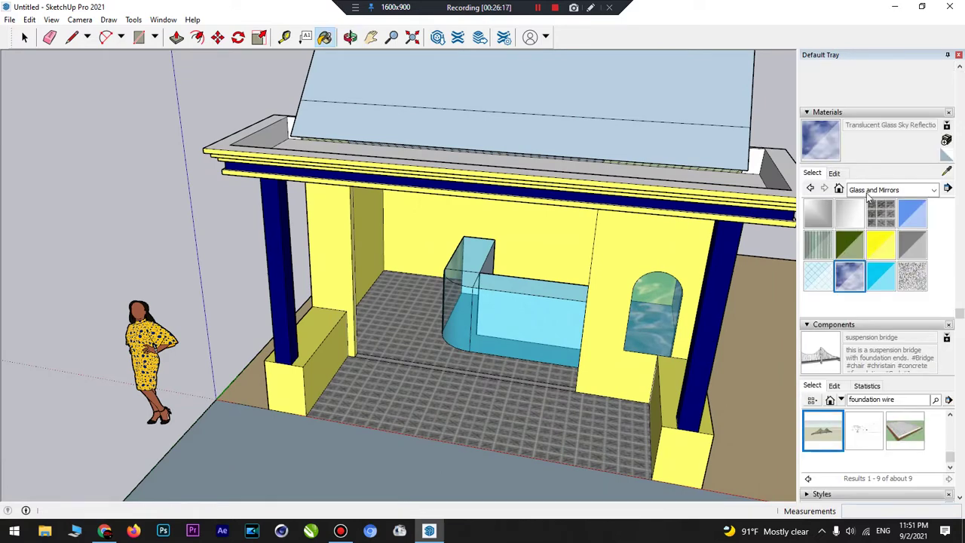
pyautogui.click(871, 191)
pyautogui.click(867, 260)
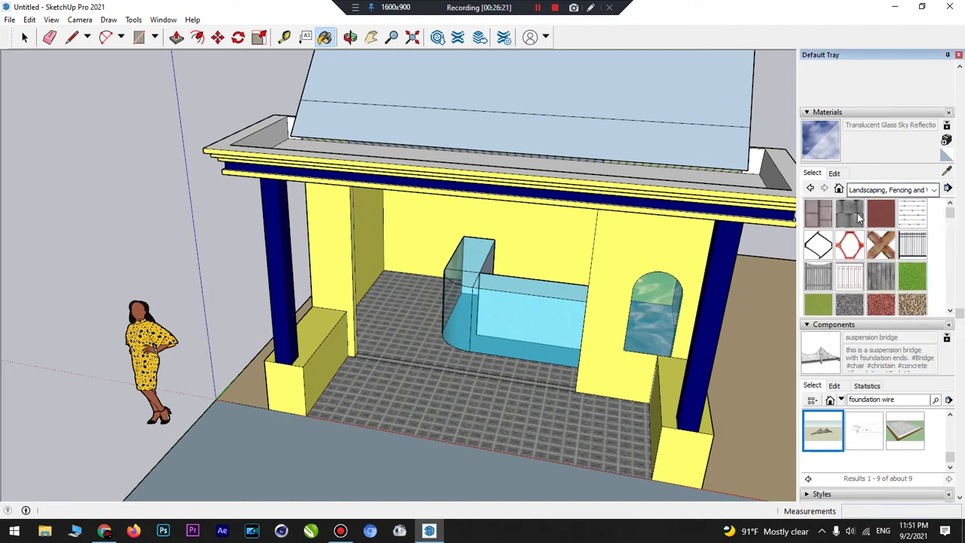
pyautogui.click(867, 191)
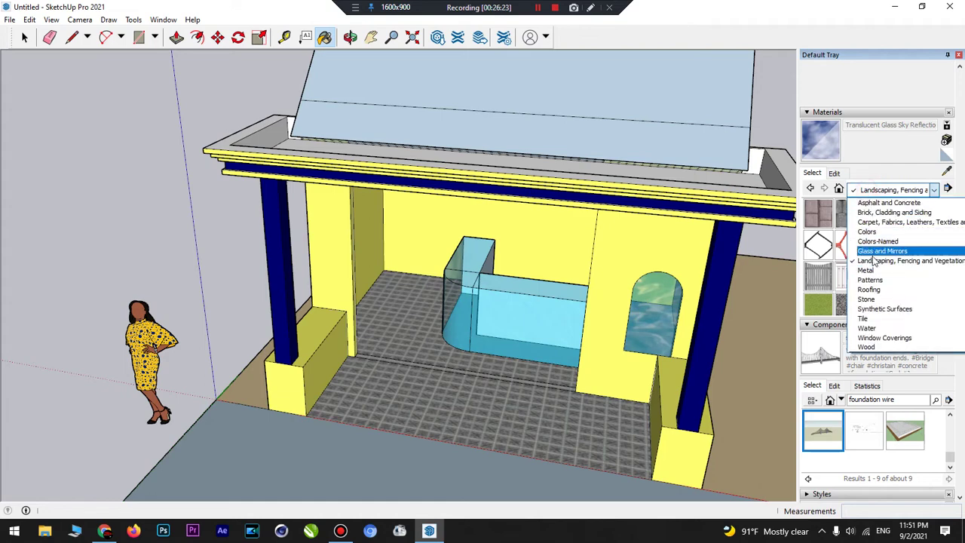
pyautogui.click(867, 270)
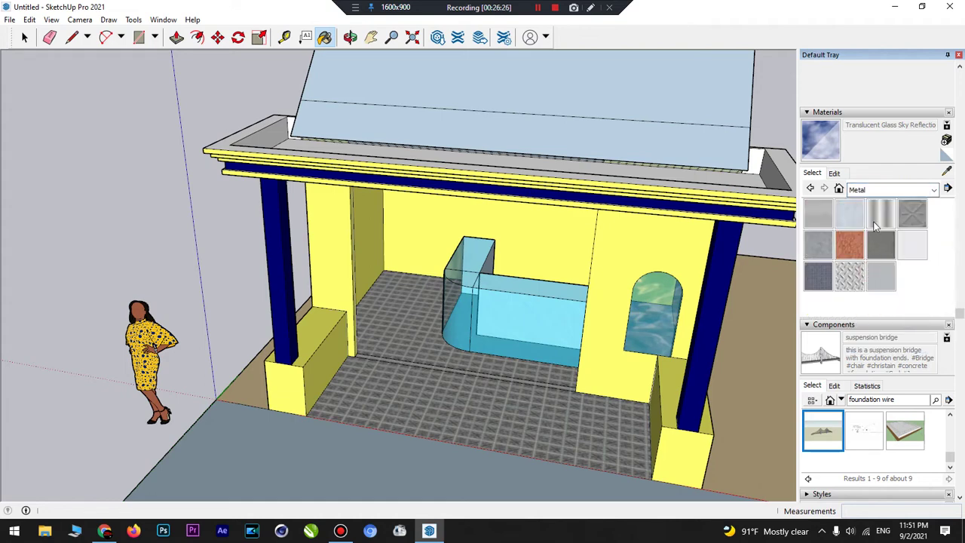
pyautogui.click(874, 189)
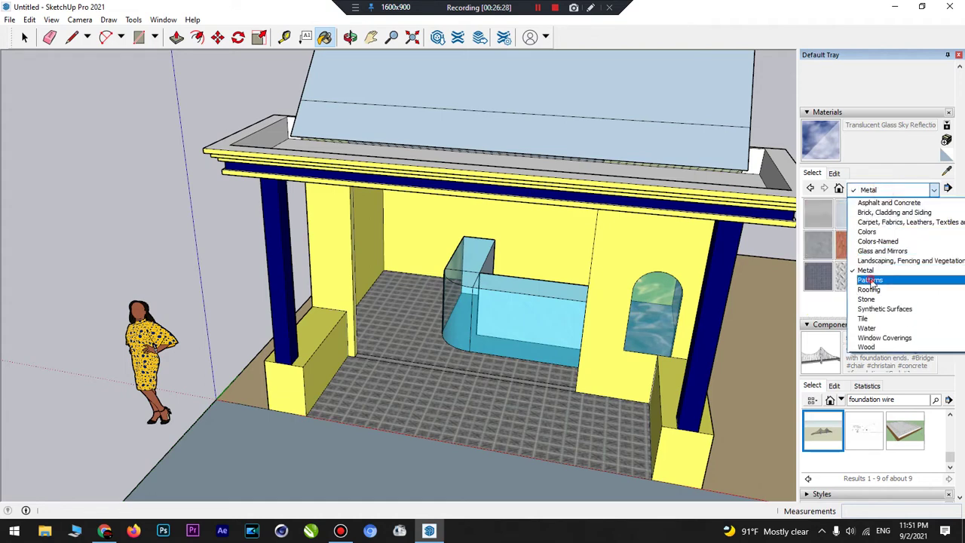
pyautogui.click(870, 281)
pyautogui.click(886, 190)
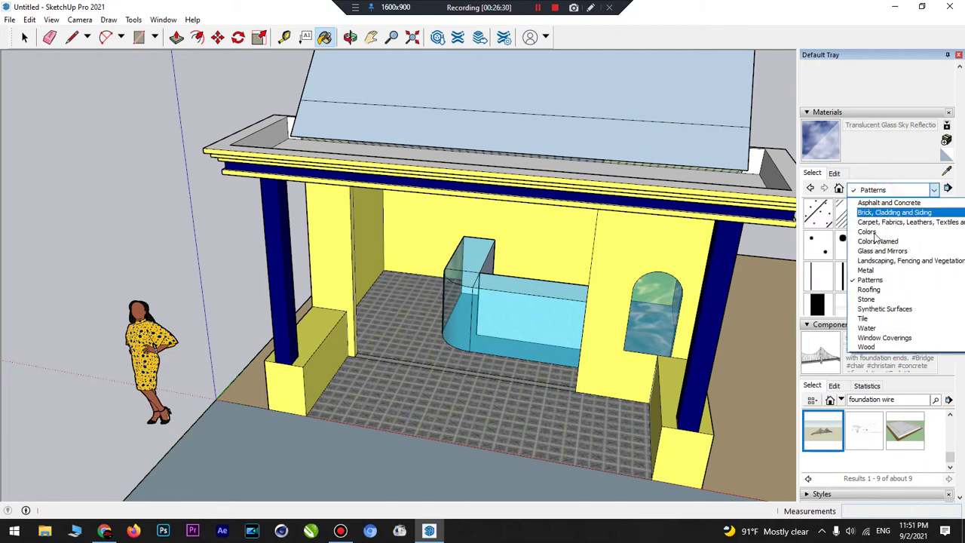
pyautogui.click(867, 288)
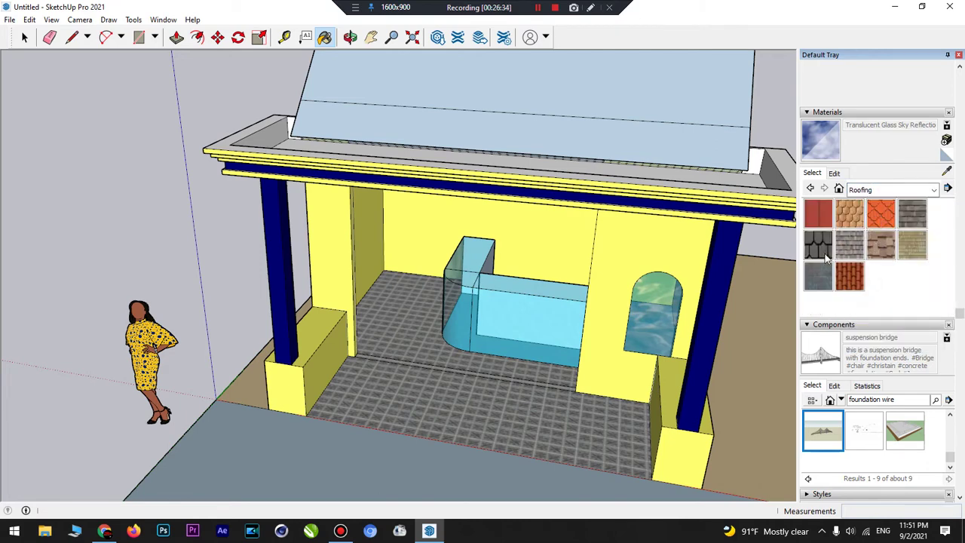
# - Paint the front roof slope and its lower eave strip with Roofing Scalloped Ornate
pyautogui.click(880, 218)
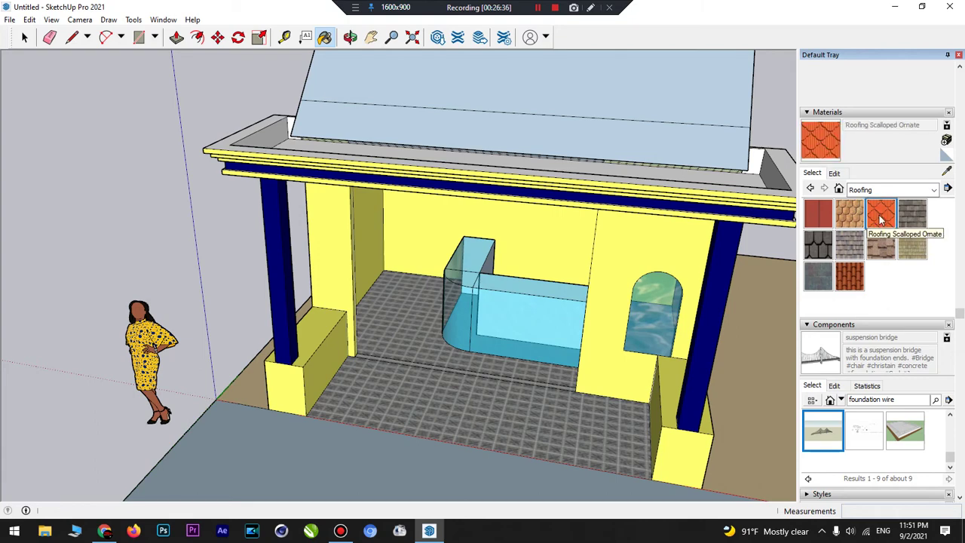
pyautogui.scroll(-1, 890, 257)
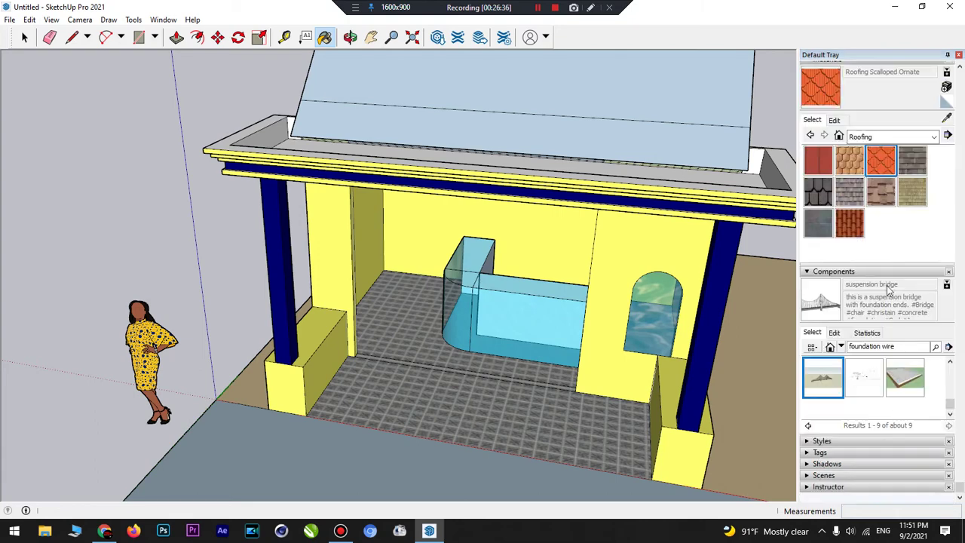
pyautogui.click(668, 106)
pyautogui.click(665, 142)
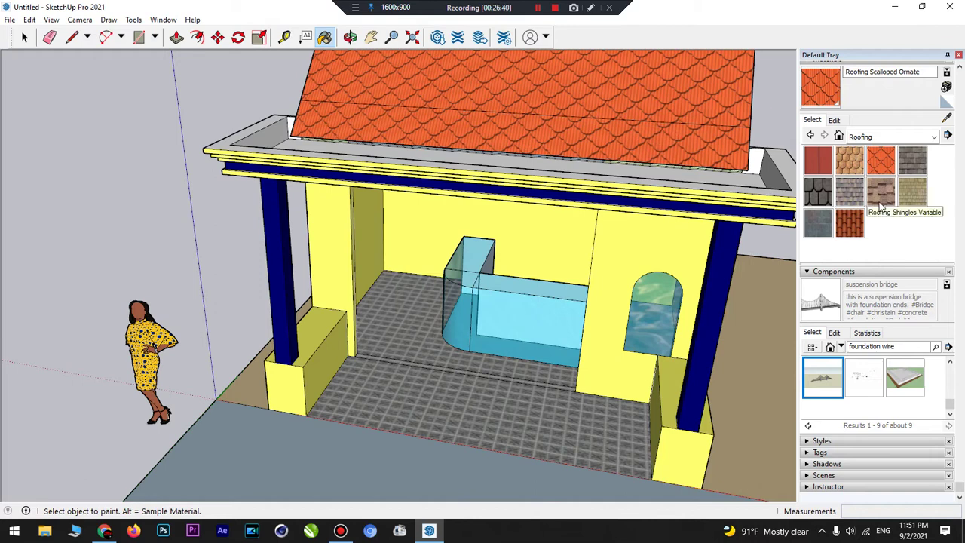
# - Try Roofing Shingles GAF Estates on the front roof slope and its lower eave strip
pyautogui.click(818, 192)
pyautogui.click(711, 155)
pyautogui.click(696, 102)
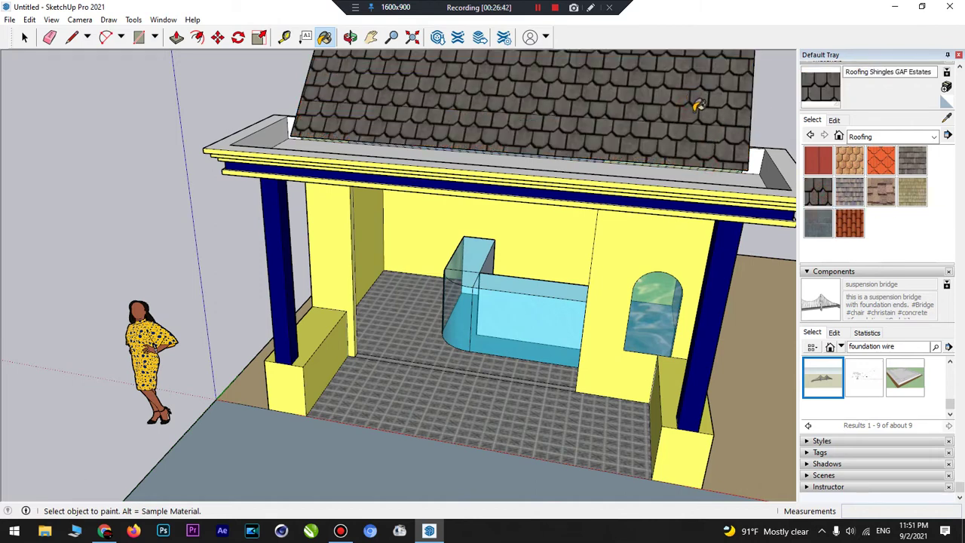
# - Try Roofing Shingles Variable on the front roof slope and its lower eave strip
pyautogui.click(876, 192)
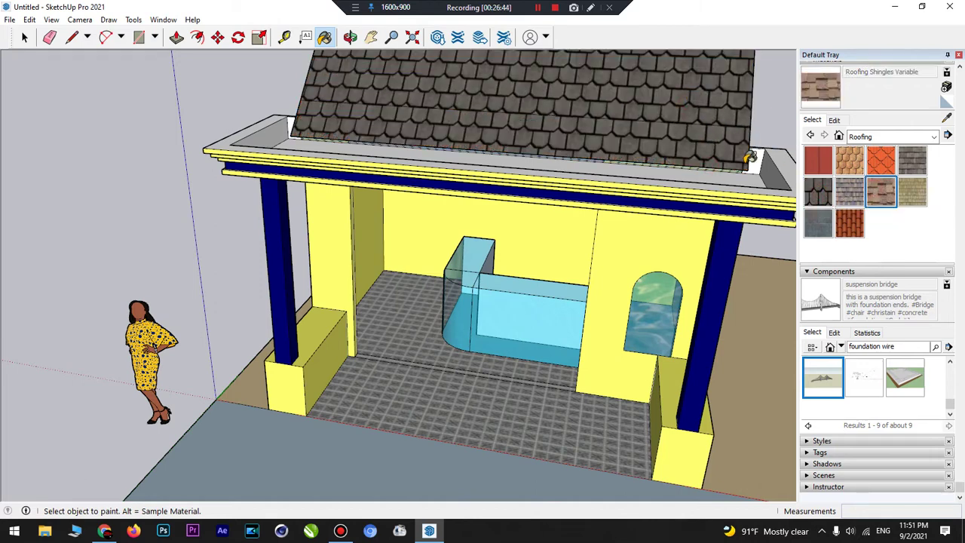
pyautogui.click(709, 140)
pyautogui.click(701, 94)
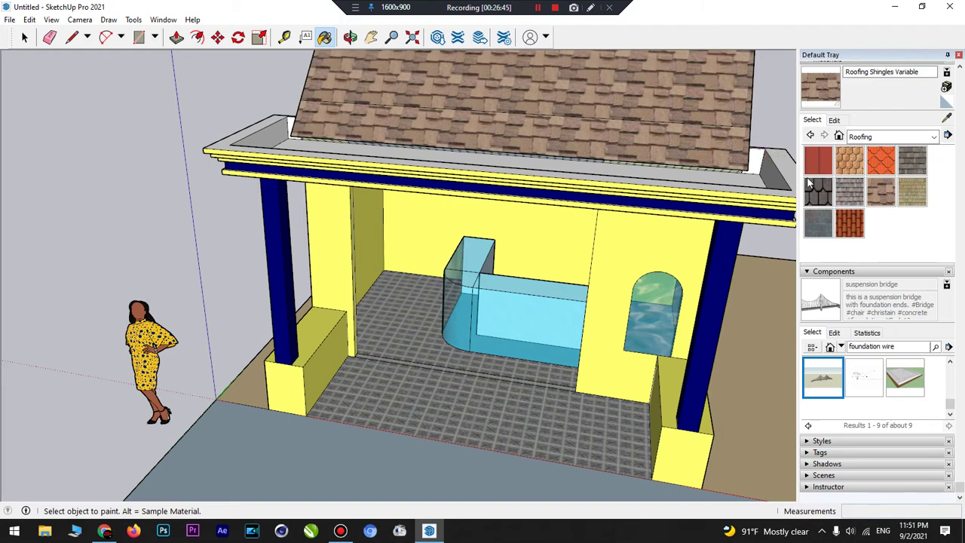
# - Try Roofing Tile Spanish on the front roof slope and its lower eave strip
pyautogui.click(849, 224)
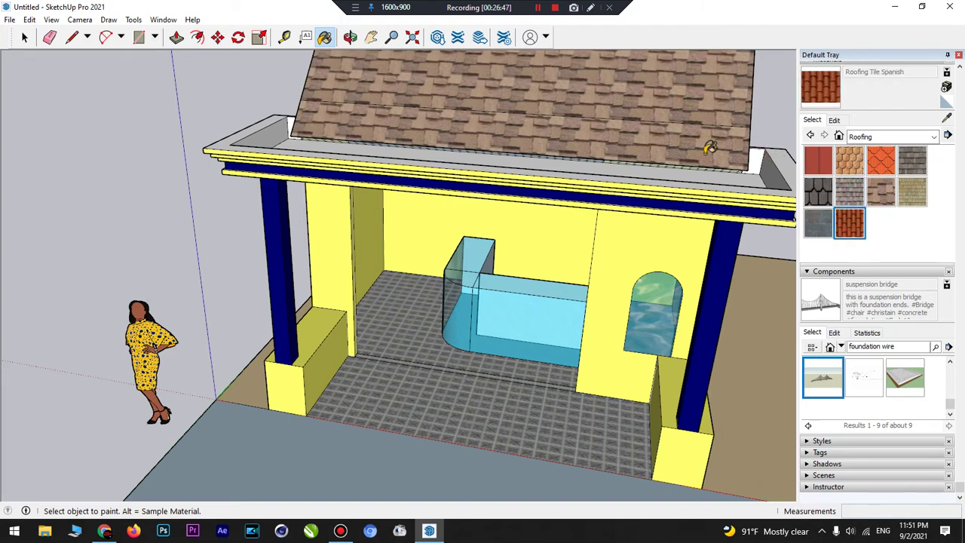
pyautogui.click(707, 140)
pyautogui.click(695, 96)
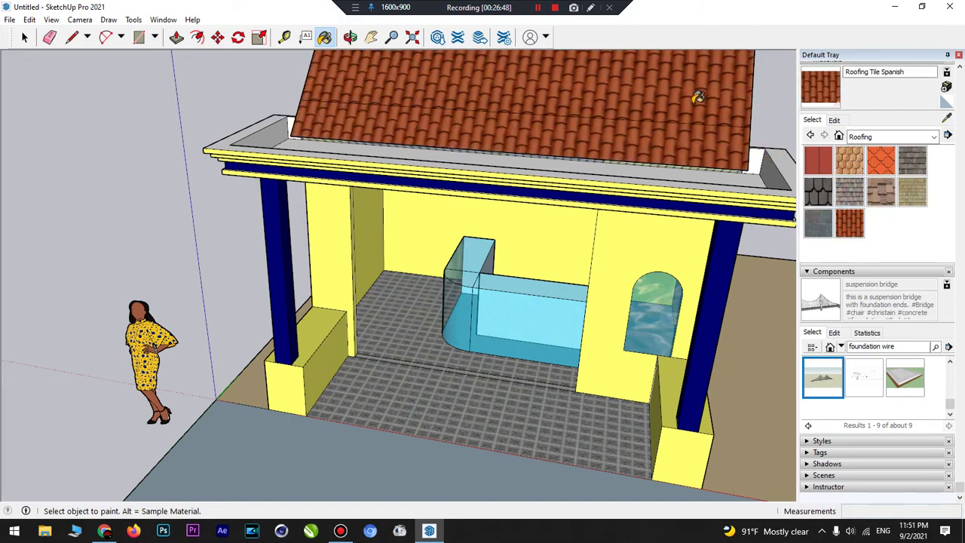
# - Repaint the front roof slope and its lower eave strip with Roofing Scalloped Ornate
pyautogui.click(879, 161)
pyautogui.click(701, 106)
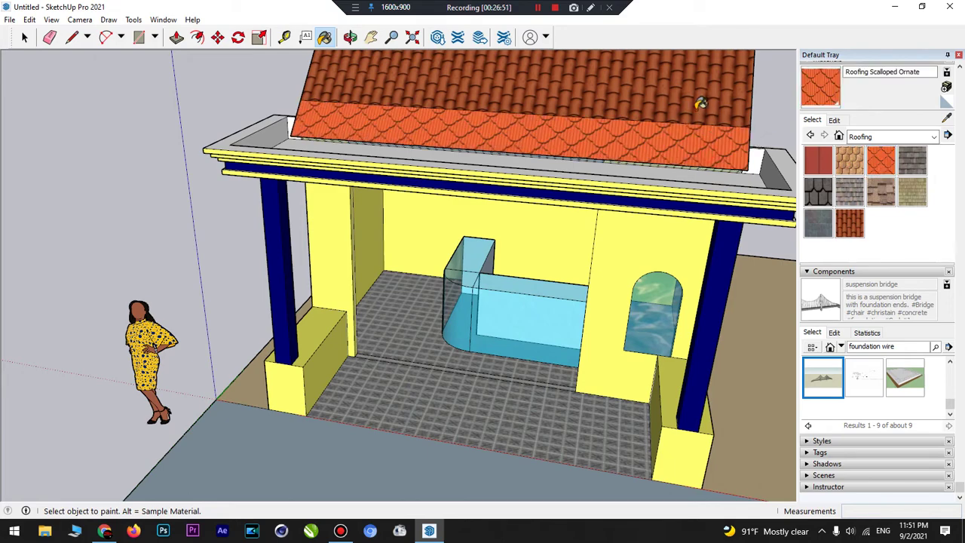
pyautogui.click(700, 105)
# - Paint the rear roof slope and its lower eave strip with Roofing Scalloped Ornate
pyautogui.scroll(-6, 705, 121)
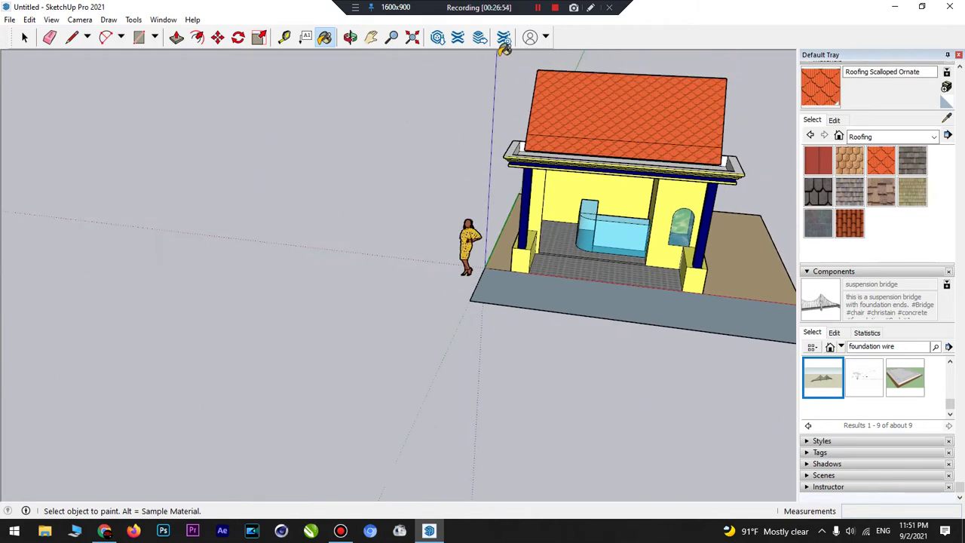
pyautogui.click(350, 37)
pyautogui.moveTo(405, 71)
pyautogui.mouseDown()
pyautogui.moveTo(738, 217)
pyautogui.moveTo(581, 160)
pyautogui.moveTo(603, 142)
pyautogui.moveTo(358, 97)
pyautogui.moveTo(713, 146)
pyautogui.moveTo(445, 194)
pyautogui.moveTo(454, 221)
pyautogui.moveTo(612, 162)
pyautogui.mouseUp()
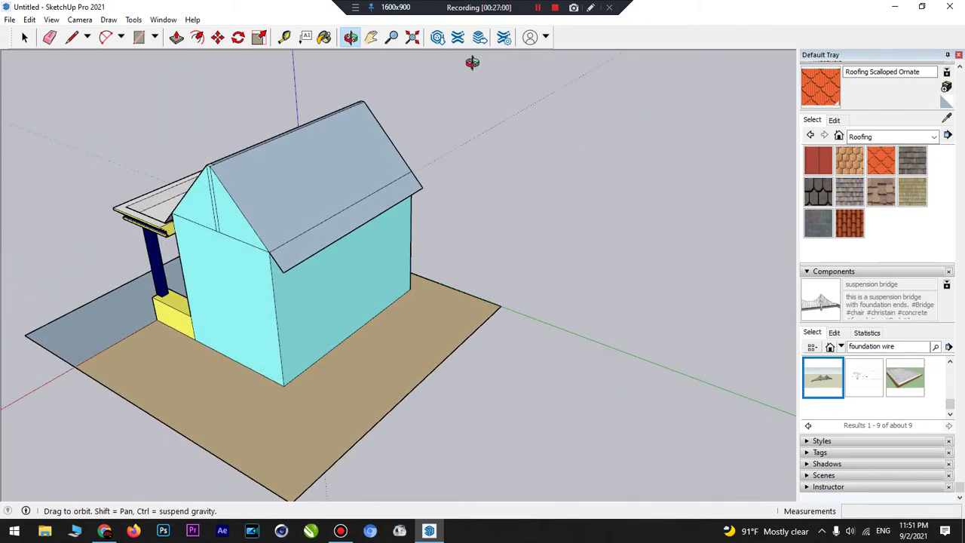
pyautogui.click(324, 37)
pyautogui.click(345, 160)
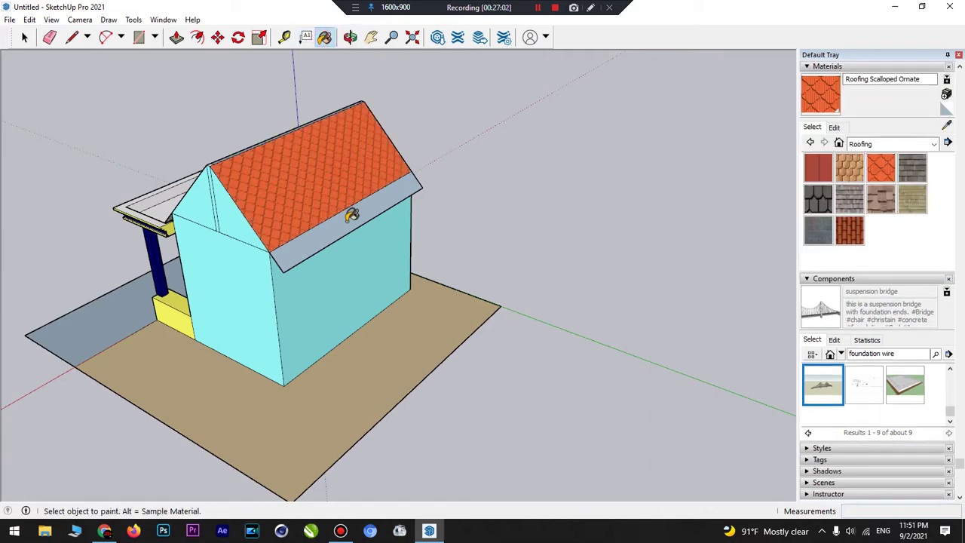
pyautogui.click(351, 217)
pyautogui.scroll(-2, 353, 200)
# - Paint the narrow faces along the roof ridge with Roofing Scalloped Ornate
pyautogui.scroll(6, 260, 157)
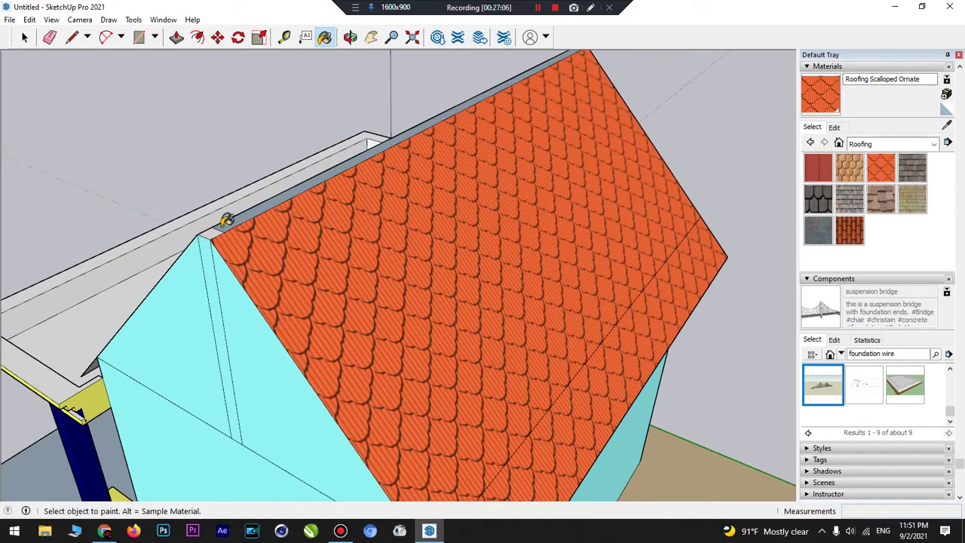
pyautogui.click(232, 219)
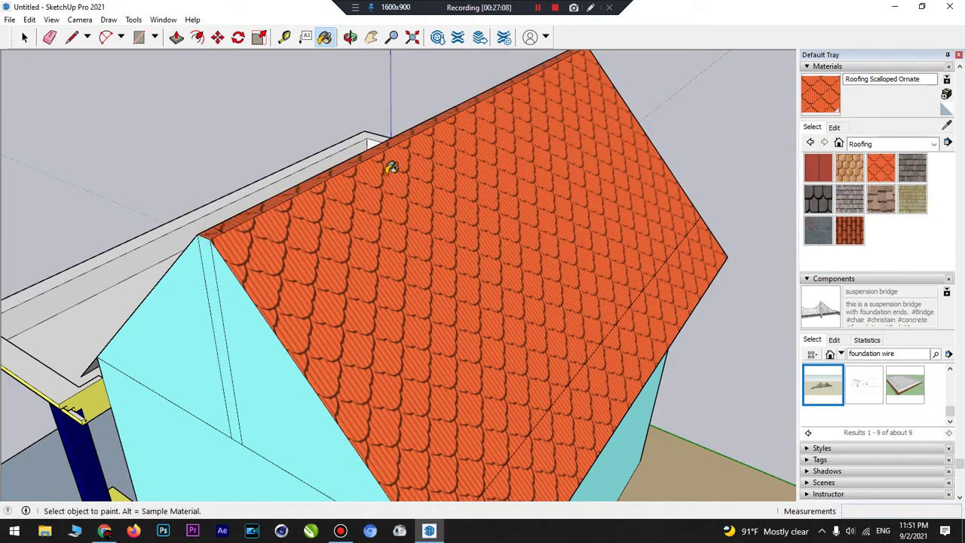
pyautogui.click(350, 37)
pyautogui.moveTo(412, 77); pyautogui.dragTo(429, 119)
pyautogui.click(324, 36)
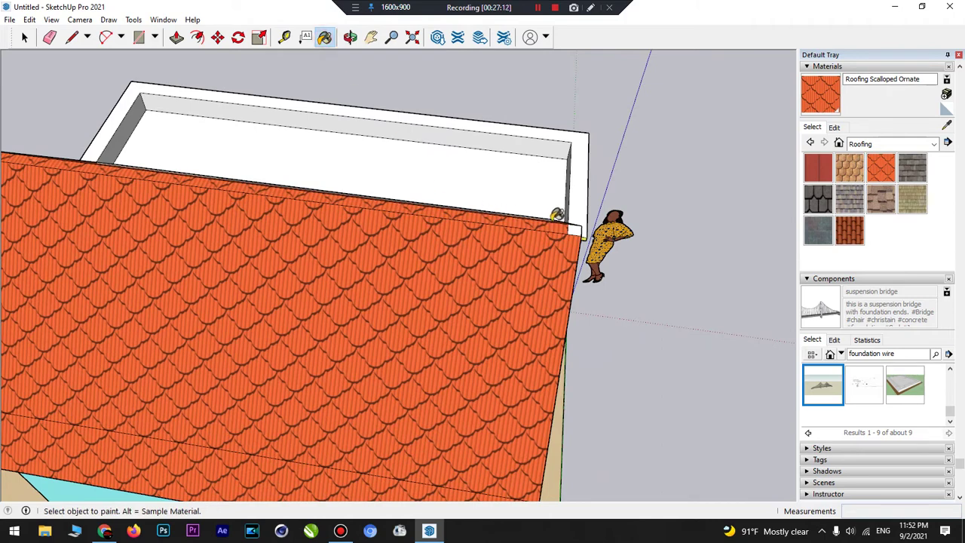
# - Paint the porch's flat roof surface, long inner parapet face and parapet top with Roofing Slate Dark
pyautogui.click(817, 230)
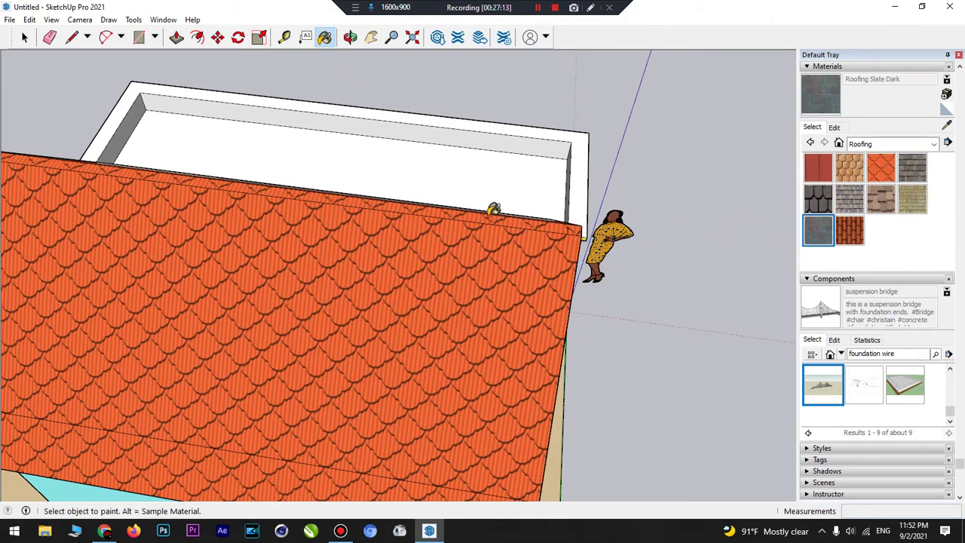
pyautogui.click(475, 184)
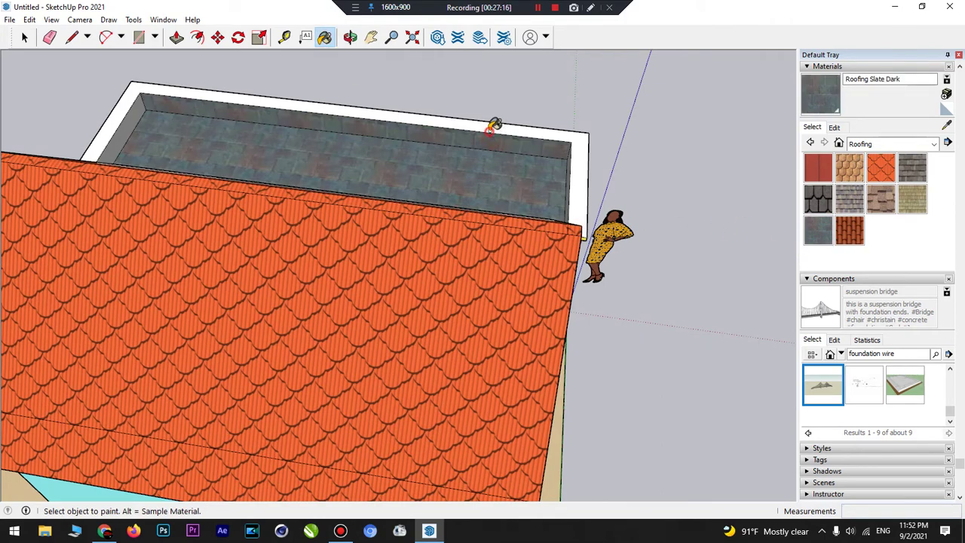
pyautogui.click(527, 133)
pyautogui.scroll(-5, 532, 167)
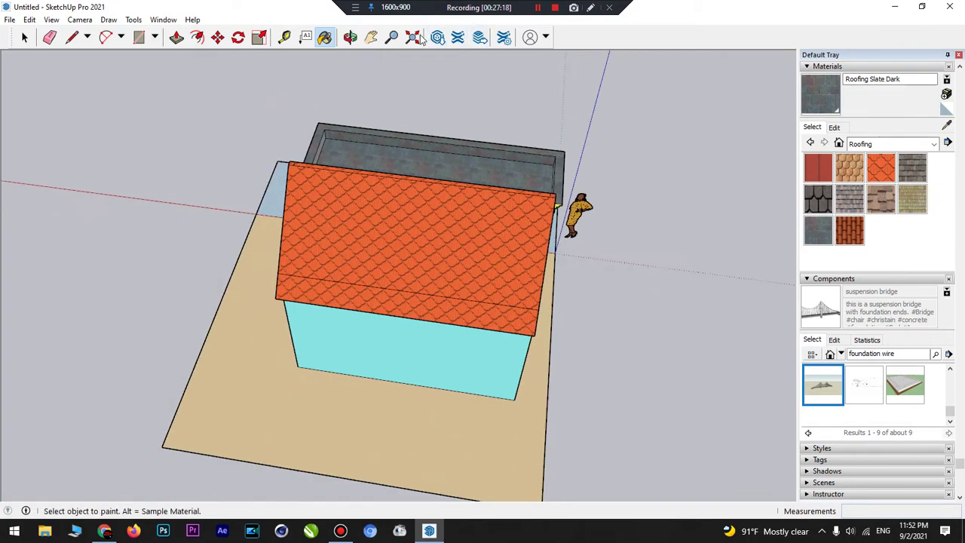
# - Paint the unpainted inner end face of the porch roof parapet with Roofing Slate Dark
pyautogui.click(350, 37)
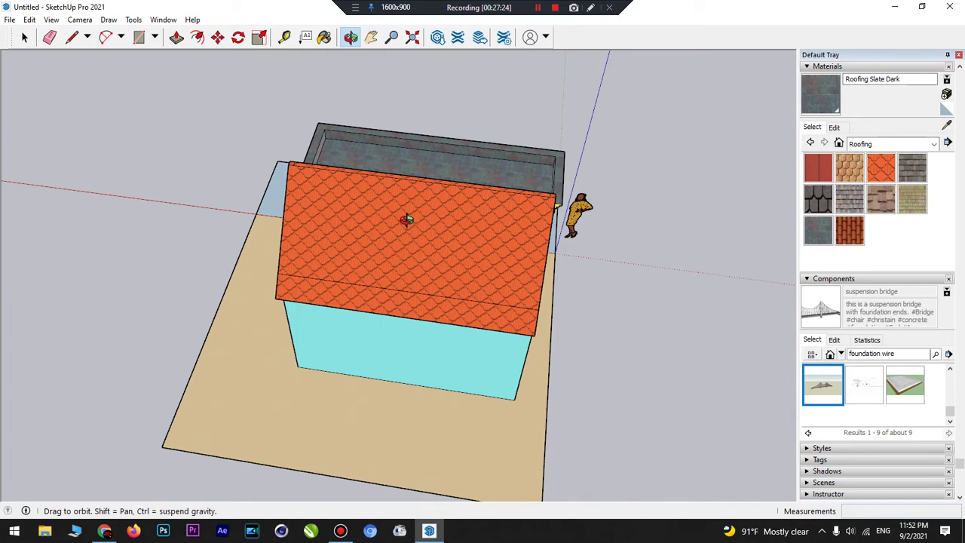
pyautogui.moveTo(396, 220); pyautogui.dragTo(456, 238)
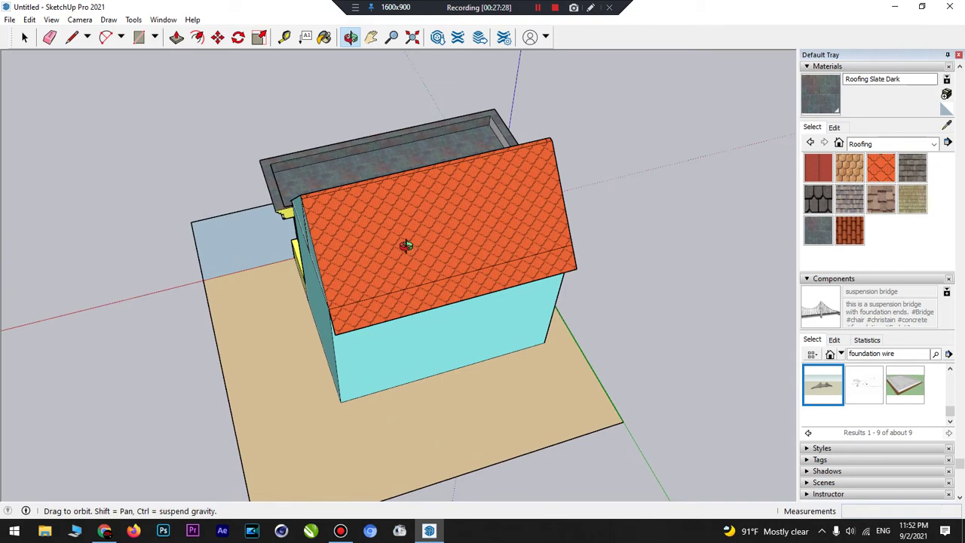
pyautogui.moveTo(408, 234)
pyautogui.mouseDown()
pyautogui.moveTo(538, 194)
pyautogui.moveTo(504, 206)
pyautogui.moveTo(521, 217)
pyautogui.moveTo(472, 188)
pyautogui.mouseUp()
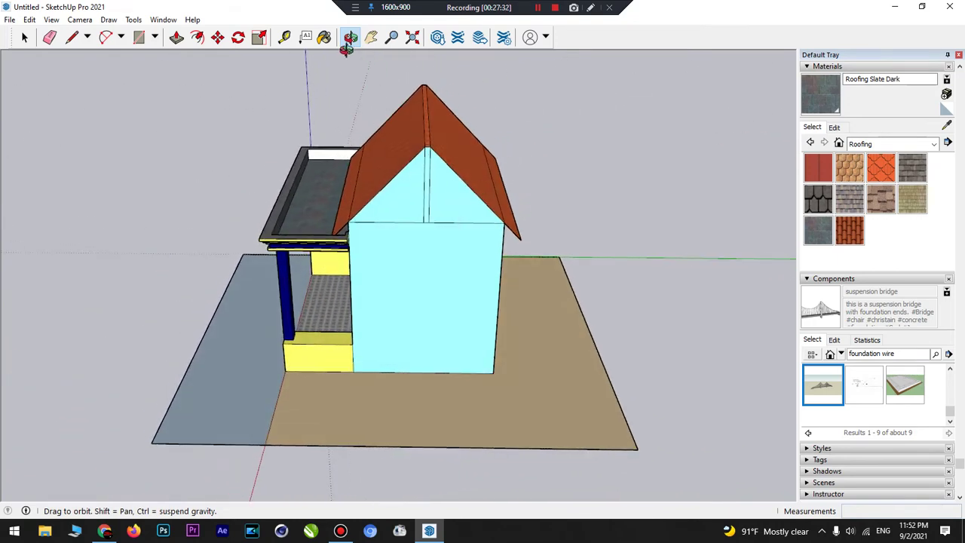
pyautogui.click(324, 38)
pyautogui.click(331, 151)
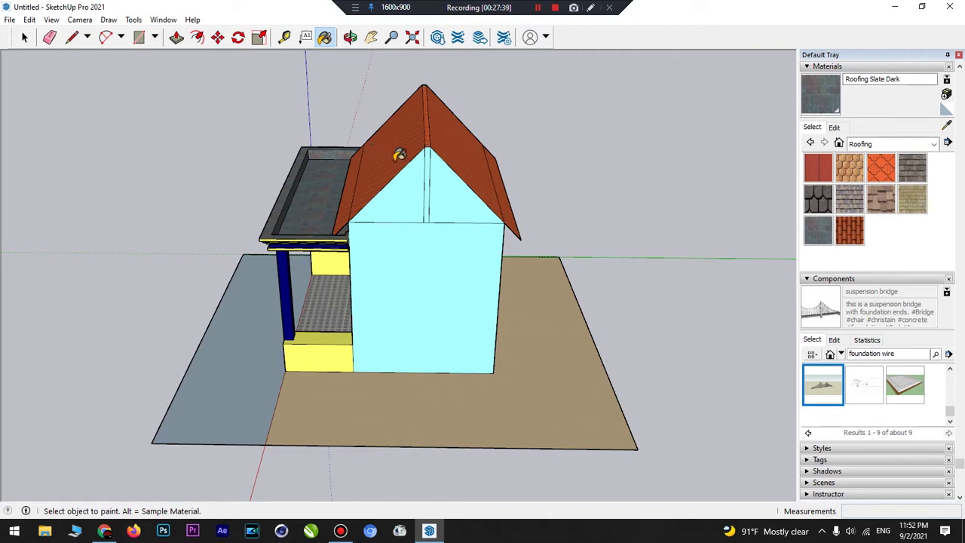
# - Draw an arc with a 0.04 m bulge upward along the blue axis across the short flat edge at the gable peak
pyautogui.click(350, 38)
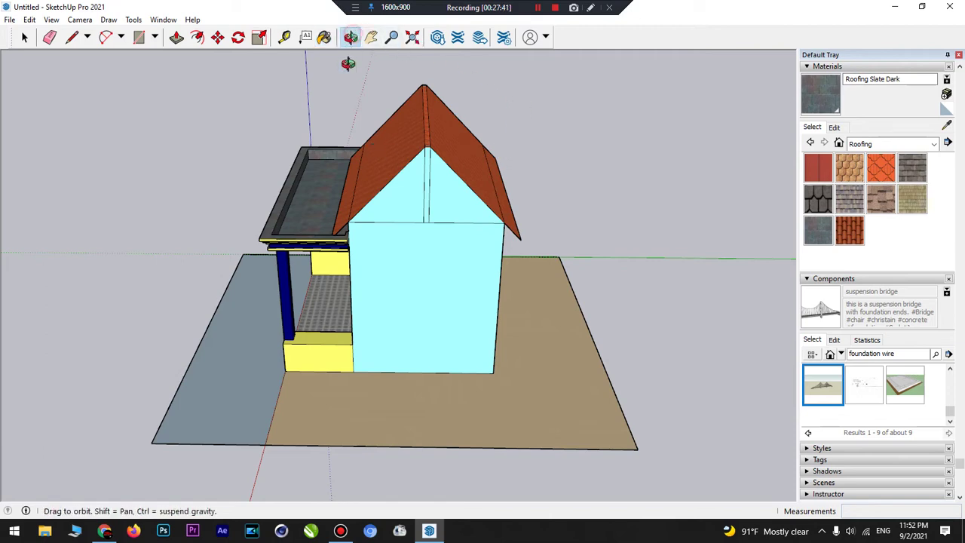
pyautogui.moveTo(403, 238); pyautogui.dragTo(376, 219)
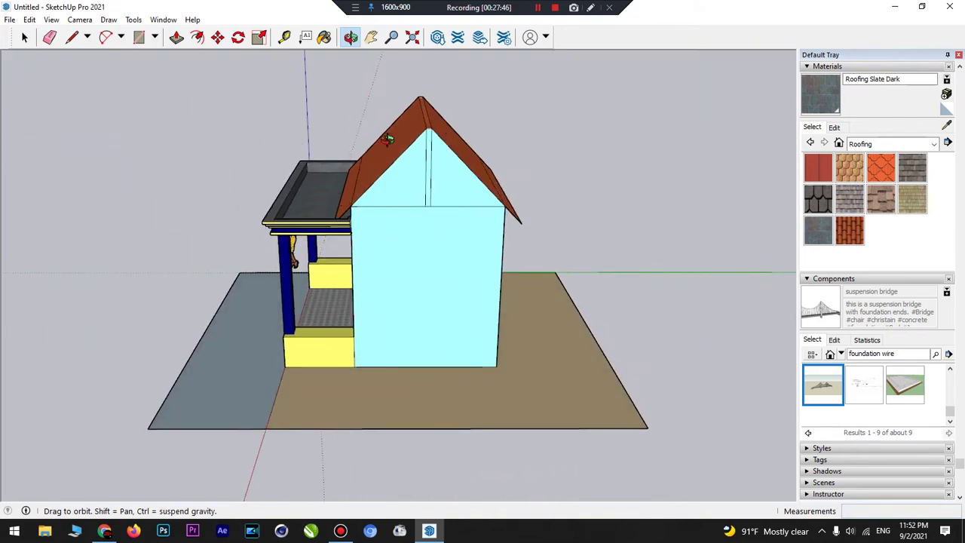
pyautogui.scroll(10, 417, 103)
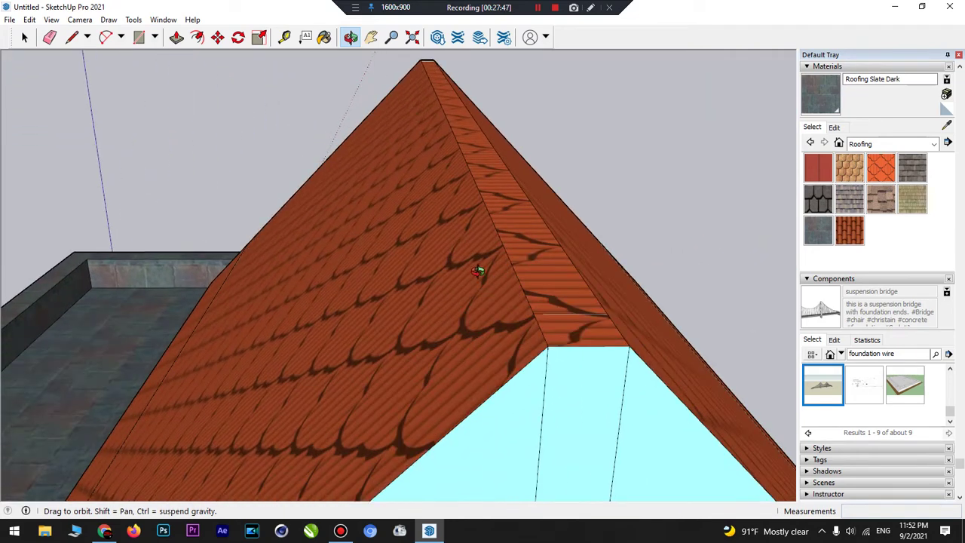
pyautogui.moveTo(478, 271); pyautogui.dragTo(395, 287)
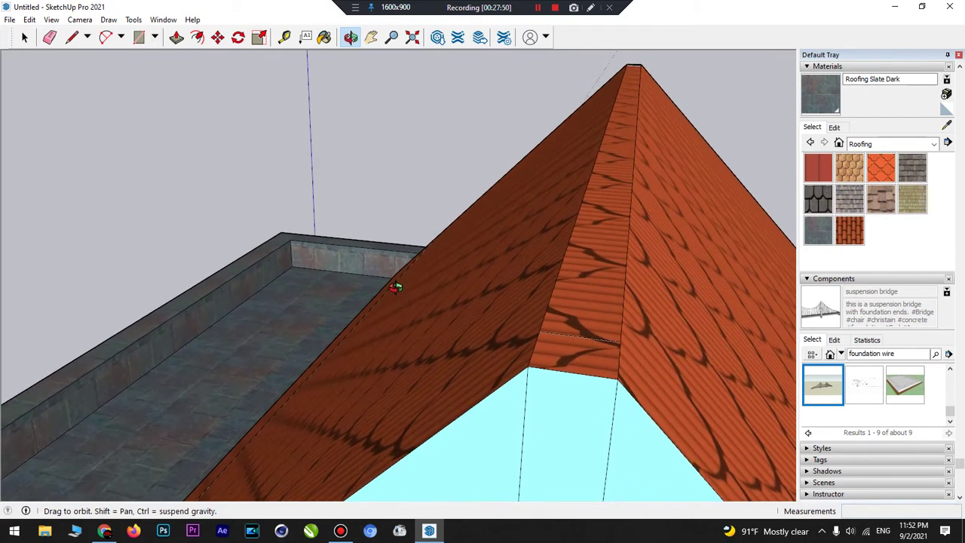
pyautogui.click(106, 38)
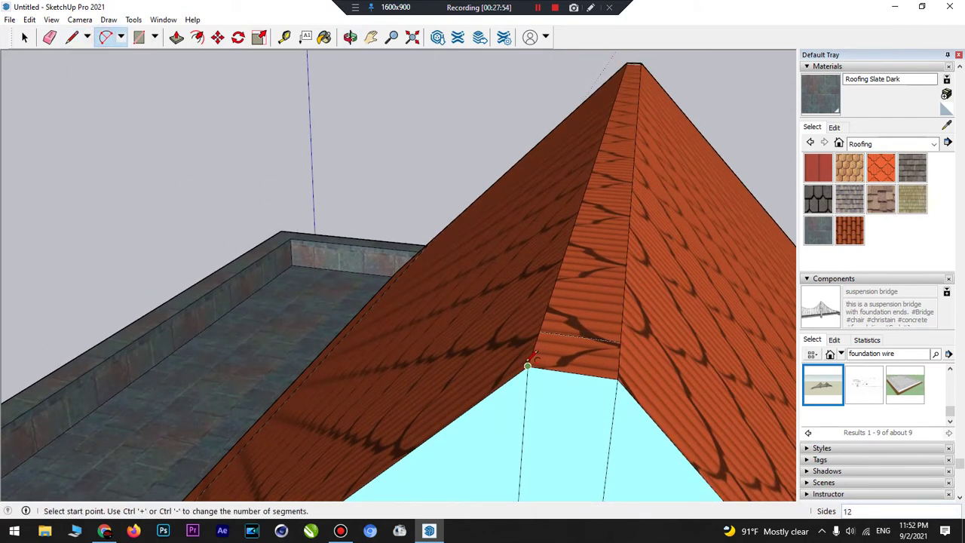
pyautogui.click(527, 367)
pyautogui.click(617, 379)
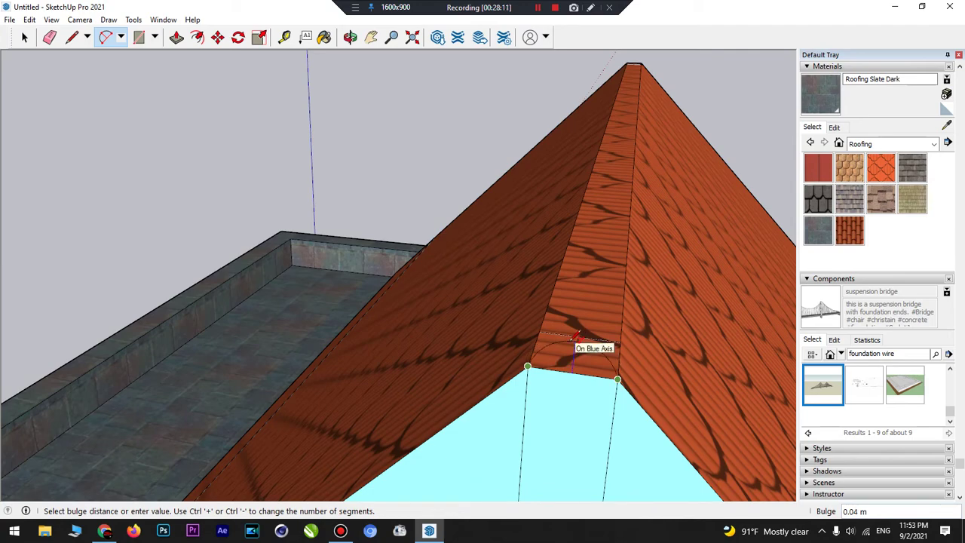
pyautogui.click(575, 337)
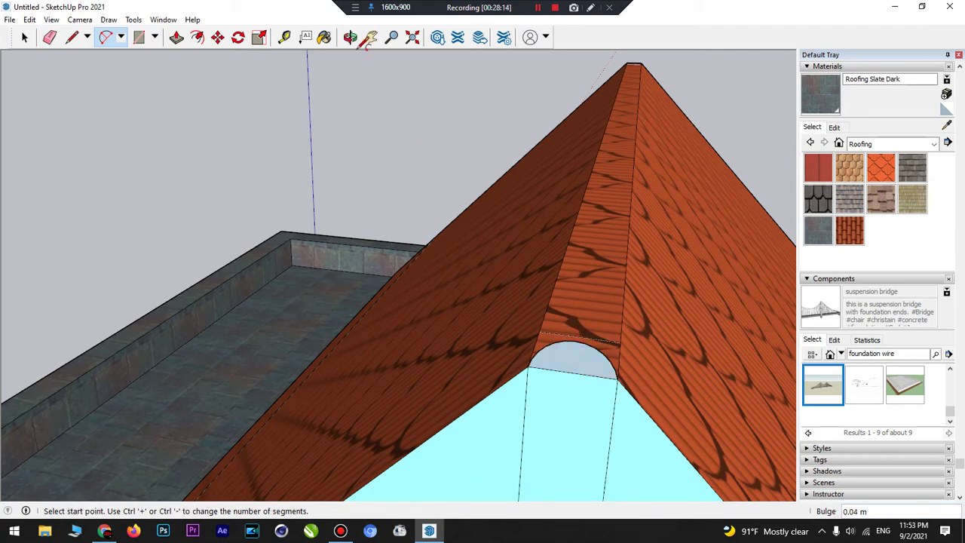
# - Extrude the half-round face 5.00 m along the full ridge to the opposite gable as a ridge cap
pyautogui.click(350, 37)
pyautogui.moveTo(586, 266); pyautogui.dragTo(334, 251)
pyautogui.scroll(3, 351, 269)
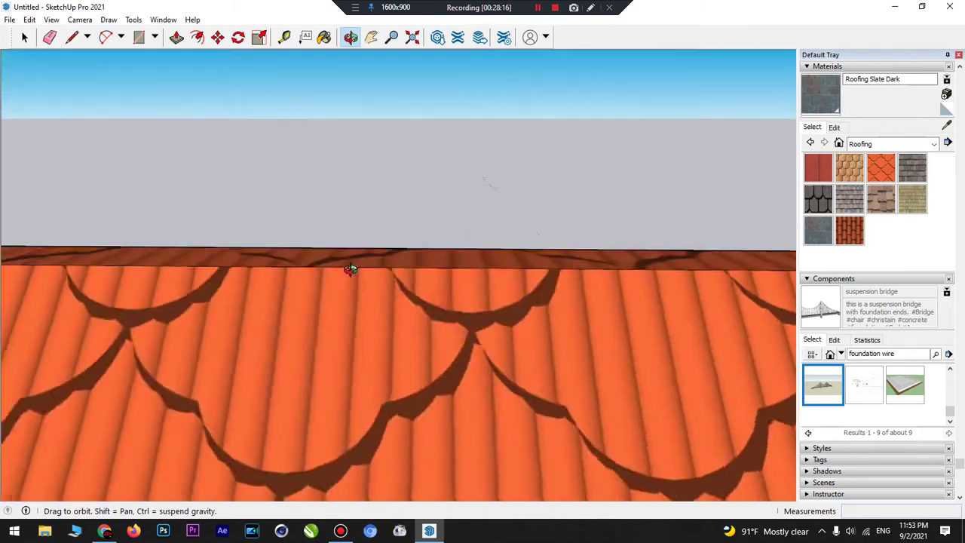
pyautogui.scroll(-6, 349, 269)
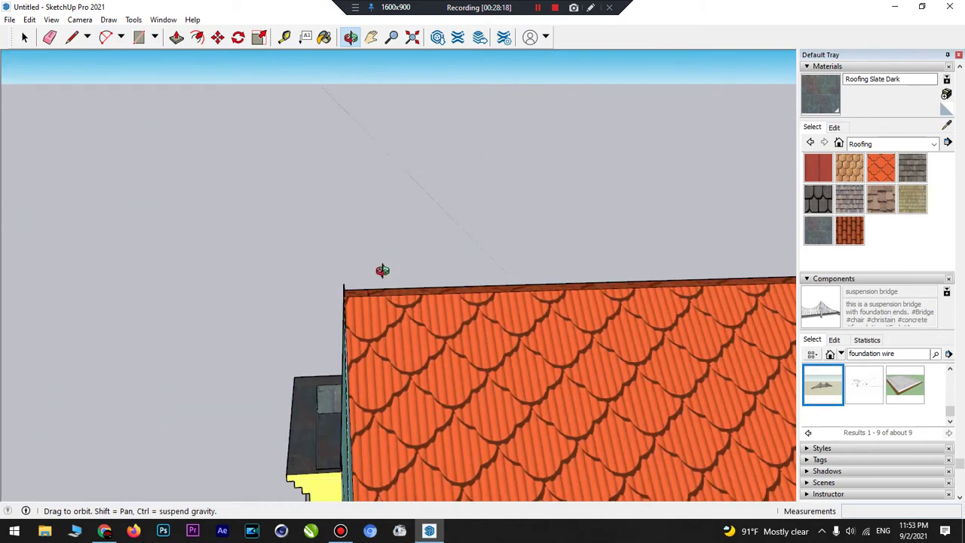
pyautogui.scroll(-1, 382, 270)
pyautogui.moveTo(375, 303); pyautogui.dragTo(81, 293)
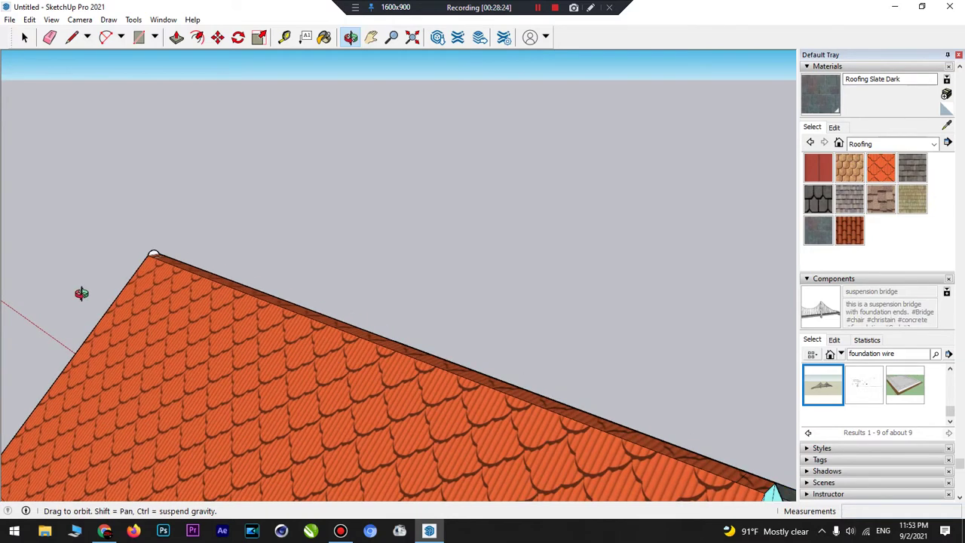
pyautogui.click(176, 37)
pyautogui.moveTo(153, 256); pyautogui.dragTo(773, 497)
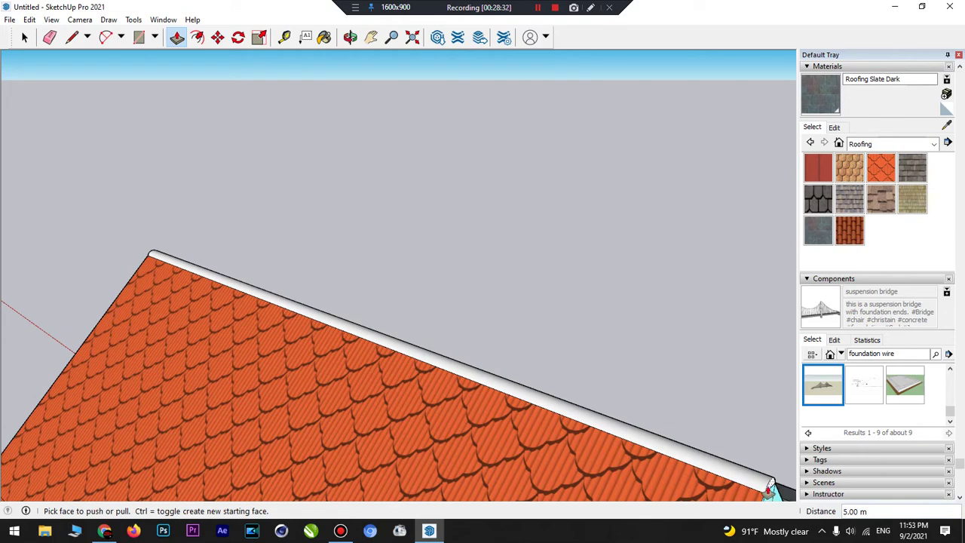
# - Paint the ridge cap and its rounded end face with the red Roofing Metal Standing Seam material
pyautogui.click(822, 172)
pyautogui.click(613, 419)
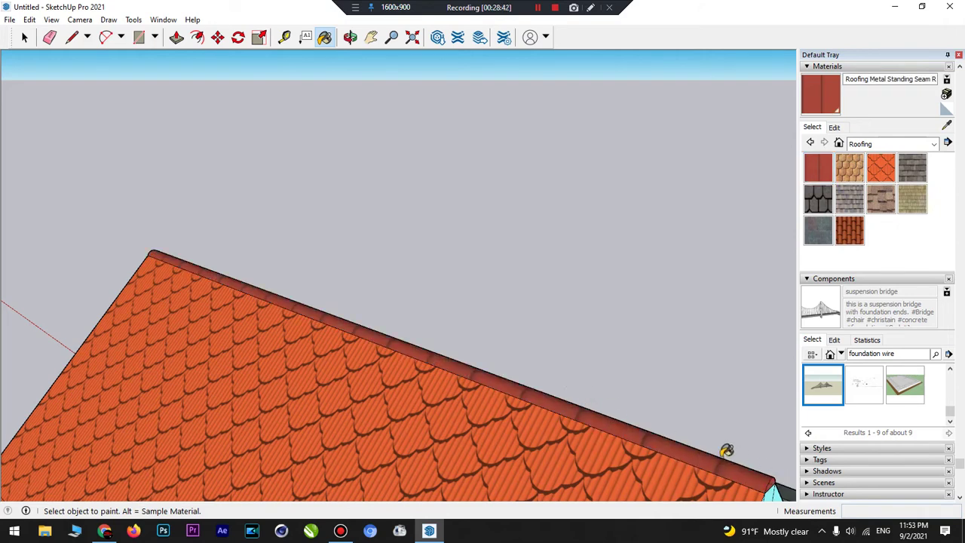
pyautogui.scroll(-2, 753, 442)
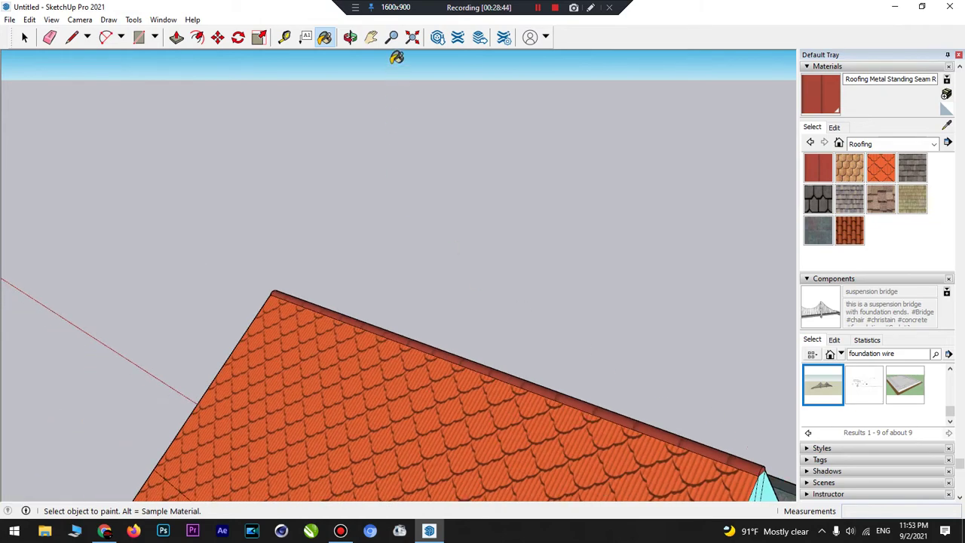
pyautogui.click(349, 37)
pyautogui.moveTo(348, 239); pyautogui.dragTo(543, 255)
pyautogui.scroll(3, 556, 244)
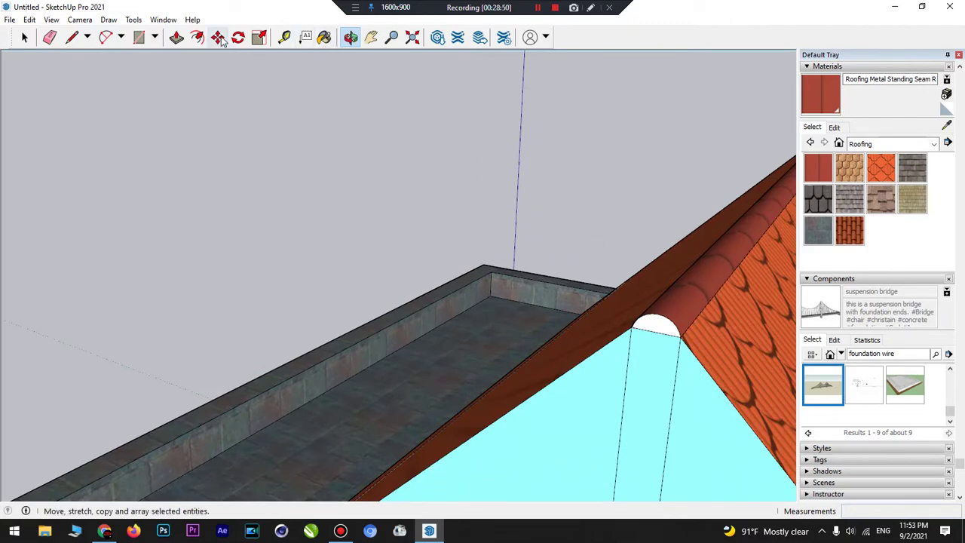
pyautogui.click(324, 37)
pyautogui.click(655, 321)
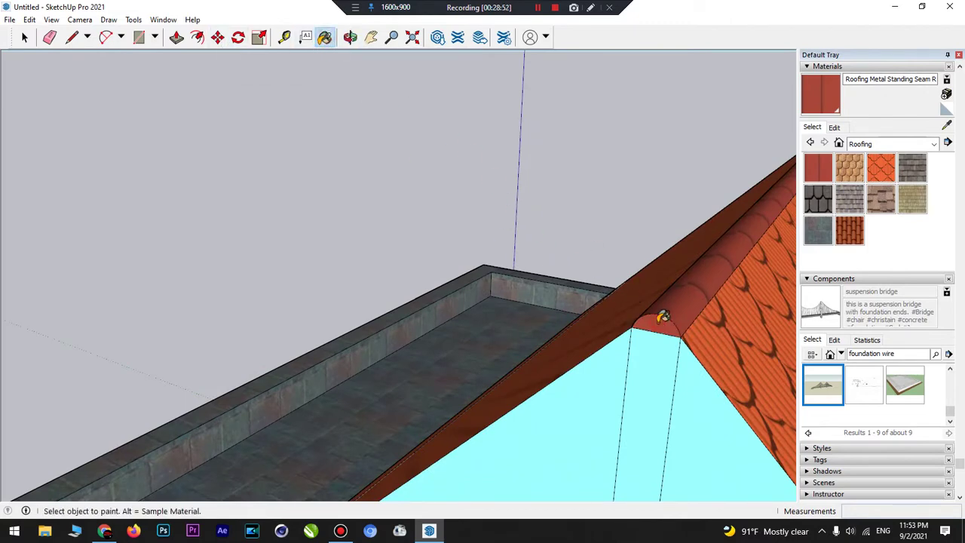
# - Repaint both main roof slopes and the rear lower eave strip with the red Roofing Metal Standing Seam material
pyautogui.click(711, 336)
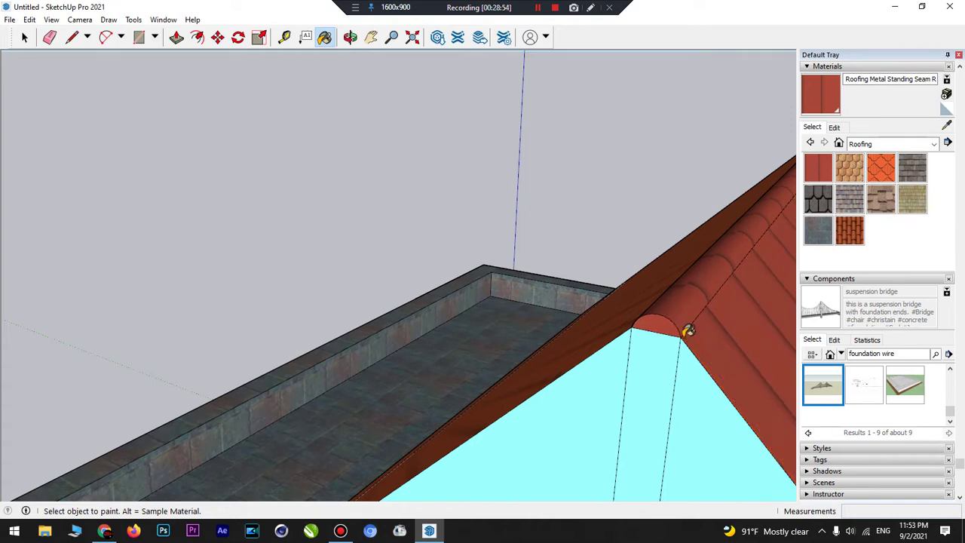
pyautogui.click(619, 300)
pyautogui.scroll(-5, 602, 298)
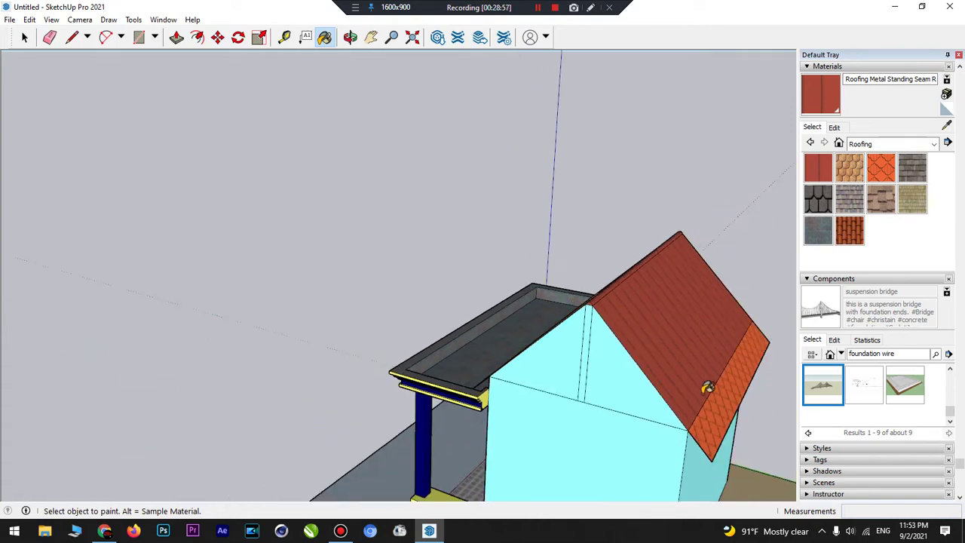
pyautogui.click(721, 403)
pyautogui.scroll(-2, 654, 362)
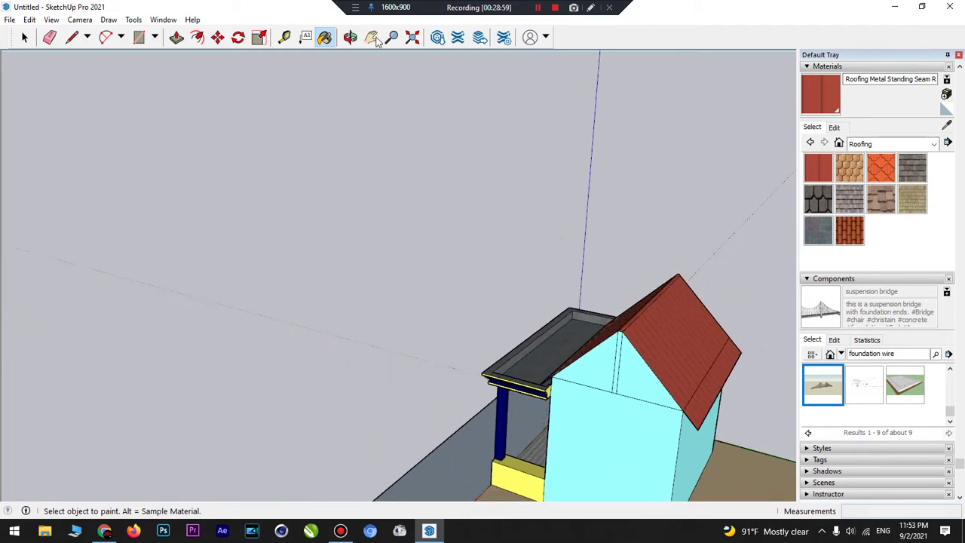
# - Repaint the front roof slope's lower eave strip with the red Roofing Metal Standing Seam material
pyautogui.click(349, 37)
pyautogui.moveTo(362, 108); pyautogui.dragTo(786, 256)
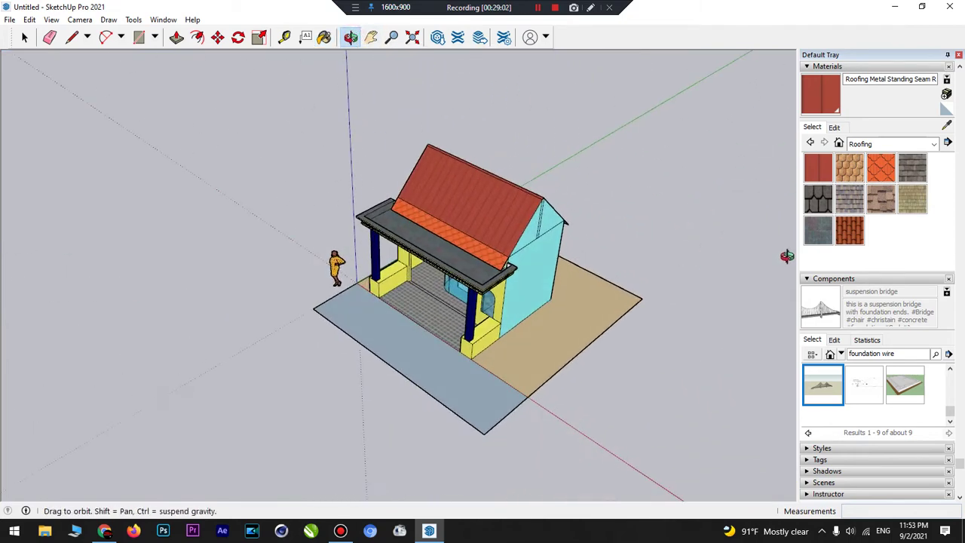
pyautogui.scroll(4, 462, 247)
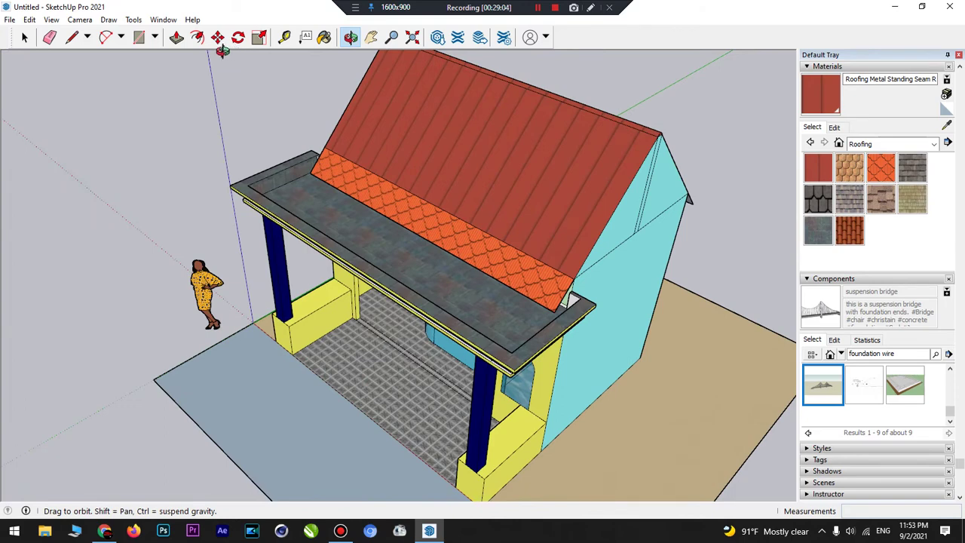
pyautogui.click(324, 37)
pyautogui.click(360, 160)
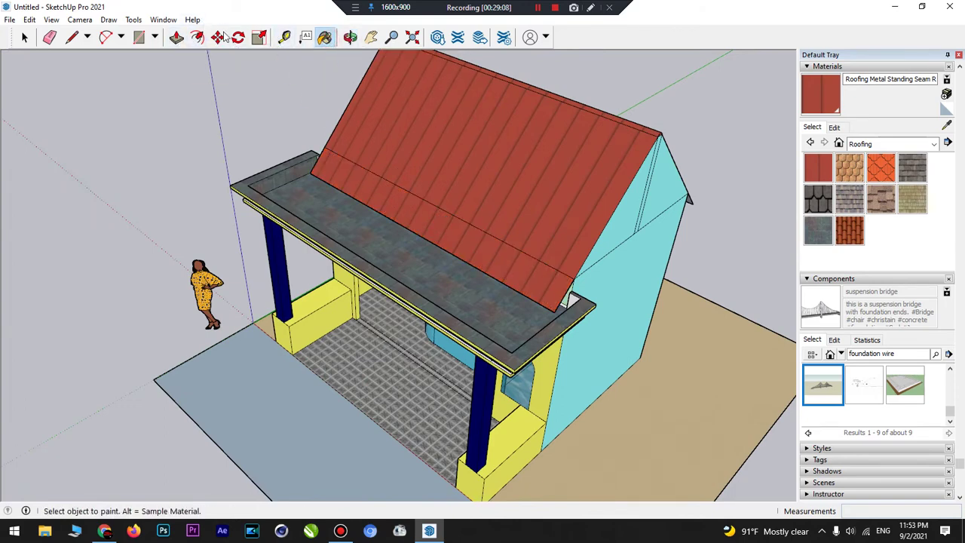
pyautogui.click(350, 37)
pyautogui.moveTo(528, 248); pyautogui.dragTo(667, 278)
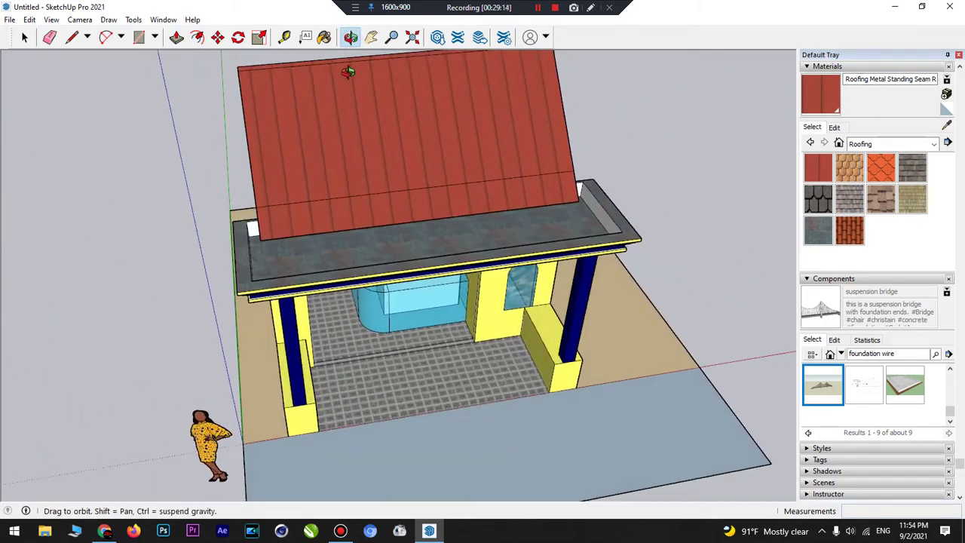
# - Sample the Roofing Slate Dark material from the porch roof and paint the parapet's unpainted inner side face with it
pyautogui.click(324, 37)
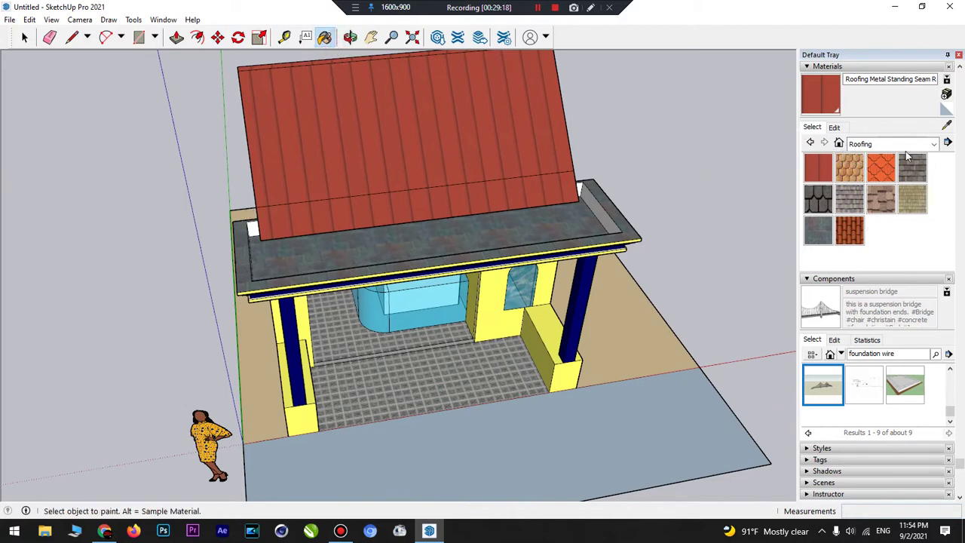
pyautogui.click(946, 125)
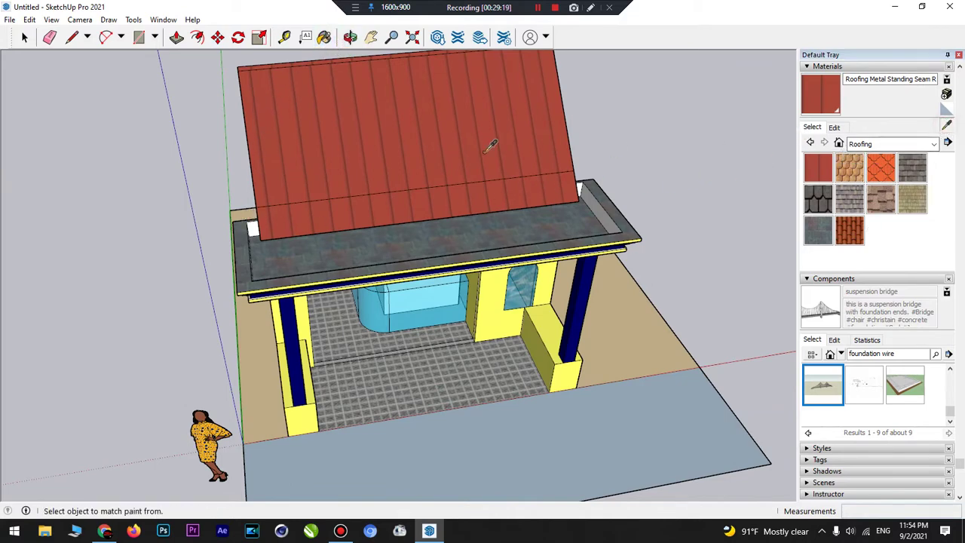
pyautogui.click(326, 236)
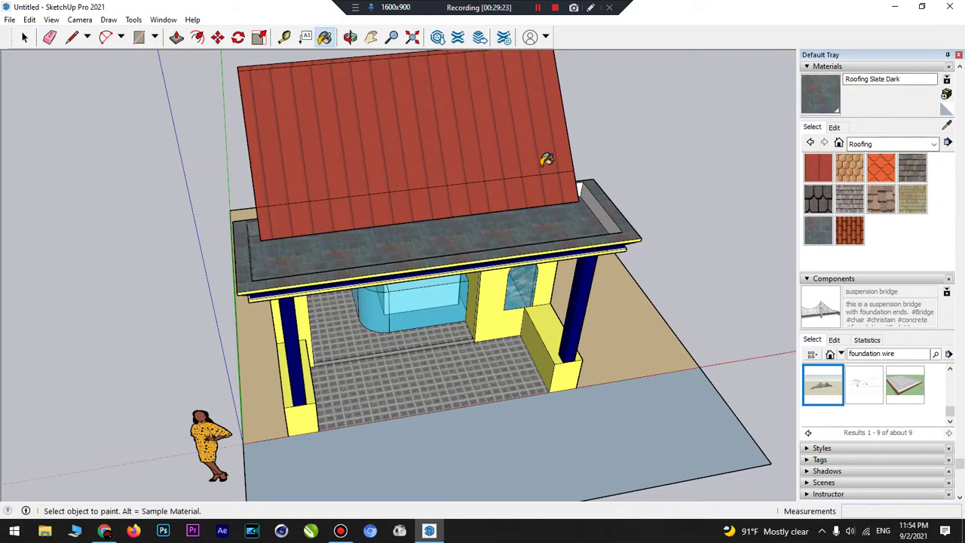
pyautogui.scroll(4, 584, 172)
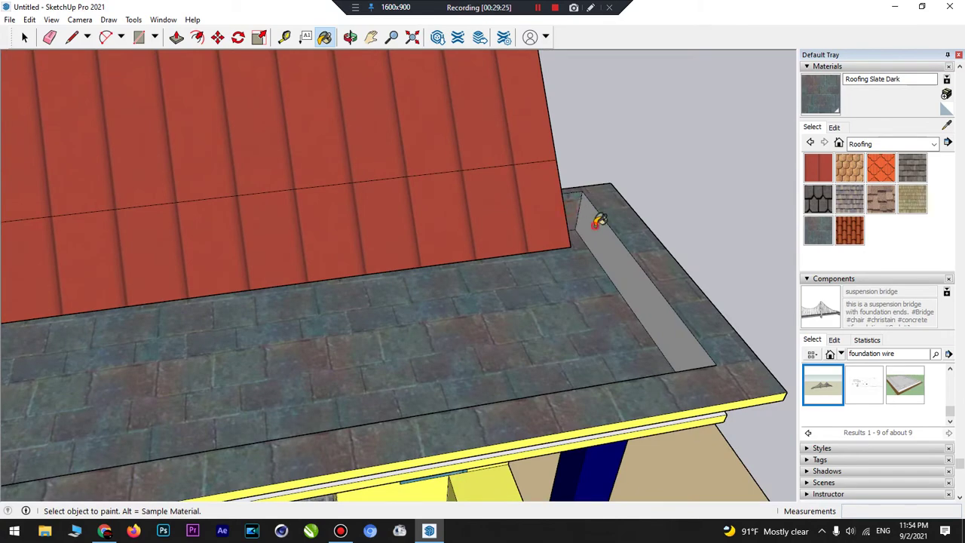
pyautogui.click(597, 225)
# - Sample the dark blue Color I08 from the porch beam and paint the unpainted ledge face and small beam end face with it
pyautogui.click(349, 37)
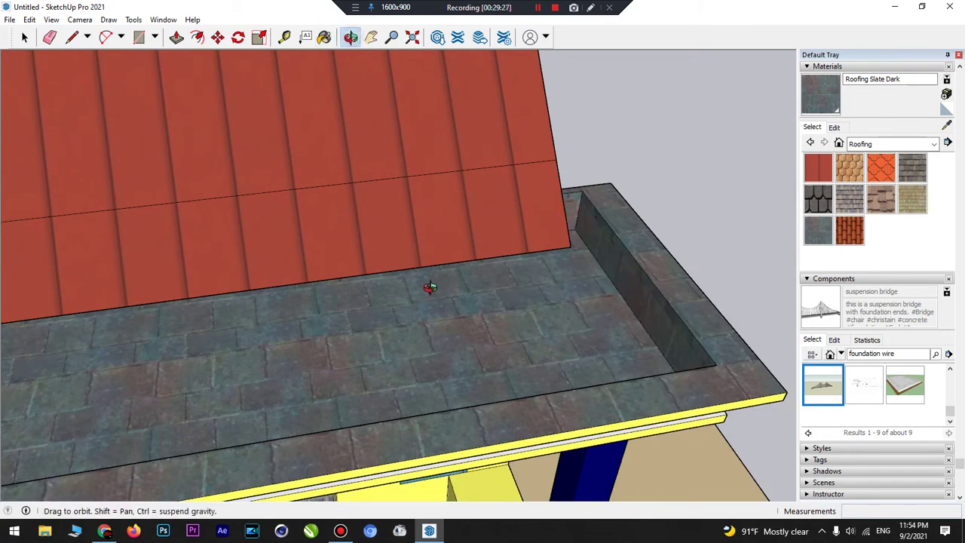
pyautogui.moveTo(430, 286)
pyautogui.mouseDown()
pyautogui.moveTo(493, 286)
pyautogui.moveTo(497, 244)
pyautogui.mouseUp()
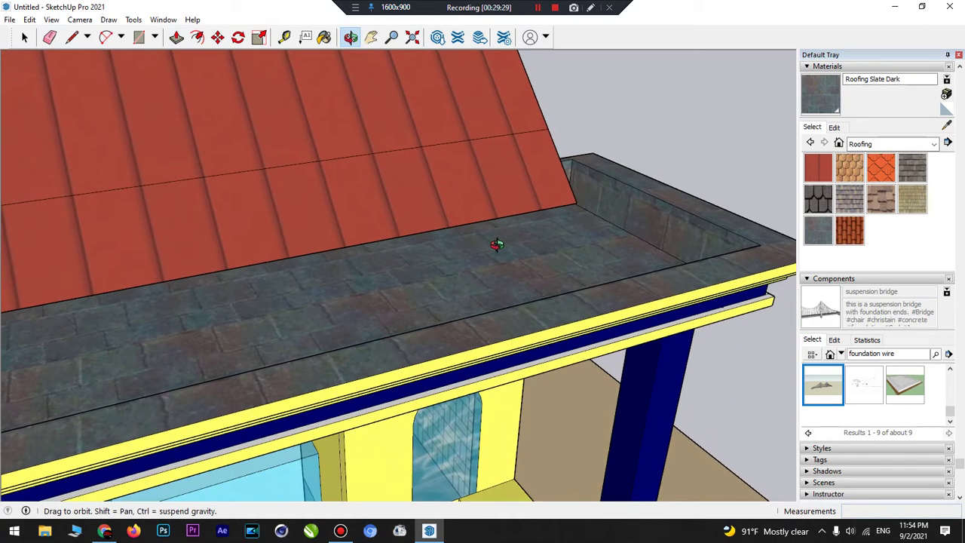
pyautogui.click(947, 127)
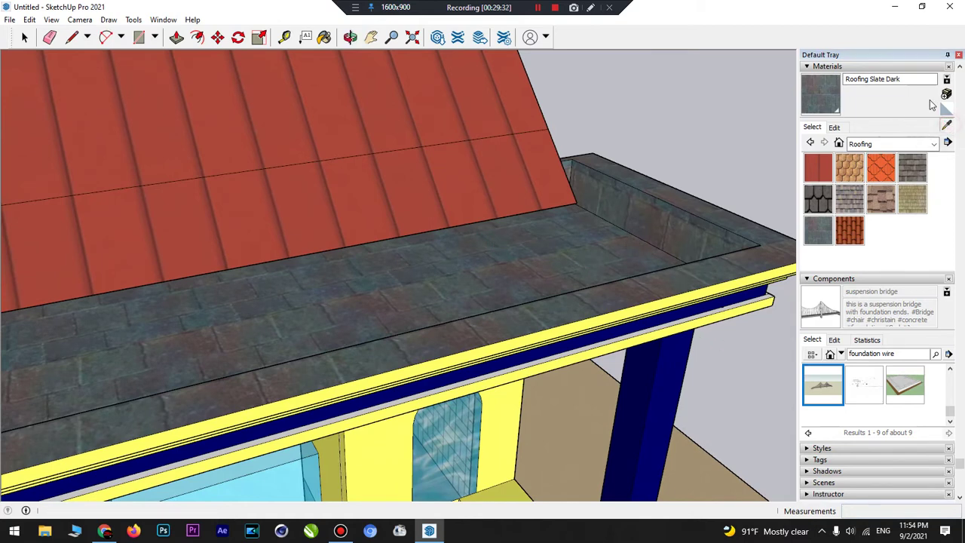
pyautogui.click(709, 303)
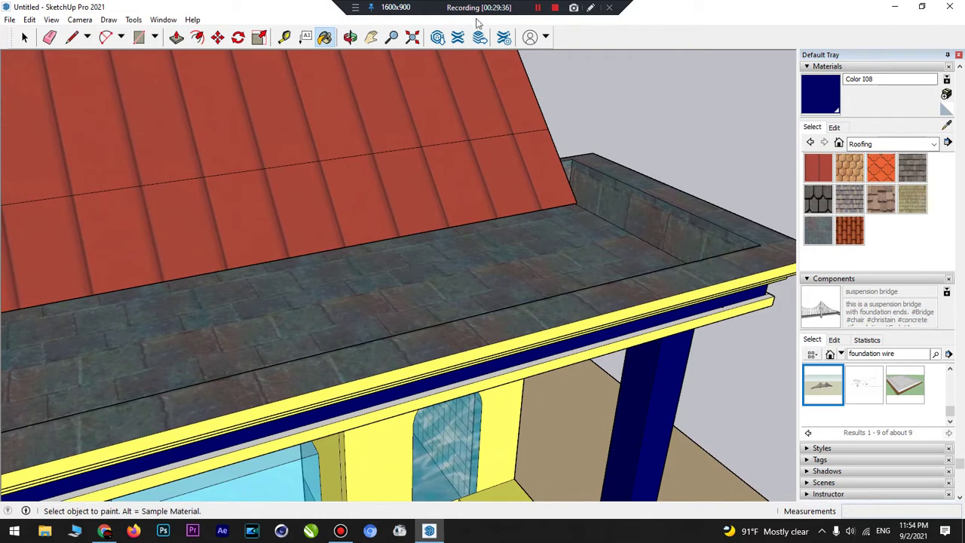
pyautogui.click(761, 298)
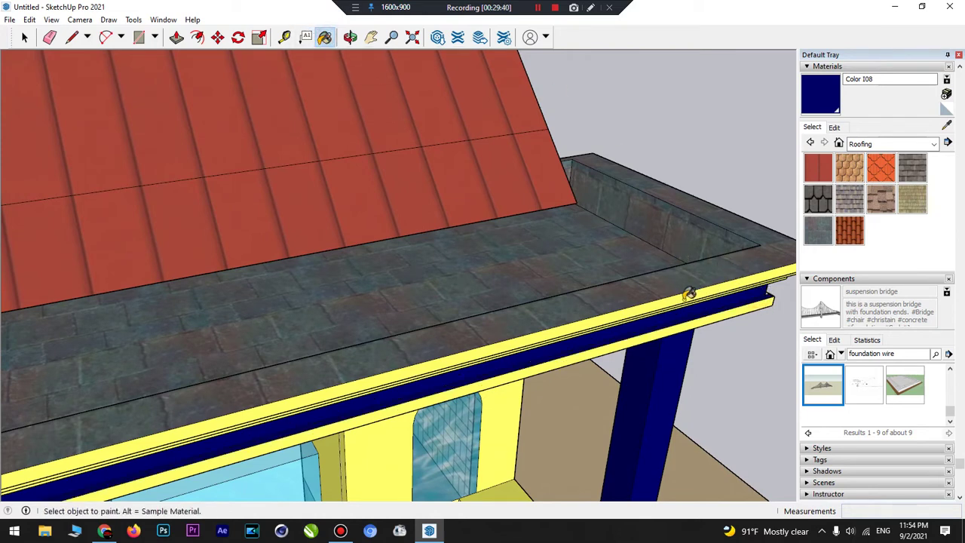
pyautogui.scroll(6, 758, 280)
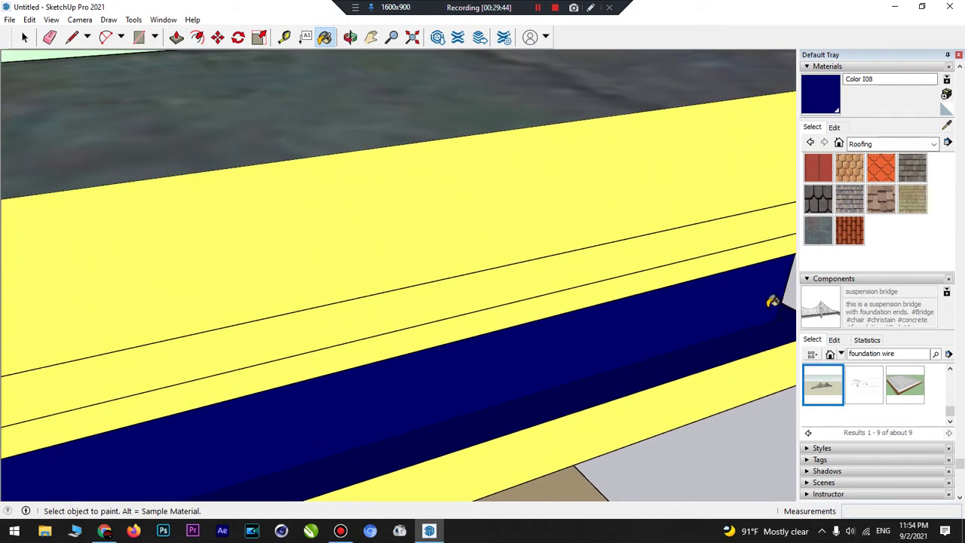
pyautogui.scroll(-8, 769, 302)
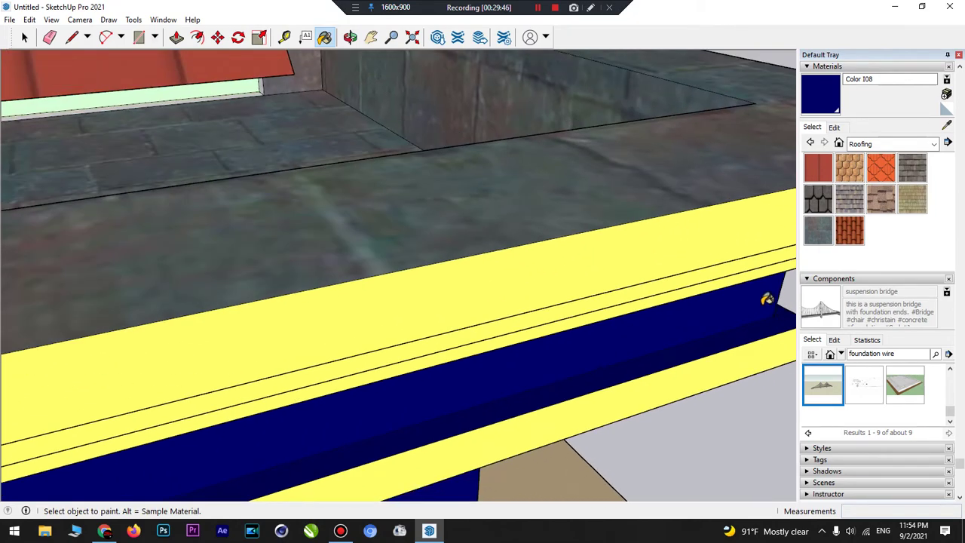
pyautogui.scroll(-6, 763, 296)
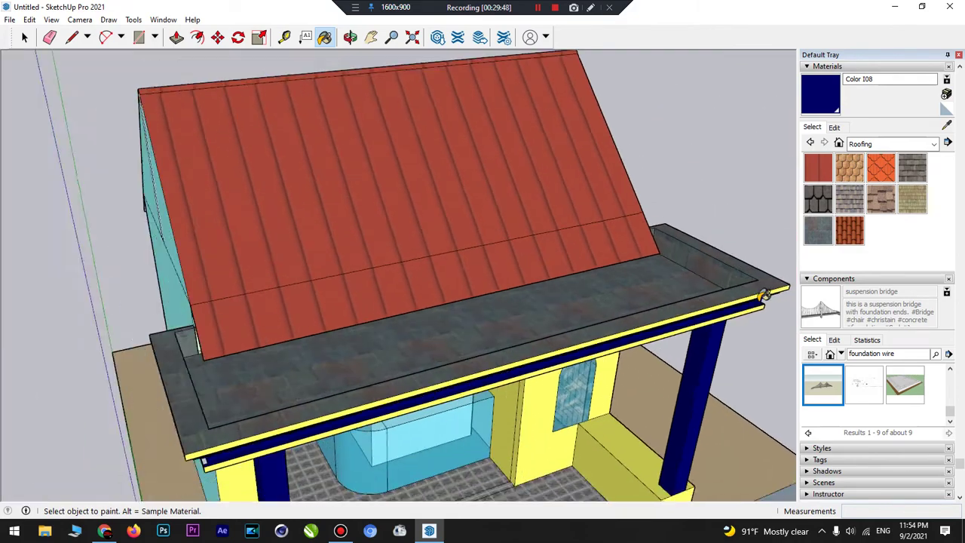
pyautogui.scroll(8, 252, 427)
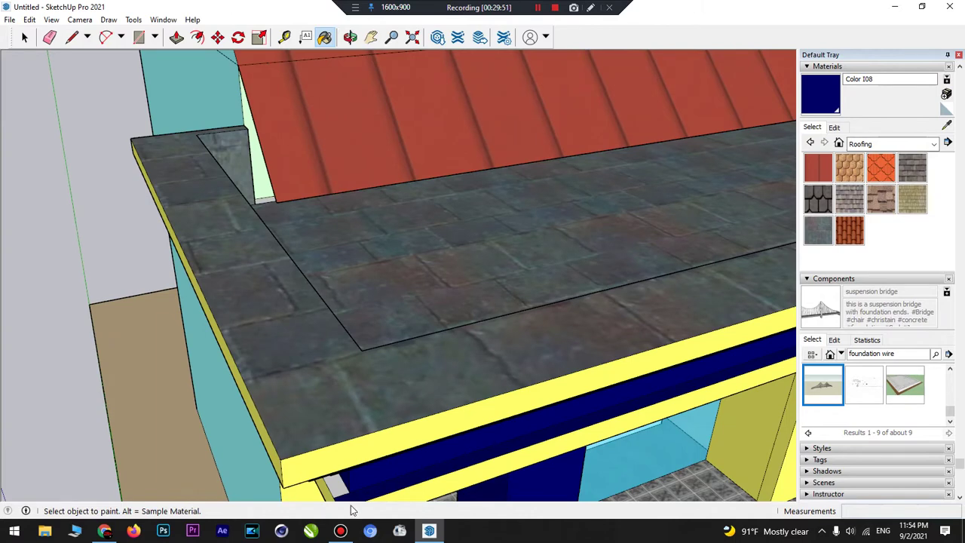
pyautogui.click(341, 482)
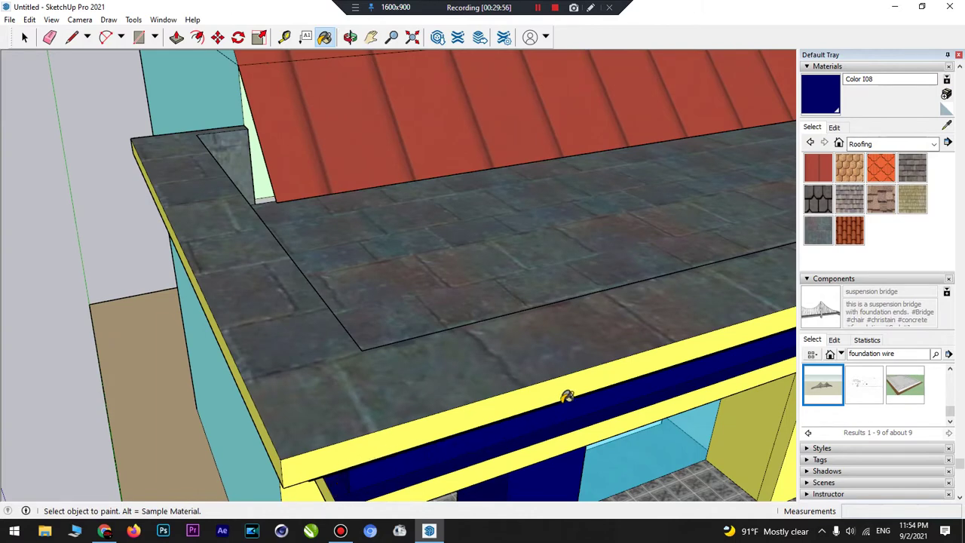
# - Try the Stone Marble and Stone Brushed Khaki materials on the floor around the glass counter
pyautogui.scroll(-5, 644, 374)
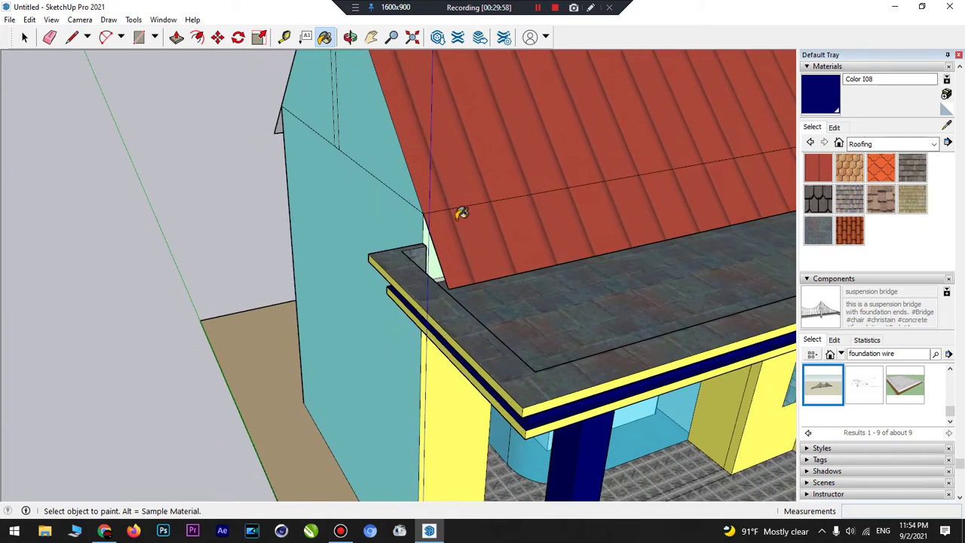
pyautogui.click(349, 37)
pyautogui.moveTo(502, 291)
pyautogui.mouseDown()
pyautogui.moveTo(459, 200)
pyautogui.moveTo(426, 194)
pyautogui.moveTo(379, 221)
pyautogui.moveTo(269, 80)
pyautogui.moveTo(204, 70)
pyautogui.moveTo(209, 109)
pyautogui.moveTo(497, 251)
pyautogui.mouseUp()
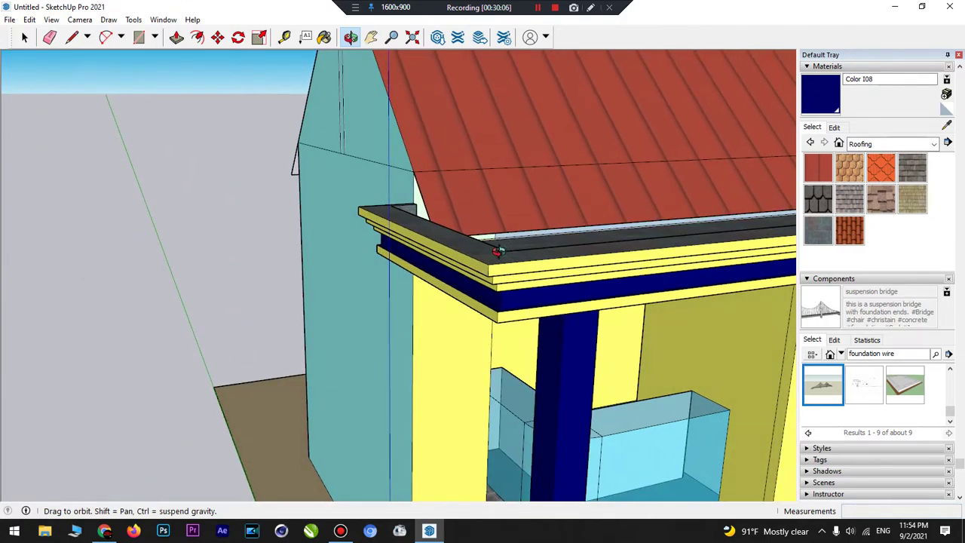
pyautogui.scroll(-8, 498, 251)
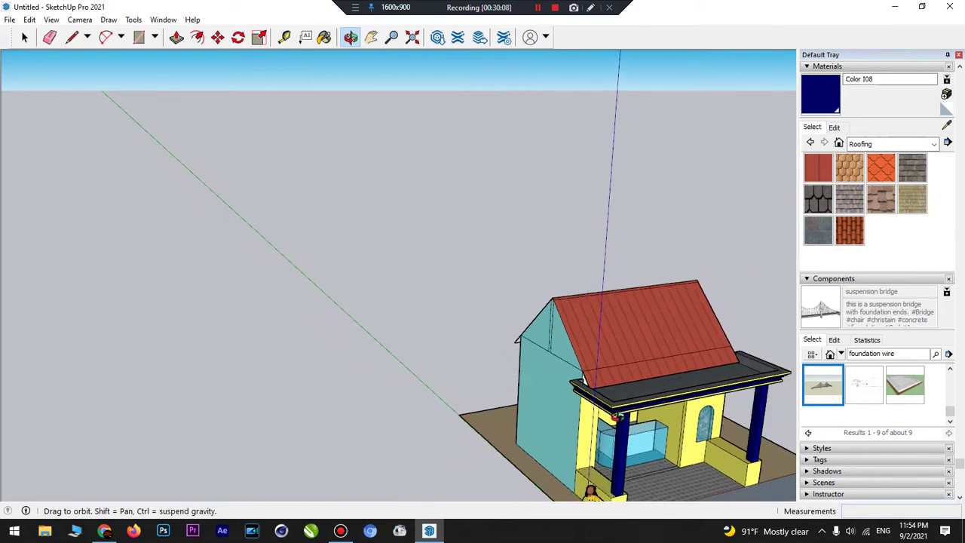
pyautogui.moveTo(616, 417); pyautogui.dragTo(671, 459)
pyautogui.scroll(3, 693, 475)
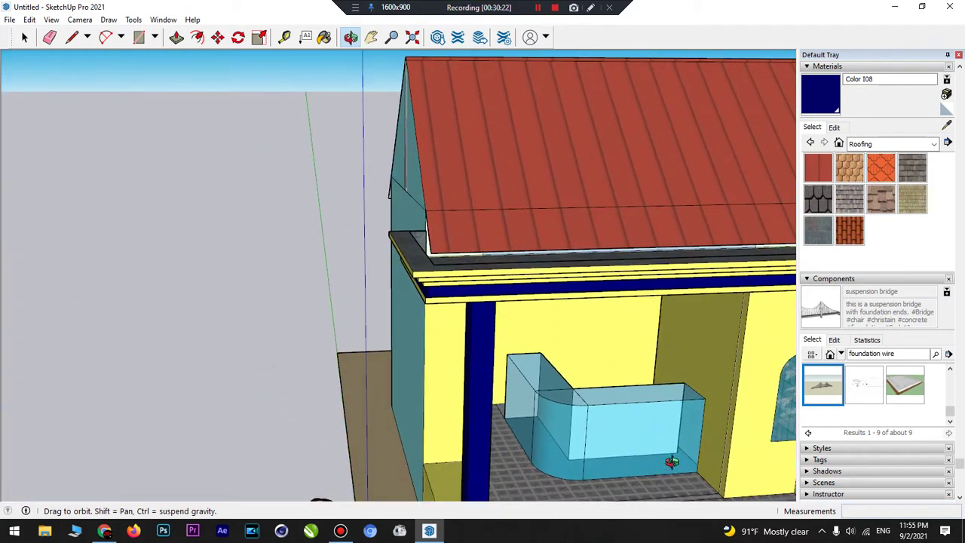
pyautogui.click(867, 144)
pyautogui.click(874, 263)
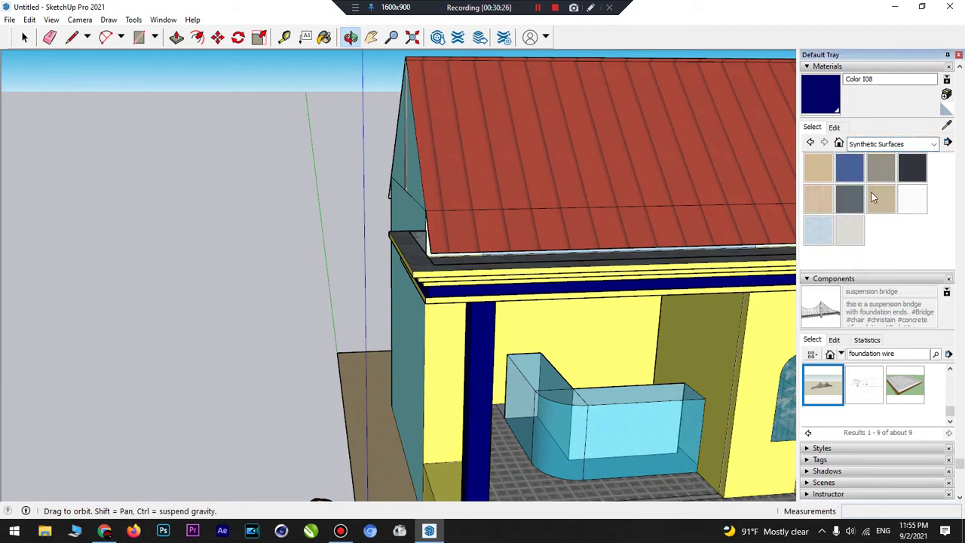
pyautogui.click(875, 144)
pyautogui.click(863, 254)
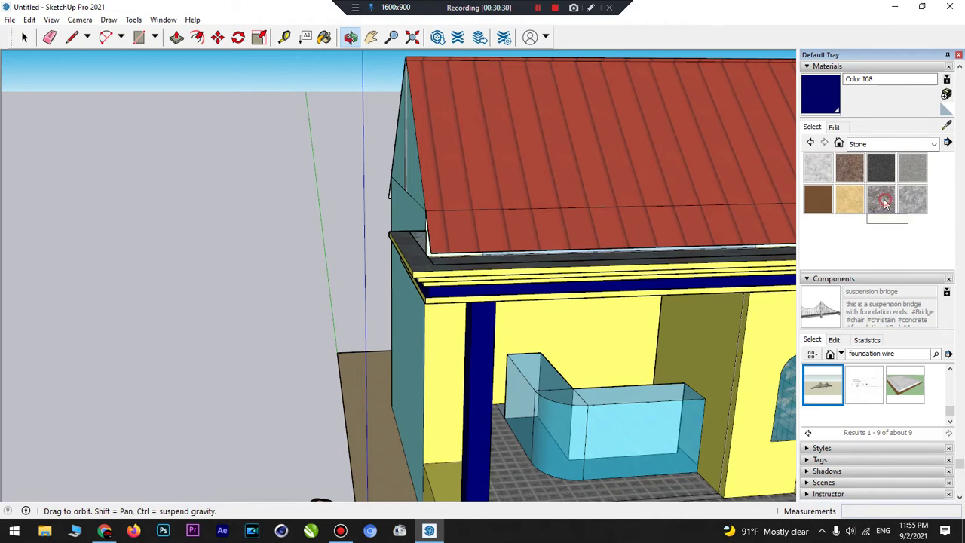
pyautogui.click(887, 205)
pyautogui.click(620, 490)
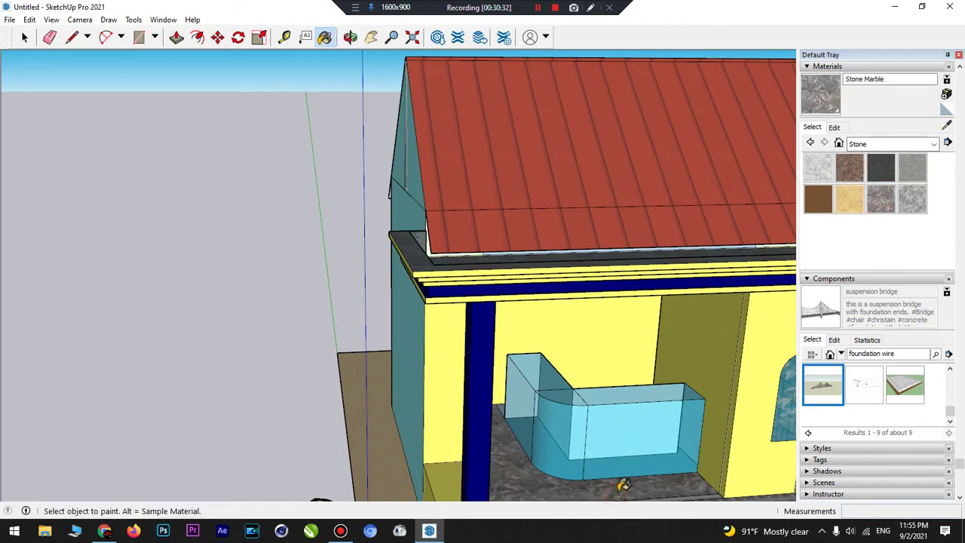
pyautogui.click(844, 195)
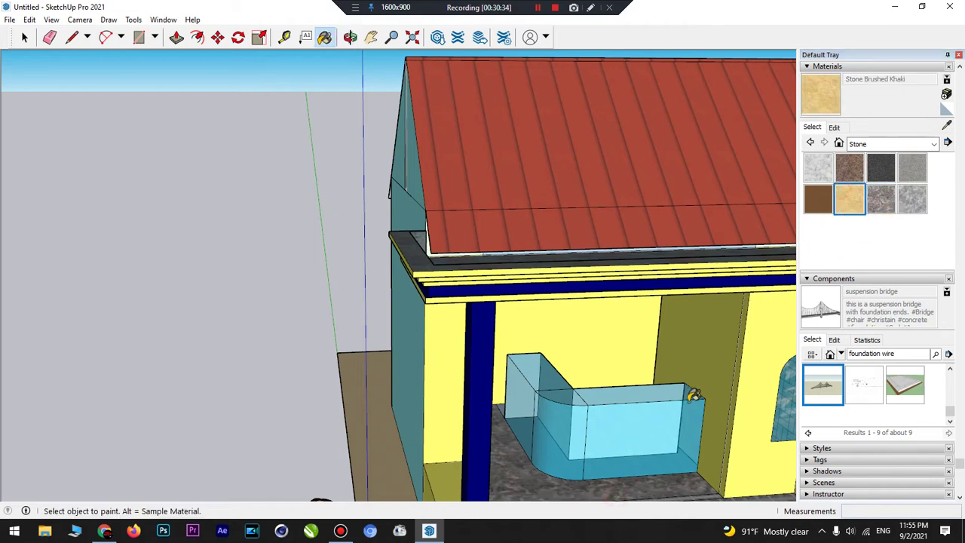
pyautogui.click(639, 482)
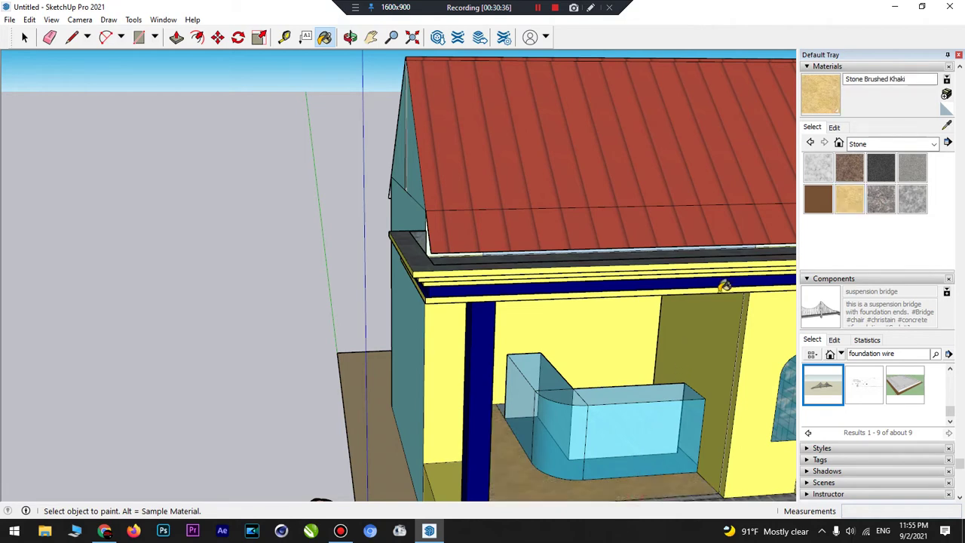
# - Paint the counter-area floor, the porch floor and the narrow step between them with Granite Brown
pyautogui.click(855, 172)
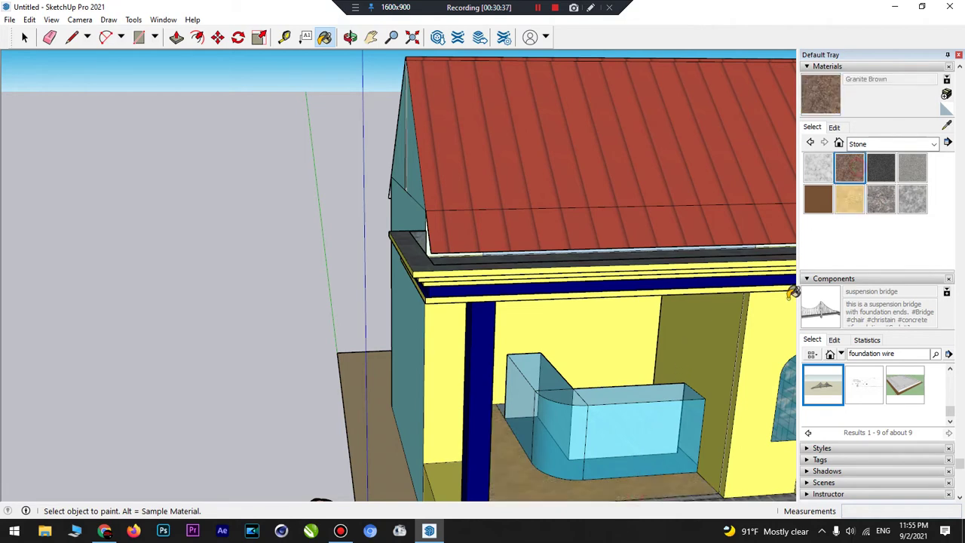
pyautogui.click(656, 484)
pyautogui.scroll(-4, 582, 439)
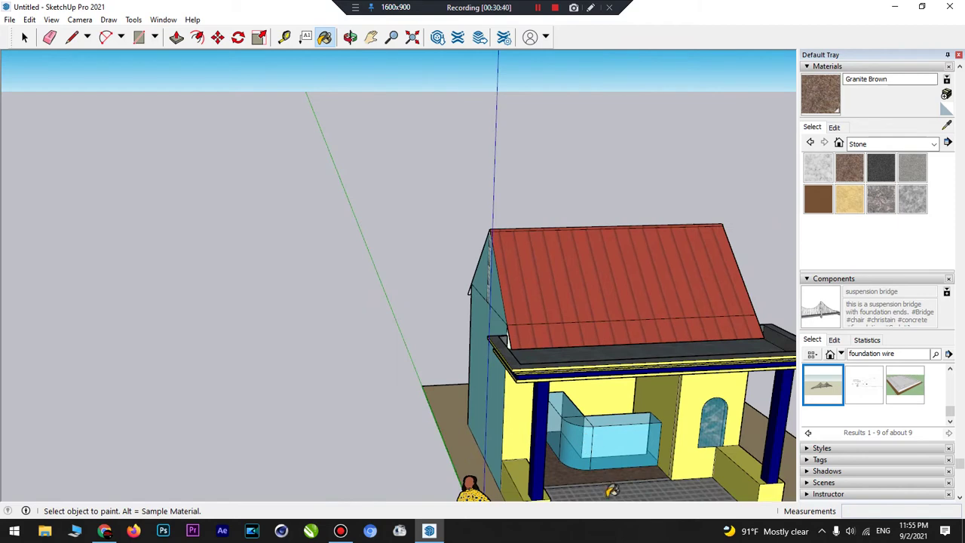
pyautogui.scroll(5, 612, 490)
pyautogui.click(612, 459)
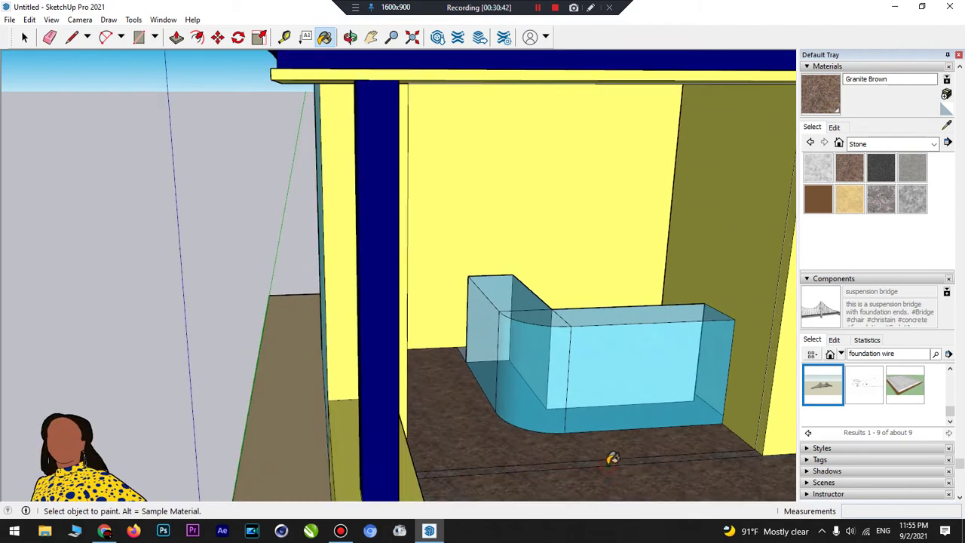
# - Repaint the counter-area floor, the porch floor and the step strip with the Encaustic Tile Circular 02 material
pyautogui.click(859, 146)
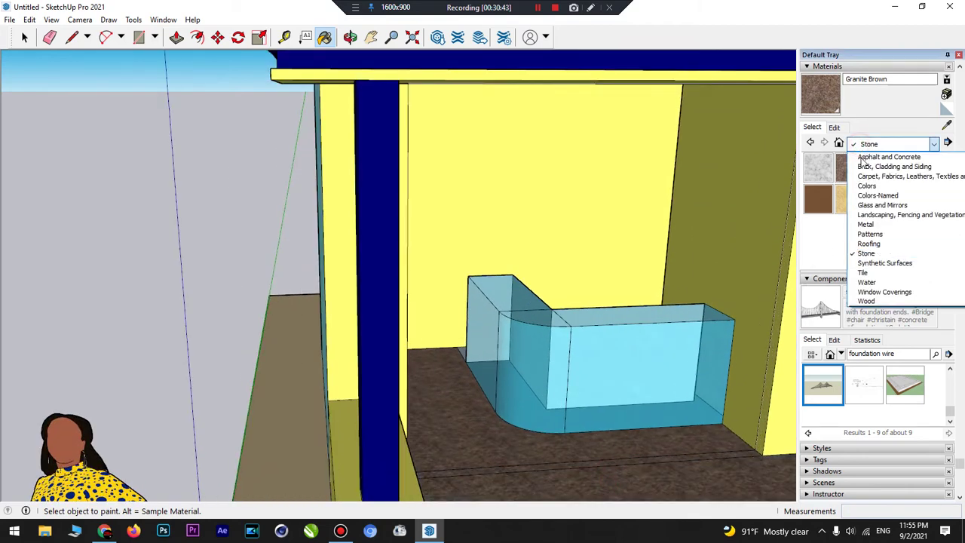
pyautogui.click(863, 260)
pyautogui.click(869, 148)
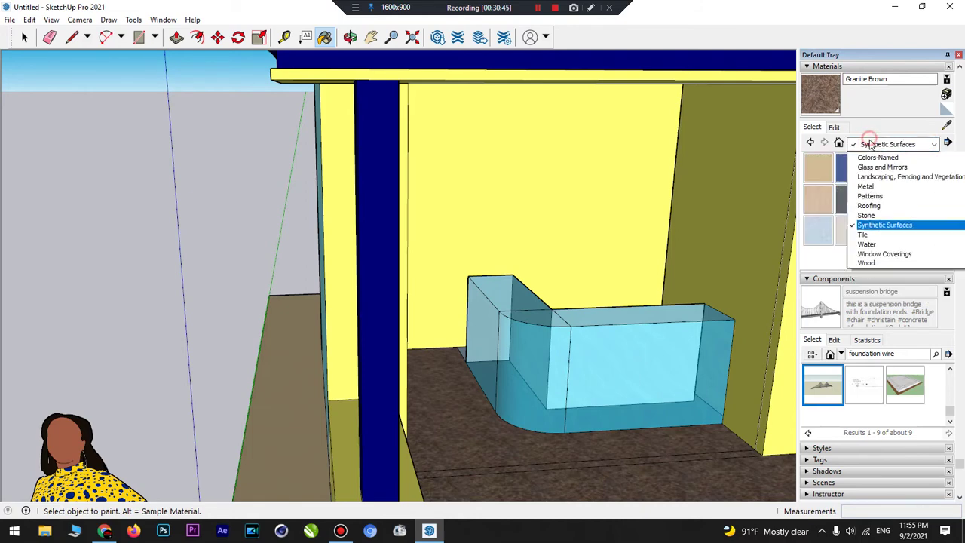
pyautogui.click(855, 269)
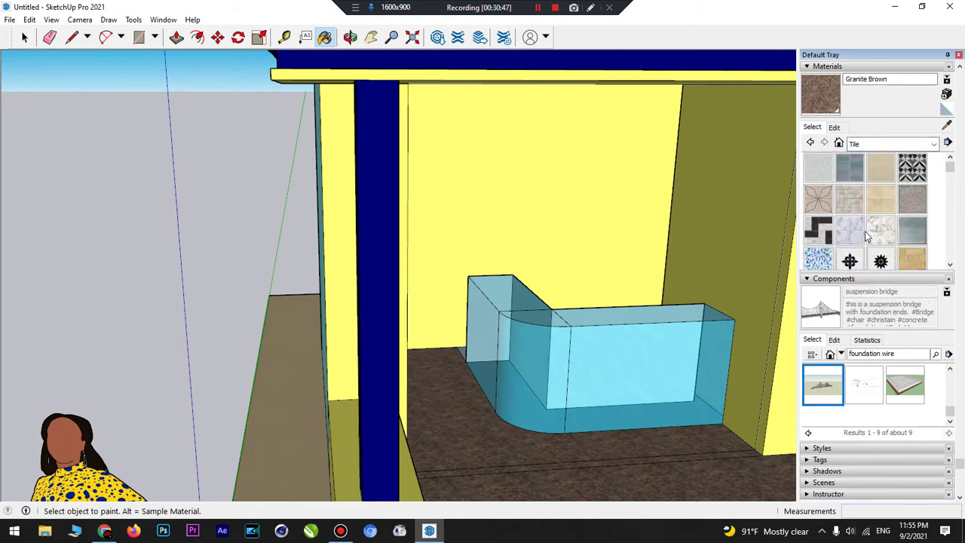
pyautogui.click(825, 205)
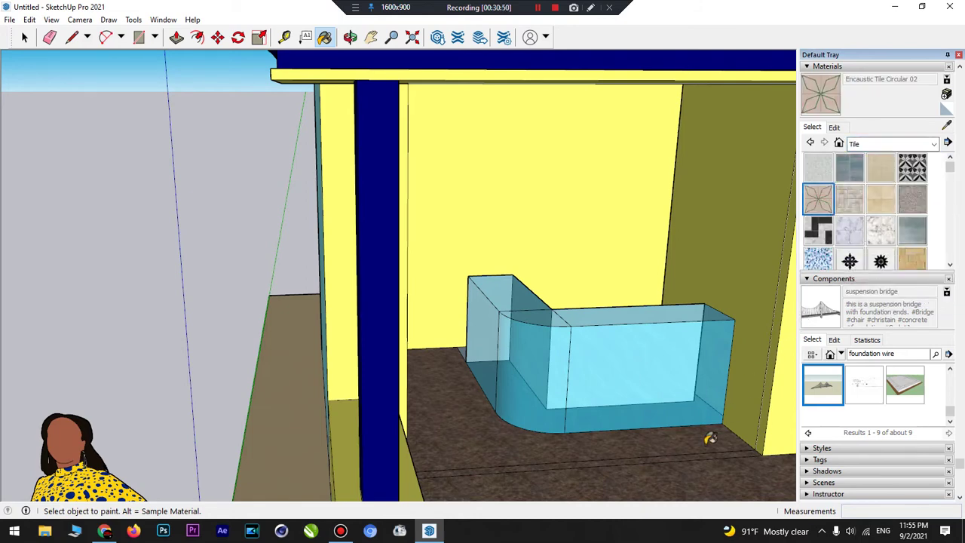
pyautogui.click(682, 451)
pyautogui.click(676, 468)
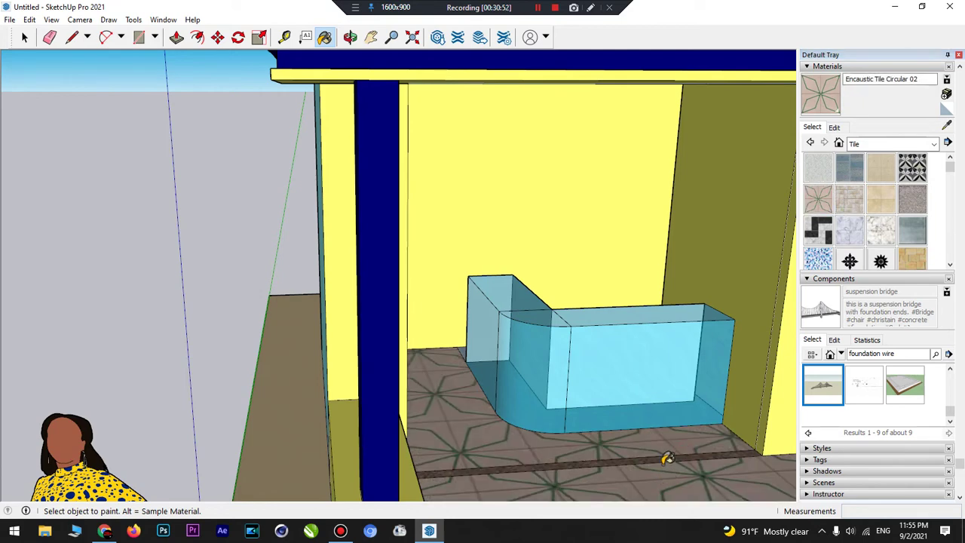
pyautogui.click(666, 459)
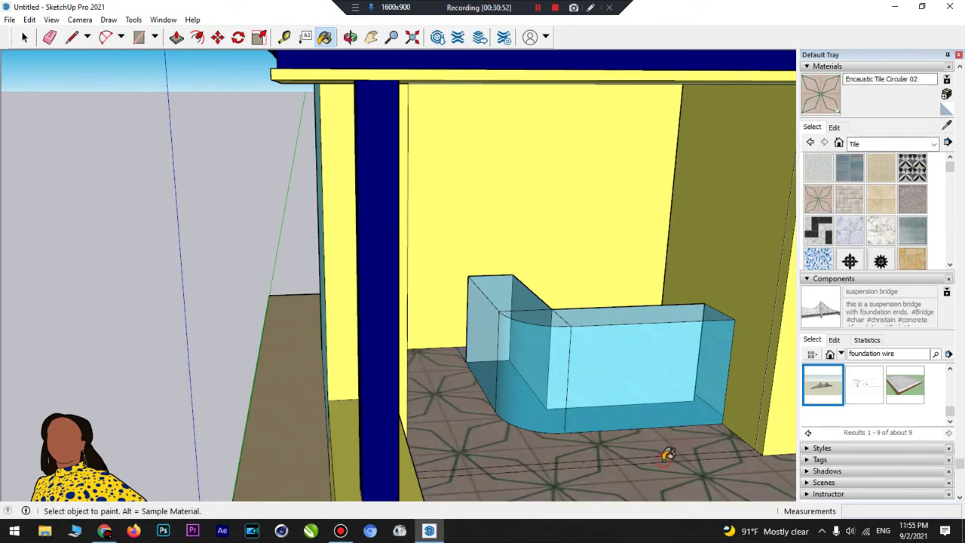
# - Repaint the counter-area floor, the porch floor and the step strip with the Herringbone tile material
pyautogui.click(822, 235)
pyautogui.click(673, 445)
pyautogui.click(670, 469)
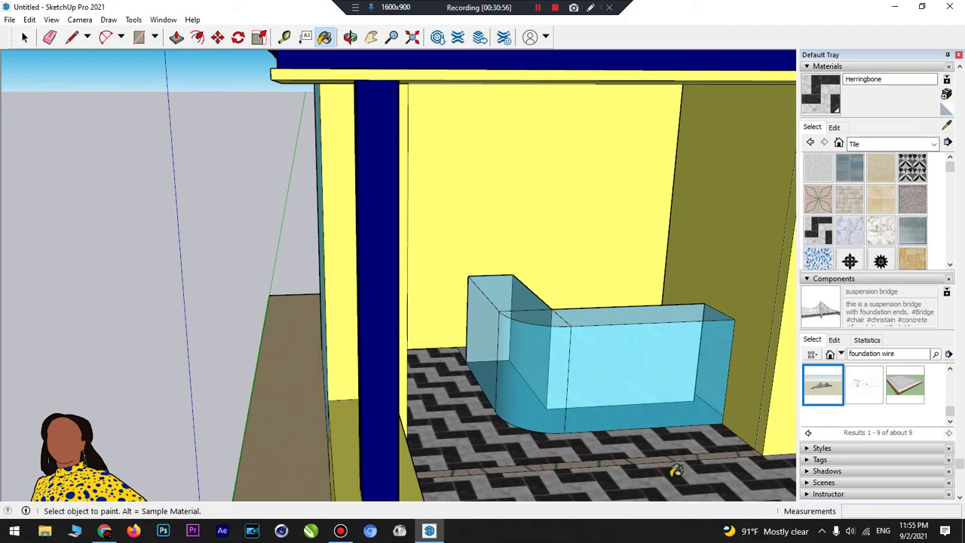
pyautogui.click(656, 457)
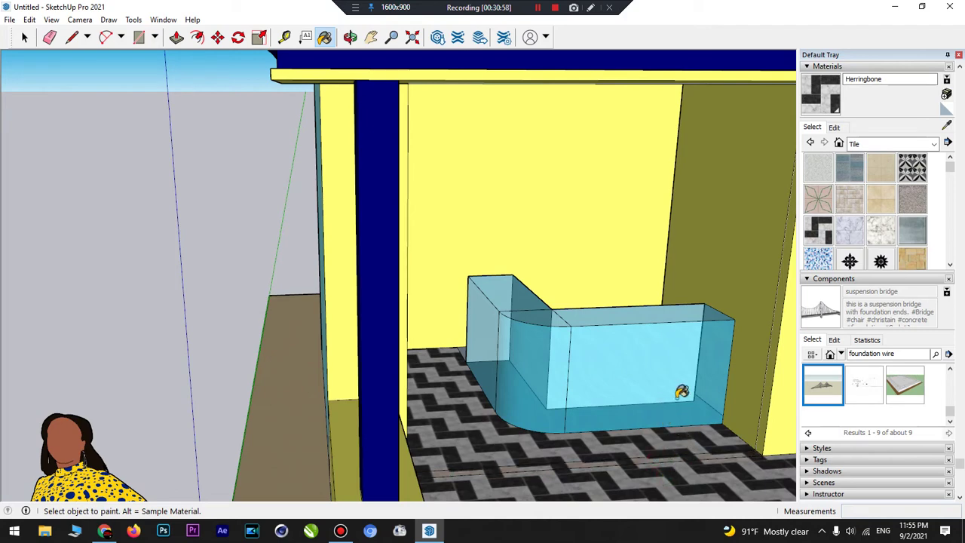
# - Repaint the counter-area floor, the porch floor and the step strip with the Ornate Tile 02 material
pyautogui.click(881, 260)
pyautogui.click(648, 441)
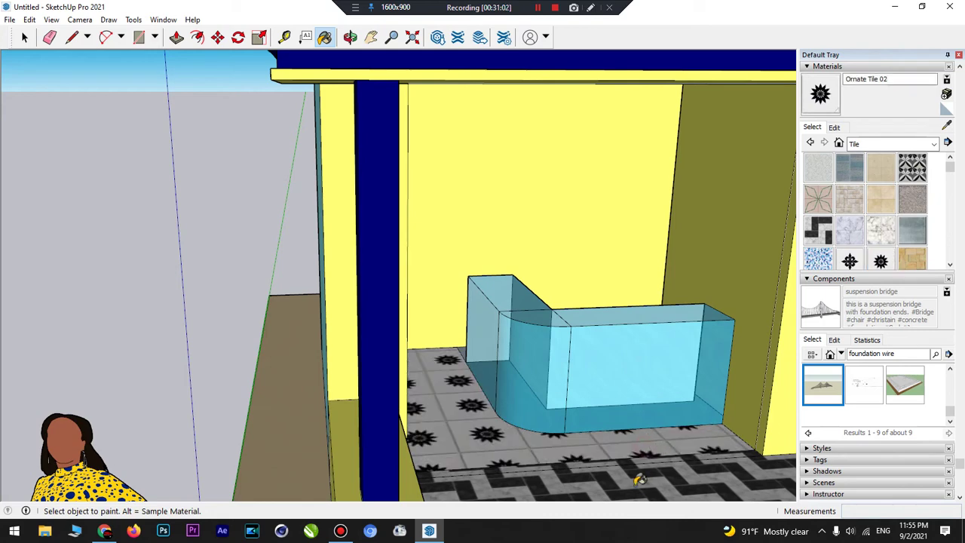
pyautogui.click(639, 479)
pyautogui.click(600, 460)
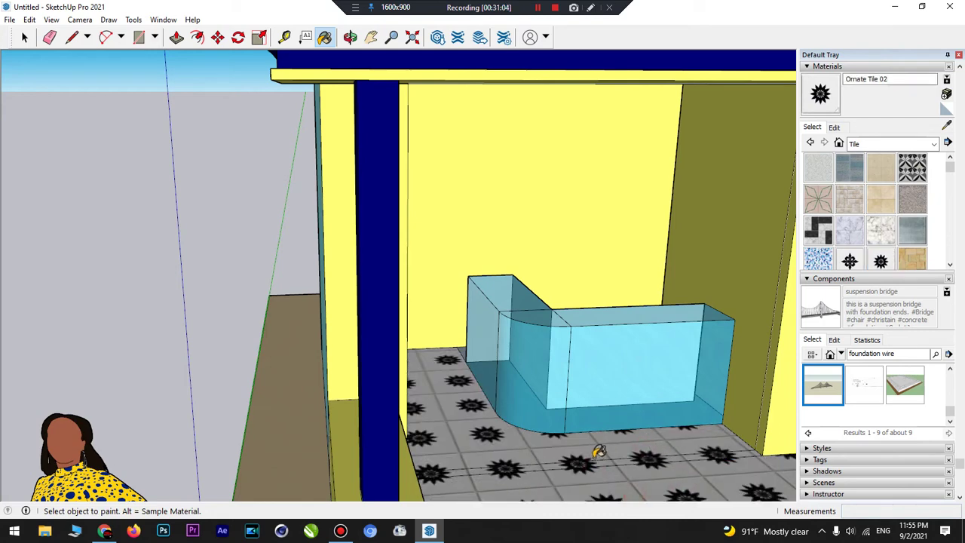
# - Paint the house's cyan side wall and the gable sections above it with Brick Colored Blue from the Brick, Cladding and Siding collection
pyautogui.scroll(-5, 538, 357)
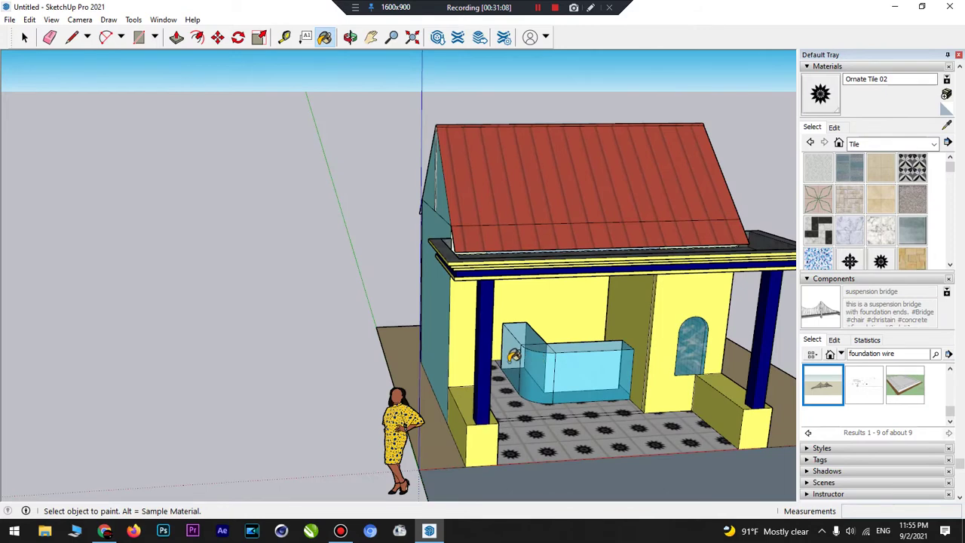
pyautogui.scroll(-2, 511, 355)
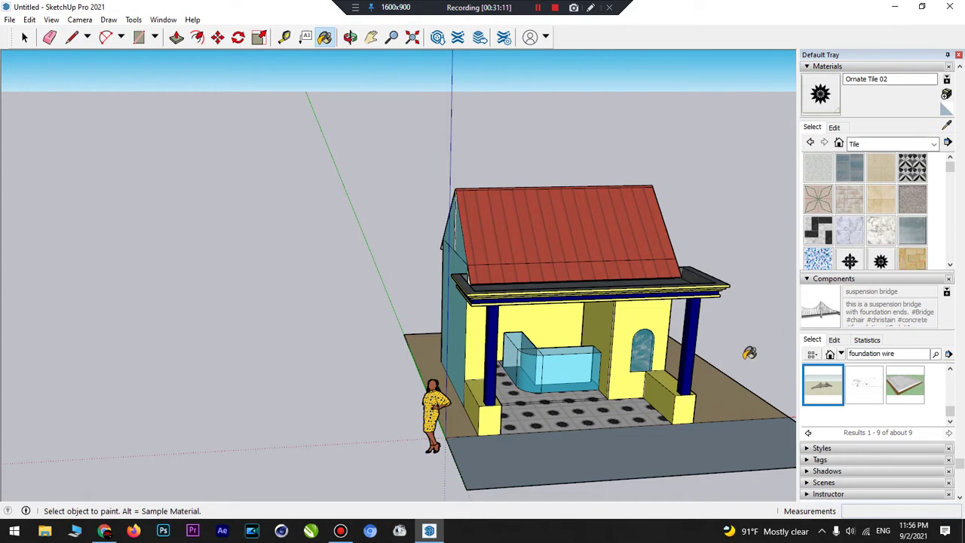
pyautogui.scroll(-1, 661, 268)
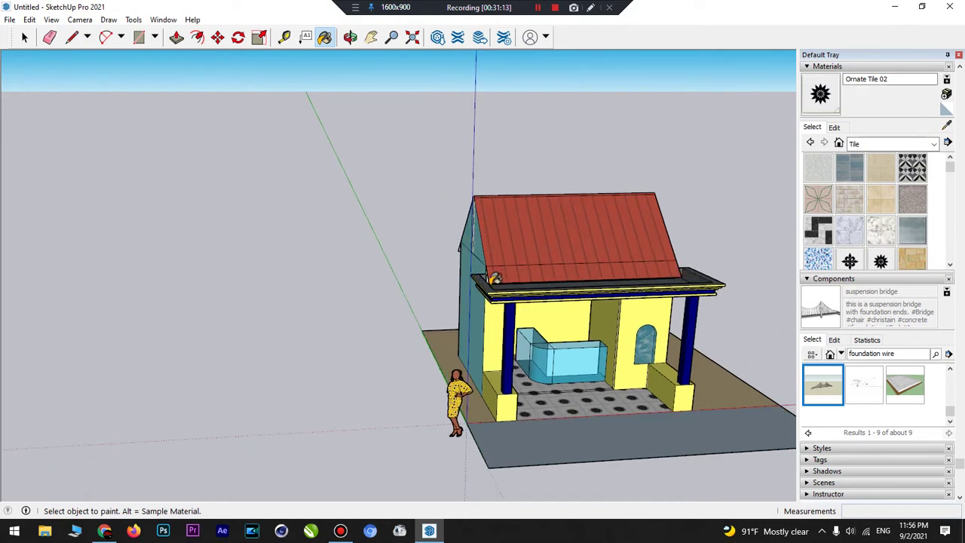
pyautogui.scroll(6, 494, 279)
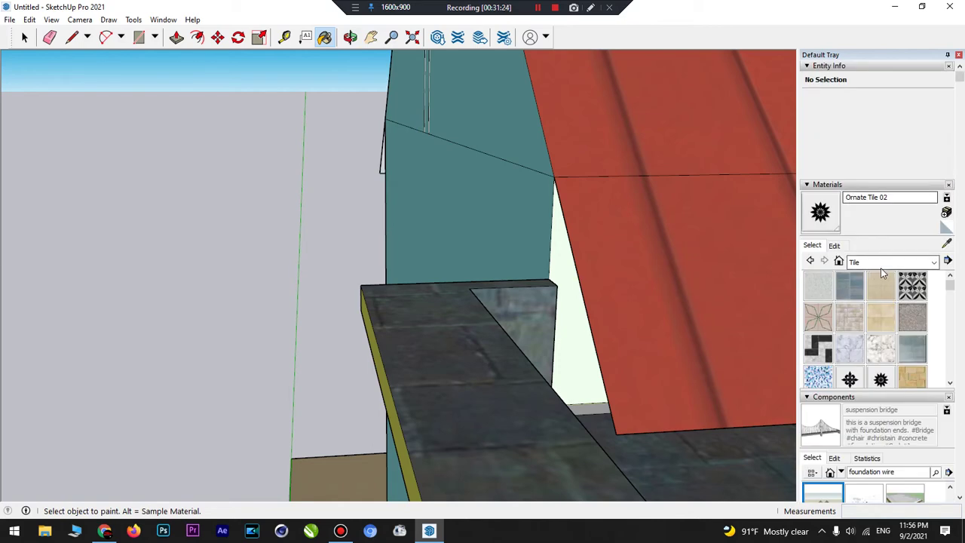
pyautogui.click(893, 262)
pyautogui.click(874, 275)
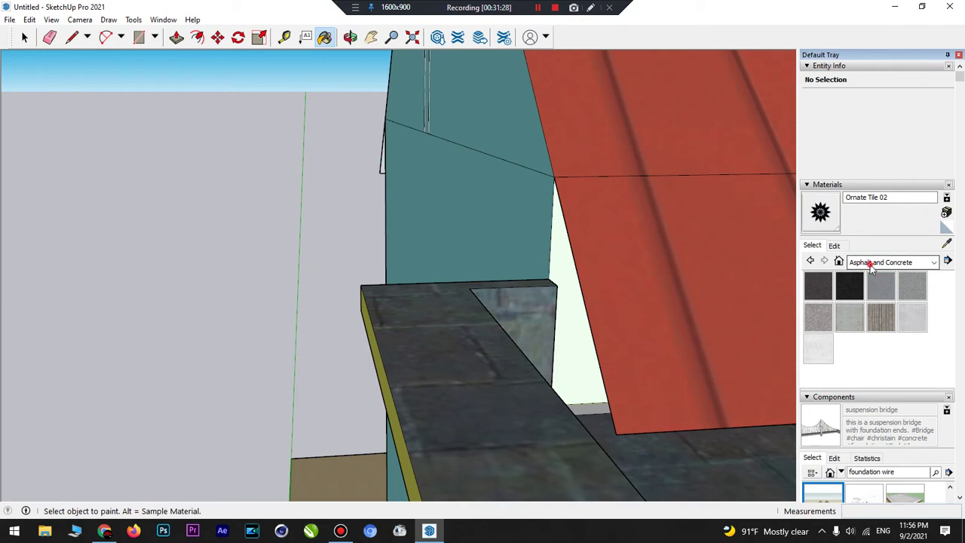
pyautogui.click(923, 261)
pyautogui.click(868, 283)
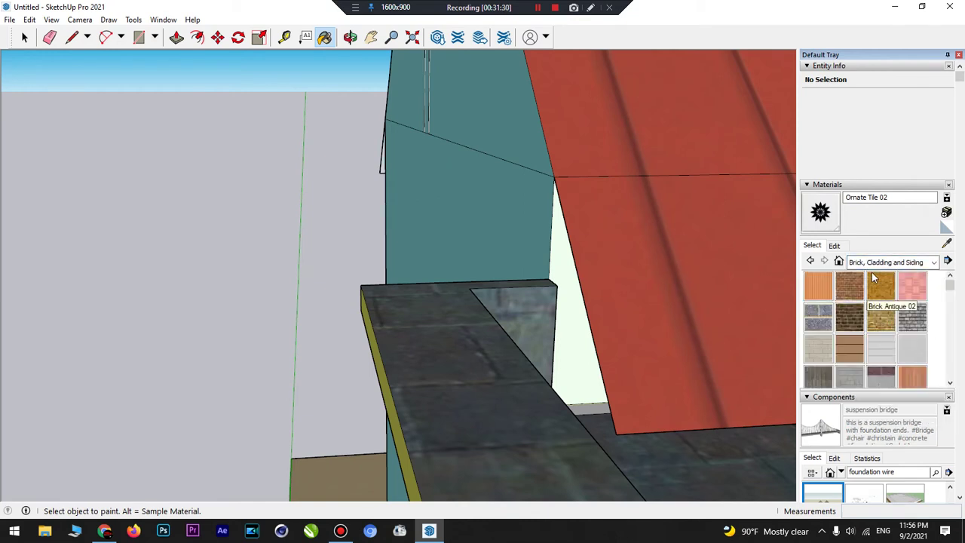
pyautogui.click(819, 316)
pyautogui.click(458, 217)
pyautogui.click(480, 143)
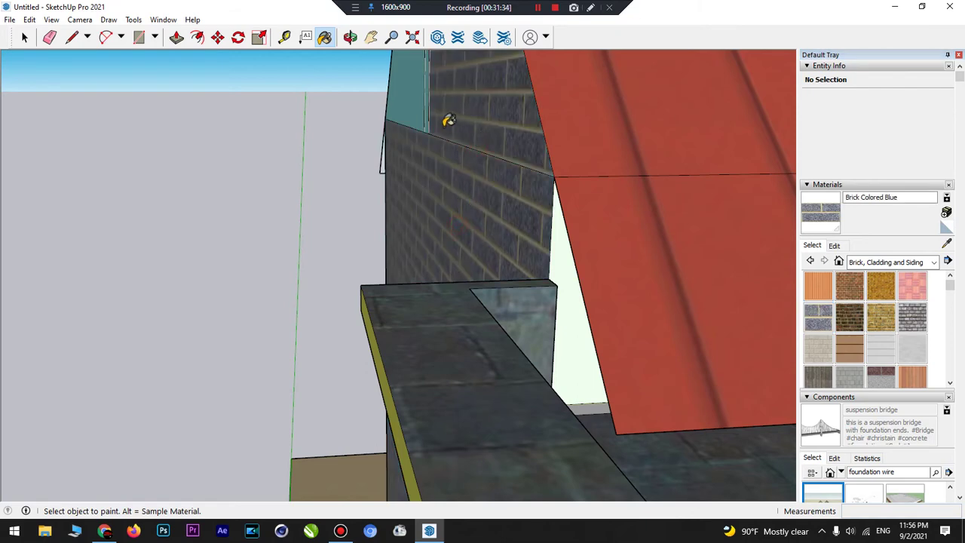
pyautogui.click(423, 99)
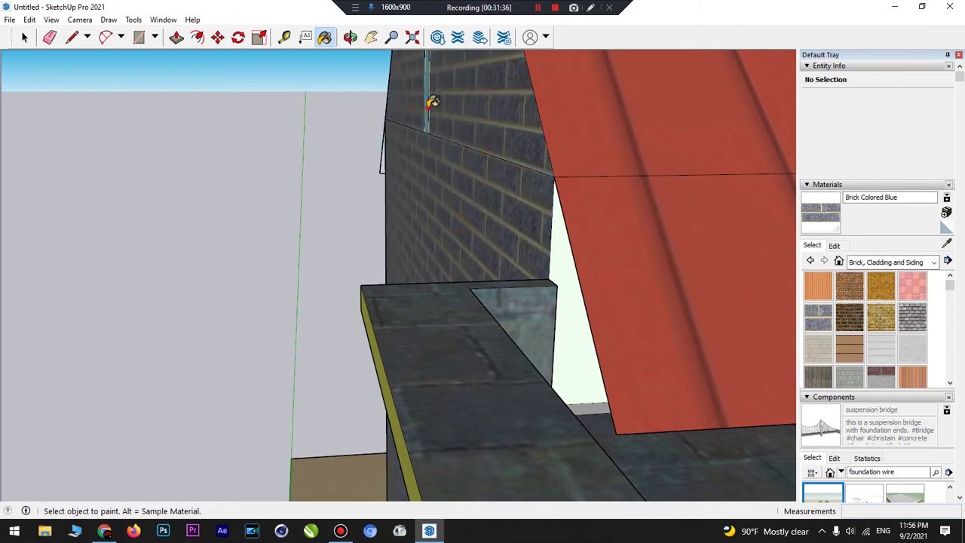
# - Paint the cyan back wall of the house with the Brick Colored Blue material
pyautogui.scroll(-8, 626, 161)
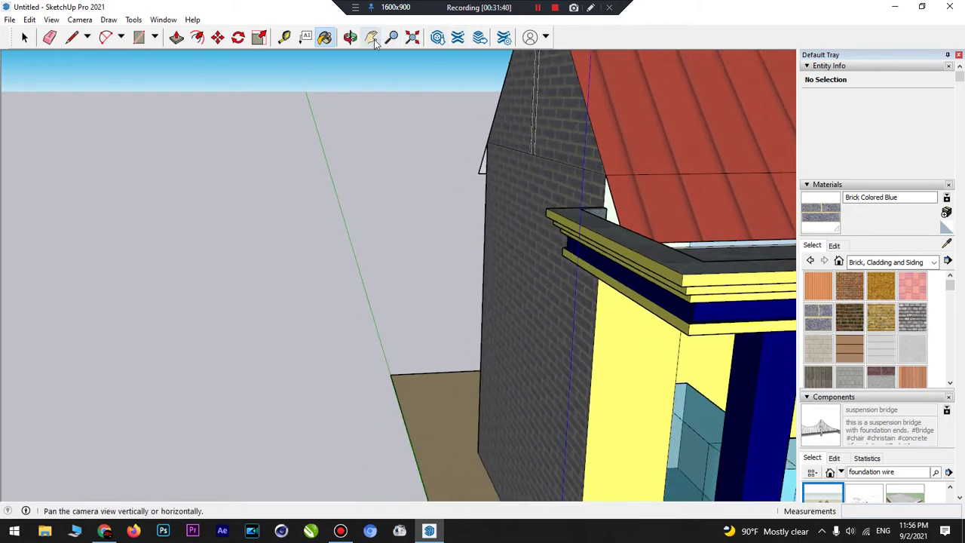
pyautogui.click(350, 37)
pyautogui.moveTo(543, 271); pyautogui.dragTo(704, 175)
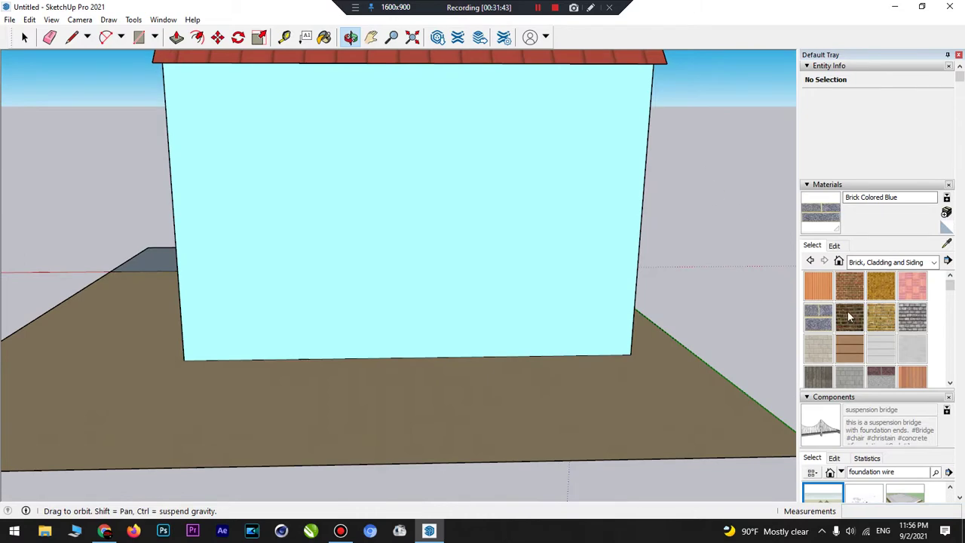
pyautogui.click(826, 323)
pyautogui.click(587, 218)
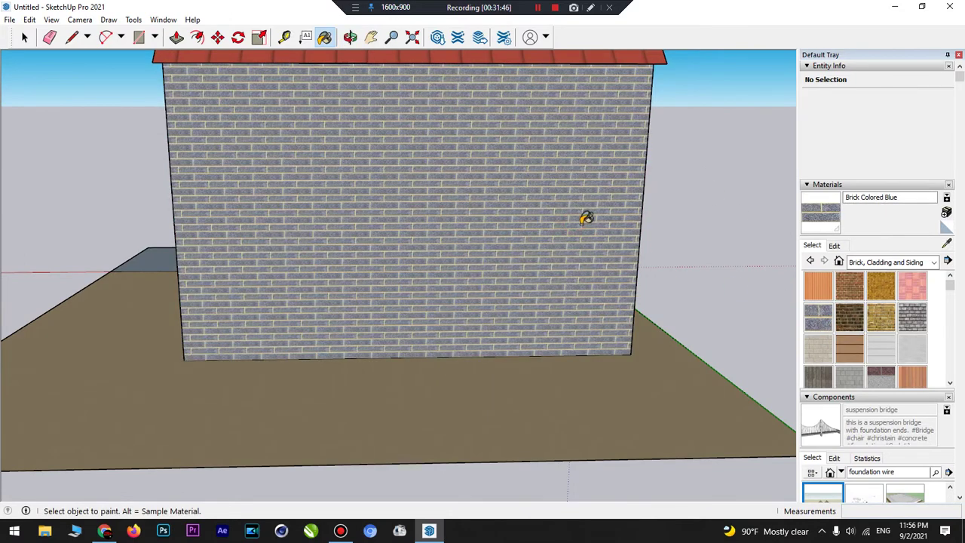
# - Paint the opposite side wall and its gable sections with the Brick Colored Blue material
pyautogui.moveTo(596, 209)
pyautogui.mouseDown(button='middle')
pyautogui.moveTo(650, 224)
pyautogui.moveTo(502, 216)
pyautogui.mouseUp(button='middle')
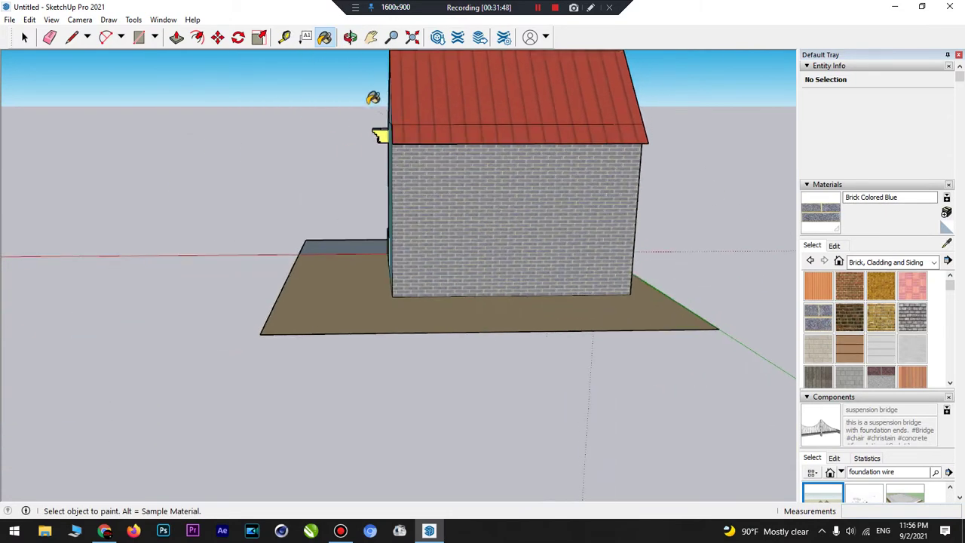
pyautogui.scroll(5, 363, 148)
pyautogui.click(460, 178)
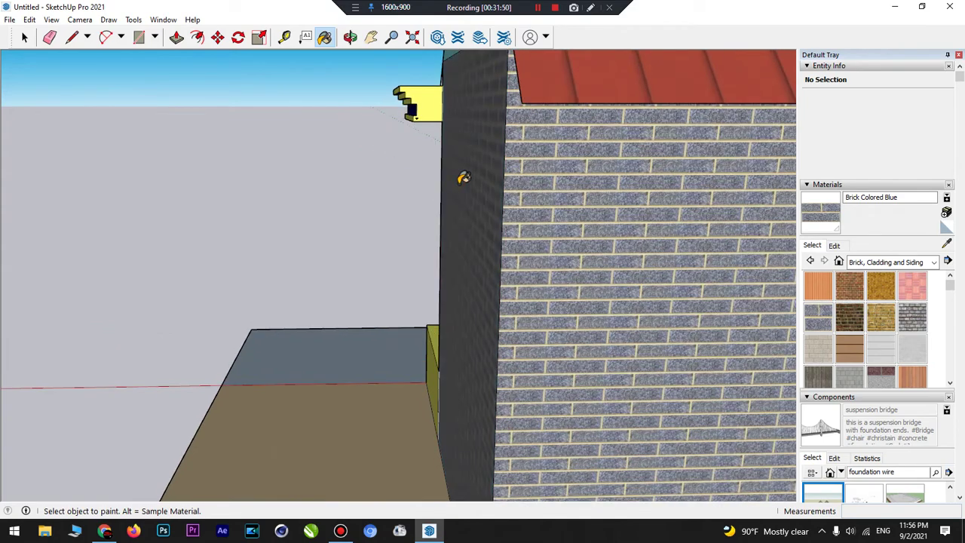
pyautogui.moveTo(461, 178); pyautogui.dragTo(471, 162, button='middle')
pyautogui.click(455, 78)
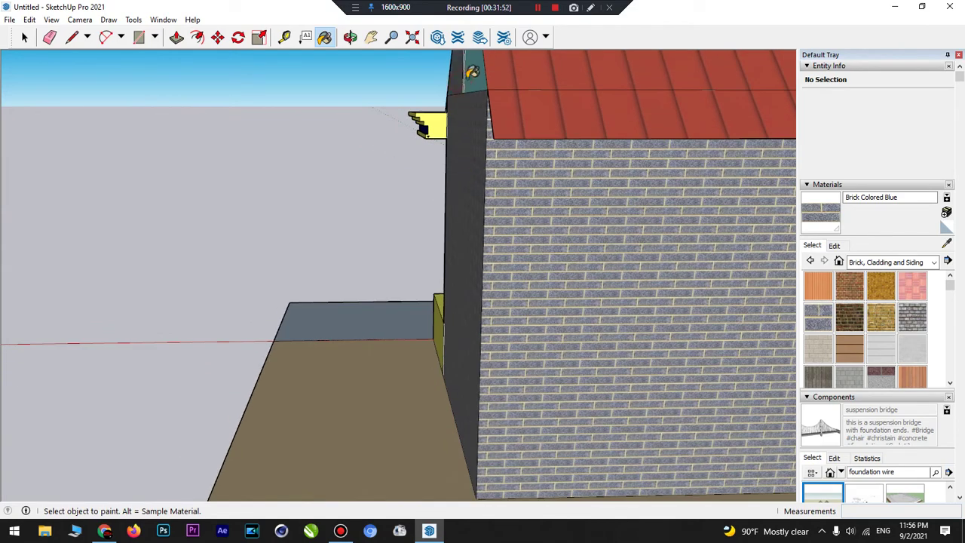
pyautogui.click(472, 72)
pyautogui.moveTo(472, 72)
pyautogui.mouseDown(button='middle')
pyautogui.moveTo(465, 81)
pyautogui.moveTo(507, 104)
pyautogui.mouseUp(button='middle')
pyautogui.click(468, 83)
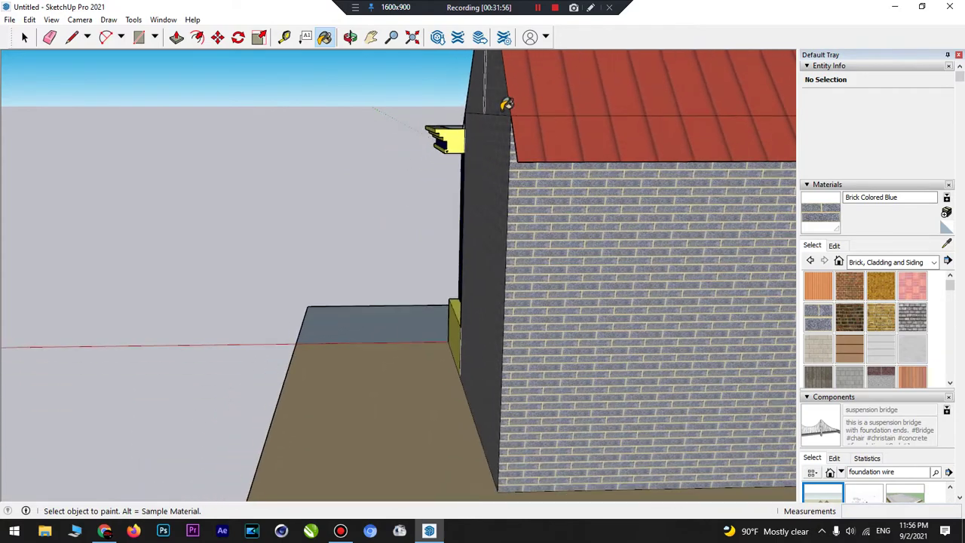
# - Examine where the yellow porch half-wall meets the brick side wall, and check the house from the back and front
pyautogui.scroll(5, 445, 343)
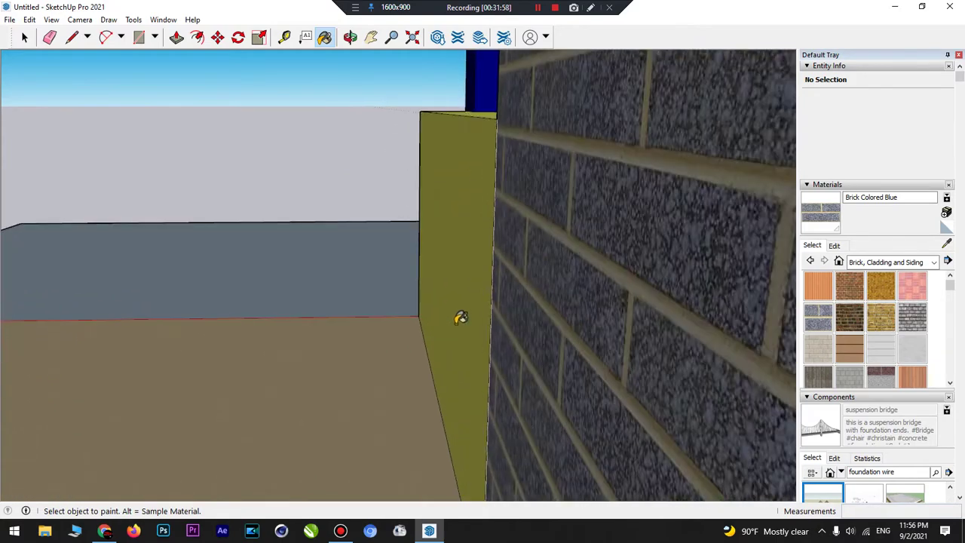
pyautogui.scroll(2, 461, 317)
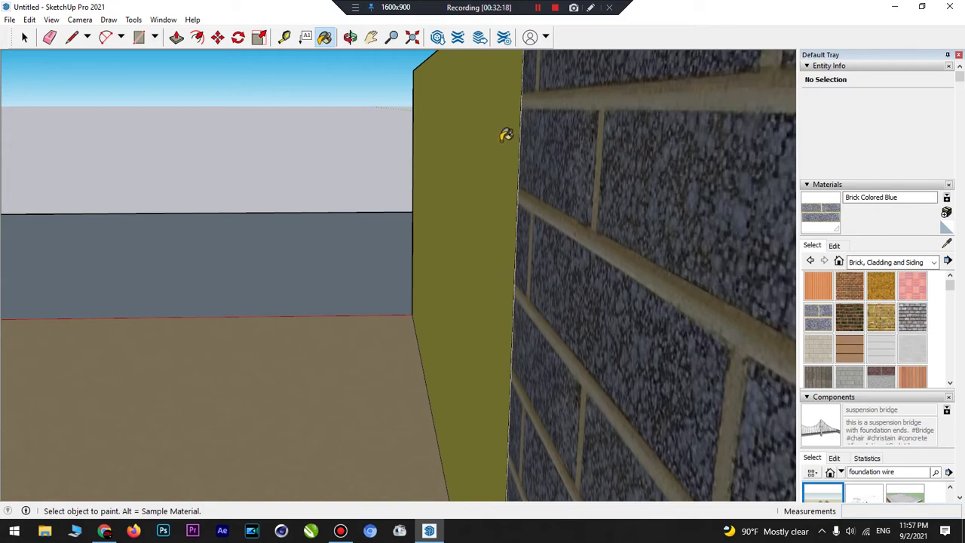
pyautogui.scroll(-8, 648, 258)
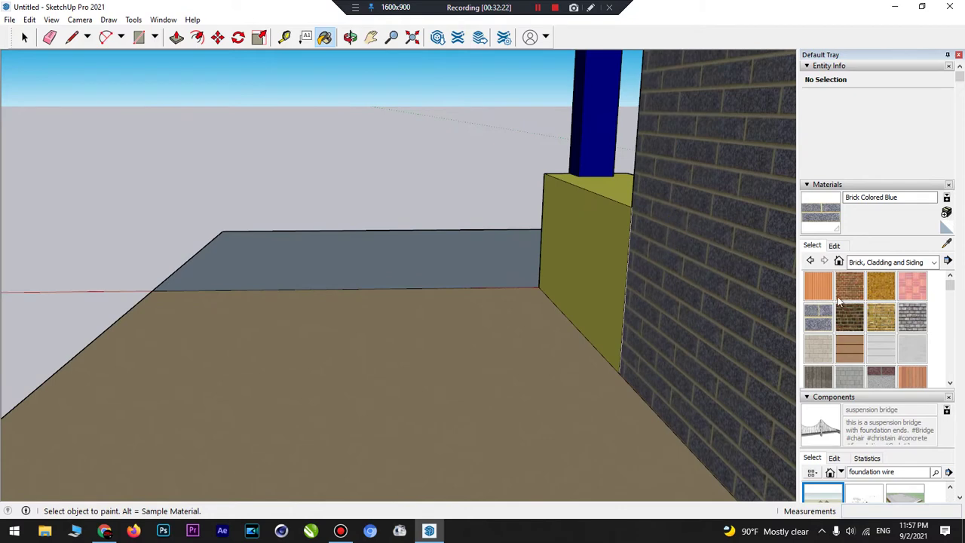
pyautogui.click(410, 38)
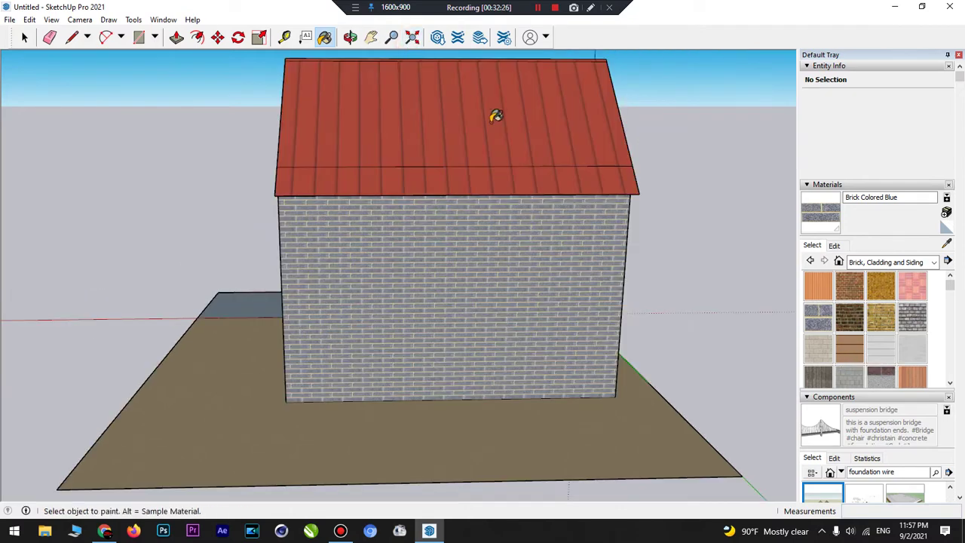
pyautogui.click(350, 37)
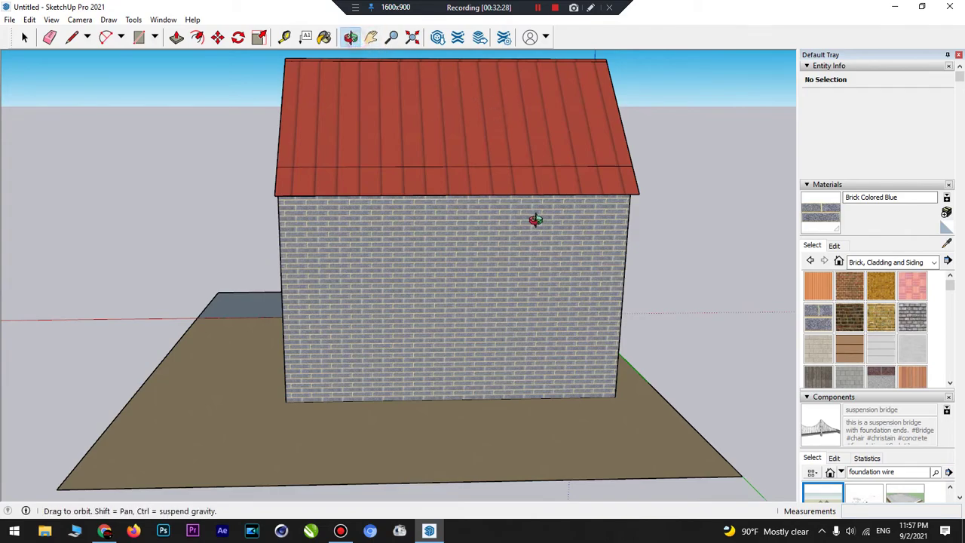
pyautogui.moveTo(535, 218); pyautogui.dragTo(847, 298)
pyautogui.moveTo(590, 226); pyautogui.dragTo(546, 172)
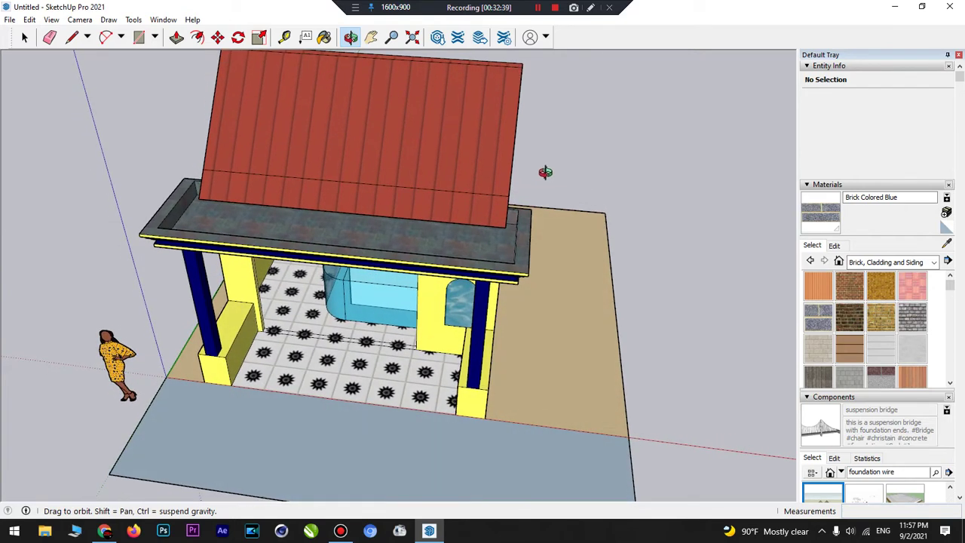
pyautogui.moveTo(604, 210); pyautogui.dragTo(546, 276)
# - Paint the narrow step strip between the counter area and the porch floor with Cladding Siding Tan
pyautogui.scroll(6, 439, 299)
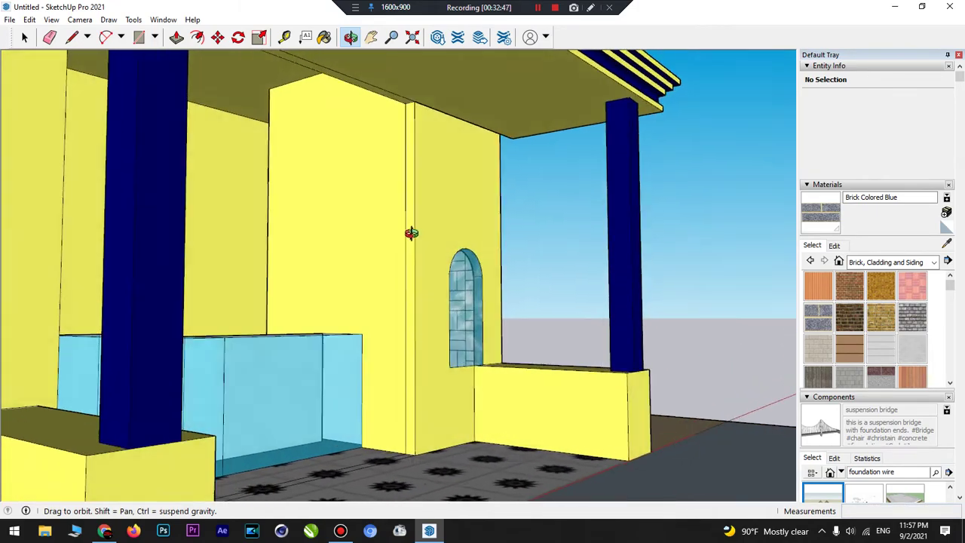
pyautogui.moveTo(410, 233); pyautogui.dragTo(357, 278)
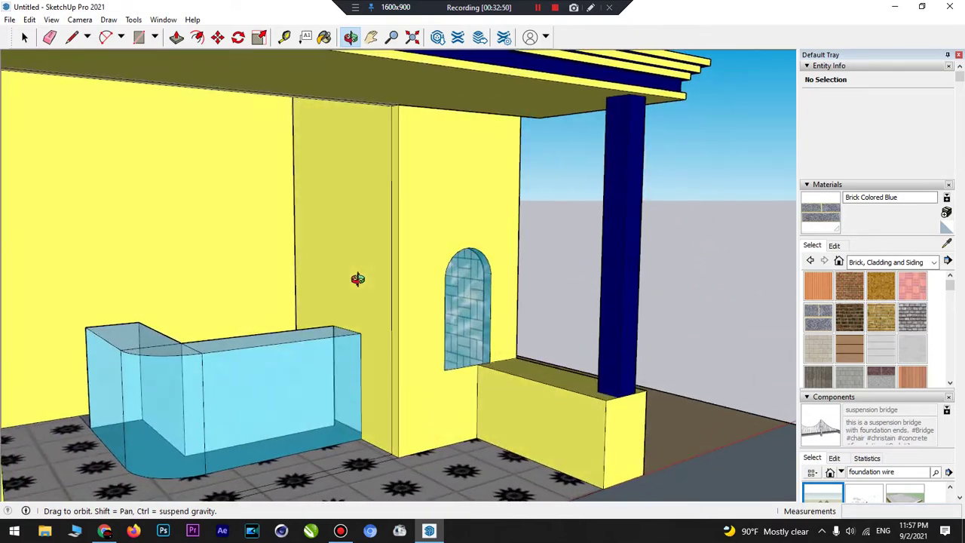
pyautogui.click(842, 349)
pyautogui.scroll(-5, 892, 328)
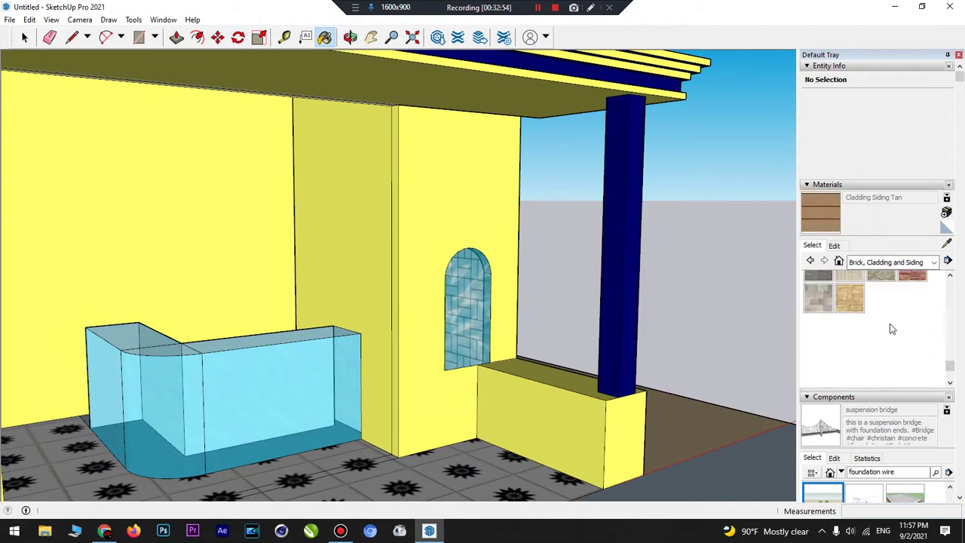
pyautogui.scroll(3, 883, 329)
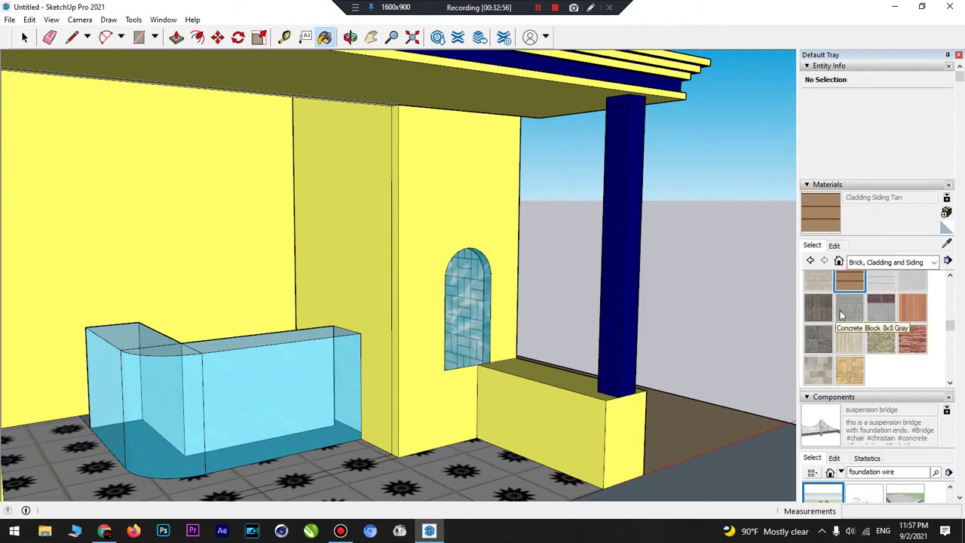
pyautogui.click(344, 464)
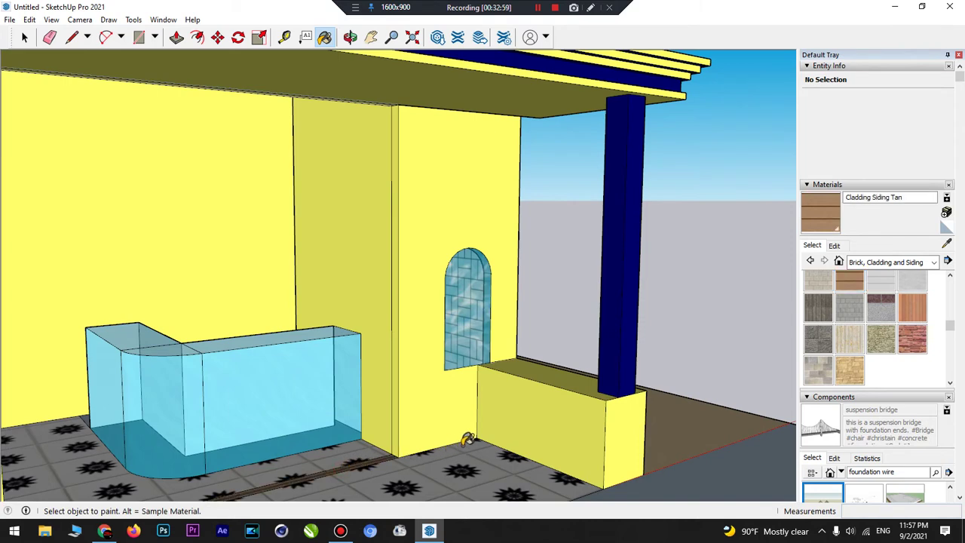
# - Examine the finished house from the front and back, including the red roof's ridge and the porch ceiling
pyautogui.scroll(-6, 470, 439)
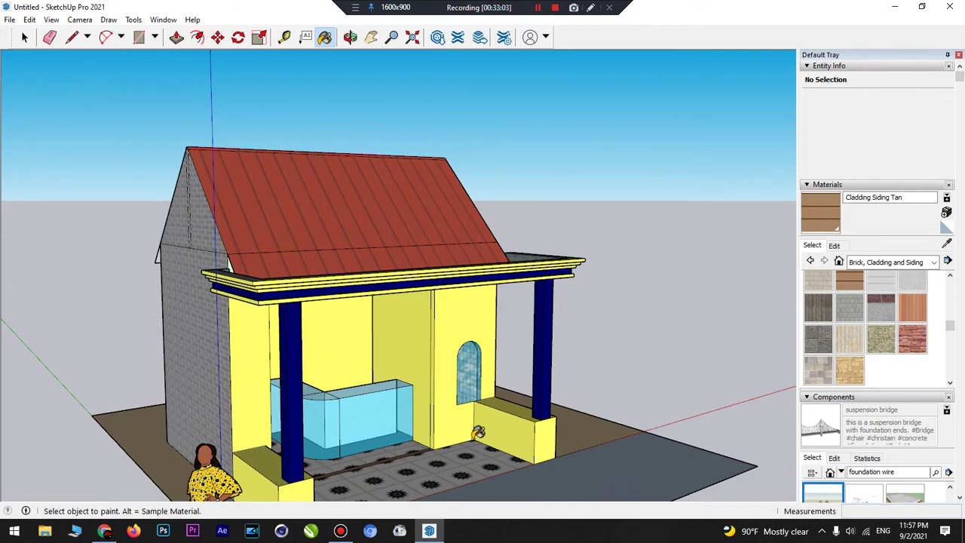
pyautogui.click(351, 38)
pyautogui.moveTo(307, 208); pyautogui.dragTo(554, 266)
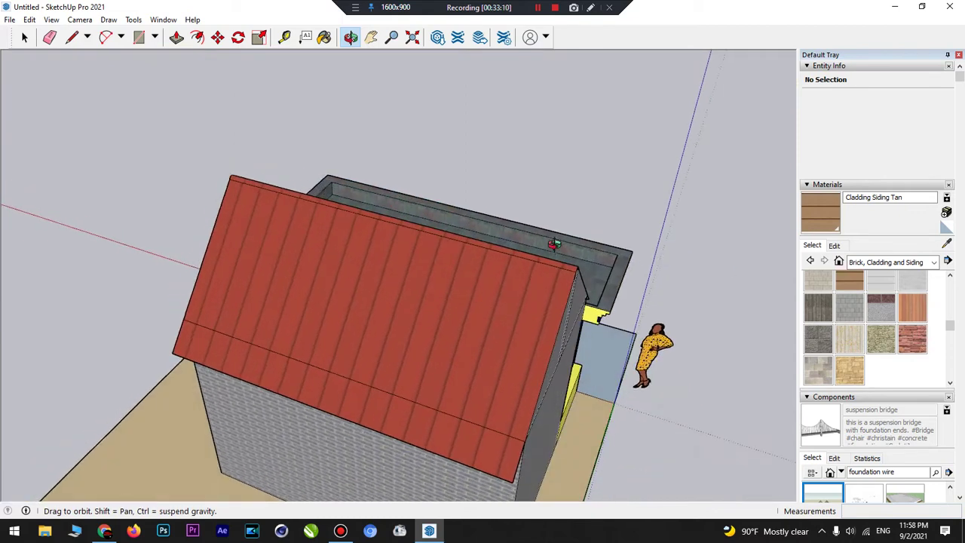
pyautogui.scroll(5, 553, 243)
pyautogui.moveTo(633, 285); pyautogui.dragTo(663, 251)
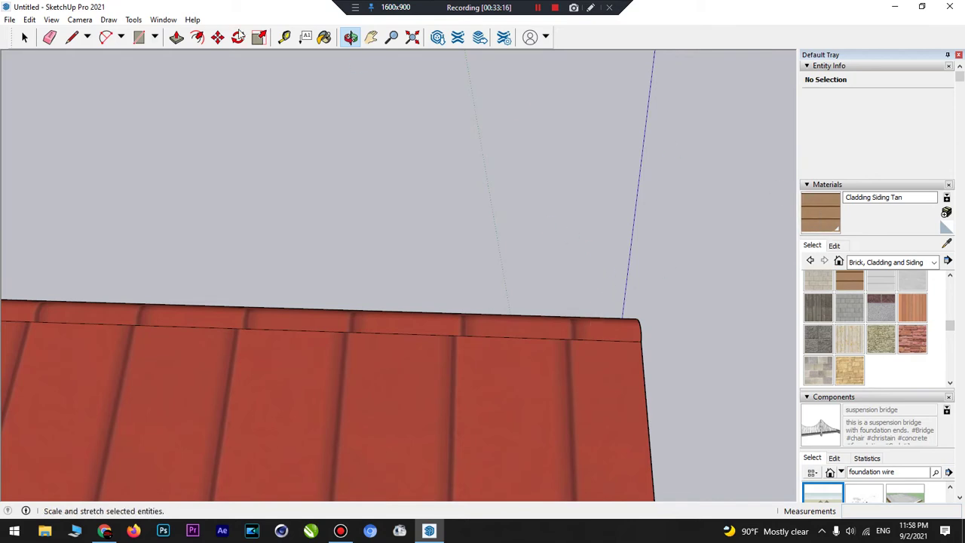
pyautogui.click(350, 38)
pyautogui.moveTo(345, 304); pyautogui.dragTo(713, 289)
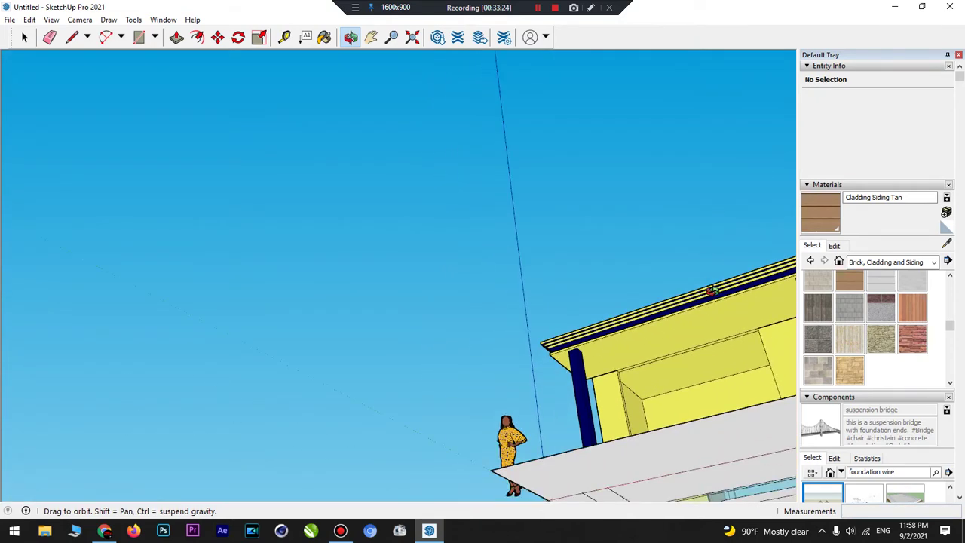
# - Sample the Default material from the base's underside and apply it to the see-through underside of the interior floor
pyautogui.moveTo(642, 389); pyautogui.dragTo(511, 245)
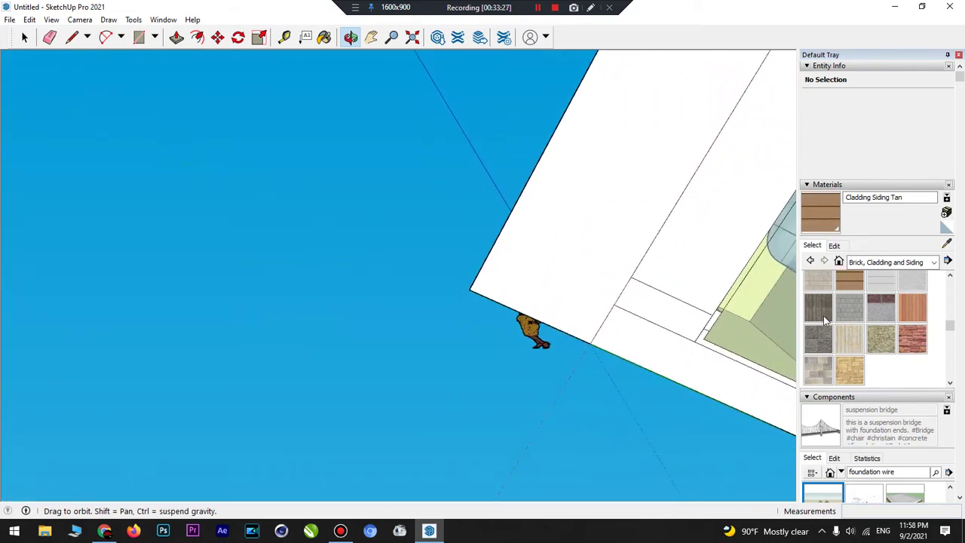
pyautogui.click(821, 340)
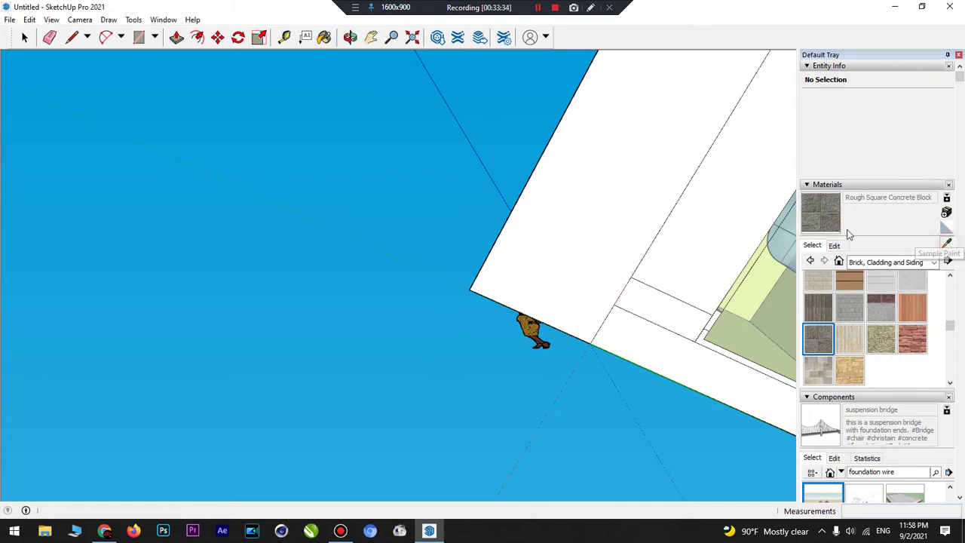
pyautogui.keyDown('alt'); pyautogui.click(742, 200); pyautogui.keyUp('alt')
pyautogui.click(762, 282)
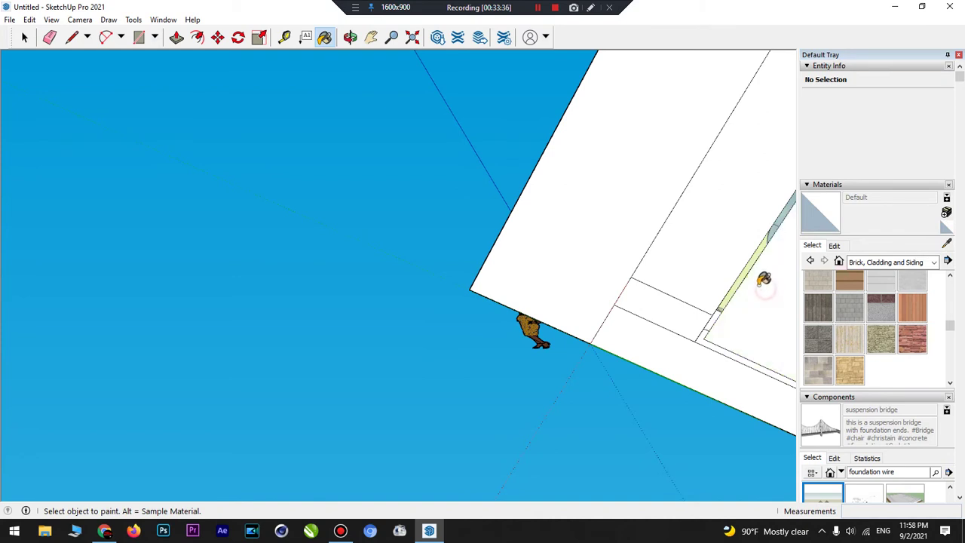
# - Paint the remaining tinted floor strip on the base's underside with the Default material
pyautogui.click(748, 268)
pyautogui.scroll(-6, 747, 260)
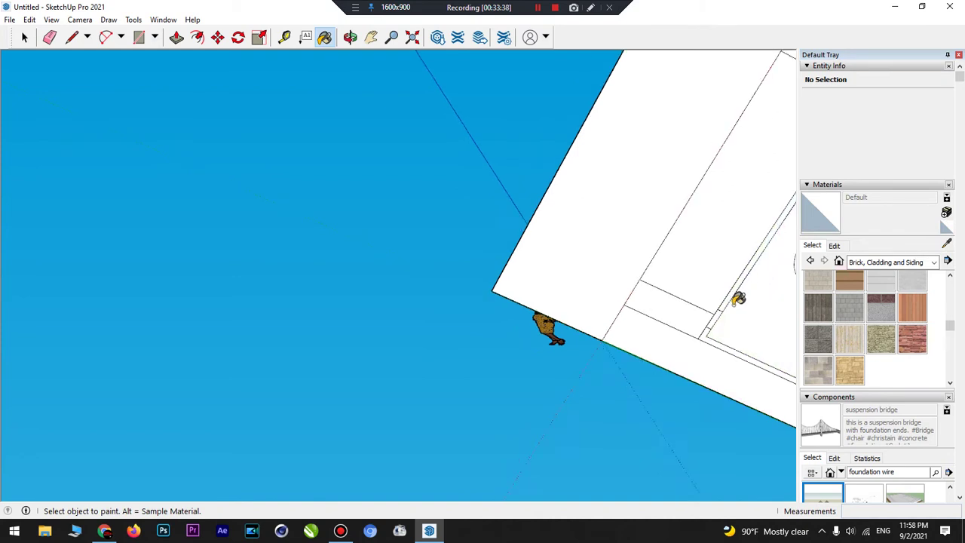
pyautogui.scroll(3, 665, 165)
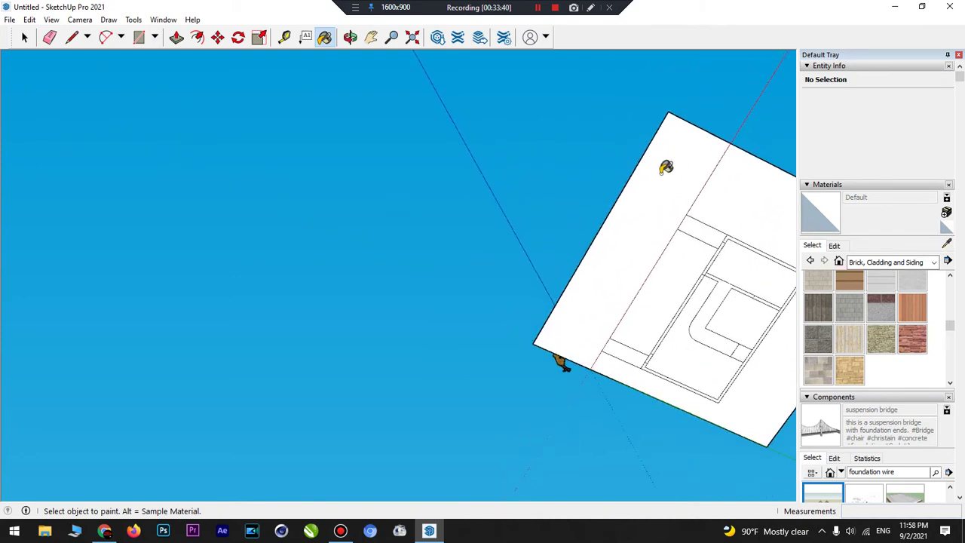
# - Place a guide line on the base's underside, parallel to its long outer edge and about 0.85 m inward
pyautogui.click(350, 37)
pyautogui.moveTo(377, 71); pyautogui.dragTo(648, 159)
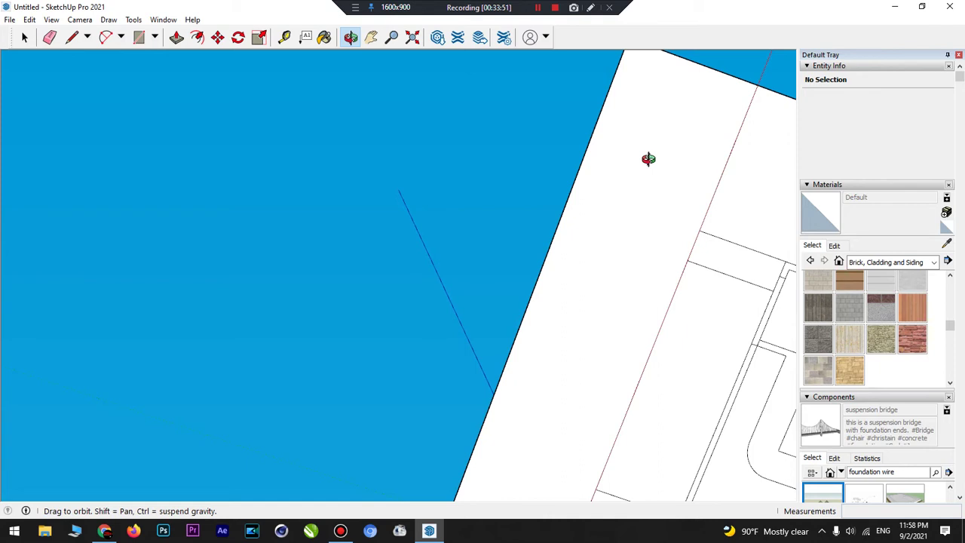
pyautogui.moveTo(648, 159); pyautogui.dragTo(645, 151)
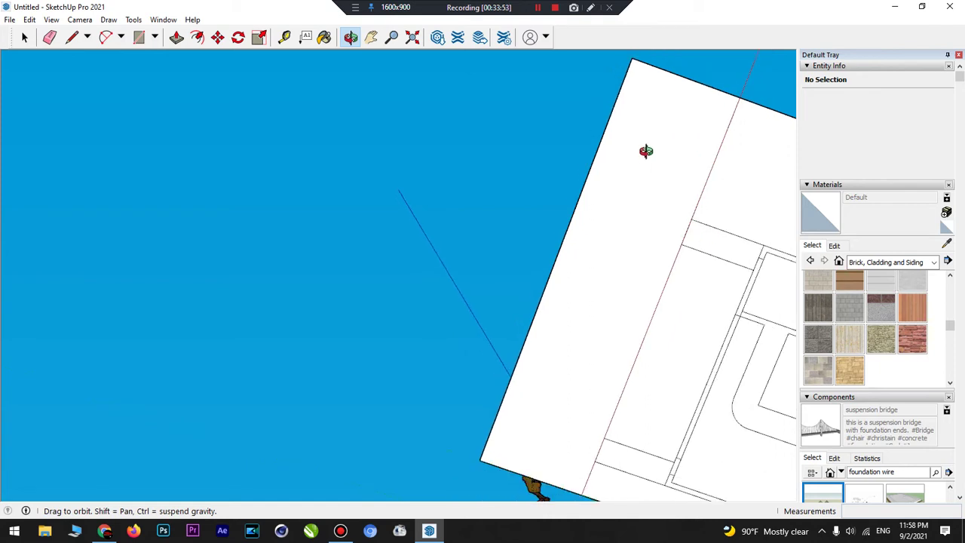
pyautogui.click(284, 37)
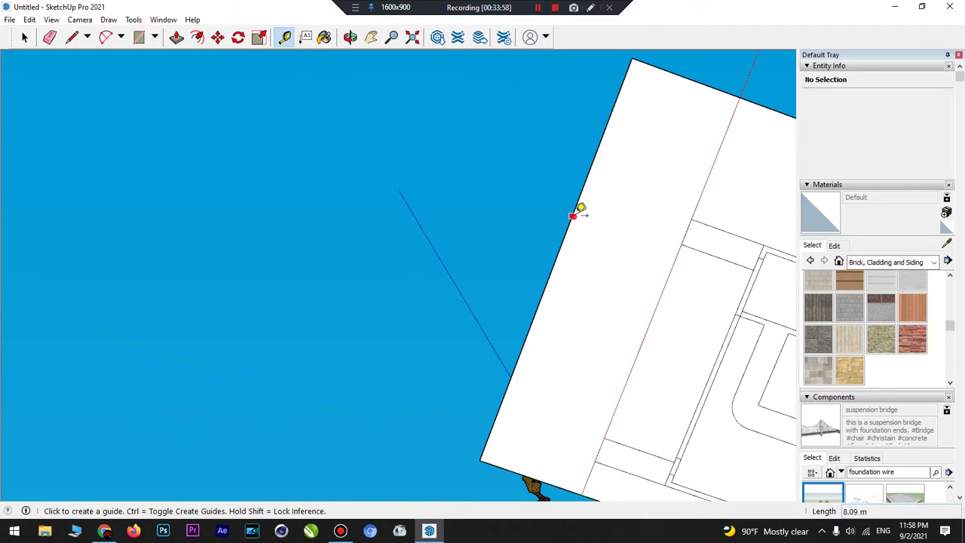
pyautogui.click(574, 214)
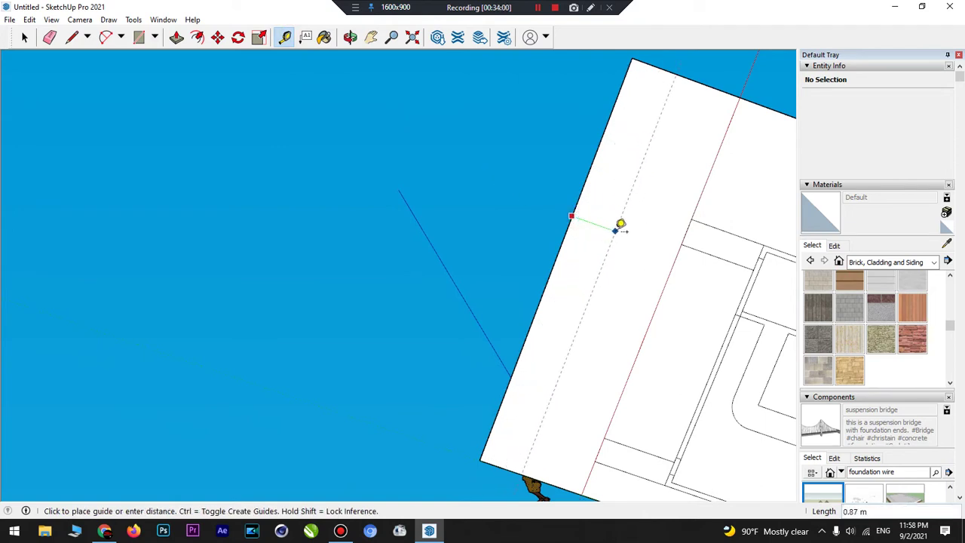
pyautogui.click(619, 223)
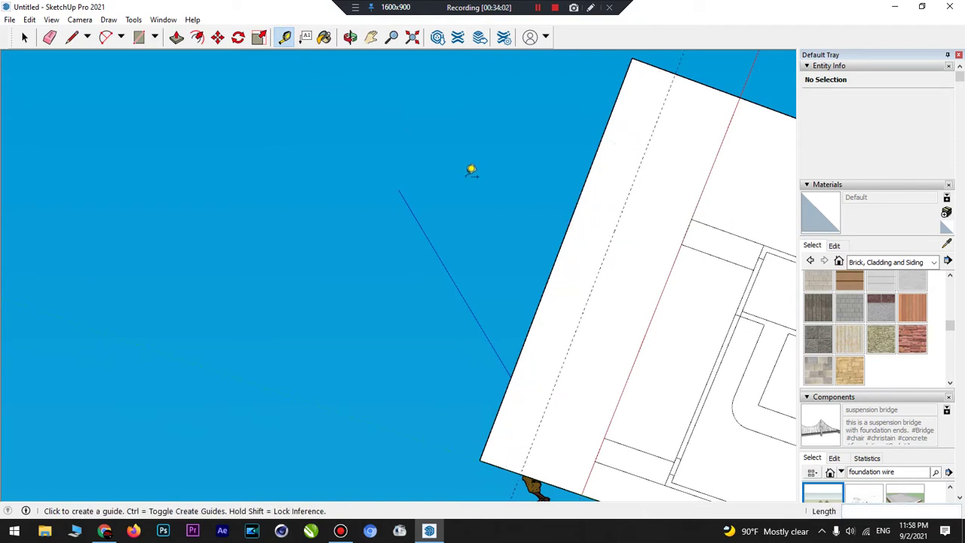
# - Draw an 8.09 m by 0.85 m rectangle between the base's outer edge and the guide, and pull it about 0.63 m outward
pyautogui.click(139, 37)
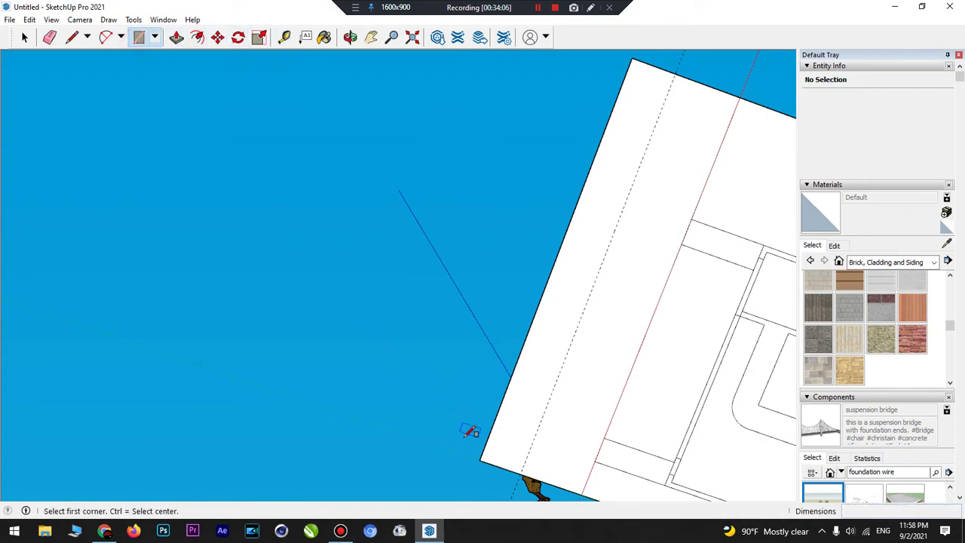
pyautogui.click(480, 457)
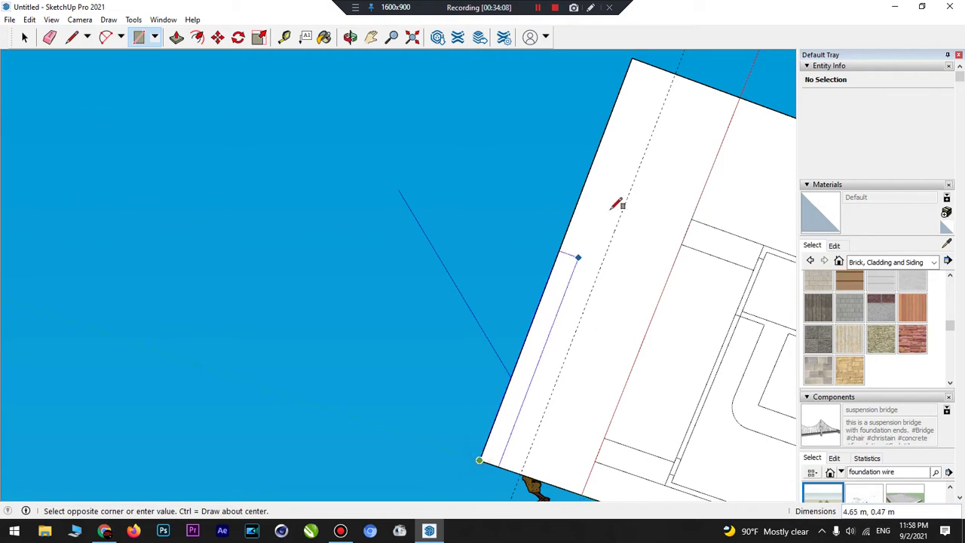
pyautogui.click(682, 67)
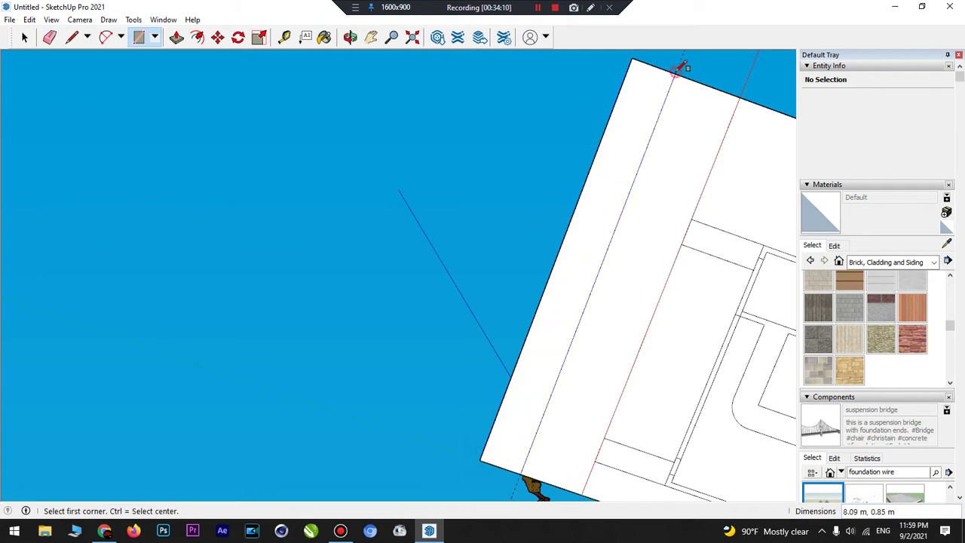
pyautogui.click(177, 37)
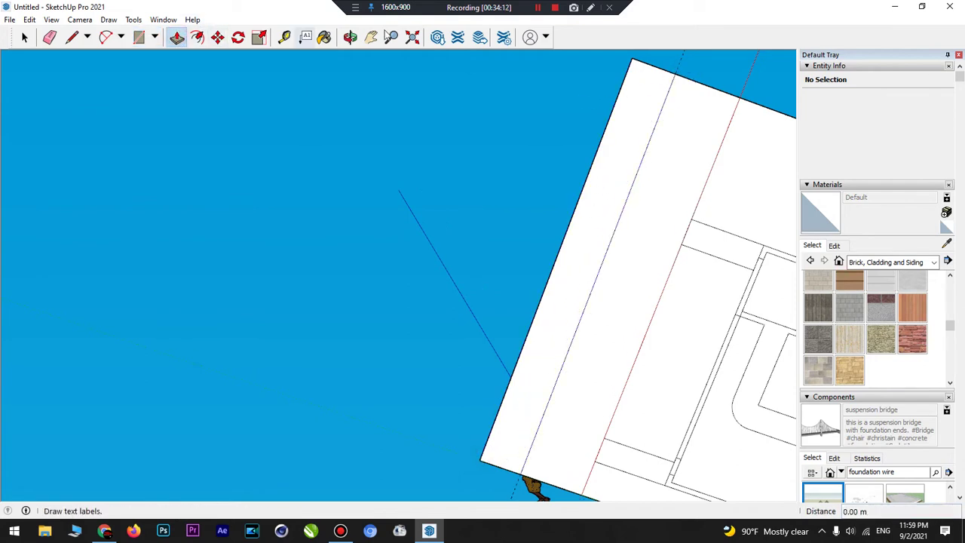
pyautogui.click(609, 207)
pyautogui.click(615, 228)
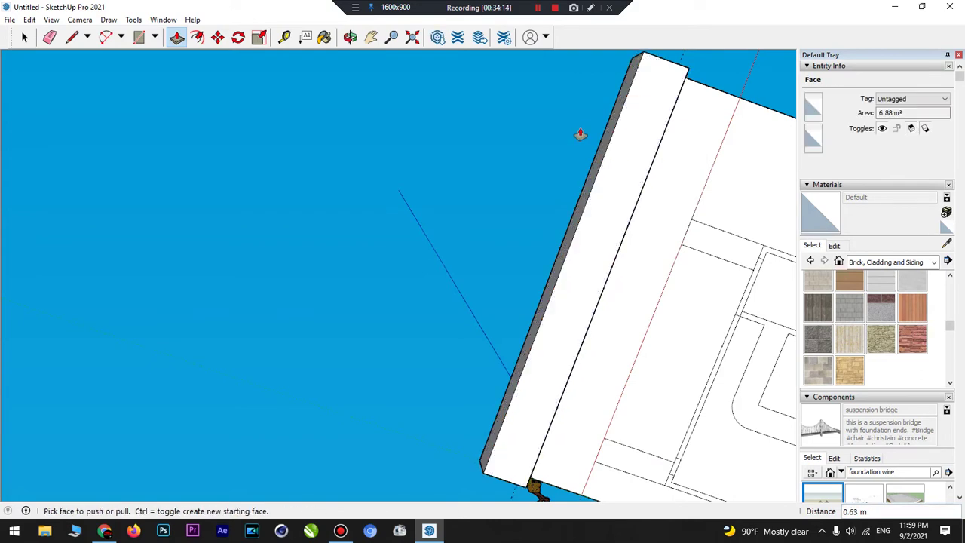
# - Push the underside face of the extruded edge strip back about 0.52 m toward the base
pyautogui.click(351, 37)
pyautogui.moveTo(452, 177); pyautogui.dragTo(243, 132)
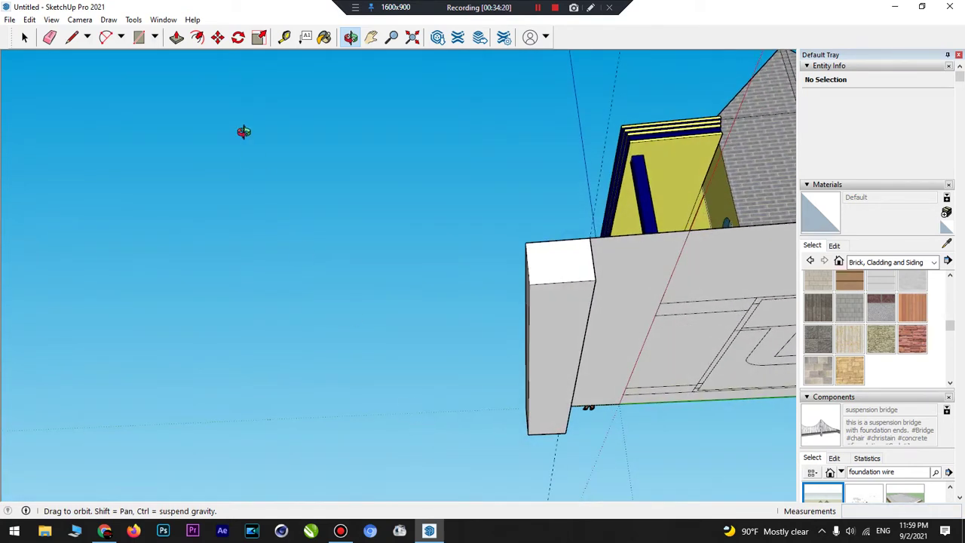
pyautogui.click(177, 37)
pyautogui.moveTo(560, 315); pyautogui.dragTo(565, 280)
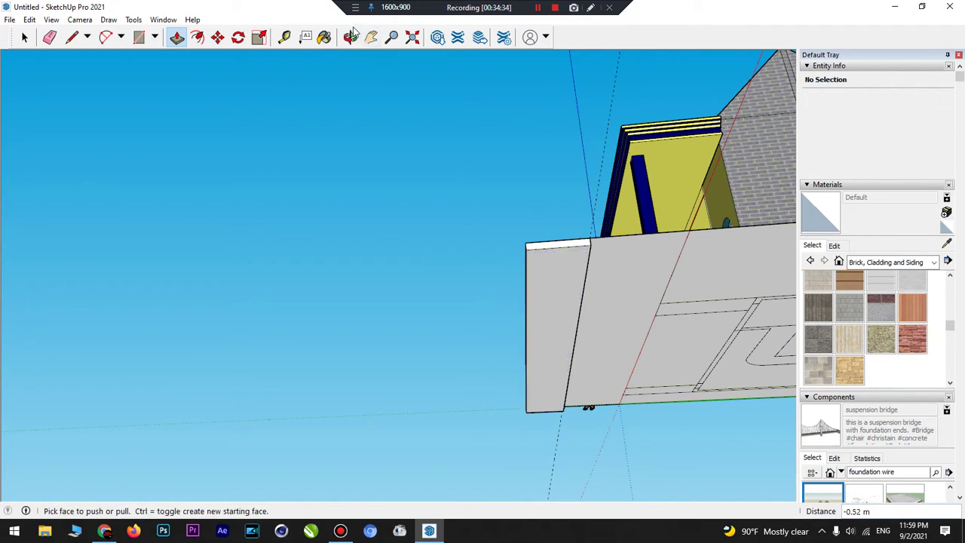
# - Pull the edge strip's underside down about 0.50 m, and extend it by about another 0.09 m
pyautogui.moveTo(645, 332); pyautogui.dragTo(630, 294, button='middle')
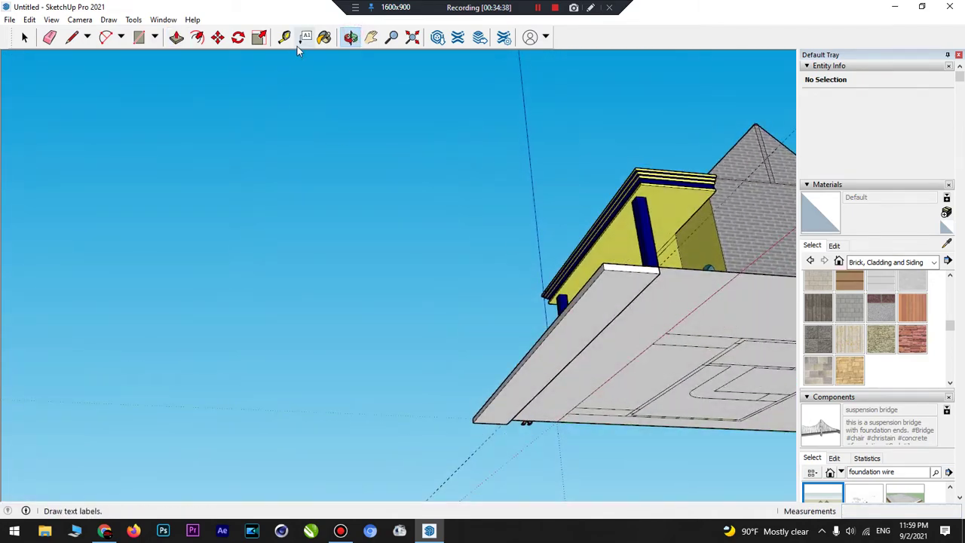
pyautogui.click(177, 37)
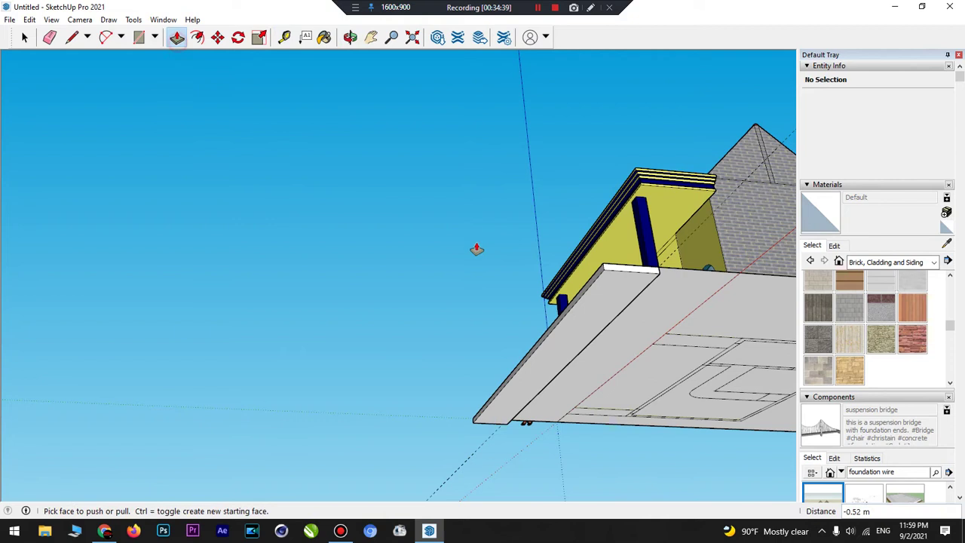
pyautogui.click(603, 319)
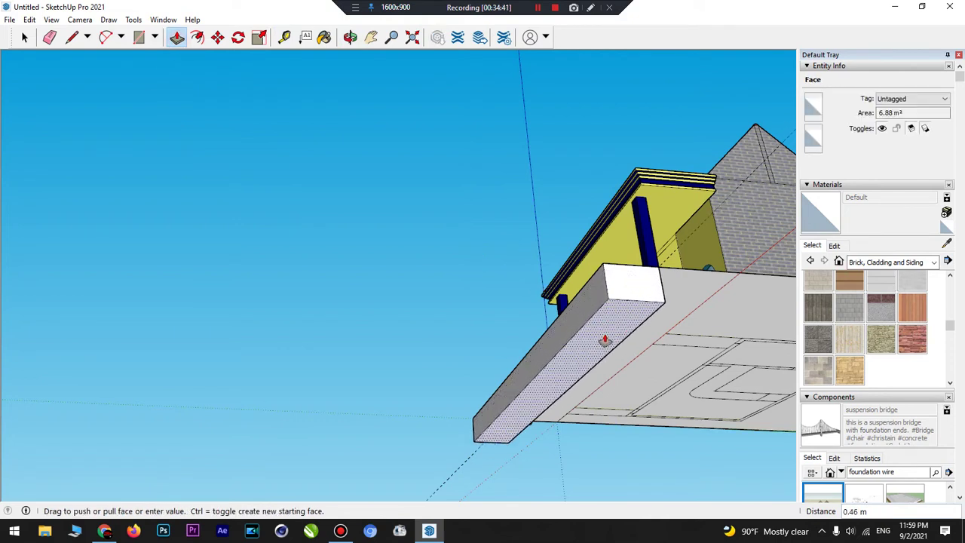
pyautogui.click(603, 340)
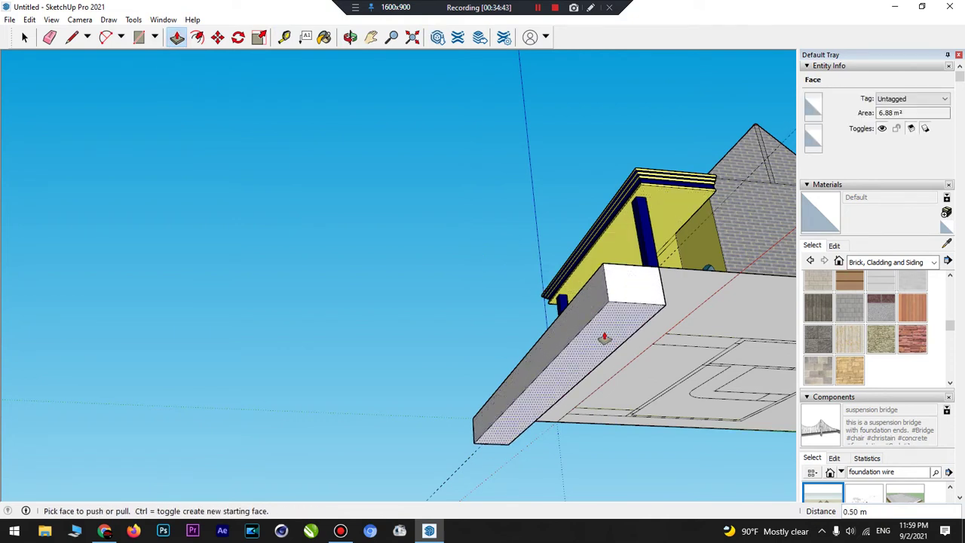
pyautogui.click(604, 338)
pyautogui.click(573, 303)
# - Pull the edge strip's inner side face about 5.43 m across the underside so the whole base becomes a thick slab
pyautogui.click(350, 37)
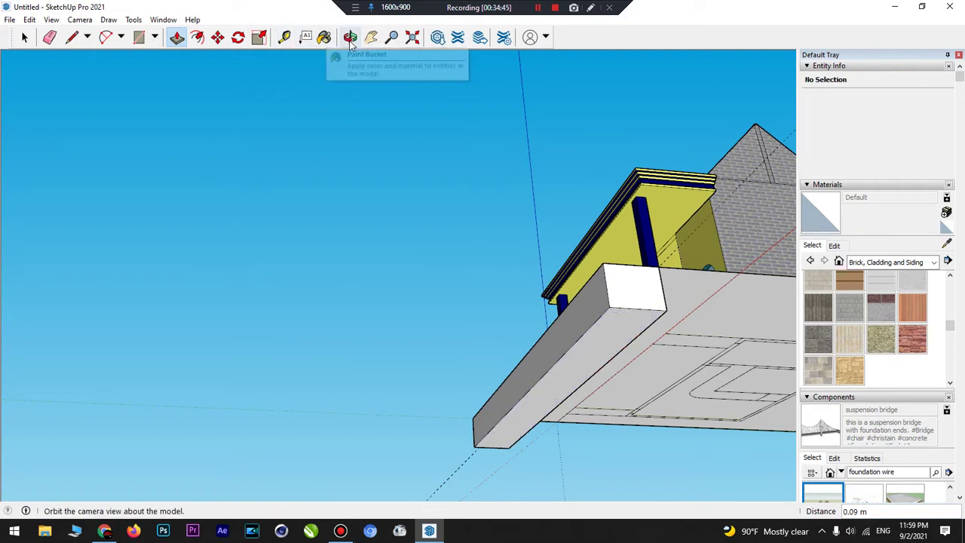
pyautogui.moveTo(430, 101); pyautogui.dragTo(372, 273)
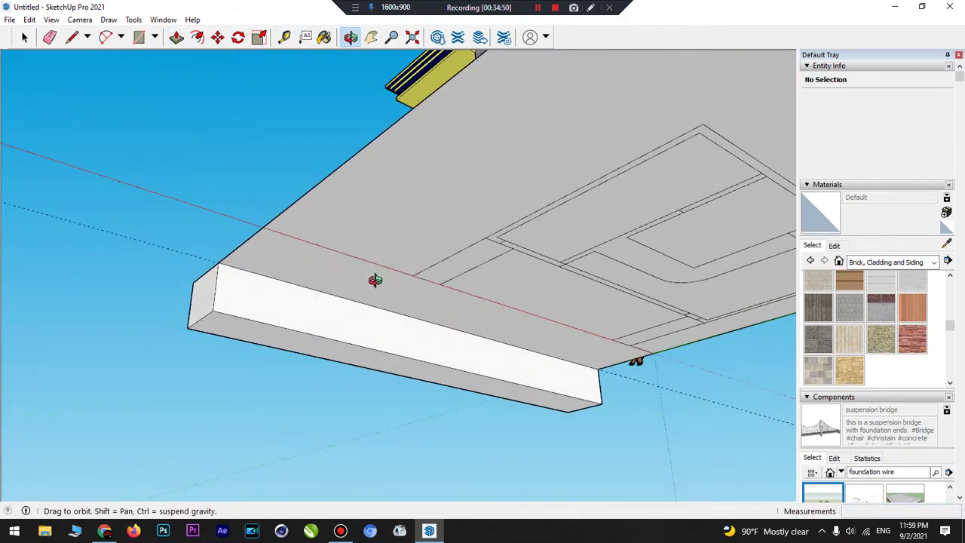
pyautogui.moveTo(375, 281); pyautogui.dragTo(322, 299)
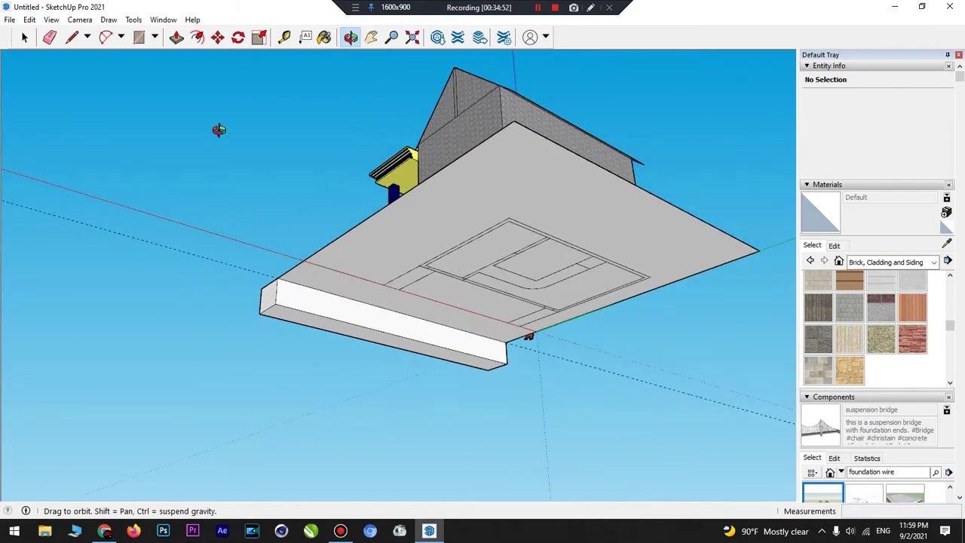
pyautogui.click(176, 37)
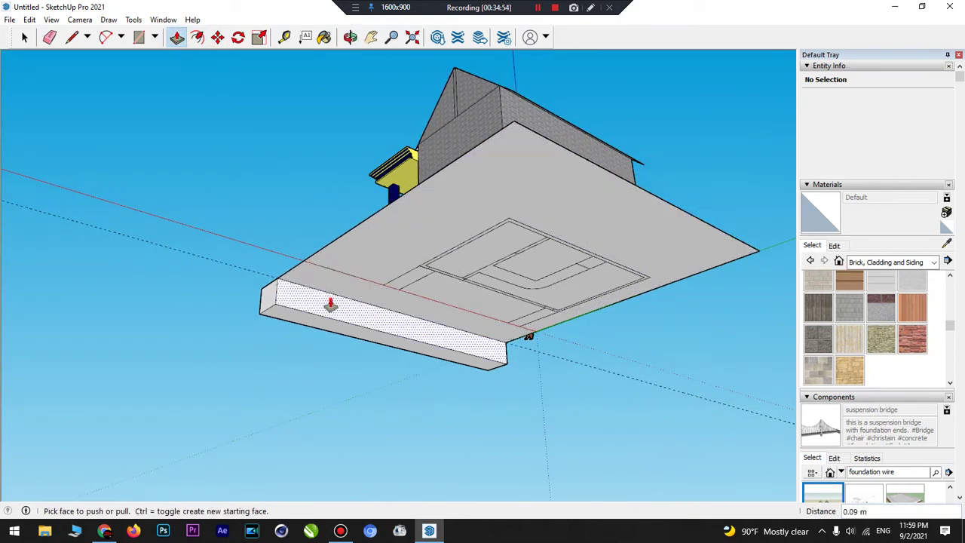
pyautogui.moveTo(330, 304); pyautogui.dragTo(574, 222)
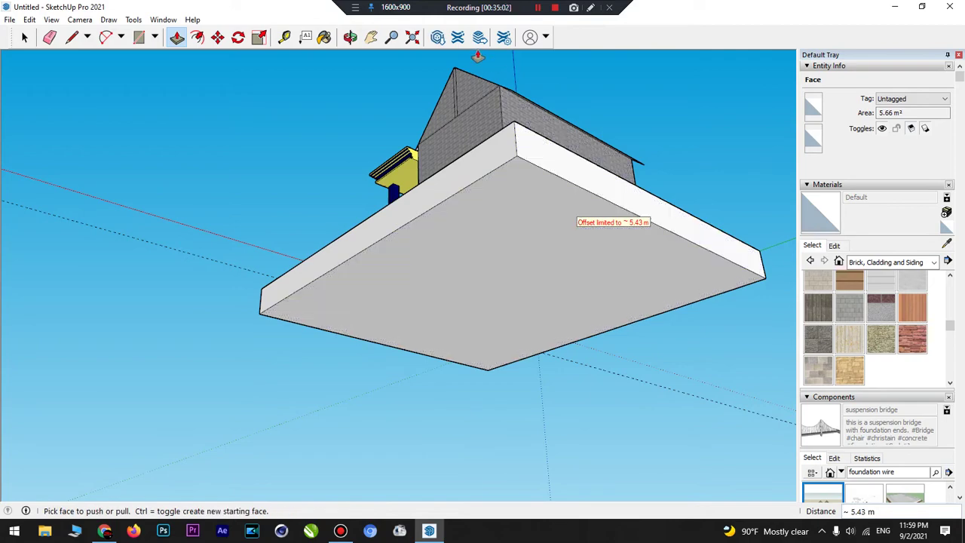
# - Draw a line about 4 m long along the porch front between the two yellow half-walls on the slab's top
pyautogui.click(350, 37)
pyautogui.moveTo(534, 142); pyautogui.dragTo(681, 412)
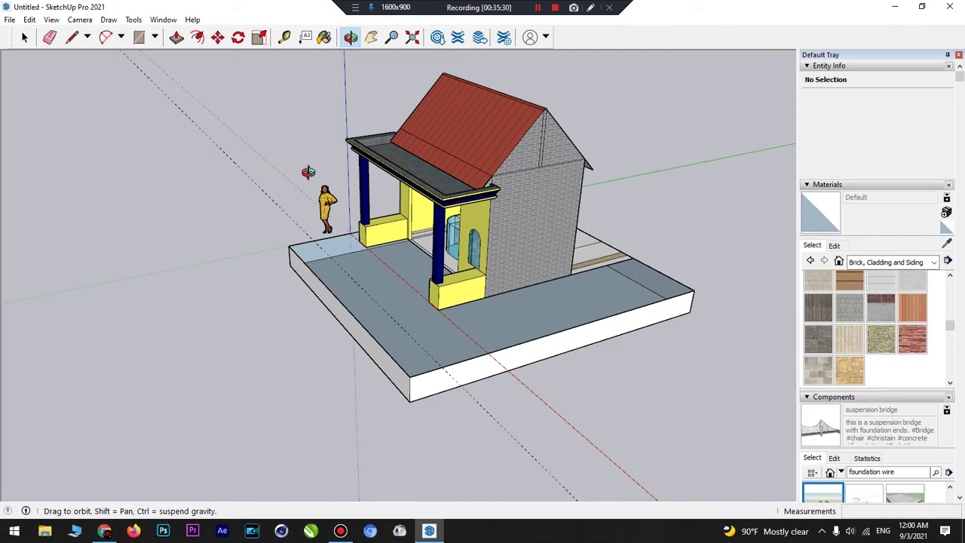
pyautogui.click(72, 36)
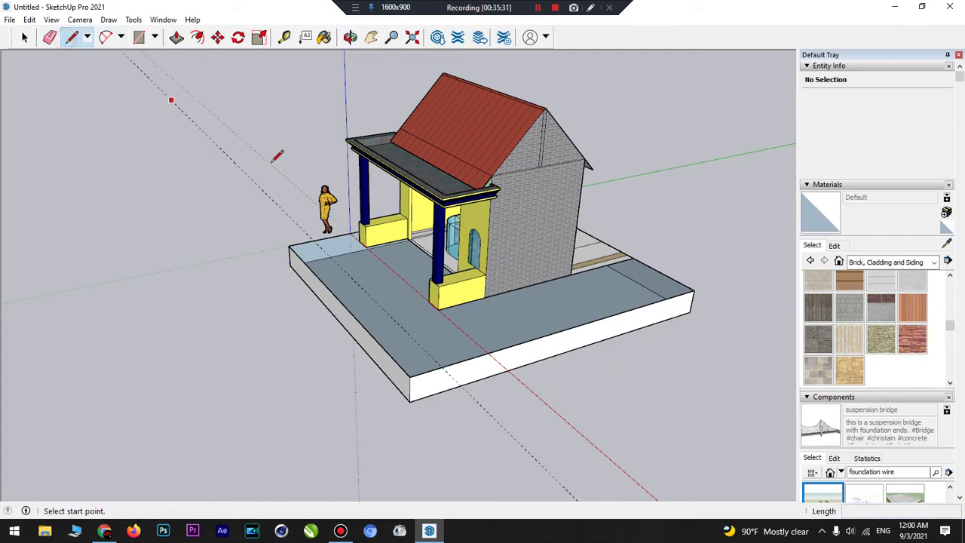
pyautogui.click(364, 246)
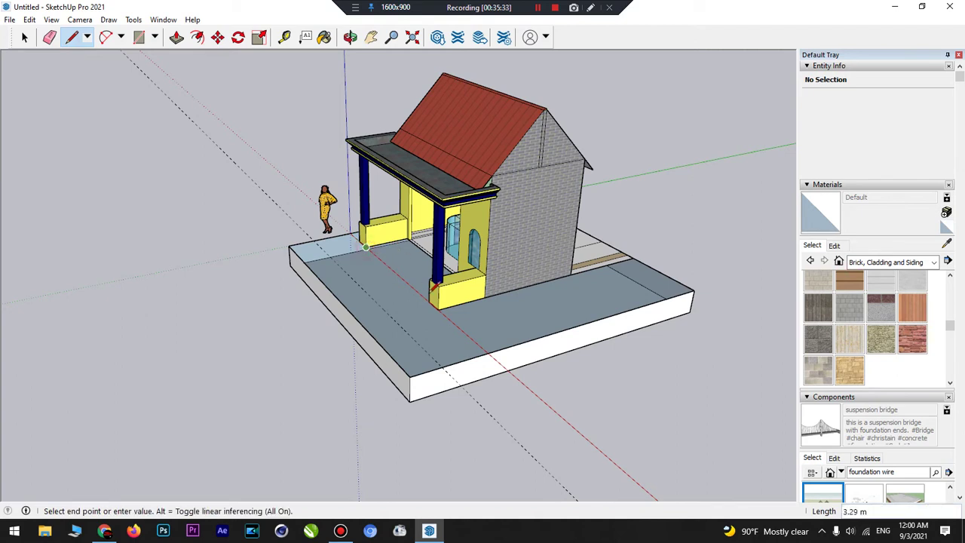
pyautogui.click(428, 301)
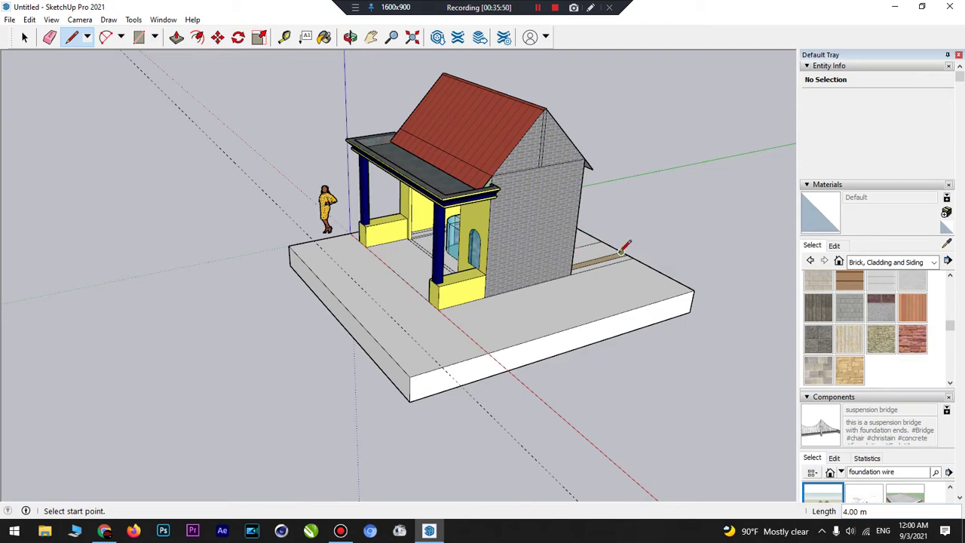
# - Erase the leftover lines bordering and beside the tan strip on the slab behind the brick wall
pyautogui.scroll(4, 622, 248)
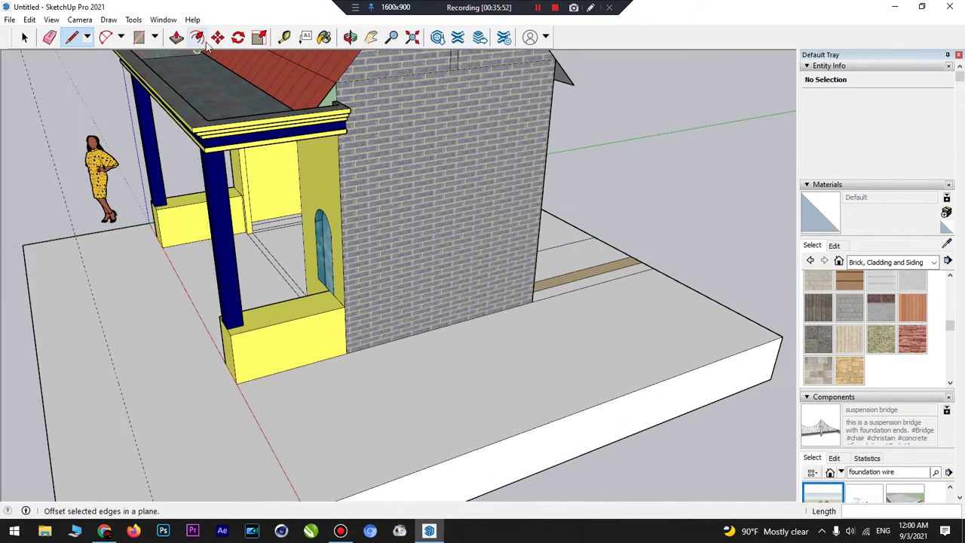
pyautogui.click(351, 37)
pyautogui.moveTo(495, 230); pyautogui.dragTo(169, 231)
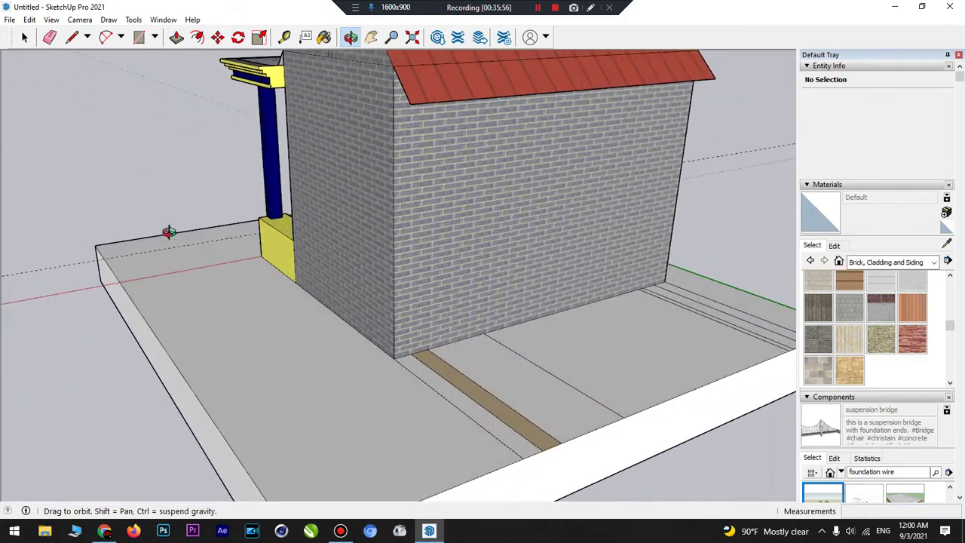
pyautogui.click(49, 37)
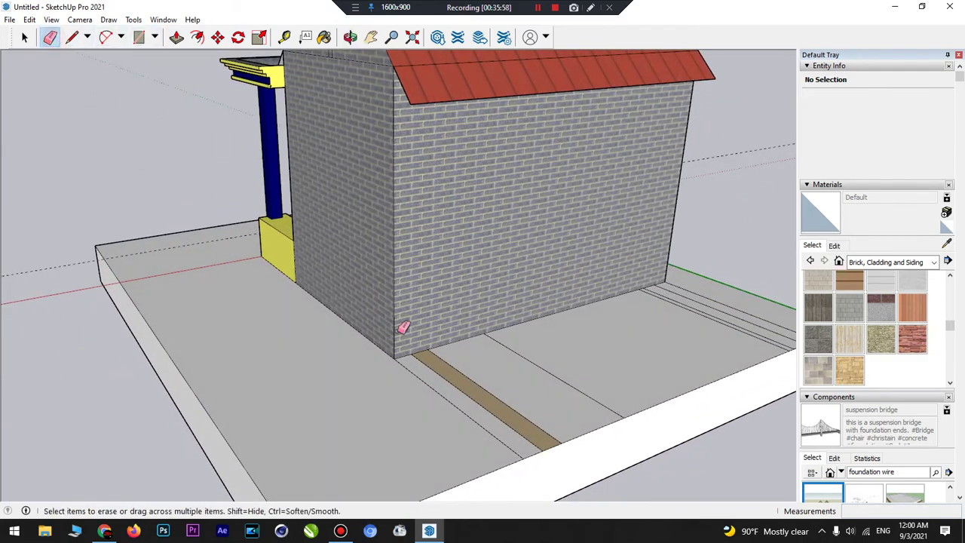
pyautogui.moveTo(465, 432); pyautogui.dragTo(522, 399)
pyautogui.click(547, 388)
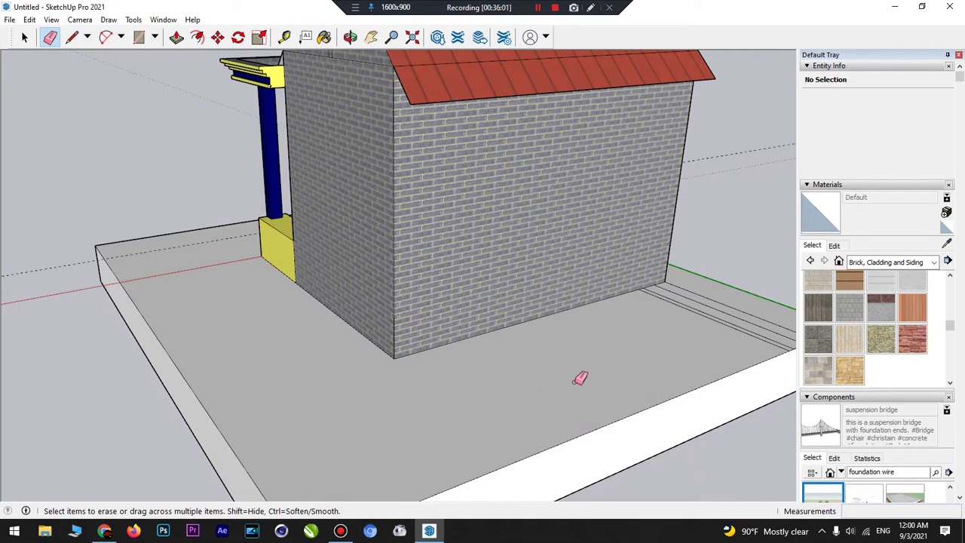
# - Erase the leftover lines on the slab behind the house and on the interior floor beside the glass counter
pyautogui.moveTo(691, 353); pyautogui.dragTo(747, 310)
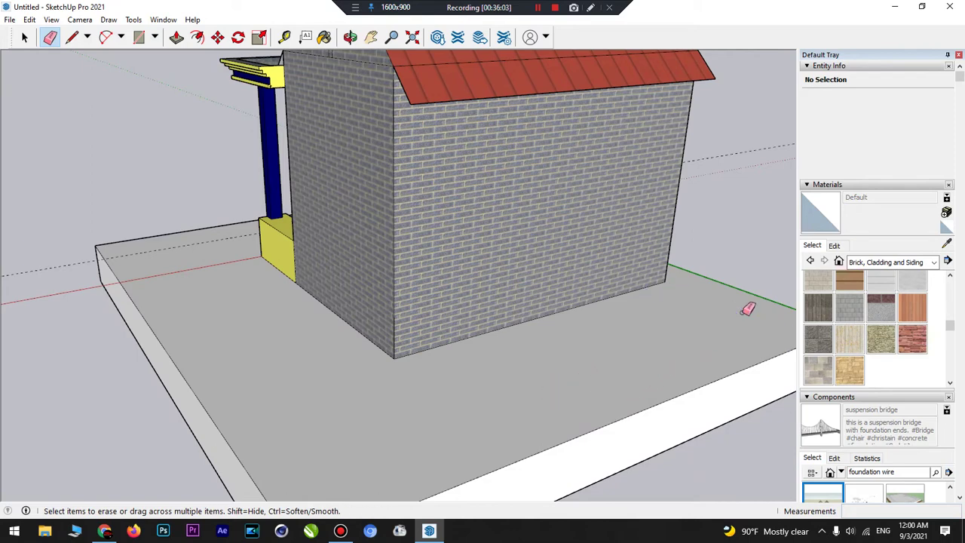
pyautogui.moveTo(716, 314); pyautogui.dragTo(713, 315, button='middle')
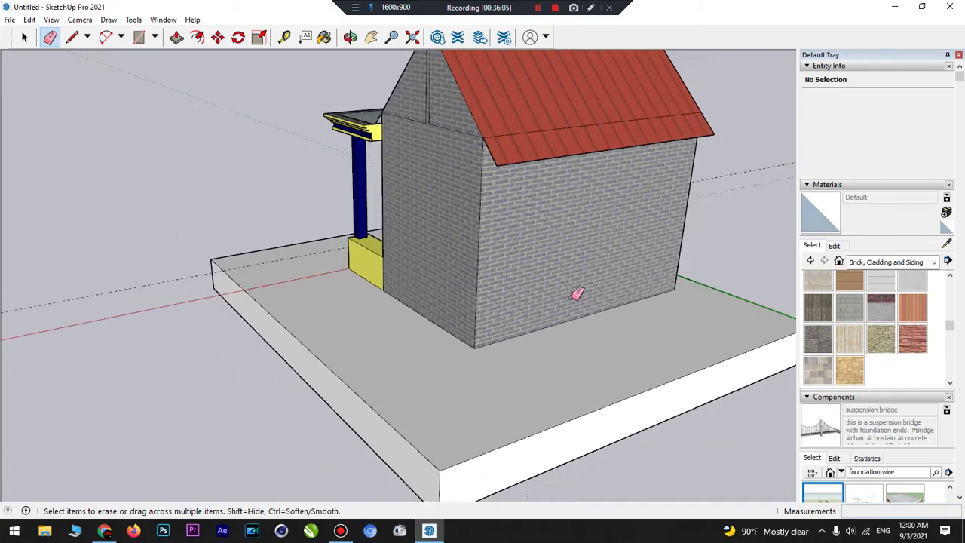
pyautogui.click(350, 37)
pyautogui.moveTo(354, 144); pyautogui.dragTo(400, 202)
pyautogui.scroll(6, 275, 200)
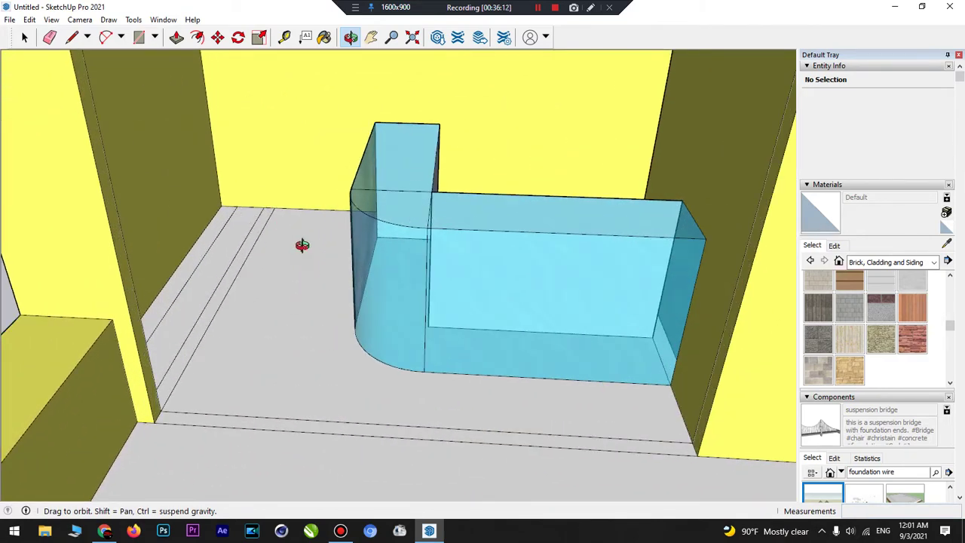
pyautogui.scroll(2, 301, 243)
pyautogui.moveTo(270, 233); pyautogui.dragTo(249, 232)
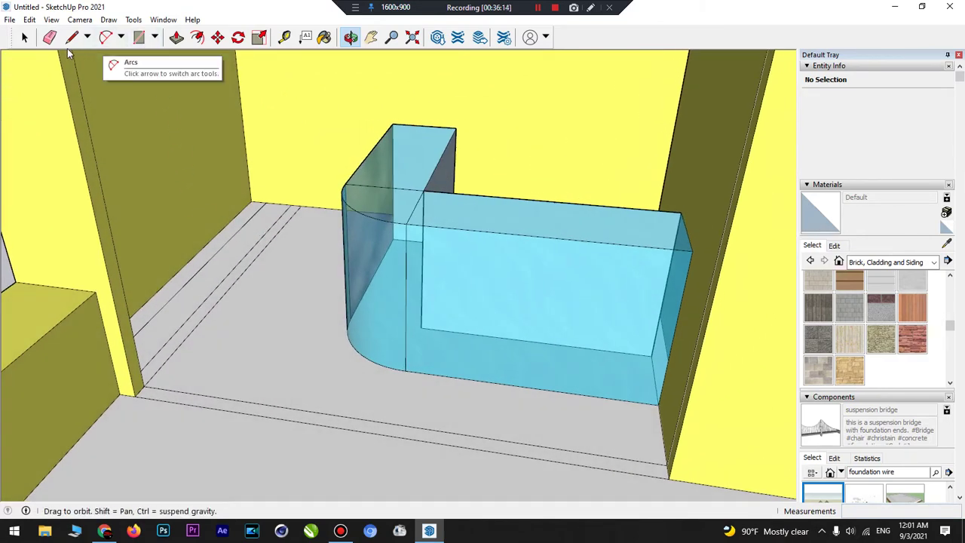
pyautogui.click(49, 37)
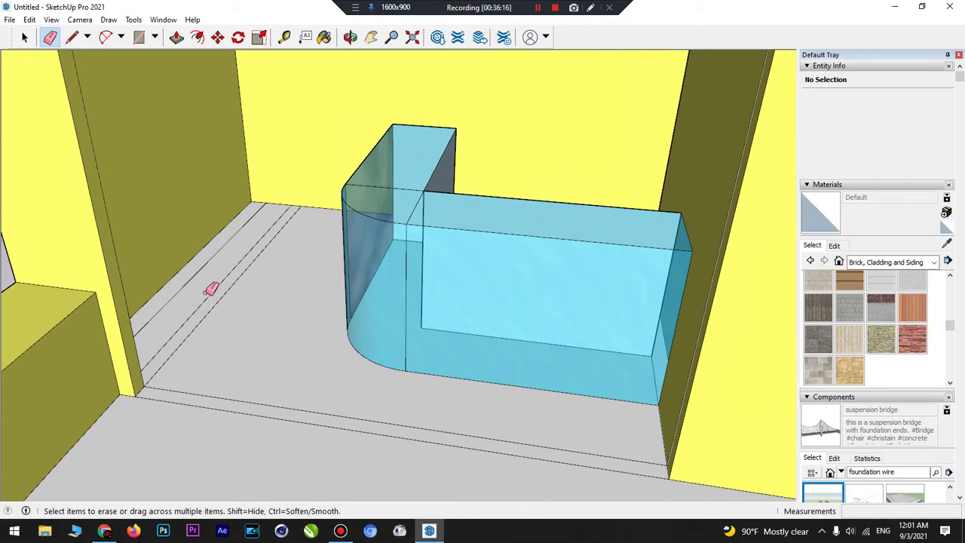
pyautogui.moveTo(190, 274); pyautogui.dragTo(243, 300)
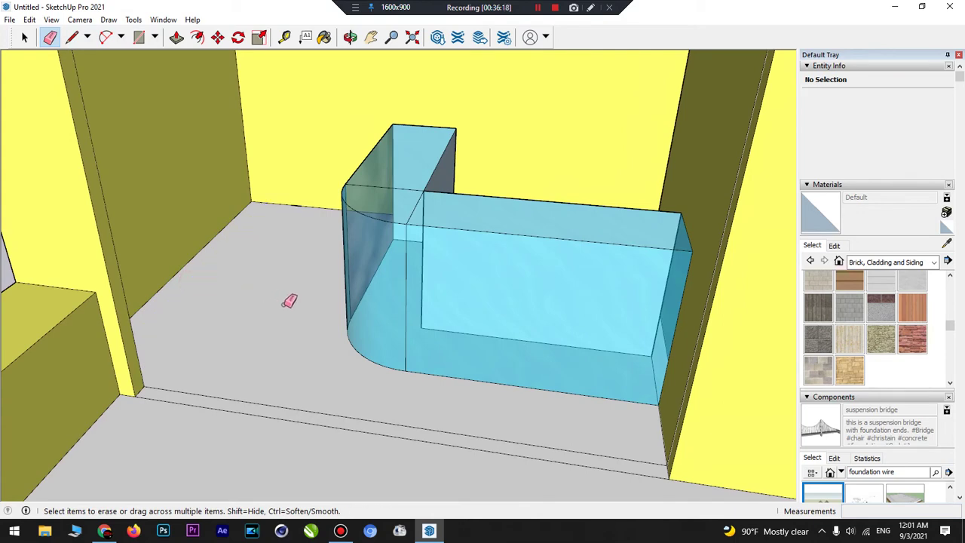
# - Look through the Patterns, Roofing, Stone and Synthetic Surfaces material collections for a floor finish
pyautogui.scroll(-6, 355, 286)
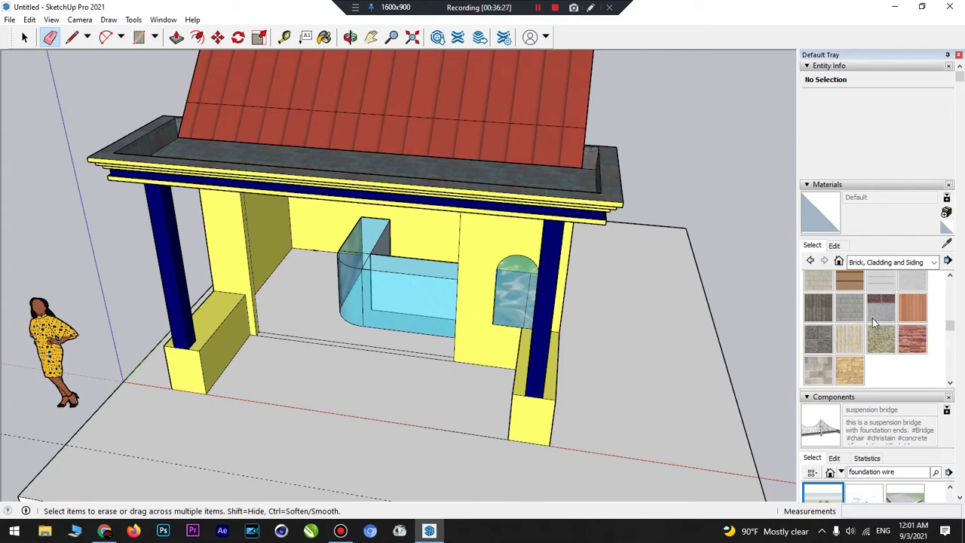
pyautogui.scroll(3, 870, 337)
pyautogui.click(885, 263)
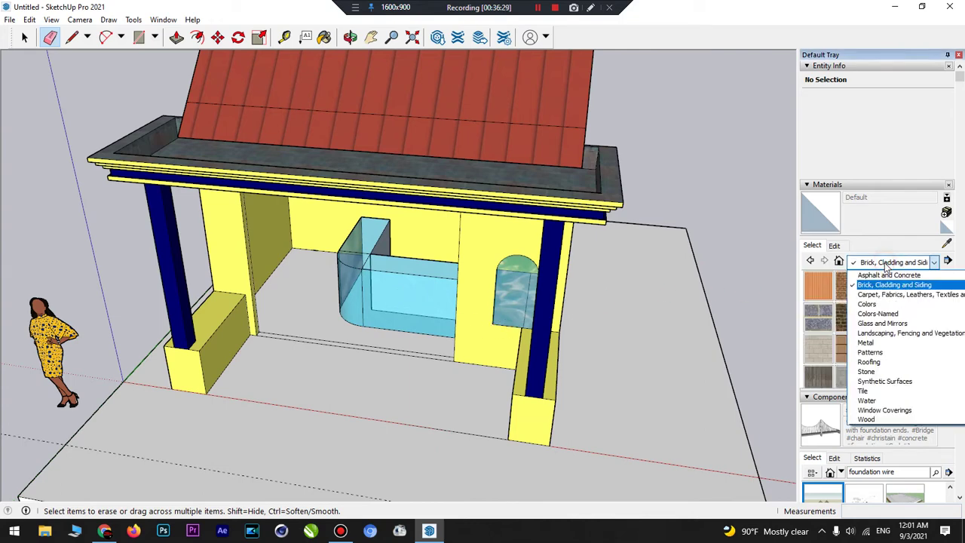
pyautogui.click(869, 352)
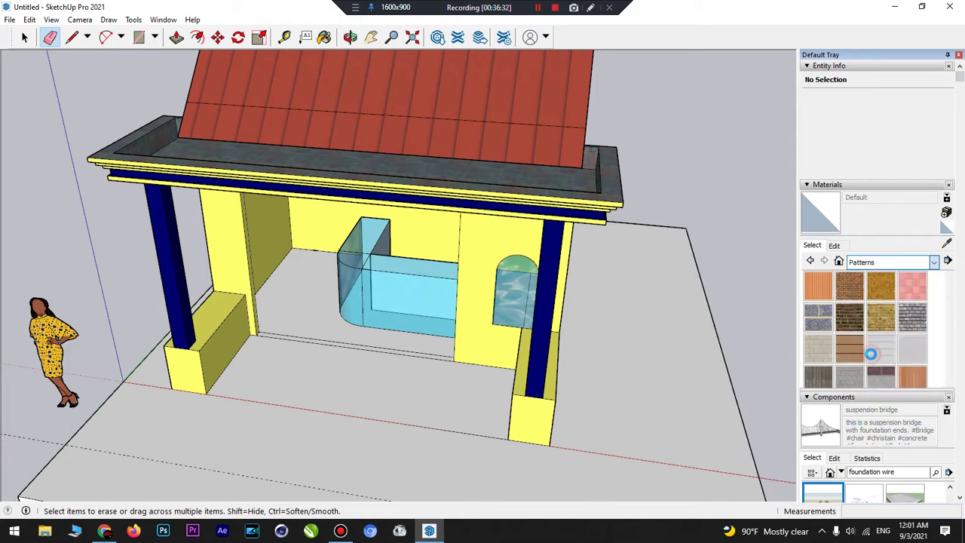
pyautogui.click(872, 260)
pyautogui.click(868, 362)
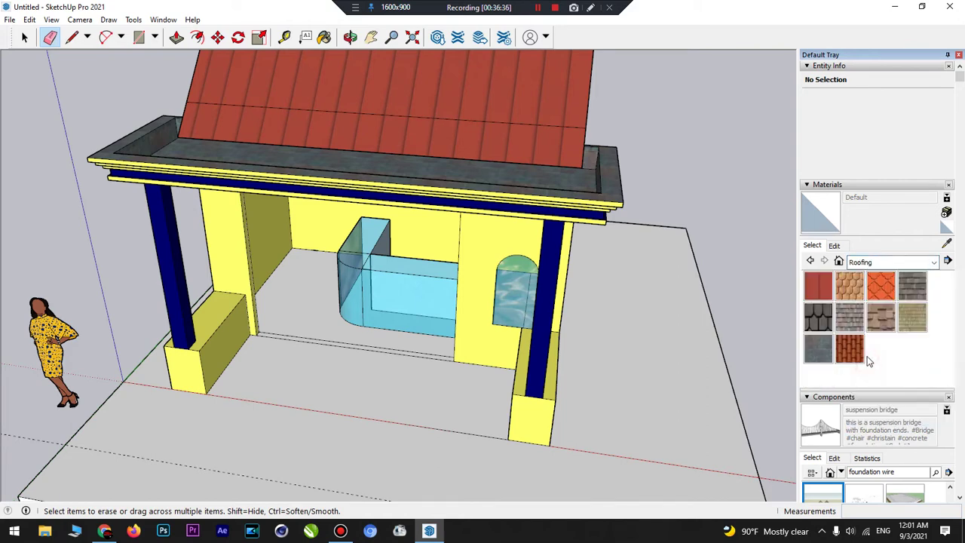
pyautogui.click(879, 263)
pyautogui.click(865, 371)
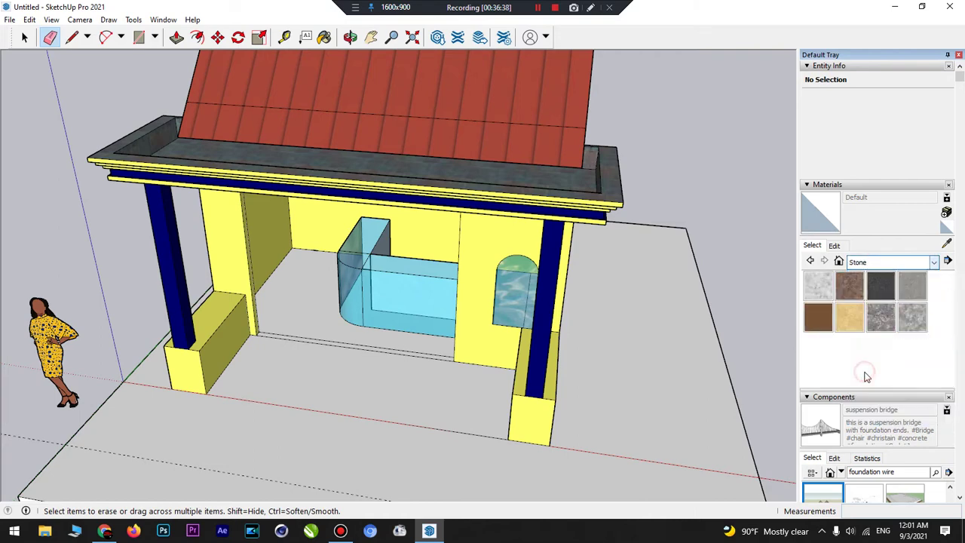
pyautogui.click(880, 263)
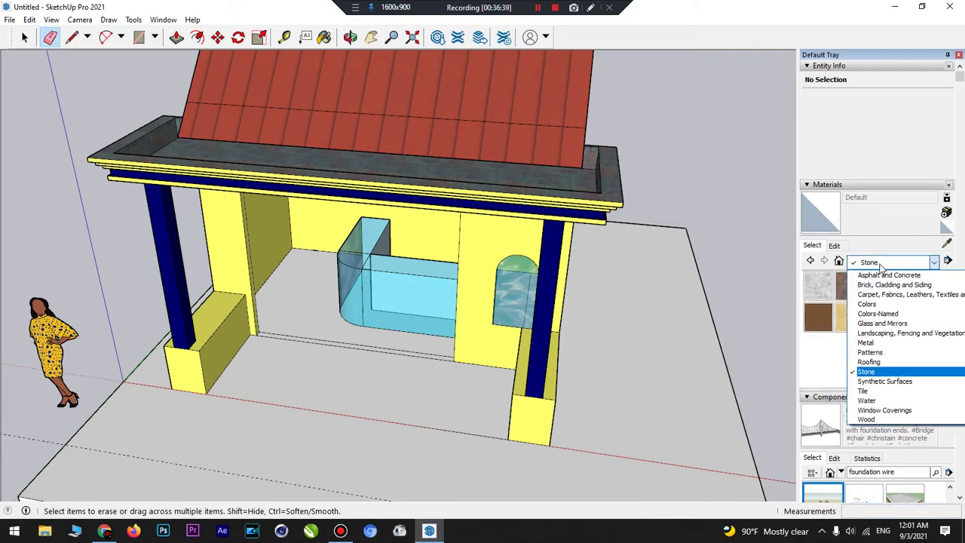
pyautogui.click(871, 380)
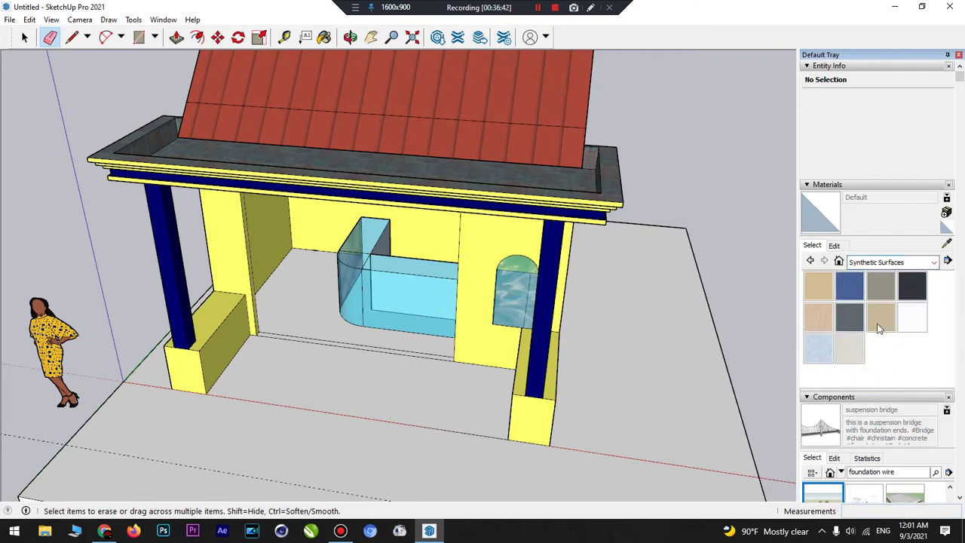
# - Paint the interior floor and the porch floor with Ornate Tile 02 from the Tile collection
pyautogui.click(888, 262)
pyautogui.click(870, 392)
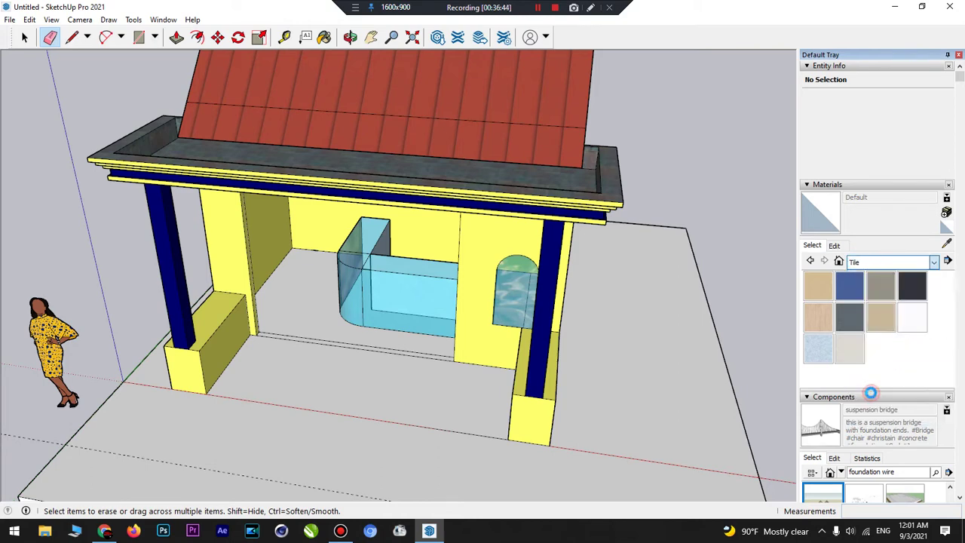
pyautogui.click(880, 378)
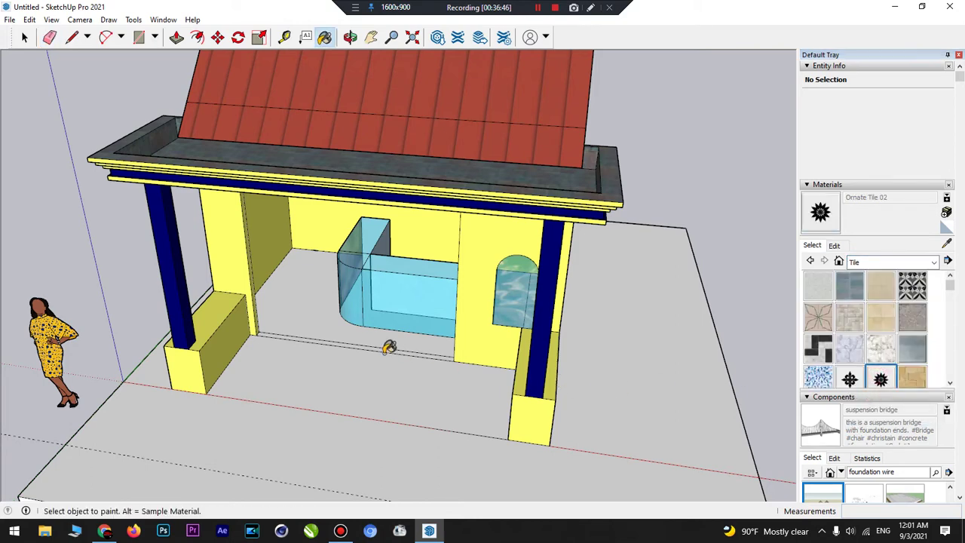
pyautogui.click(367, 336)
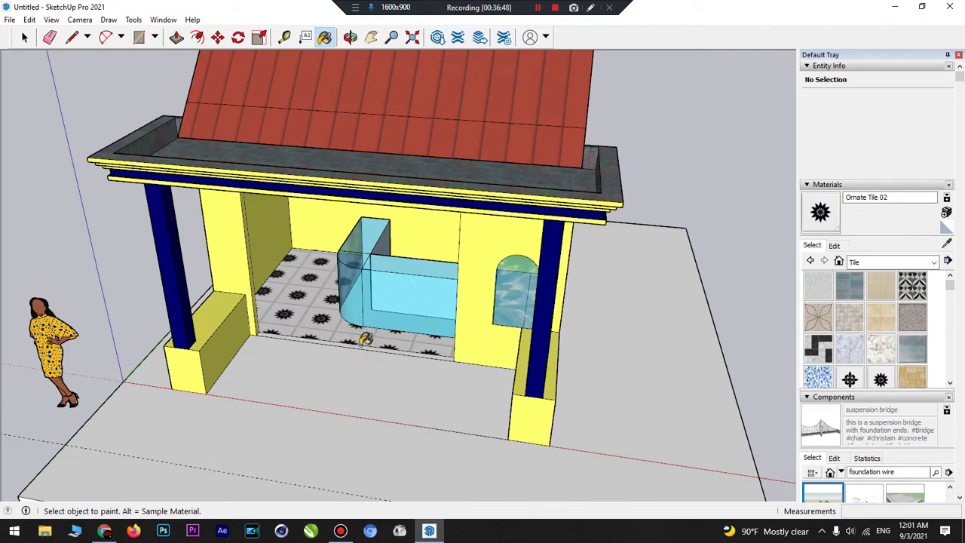
pyautogui.click(364, 363)
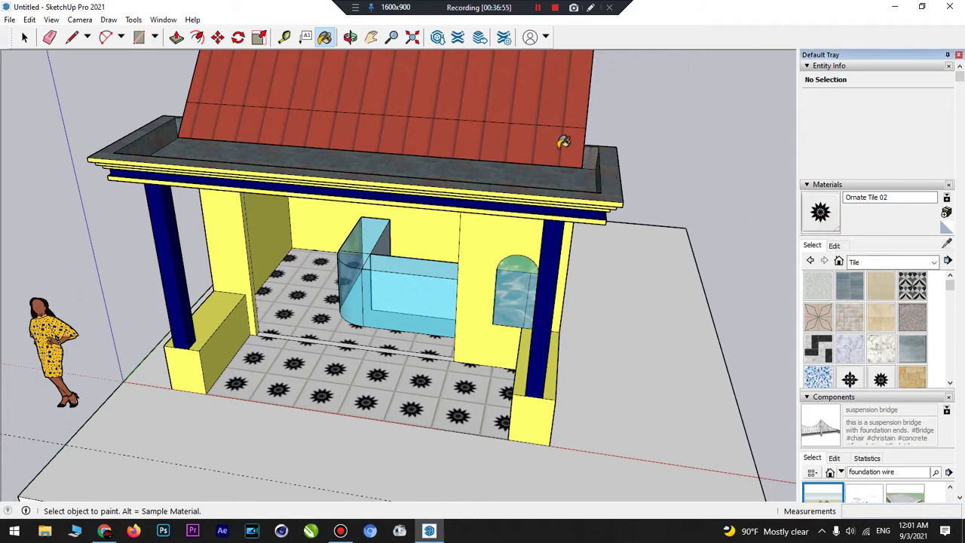
# - Sample the red Roofing Metal Standing Seam material from the roof and paint the threshold strip between the two floors with it
pyautogui.click(948, 244)
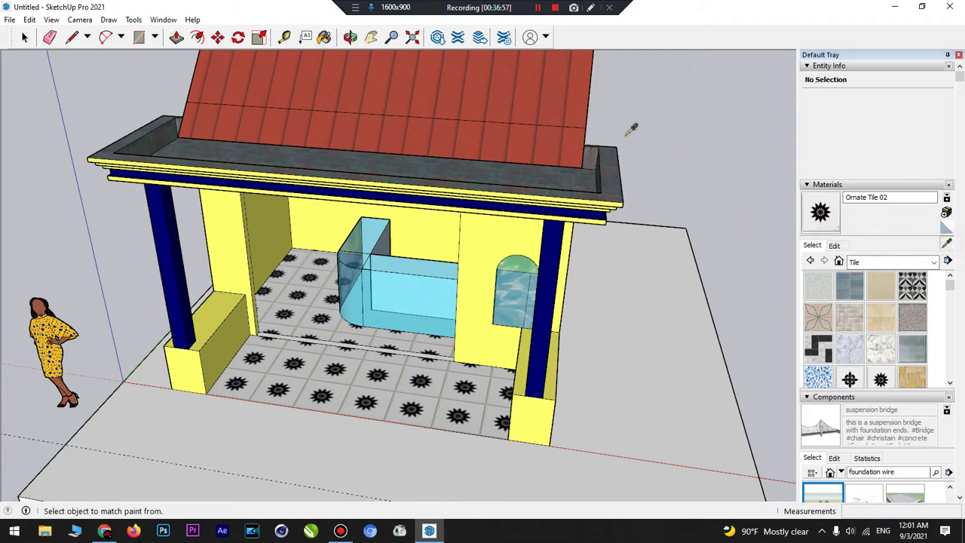
pyautogui.click(554, 110)
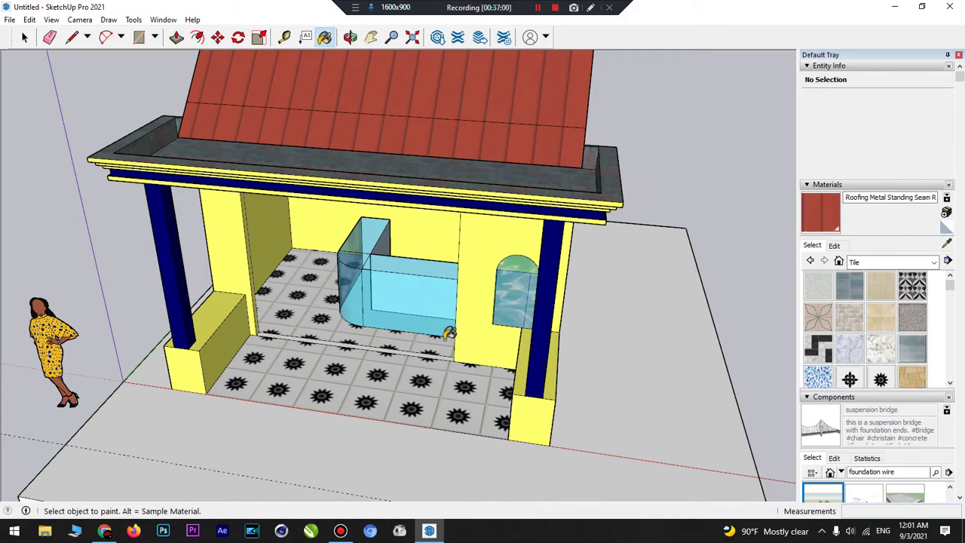
pyautogui.click(357, 340)
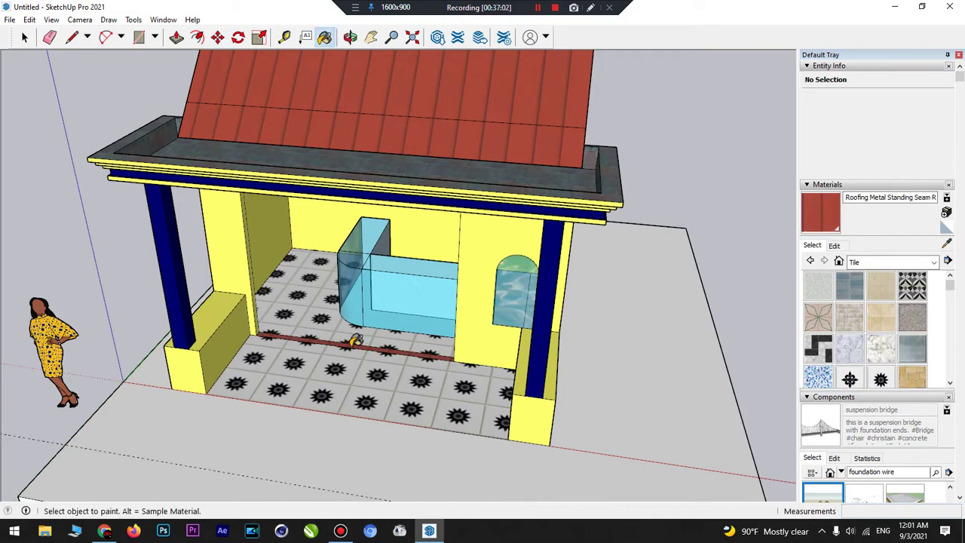
# - Paint the threshold strip between the interior and porch floors with Tile Hexagon White
pyautogui.scroll(5, 356, 328)
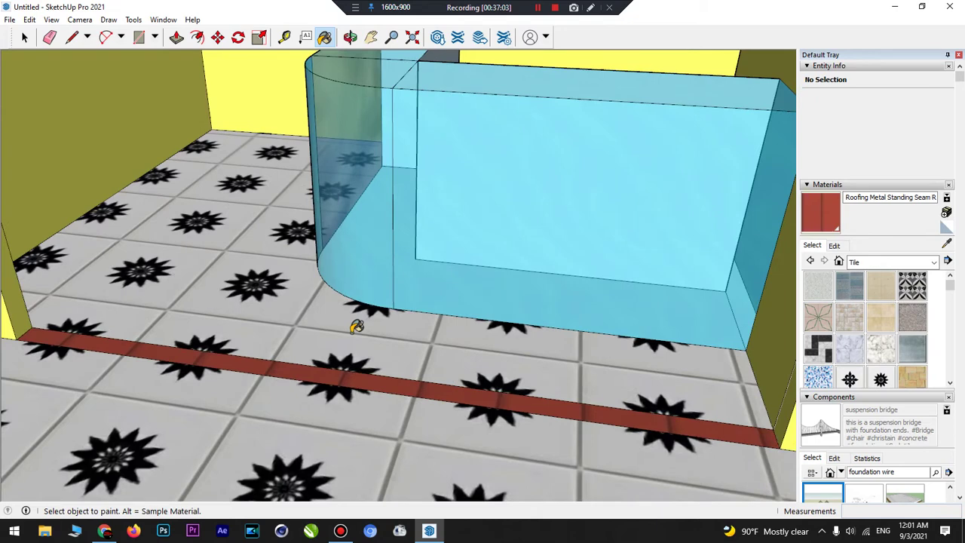
pyautogui.scroll(-3, 870, 354)
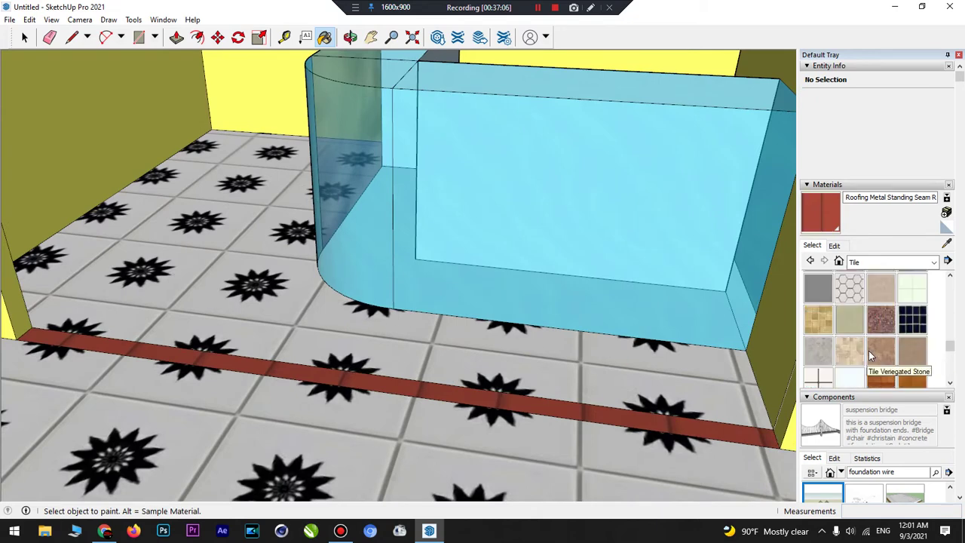
pyautogui.scroll(3, 844, 362)
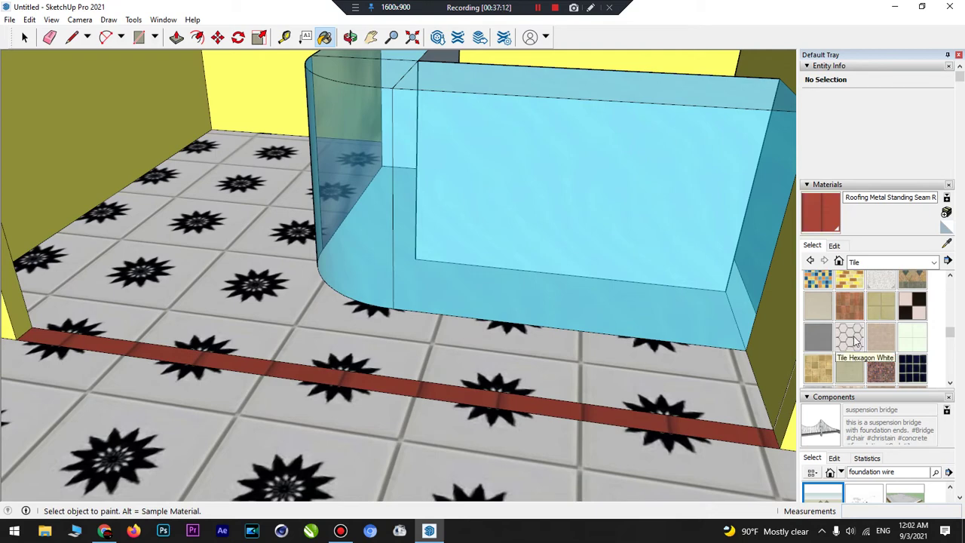
pyautogui.click(850, 337)
pyautogui.click(614, 413)
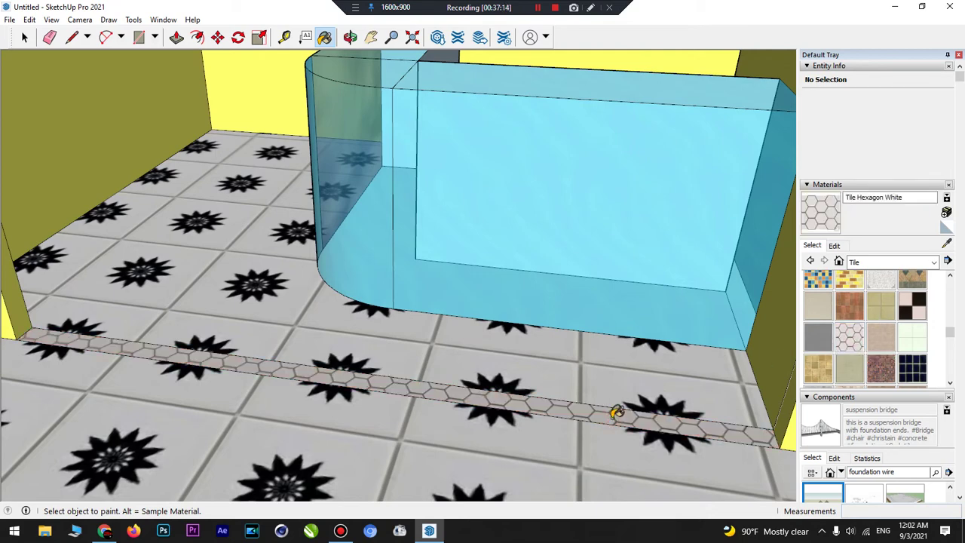
# - Repaint the threshold strip with Tile Navy
pyautogui.click(910, 371)
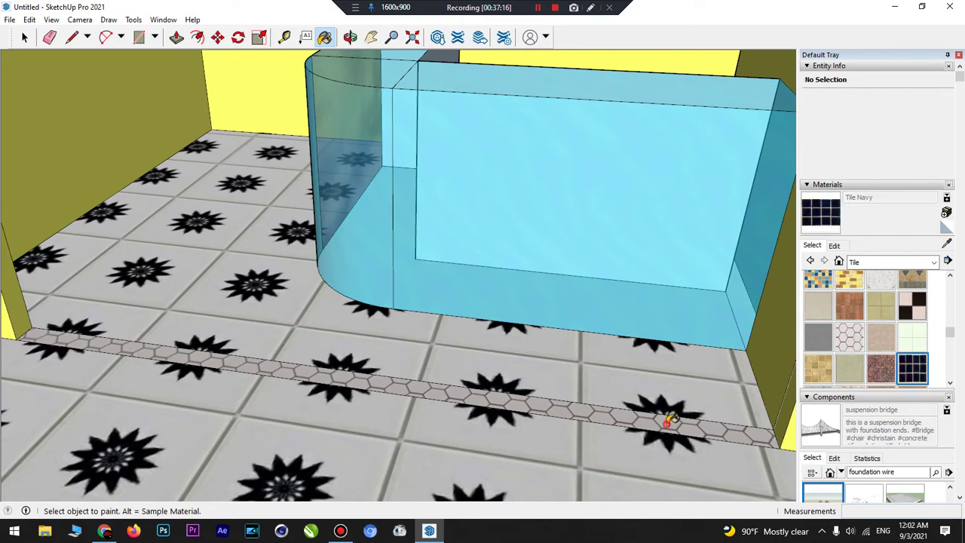
pyautogui.click(669, 416)
pyautogui.scroll(-2, 690, 419)
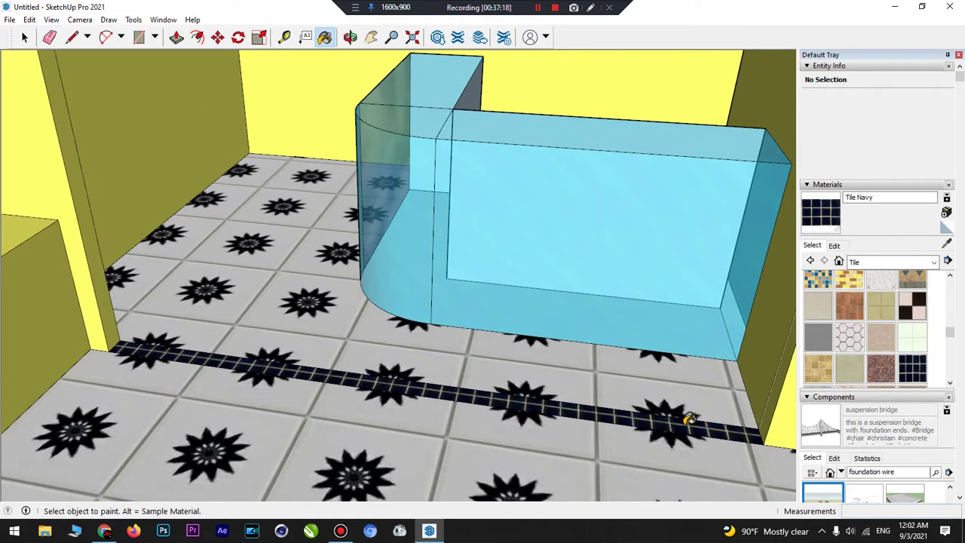
# - Repaint the threshold strip between the tiled floors with Square Glass Tile 04
pyautogui.click(349, 37)
pyautogui.moveTo(424, 189); pyautogui.dragTo(442, 327)
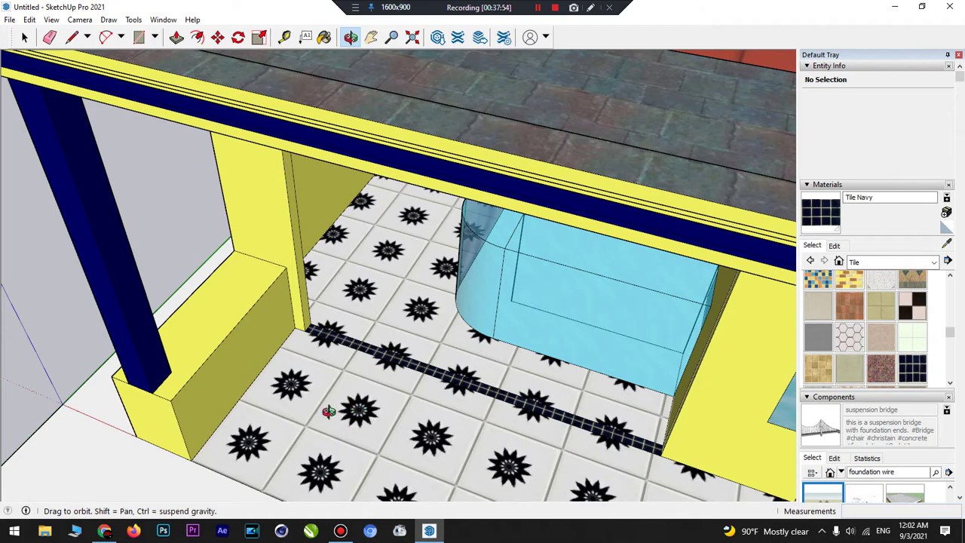
pyautogui.moveTo(428, 377); pyautogui.dragTo(592, 366)
pyautogui.scroll(2, 847, 322)
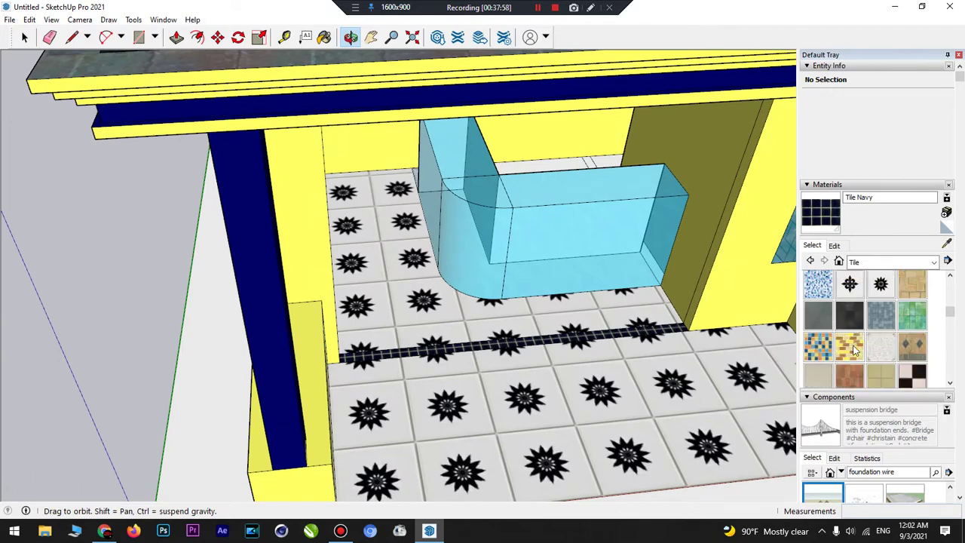
pyautogui.click(851, 351)
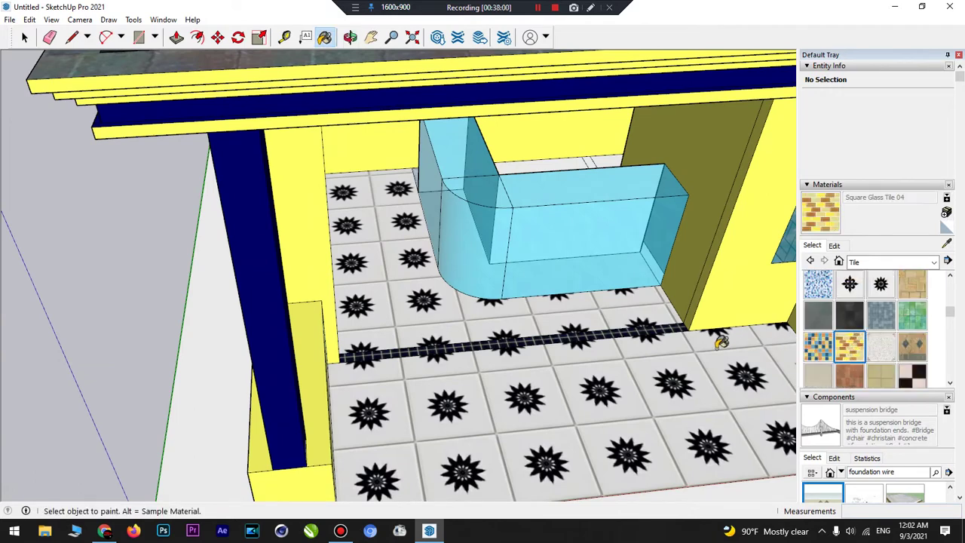
pyautogui.click(606, 331)
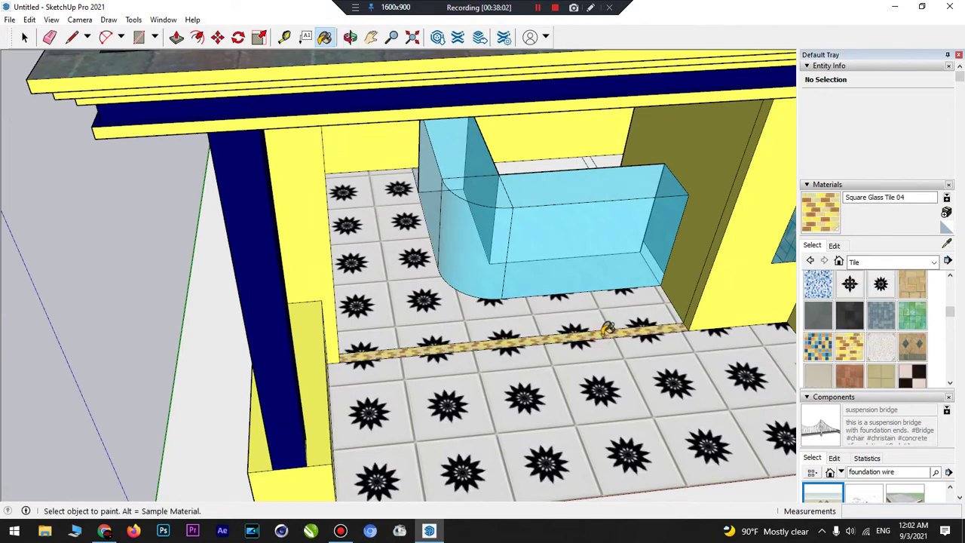
# - Apply Field Rectangle Tile to the threshold strip between the interior and porch floors
pyautogui.scroll(3, 849, 309)
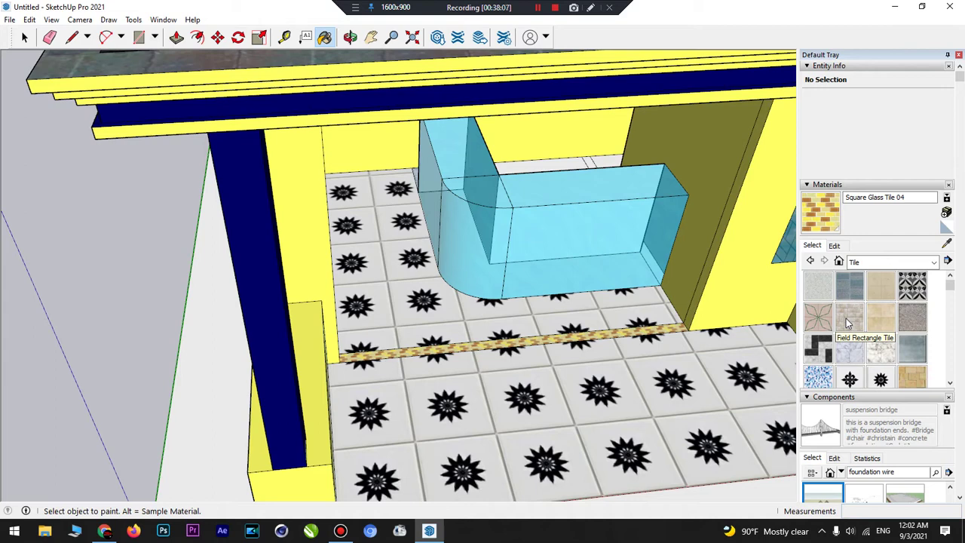
pyautogui.click(848, 322)
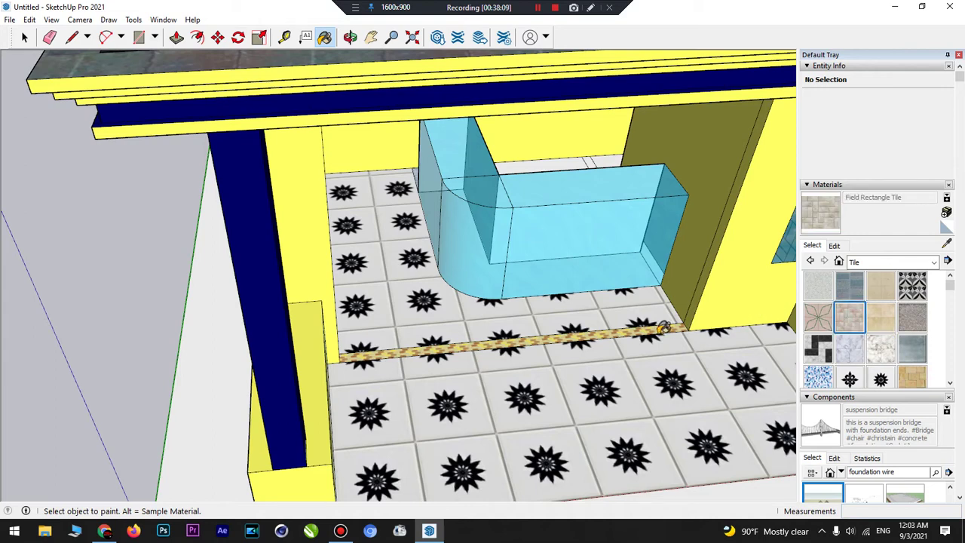
pyautogui.click(662, 327)
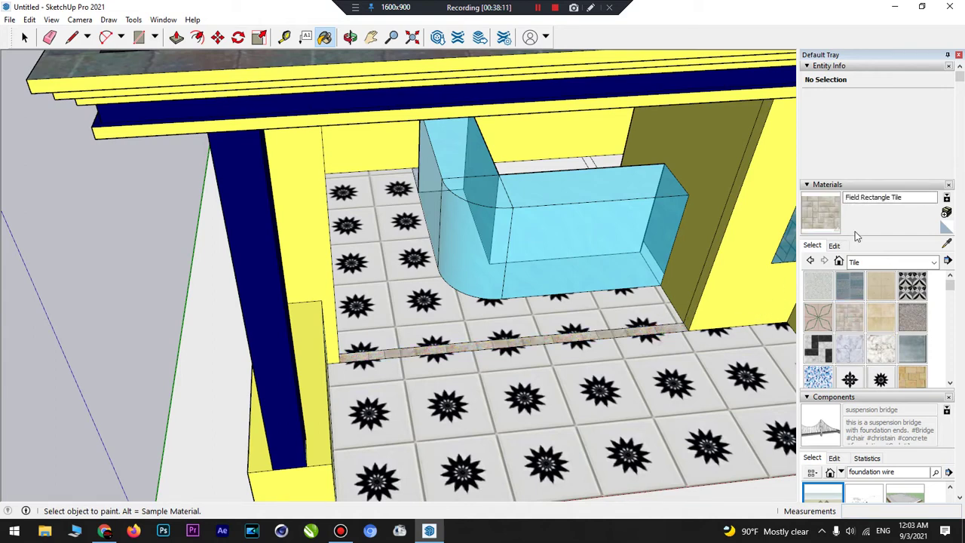
# - Repaint the threshold strip between the floors with Carpet Pattern Leaf Squares Tan from the carpet and fabric materials
pyautogui.click(881, 261)
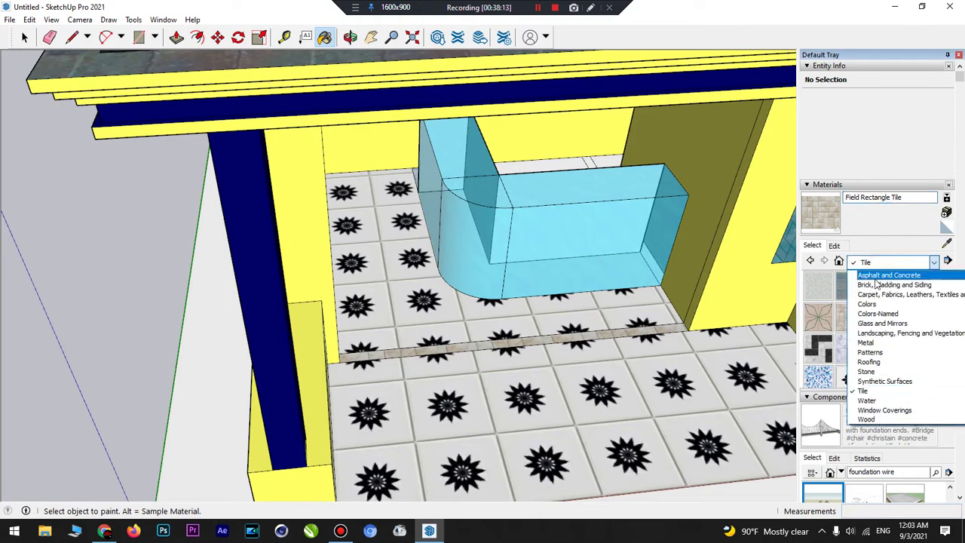
pyautogui.click(874, 296)
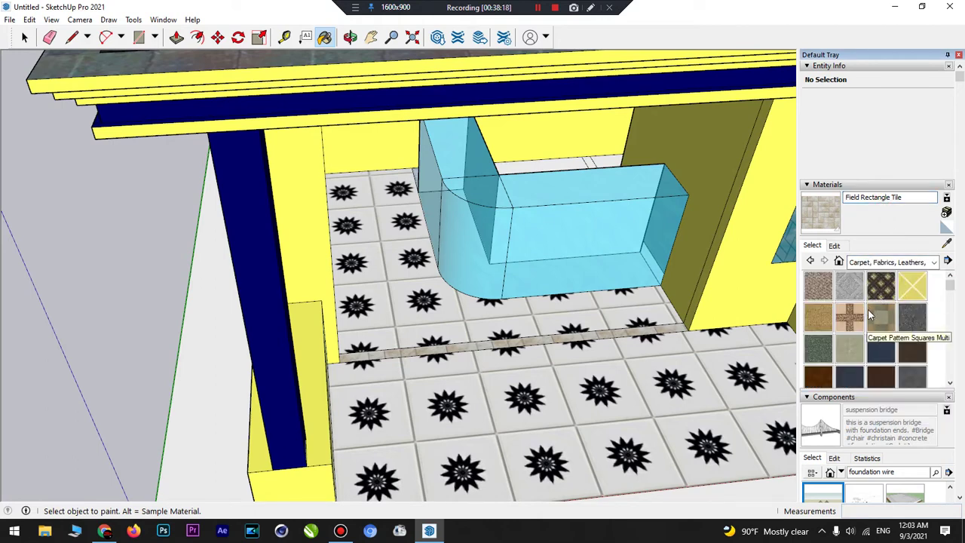
pyautogui.click(850, 316)
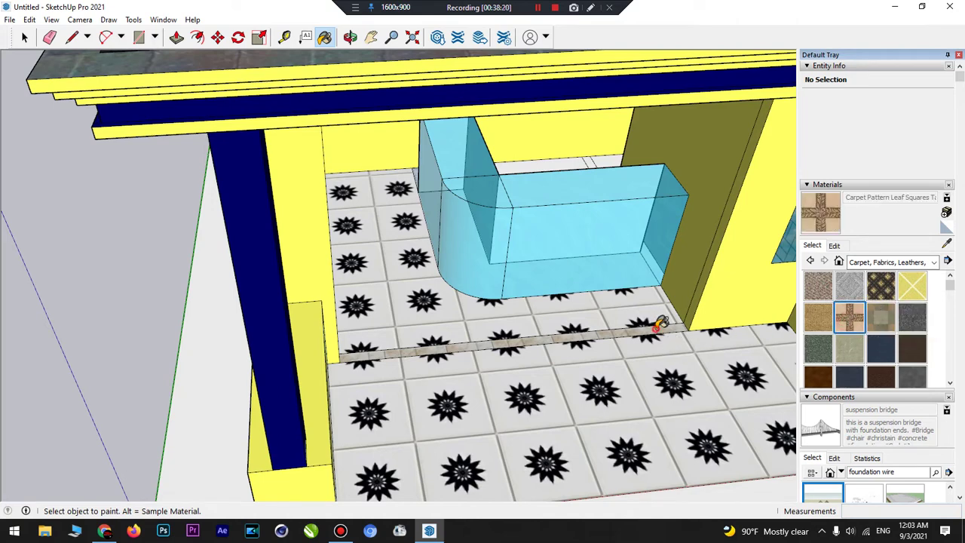
pyautogui.click(656, 327)
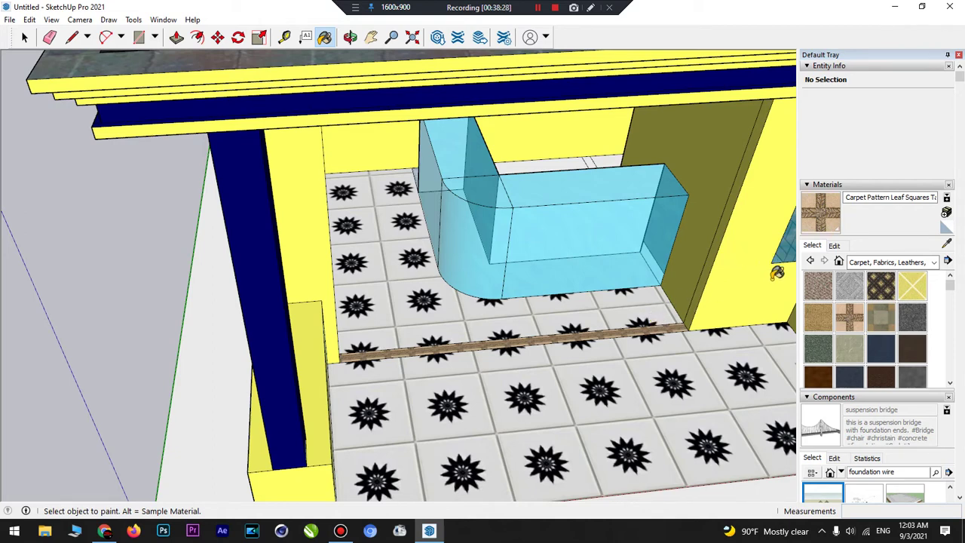
# - Try Wallpaper Stripe and Wallpaper Thin Brown Stripes on the threshold strip between the interior and porch floors
pyautogui.scroll(-3, 811, 309)
pyautogui.click(849, 286)
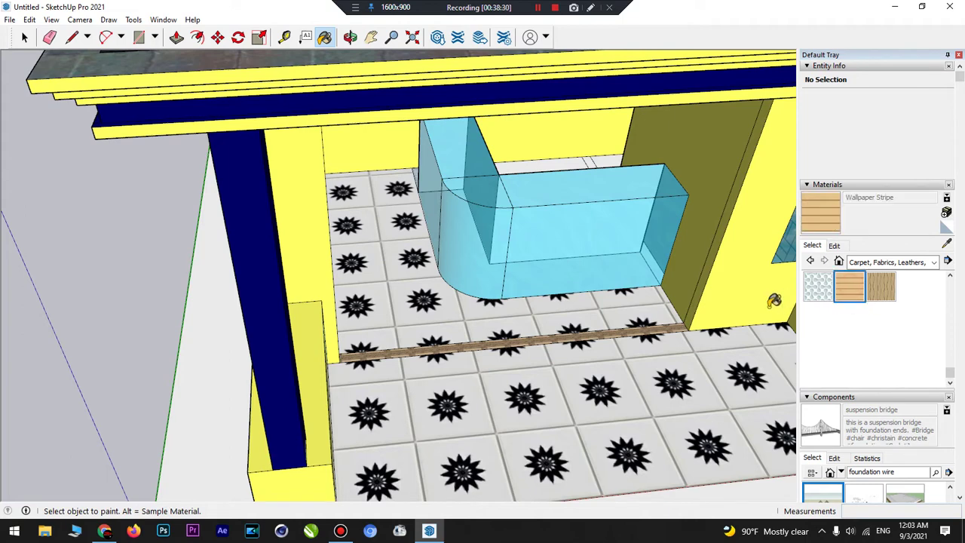
pyautogui.click(648, 326)
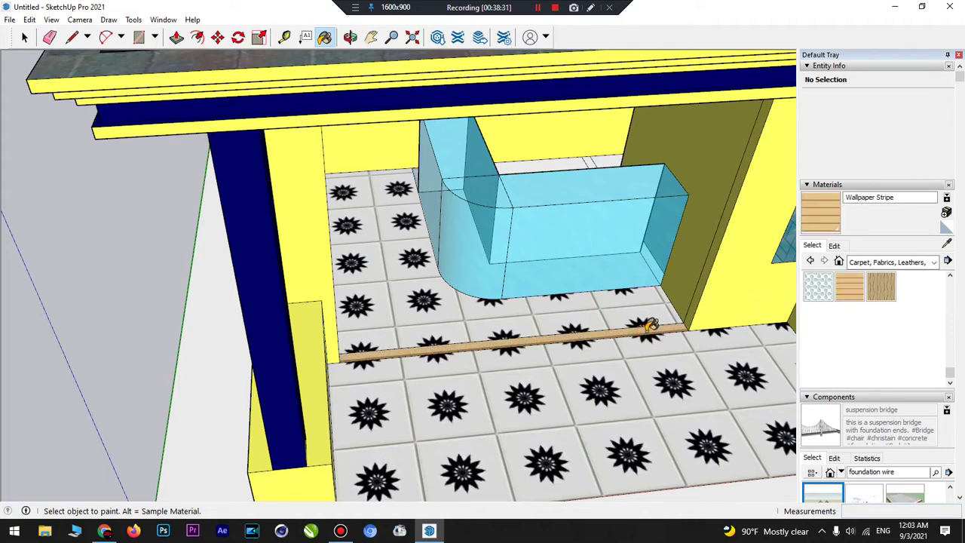
pyautogui.click(878, 285)
pyautogui.click(667, 324)
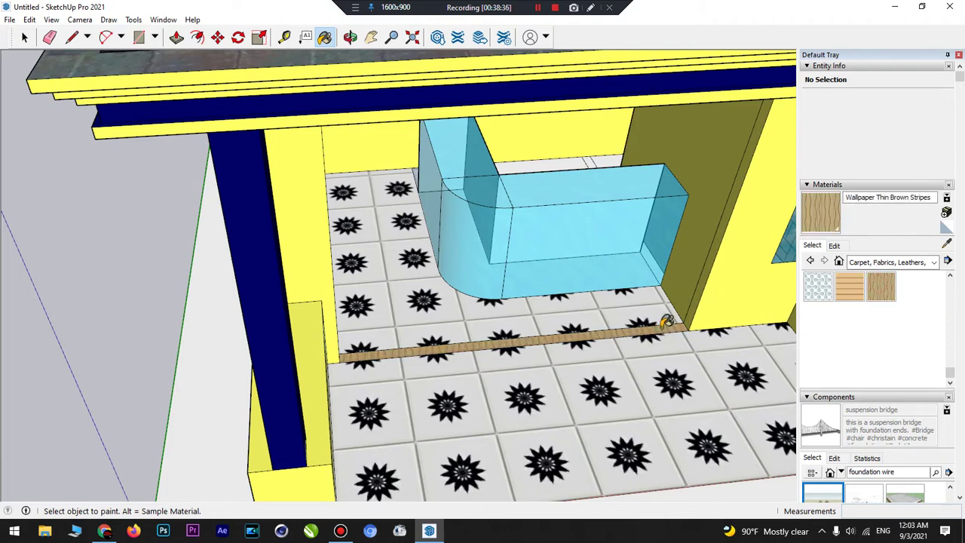
# - Paint the threshold strip, the porch floor and the interior floor with Wallpaper Dog Bone
pyautogui.click(817, 286)
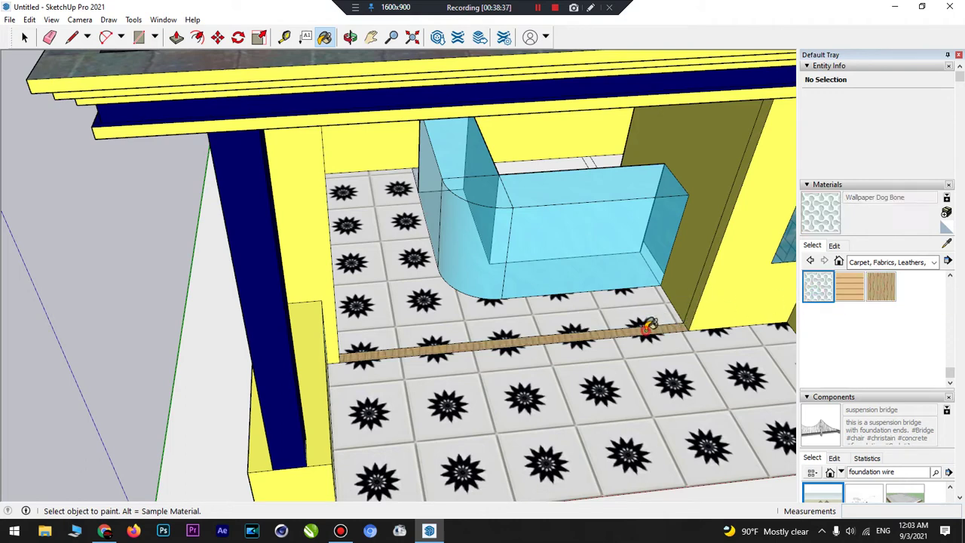
pyautogui.click(648, 325)
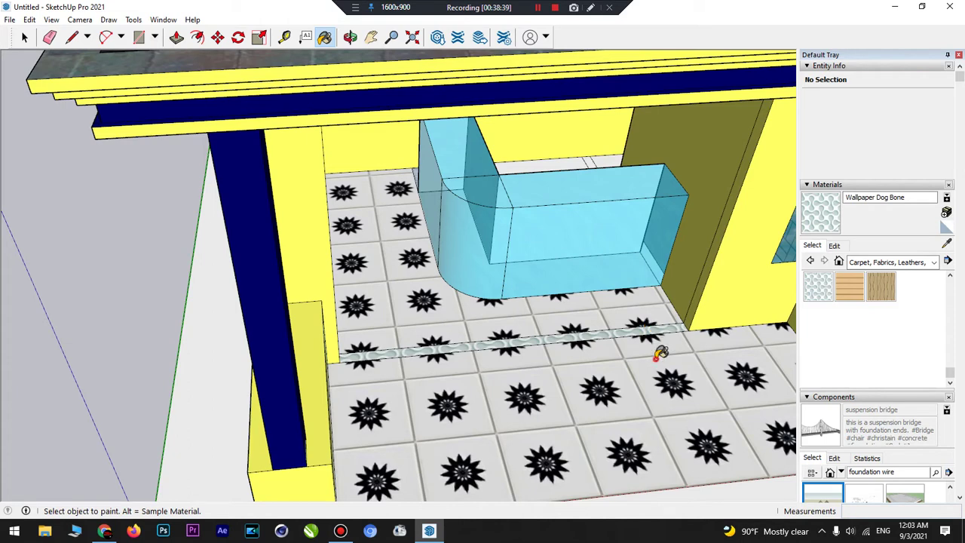
pyautogui.click(660, 352)
pyautogui.click(580, 315)
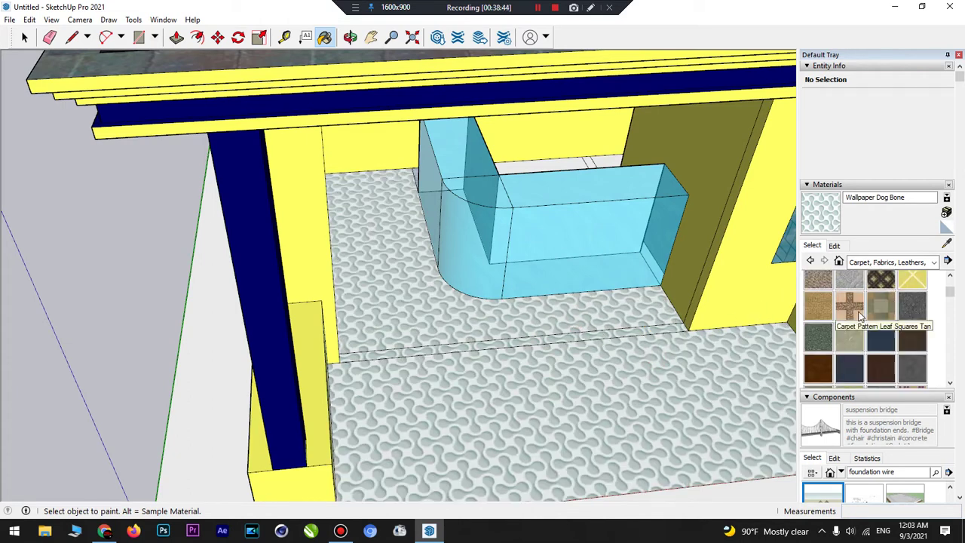
# - Apply Carpet Diamond Yellow to the porch floor, the interior floor and the threshold strip between them
pyautogui.click(912, 281)
pyautogui.click(660, 380)
pyautogui.click(607, 323)
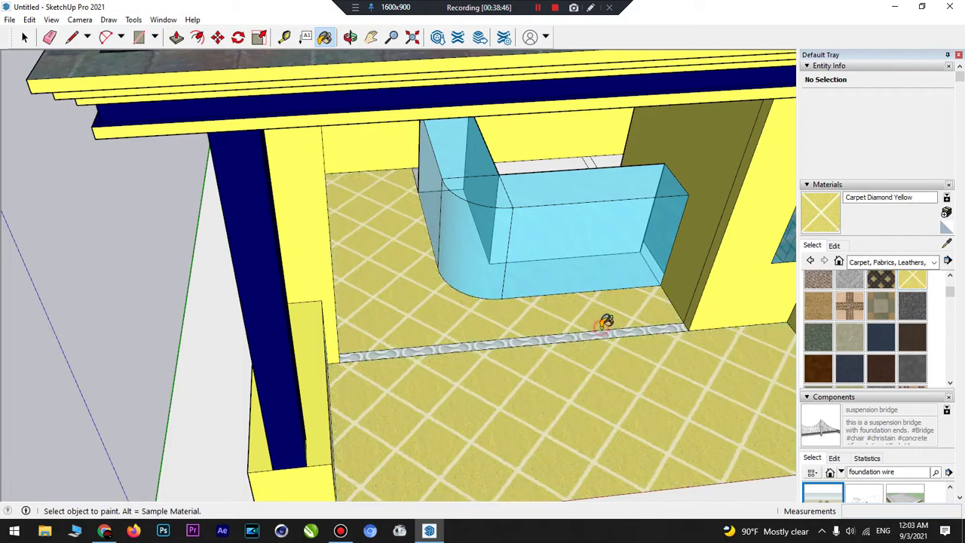
pyautogui.click(609, 335)
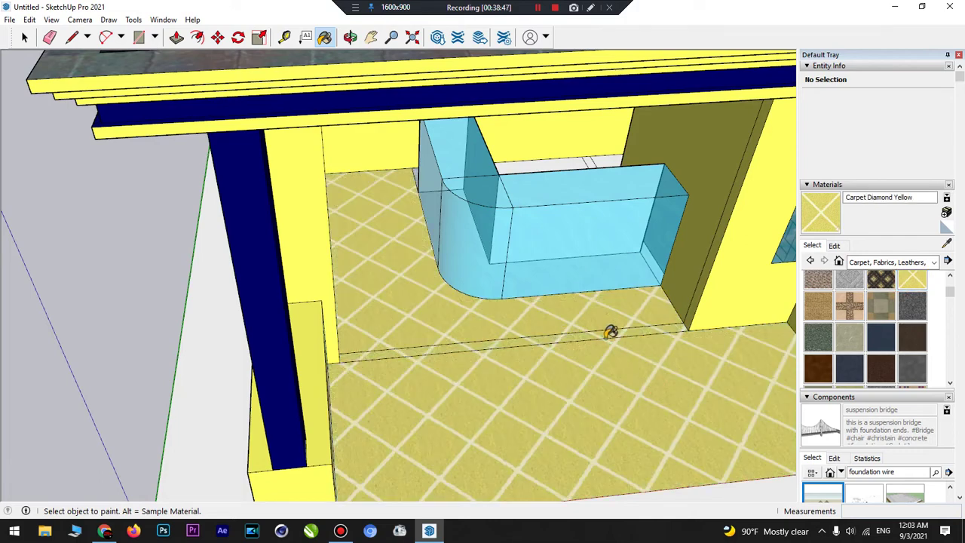
# - Search the online component library for "door" with the house's front entrance in view
pyautogui.scroll(-6, 613, 327)
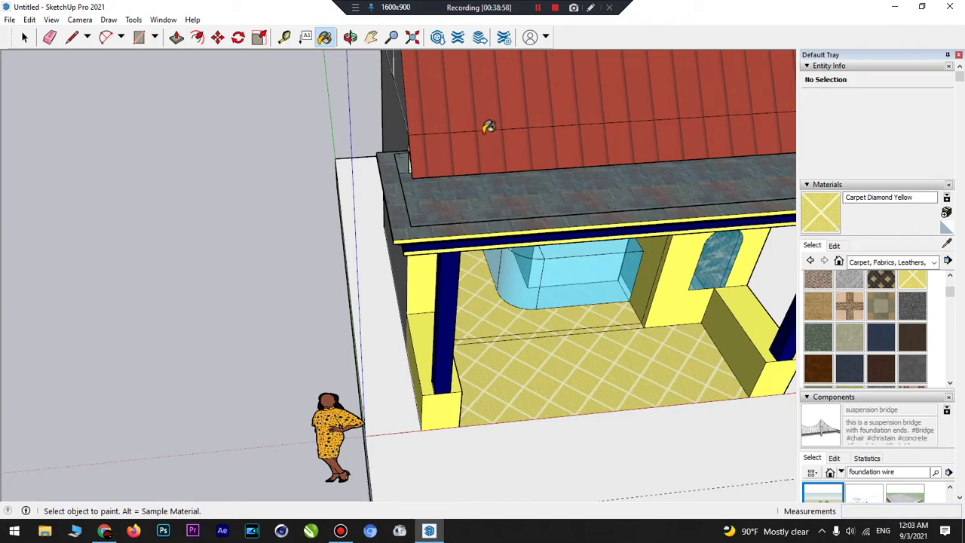
pyautogui.click(352, 38)
pyautogui.moveTo(686, 332); pyautogui.dragTo(435, 194)
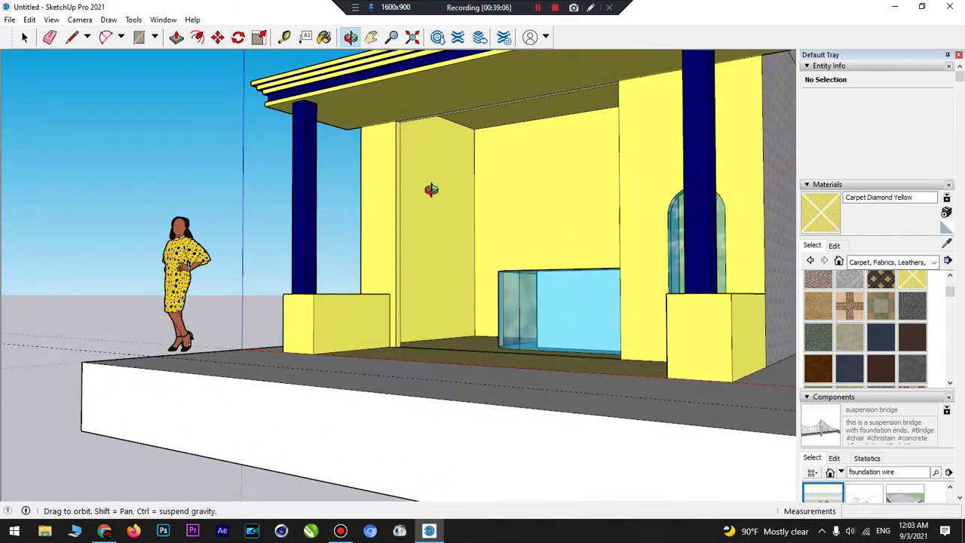
pyautogui.click(872, 261)
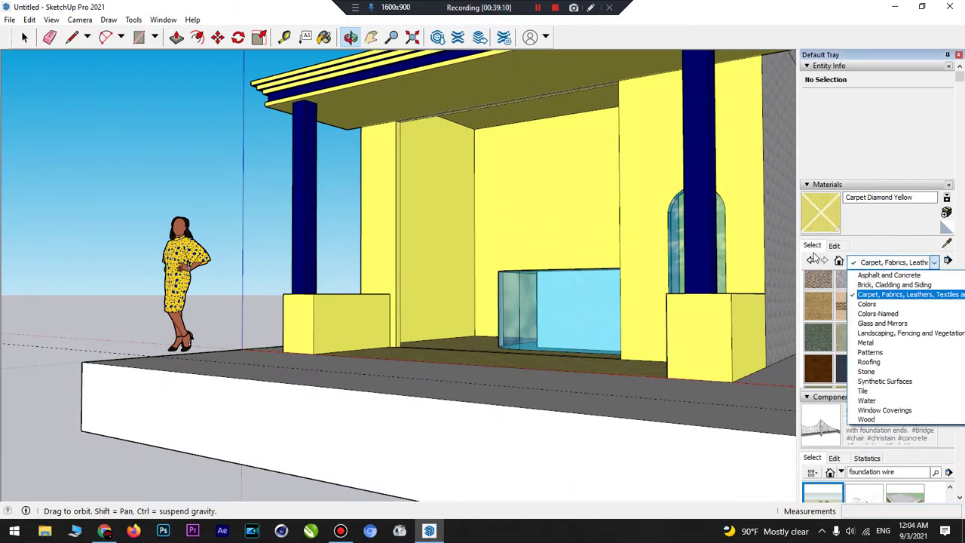
pyautogui.click(805, 189)
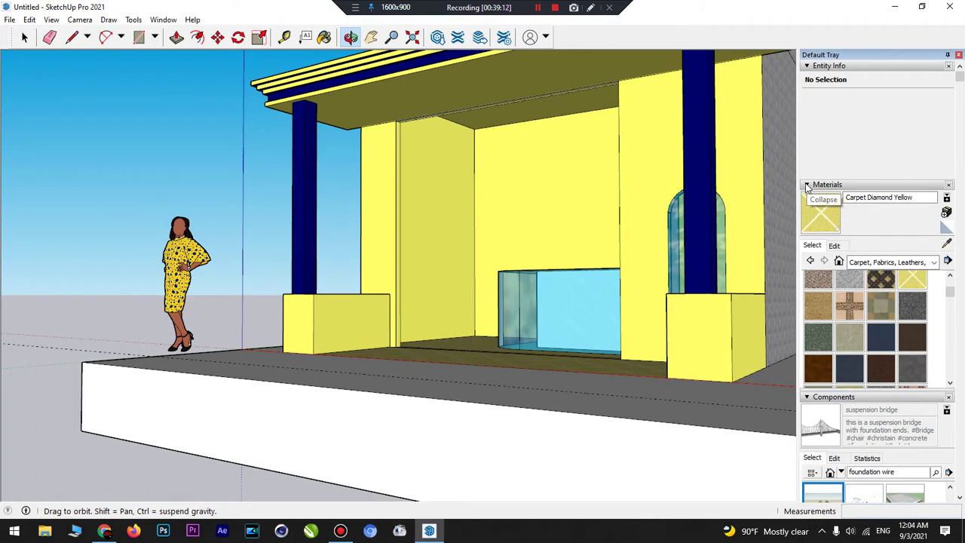
pyautogui.click(805, 185)
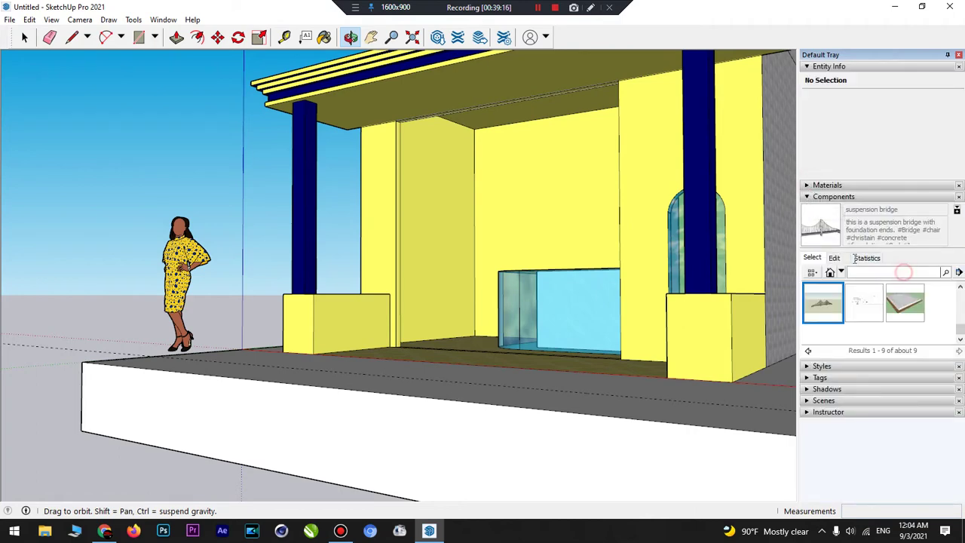
pyautogui.click(897, 272)
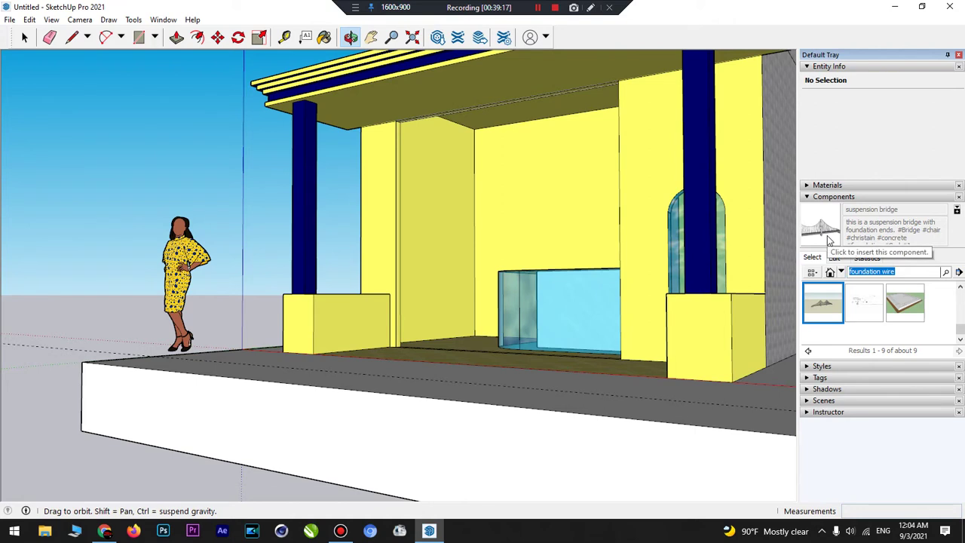
pyautogui.write('doo')
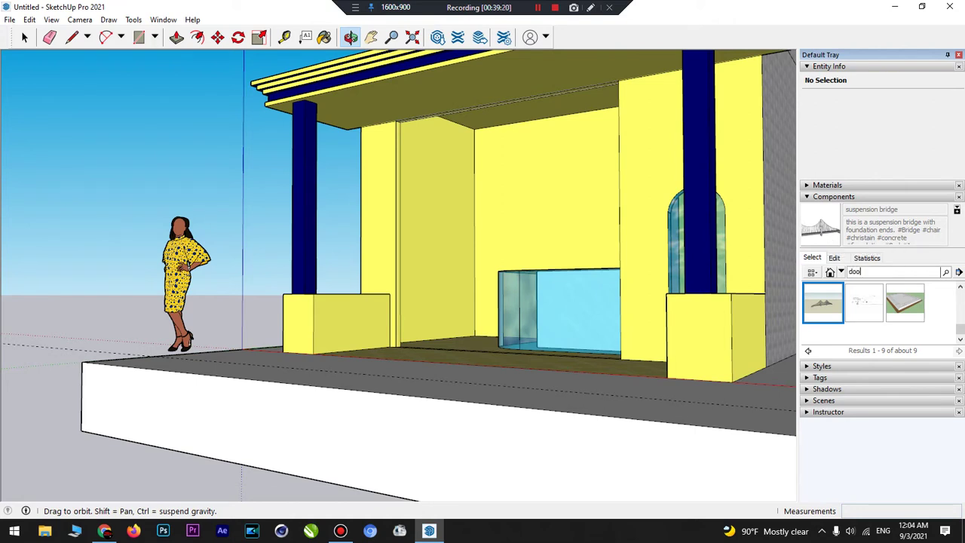
pyautogui.write('r')
pyautogui.press('Return')
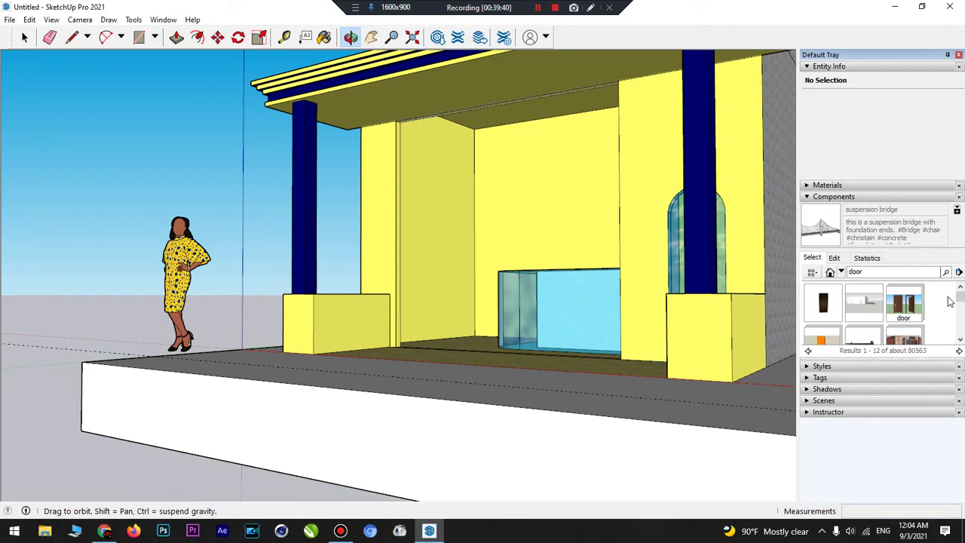
# - Browse the successive pages of door results in the component library for a door suited to the house entrance
pyautogui.moveTo(961, 299); pyautogui.dragTo(961, 324)
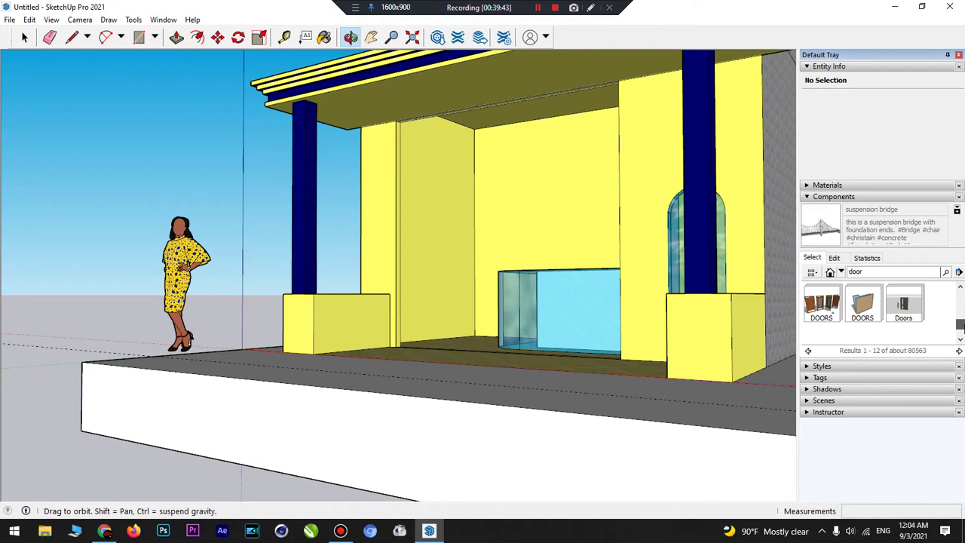
pyautogui.click(959, 351)
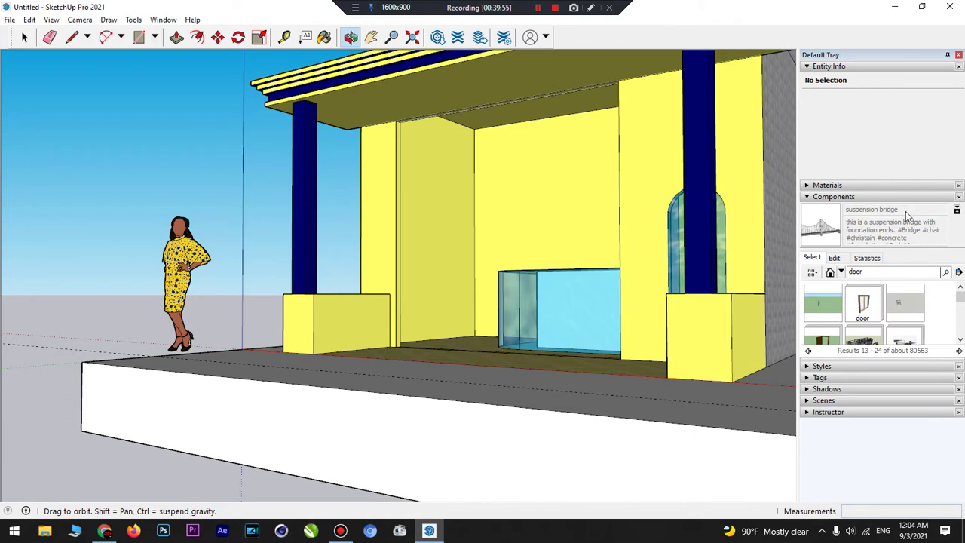
pyautogui.scroll(-1, 908, 300)
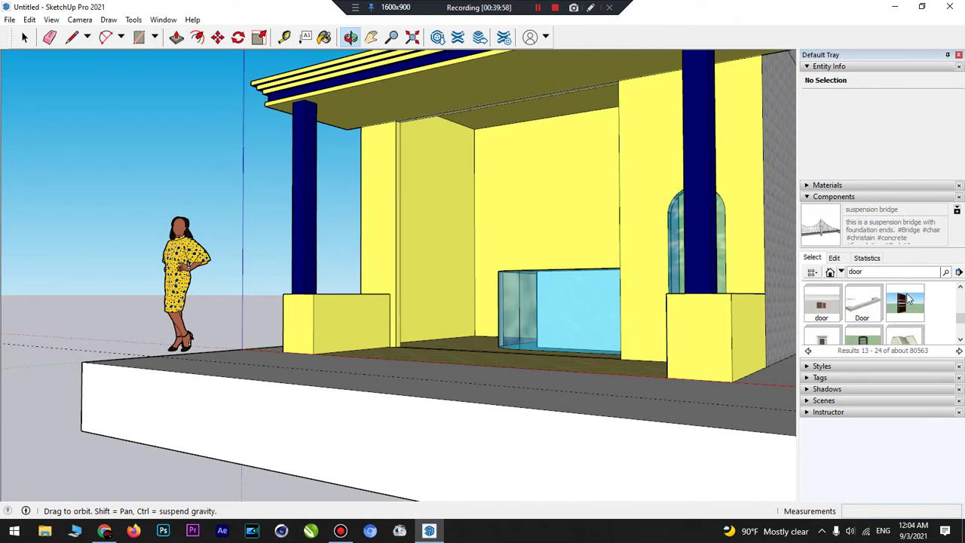
pyautogui.scroll(-1, 908, 300)
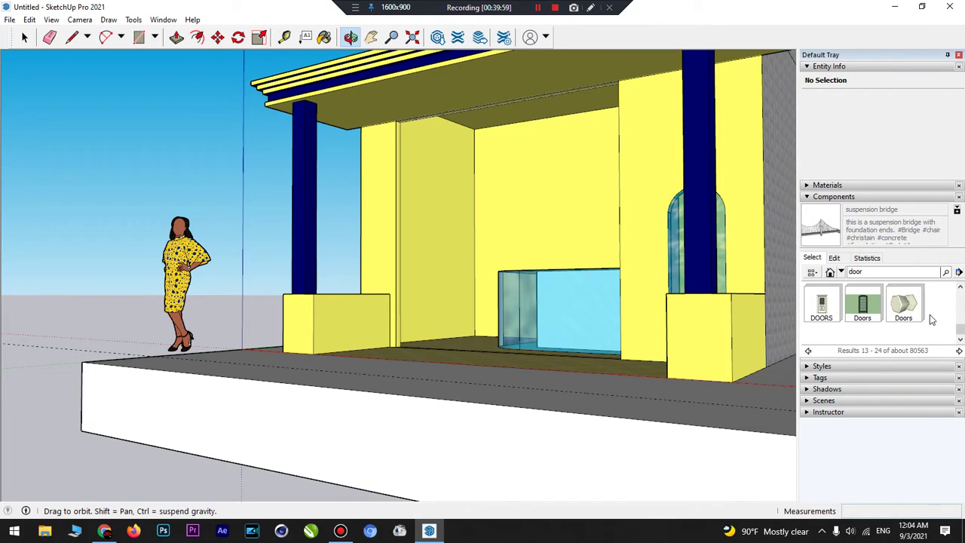
pyautogui.click(959, 352)
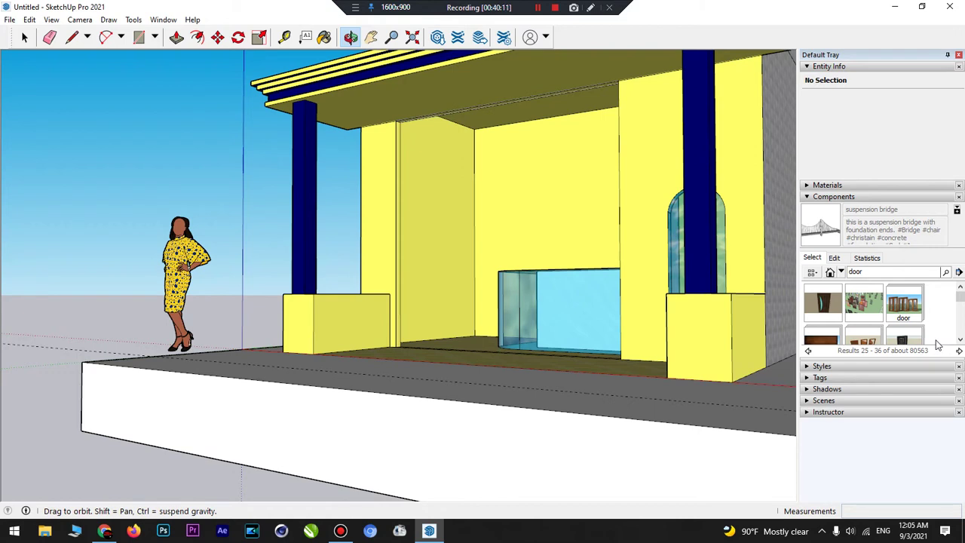
pyautogui.scroll(-1, 903, 322)
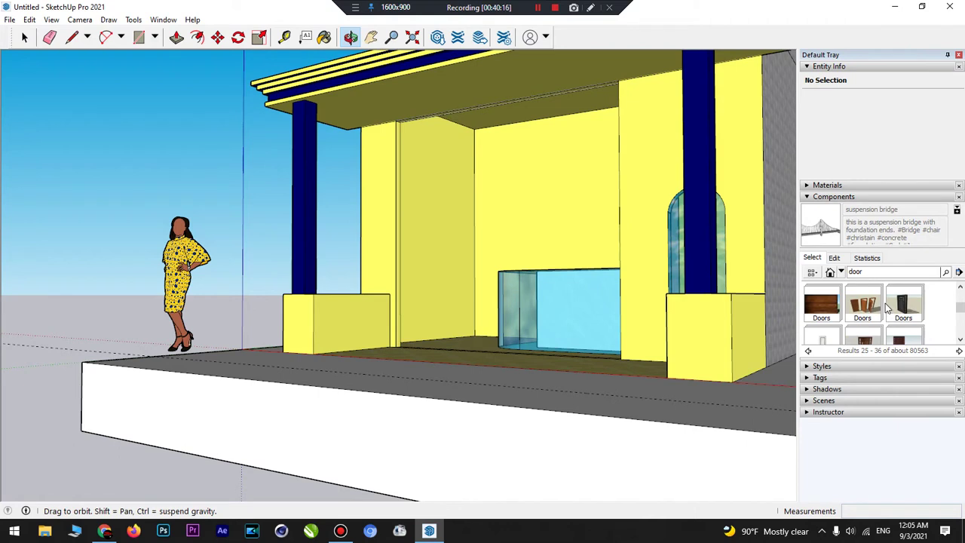
pyautogui.scroll(-1, 888, 307)
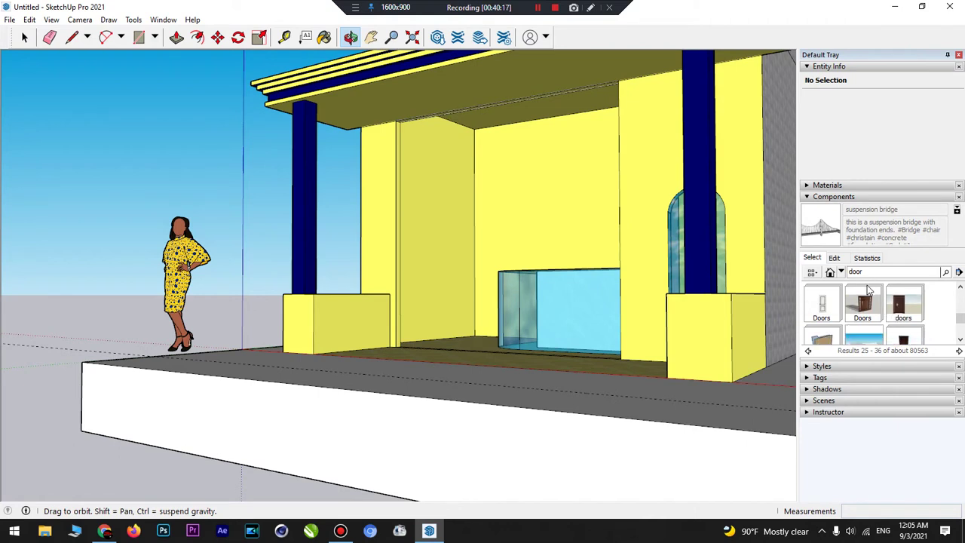
pyautogui.scroll(-1, 868, 291)
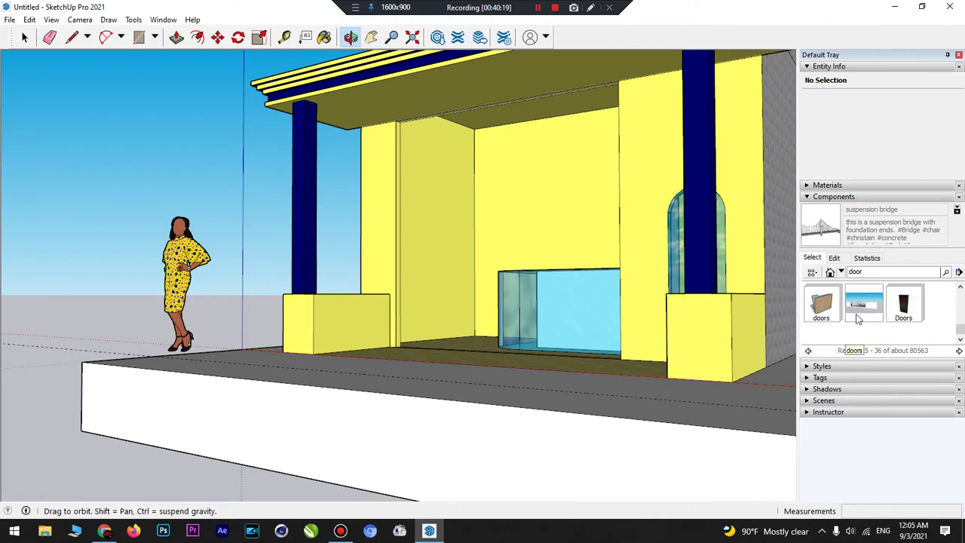
pyautogui.click(960, 350)
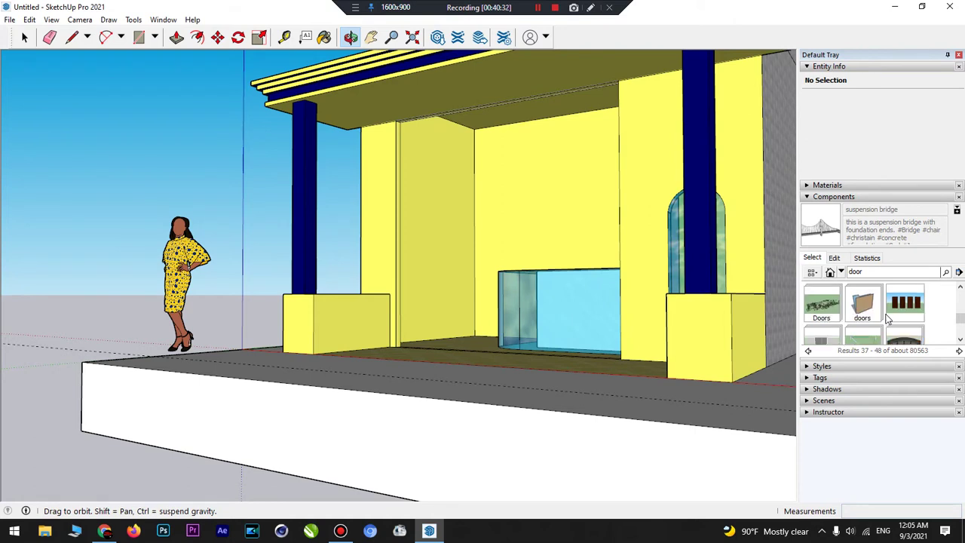
pyautogui.scroll(-1, 887, 318)
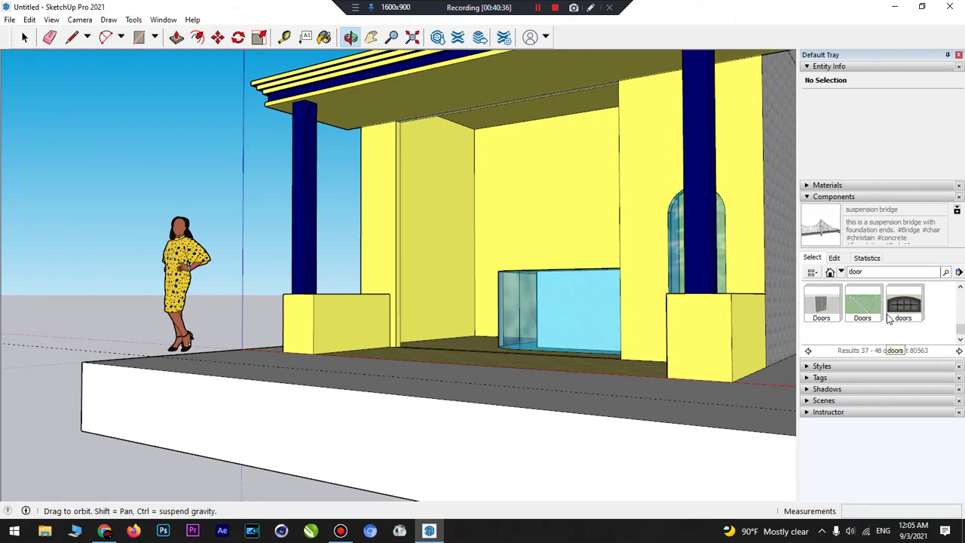
pyautogui.click(957, 351)
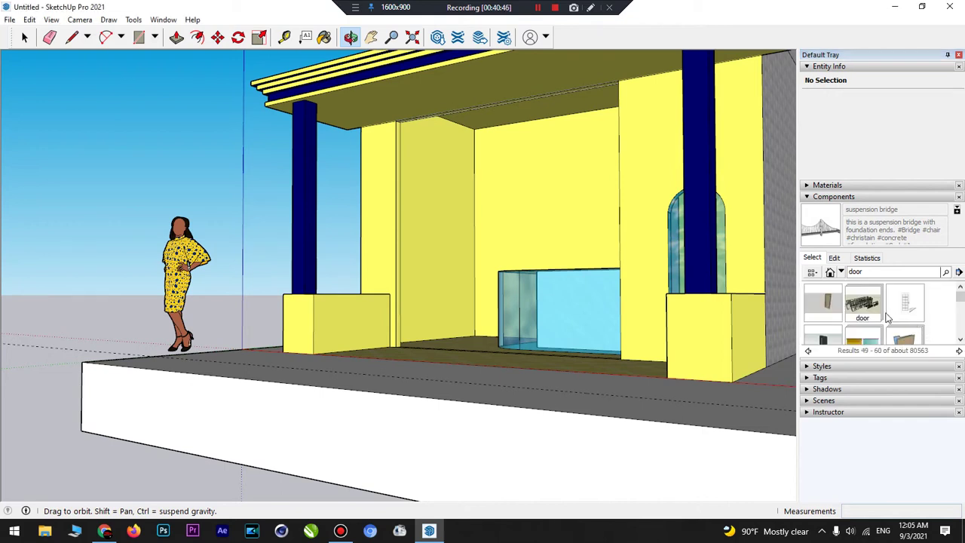
pyautogui.scroll(-1, 887, 318)
pyautogui.scroll(-1, 888, 318)
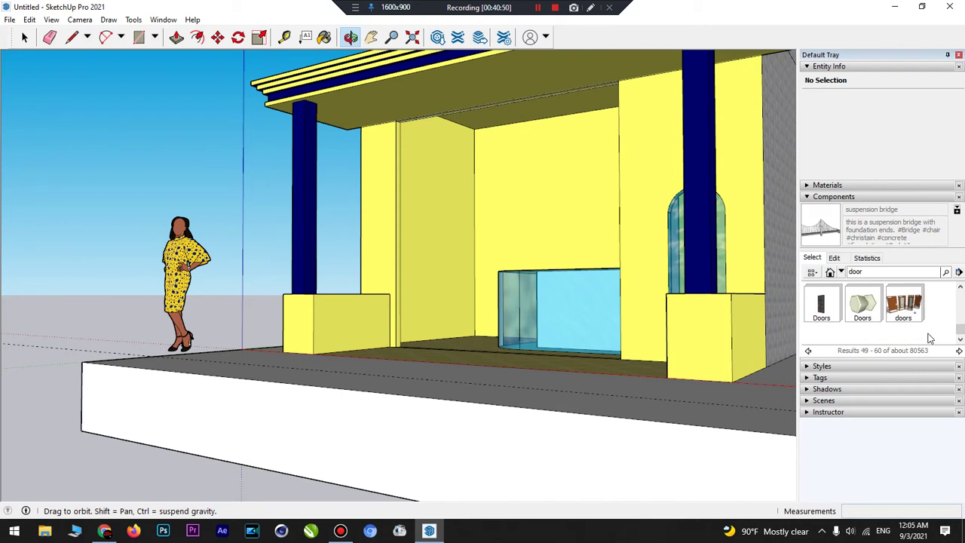
pyautogui.click(958, 351)
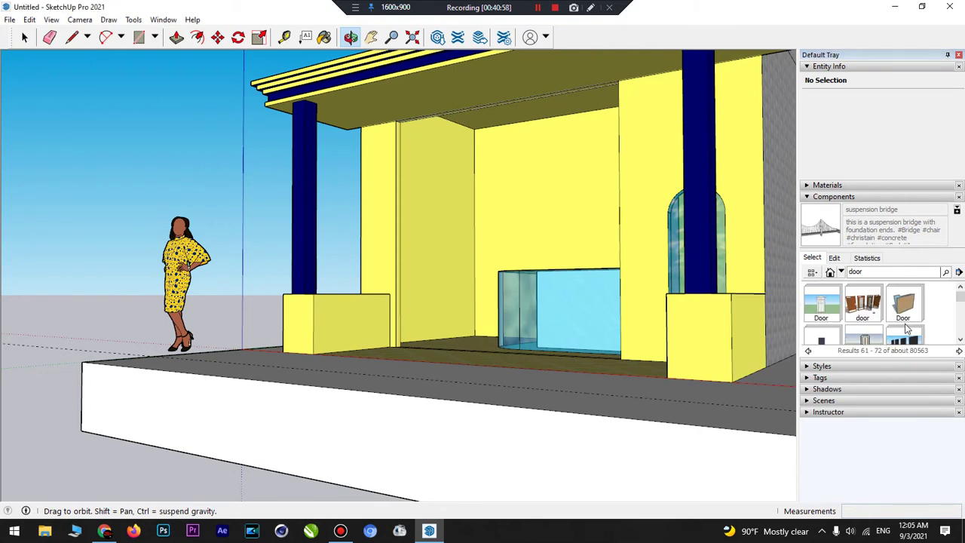
pyautogui.scroll(-1, 904, 331)
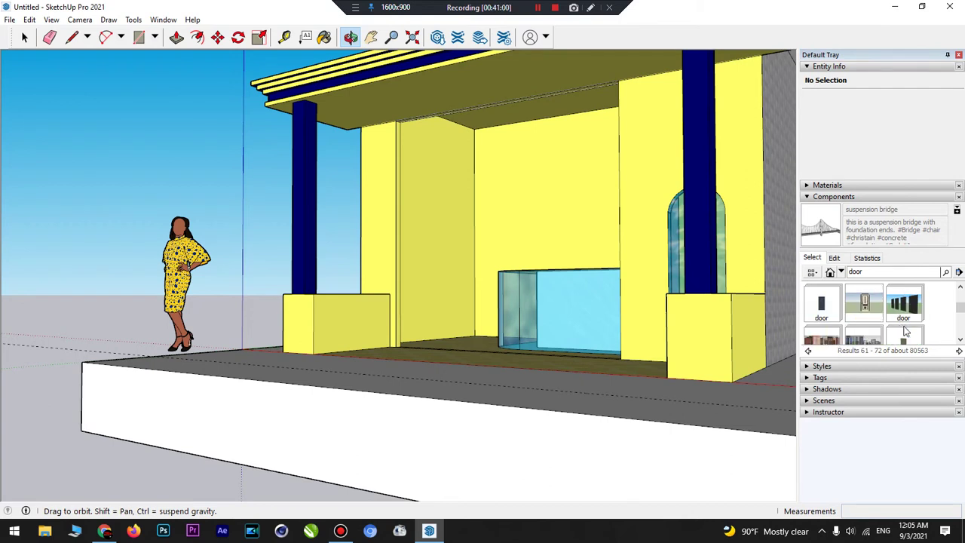
pyautogui.scroll(-1, 906, 332)
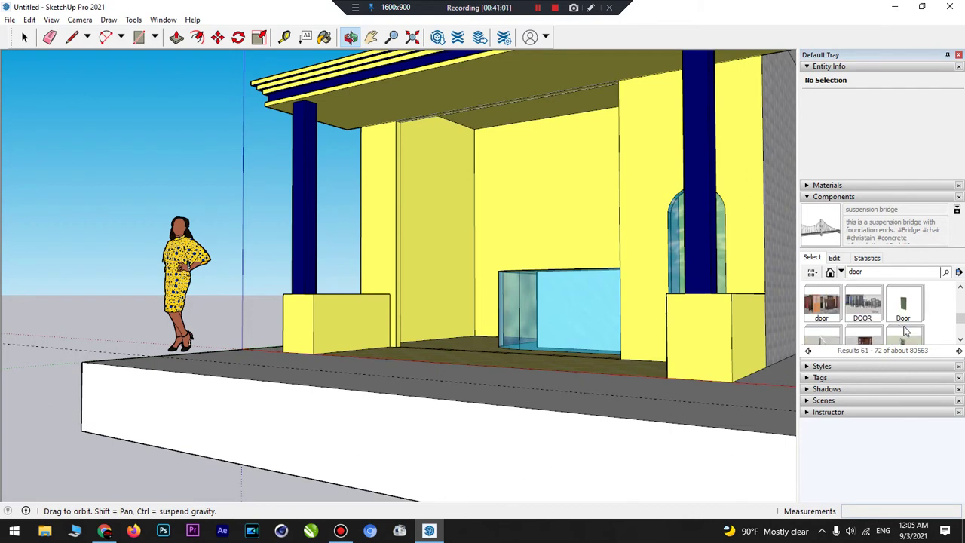
pyautogui.scroll(-1, 906, 331)
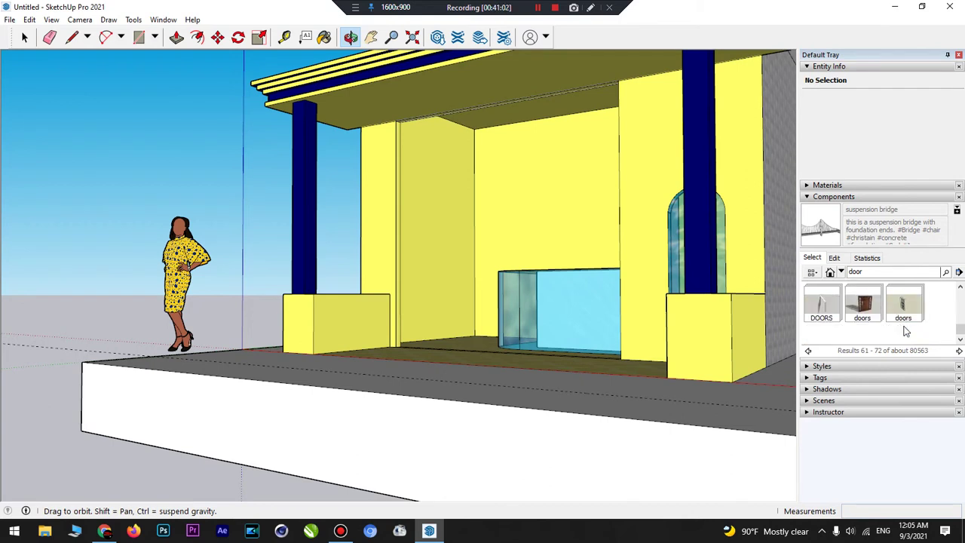
pyautogui.click(959, 351)
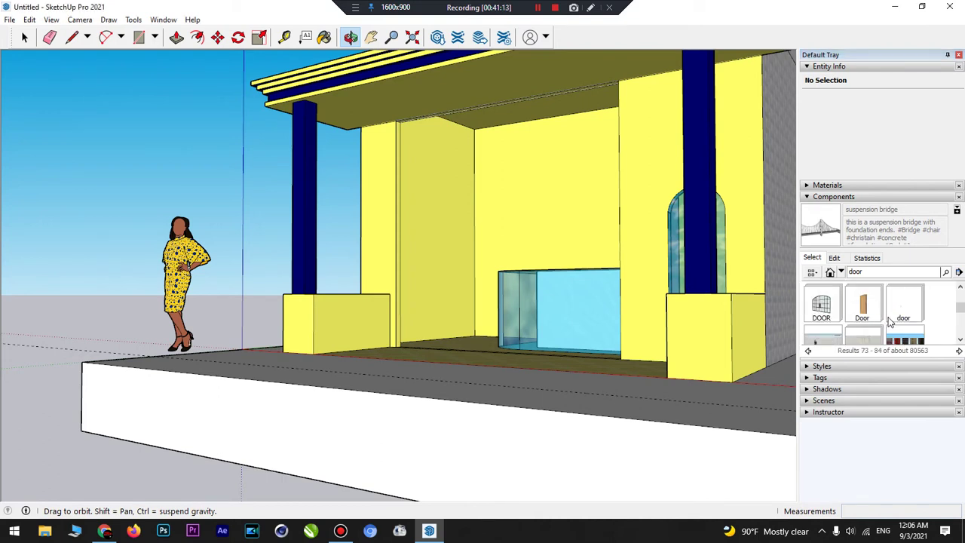
pyautogui.scroll(-2, 890, 321)
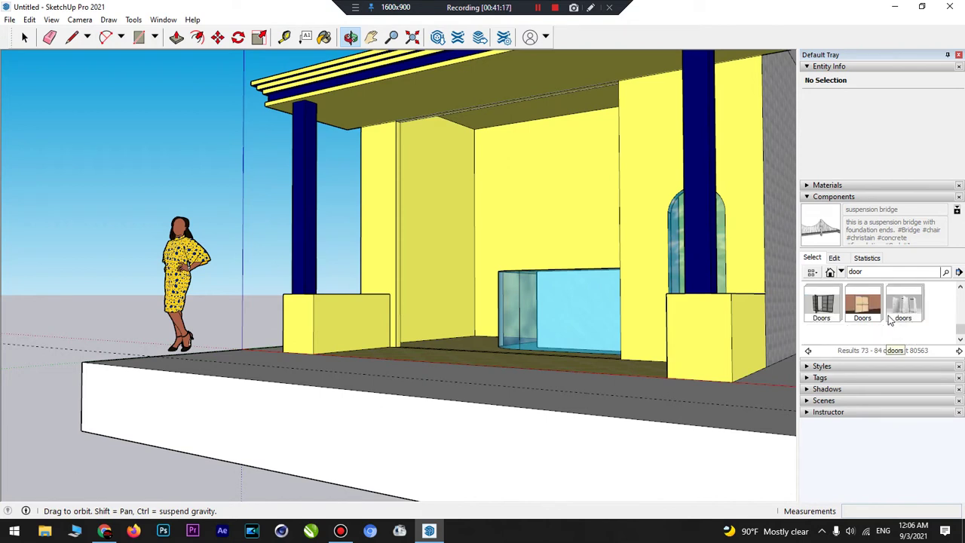
# - Open the Doors collection and place its Elevators with Indicators & Buttons component on the ground well away from the house
pyautogui.click(829, 306)
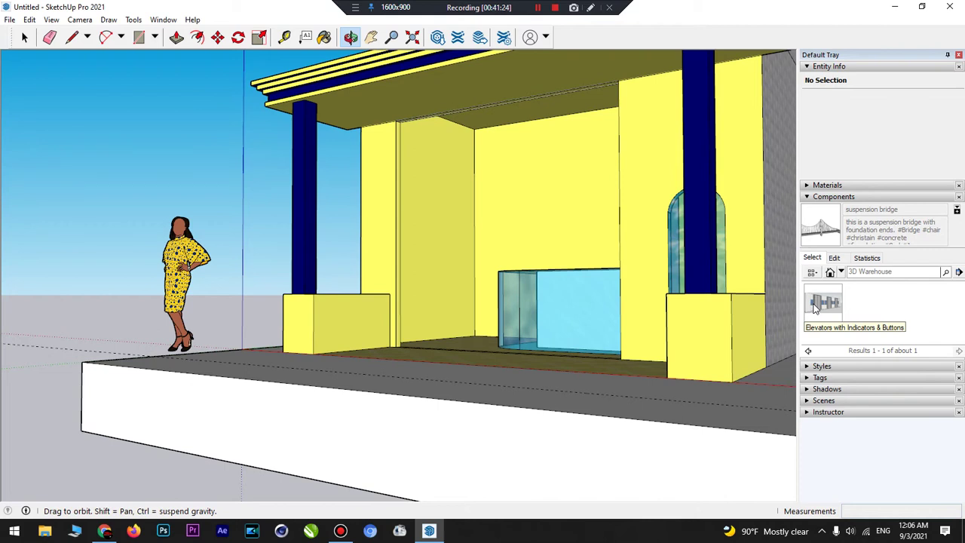
pyautogui.click(814, 309)
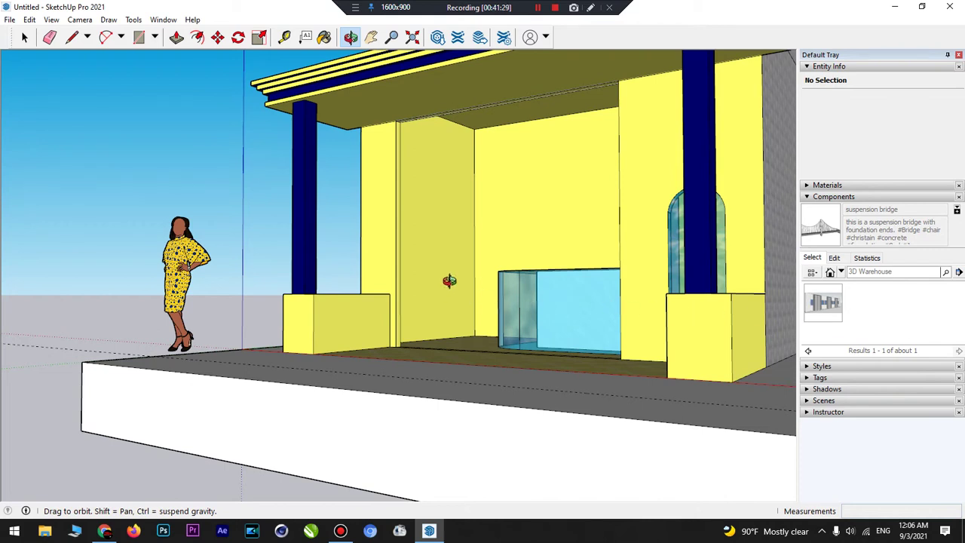
pyautogui.click(829, 305)
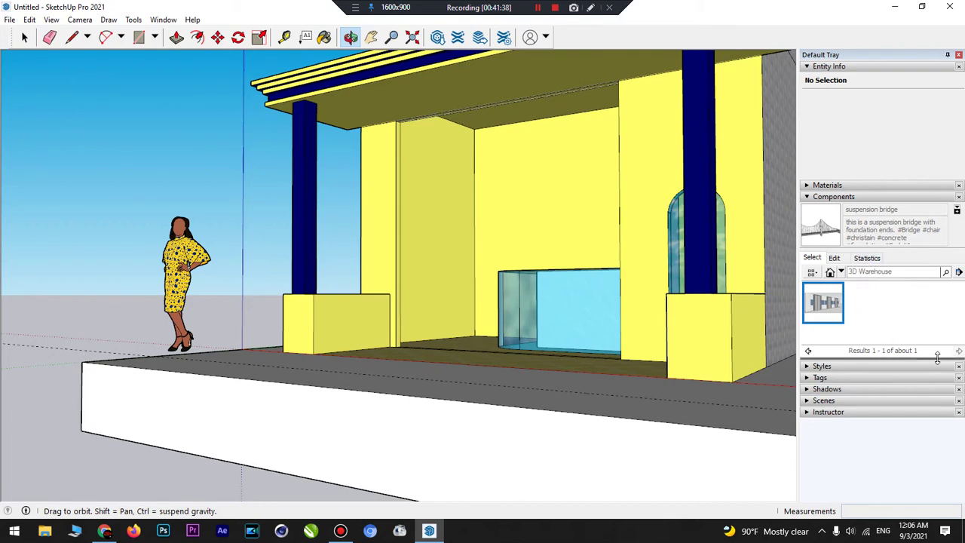
pyautogui.click(894, 274)
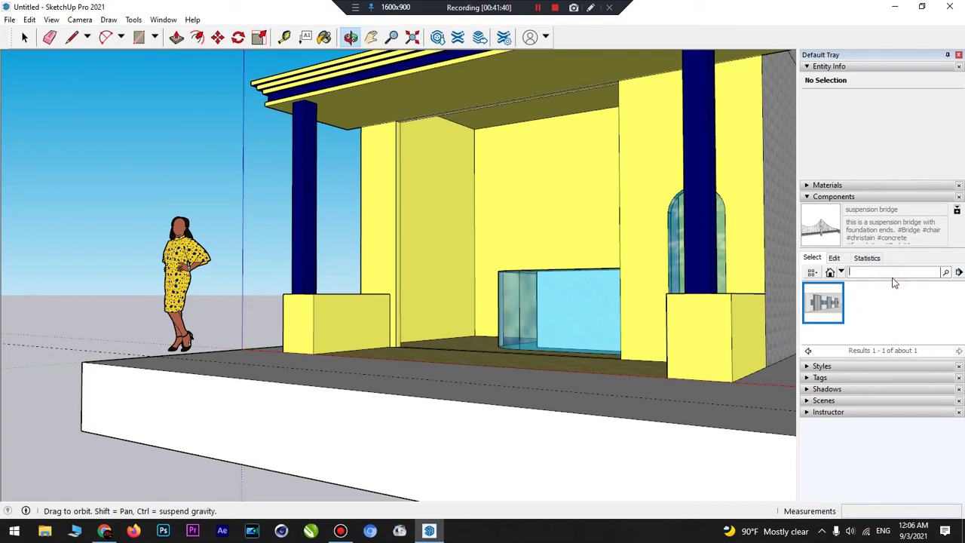
pyautogui.click(823, 301)
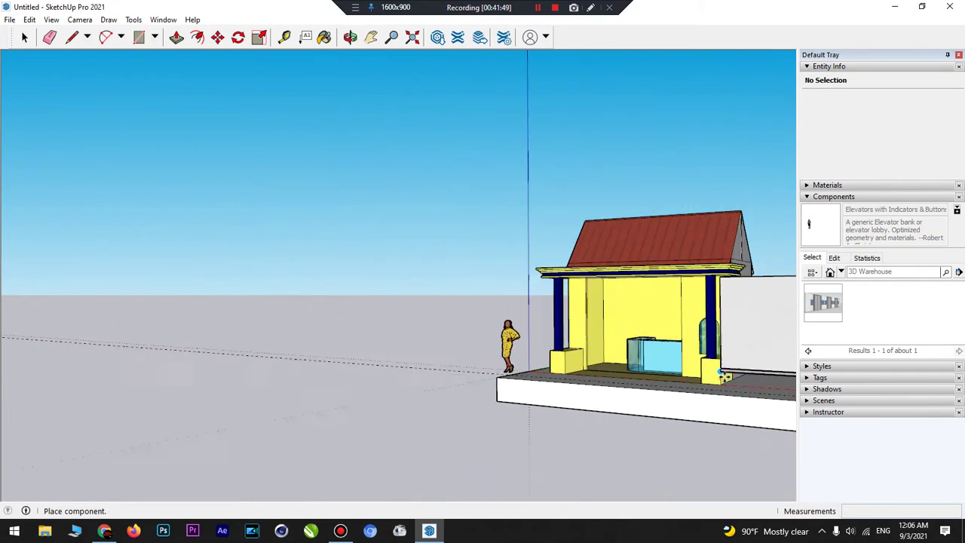
pyautogui.click(191, 341)
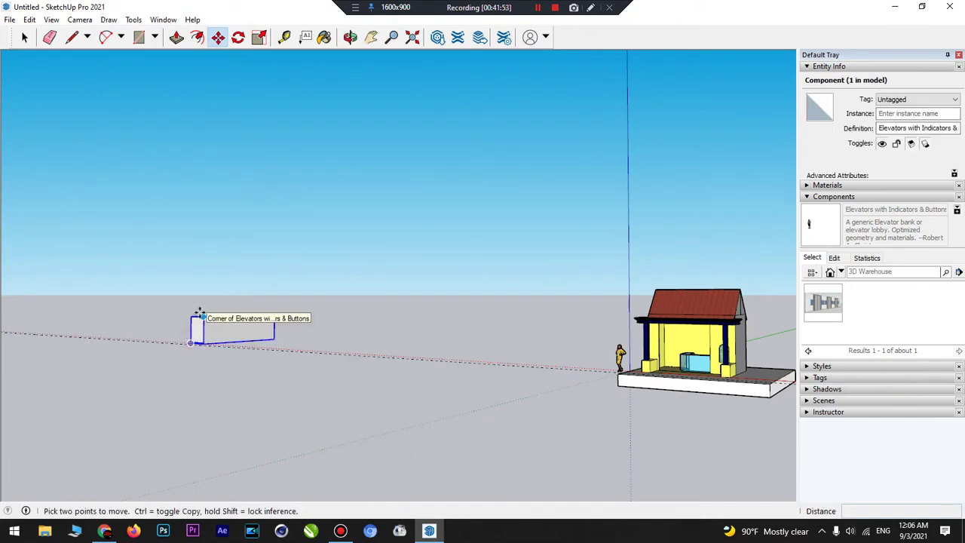
# - Try rotating the elevator component about its end face, inspect its doors up close, and erase it from the model
pyautogui.press('q')
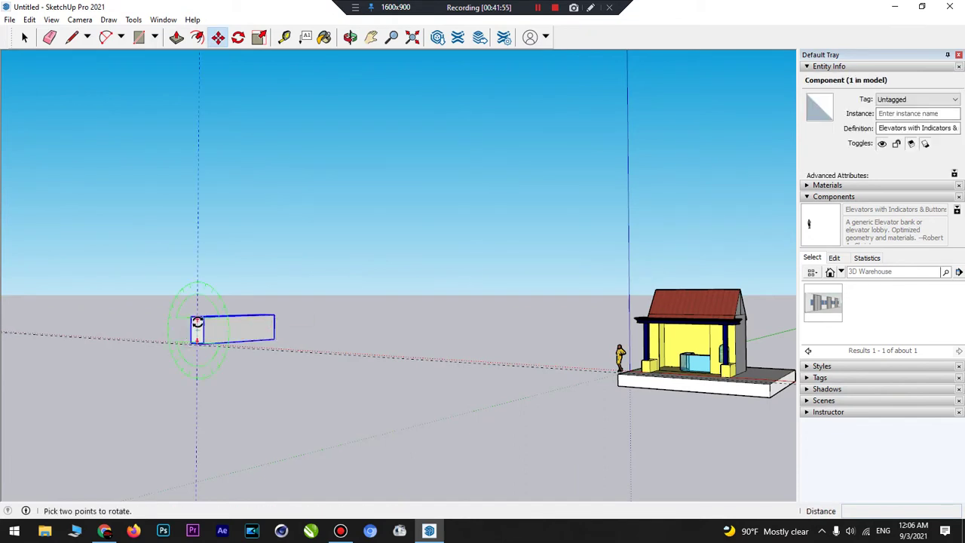
pyautogui.click(198, 330)
pyautogui.click(203, 321)
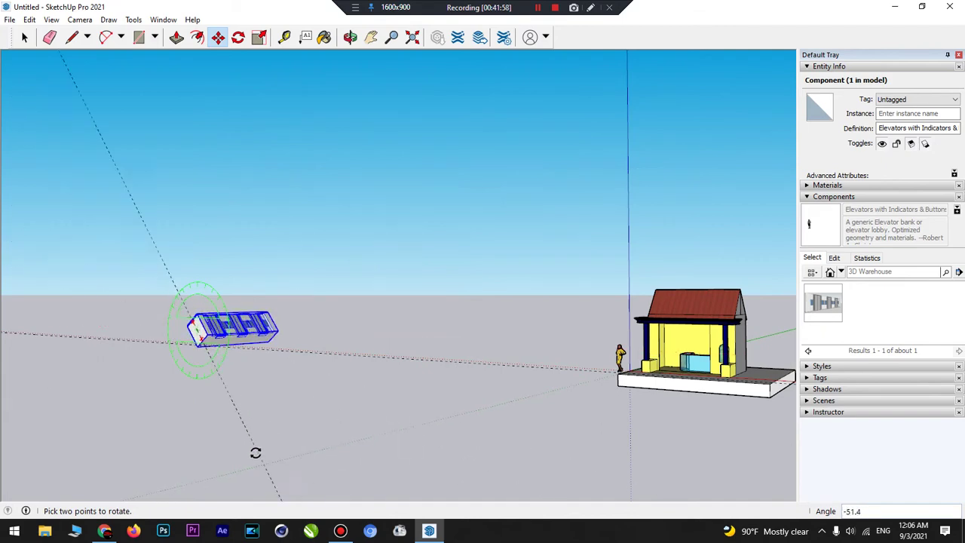
pyautogui.moveTo(254, 452); pyautogui.dragTo(254, 422, button='middle')
pyautogui.press('m')
pyautogui.scroll(5, 232, 279)
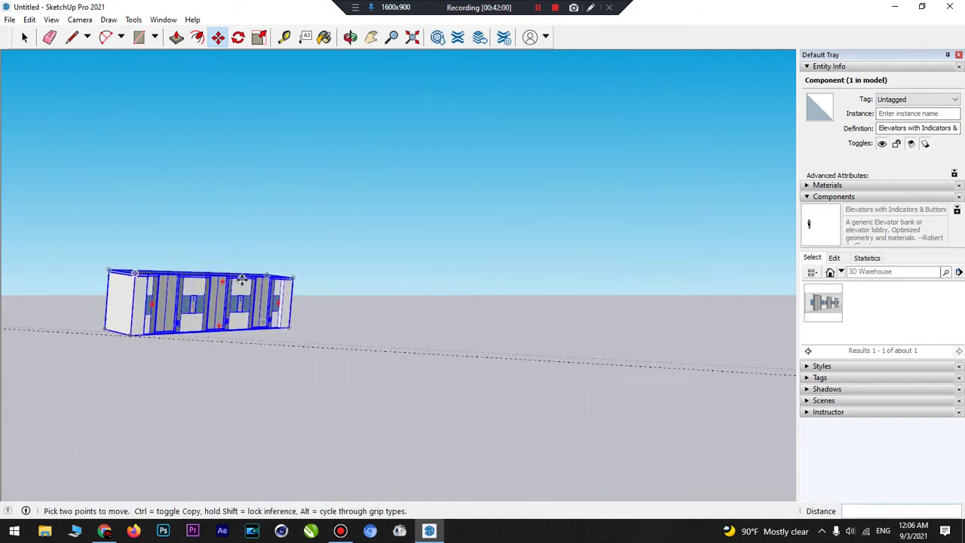
pyautogui.scroll(2, 236, 284)
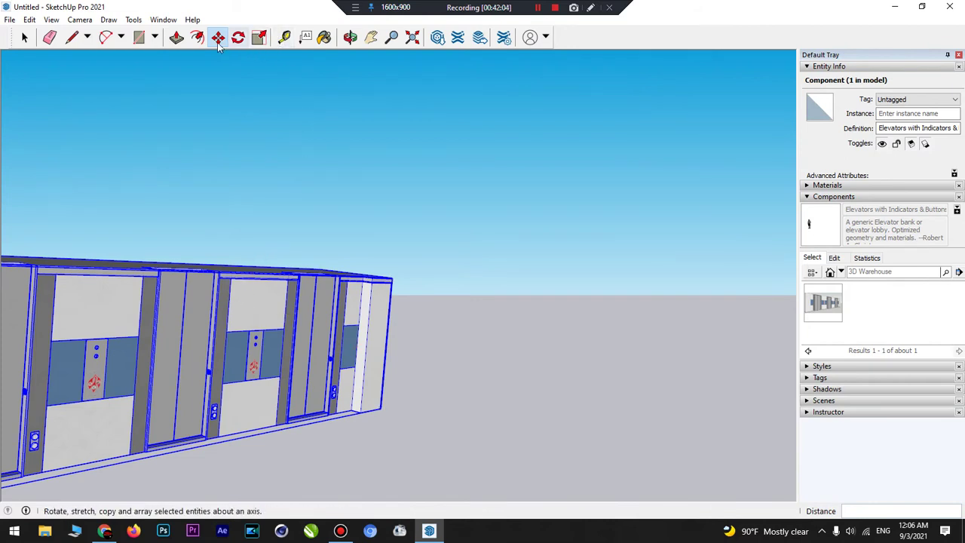
pyautogui.click(49, 37)
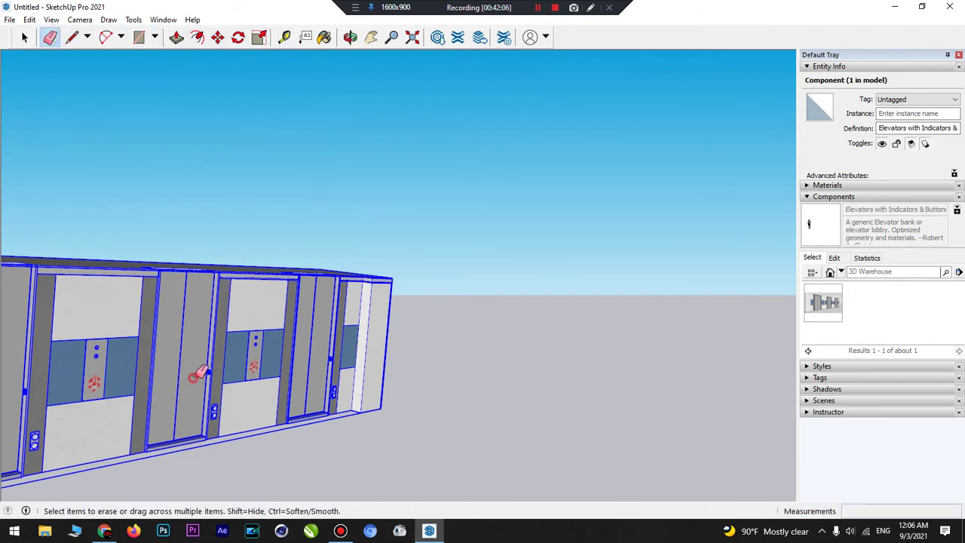
pyautogui.click(218, 362)
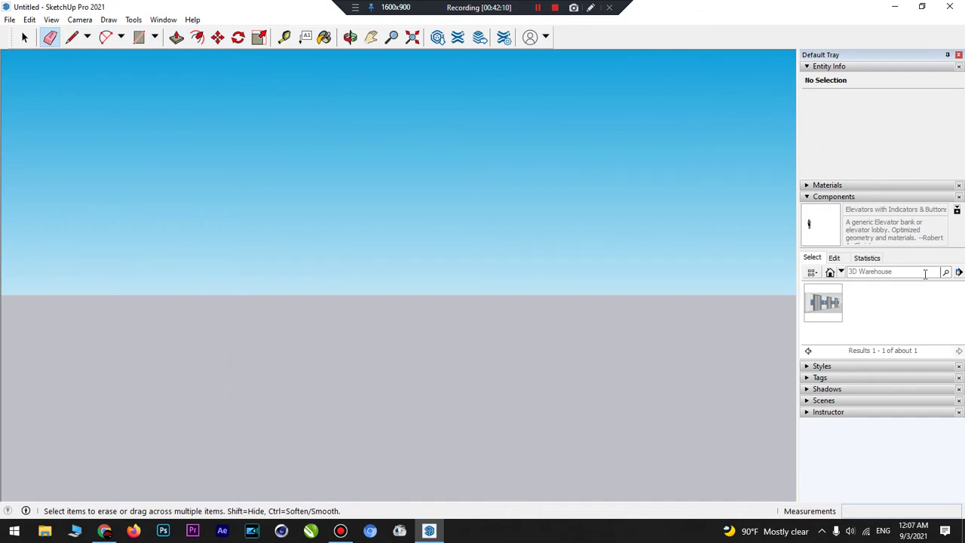
# - Search the component library for "door toko" and place the Folding Door Toko component on open ground away from the house
pyautogui.click(932, 270)
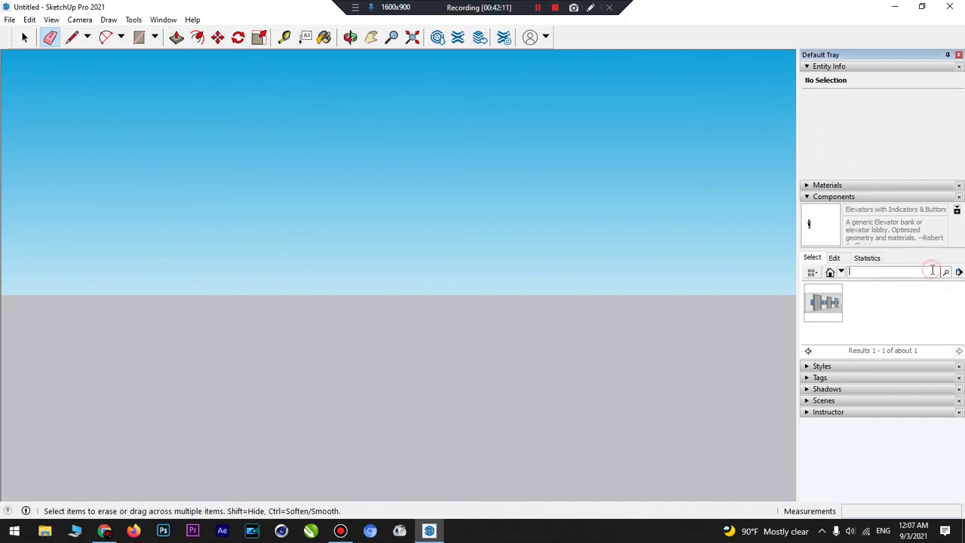
pyautogui.click(886, 273)
pyautogui.write('h')
pyautogui.write('d')
pyautogui.write('oor toko')
pyautogui.press('Return')
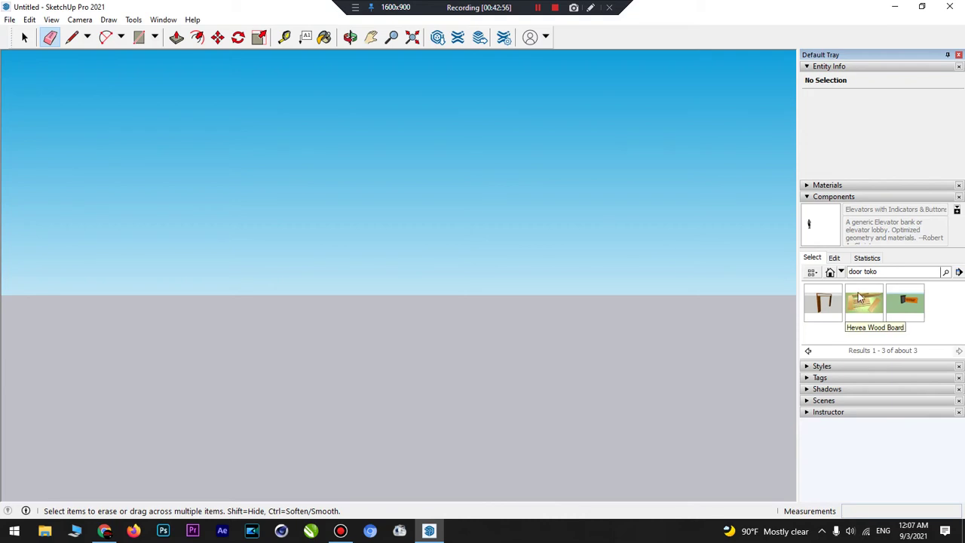
pyautogui.click(823, 303)
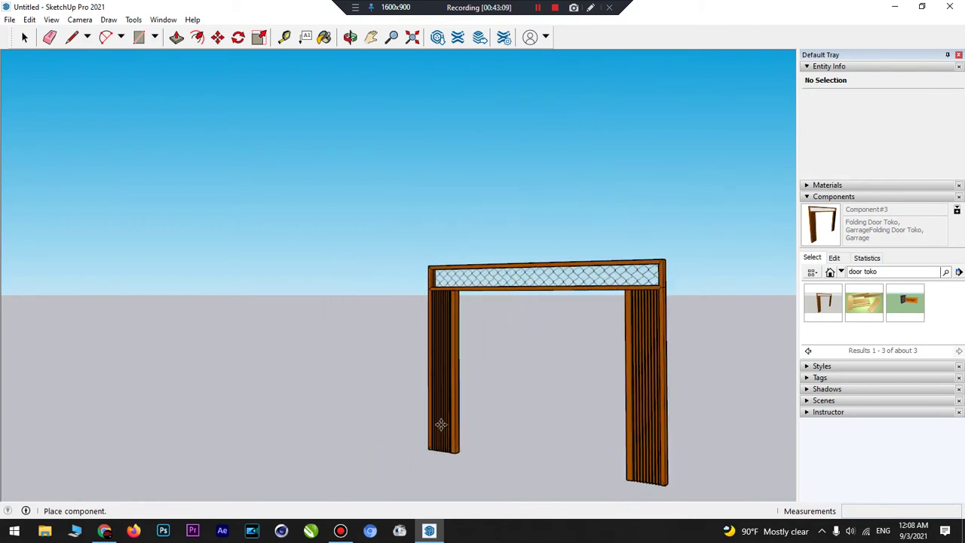
pyautogui.click(515, 454)
# - Move the folding door component from the open ground to the area in front of the house, about 12.96 m away
pyautogui.moveTo(515, 455); pyautogui.dragTo(409, 387)
pyautogui.scroll(-10, 410, 388)
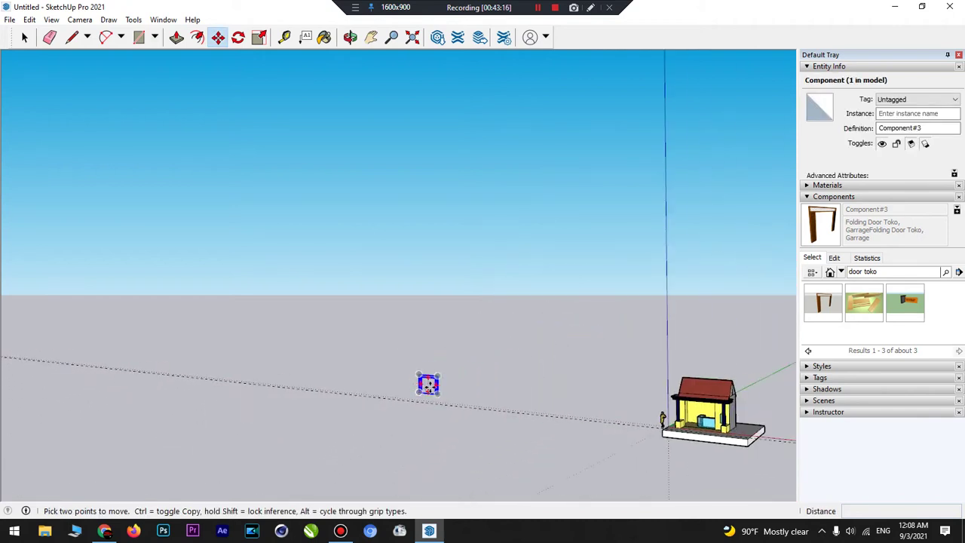
pyautogui.click(427, 384)
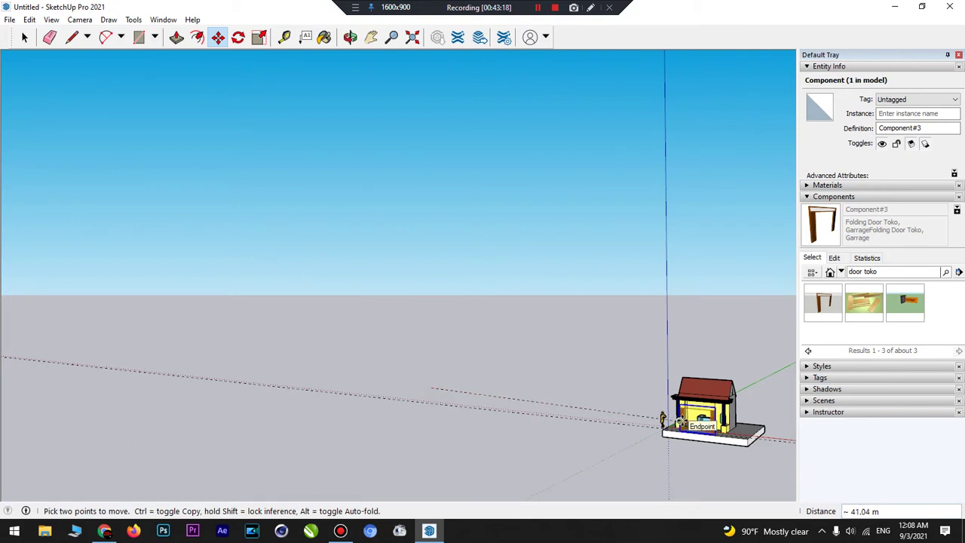
pyautogui.scroll(5, 693, 426)
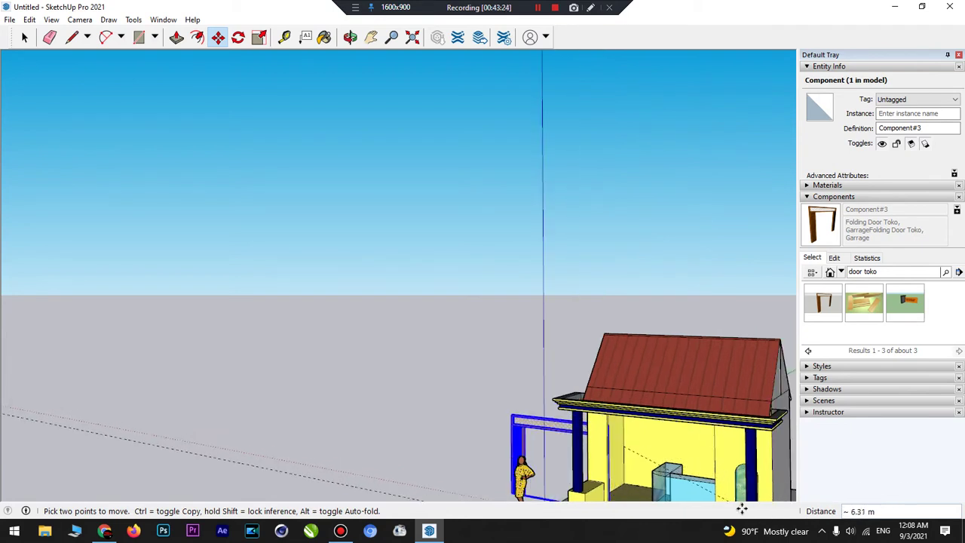
pyautogui.moveTo(743, 508)
pyautogui.keyDown('shift'); pyautogui.mouseDown(button='middle')
pyautogui.moveTo(721, 513)
pyautogui.moveTo(682, 429)
pyautogui.mouseUp(button='middle'); pyautogui.keyUp('shift')
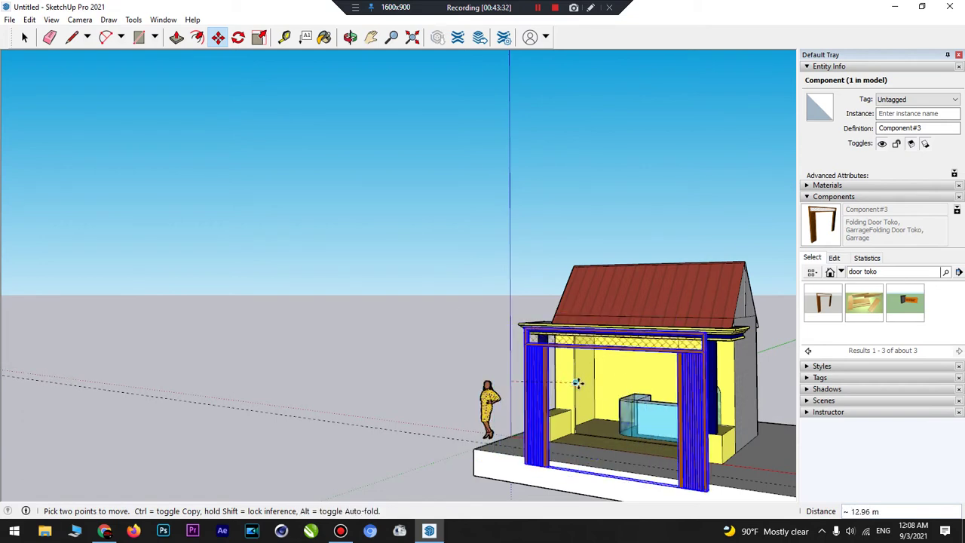
pyautogui.click(576, 383)
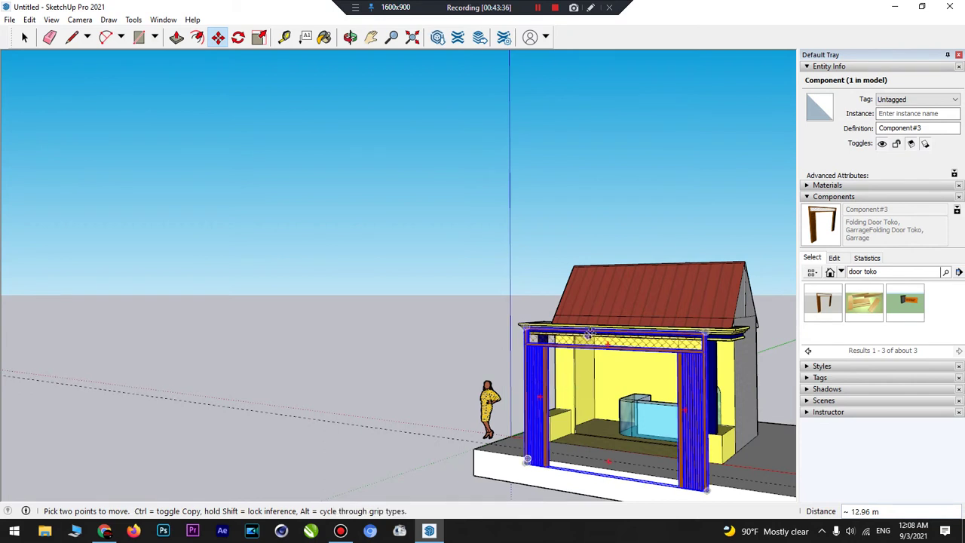
# - Move the folding door closer to the porch as seen from the side, and fine-tune its position by 0.41 m
pyautogui.click(350, 36)
pyautogui.moveTo(703, 413); pyautogui.dragTo(558, 406)
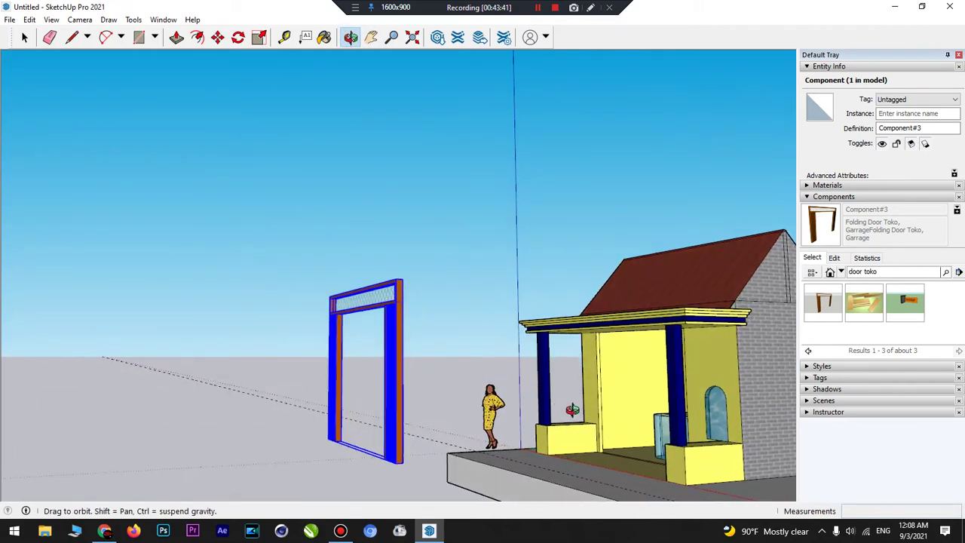
pyautogui.click(217, 37)
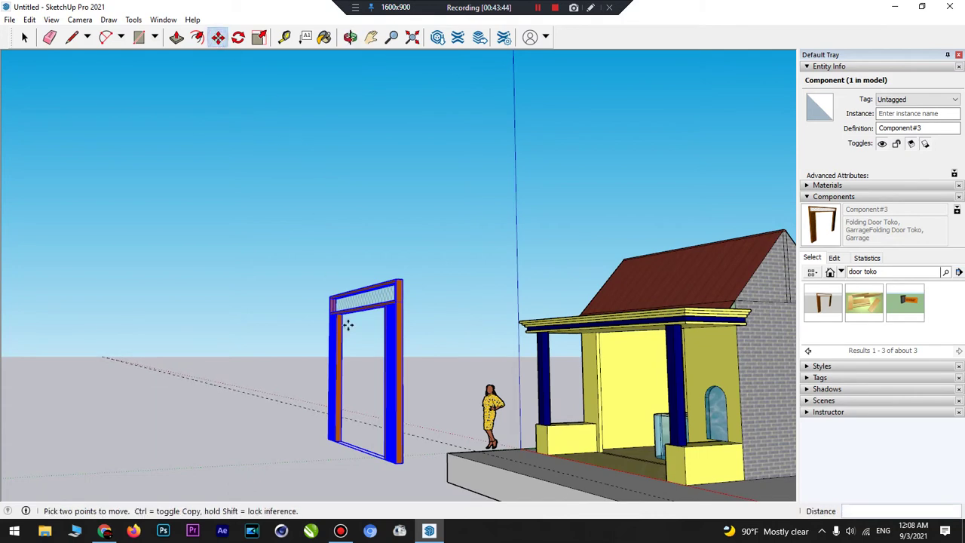
pyautogui.click(386, 360)
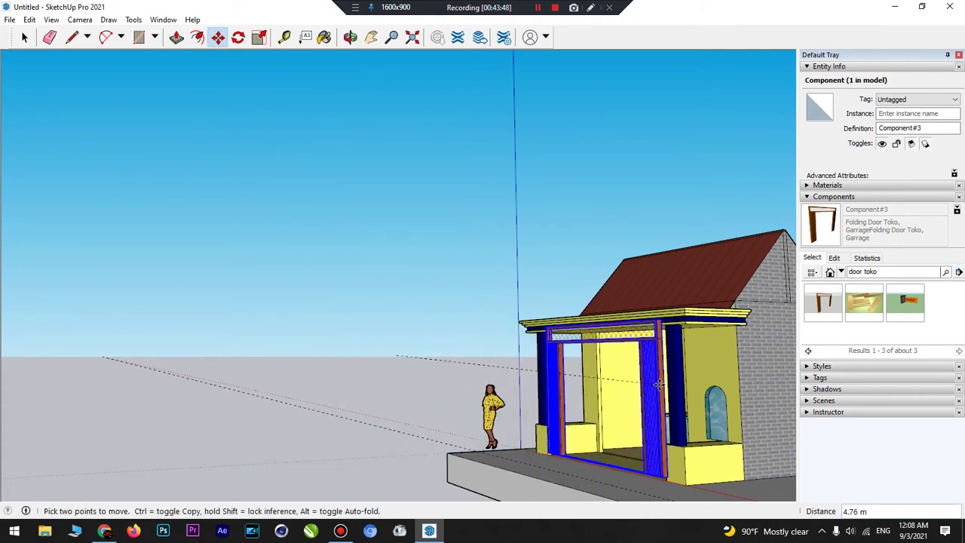
pyautogui.click(663, 345)
pyautogui.scroll(4, 662, 345)
pyautogui.click(652, 367)
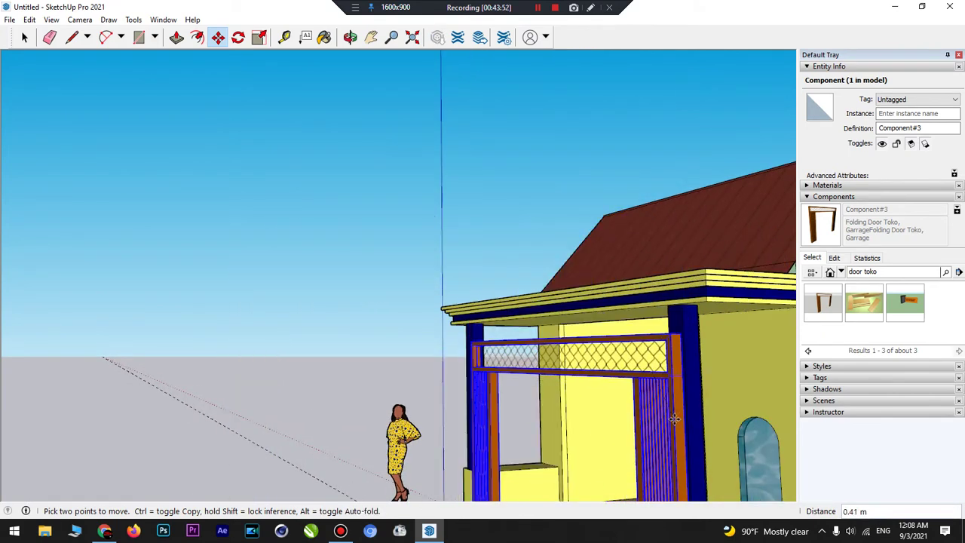
pyautogui.click(675, 419)
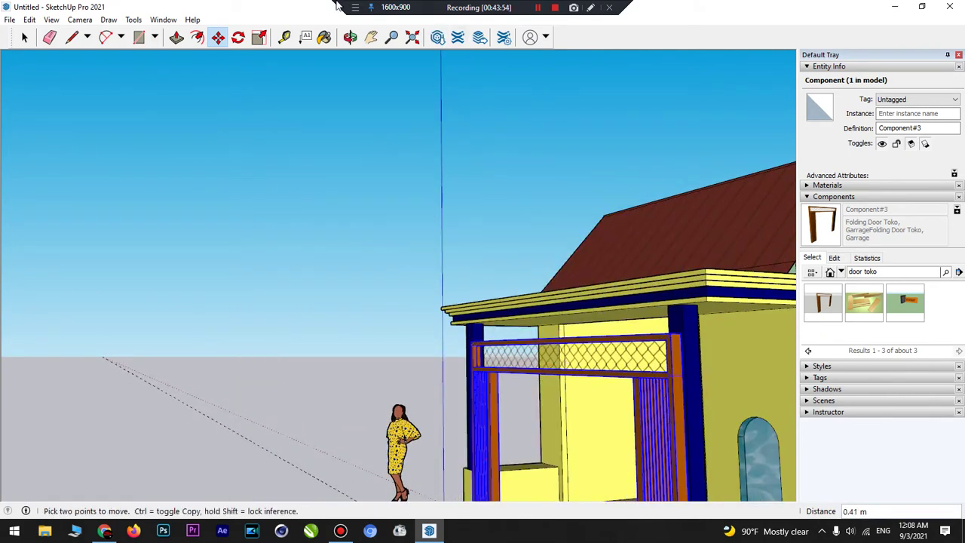
# - Move the folding door 2.83 m back under the porch roof, toward the front wall of the house
pyautogui.click(350, 38)
pyautogui.moveTo(515, 371); pyautogui.dragTo(561, 398)
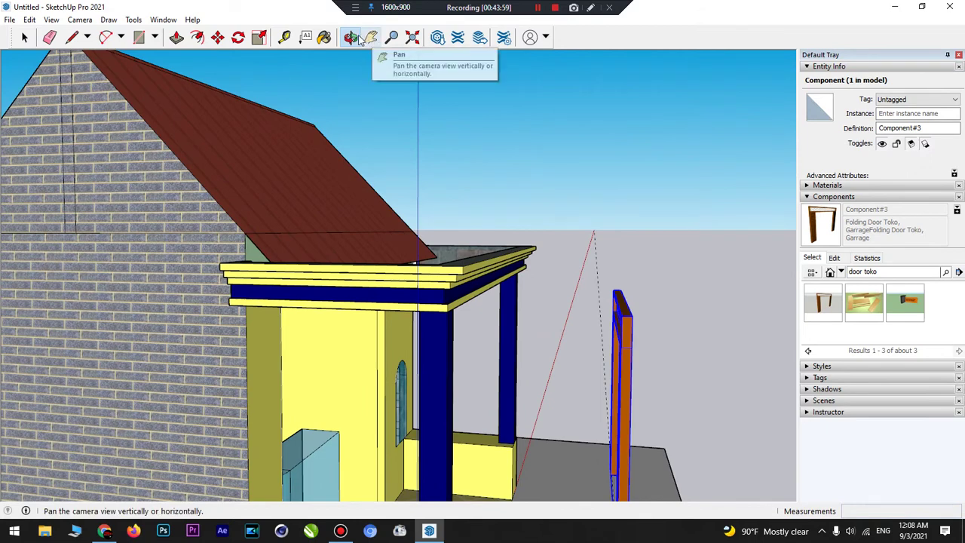
pyautogui.click(224, 42)
pyautogui.click(625, 394)
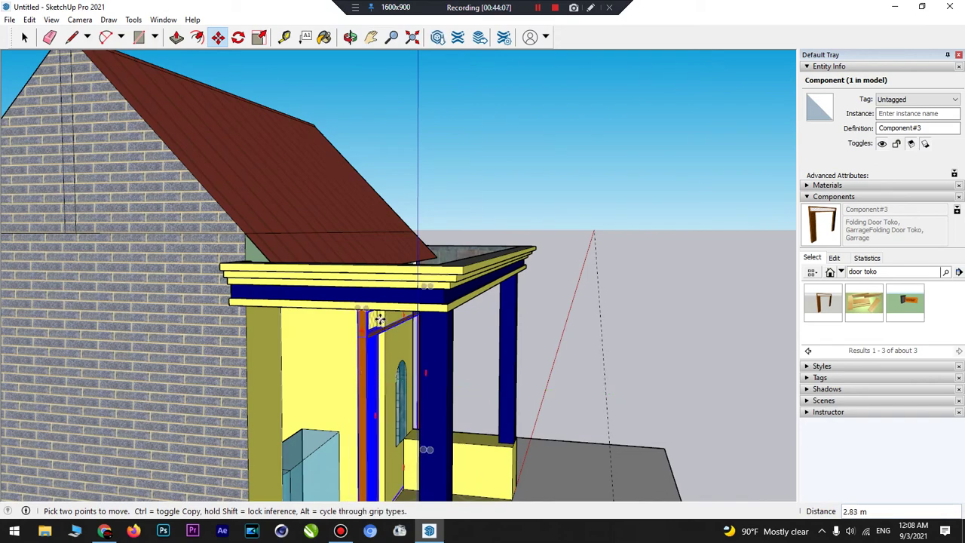
# - Slide the folding door 2.36 m sideways along the front wall to centre it on the entrance opening
pyautogui.scroll(5, 377, 319)
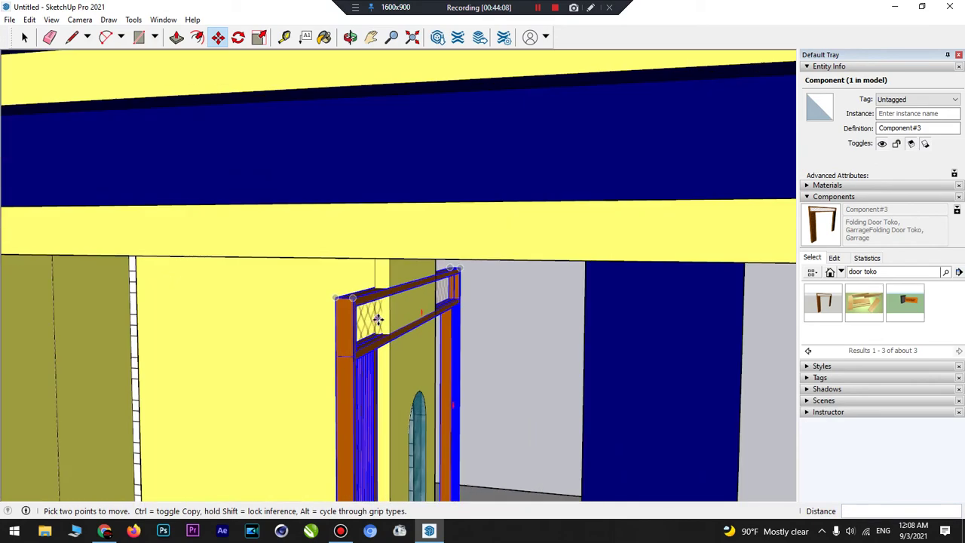
pyautogui.click(350, 37)
pyautogui.moveTo(474, 282); pyautogui.dragTo(673, 264)
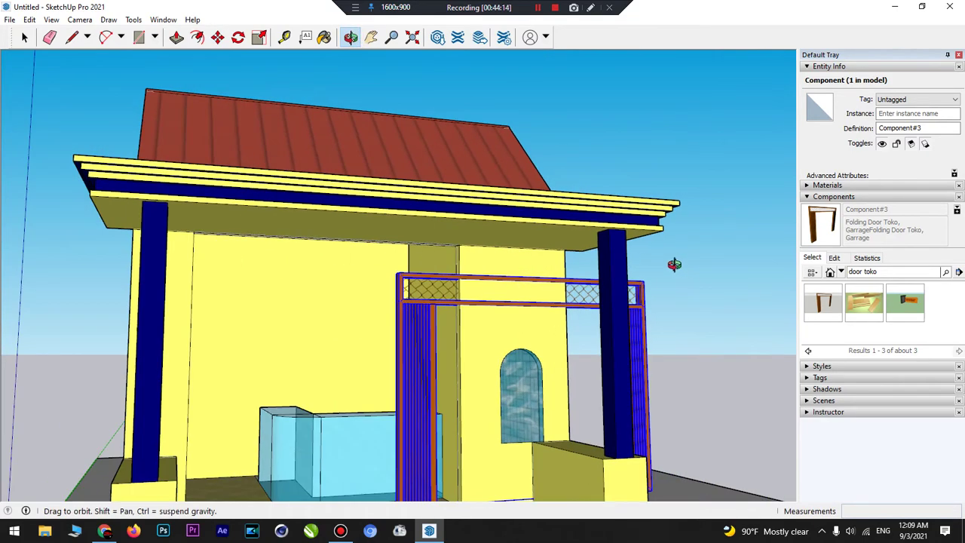
pyautogui.moveTo(562, 296); pyautogui.dragTo(479, 294)
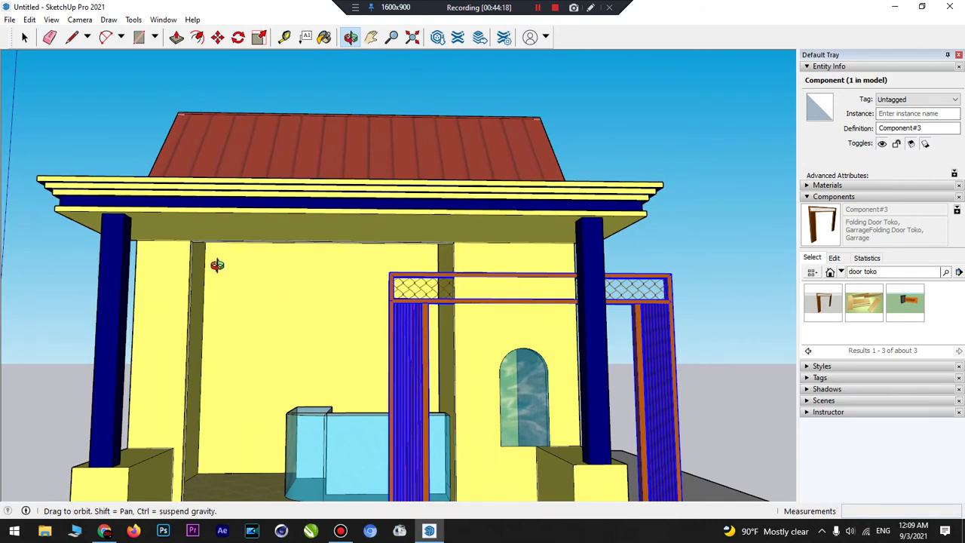
pyautogui.click(217, 37)
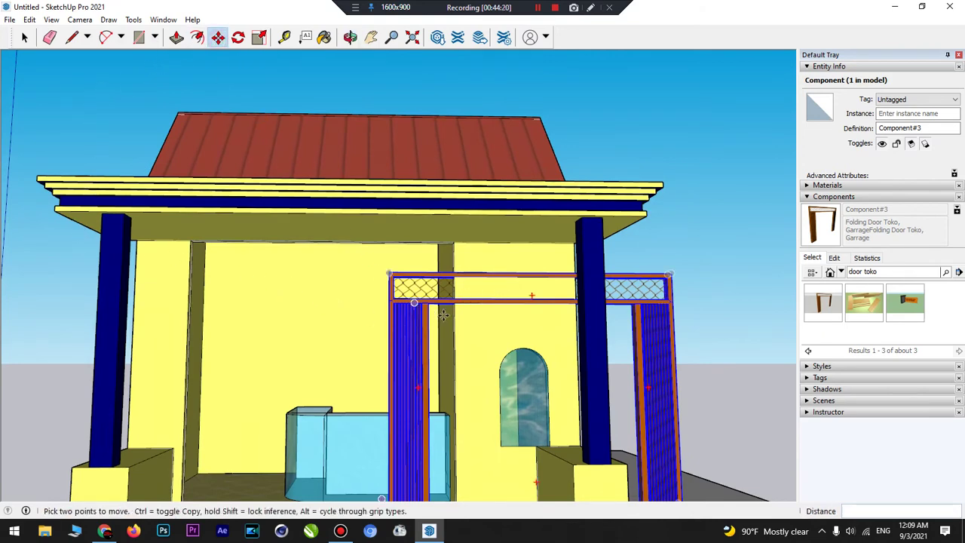
pyautogui.click(435, 309)
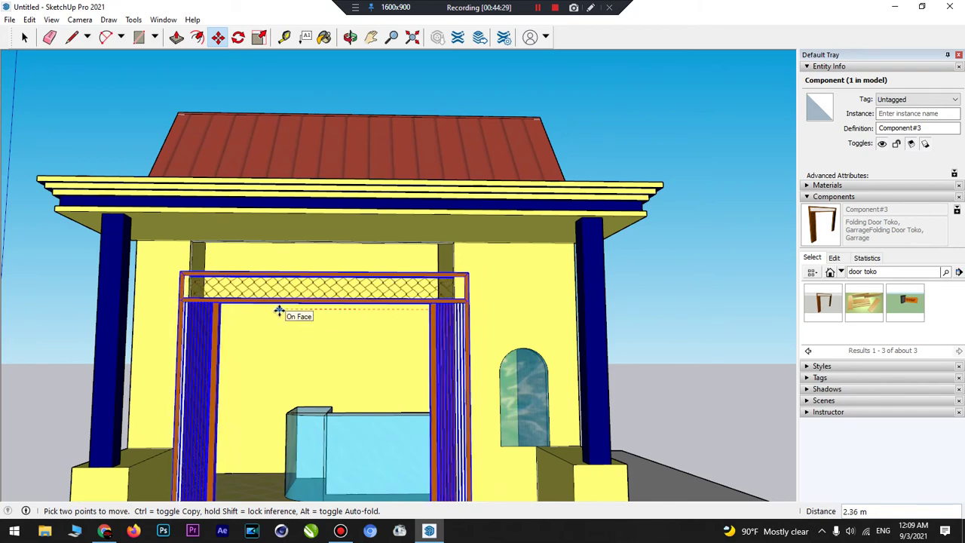
pyautogui.click(278, 310)
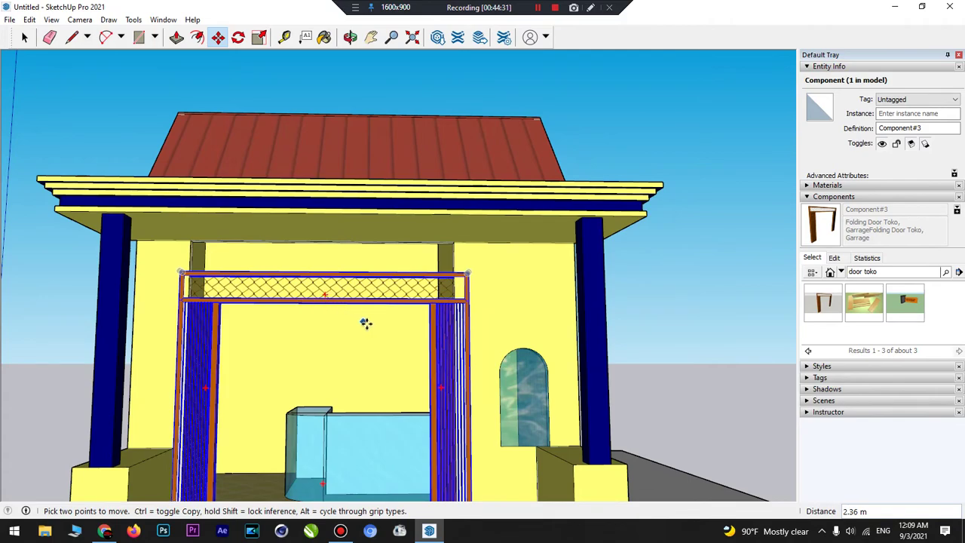
# - Lower the folding door 0.05 m so the base of its frame meets the porch floor
pyautogui.click(351, 37)
pyautogui.moveTo(339, 389); pyautogui.dragTo(339, 329)
pyautogui.scroll(5, 430, 322)
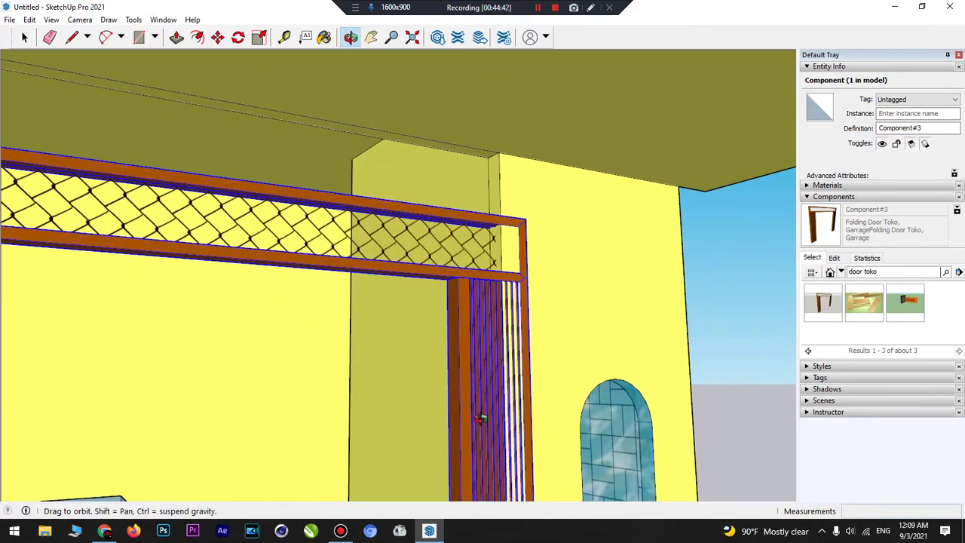
pyautogui.scroll(-5, 471, 282)
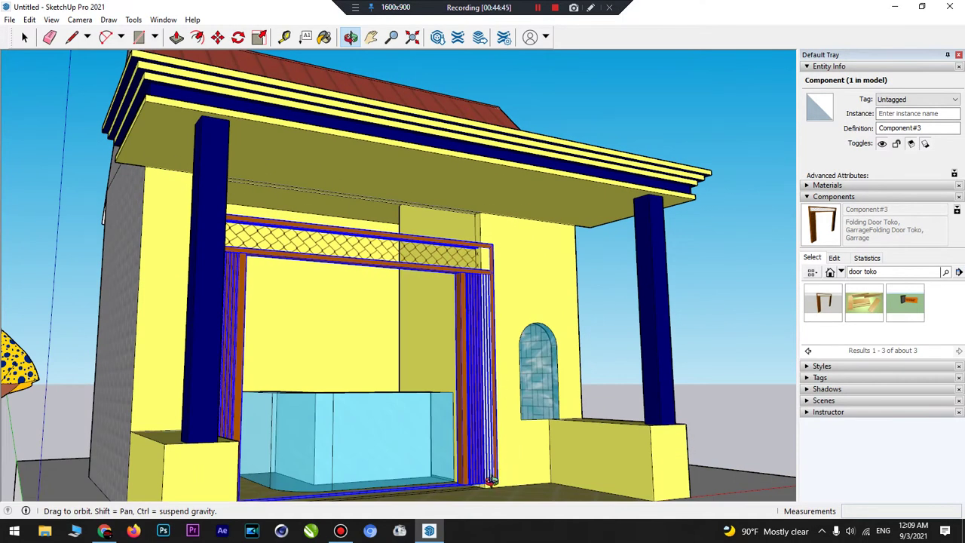
pyautogui.scroll(10, 490, 483)
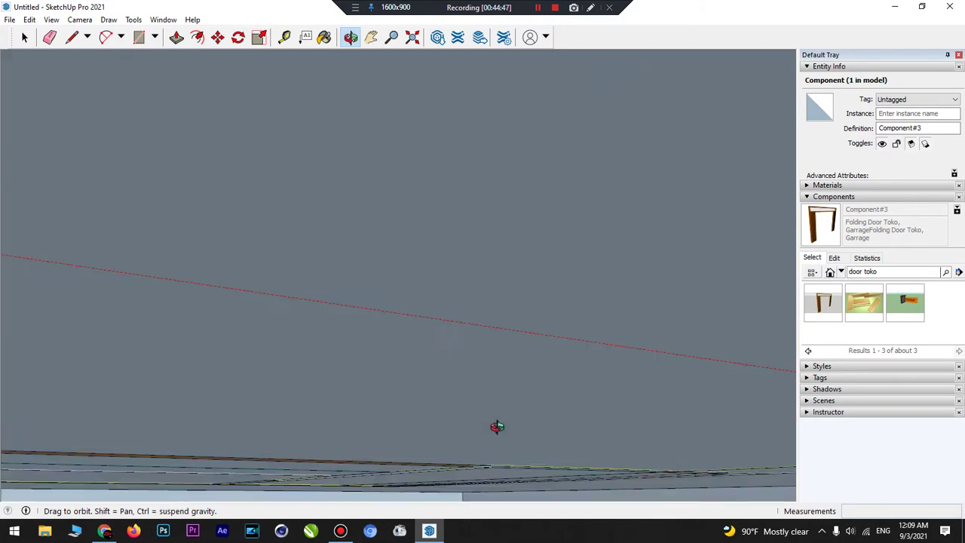
pyautogui.scroll(-4, 550, 459)
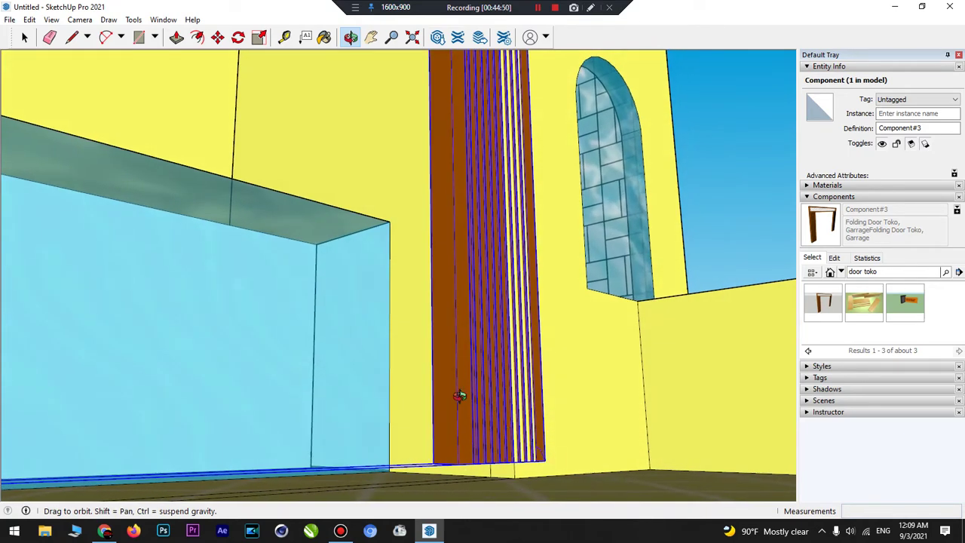
pyautogui.click(217, 38)
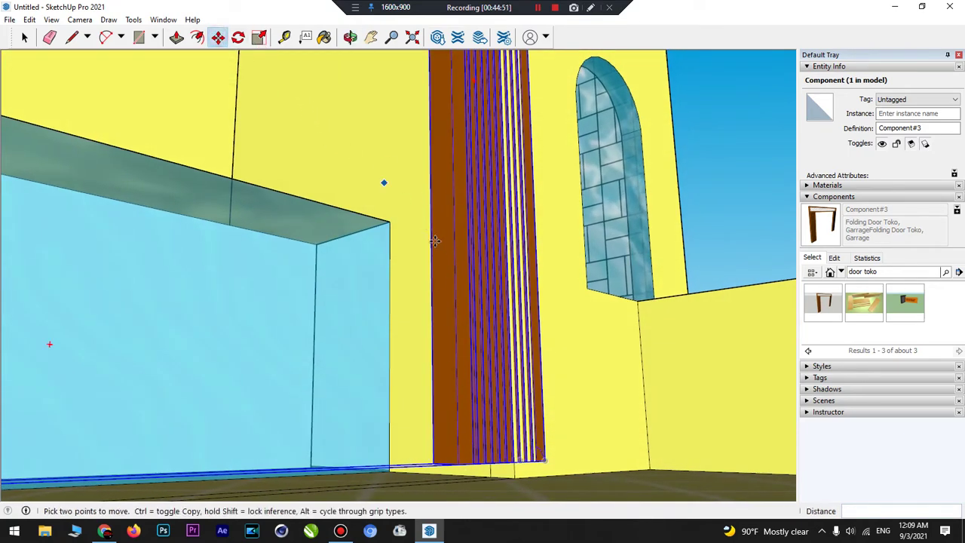
pyautogui.click(438, 259)
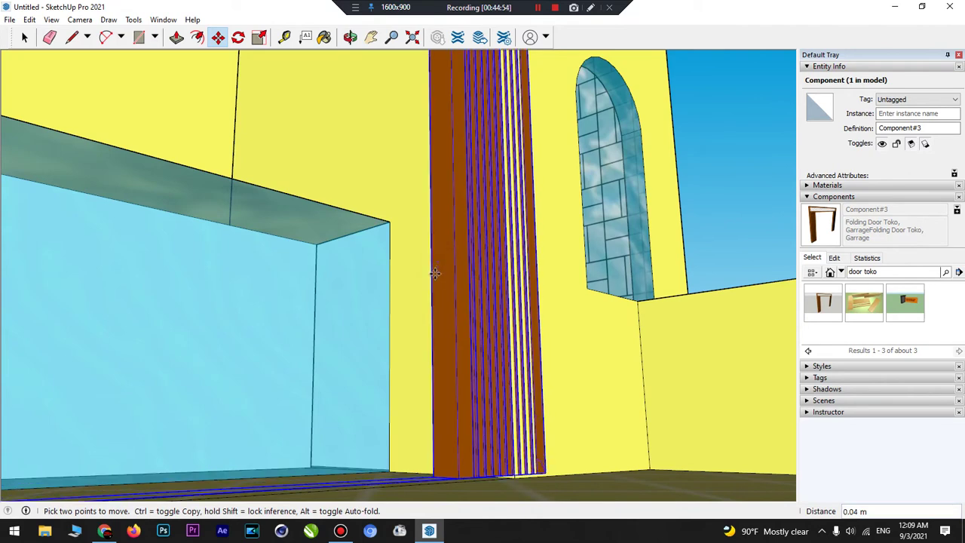
pyautogui.click(433, 275)
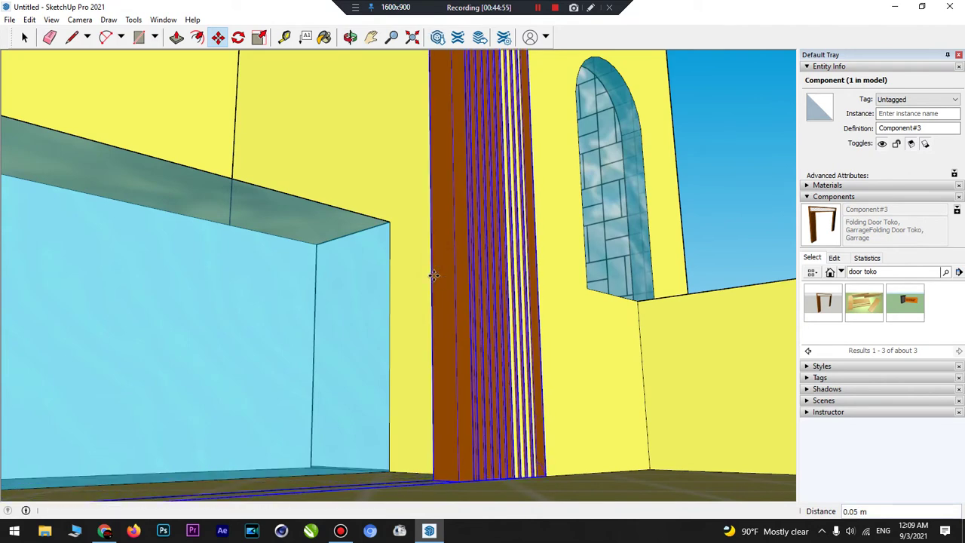
# - Push the narrow jamb face on the left side of the entrance opening back 0.10 m to the door frame's outer edge
pyautogui.click(351, 37)
pyautogui.moveTo(377, 80); pyautogui.dragTo(126, 169)
pyautogui.scroll(-5, 522, 381)
pyautogui.scroll(6, 125, 169)
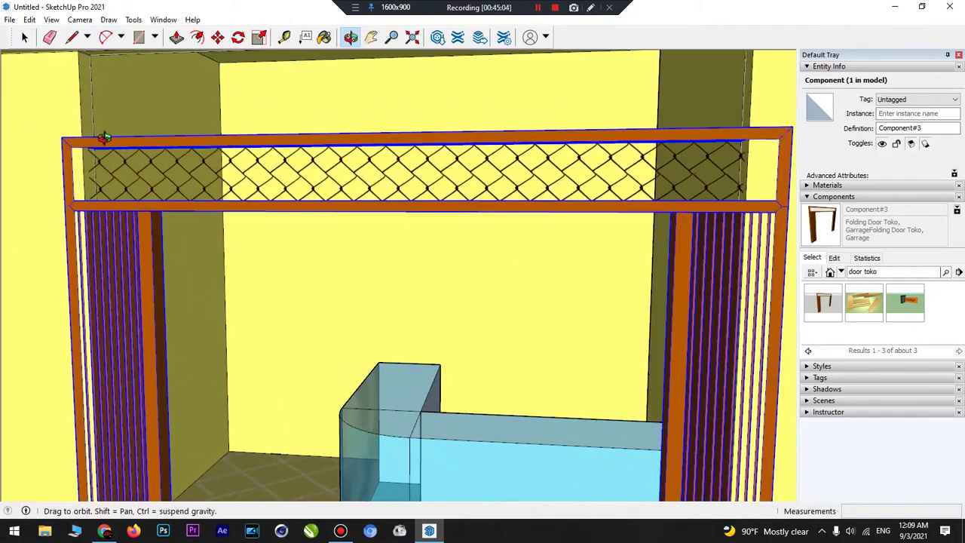
pyautogui.moveTo(157, 238); pyautogui.dragTo(96, 89)
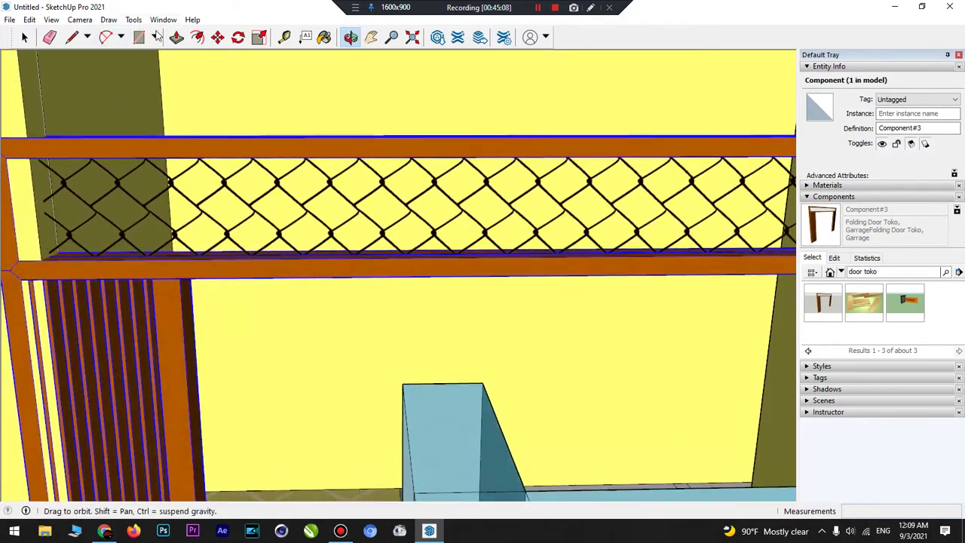
pyautogui.moveTo(308, 107); pyautogui.dragTo(248, 53)
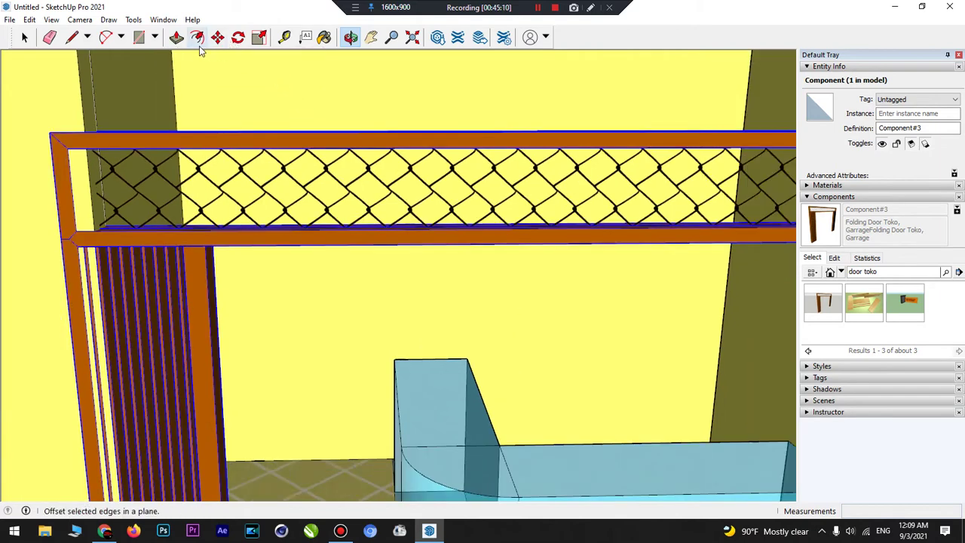
pyautogui.click(176, 37)
pyautogui.click(89, 121)
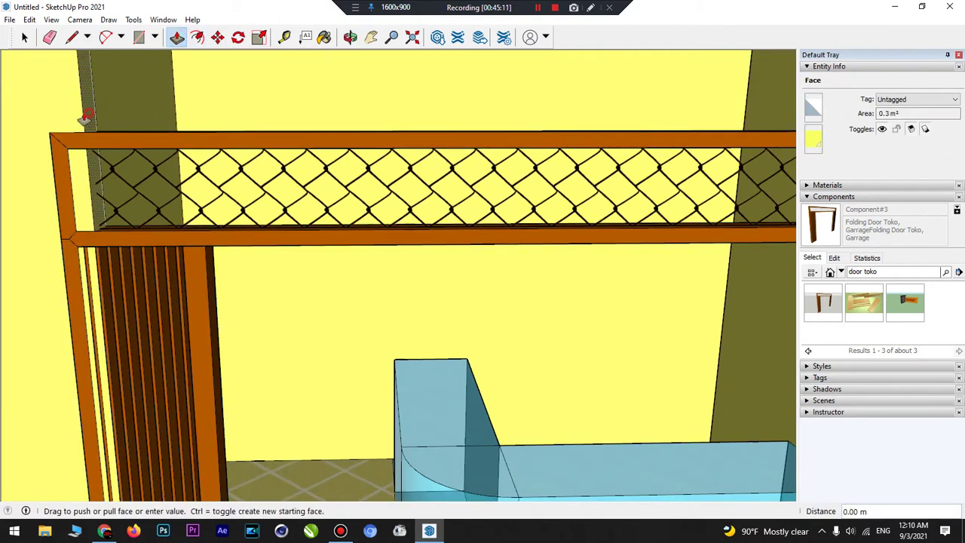
pyautogui.click(50, 149)
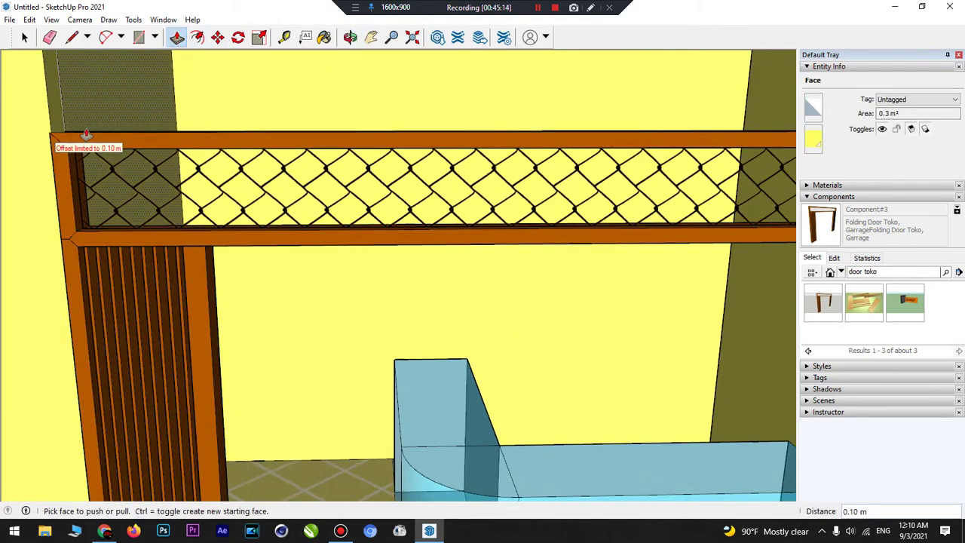
# - Push the entrance's right jamb face out to the door frame's corner and the adjoining inner wall face by 0.10 m
pyautogui.scroll(-3, 76, 139)
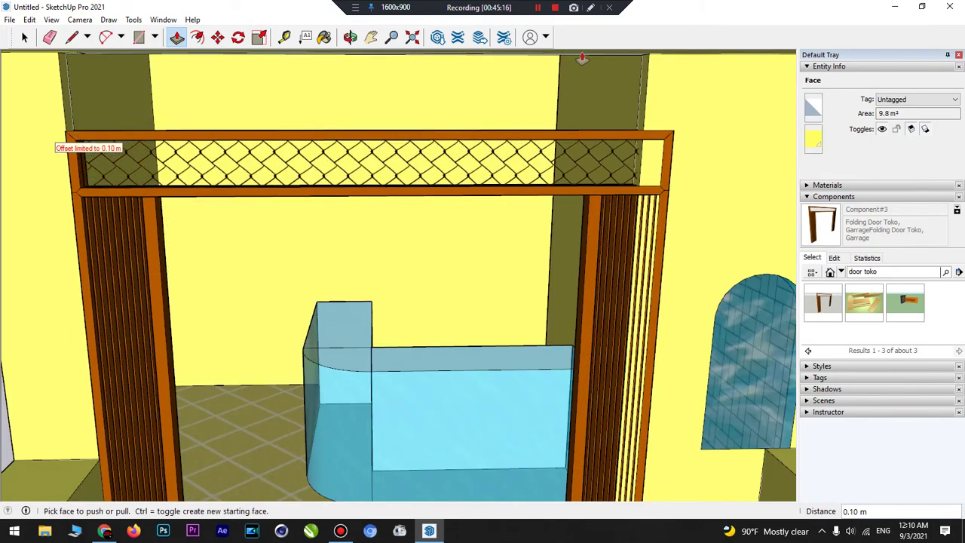
pyautogui.scroll(3, 645, 69)
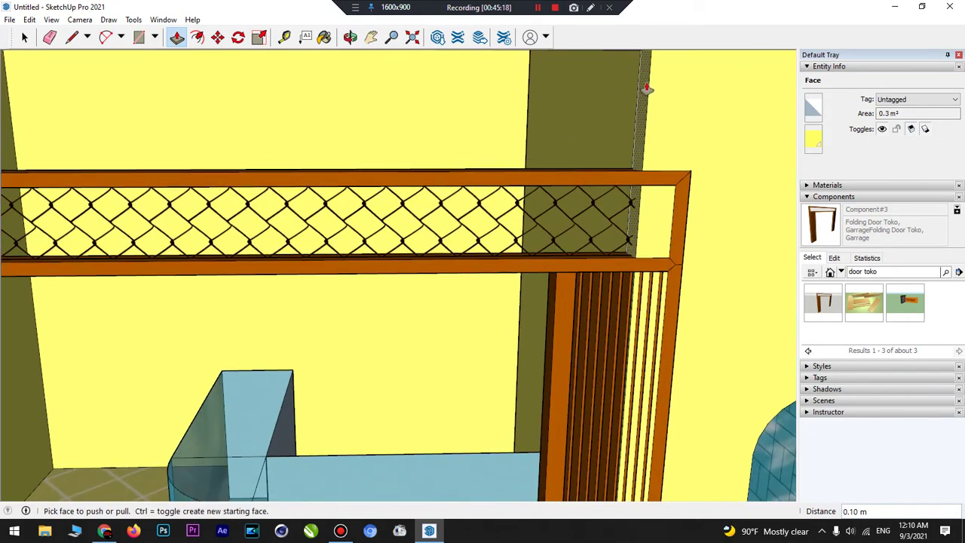
pyautogui.click(644, 88)
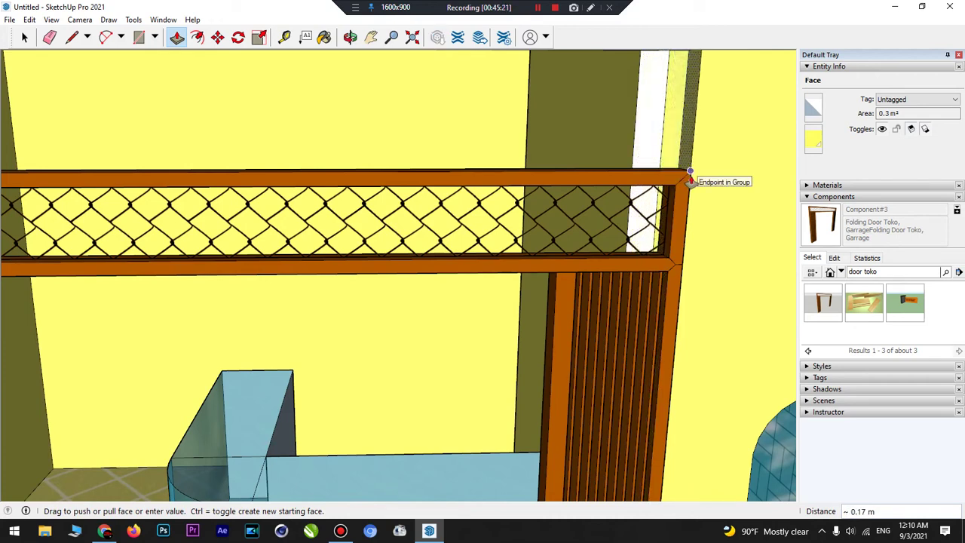
pyautogui.click(689, 172)
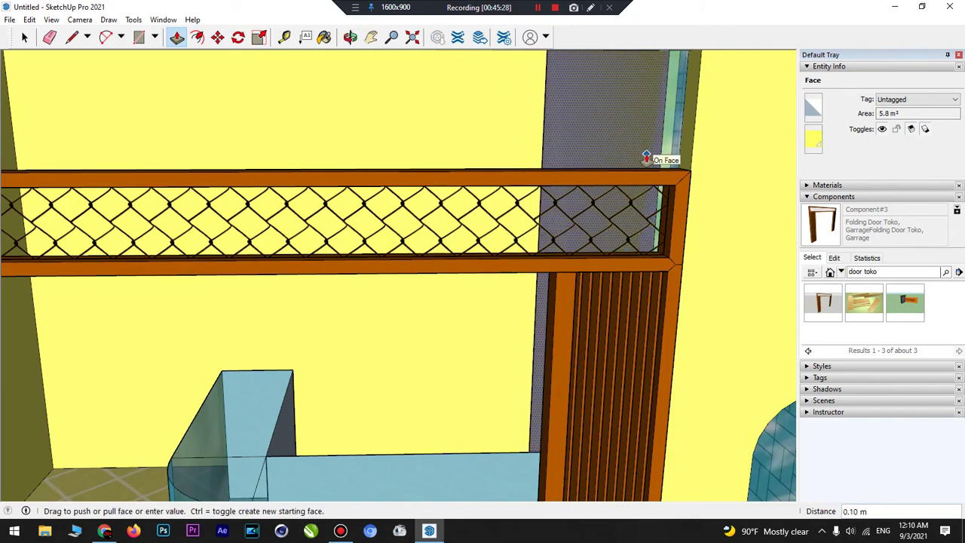
pyautogui.click(646, 157)
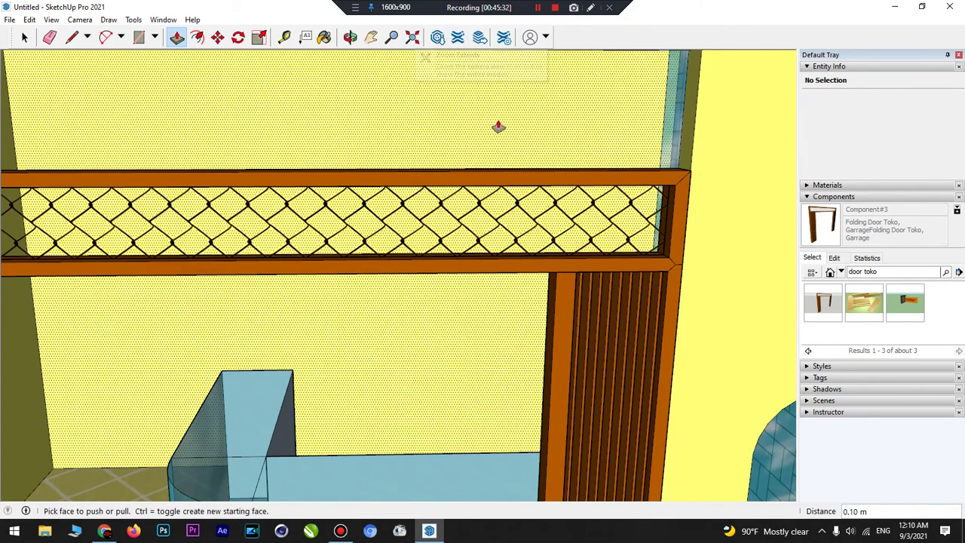
# - Draw a line about 3.3 m long across the top of the folding door frame, from the left jamb edge to the right
pyautogui.scroll(-3, 497, 125)
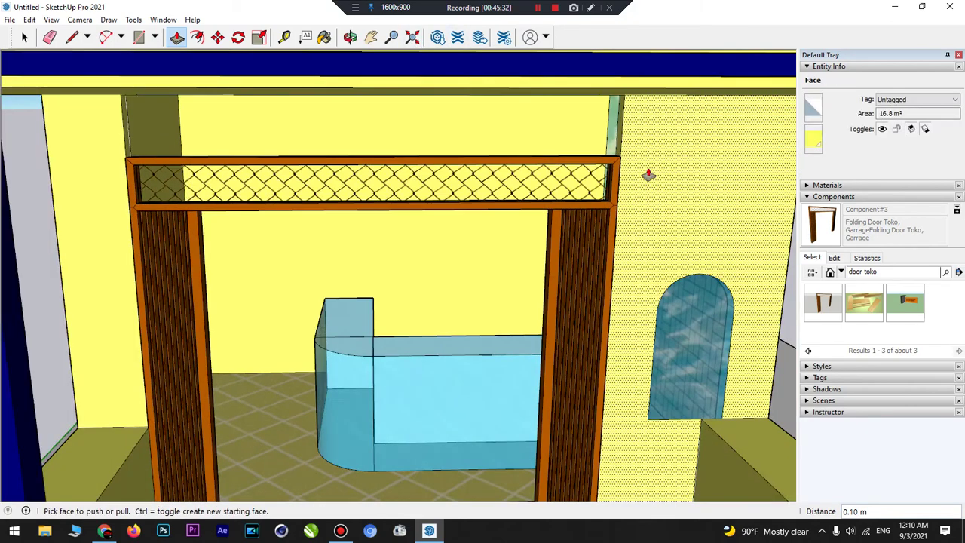
pyautogui.click(71, 37)
pyautogui.scroll(1, 126, 156)
pyautogui.scroll(6, 125, 156)
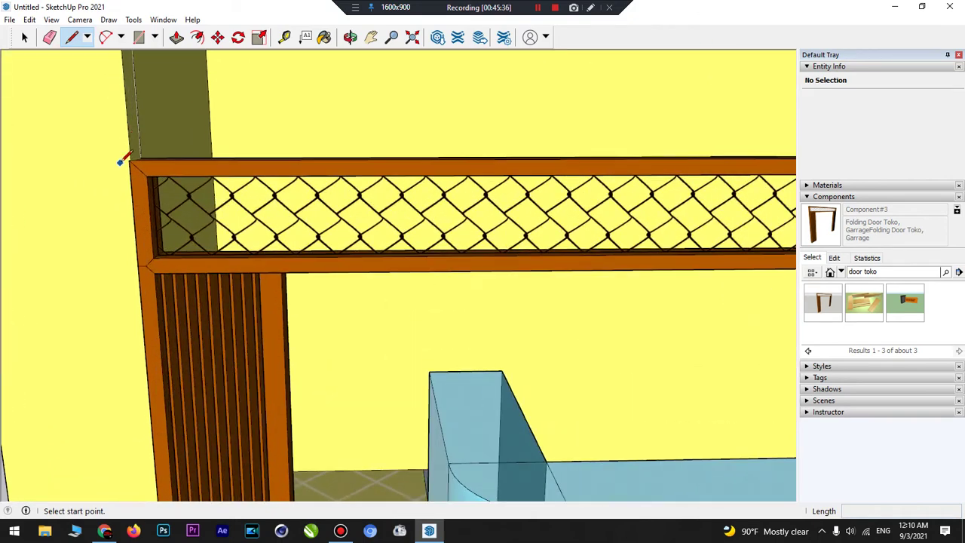
pyautogui.scroll(2, 125, 156)
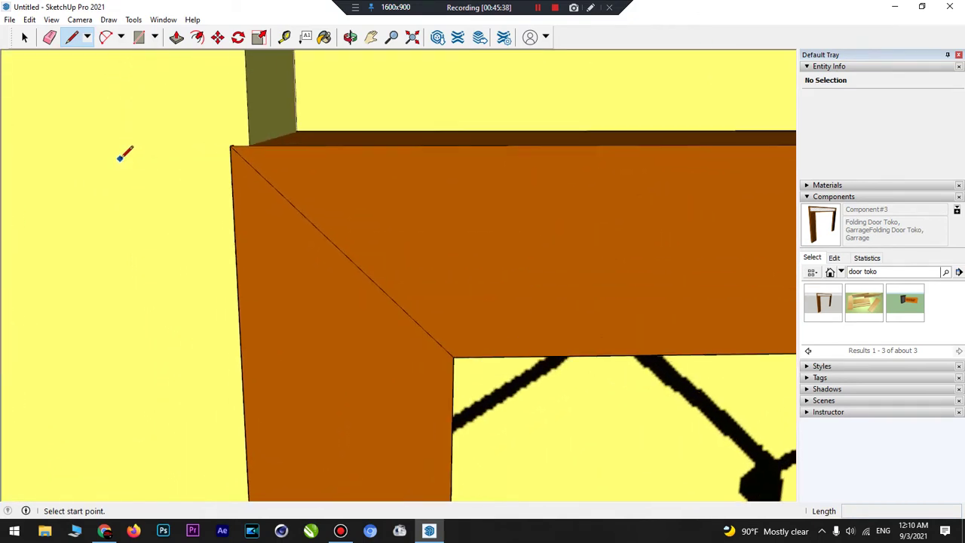
pyautogui.click(250, 144)
pyautogui.scroll(-5, 215, 131)
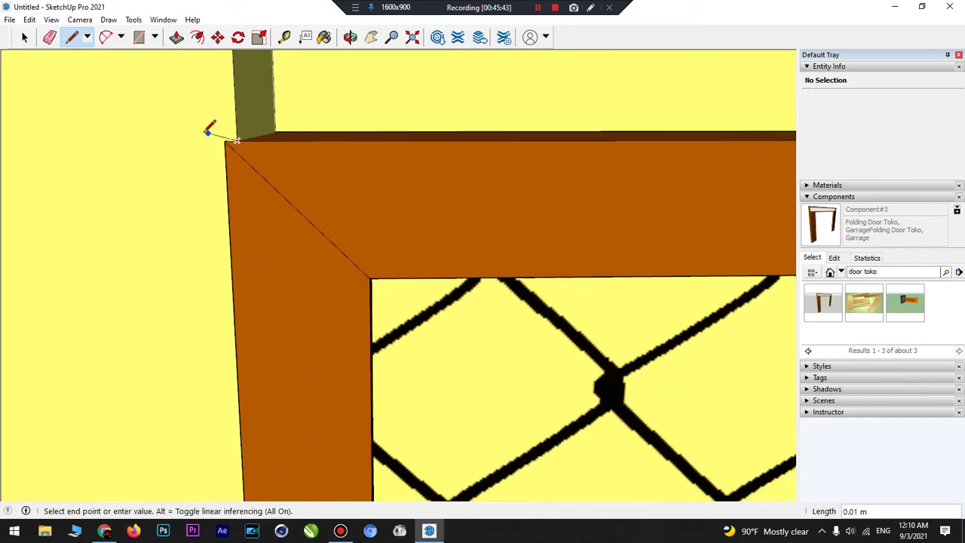
pyautogui.scroll(-5, 32, 142)
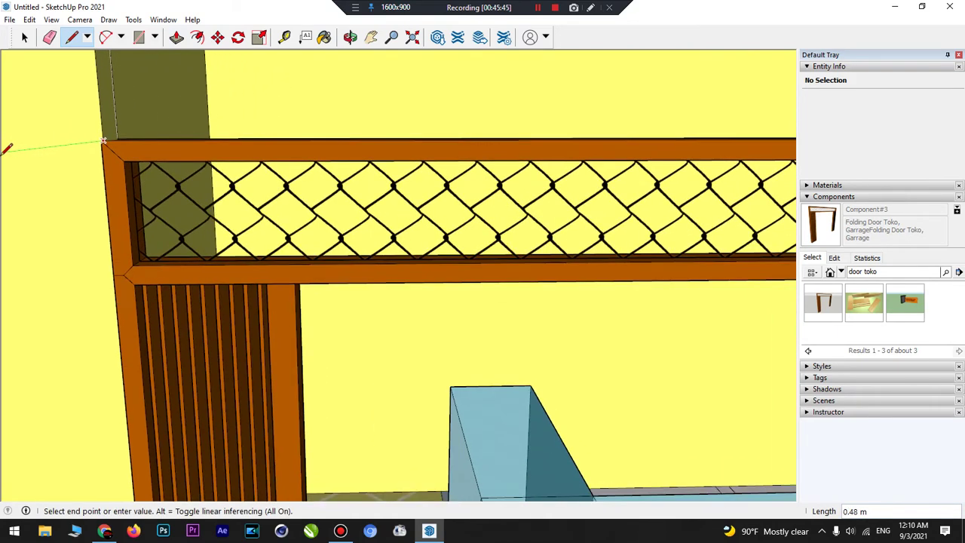
pyautogui.scroll(8, 624, 133)
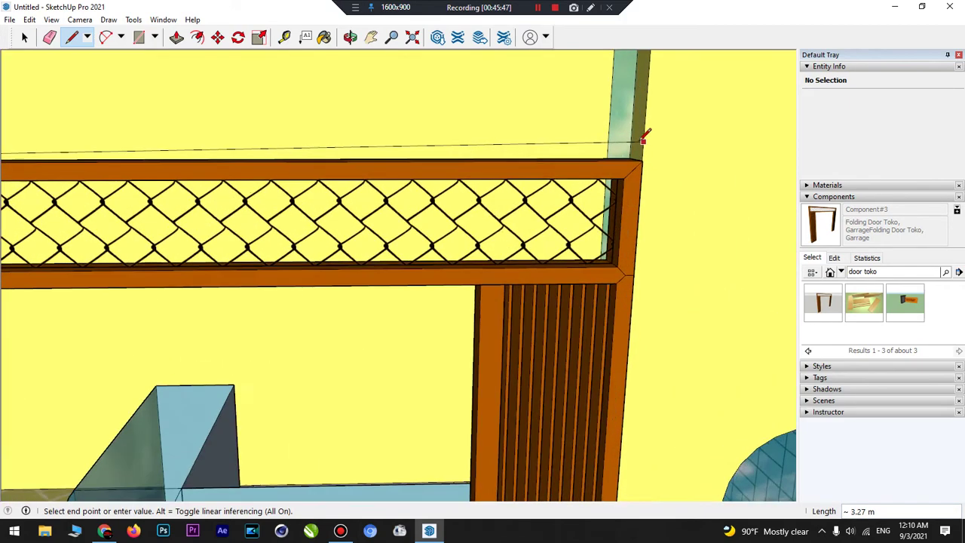
pyautogui.scroll(3, 639, 172)
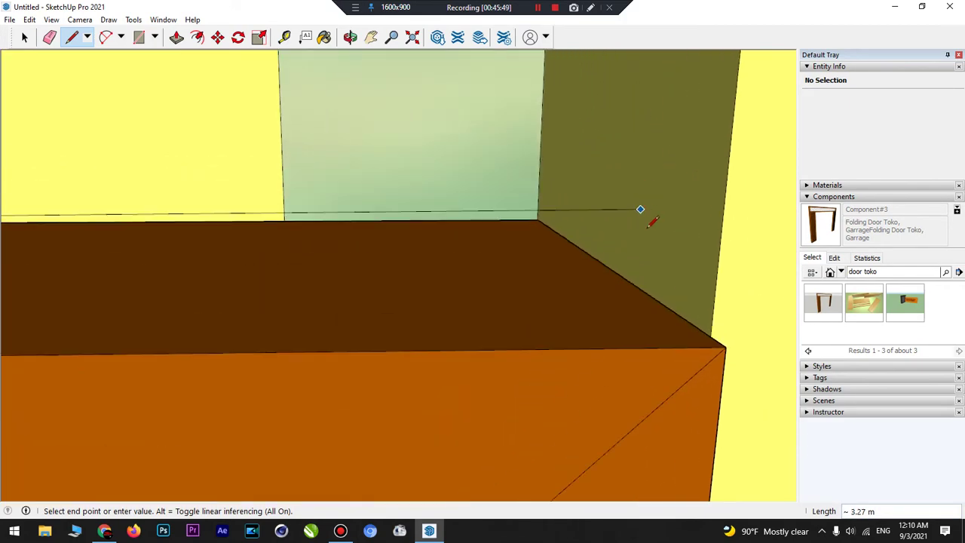
pyautogui.click(710, 337)
pyautogui.click(573, 291)
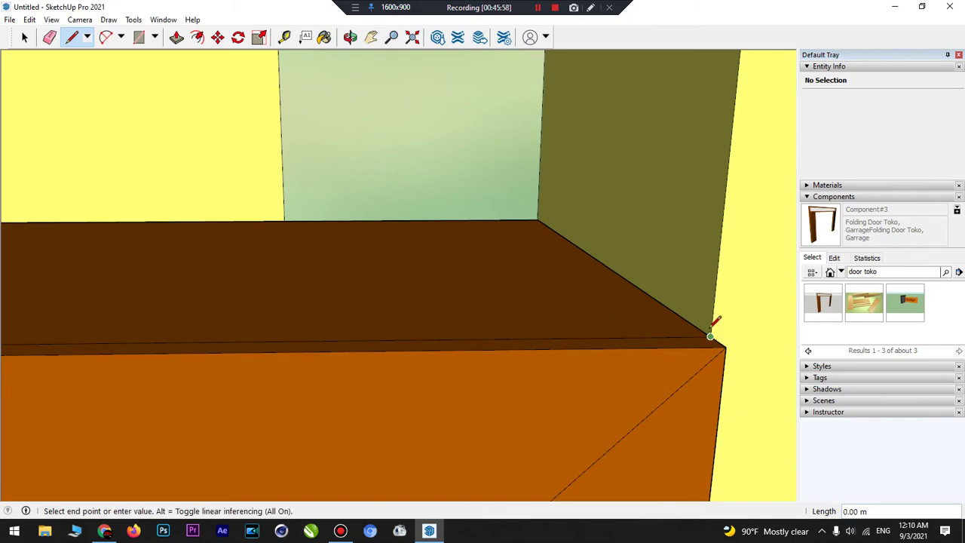
# - Draw a line from the jamb's edge at the door frame's right corner up to the ceiling
pyautogui.scroll(-5, 710, 336)
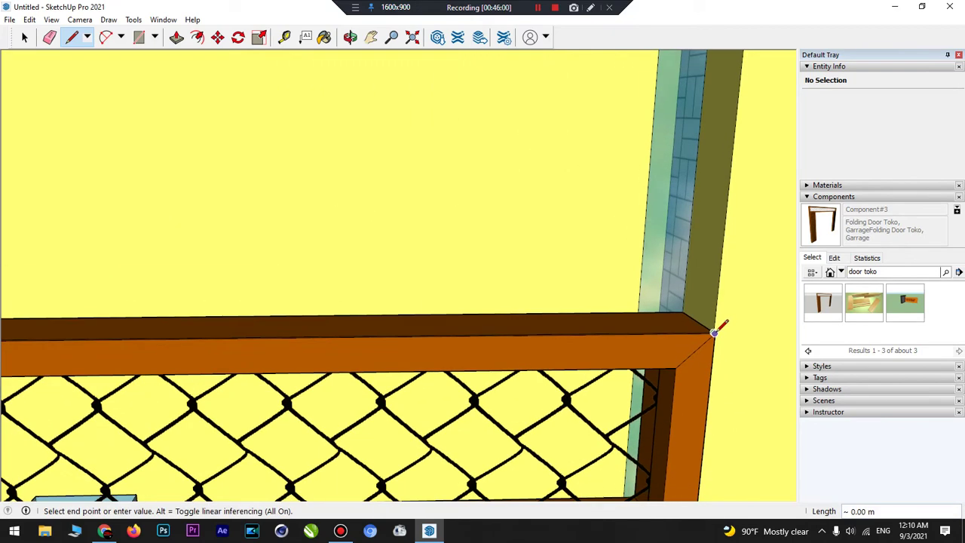
pyautogui.scroll(5, 713, 331)
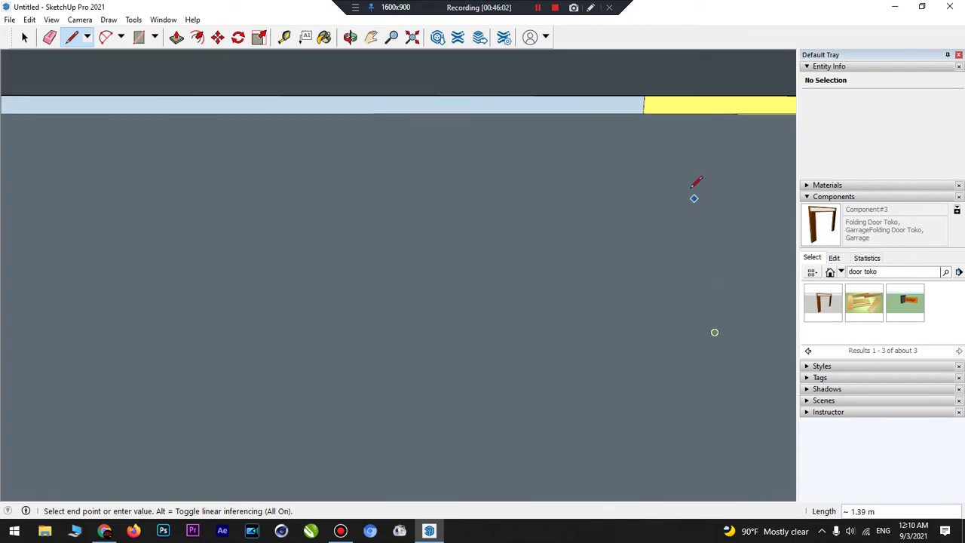
pyautogui.click(643, 113)
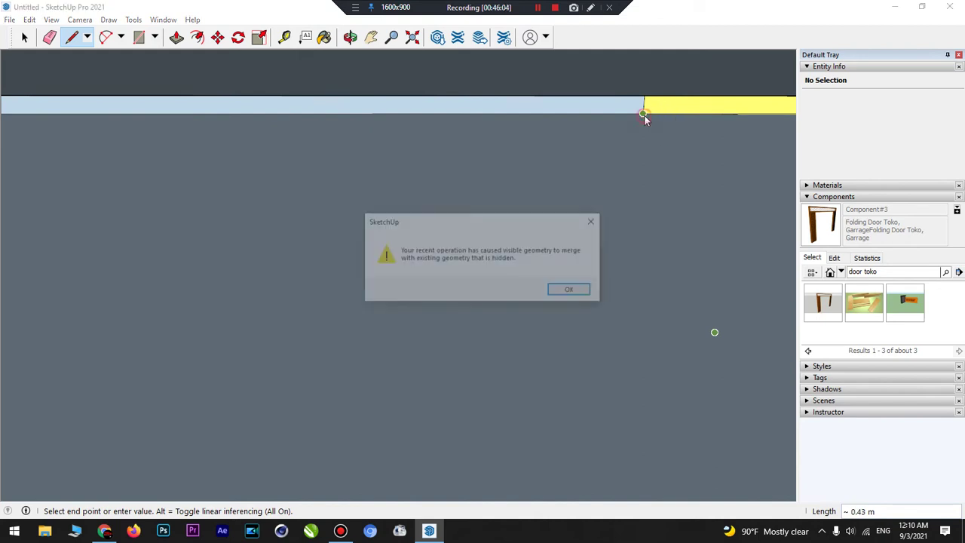
pyautogui.click(572, 291)
# - Erase the stray line between the door frame's right corner and the ceiling, along with its short segment on the ceiling
pyautogui.scroll(5, 576, 270)
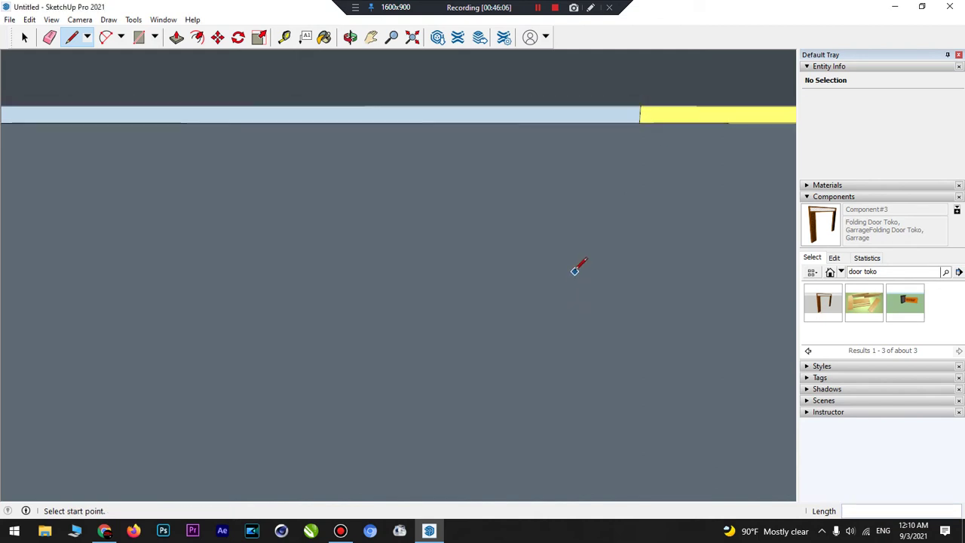
pyautogui.scroll(-5, 578, 252)
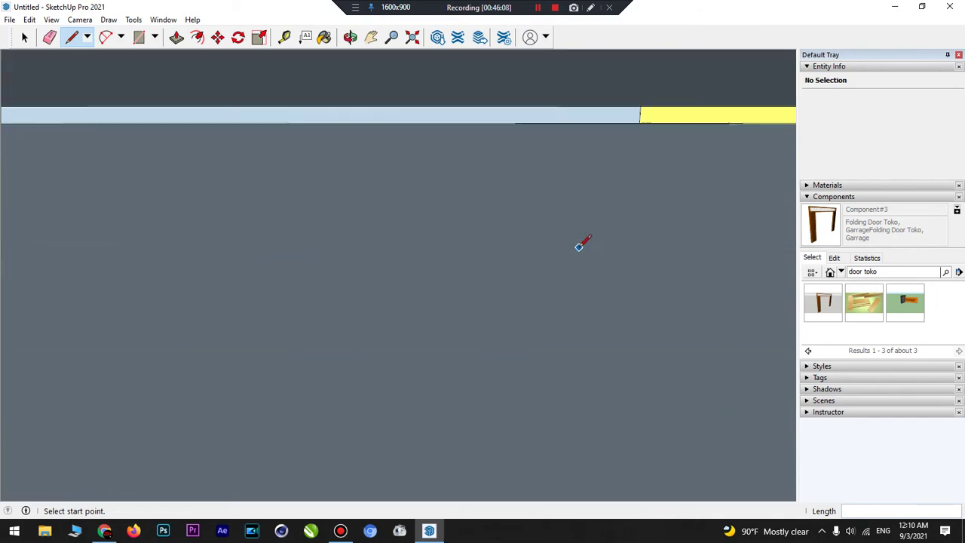
pyautogui.scroll(3, 580, 242)
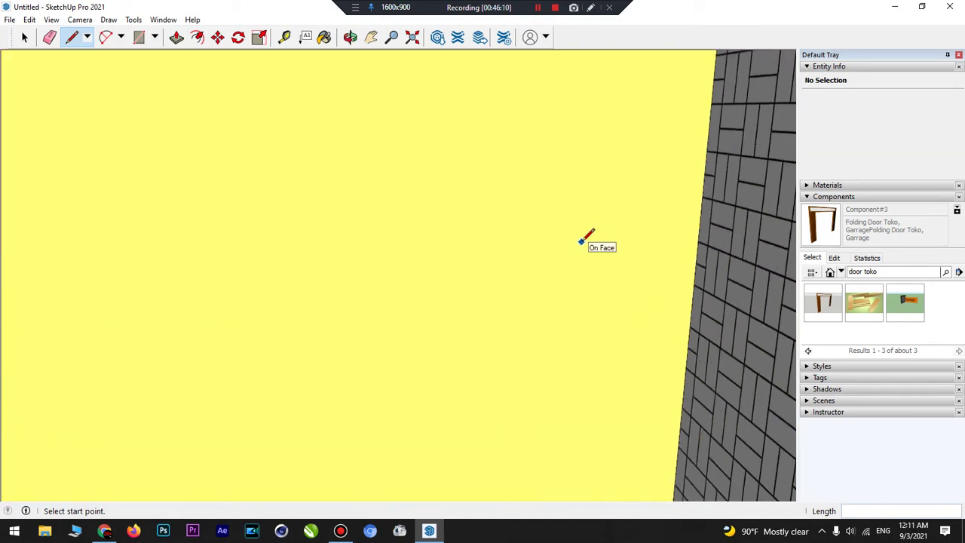
pyautogui.scroll(-3, 580, 240)
pyautogui.scroll(3, 580, 239)
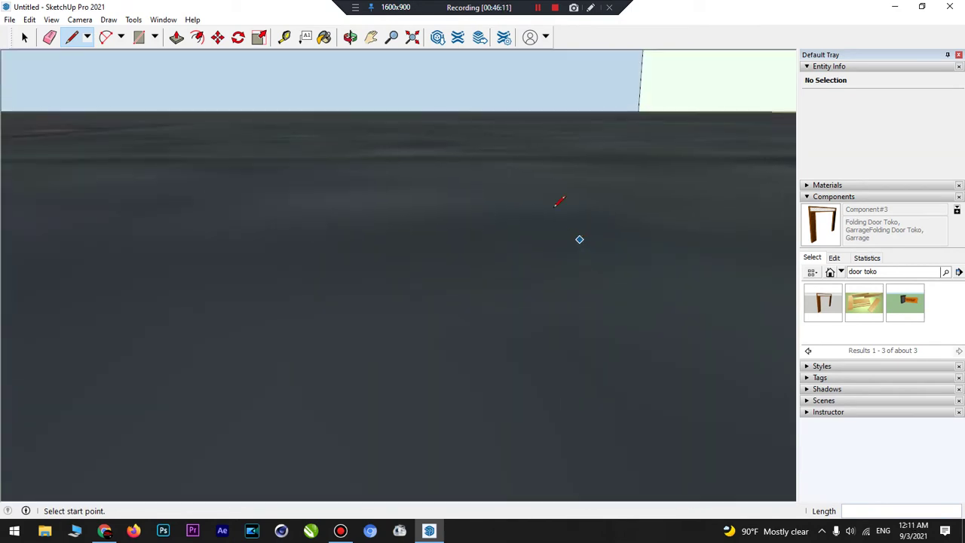
pyautogui.click(413, 37)
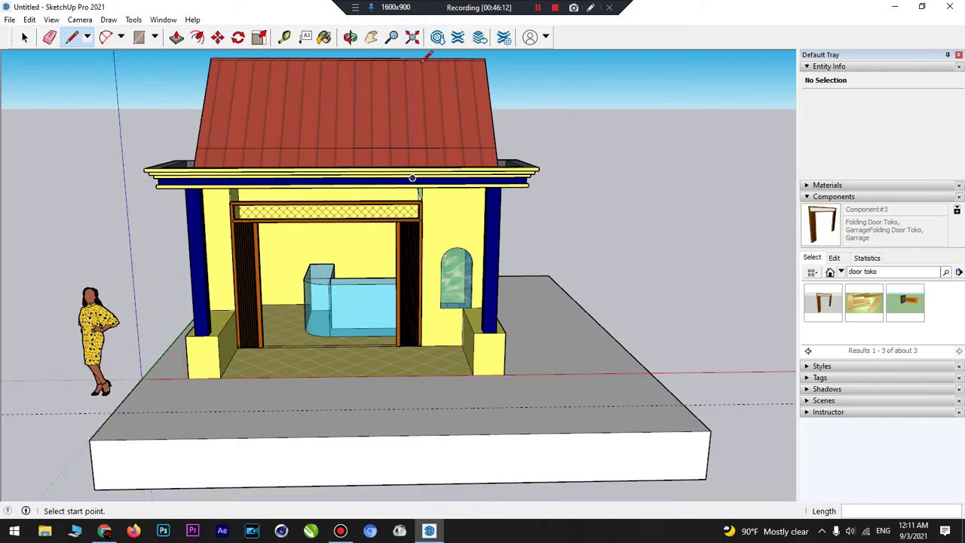
pyautogui.click(348, 37)
pyautogui.moveTo(411, 273); pyautogui.dragTo(486, 183)
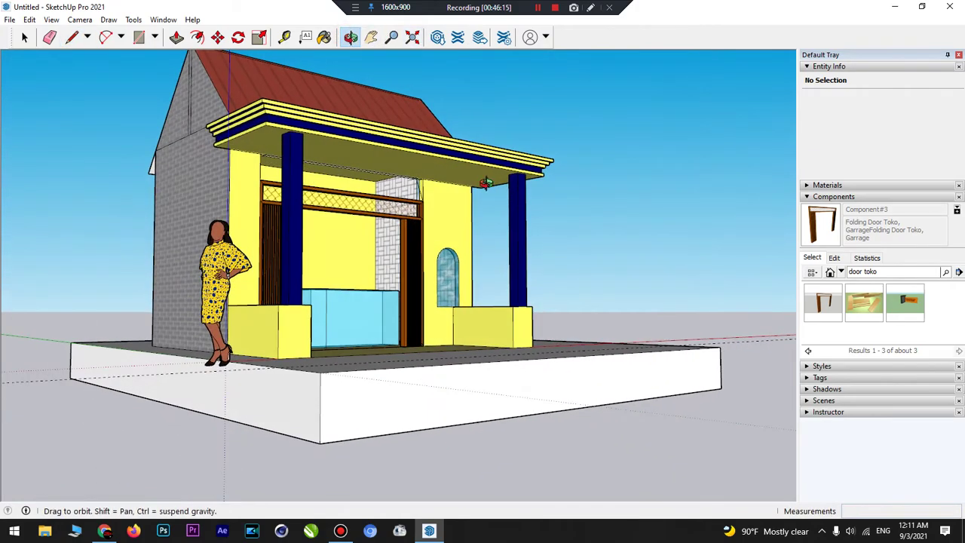
pyautogui.scroll(5, 486, 183)
pyautogui.moveTo(441, 269); pyautogui.dragTo(514, 244)
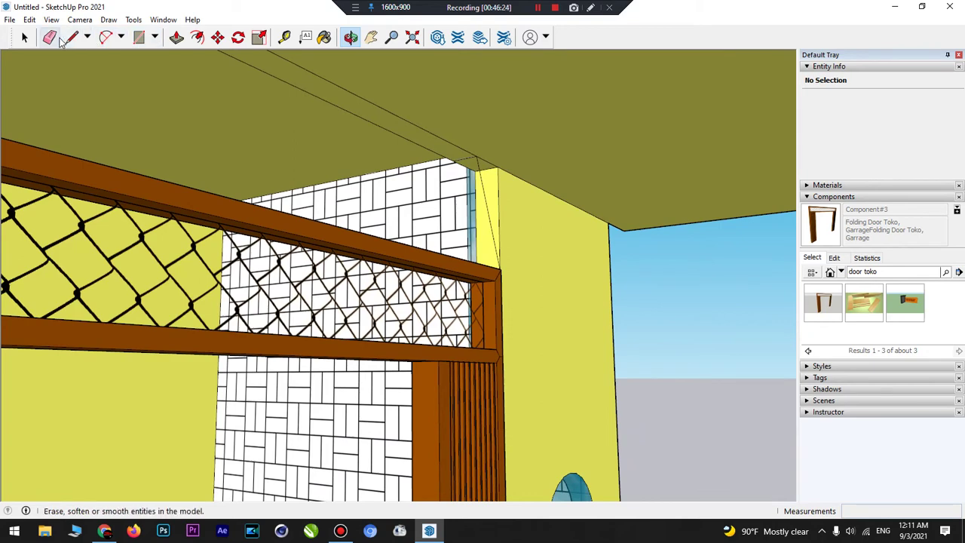
pyautogui.click(50, 37)
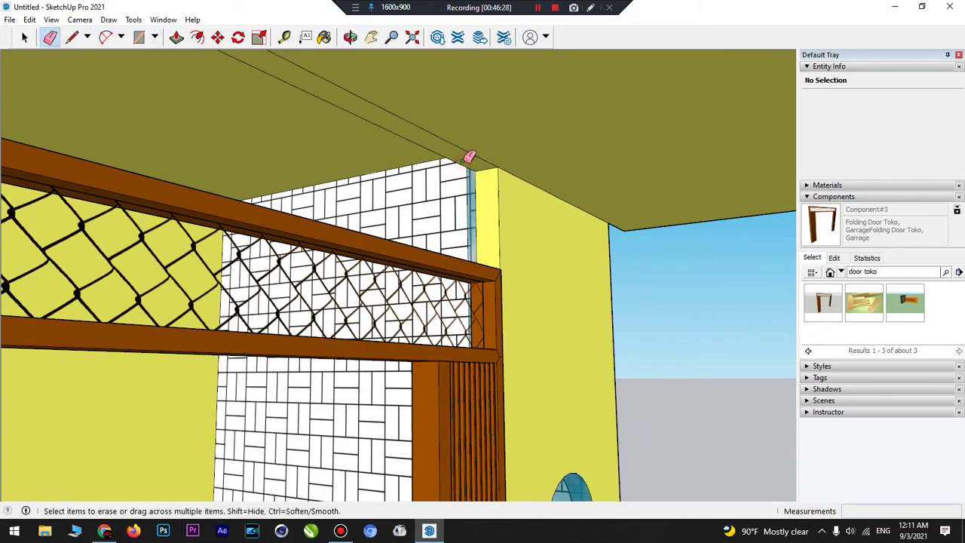
# - Erase the edge of the narrow translucent blue strip beside the entrance's right jamb to remove that face
pyautogui.click(350, 37)
pyautogui.moveTo(482, 256); pyautogui.dragTo(500, 261)
pyautogui.moveTo(538, 267); pyautogui.dragTo(269, 163)
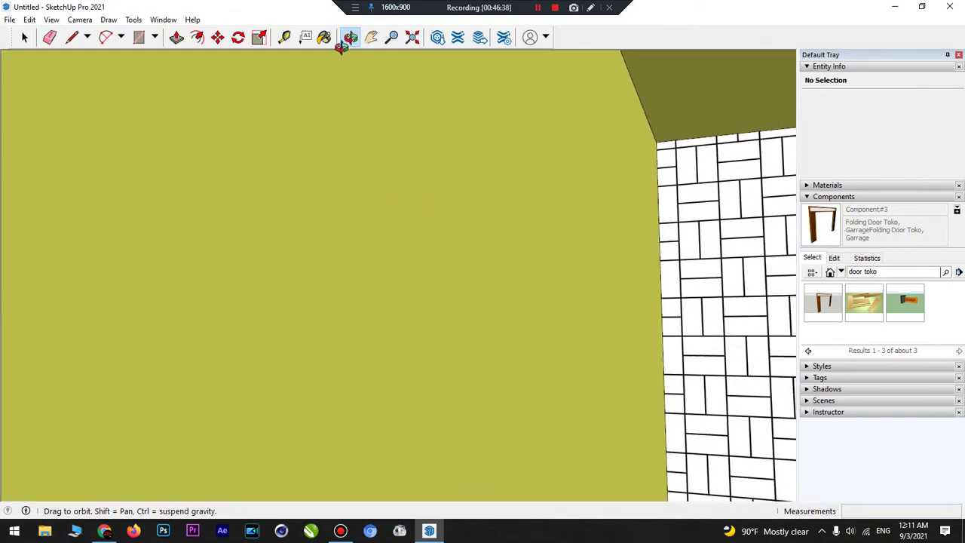
pyautogui.click(371, 38)
pyautogui.moveTo(517, 168); pyautogui.dragTo(15, 166)
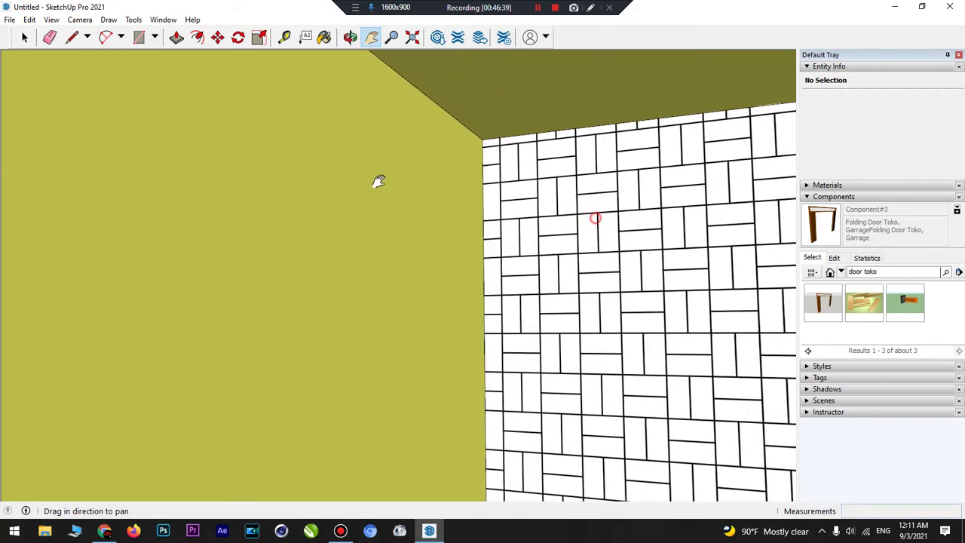
pyautogui.moveTo(379, 181); pyautogui.dragTo(160, 256)
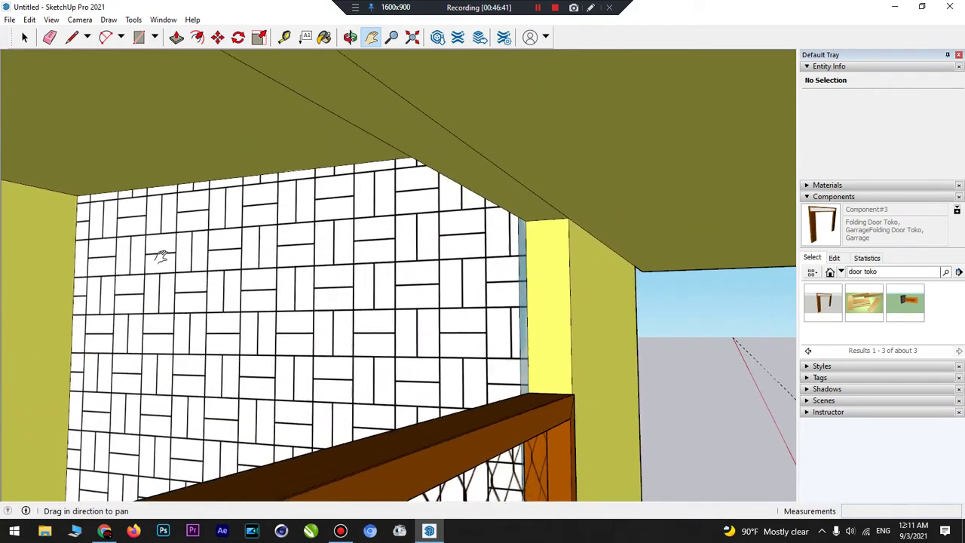
pyautogui.scroll(3, 466, 250)
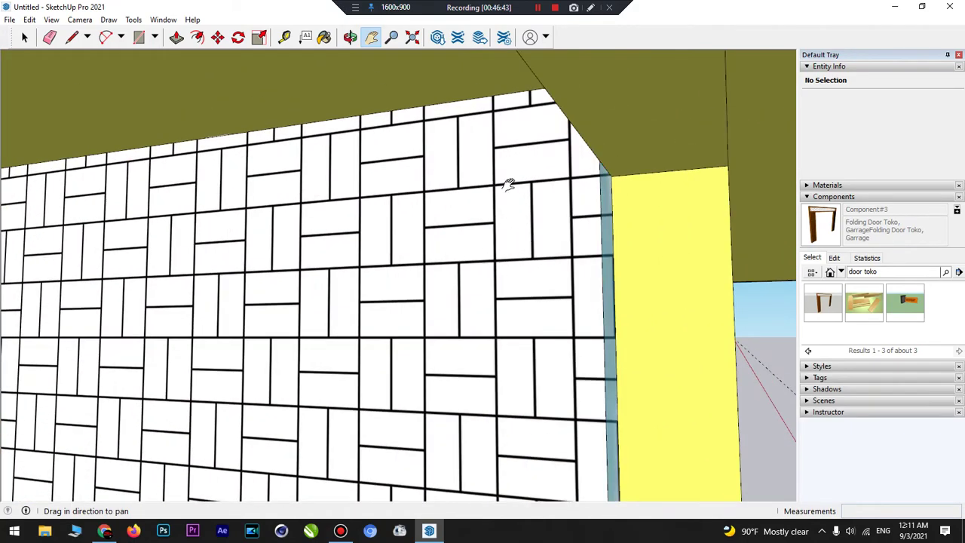
pyautogui.click(350, 37)
pyautogui.moveTo(452, 224); pyautogui.dragTo(310, 163)
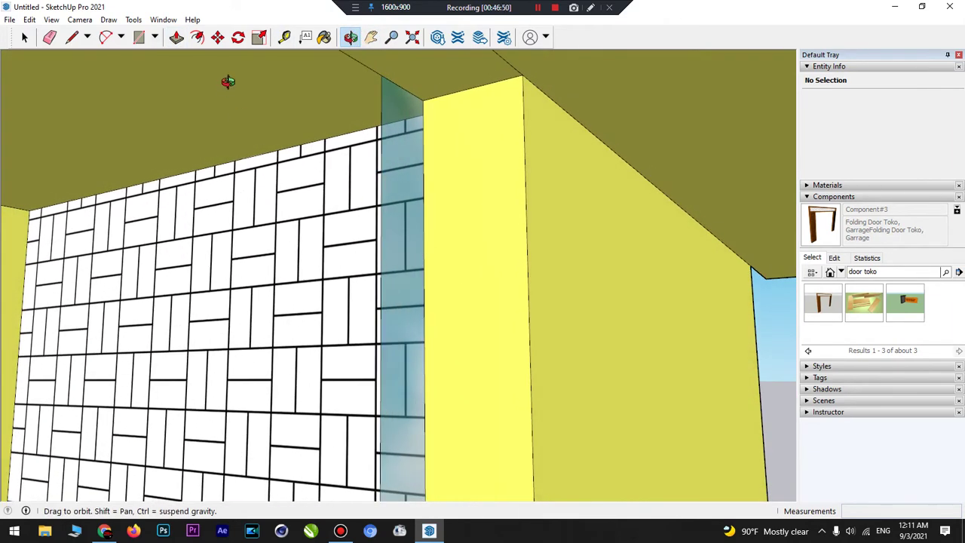
pyautogui.click(50, 37)
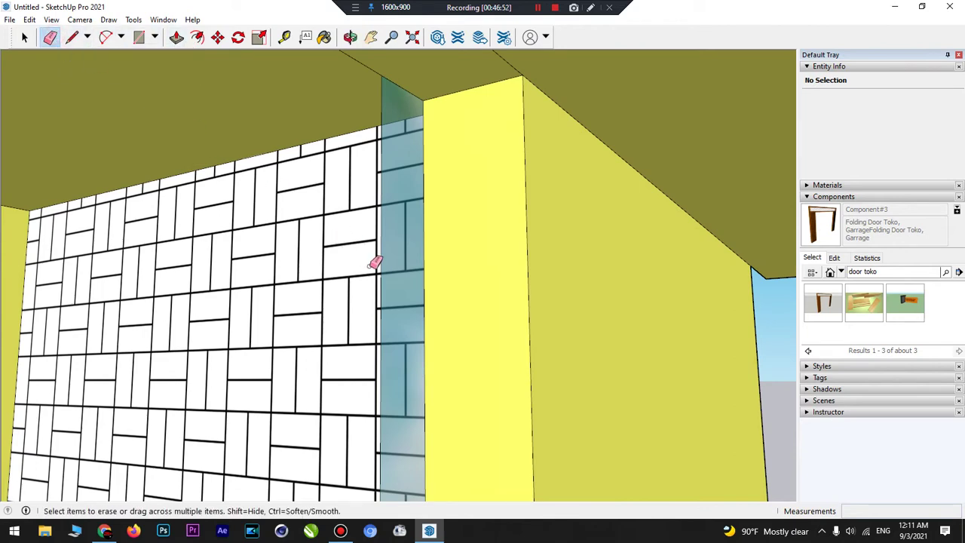
pyautogui.moveTo(382, 258); pyautogui.dragTo(386, 259)
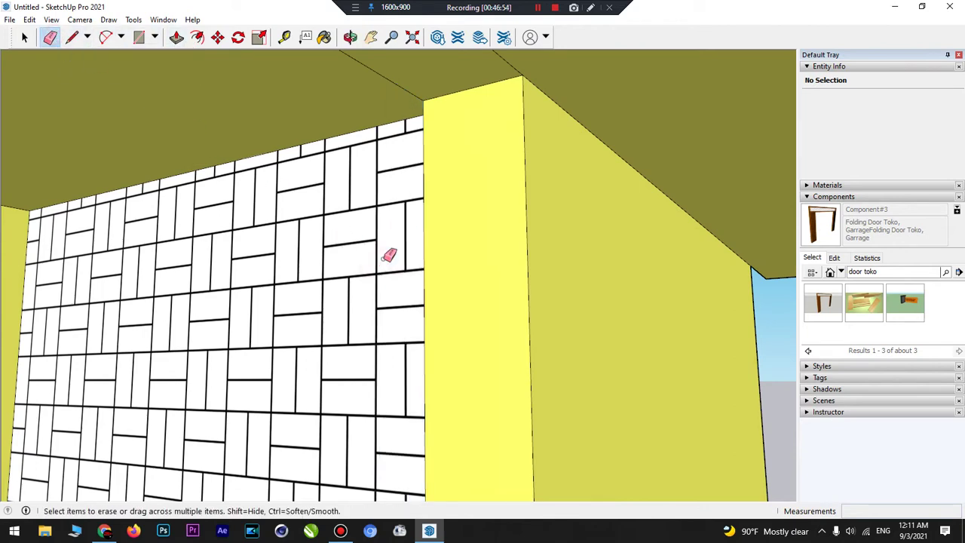
# - Draw a 0.10 m line across the right jamb face along the top of the door frame, splitting off its upper part
pyautogui.scroll(-4, 388, 256)
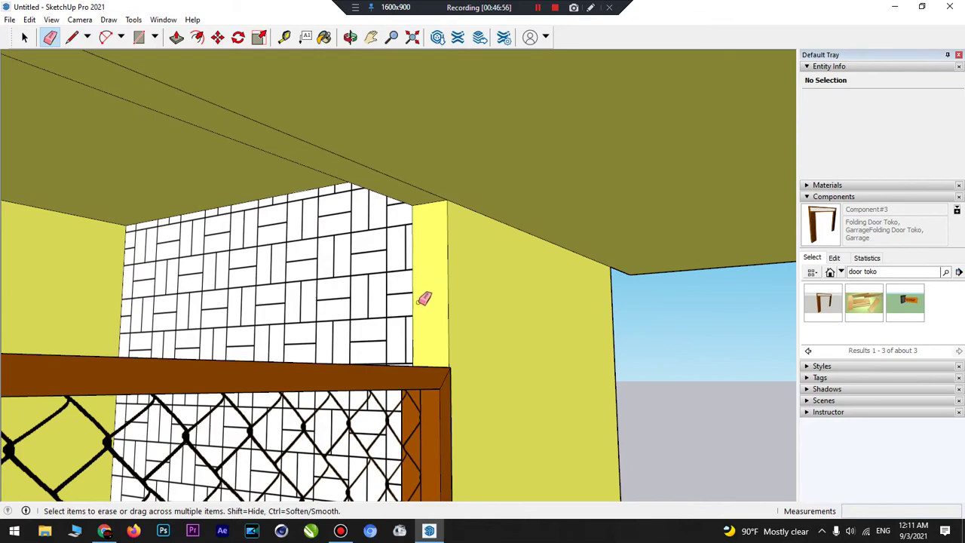
pyautogui.scroll(5, 424, 298)
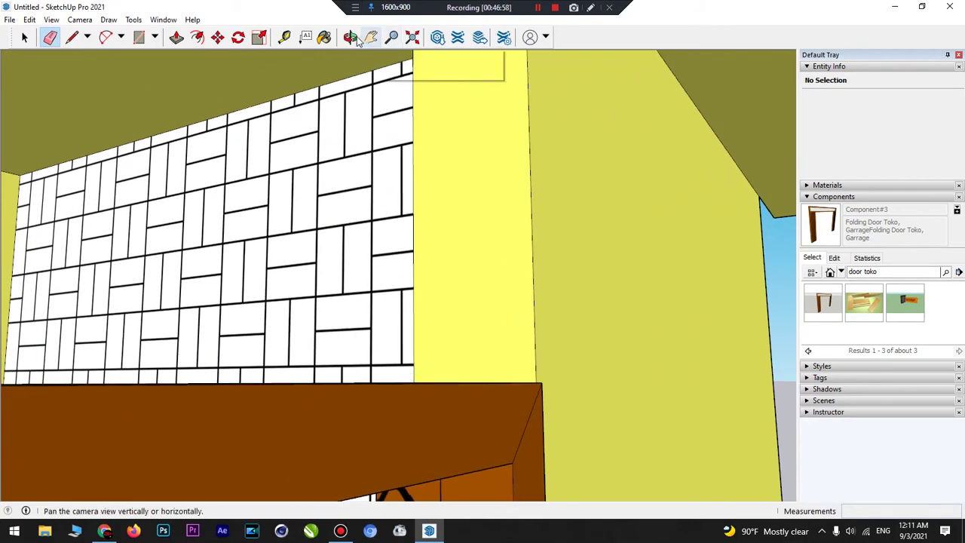
pyautogui.click(350, 36)
pyautogui.moveTo(442, 263); pyautogui.dragTo(717, 354)
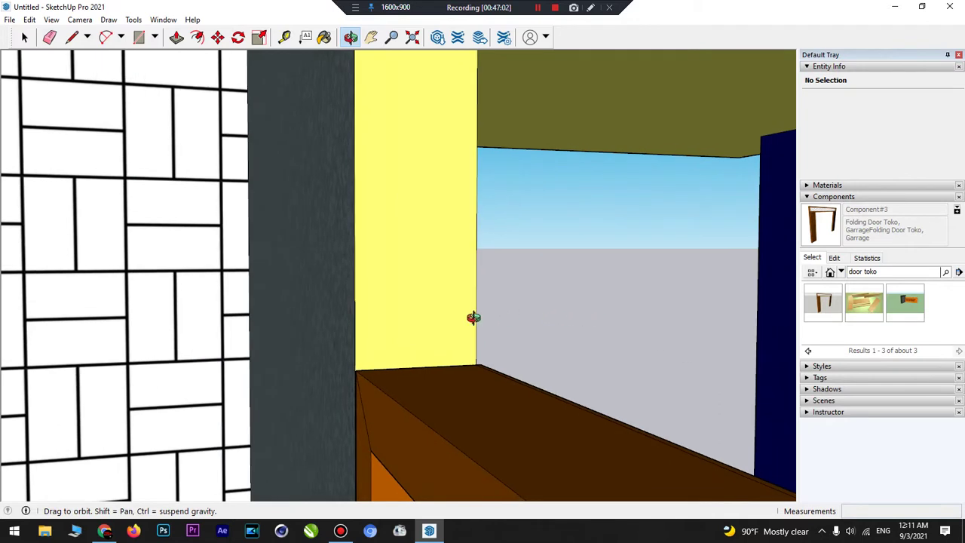
pyautogui.scroll(3, 473, 316)
pyautogui.scroll(5, 295, 413)
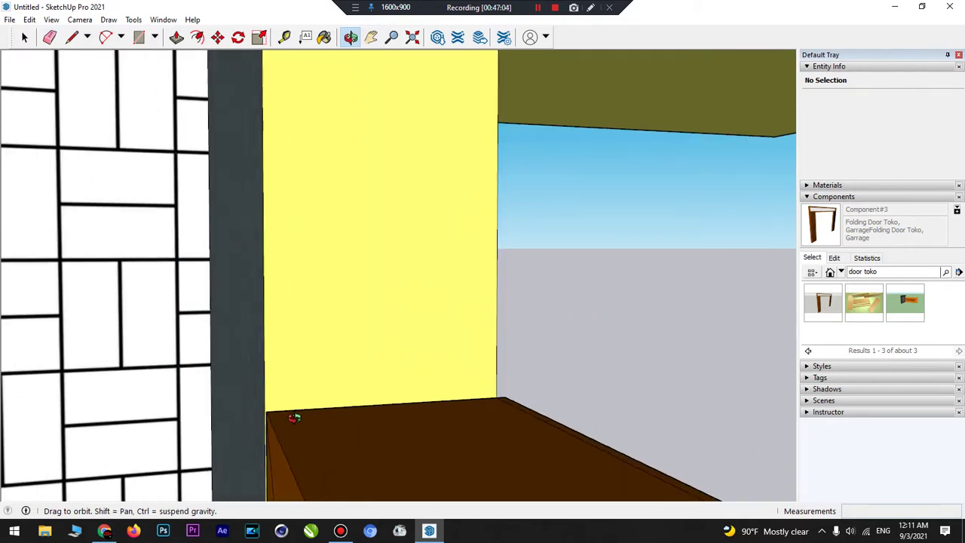
pyautogui.scroll(1, 294, 409)
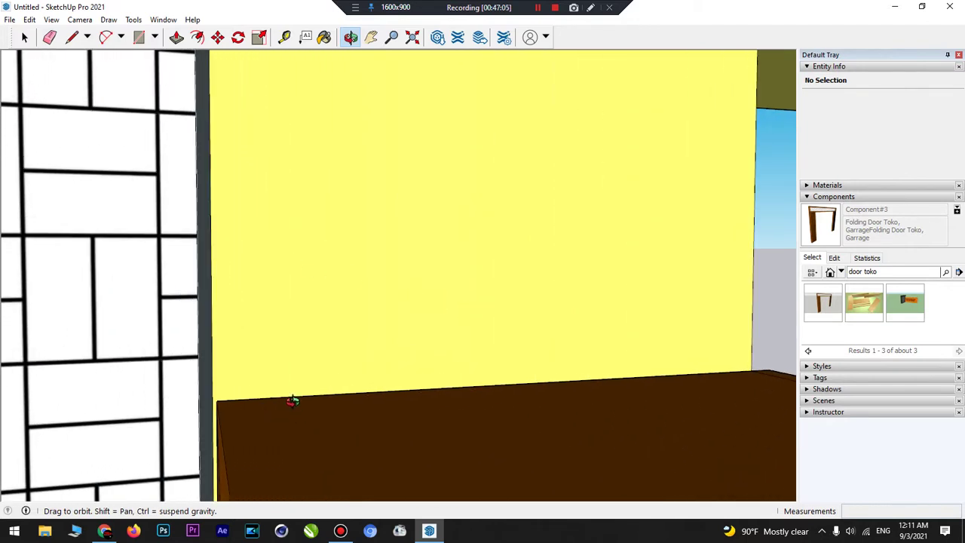
pyautogui.click(72, 37)
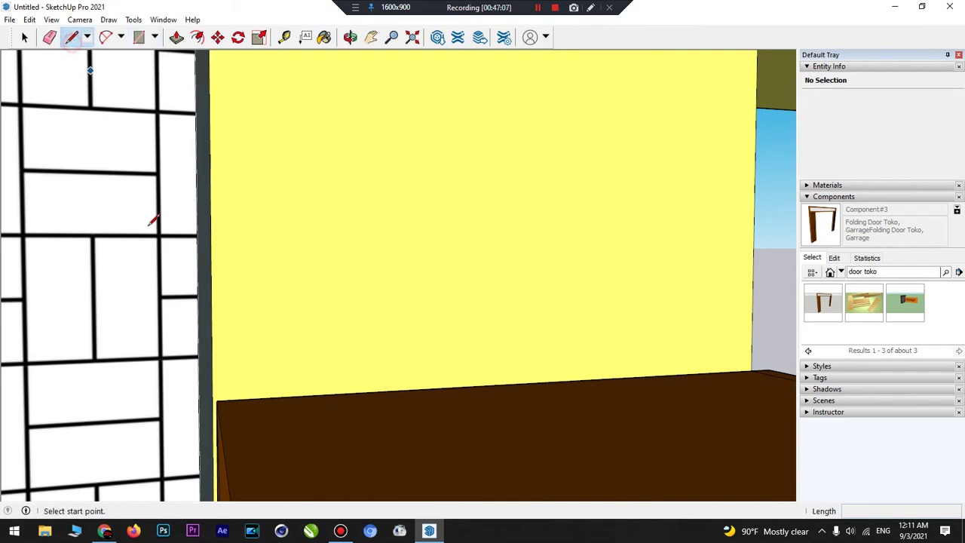
pyautogui.click(212, 401)
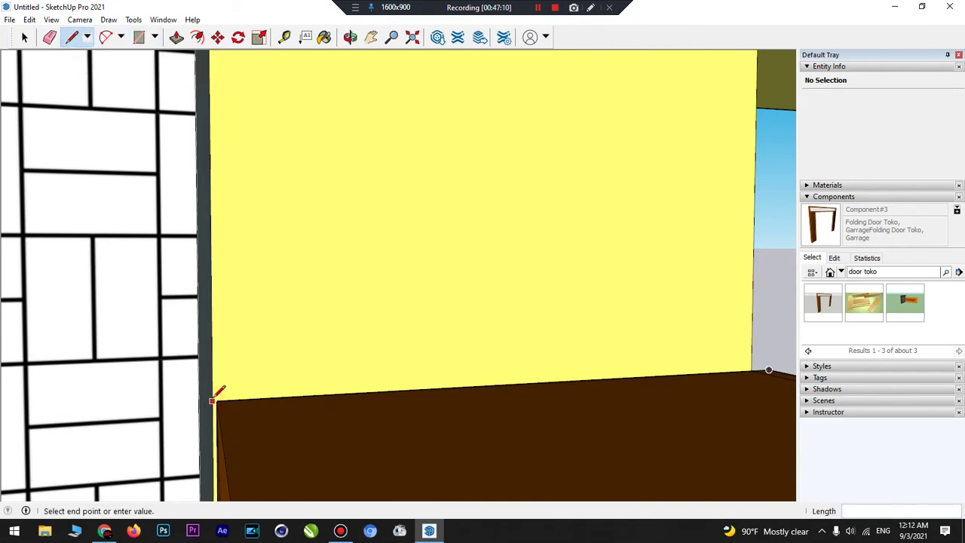
pyautogui.click(751, 370)
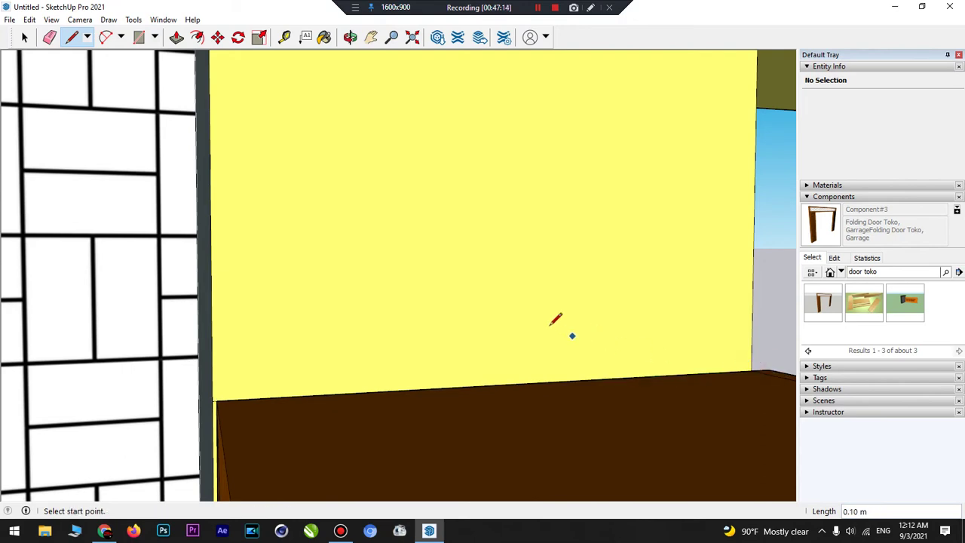
# - Push/Pull the upper part of the right jamb face above the door frame by 0.03 m
pyautogui.click(175, 38)
pyautogui.click(280, 205)
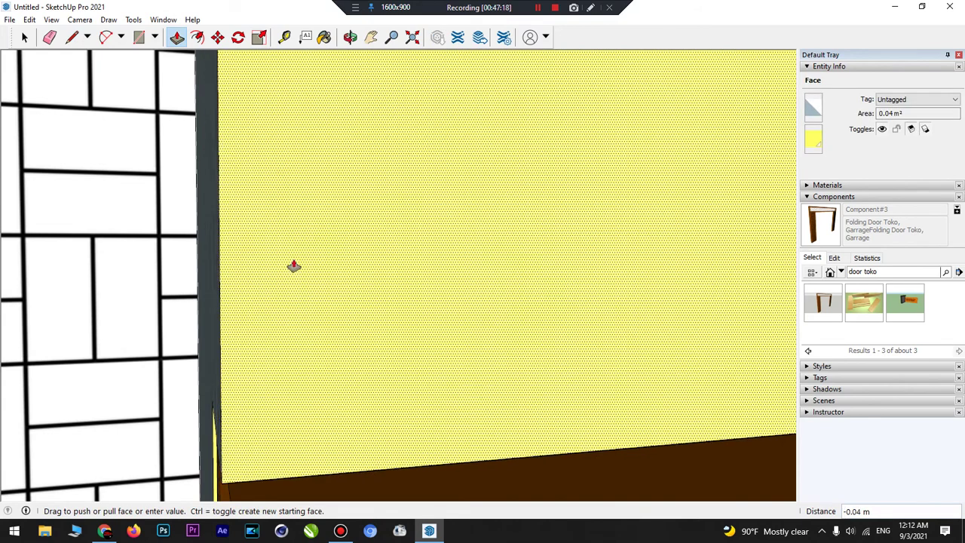
pyautogui.click(268, 250)
# - Extend the upper right jamb face about 3.14 m across the opening to the opposite jamb, filling the wall above the door frame
pyautogui.click(350, 37)
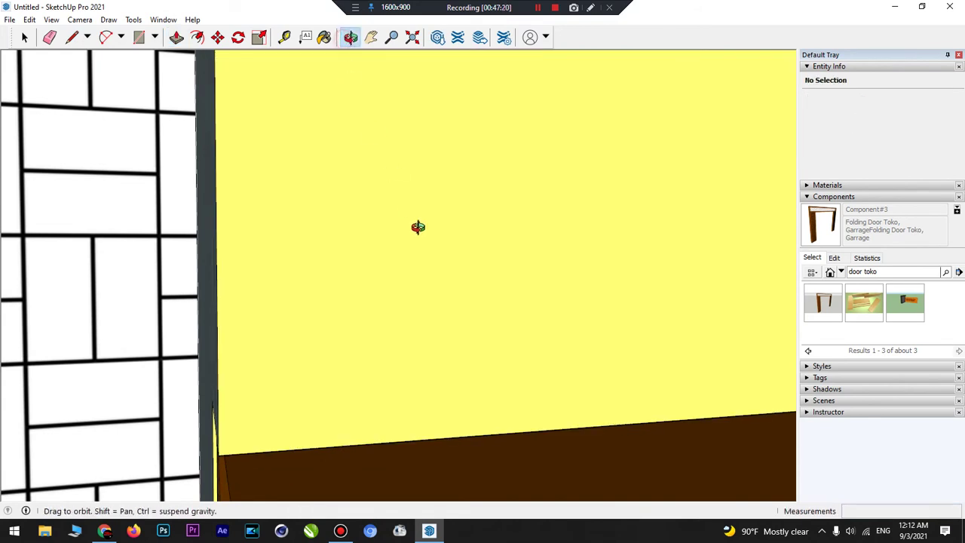
pyautogui.moveTo(422, 226); pyautogui.dragTo(364, 287)
pyautogui.moveTo(342, 208); pyautogui.dragTo(541, 233)
pyautogui.scroll(-1, 542, 233)
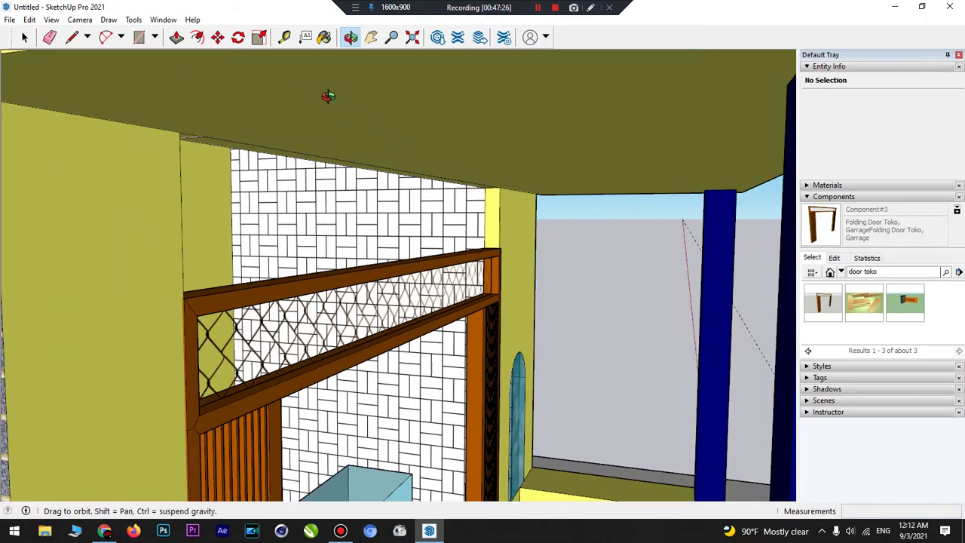
pyautogui.click(176, 37)
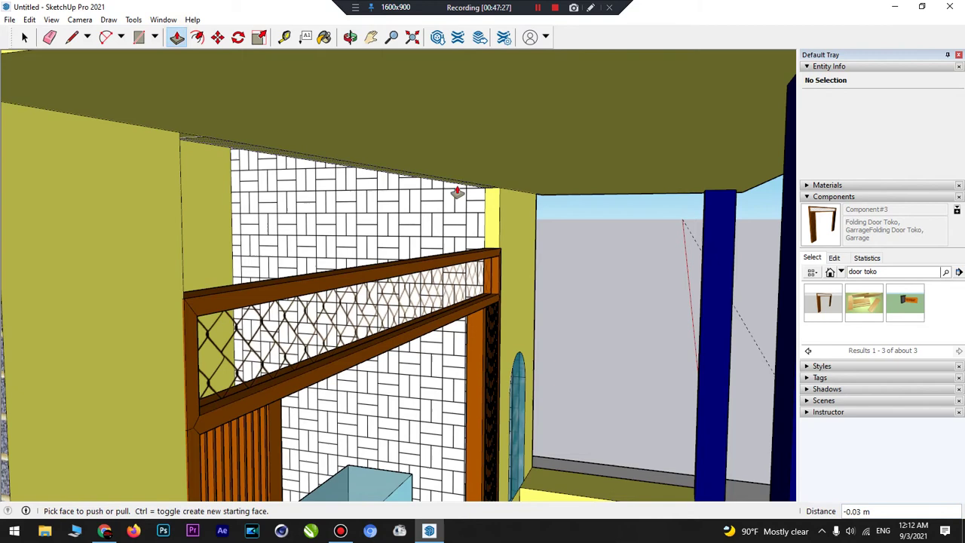
pyautogui.click(490, 221)
pyautogui.click(177, 230)
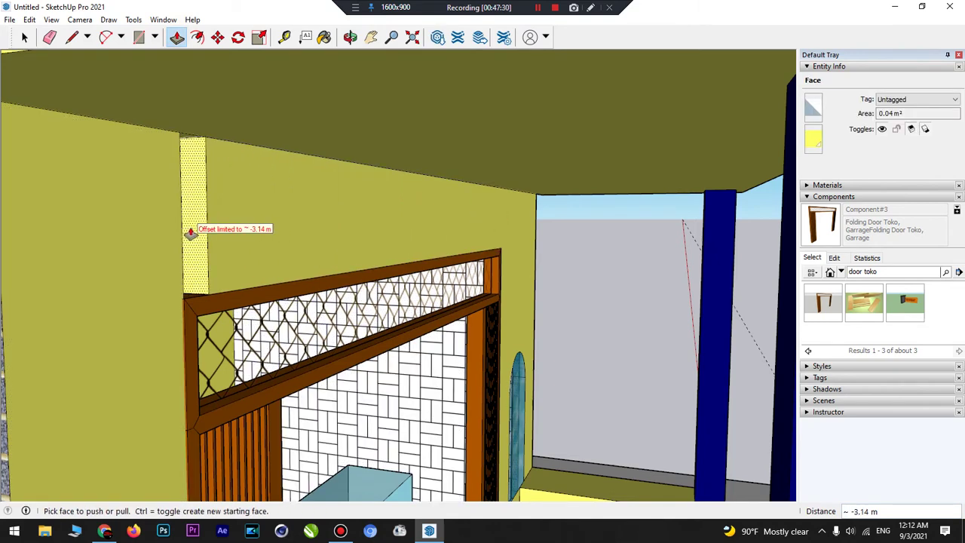
# - Erase the dark yellow back face of the narrow recess at the end of the new wall section above the frame
pyautogui.click(351, 37)
pyautogui.moveTo(346, 248); pyautogui.dragTo(65, 192)
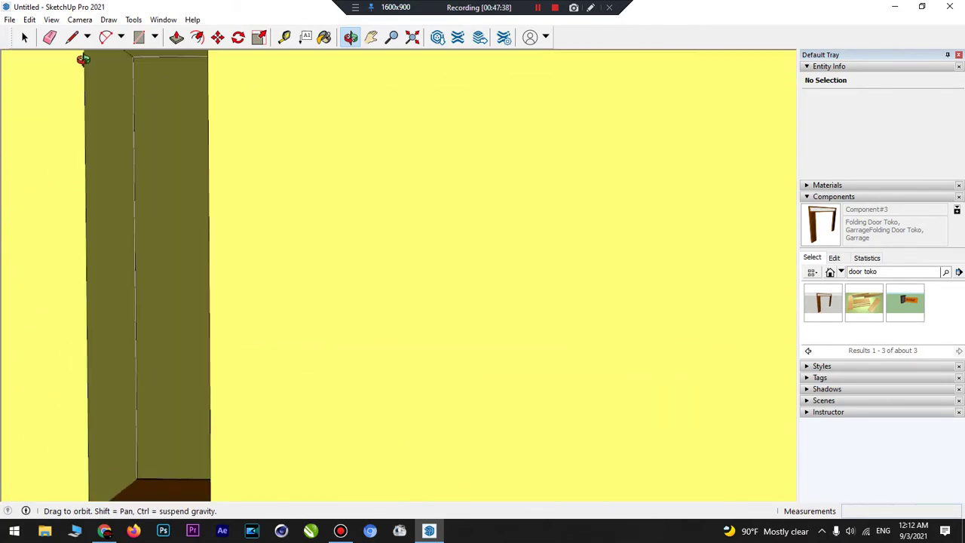
pyautogui.click(175, 37)
pyautogui.rightClick(173, 171)
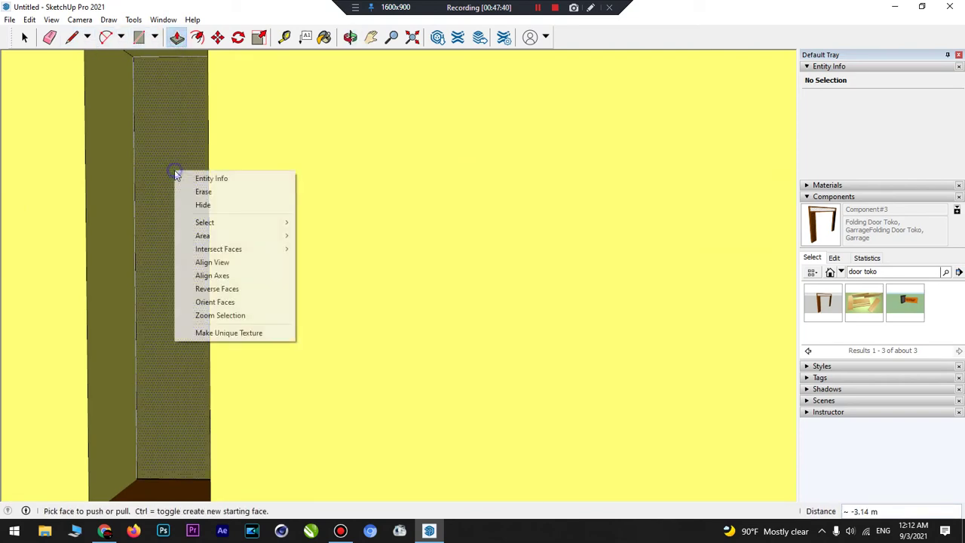
pyautogui.click(198, 69)
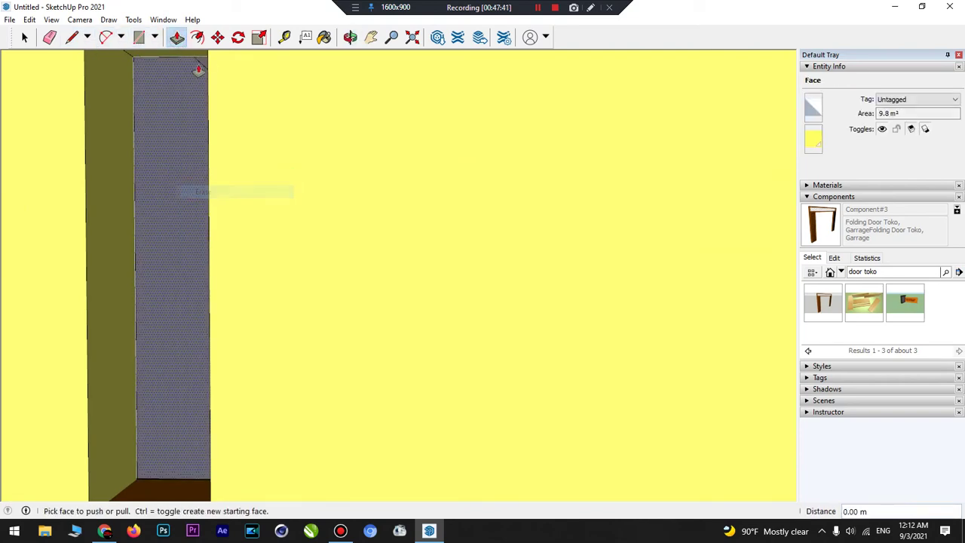
# - Push the narrow end face beside the remaining recess 0.10 m to close it, and view the whole model
pyautogui.click(350, 37)
pyautogui.moveTo(311, 186); pyautogui.dragTo(437, 198)
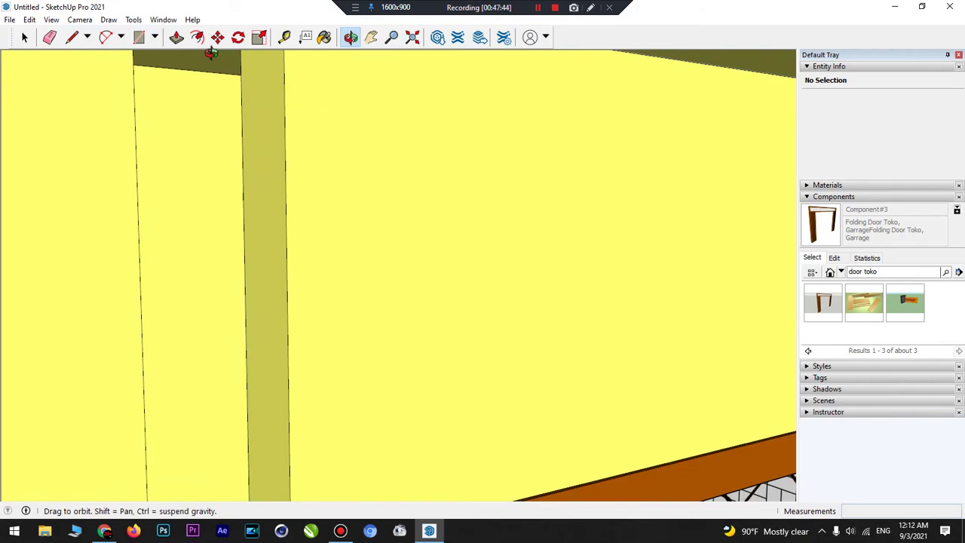
pyautogui.click(176, 37)
pyautogui.click(254, 122)
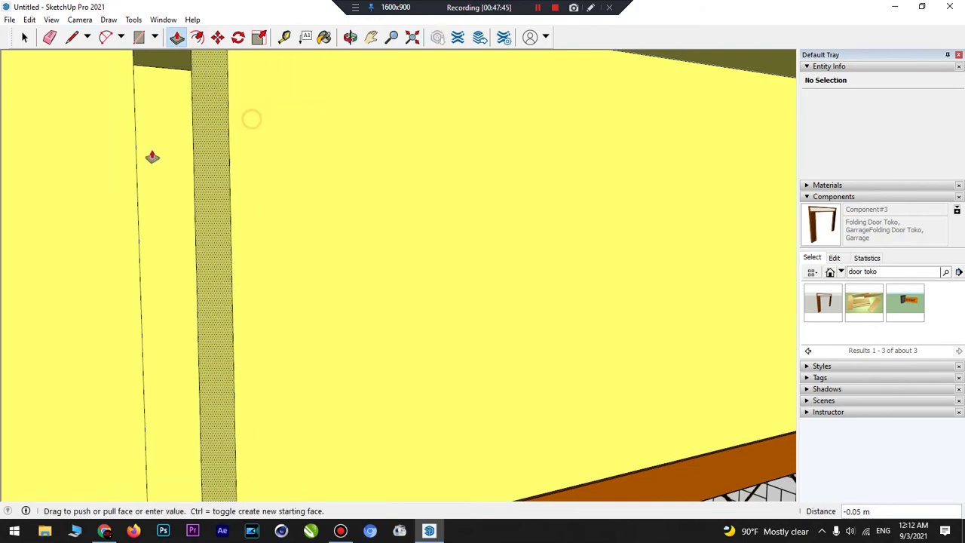
pyautogui.click(114, 164)
pyautogui.scroll(5, 157, 164)
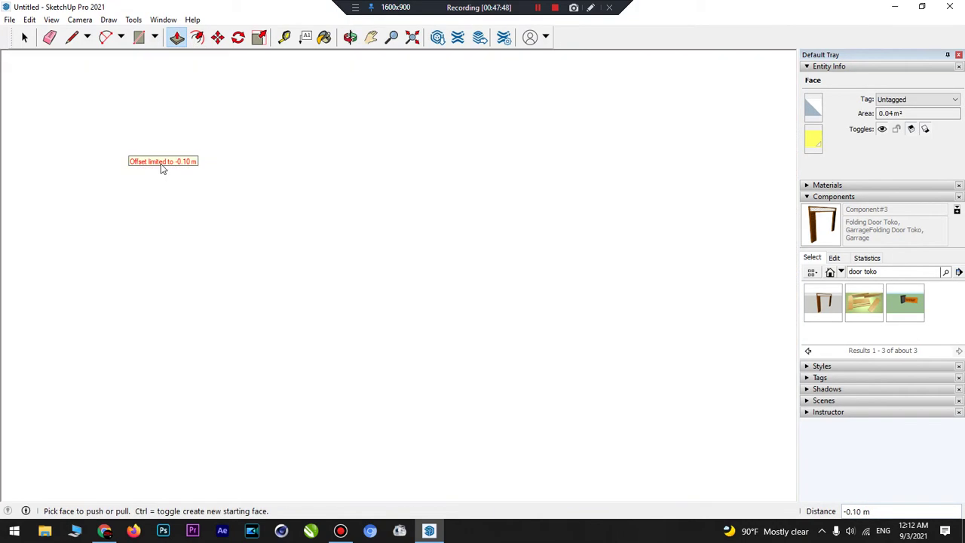
pyautogui.click(413, 39)
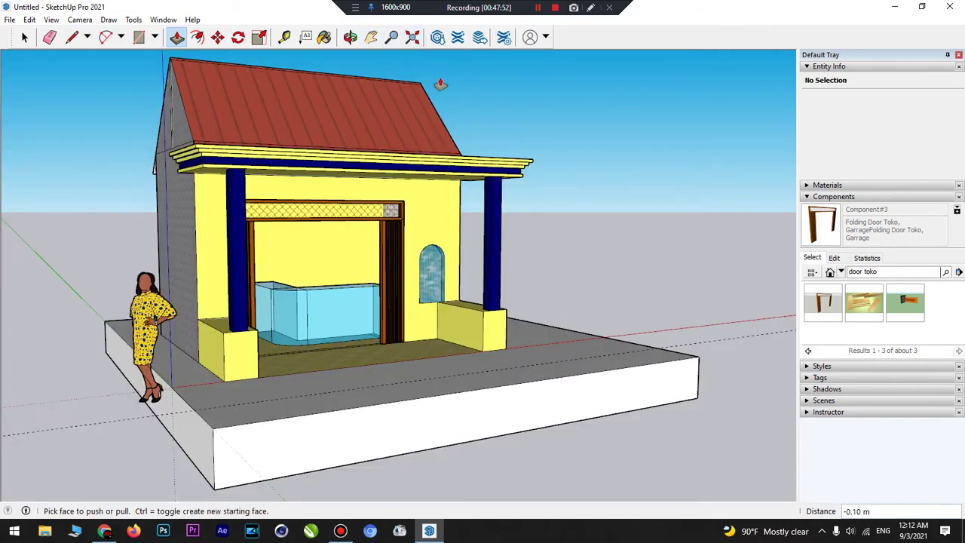
# - Erase the leftover edges of the white floor patch beside the glass counter inside the house to uncover the tiled floor
pyautogui.click(350, 37)
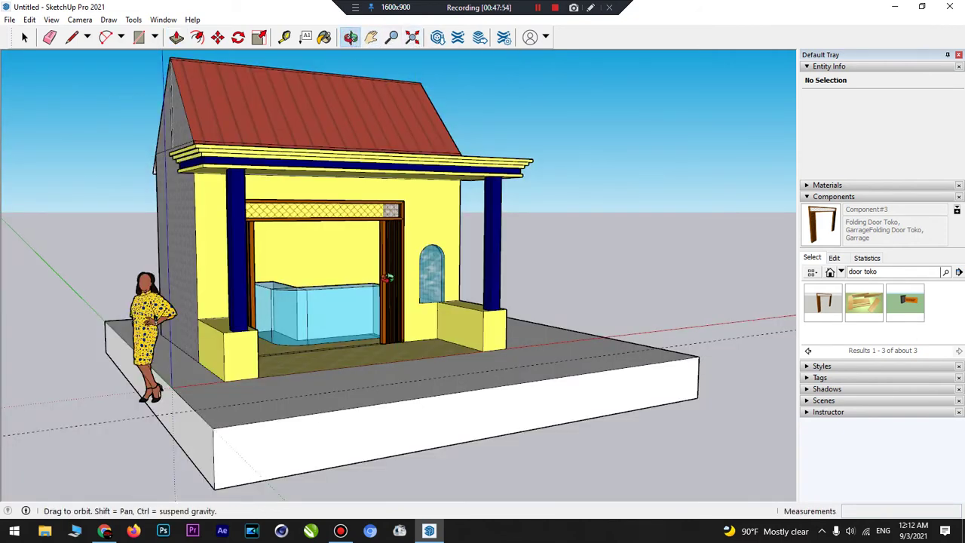
pyautogui.moveTo(422, 249); pyautogui.dragTo(336, 245)
pyautogui.scroll(6, 336, 245)
pyautogui.moveTo(373, 294); pyautogui.dragTo(715, 456)
pyautogui.scroll(5, 531, 350)
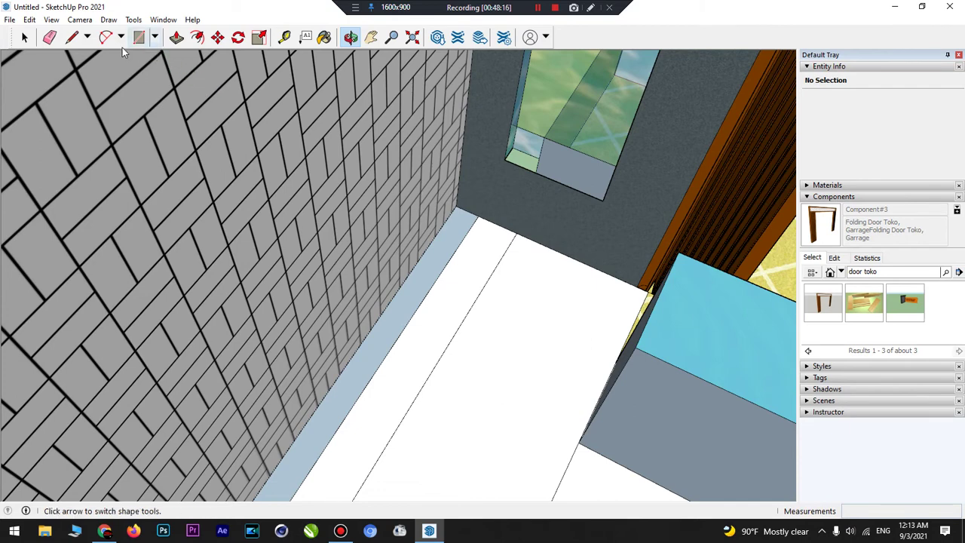
pyautogui.click(49, 37)
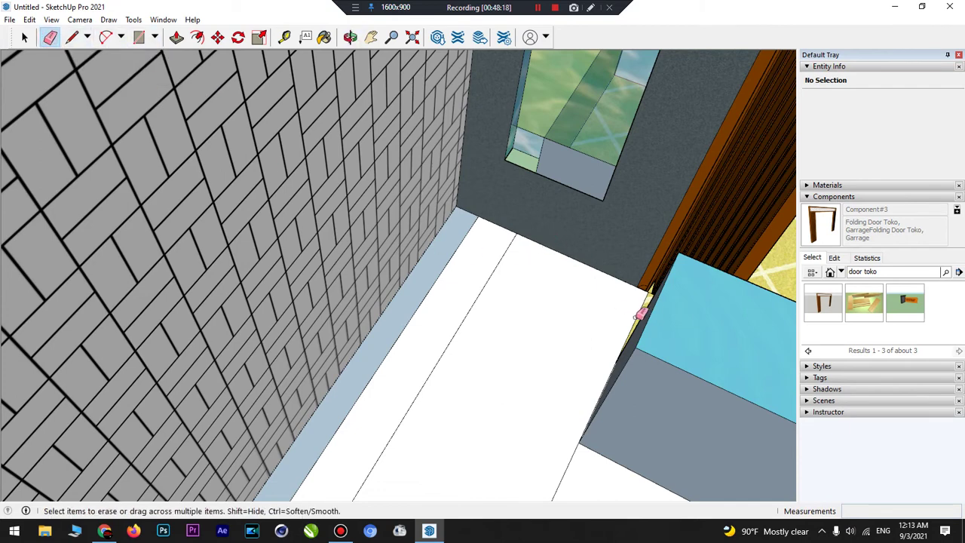
pyautogui.click(644, 305)
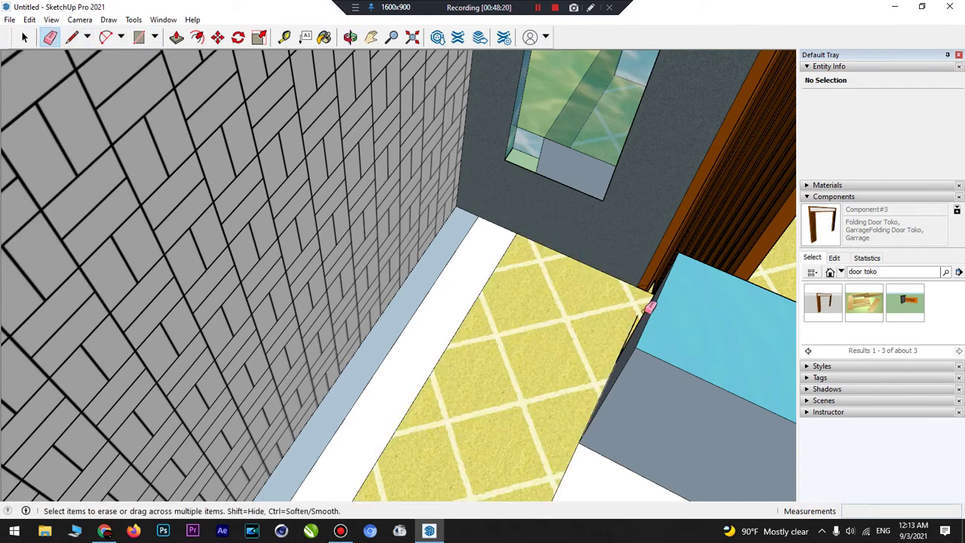
pyautogui.click(577, 454)
pyautogui.scroll(3, 549, 390)
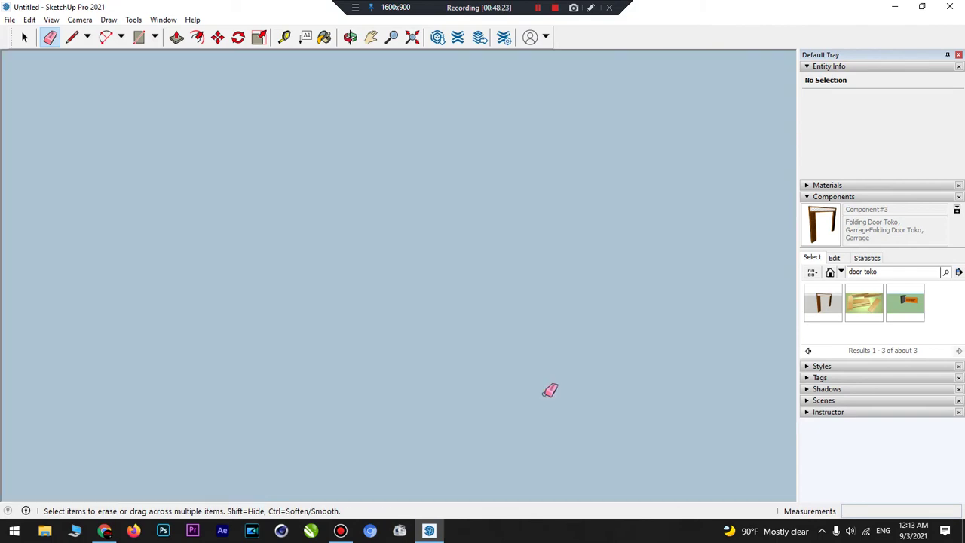
pyautogui.scroll(2, 544, 376)
pyautogui.click(413, 37)
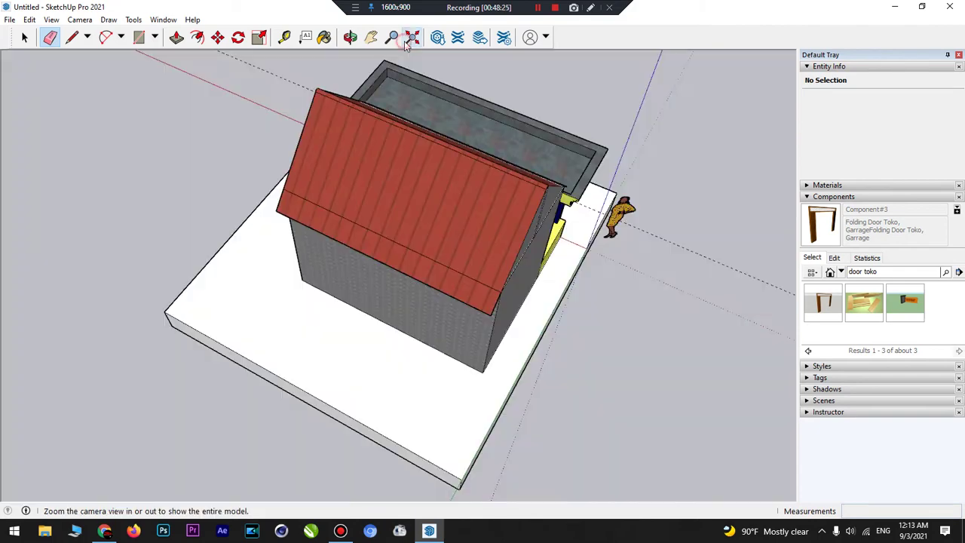
# - Erase the two long lines on the interior floor beside the patterned wall, merging the strips and the tiled area into one face
pyautogui.click(350, 38)
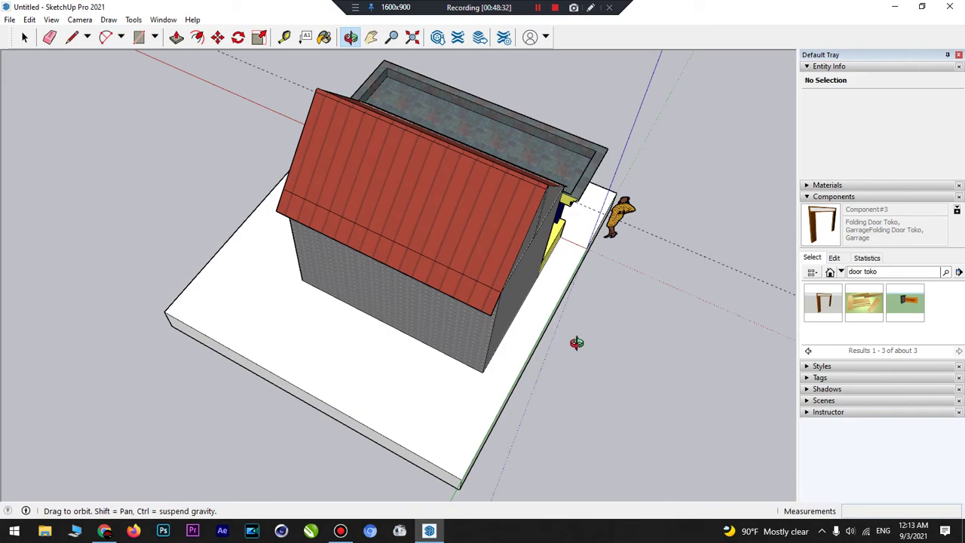
pyautogui.moveTo(586, 340); pyautogui.dragTo(458, 258)
pyautogui.scroll(6, 520, 305)
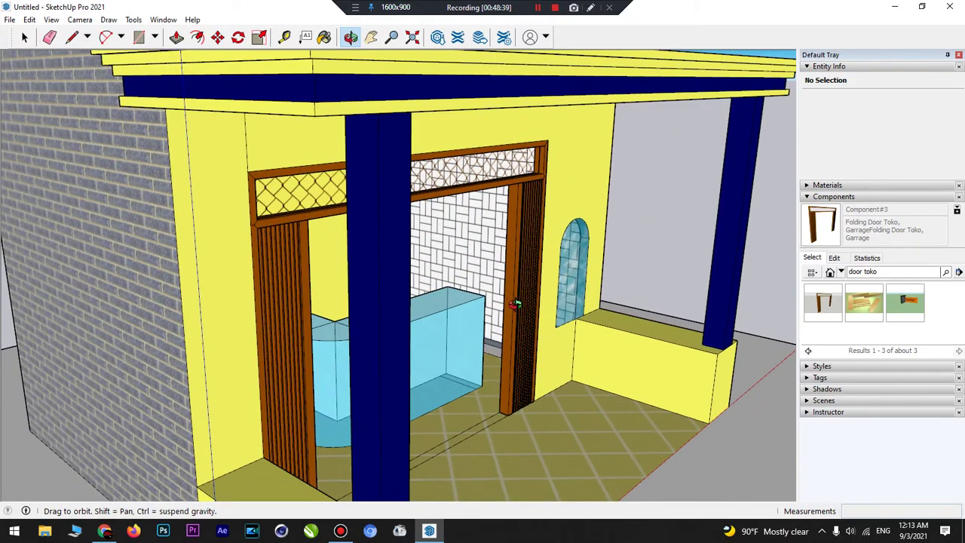
pyautogui.scroll(8, 514, 304)
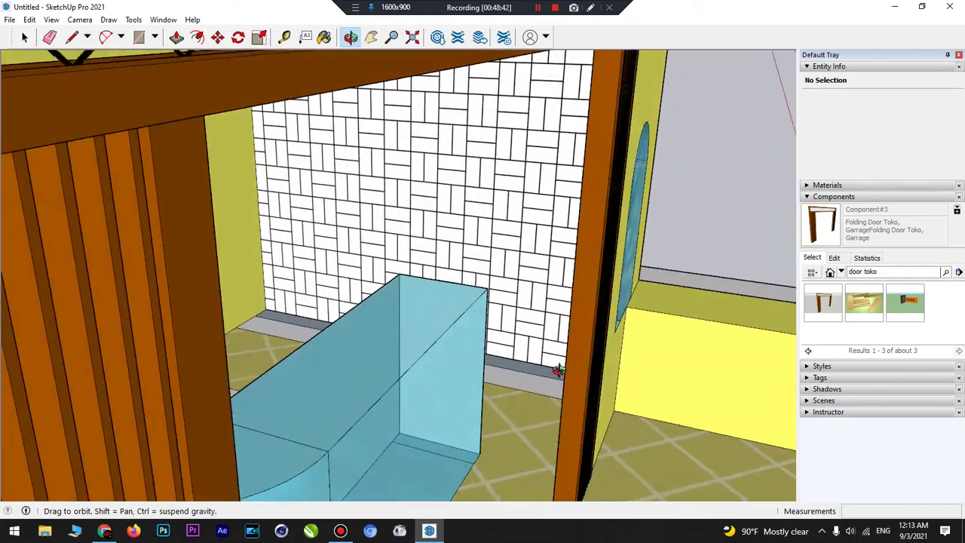
pyautogui.scroll(8, 558, 370)
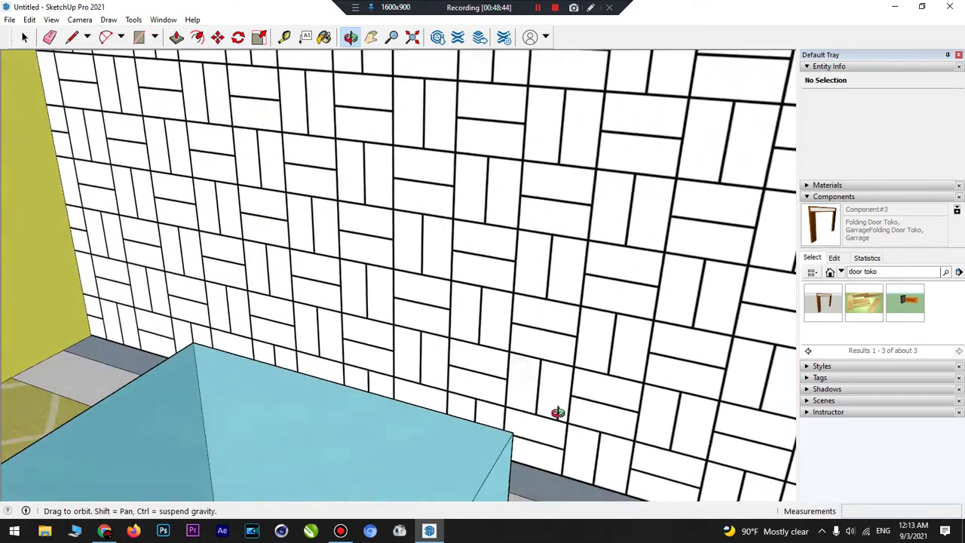
pyautogui.moveTo(557, 412); pyautogui.dragTo(761, 432)
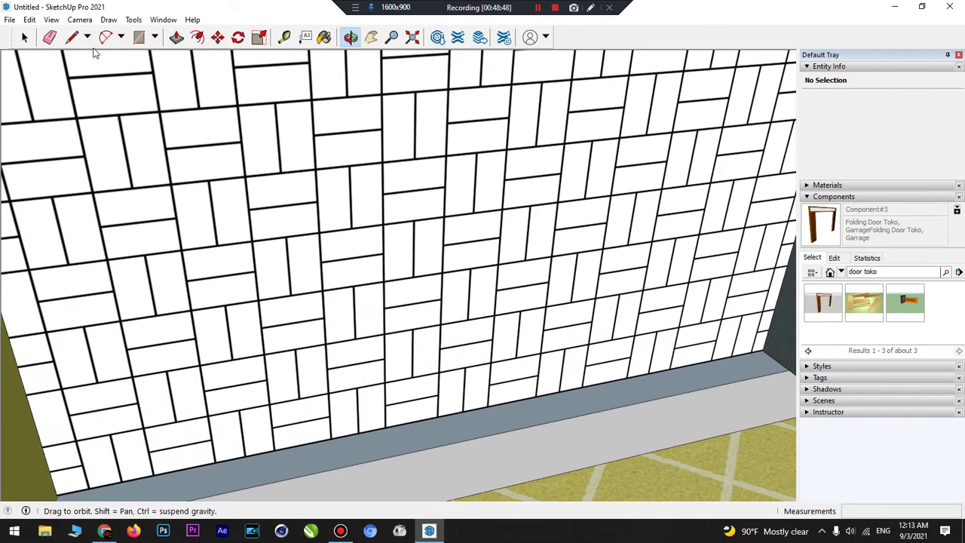
pyautogui.moveTo(598, 416); pyautogui.dragTo(520, 142)
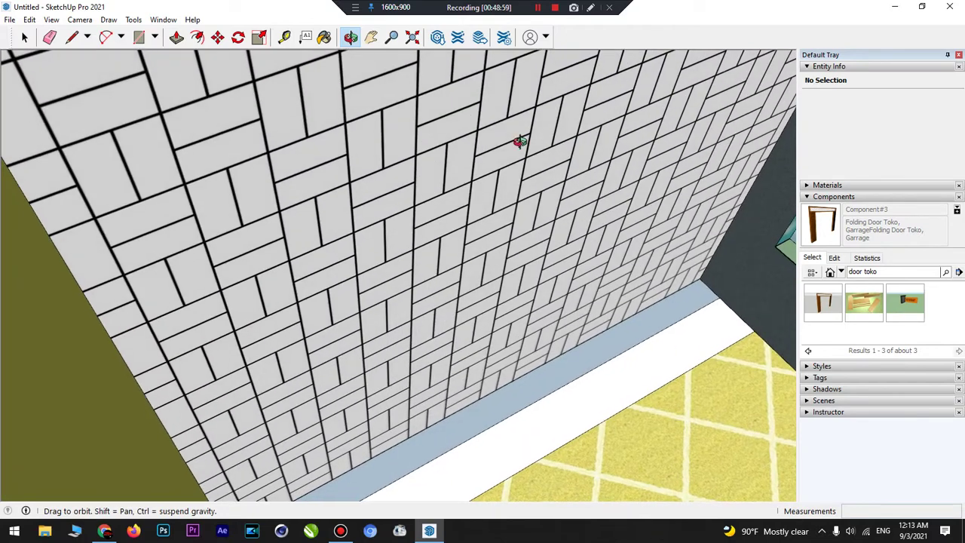
pyautogui.click(371, 37)
pyautogui.moveTo(702, 315); pyautogui.dragTo(595, 202)
pyautogui.click(350, 36)
pyautogui.moveTo(545, 330); pyautogui.dragTo(709, 392)
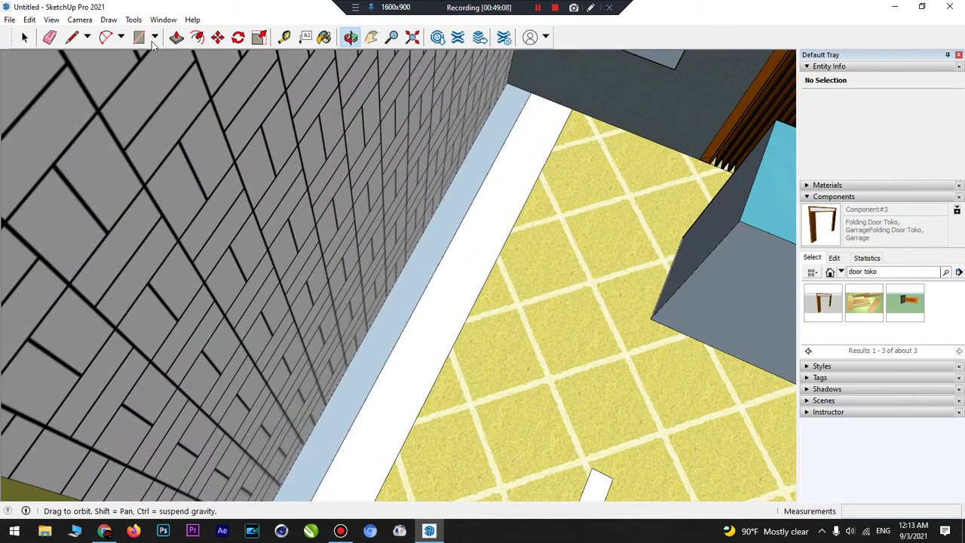
pyautogui.click(49, 37)
pyautogui.click(446, 250)
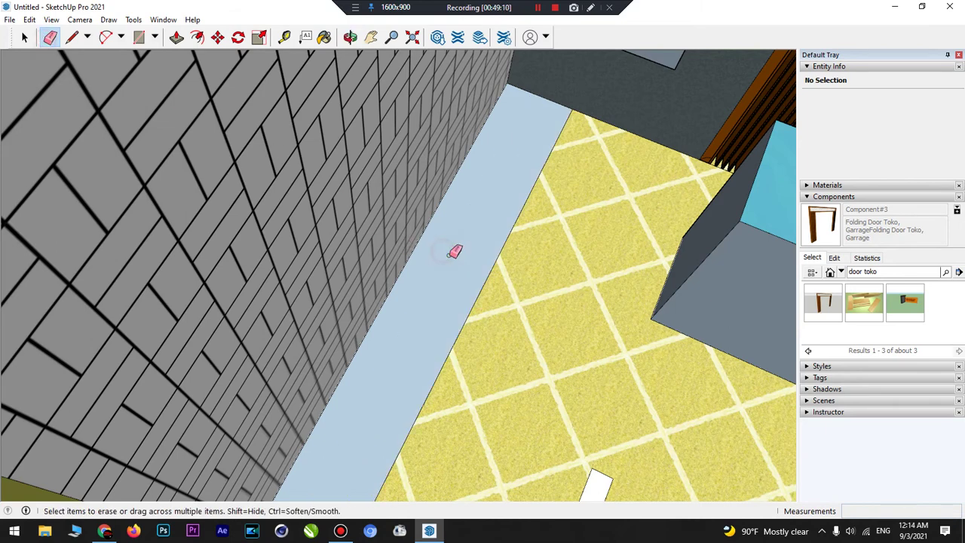
pyautogui.click(500, 273)
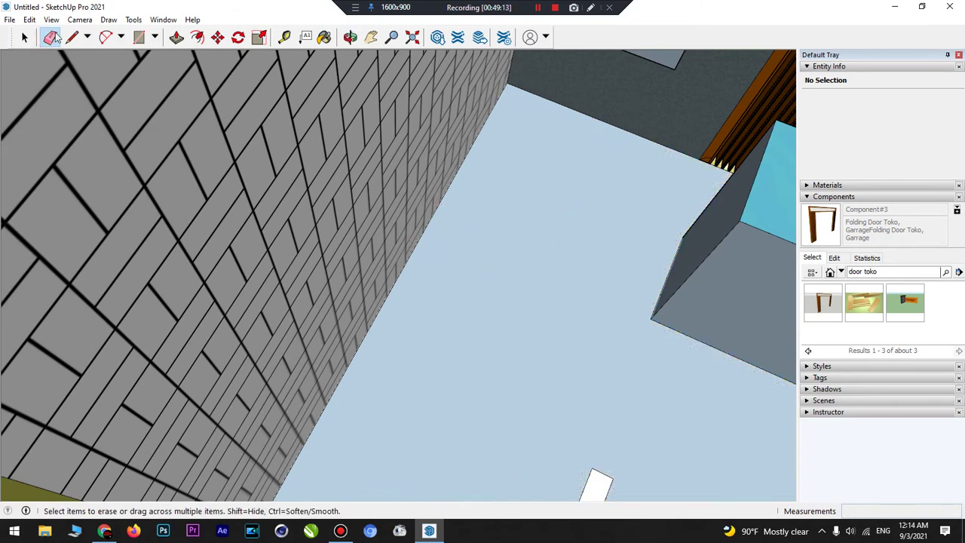
pyautogui.click(72, 37)
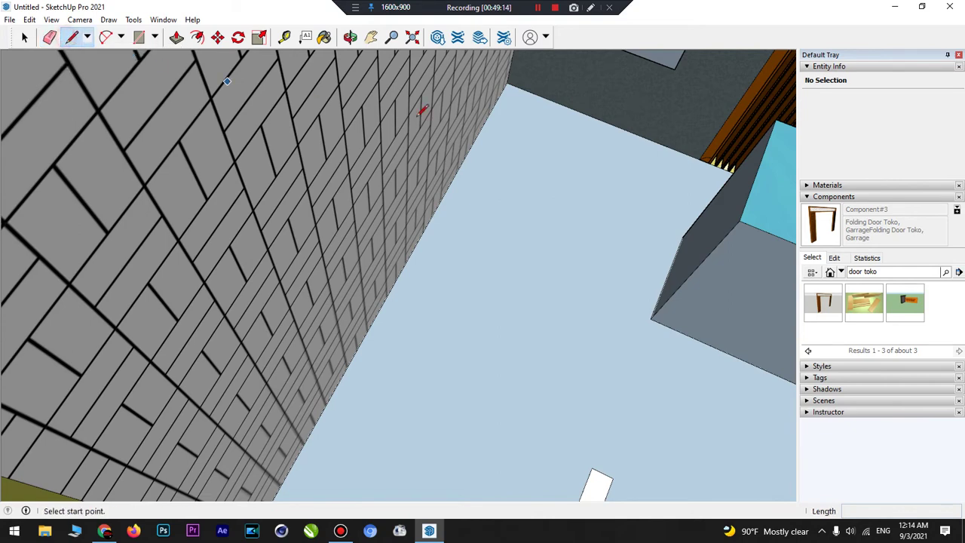
pyautogui.click(699, 158)
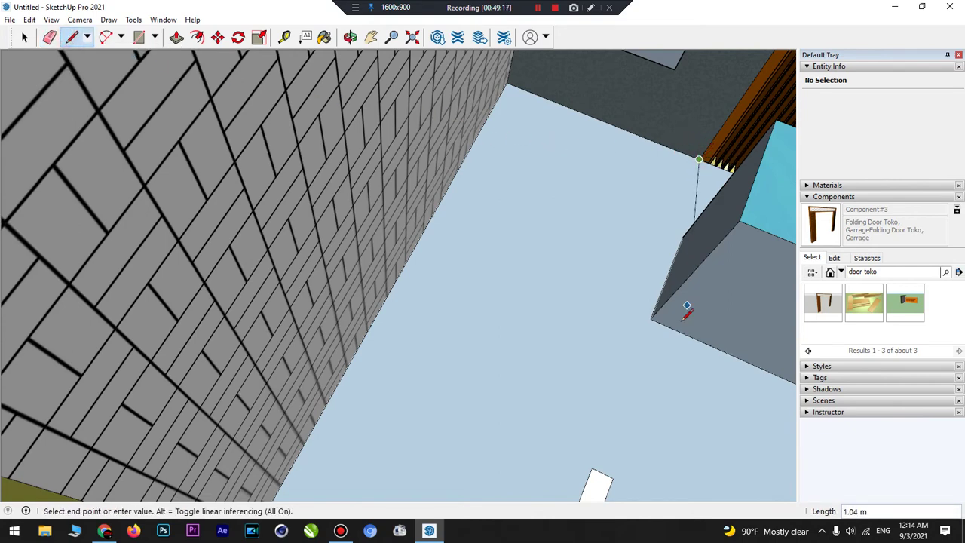
pyautogui.moveTo(569, 456); pyautogui.dragTo(538, 416, button='middle')
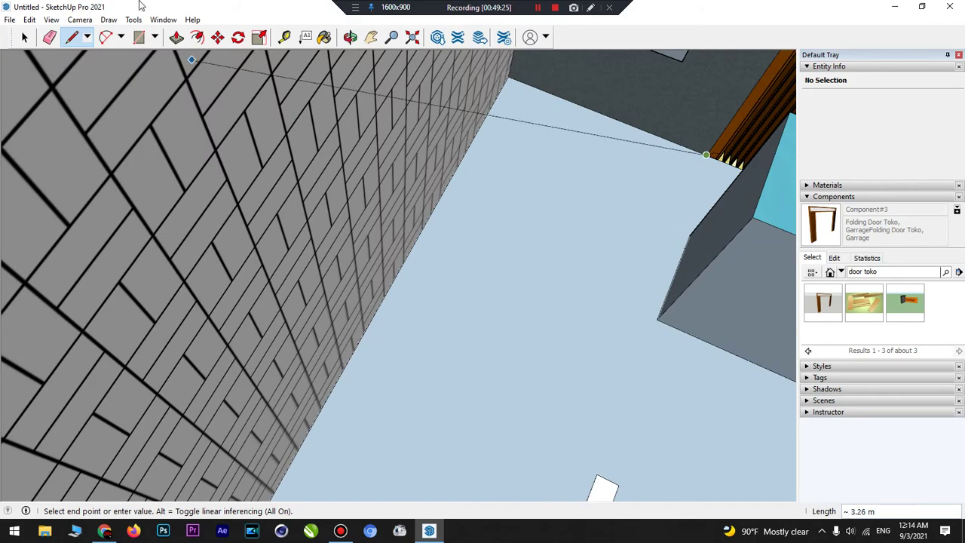
# - Draw a 2.80 m line across the interior floor along the entrance to the opposite wall, and erase the small white strip beside it
pyautogui.click(349, 37)
pyautogui.moveTo(648, 396); pyautogui.dragTo(330, 250)
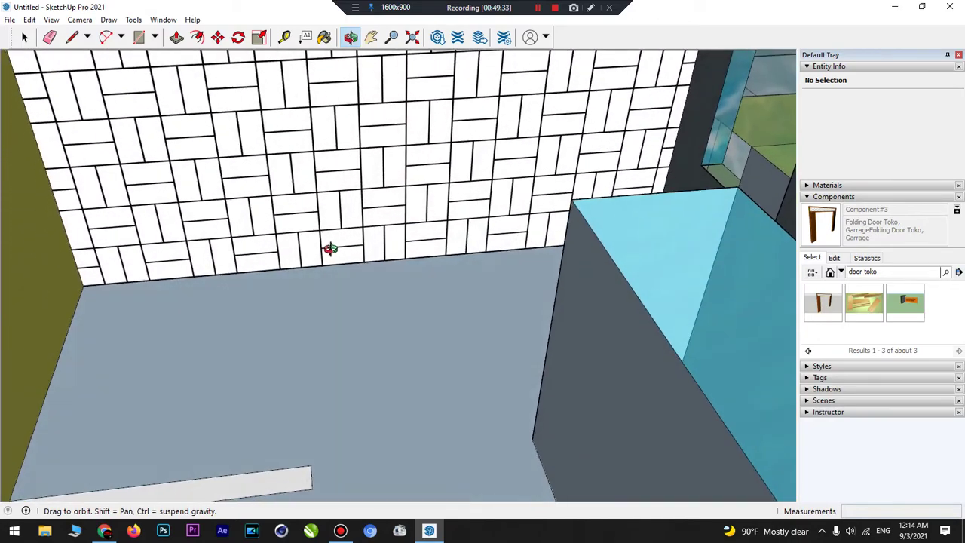
pyautogui.click(71, 37)
pyautogui.click(776, 397)
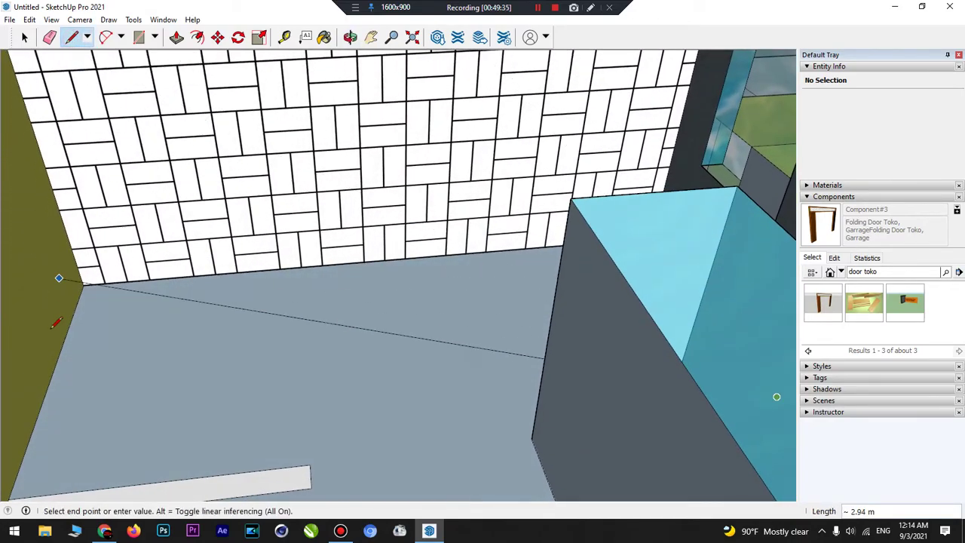
pyautogui.click(15, 483)
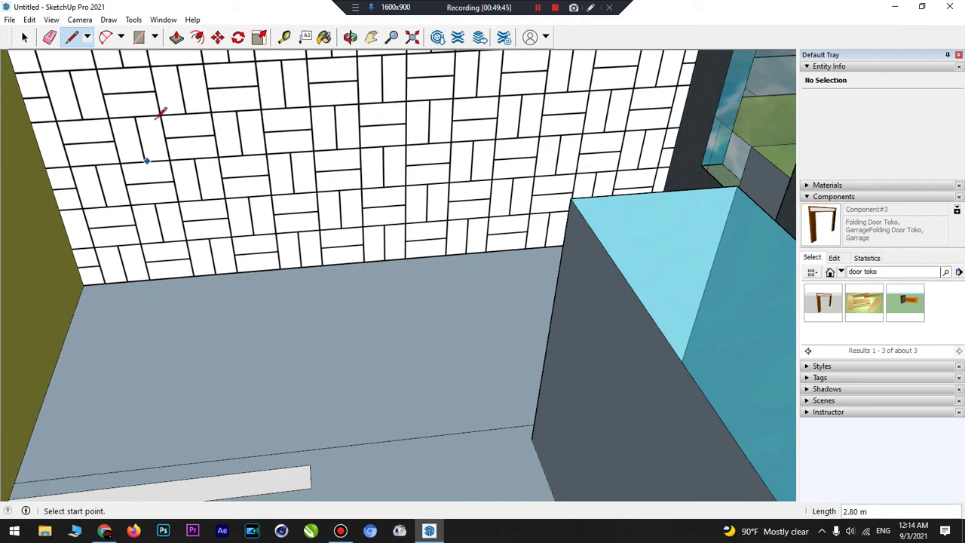
pyautogui.click(49, 39)
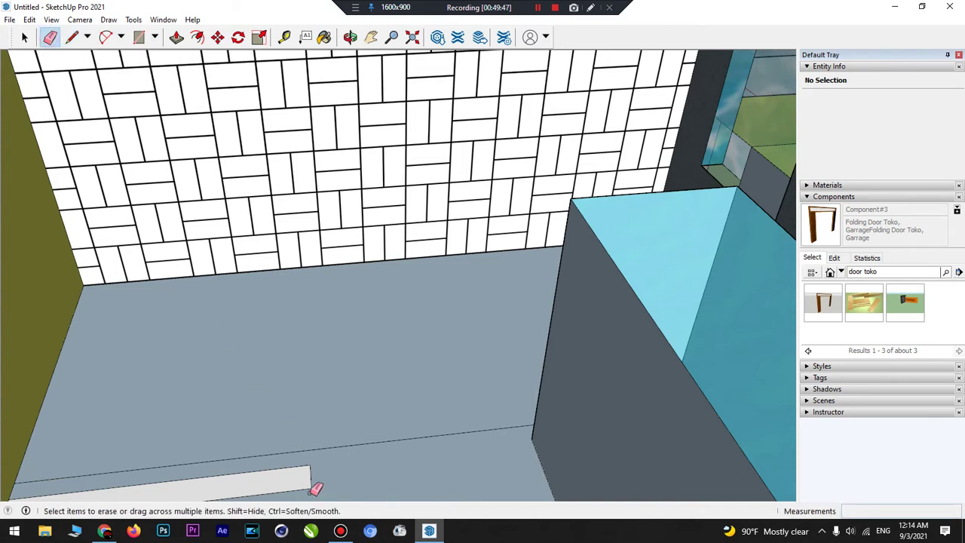
pyautogui.click(311, 467)
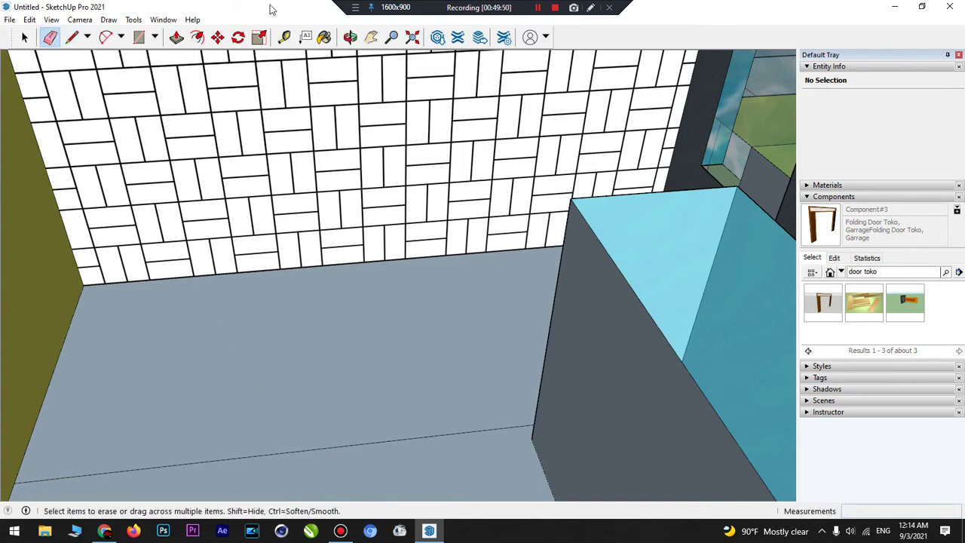
# - Examine the interior floor line where it meets the folding door and the glass counter
pyautogui.moveTo(363, 278); pyautogui.dragTo(593, 342)
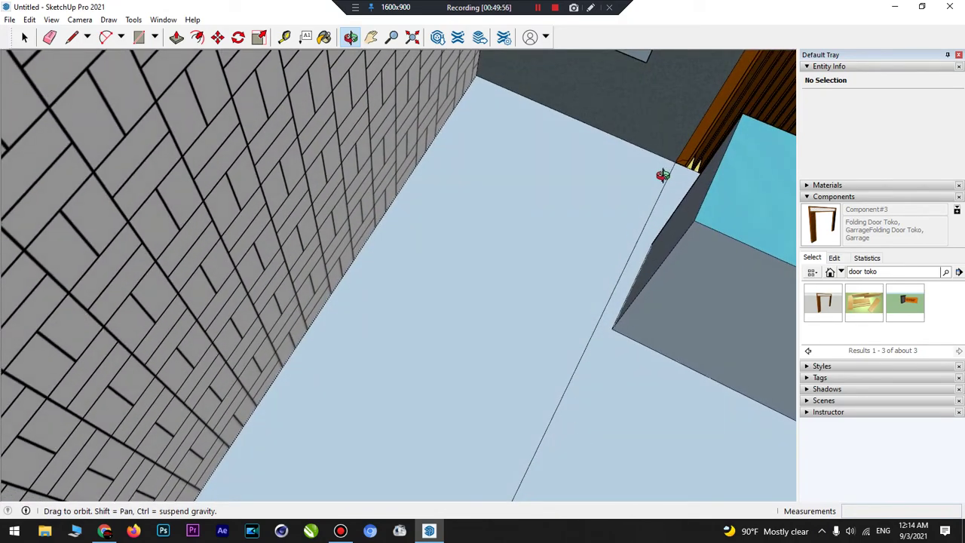
pyautogui.scroll(6, 666, 161)
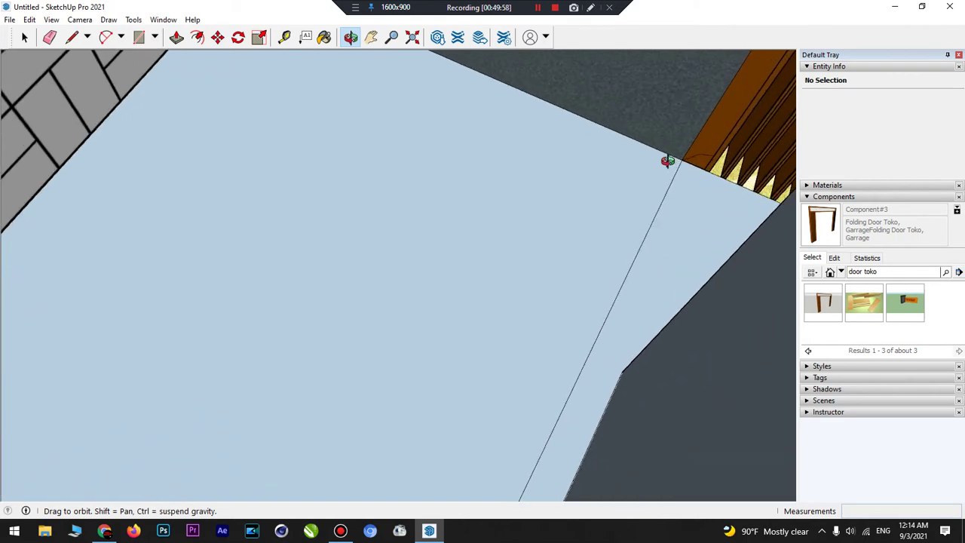
pyautogui.moveTo(657, 168); pyautogui.dragTo(450, 40)
pyautogui.scroll(-5, 456, 183)
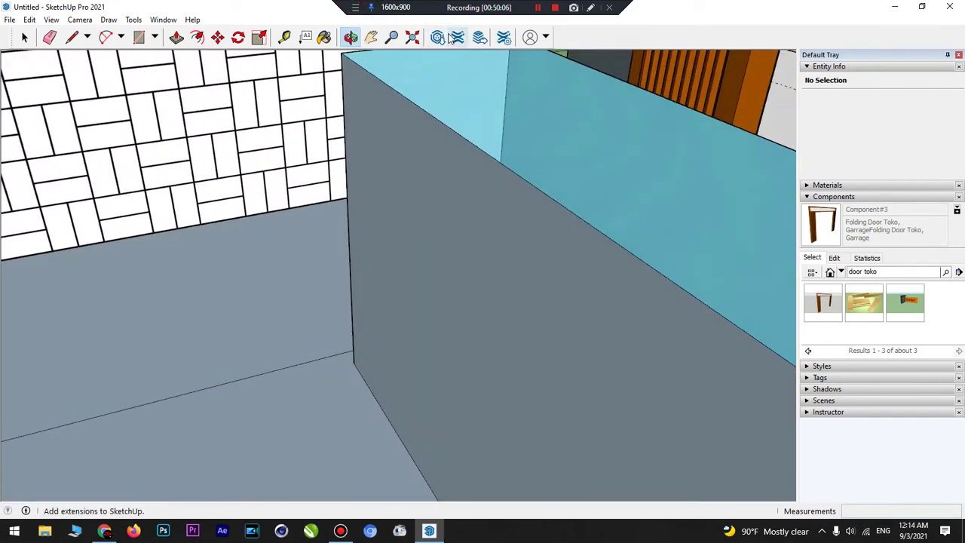
pyautogui.scroll(-6, 374, 204)
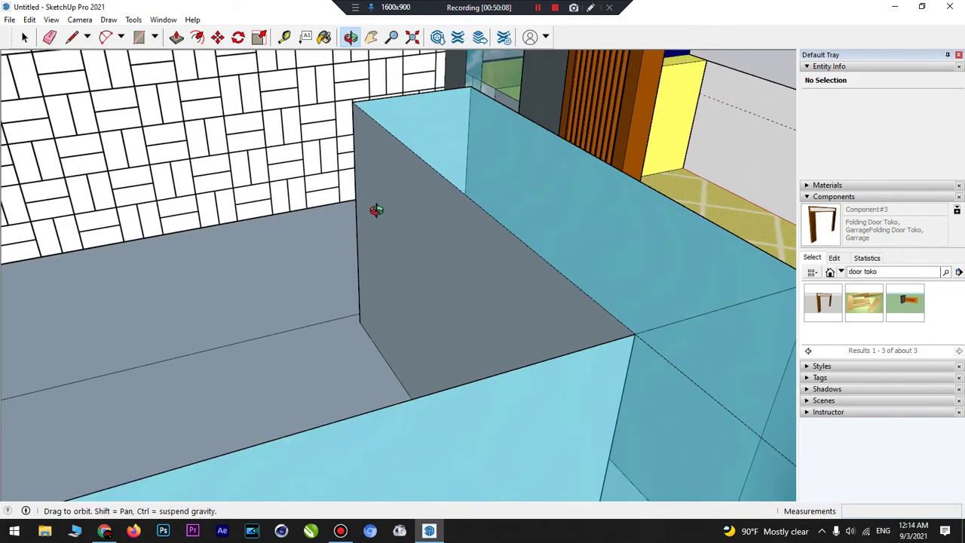
pyautogui.scroll(-2, 378, 210)
pyautogui.moveTo(377, 209); pyautogui.dragTo(413, 277)
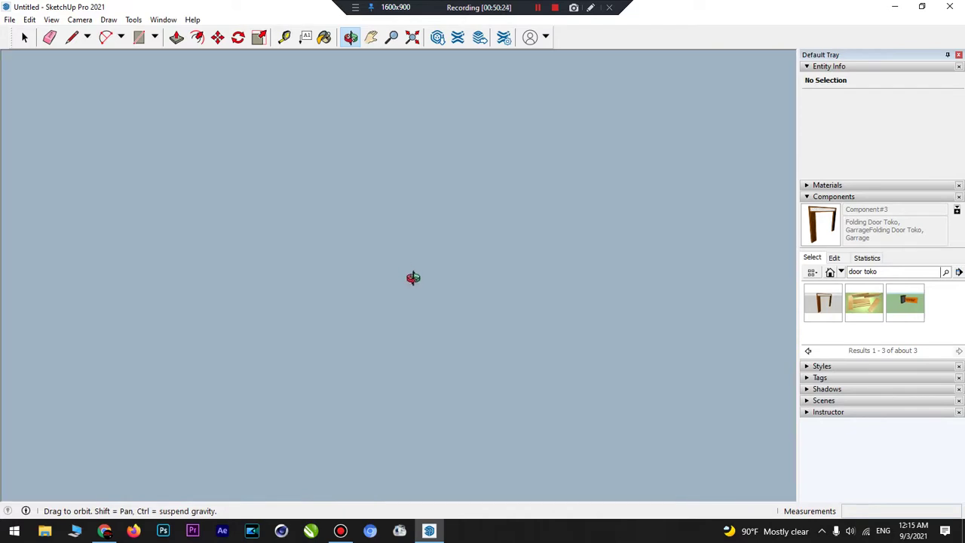
# - Erase the large red face of the gable roof slope beside the flat terrace roof
pyautogui.click(411, 37)
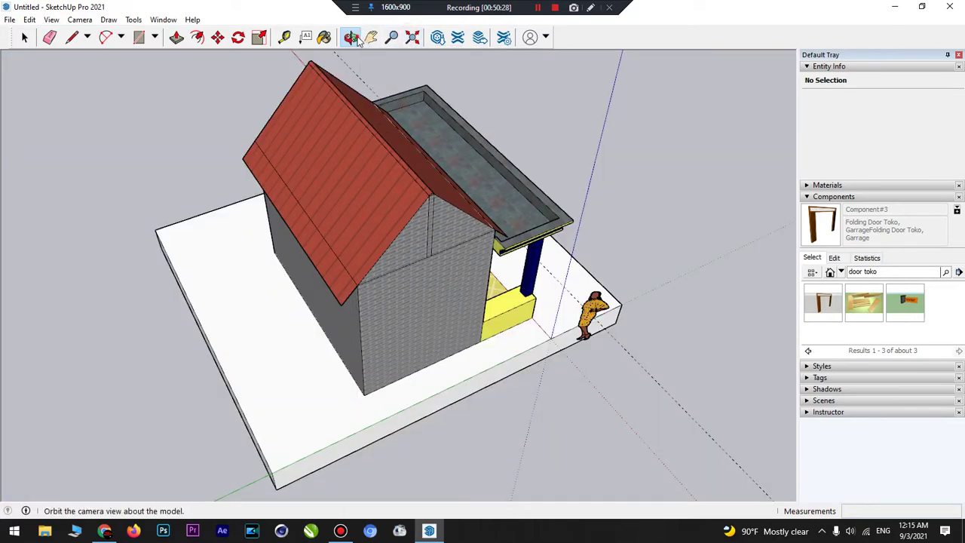
pyautogui.moveTo(381, 196); pyautogui.dragTo(343, 235)
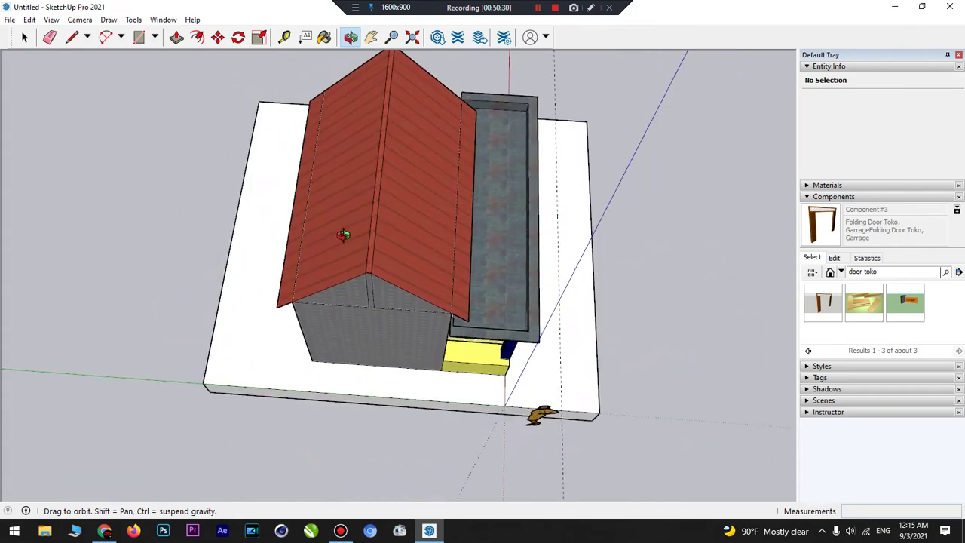
pyautogui.click(176, 37)
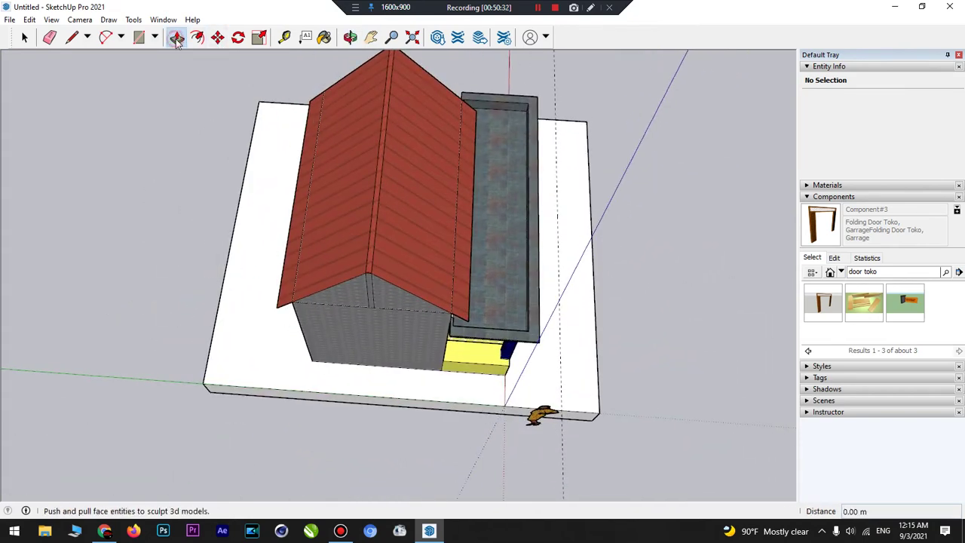
pyautogui.click(410, 171)
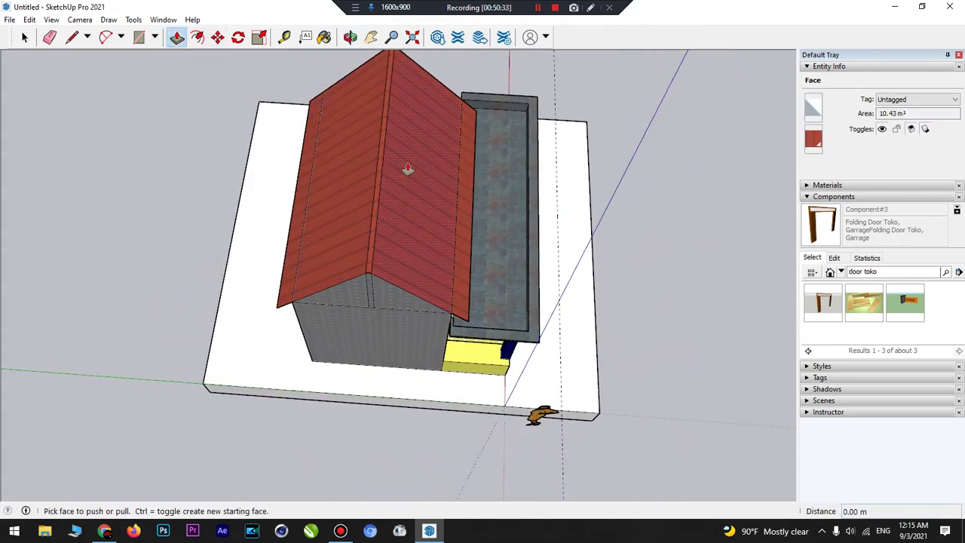
pyautogui.rightClick(407, 169)
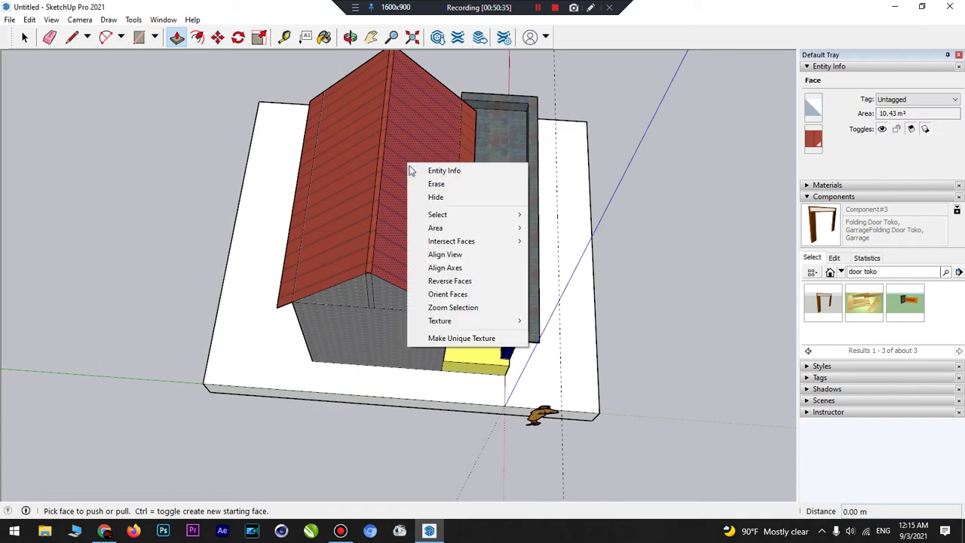
pyautogui.click(434, 183)
# - Remove the ceiling face beneath the opened roof, and erase the large face of the opposite gable roof slope
pyautogui.rightClick(419, 179)
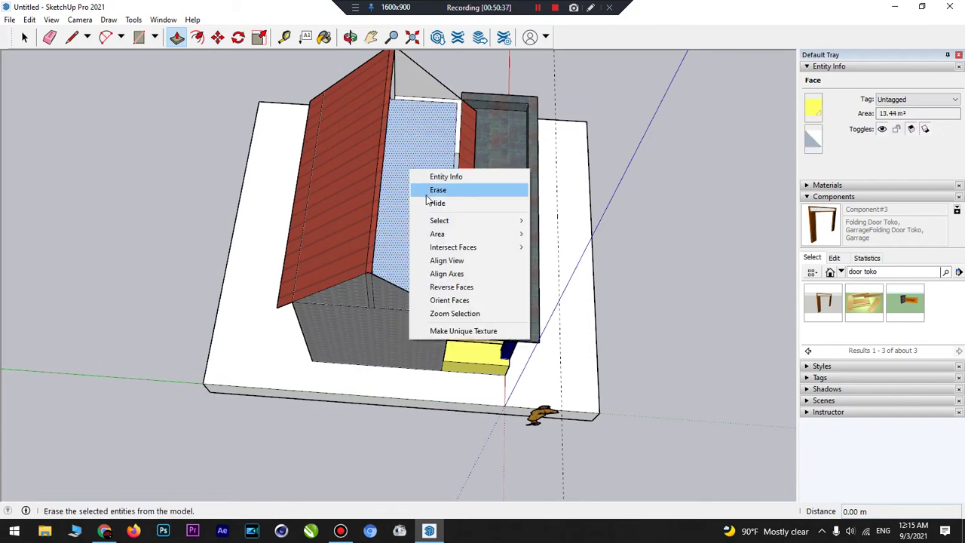
pyautogui.click(435, 203)
pyautogui.rightClick(355, 161)
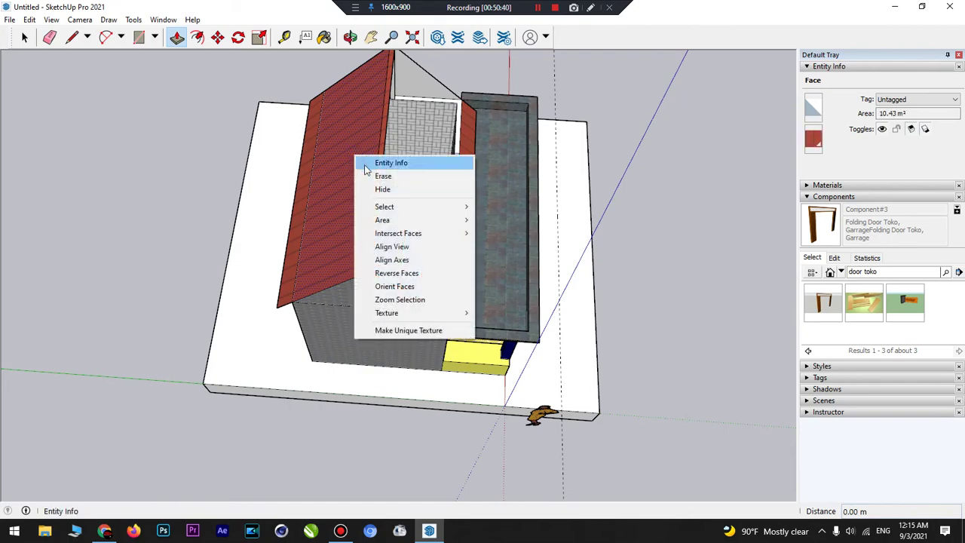
pyautogui.click(370, 174)
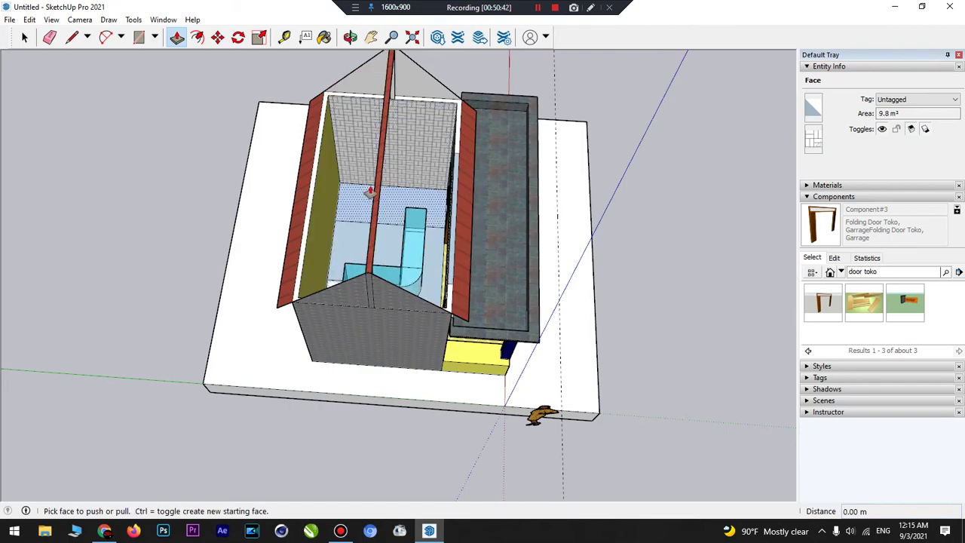
# - Draw a line rising vertically from the dividing line on the interior floor, between the outer wall and the glass counter
pyautogui.scroll(10, 398, 188)
pyautogui.scroll(3, 398, 196)
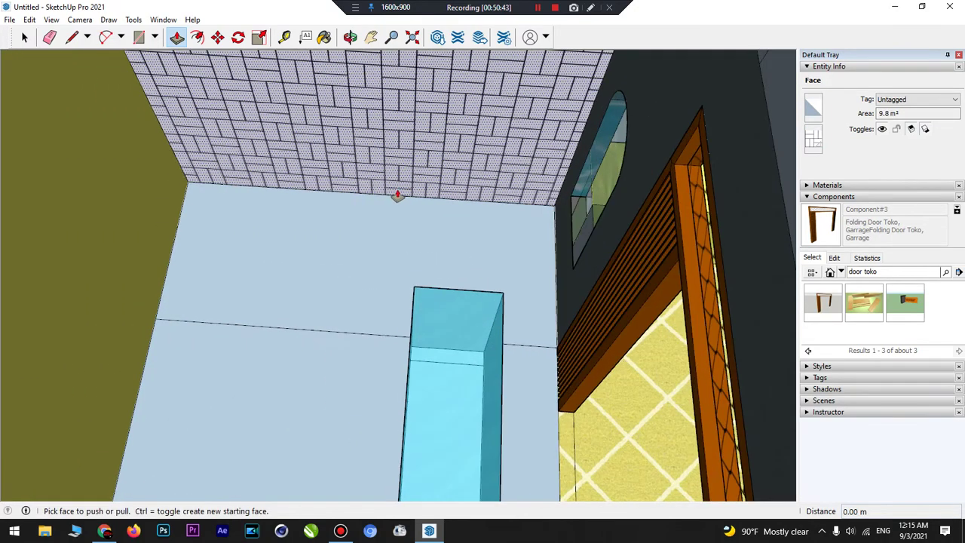
pyautogui.press('o')
pyautogui.moveTo(392, 234); pyautogui.dragTo(536, 216)
pyautogui.scroll(-4, 501, 219)
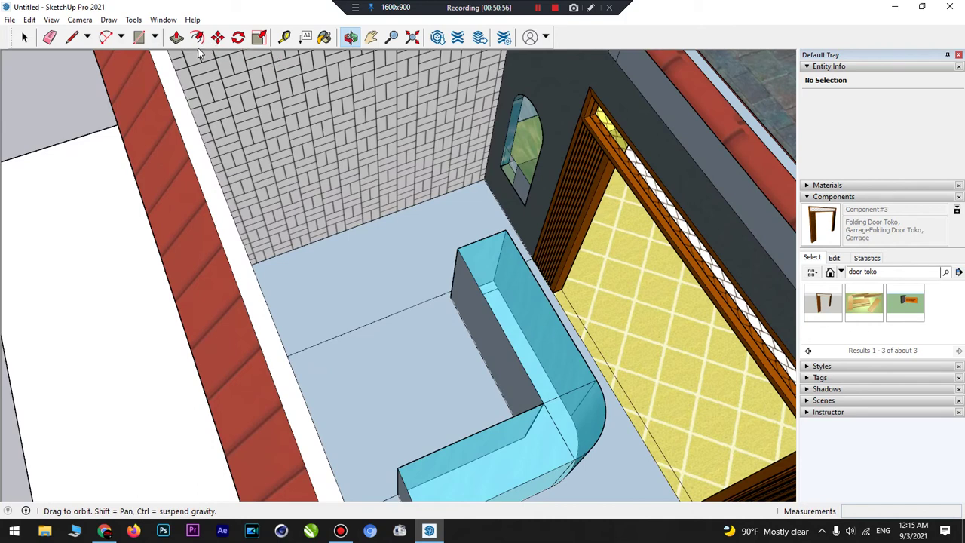
pyautogui.click(71, 37)
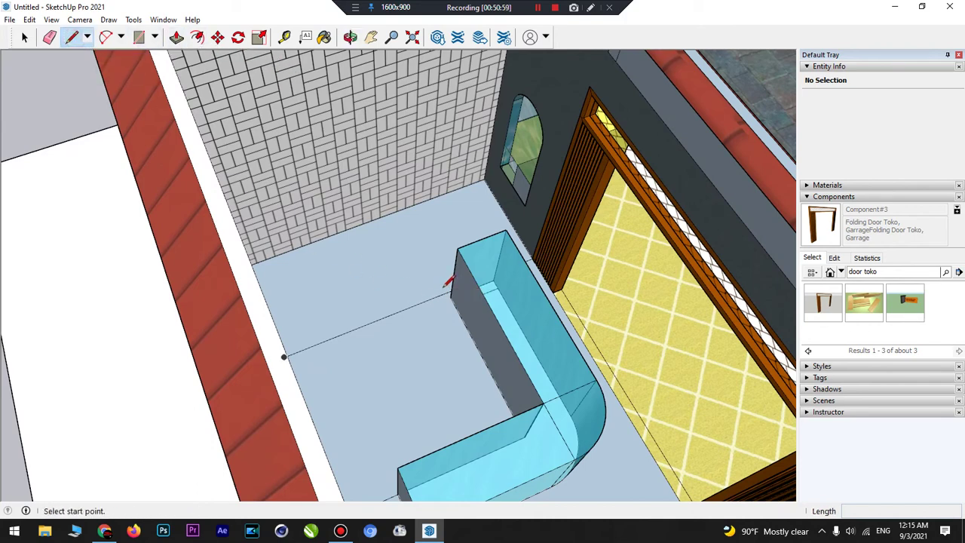
pyautogui.click(391, 313)
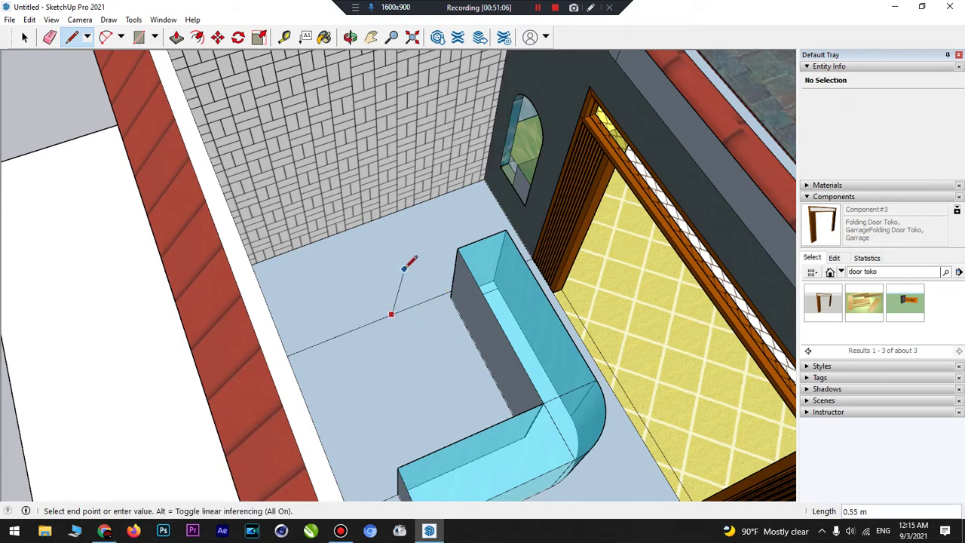
pyautogui.moveTo(410, 271); pyautogui.dragTo(407, 267, button='middle')
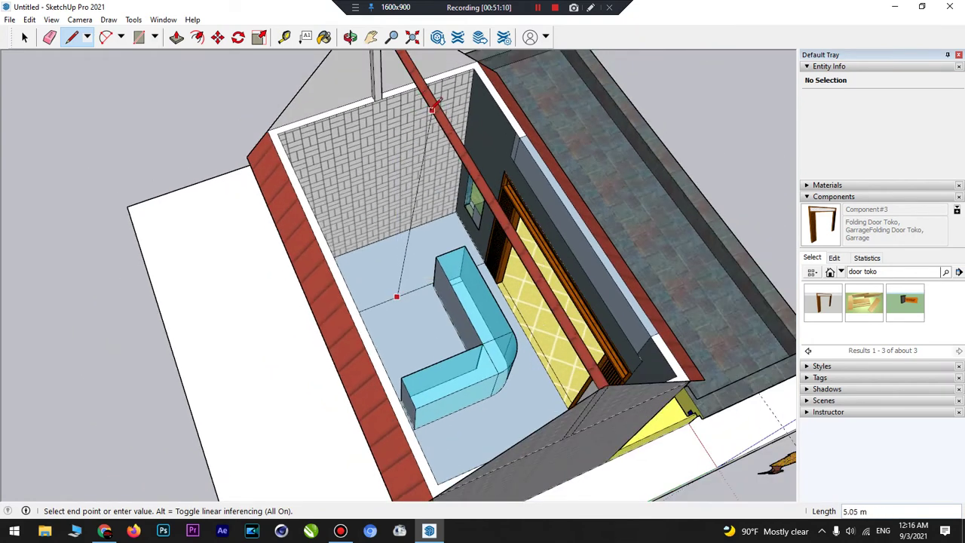
pyautogui.click(396, 136)
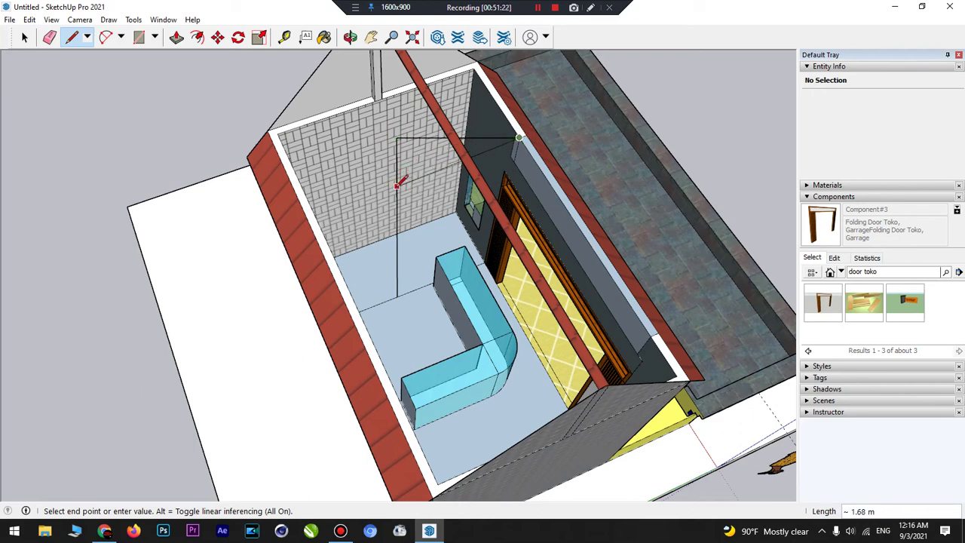
# - Try to join the standing line to the top of the entrance wall with edges that close a triangular face
pyautogui.scroll(6, 399, 176)
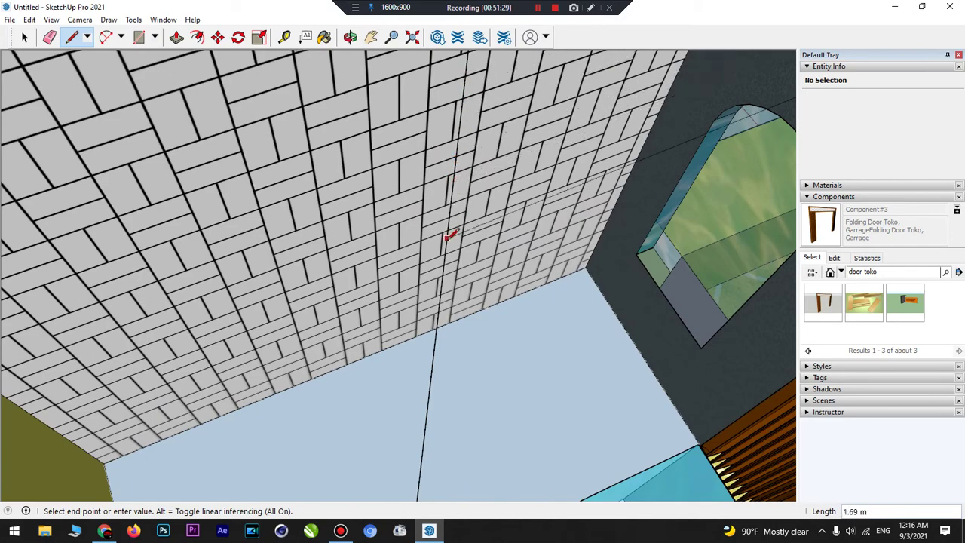
pyautogui.scroll(-5, 447, 271)
pyautogui.scroll(-3, 443, 284)
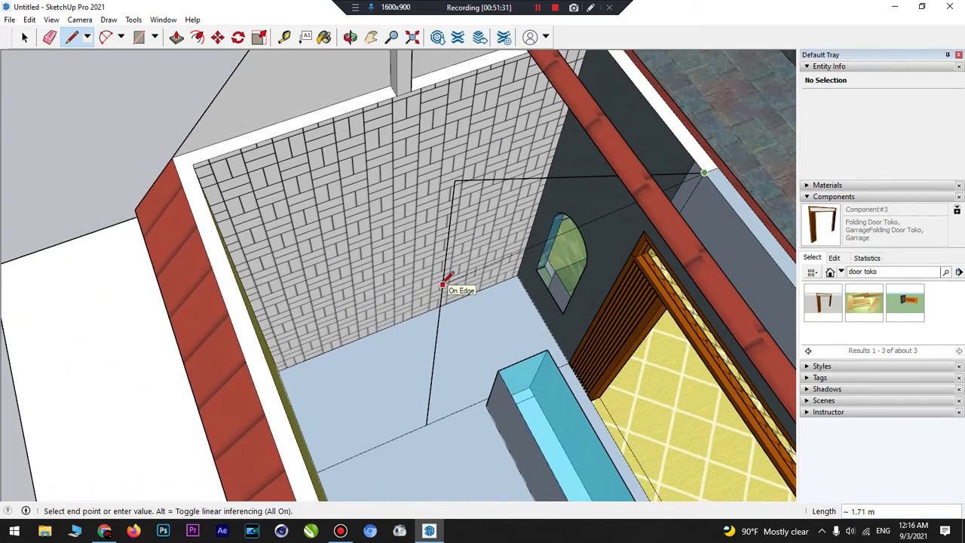
pyautogui.click(437, 277)
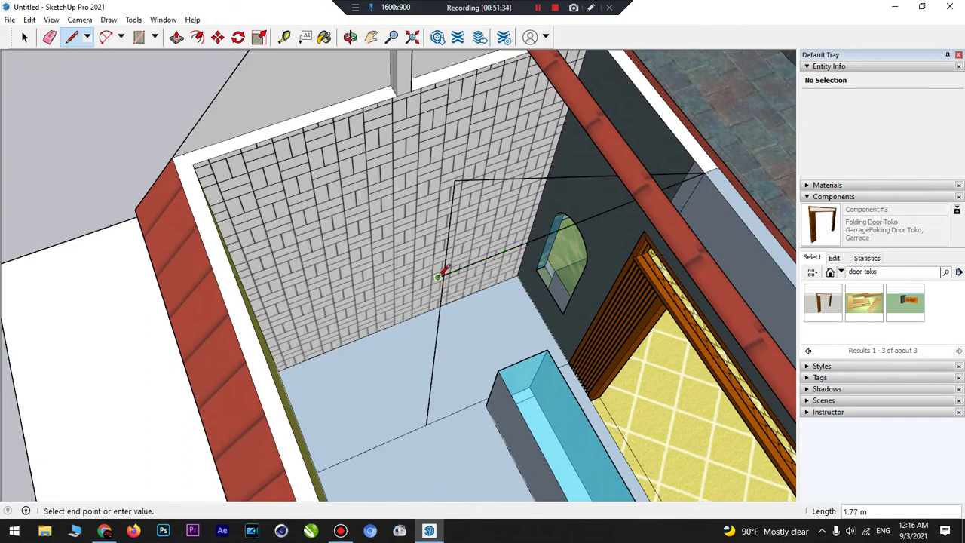
pyautogui.click(456, 180)
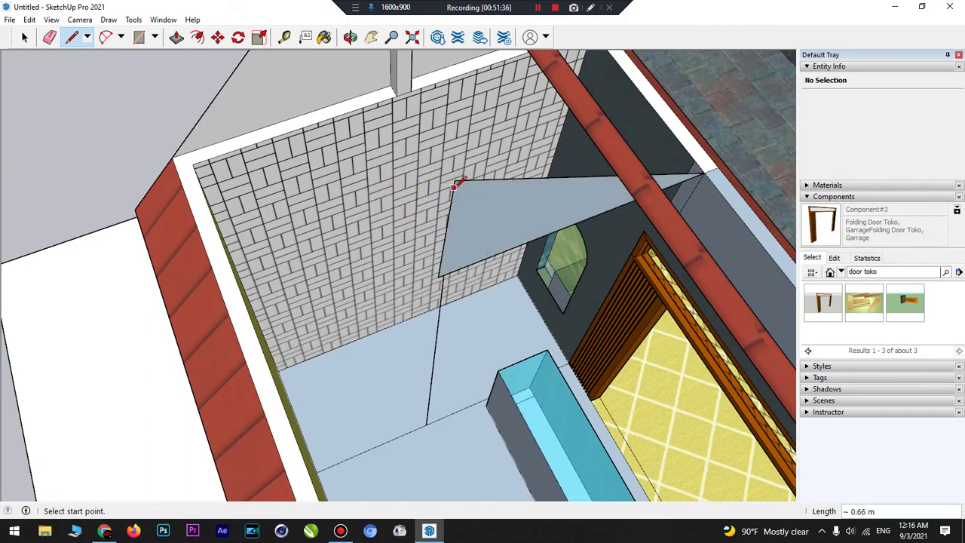
# - Erase the edges of the triangular face between the standing line and the entrance wall
pyautogui.click(350, 37)
pyautogui.moveTo(409, 293); pyautogui.dragTo(676, 364)
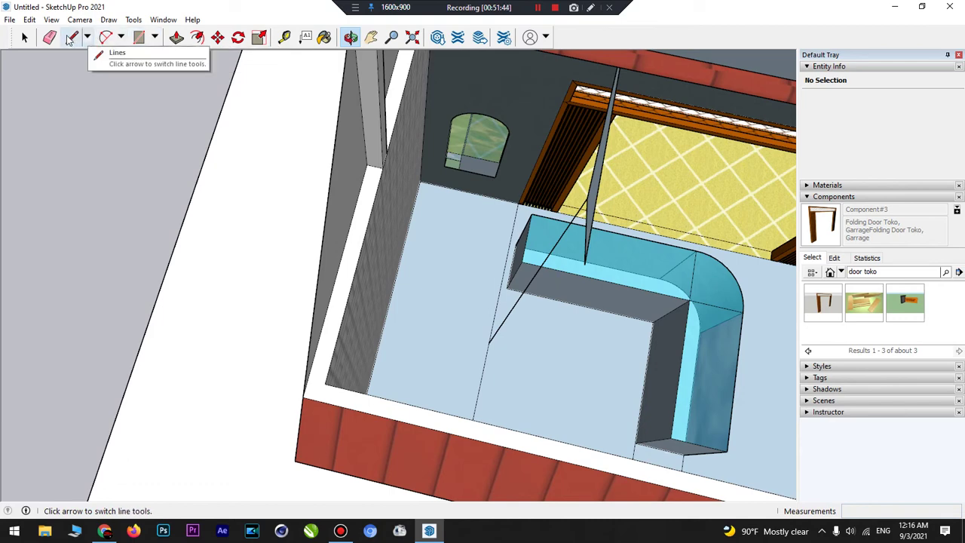
pyautogui.click(49, 37)
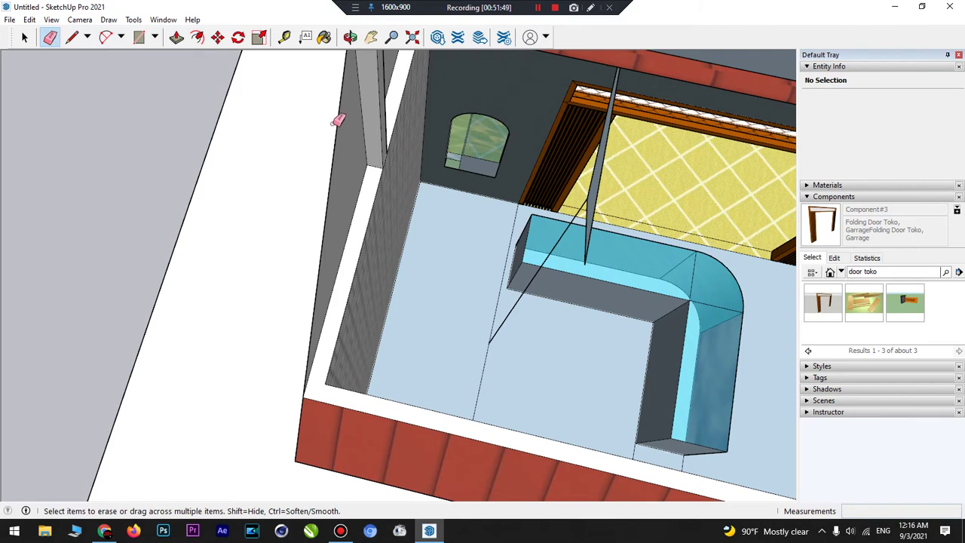
pyautogui.click(596, 167)
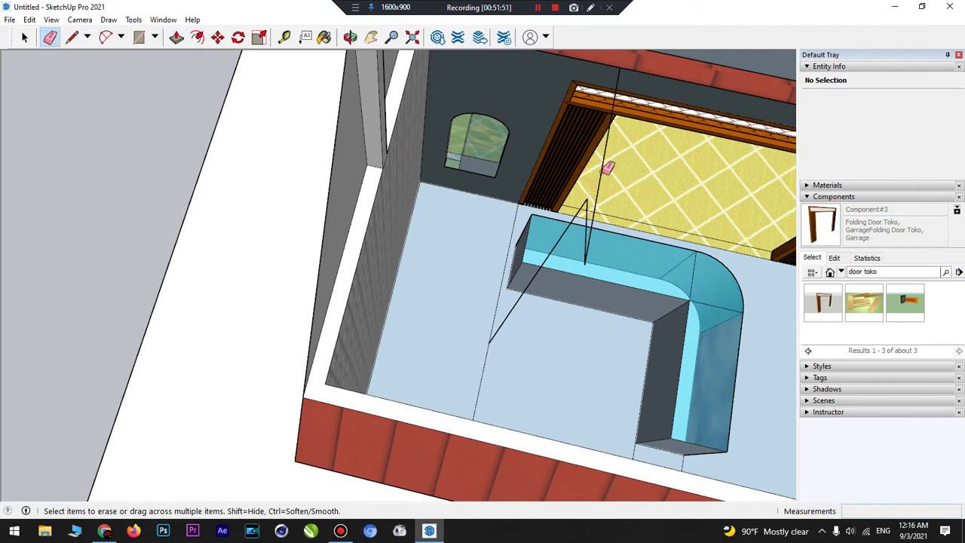
pyautogui.click(601, 173)
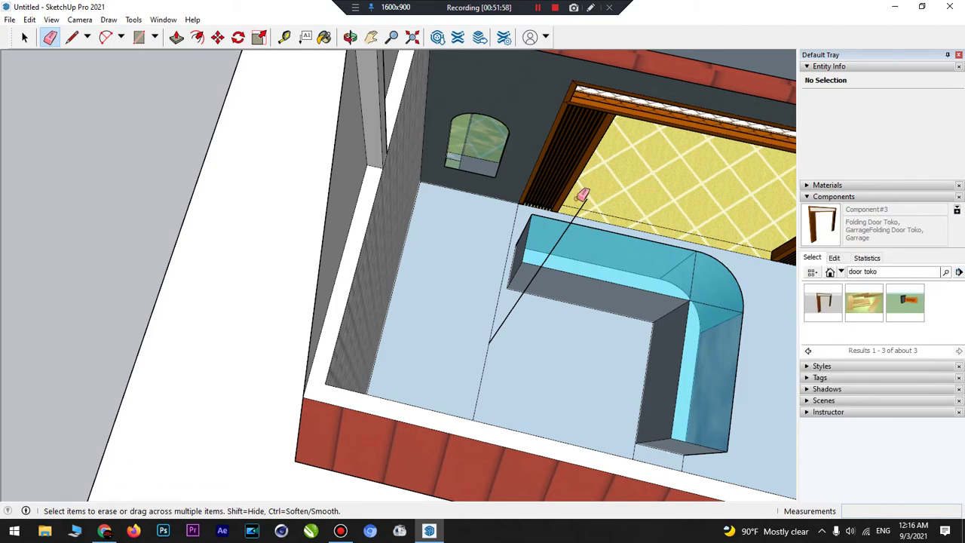
pyautogui.click(350, 37)
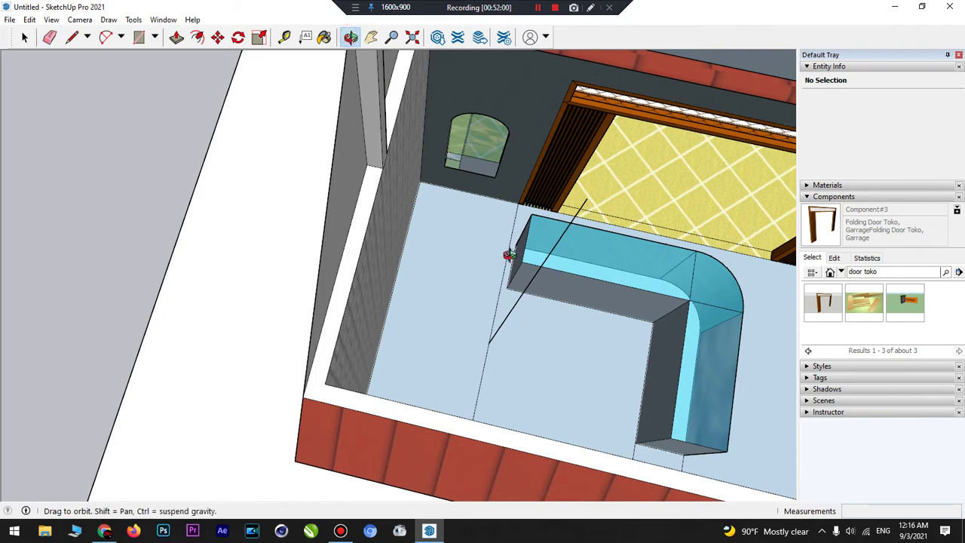
pyautogui.moveTo(509, 255); pyautogui.dragTo(295, 230)
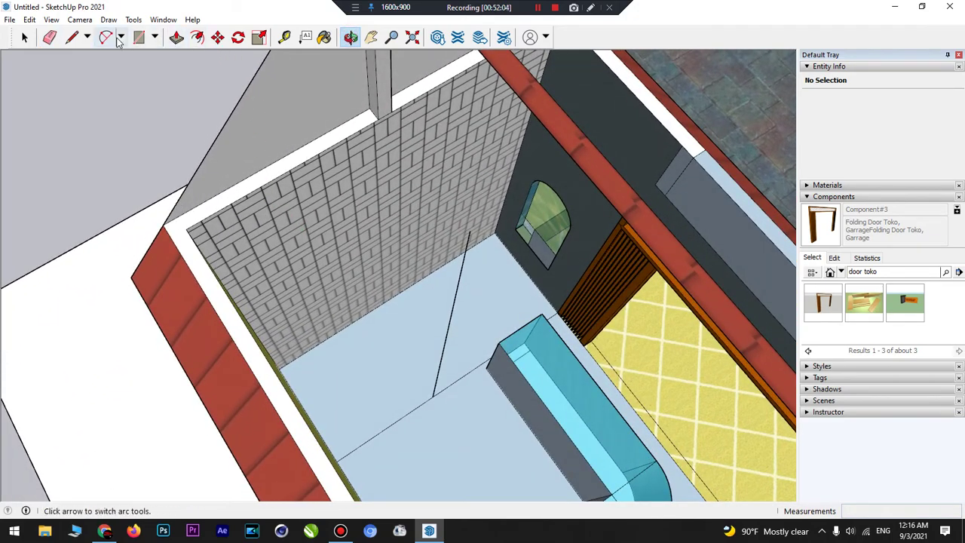
pyautogui.click(79, 20)
pyautogui.press('Escape')
pyautogui.press('l')
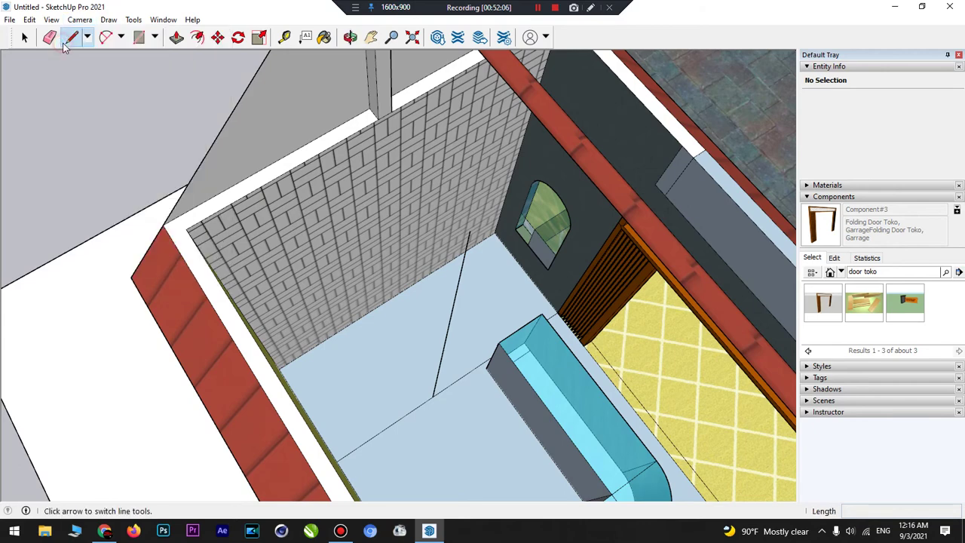
pyautogui.click(469, 230)
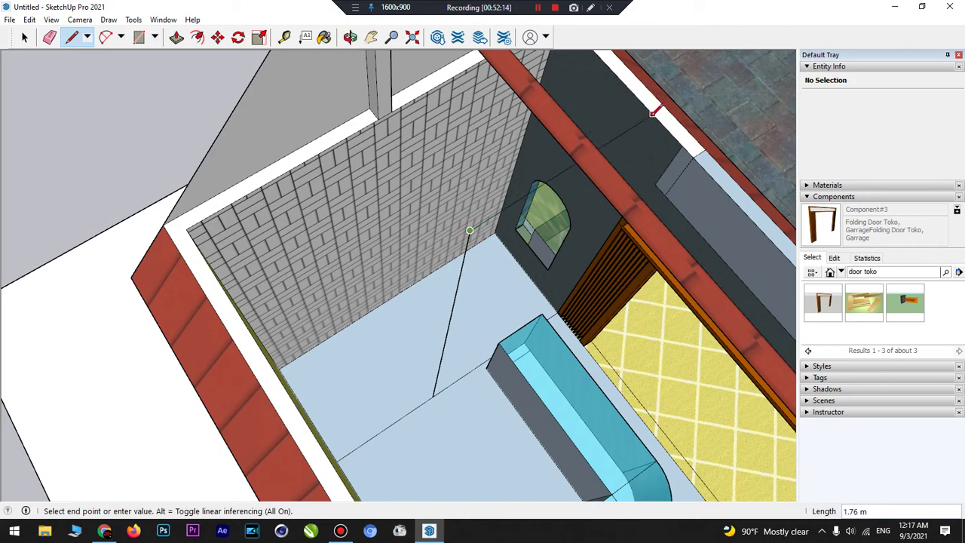
pyautogui.scroll(4, 653, 113)
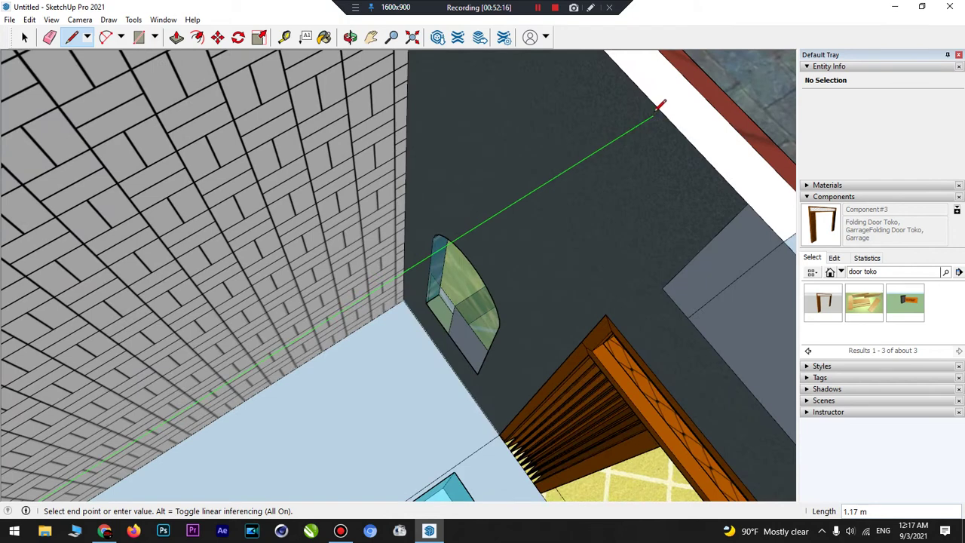
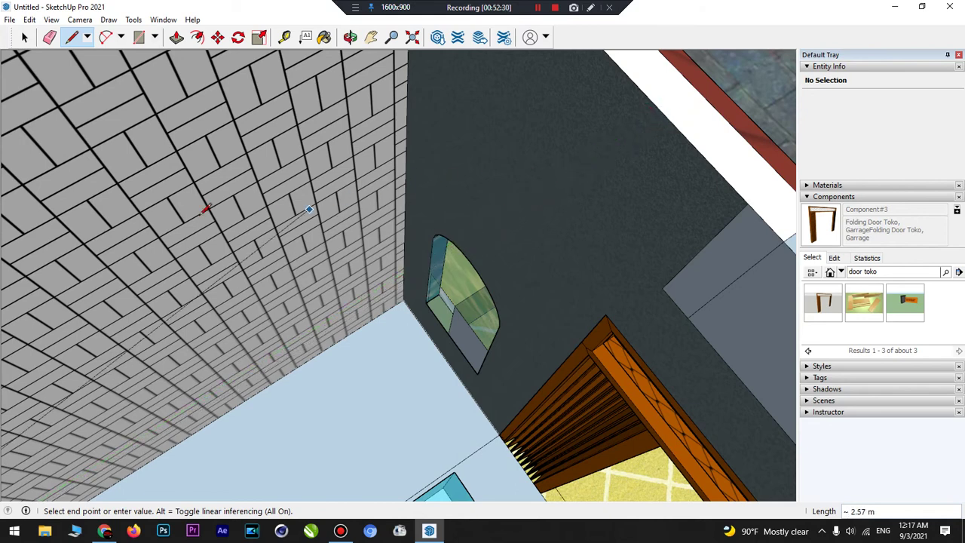
# - Draw a 3.50 m vertical line up the entrance wall, from the end of the floor's dividing line to the wall top
pyautogui.click(72, 37)
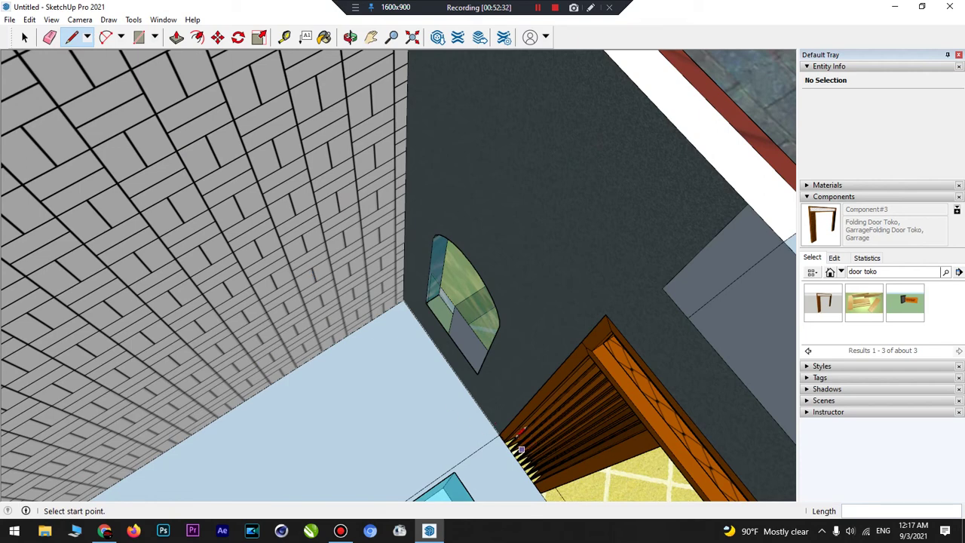
pyautogui.click(498, 435)
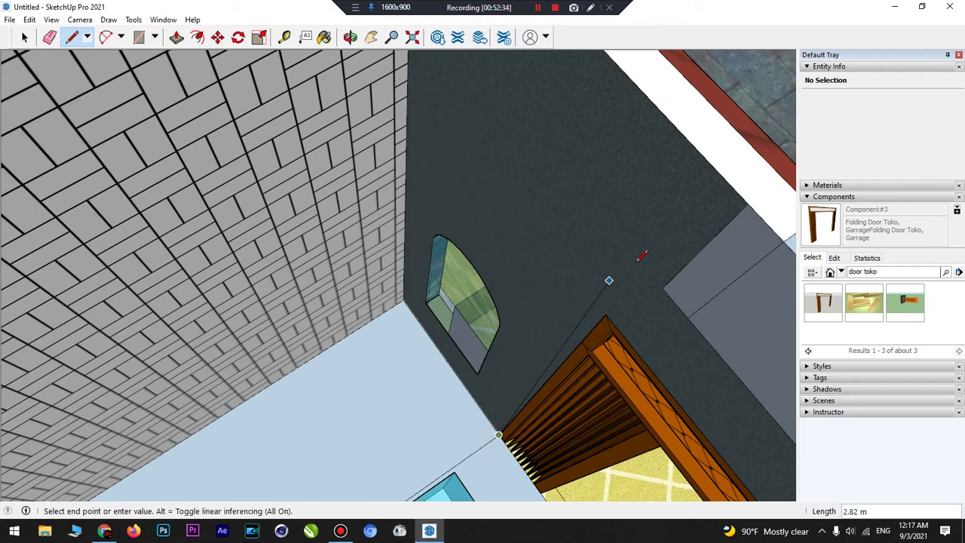
pyautogui.click(724, 179)
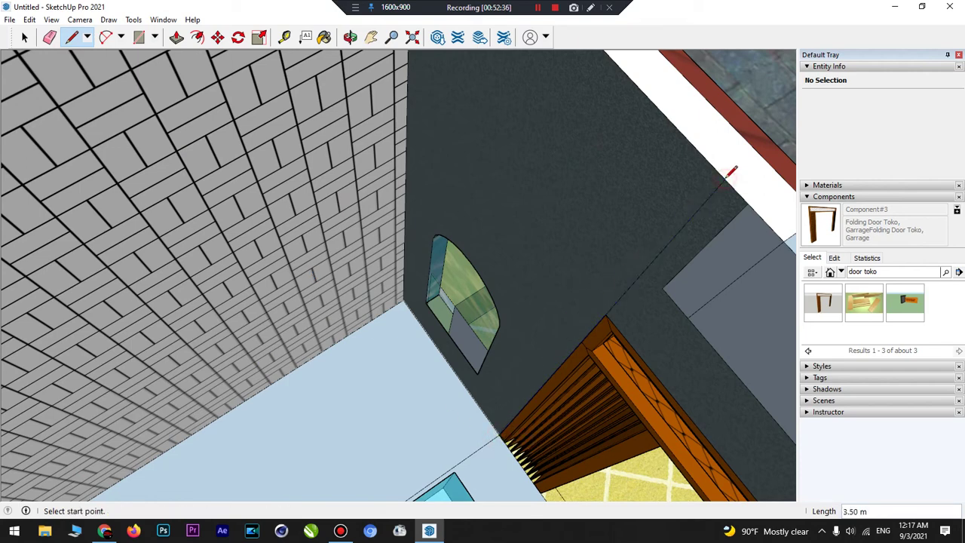
# - Join the top of the entrance wall line to the standing line to close the partition face, and erase the standing line's excess above it
pyautogui.click(724, 178)
pyautogui.moveTo(725, 180); pyautogui.dragTo(522, 390, button='middle')
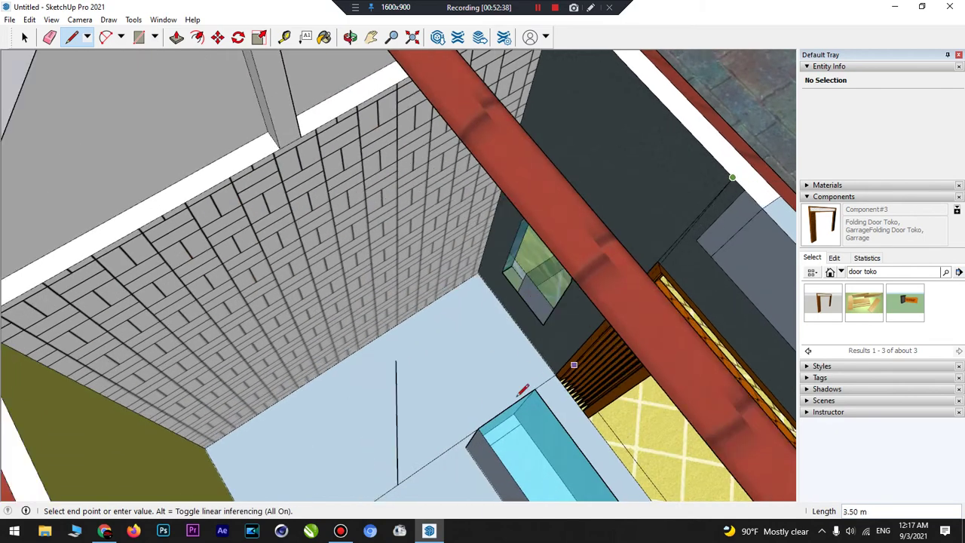
pyautogui.click(396, 400)
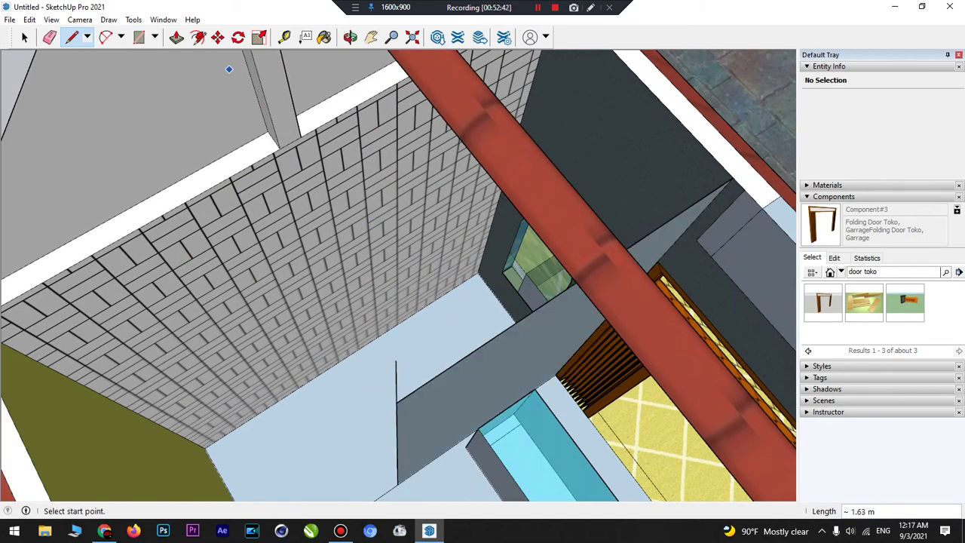
pyautogui.click(49, 37)
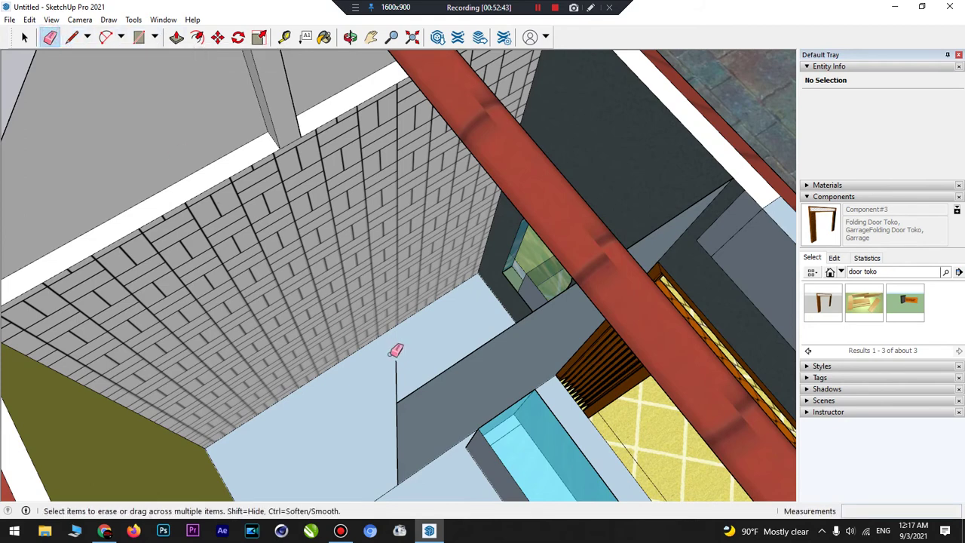
pyautogui.click(395, 370)
# - Draw a 2.80 m line along the top inner edge of the brick-patterned wall, from corner to corner
pyautogui.click(73, 38)
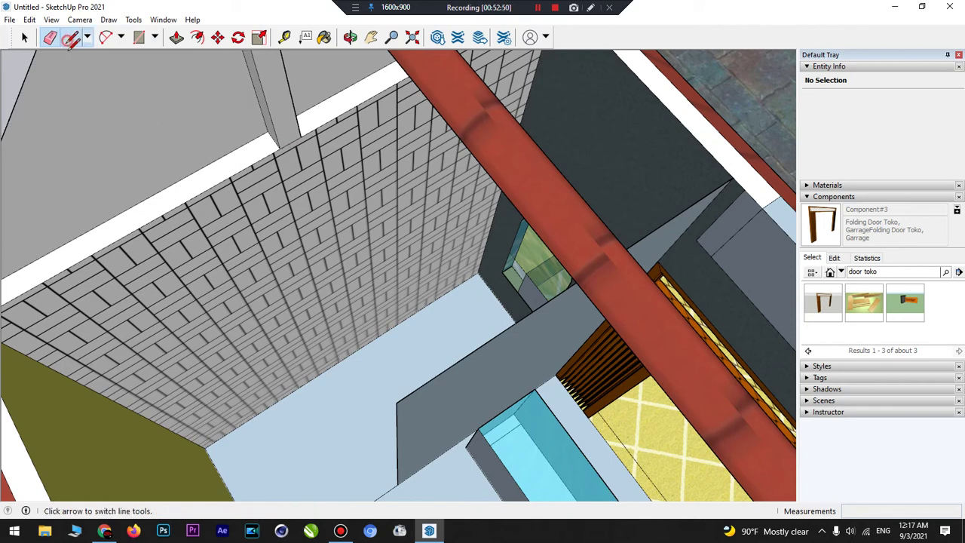
pyautogui.click(279, 148)
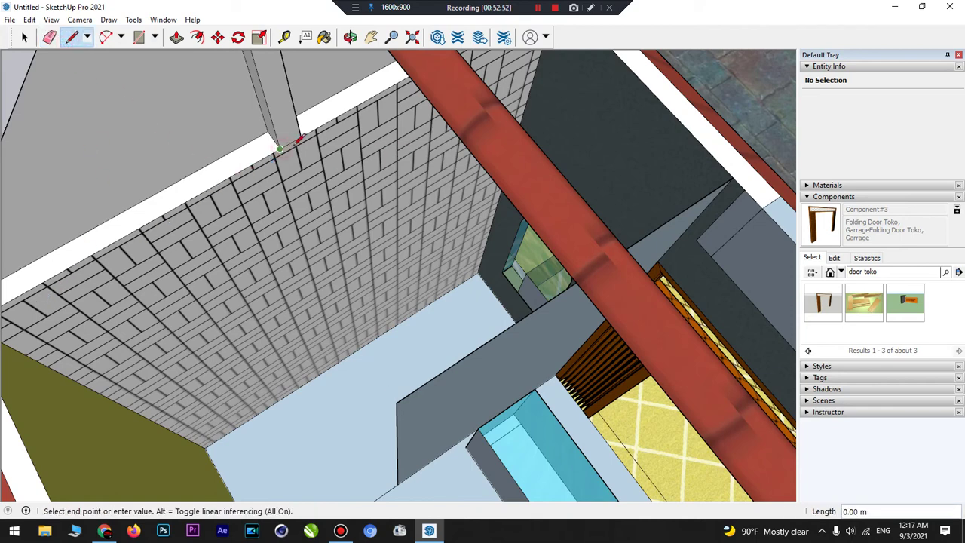
pyautogui.press('Escape')
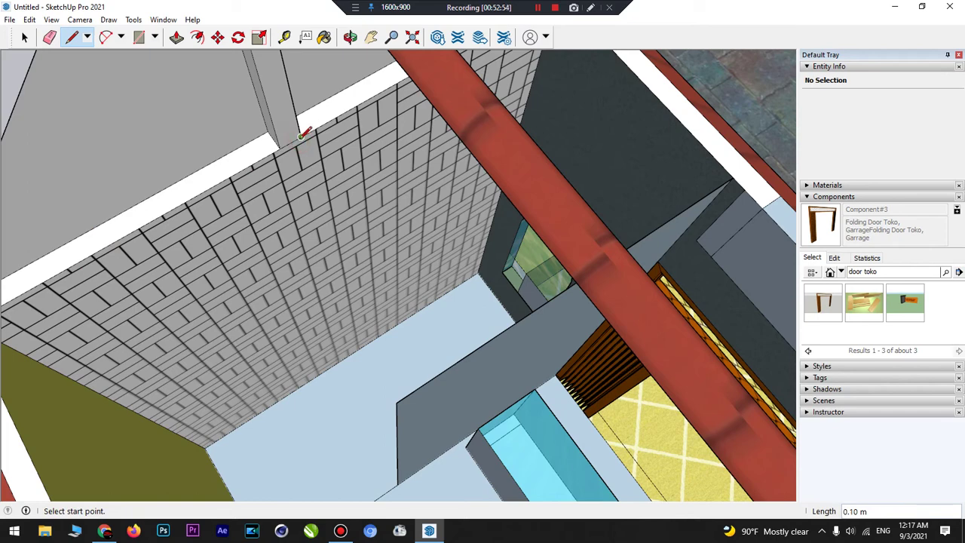
pyautogui.moveTo(301, 134); pyautogui.dragTo(318, 143, button='middle')
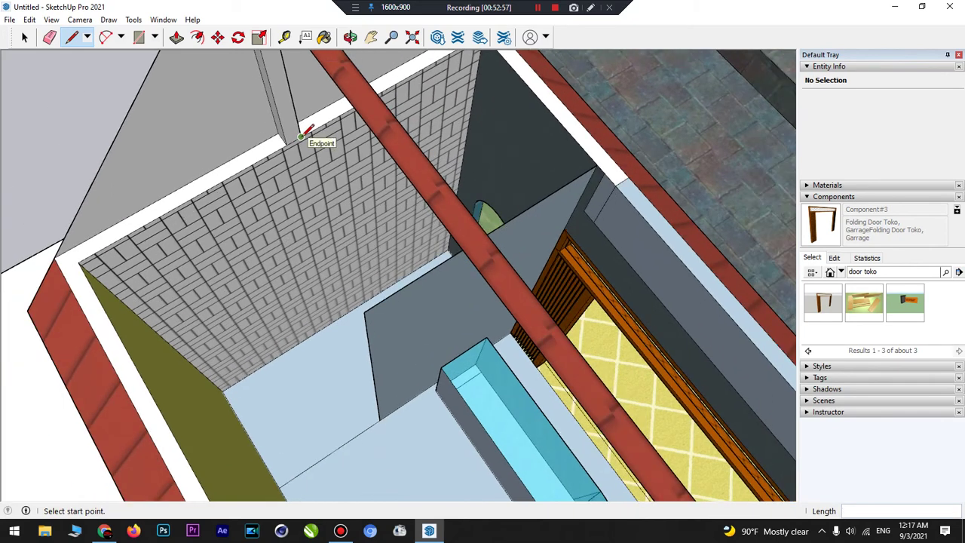
pyautogui.click(79, 262)
pyautogui.scroll(-3, 80, 262)
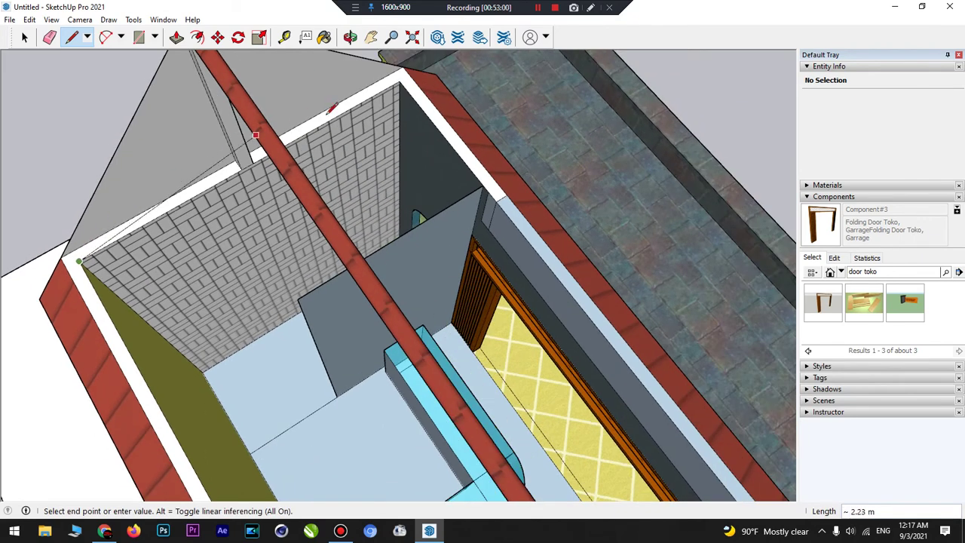
pyautogui.click(405, 73)
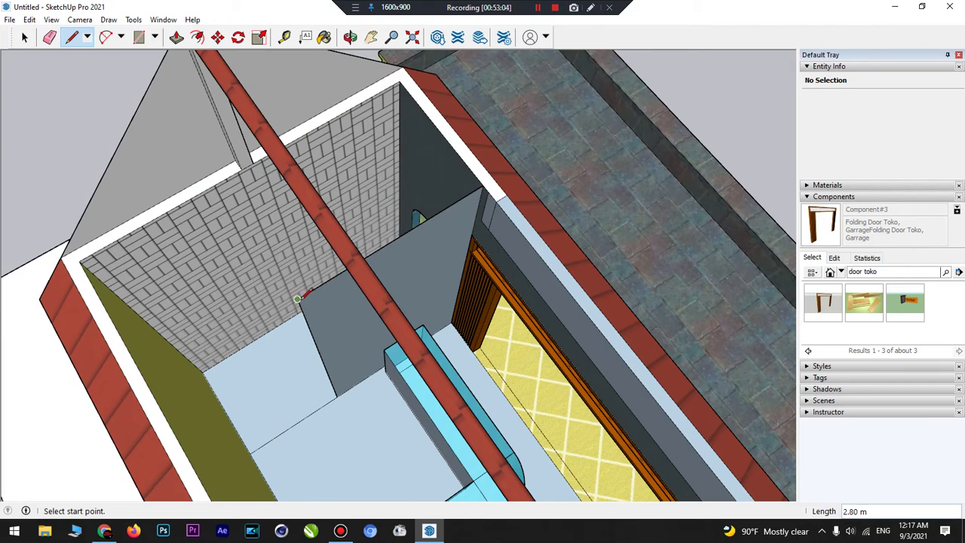
# - Try to extend a line from the partition's free upper corner to the top of the olive wall
pyautogui.click(297, 299)
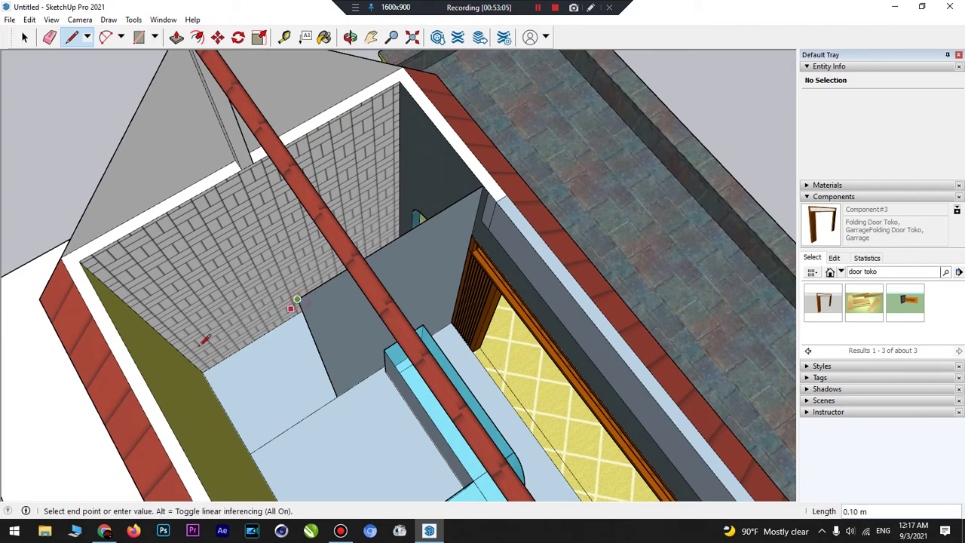
pyautogui.click(151, 389)
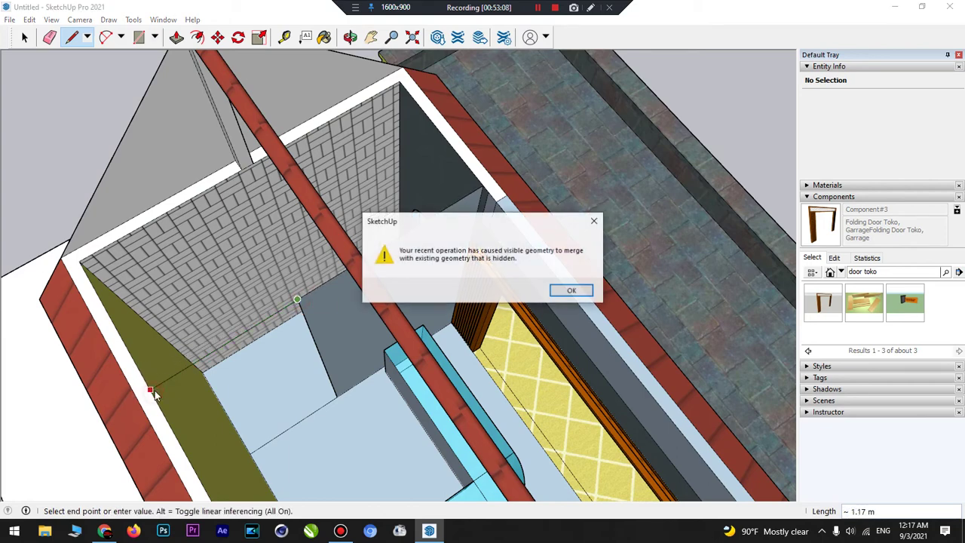
pyautogui.click(586, 293)
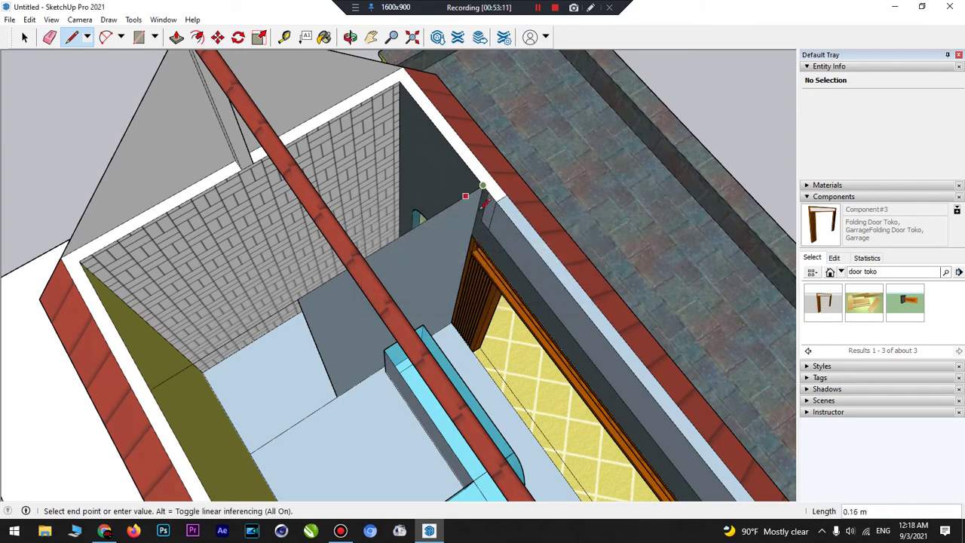
pyautogui.press('Escape')
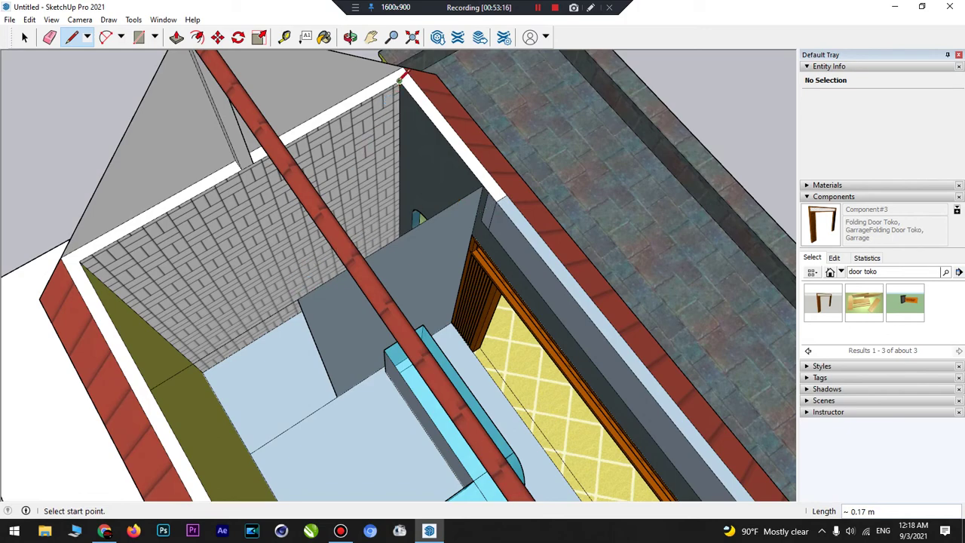
# - Try to draw a diagonal line about 5.56 m long across the open room between opposite inner wall-top corners
pyautogui.scroll(-6, 483, 162)
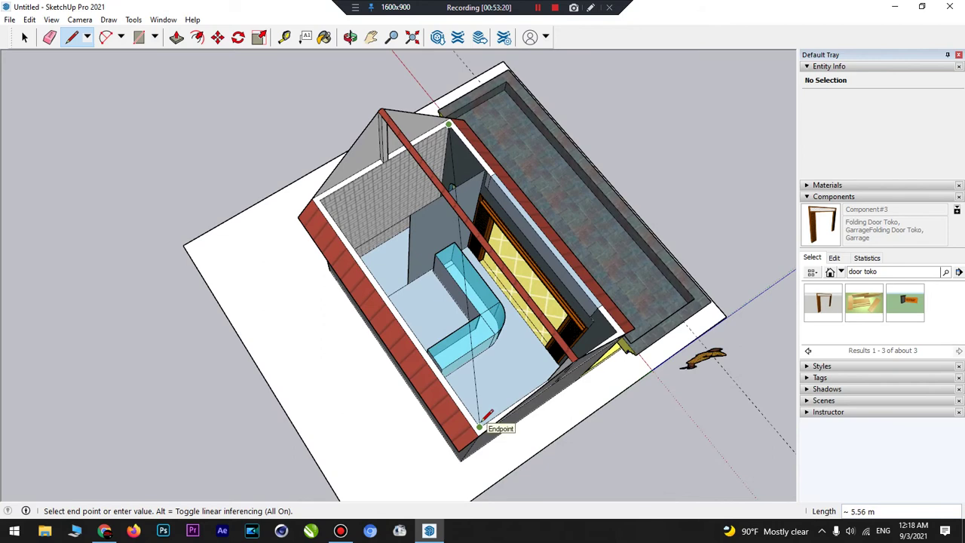
pyautogui.scroll(5, 483, 420)
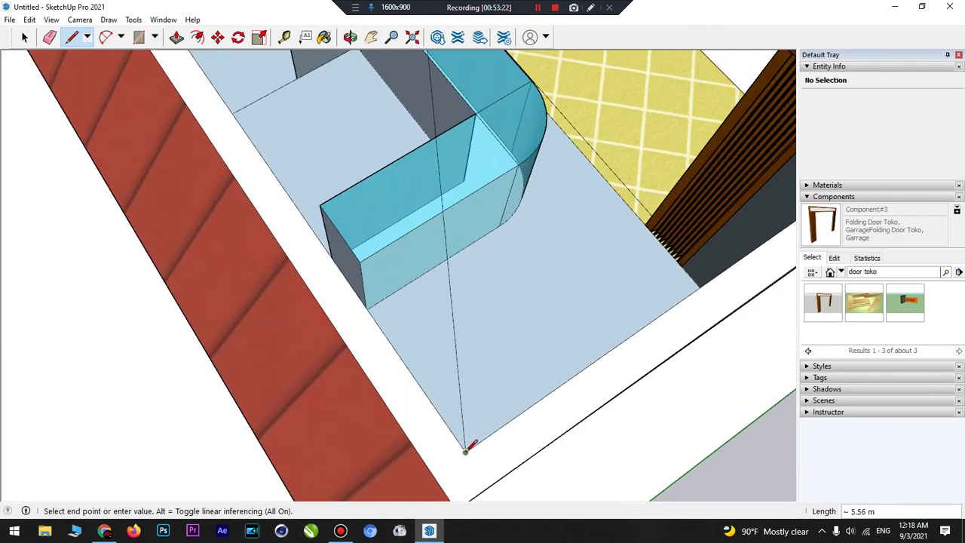
pyautogui.click(465, 450)
pyautogui.click(570, 291)
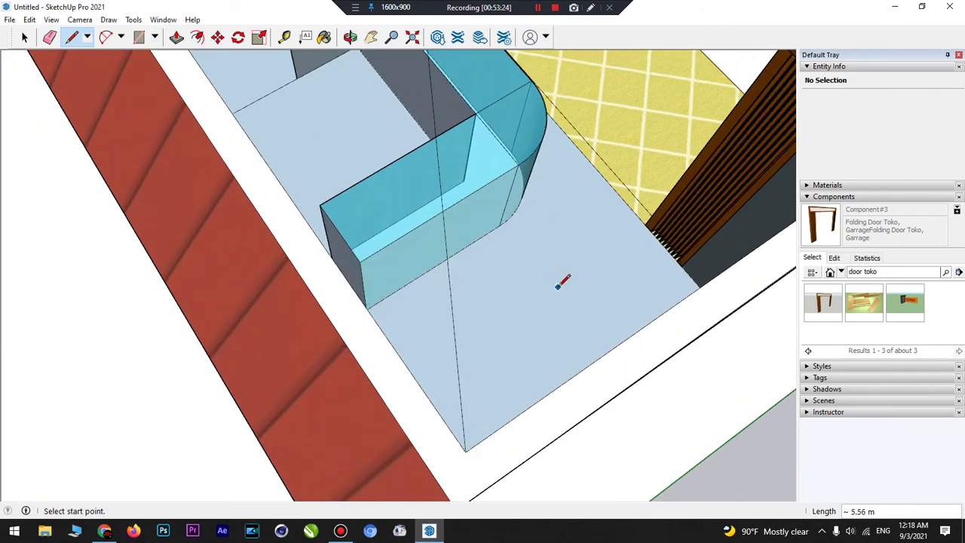
pyautogui.scroll(-8, 557, 281)
pyautogui.scroll(10, 523, 213)
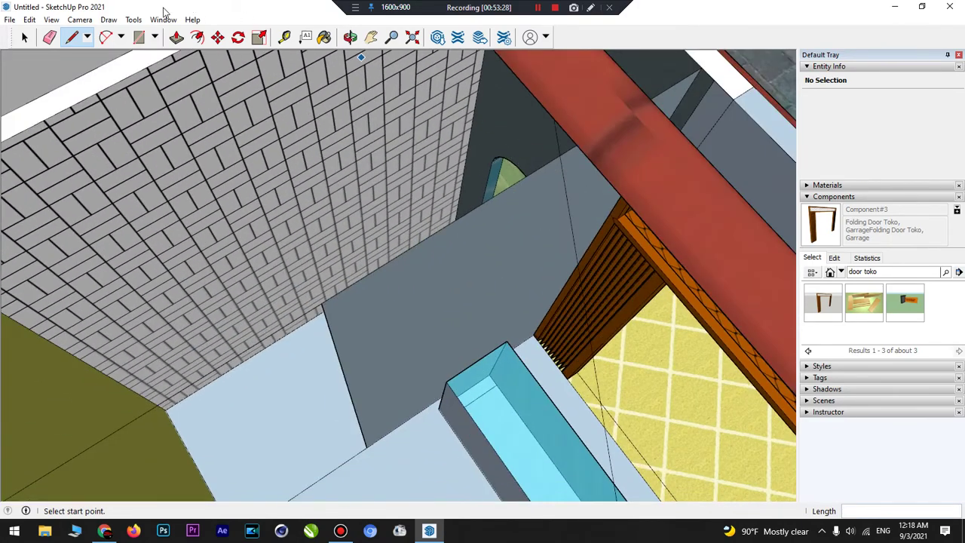
# - Erase the line from the partition to the olive wall, the diagonal across the room, and the leftover floor dividing line beyond the partition
pyautogui.click(49, 37)
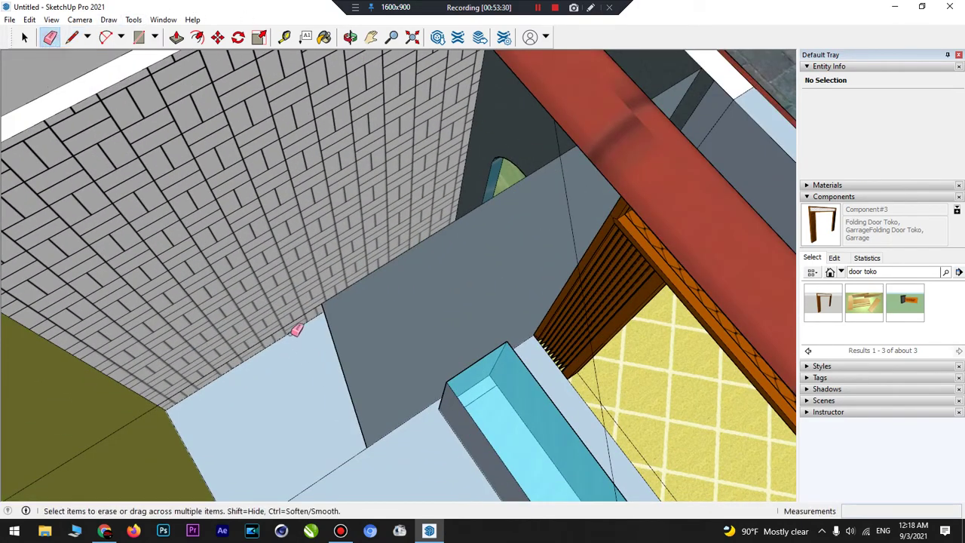
pyautogui.moveTo(295, 320); pyautogui.dragTo(361, 260)
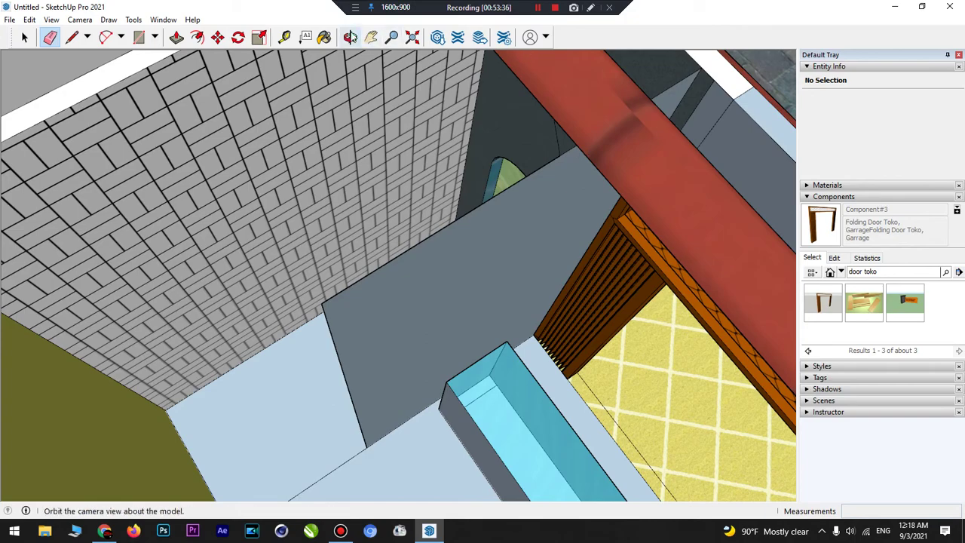
pyautogui.click(350, 37)
pyautogui.moveTo(543, 189); pyautogui.dragTo(153, 213)
pyautogui.moveTo(256, 124); pyautogui.dragTo(342, 46)
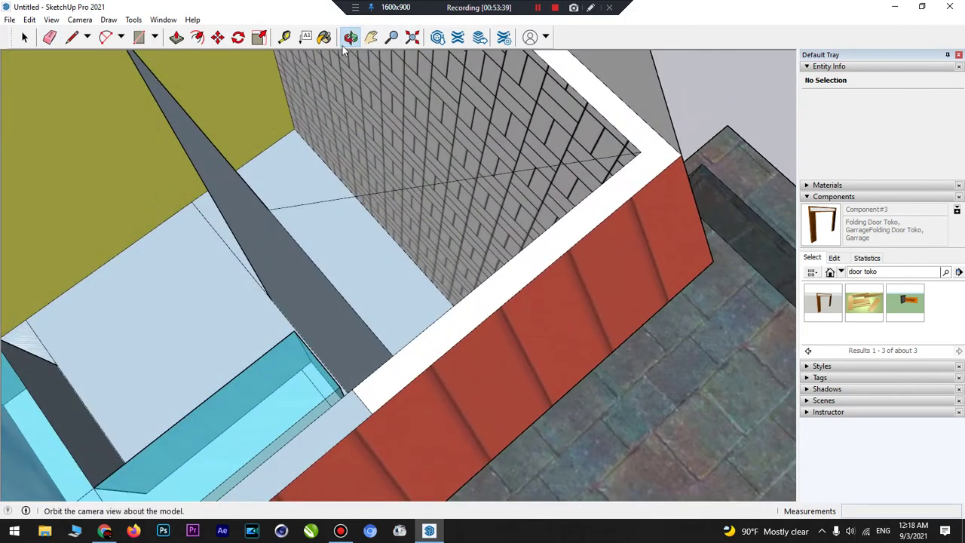
pyautogui.scroll(5, 344, 128)
pyautogui.moveTo(345, 128)
pyautogui.mouseDown()
pyautogui.moveTo(345, 82)
pyautogui.moveTo(347, 112)
pyautogui.mouseUp()
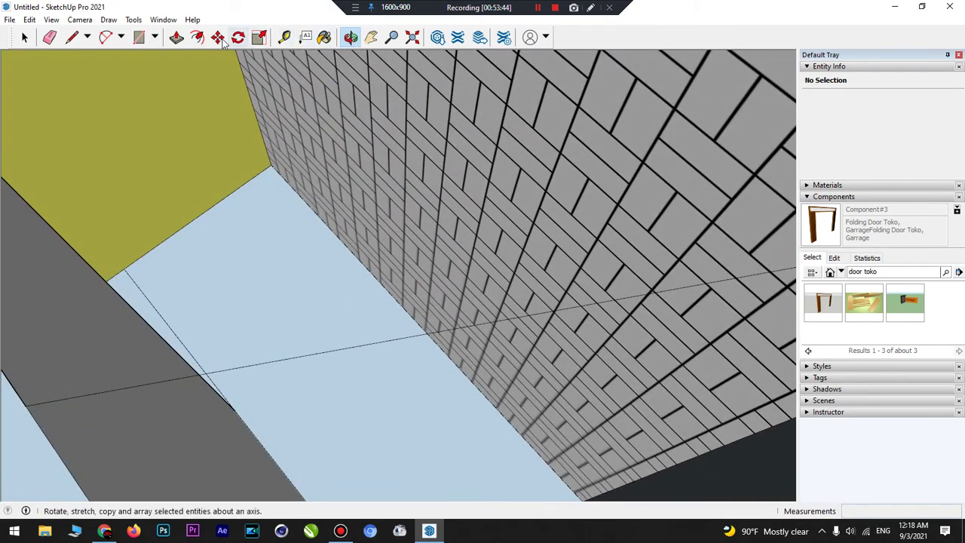
pyautogui.click(49, 38)
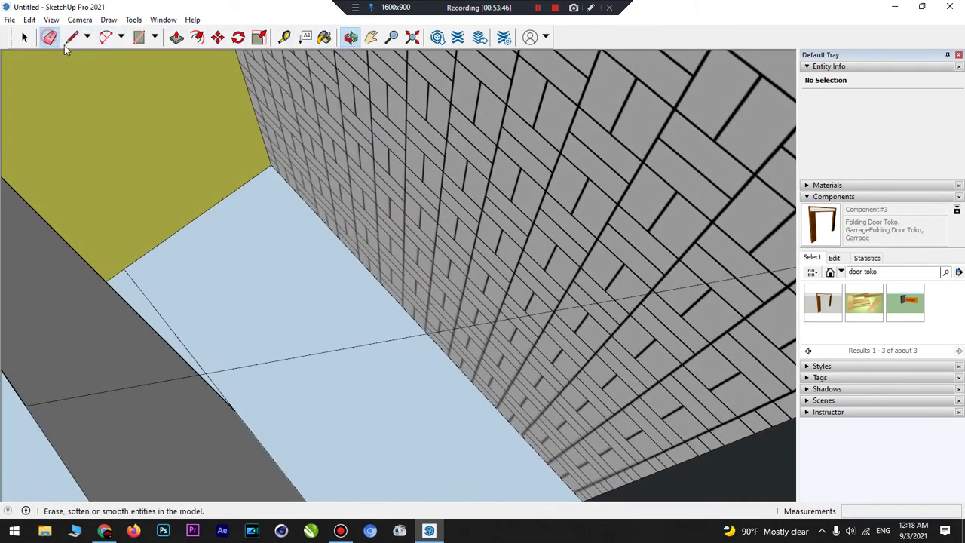
pyautogui.click(309, 361)
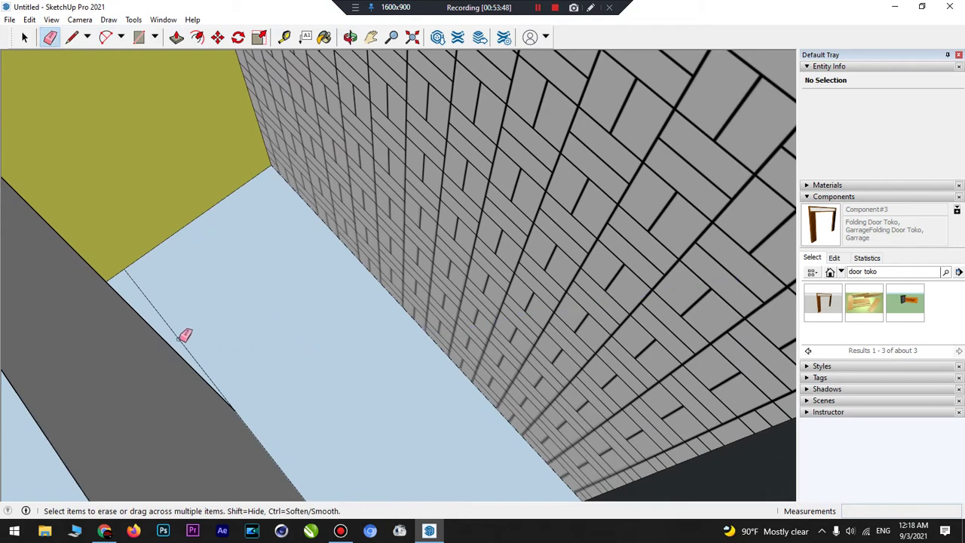
pyautogui.click(180, 338)
# - Draw a 4.80 m line across the opened roof between the inner wall-top corners at the feet of the two front gable slopes
pyautogui.scroll(-3, 212, 322)
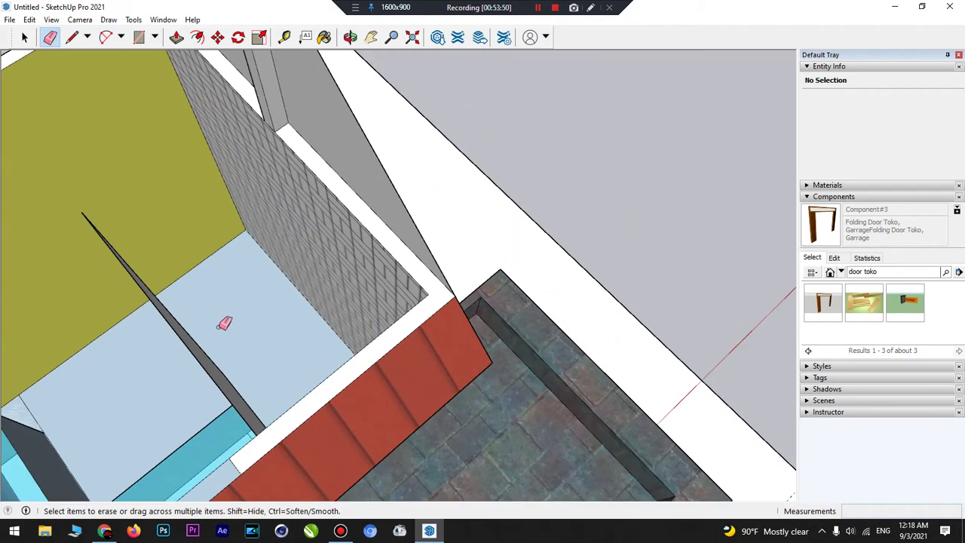
pyautogui.click(349, 37)
pyautogui.moveTo(460, 174); pyautogui.dragTo(633, 54)
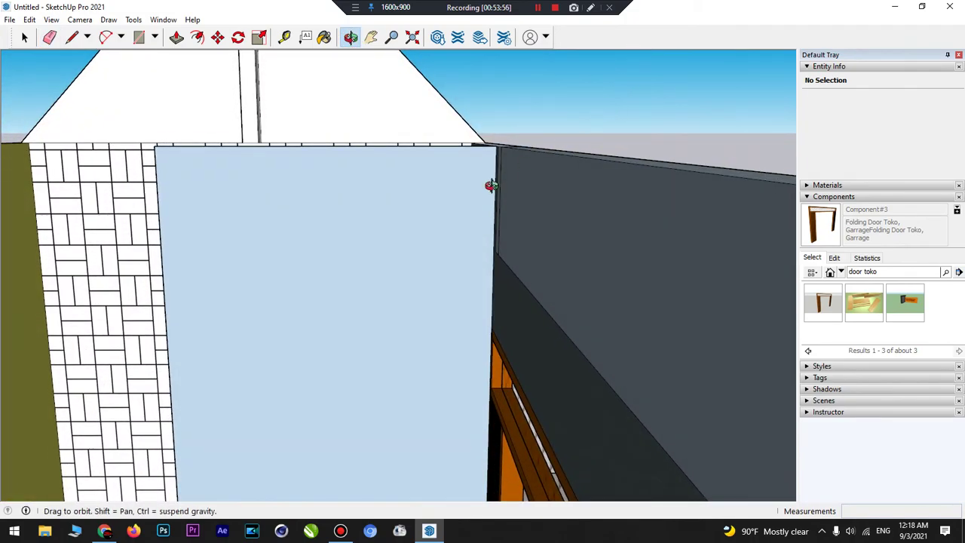
pyautogui.moveTo(332, 216); pyautogui.dragTo(220, 280)
pyautogui.moveTo(554, 217); pyautogui.dragTo(334, 258)
pyautogui.moveTo(384, 242); pyautogui.dragTo(232, 239)
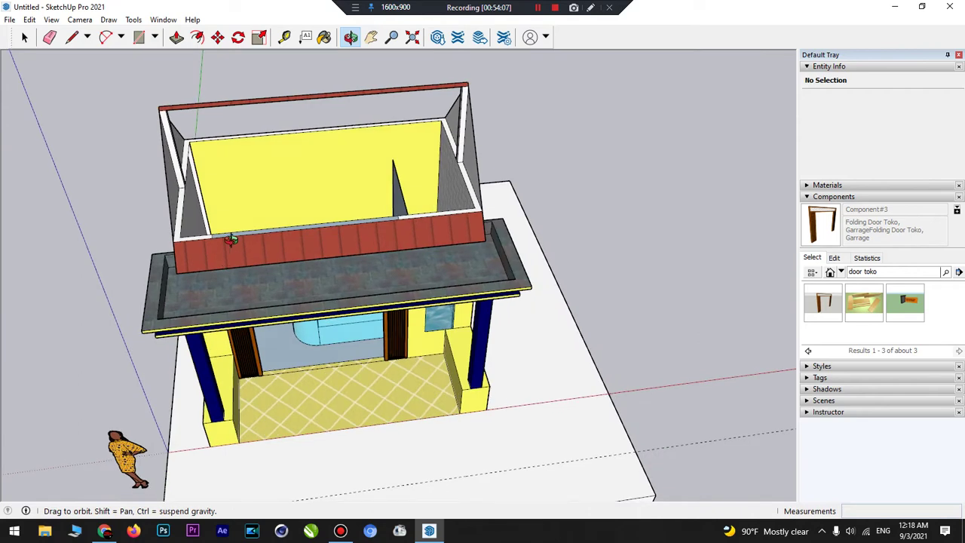
pyautogui.scroll(3, 269, 189)
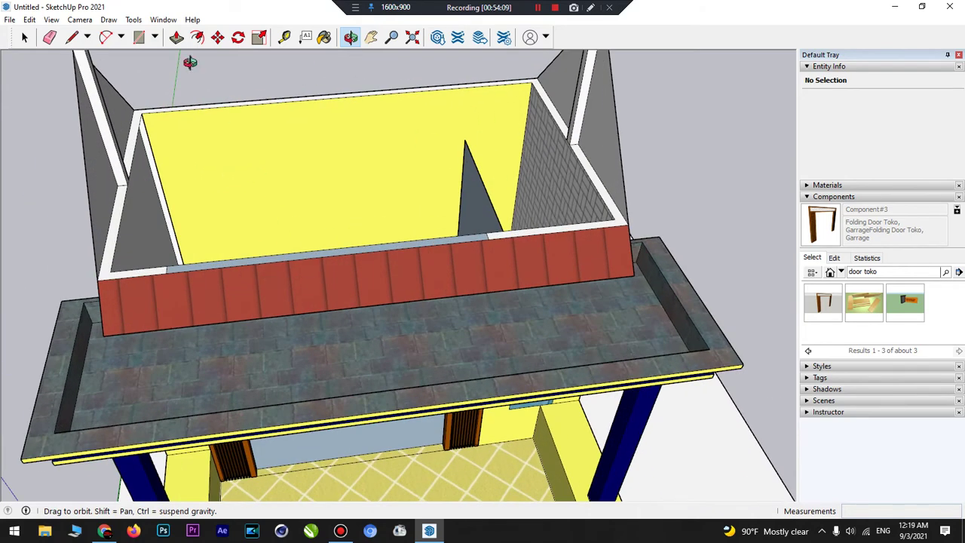
pyautogui.click(73, 37)
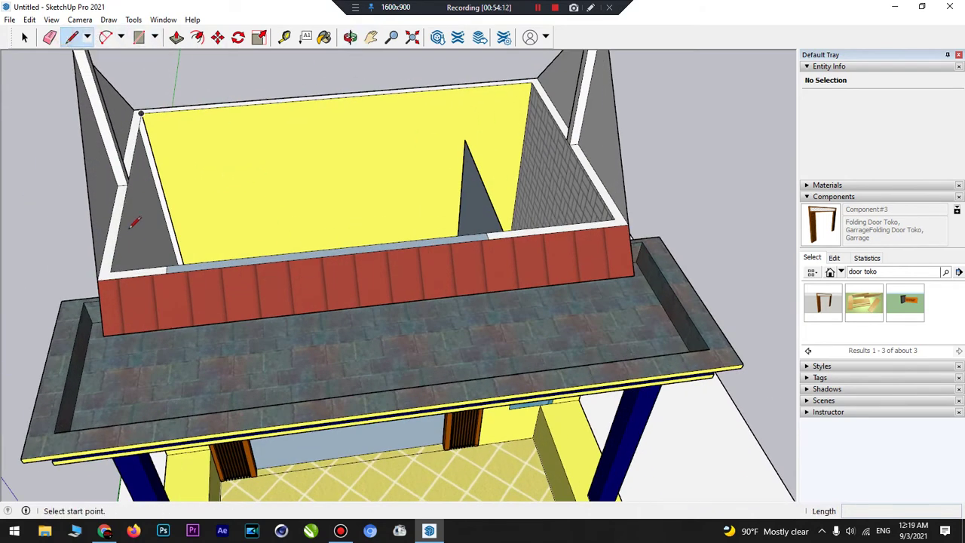
pyautogui.click(127, 183)
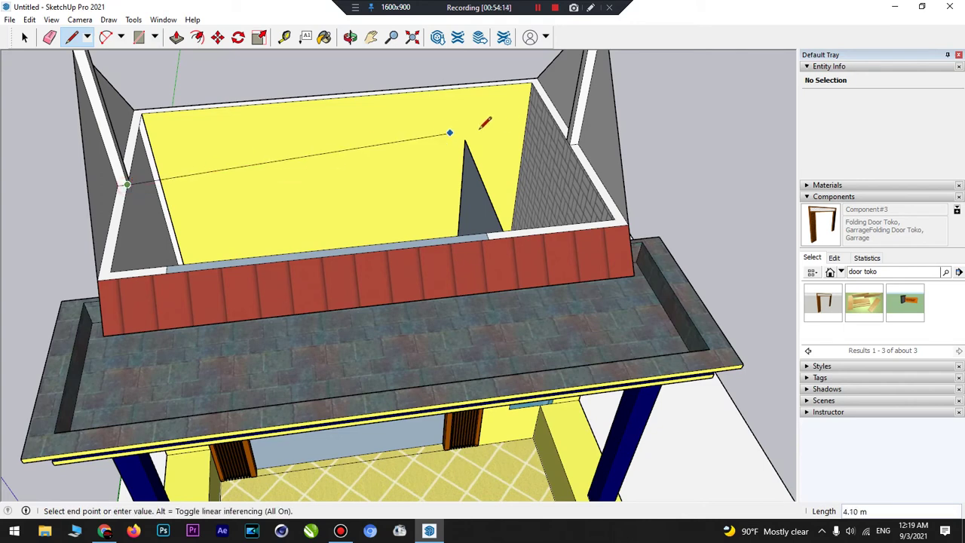
pyautogui.click(569, 144)
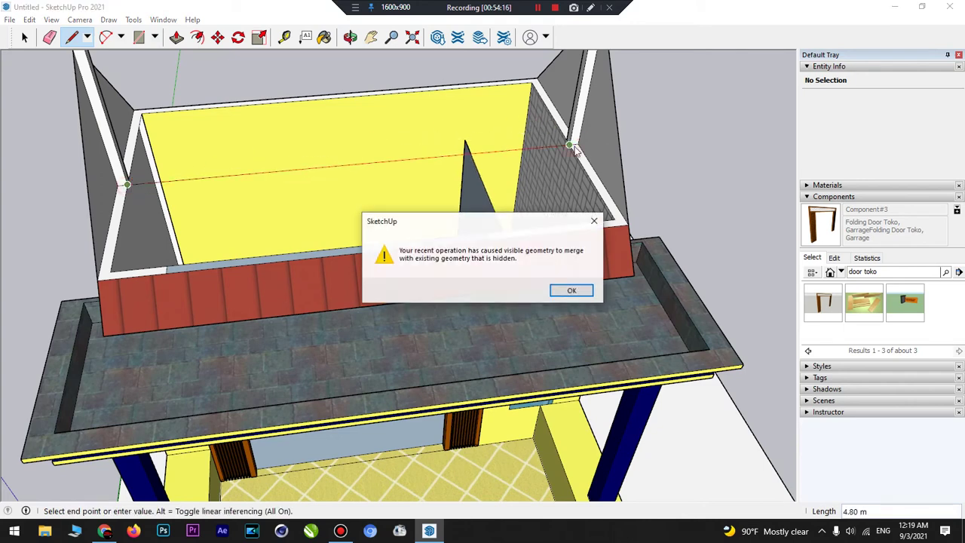
pyautogui.click(569, 290)
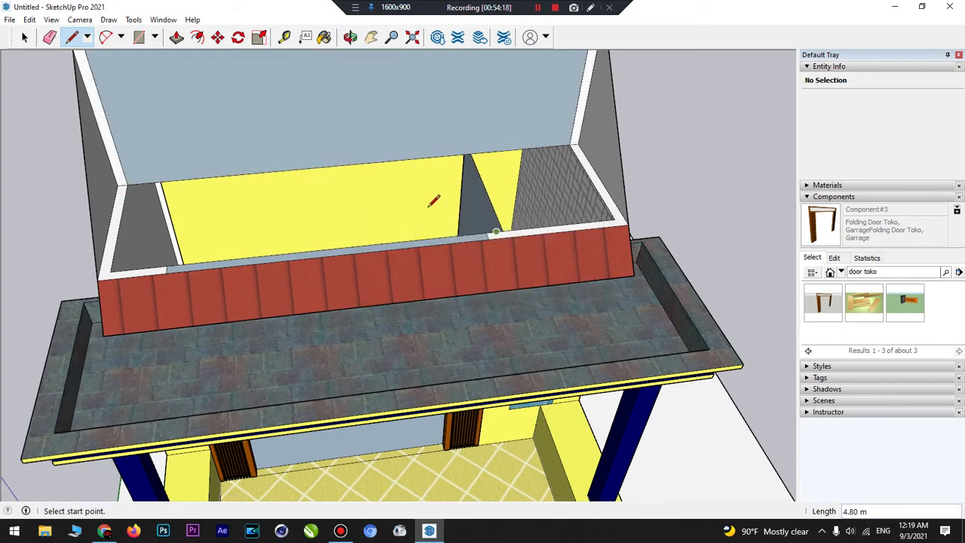
# - Try to draw two crossing diagonals about 4.99 m long between opposite inner corners of the front roof opening
pyautogui.click(127, 184)
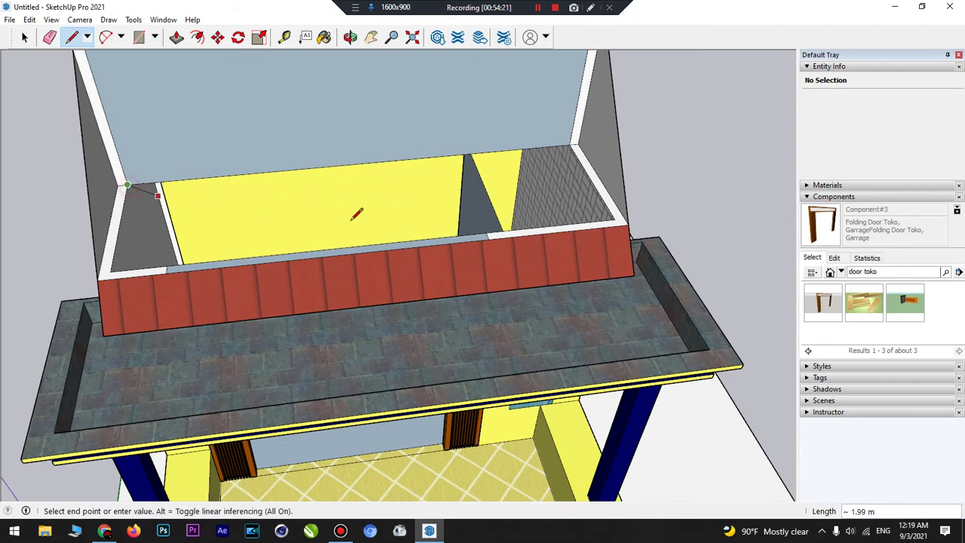
pyautogui.click(616, 219)
pyautogui.click(576, 291)
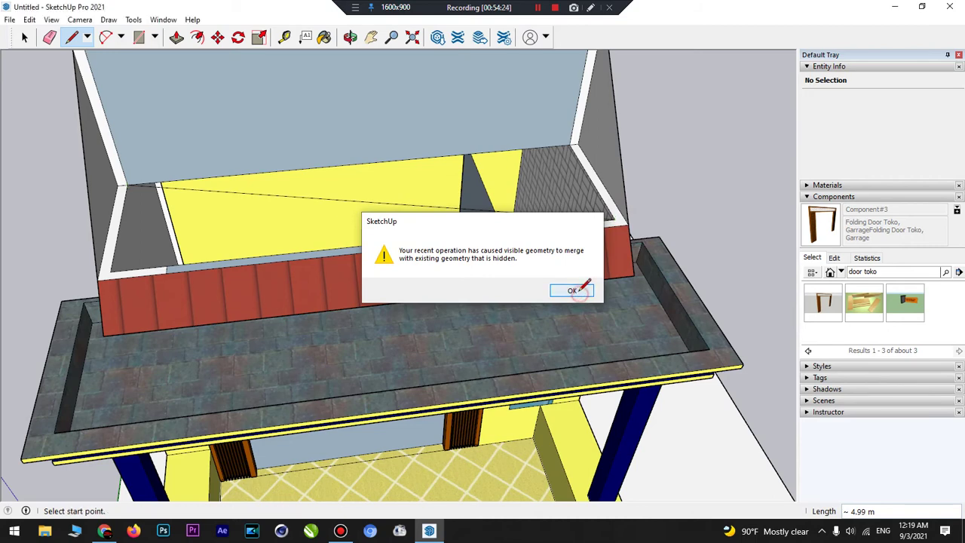
pyautogui.click(570, 143)
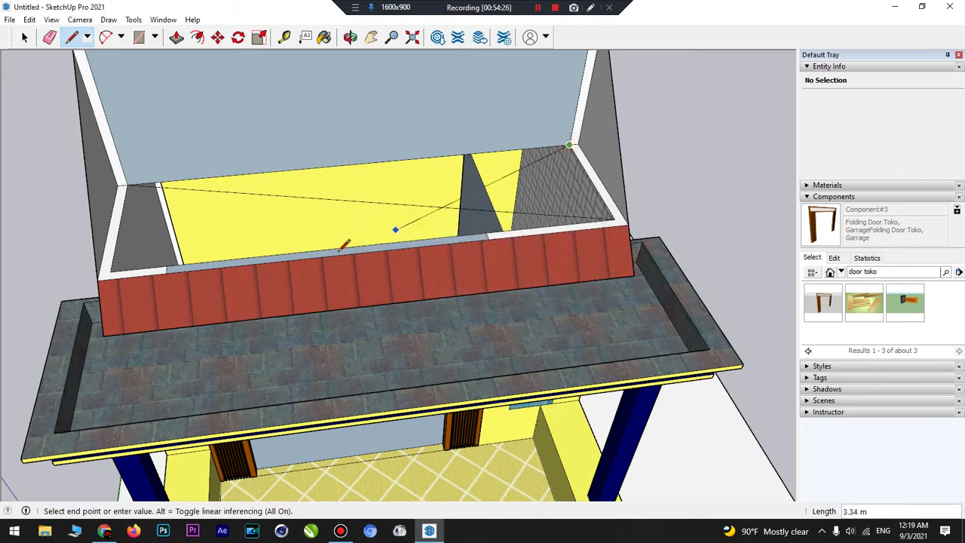
pyautogui.click(111, 271)
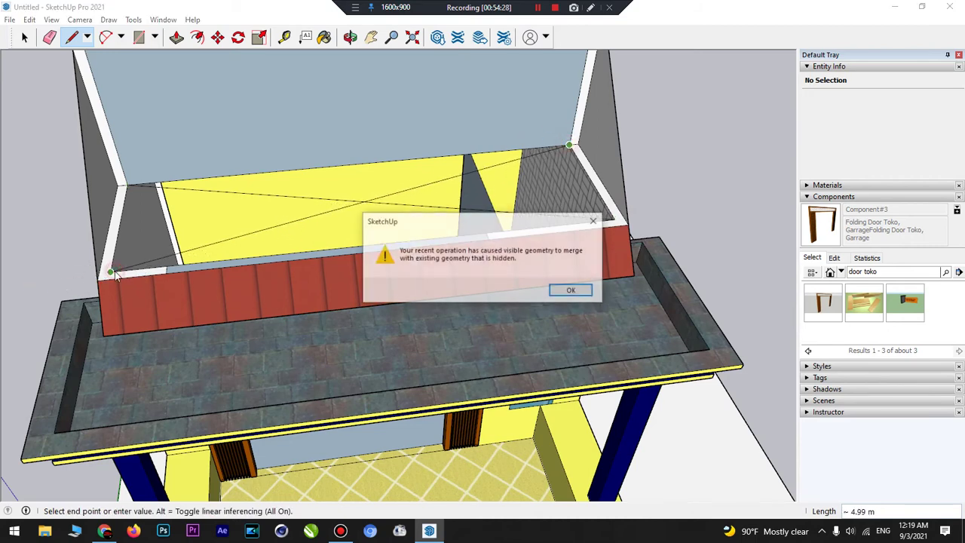
pyautogui.click(571, 290)
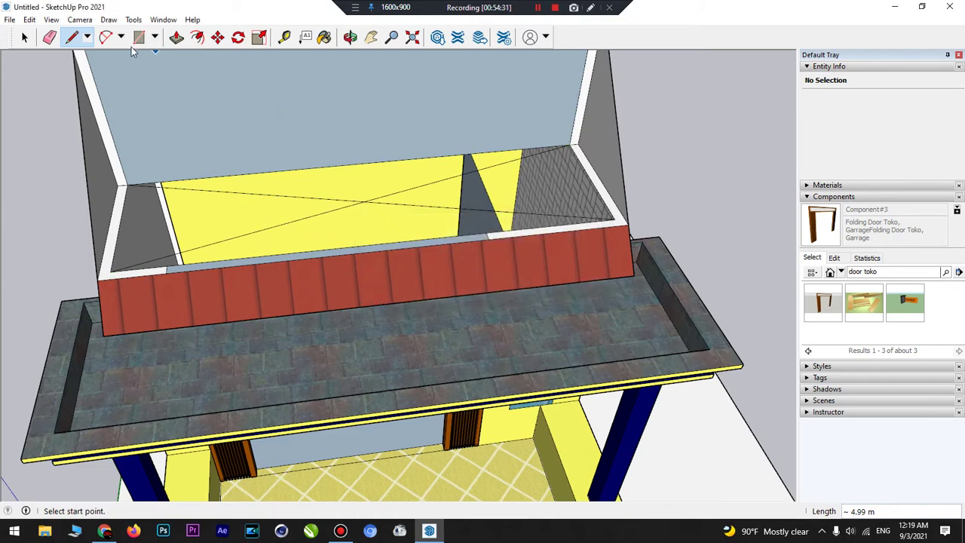
# - Erase both crossing diagonals over the front roof opening
pyautogui.click(49, 37)
pyautogui.click(363, 195)
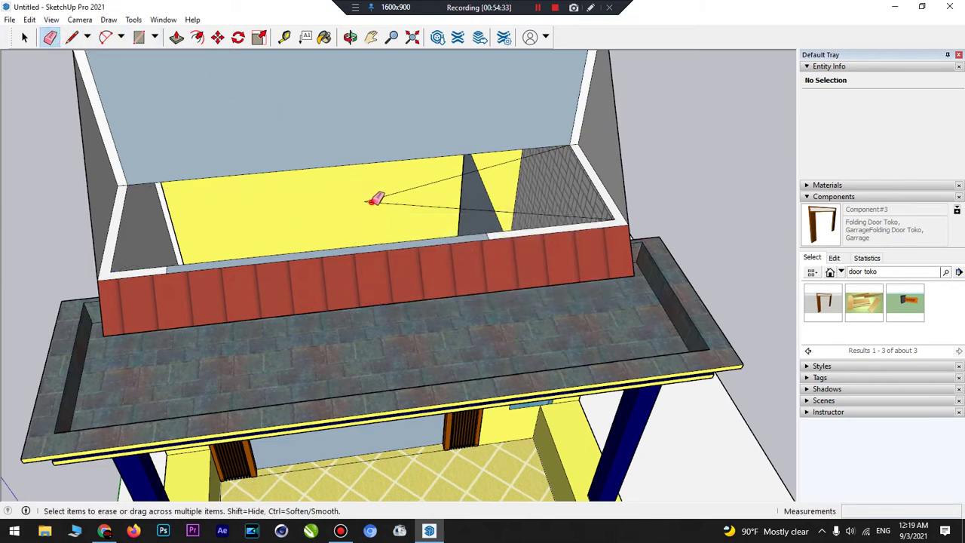
pyautogui.click(377, 192)
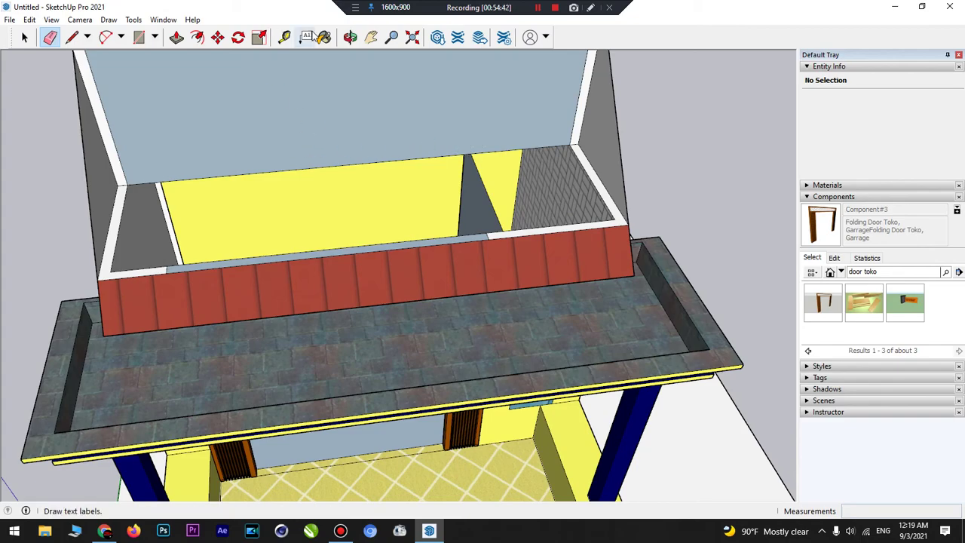
# - Push/Pull the gable wall's inner face 5.00 m across to the opposite gable to fill the front roof slope
pyautogui.click(350, 37)
pyautogui.moveTo(383, 251)
pyautogui.mouseDown()
pyautogui.moveTo(583, 258)
pyautogui.moveTo(530, 181)
pyautogui.moveTo(555, 141)
pyautogui.moveTo(491, 125)
pyautogui.moveTo(247, 133)
pyautogui.moveTo(214, 101)
pyautogui.moveTo(146, 159)
pyautogui.moveTo(151, 203)
pyautogui.moveTo(260, 255)
pyautogui.moveTo(493, 204)
pyautogui.moveTo(523, 150)
pyautogui.moveTo(399, 187)
pyautogui.moveTo(276, 203)
pyautogui.mouseUp()
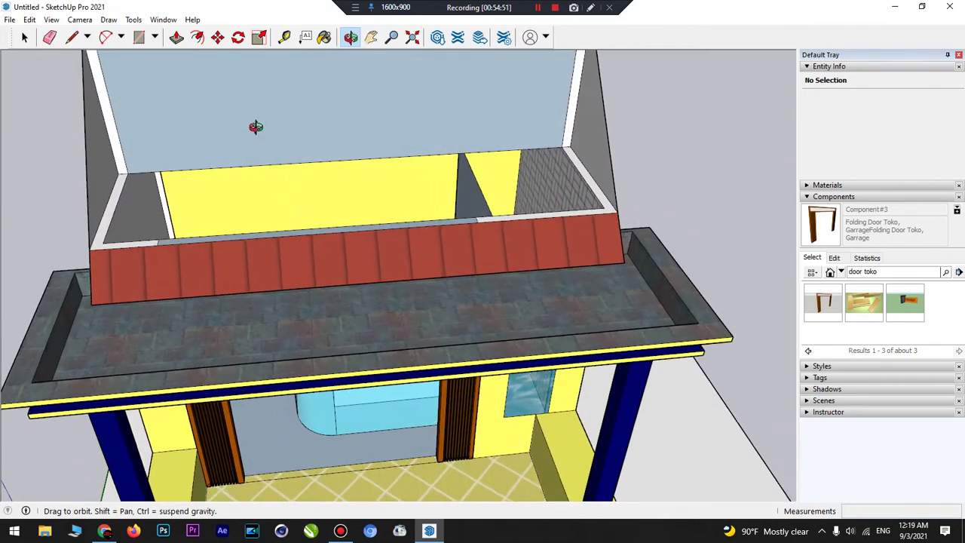
pyautogui.click(175, 38)
pyautogui.moveTo(585, 155); pyautogui.dragTo(87, 196)
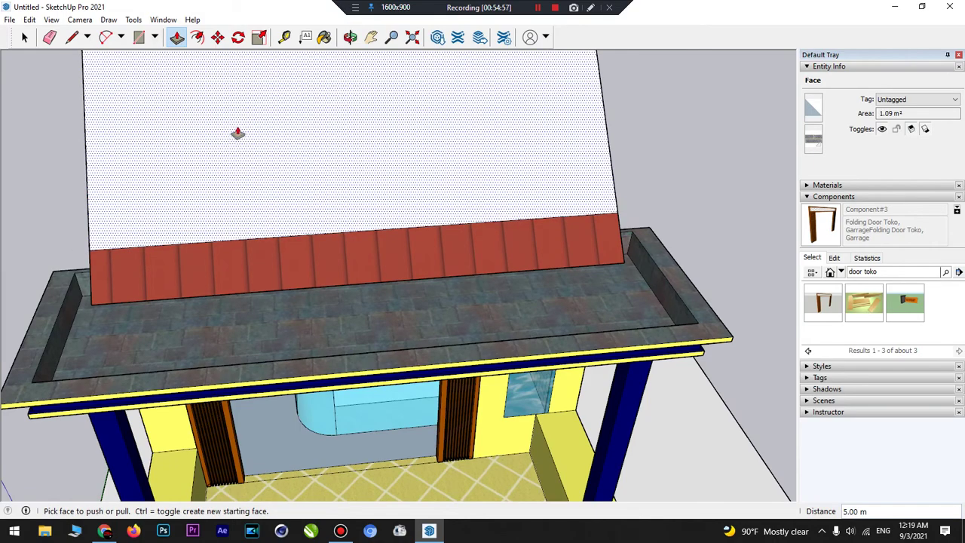
# - Push/Pull the narrow inner face of the gable's sloped edge along the rear roof opening
pyautogui.click(349, 37)
pyautogui.moveTo(449, 181); pyautogui.dragTo(89, 150)
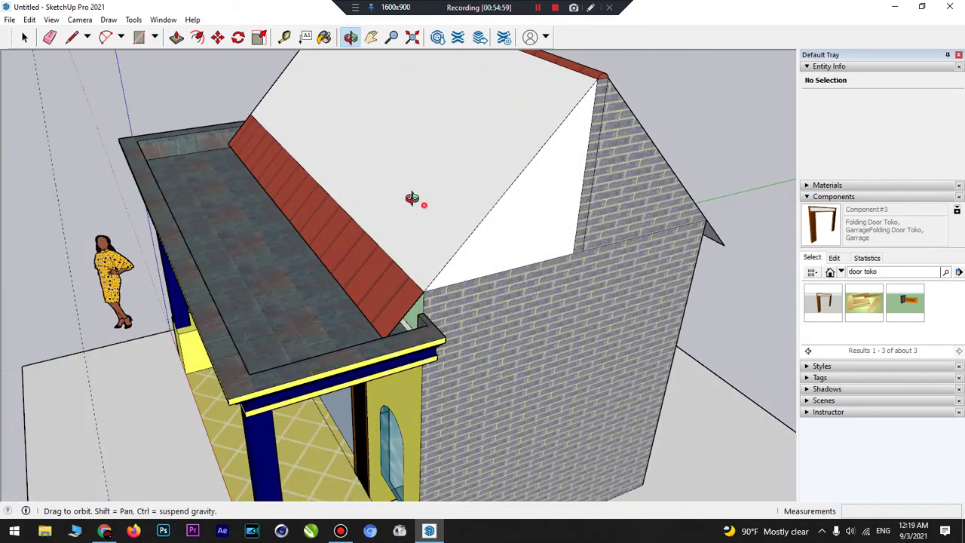
pyautogui.moveTo(411, 198); pyautogui.dragTo(329, 261)
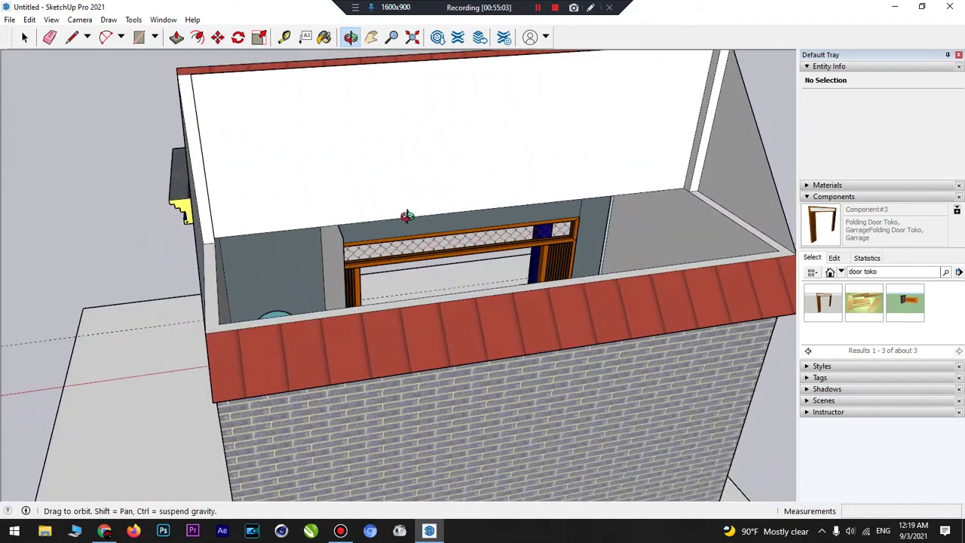
pyautogui.click(176, 37)
pyautogui.click(701, 122)
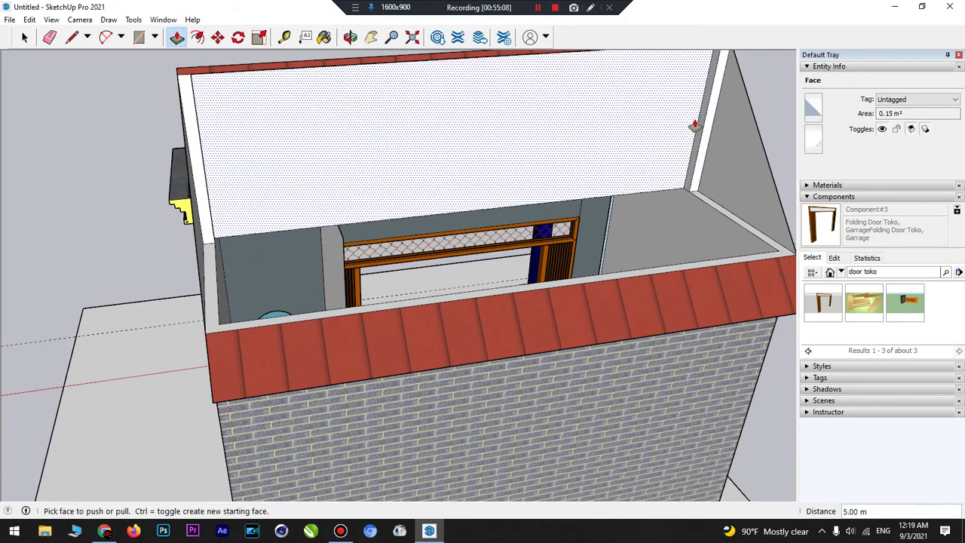